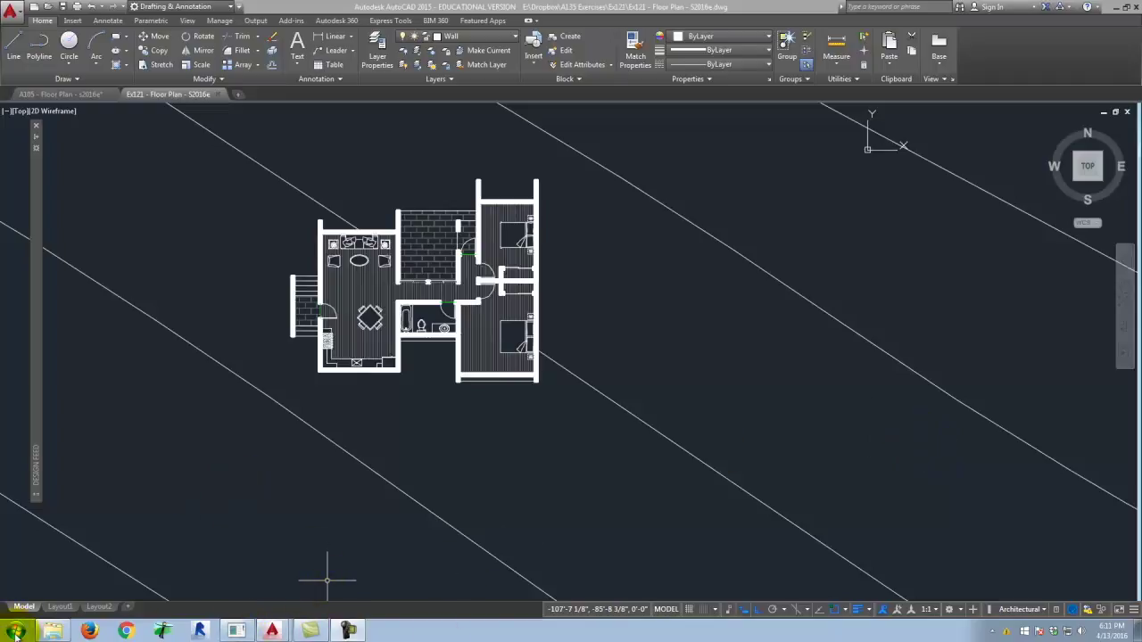
# Open House Sample.3dm from the Ex120 folder in Rhinoceros and move the file browser out of the way
pyautogui.click(52, 631)
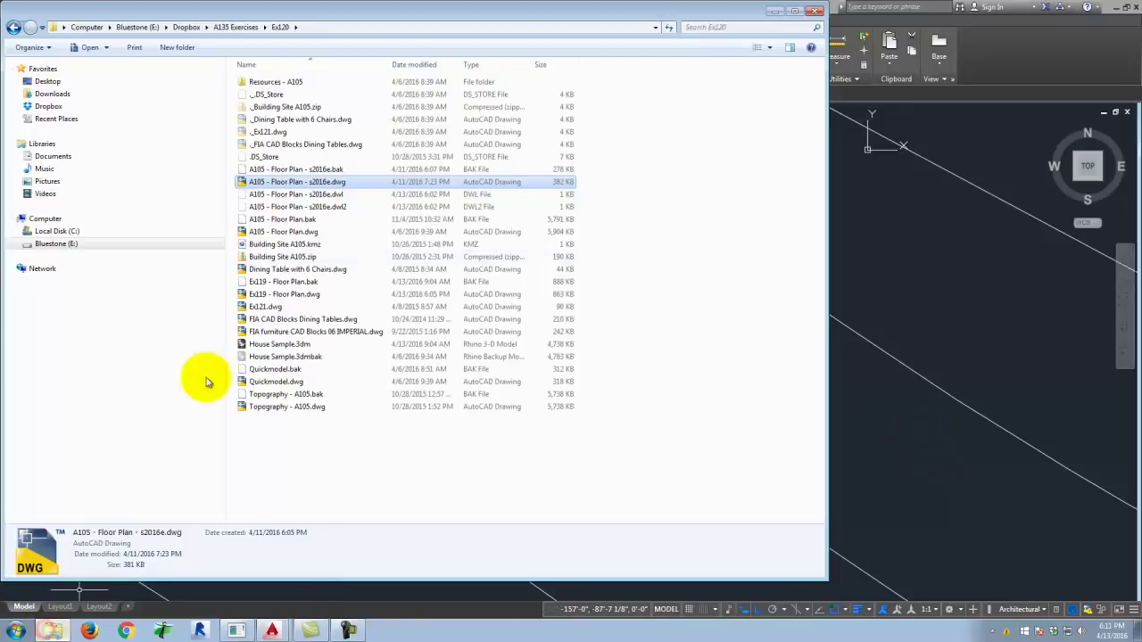
pyautogui.click(279, 345)
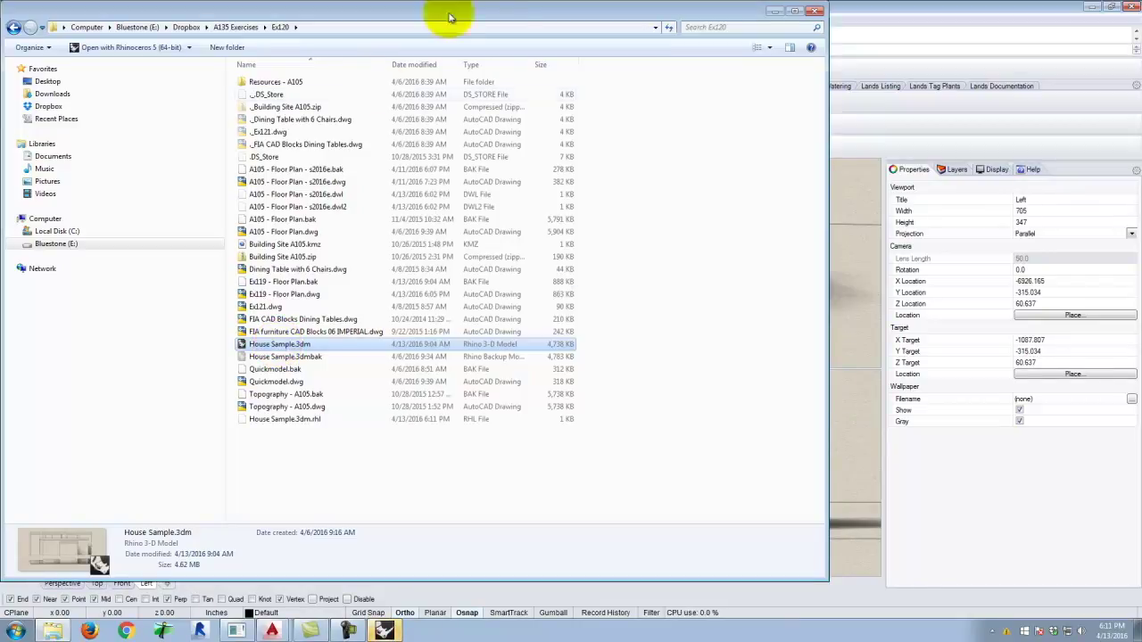
pyautogui.click(777, 11)
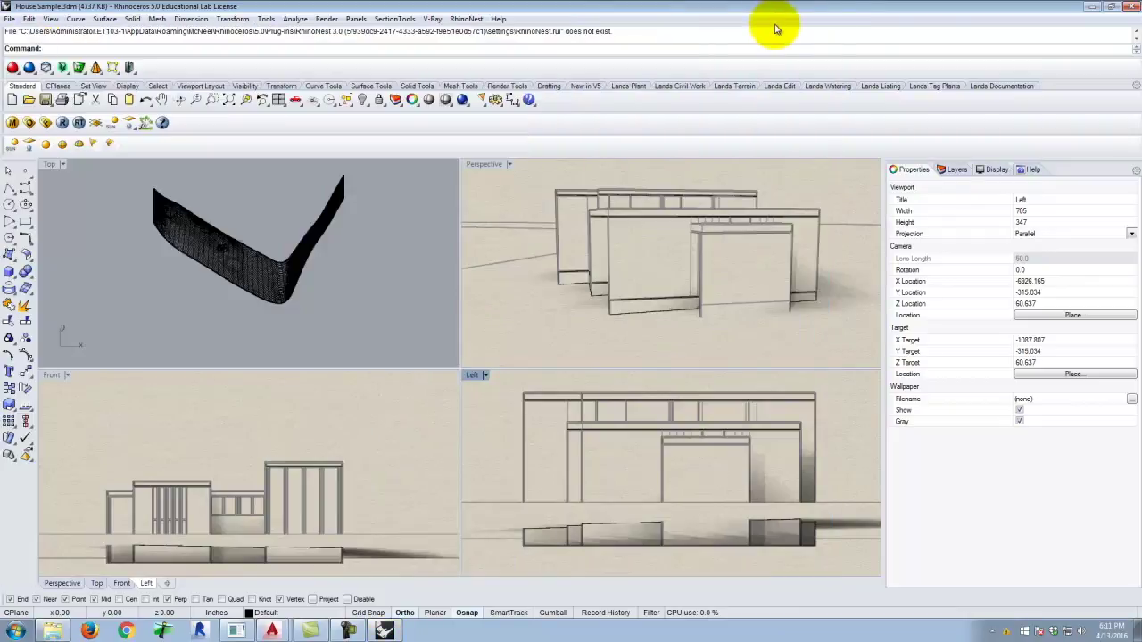
# Examine the house model from several angles in Perspective and bring its Front elevation up in a maximized view
pyautogui.moveTo(571, 222); pyautogui.dragTo(707, 236, button='right')
pyautogui.scroll(-5, 708, 235)
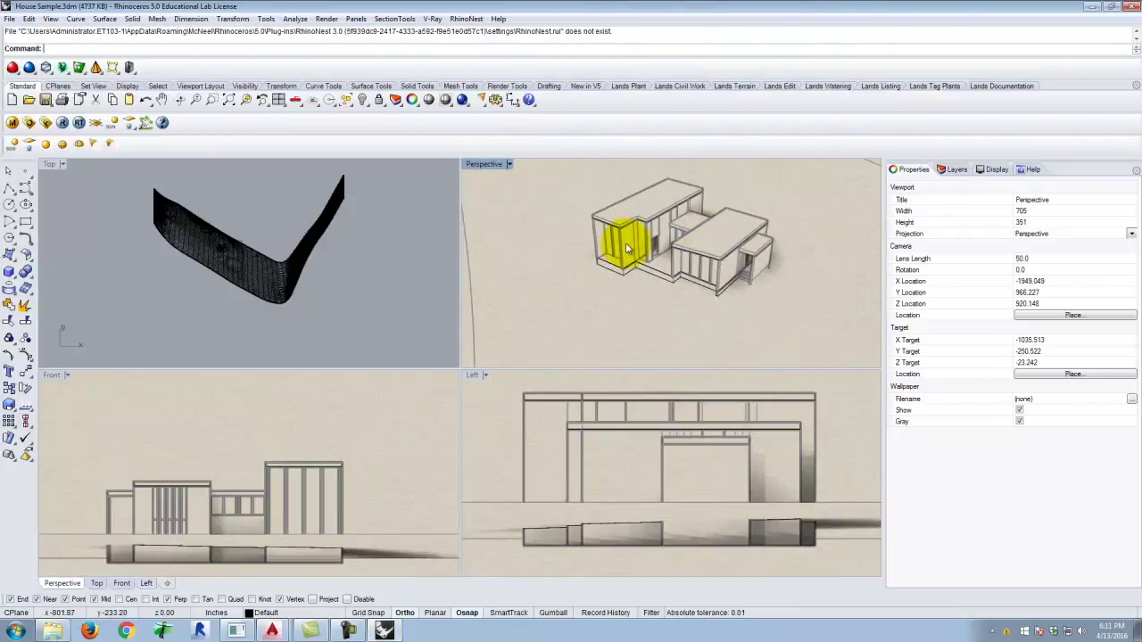
pyautogui.doubleClick(489, 165)
pyautogui.moveTo(485, 357); pyautogui.dragTo(532, 296, button='right')
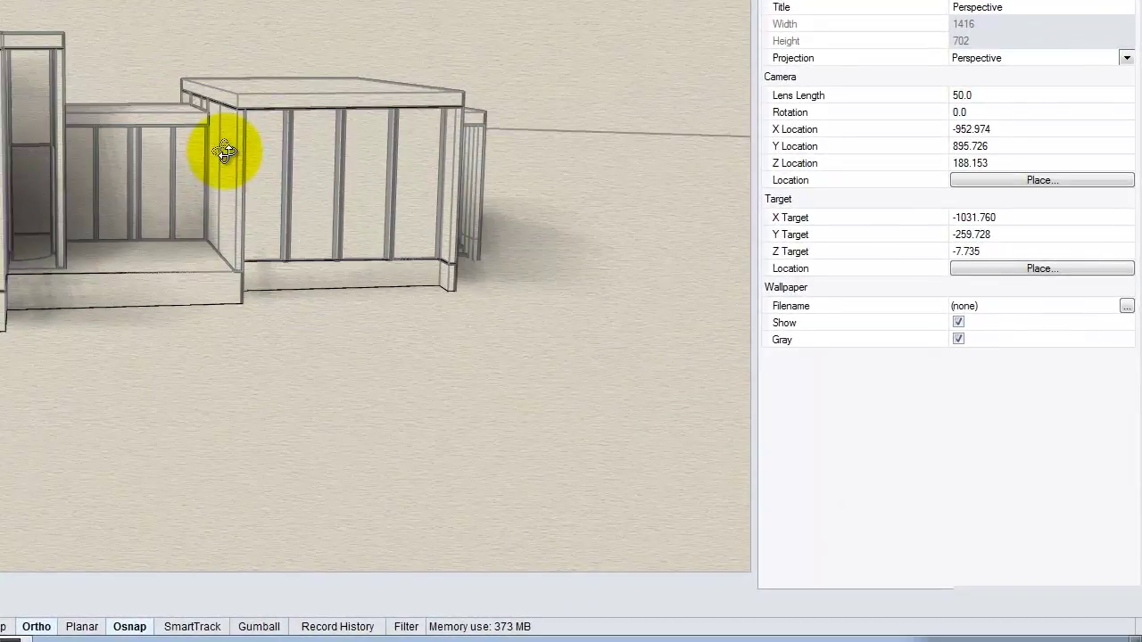
pyautogui.moveTo(225, 152); pyautogui.dragTo(84, 175, button='right')
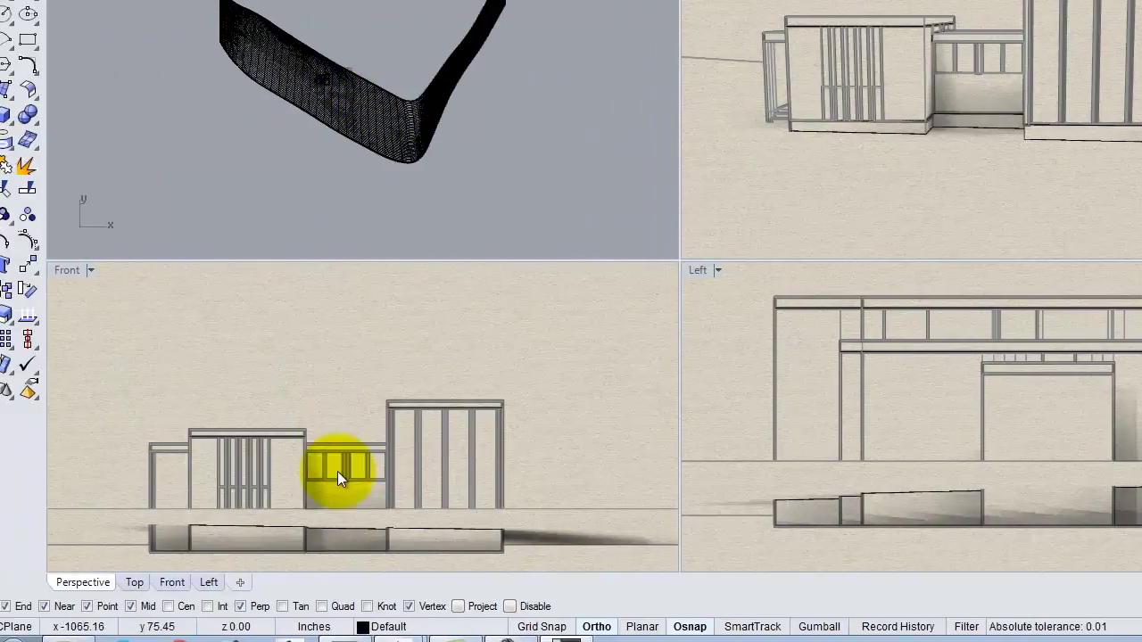
pyautogui.doubleClick(77, 270)
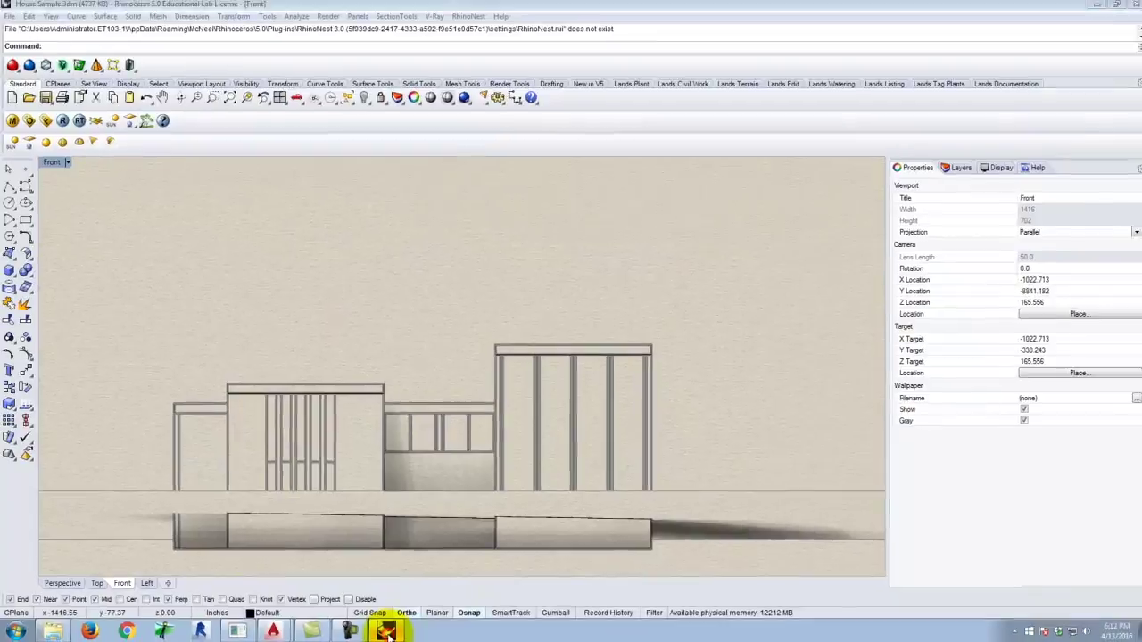
# Switch to AutoCAD and add a layer named South Elevation to the Ex121 floor plan drawing
pyautogui.click(578, 640)
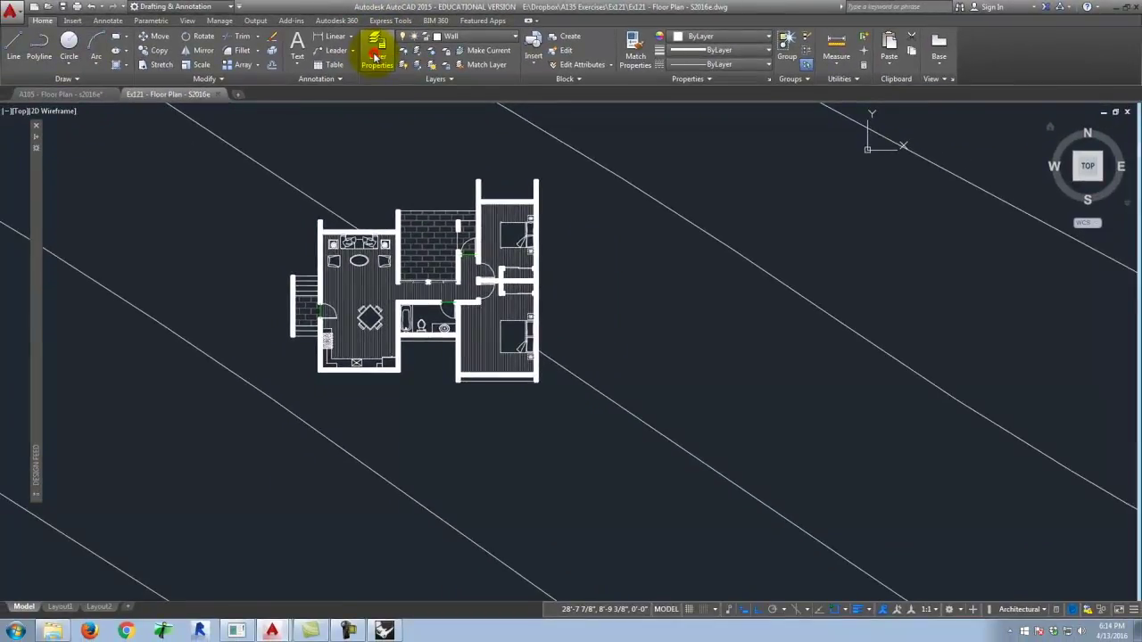
pyautogui.click(375, 54)
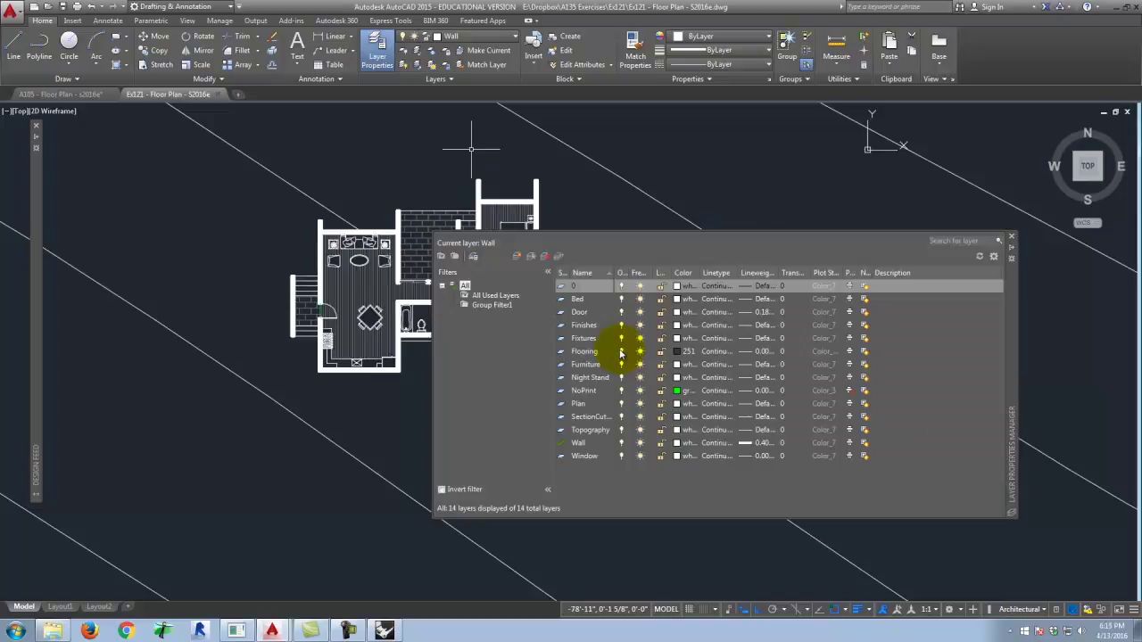
pyautogui.click(576, 285)
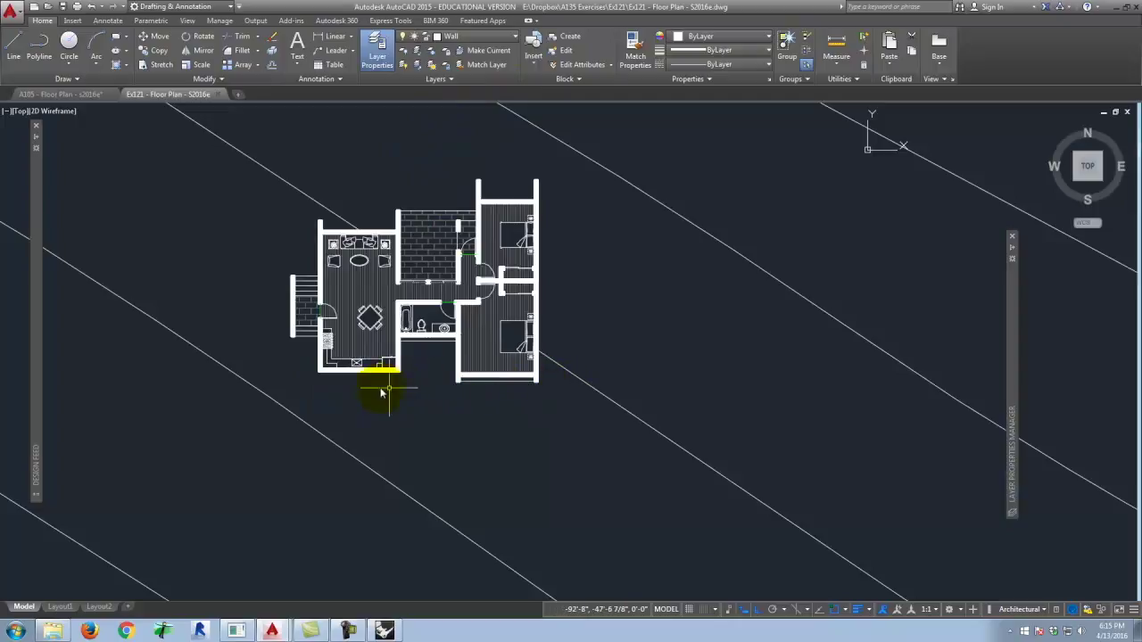
pyautogui.click(376, 49)
pyautogui.click(375, 49)
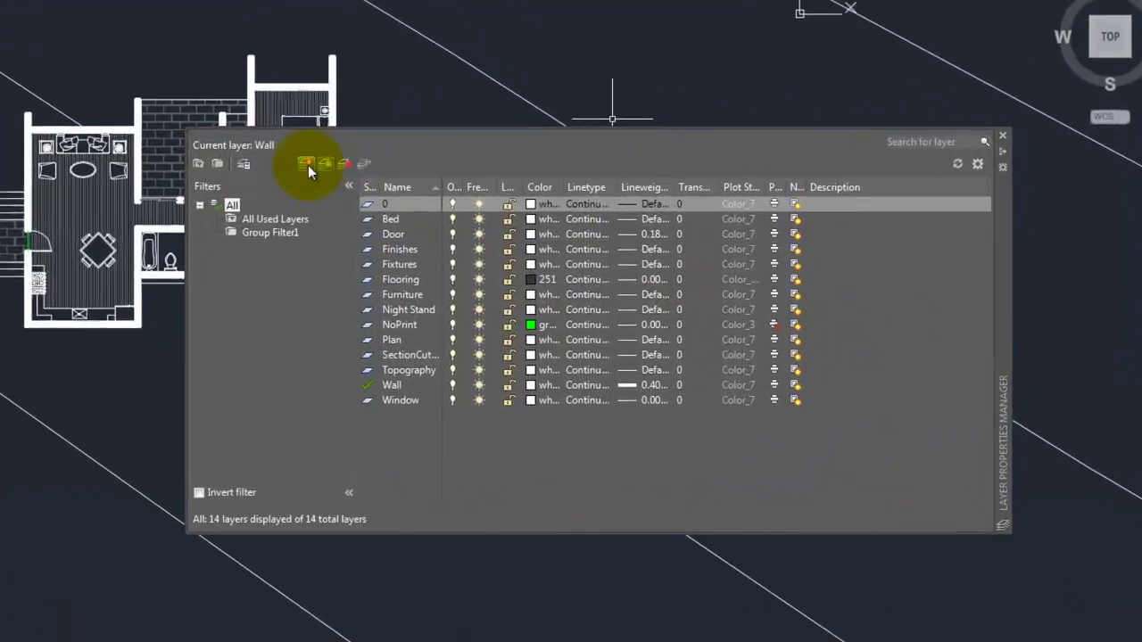
pyautogui.click(306, 164)
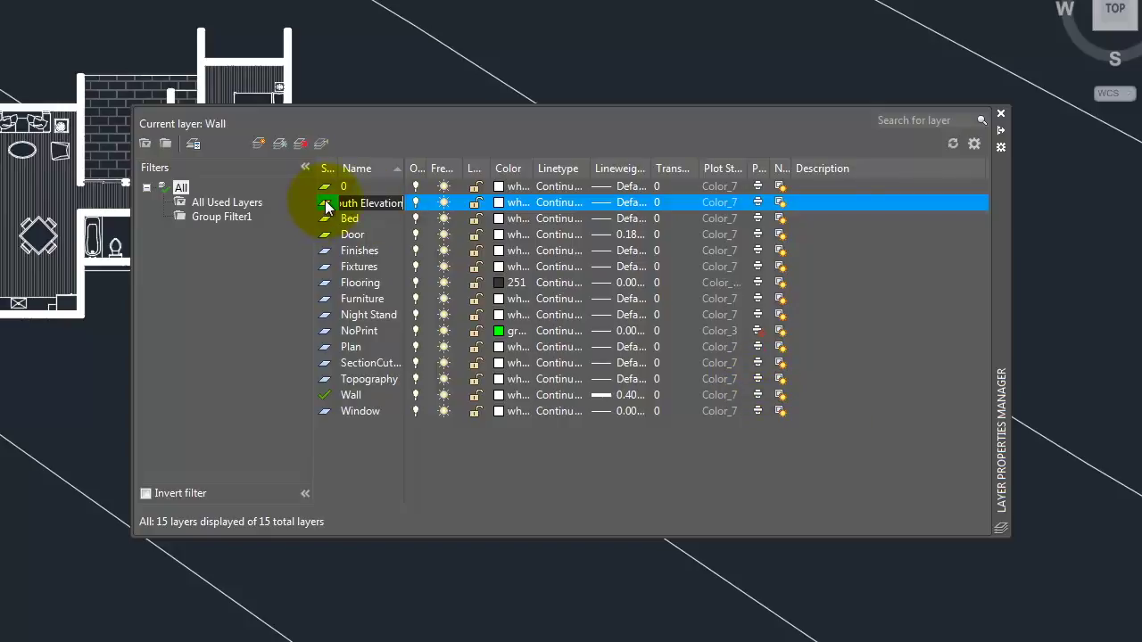
# Create a non-plotting layer named Guides with the colour red
pyautogui.click(258, 143)
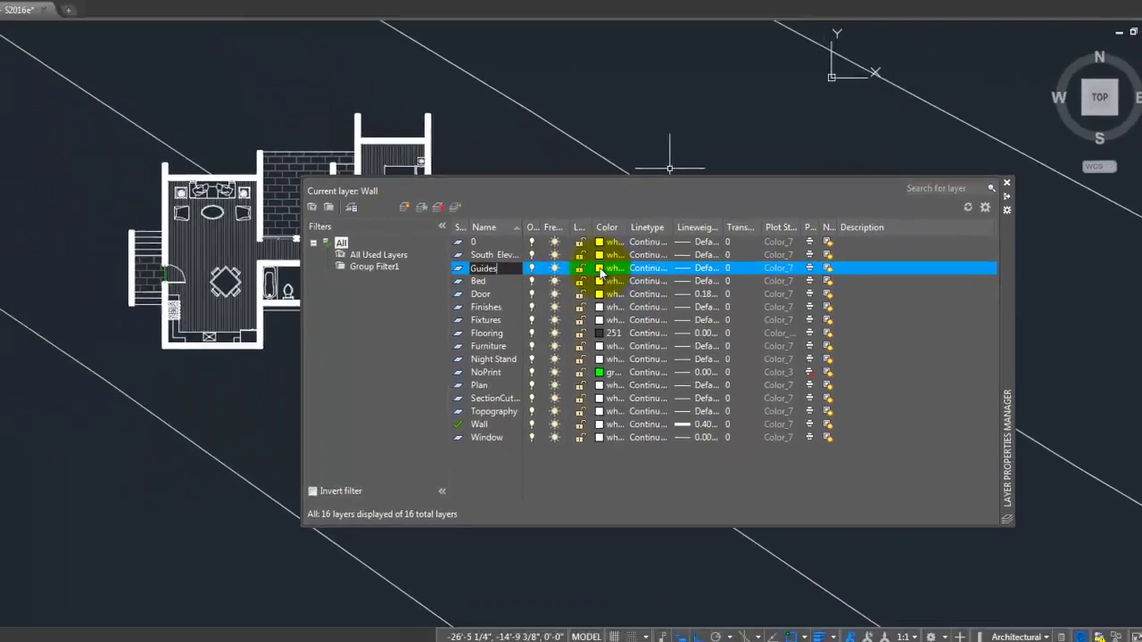
pyautogui.click(601, 274)
pyautogui.click(479, 333)
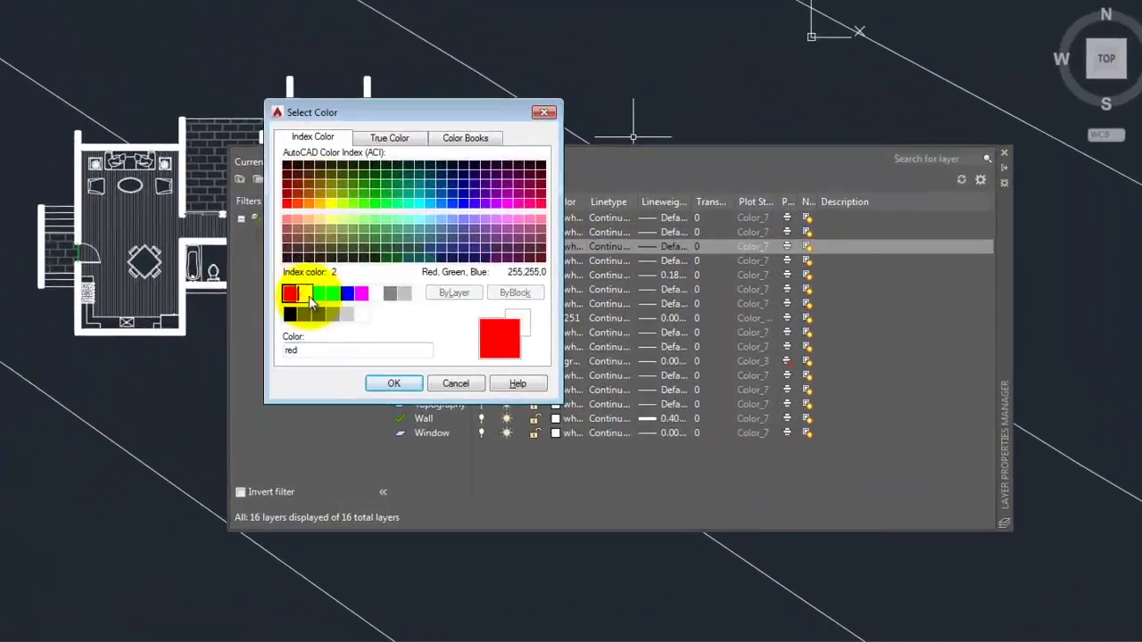
pyautogui.click(421, 387)
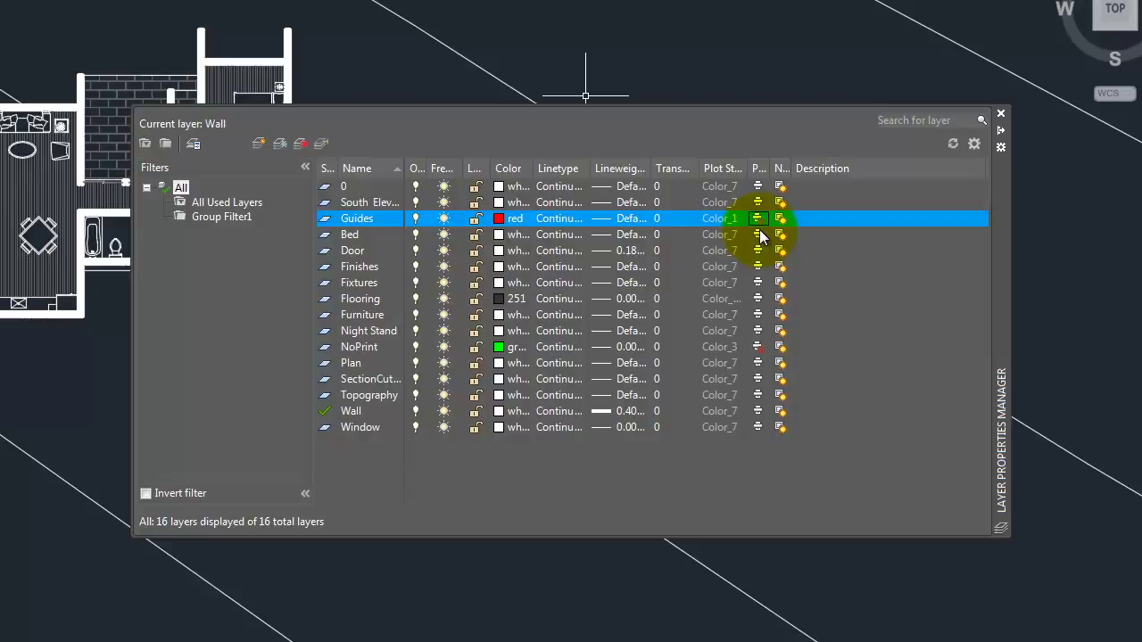
# Make Guides the current layer and collapse the layer manager
pyautogui.doubleClick(331, 217)
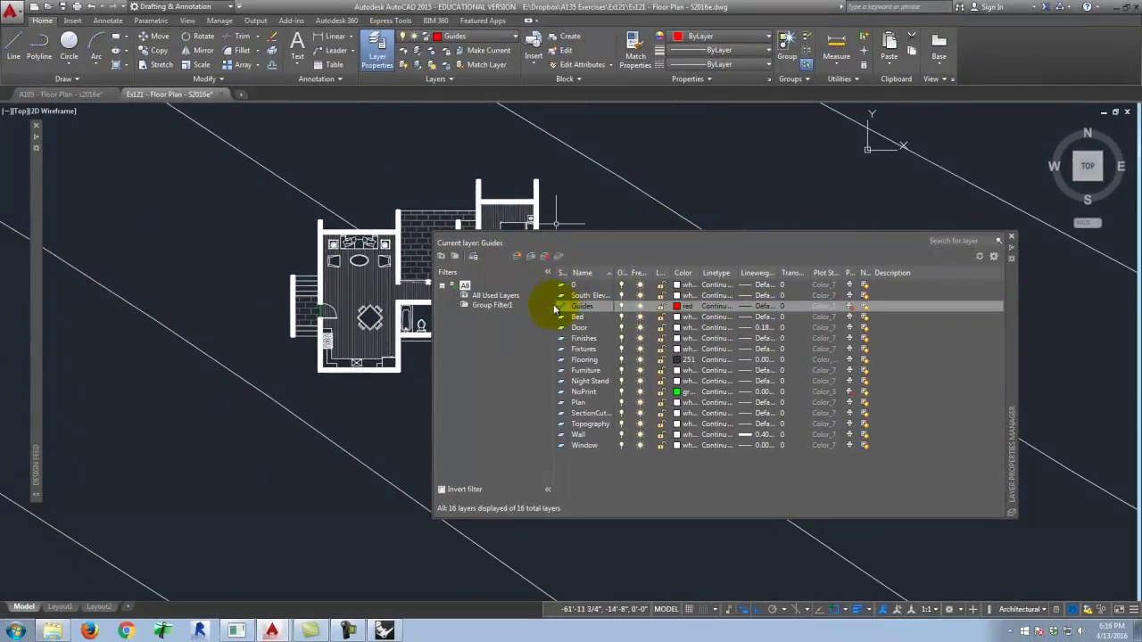
pyautogui.click(581, 306)
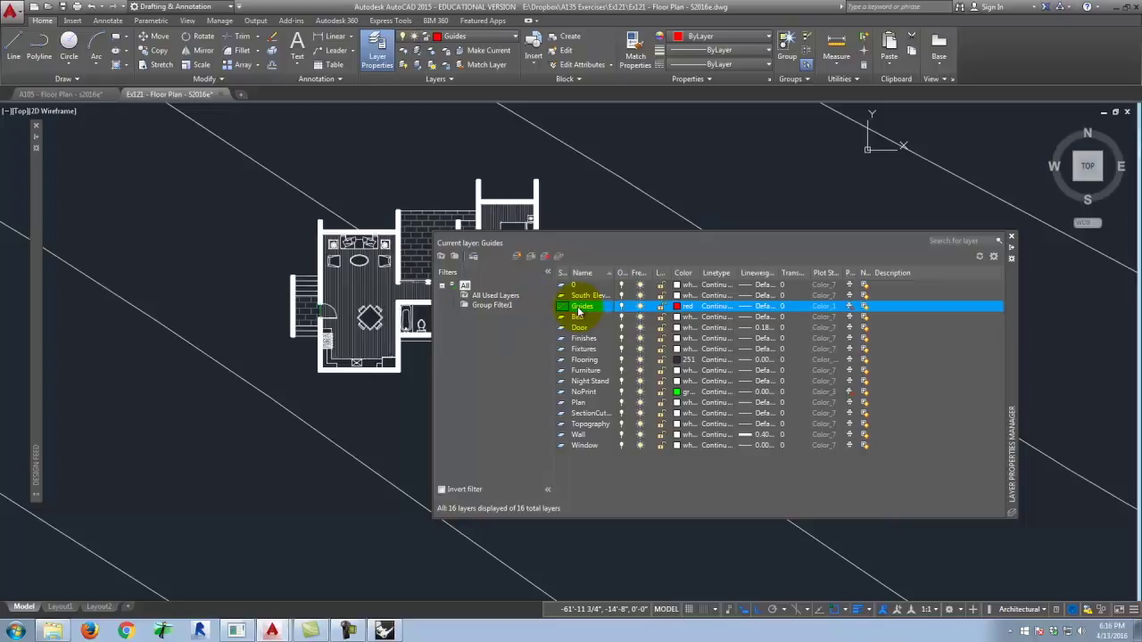
pyautogui.click(1012, 254)
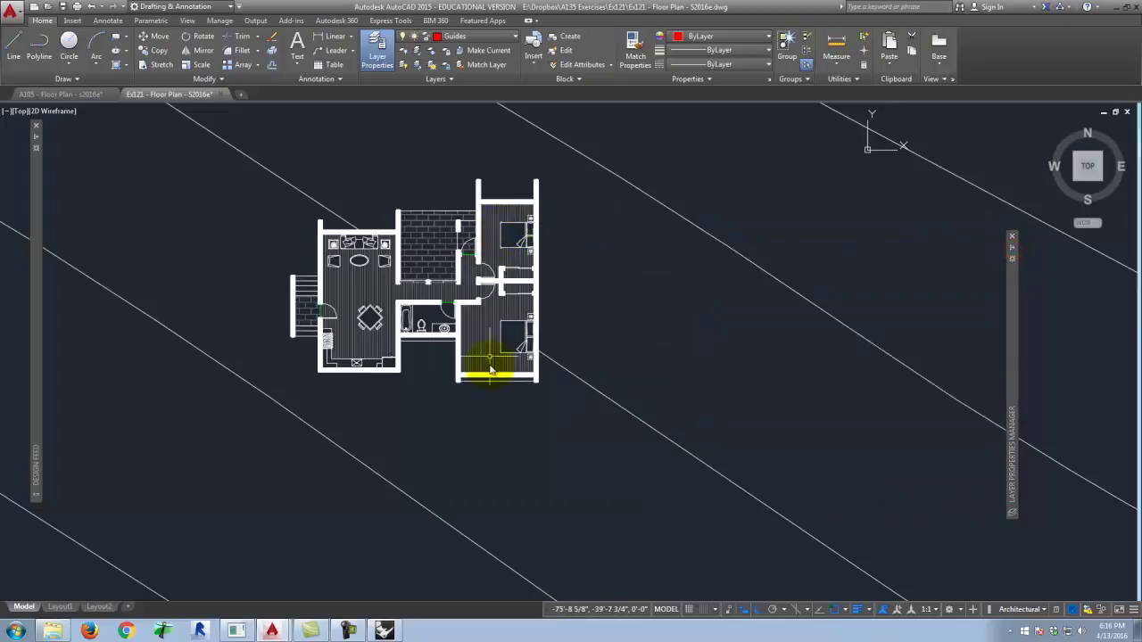
# Compare the south side of the floor plan with the Front elevation of the house model in Rhinoceros
pyautogui.scroll(2, 292, 424)
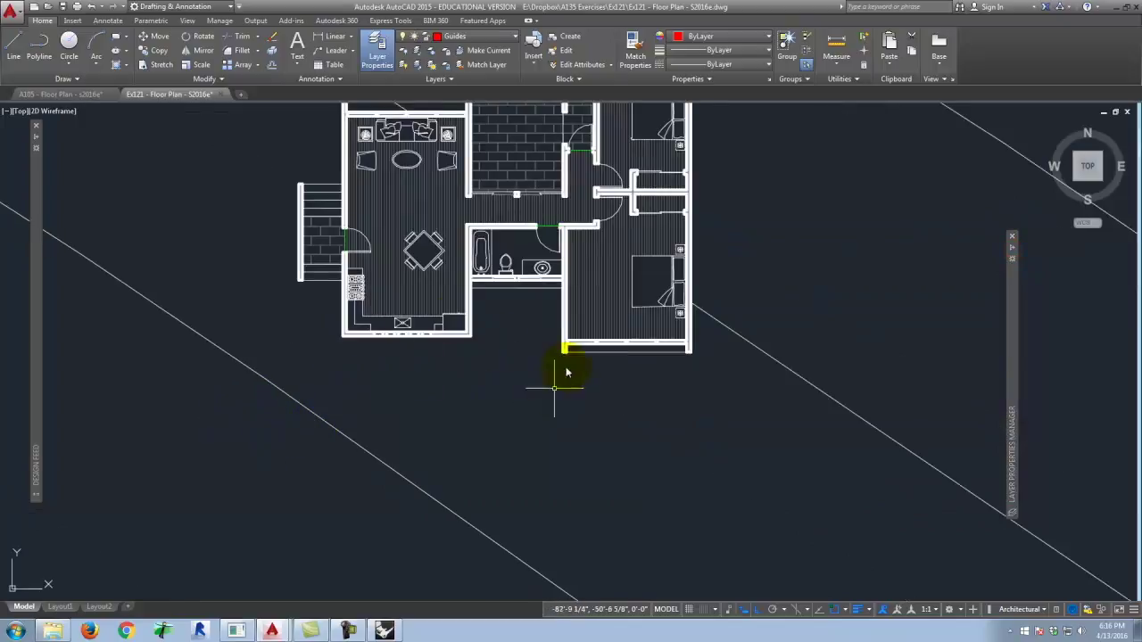
pyautogui.scroll(2, 701, 383)
pyautogui.scroll(-4, 420, 351)
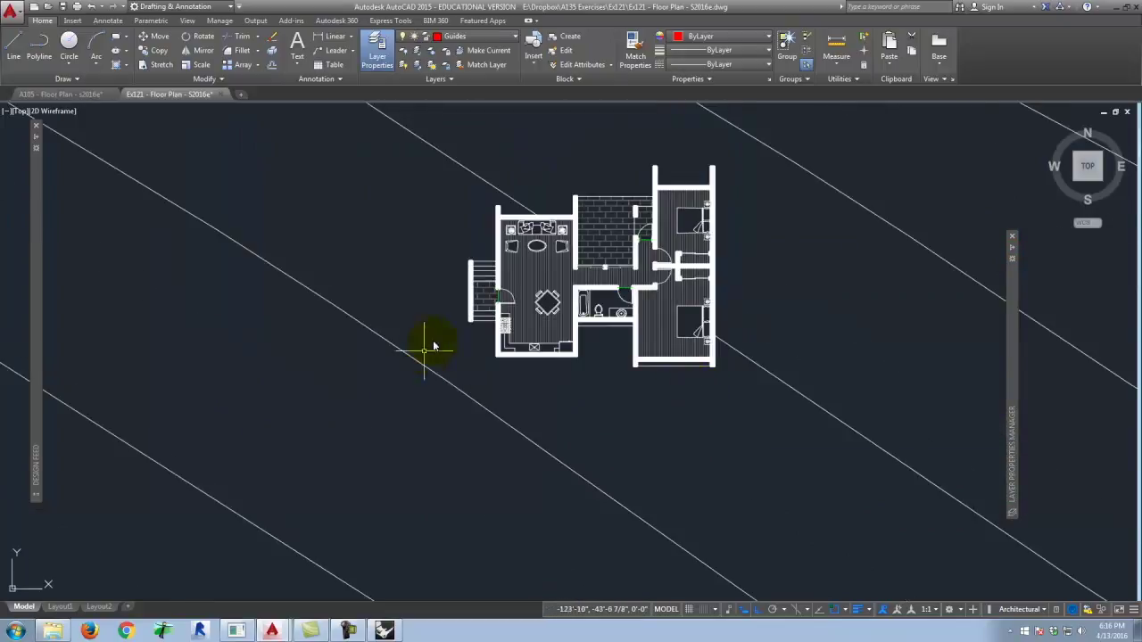
pyautogui.scroll(3, 554, 388)
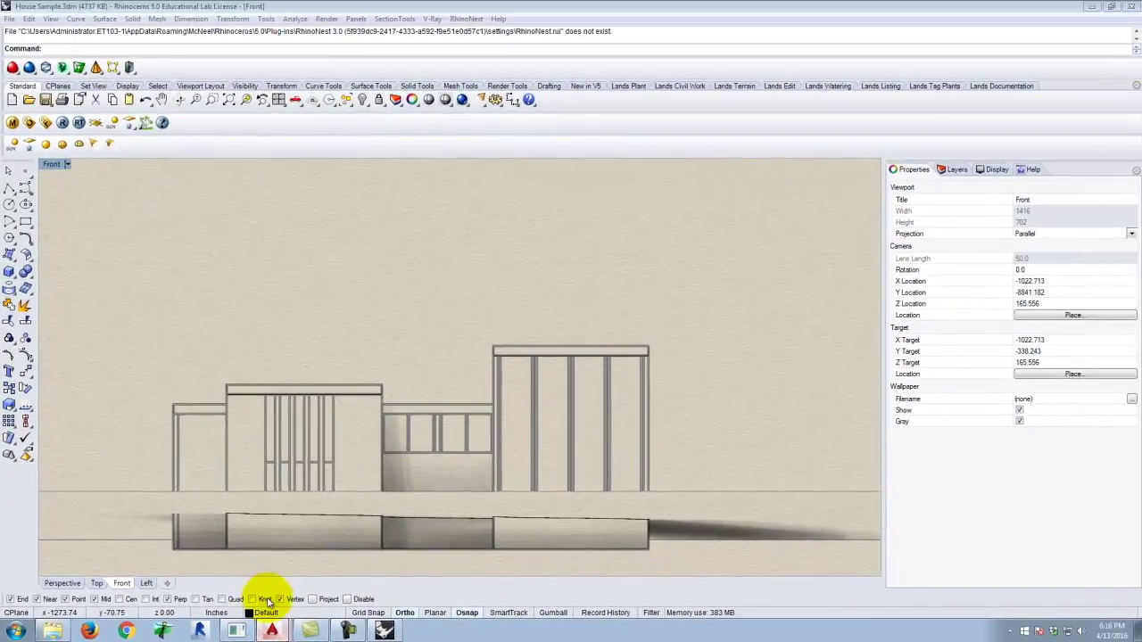
pyautogui.click(295, 630)
pyautogui.scroll(-3, 451, 326)
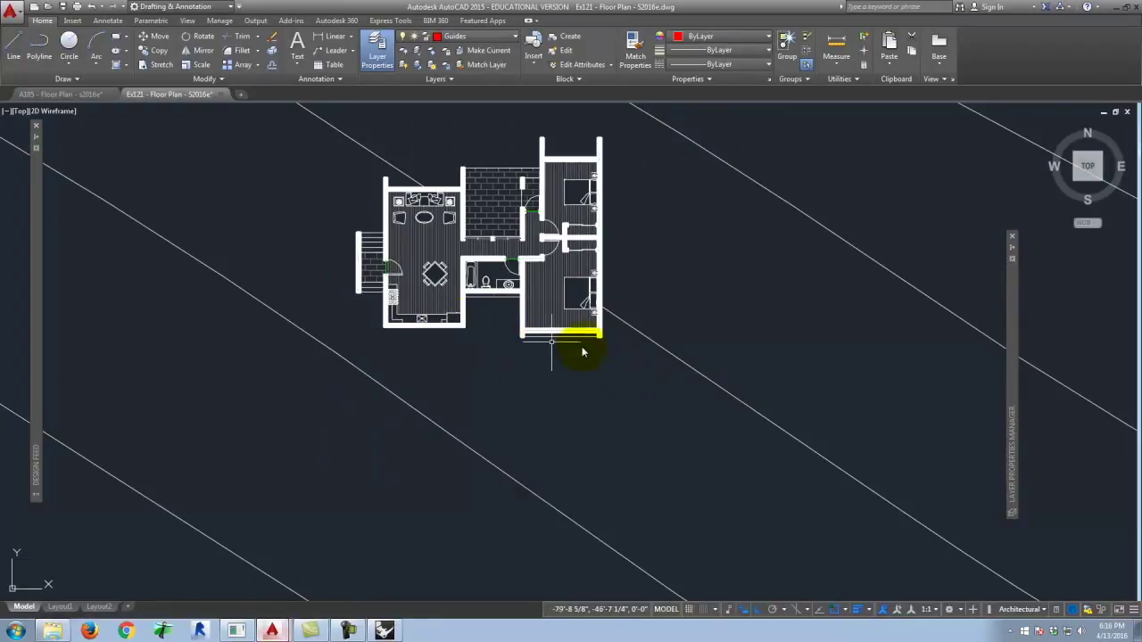
# Draw a ray straight down from the outer corner at the south end of the lower bedroom's east wall
pyautogui.scroll(5, 595, 331)
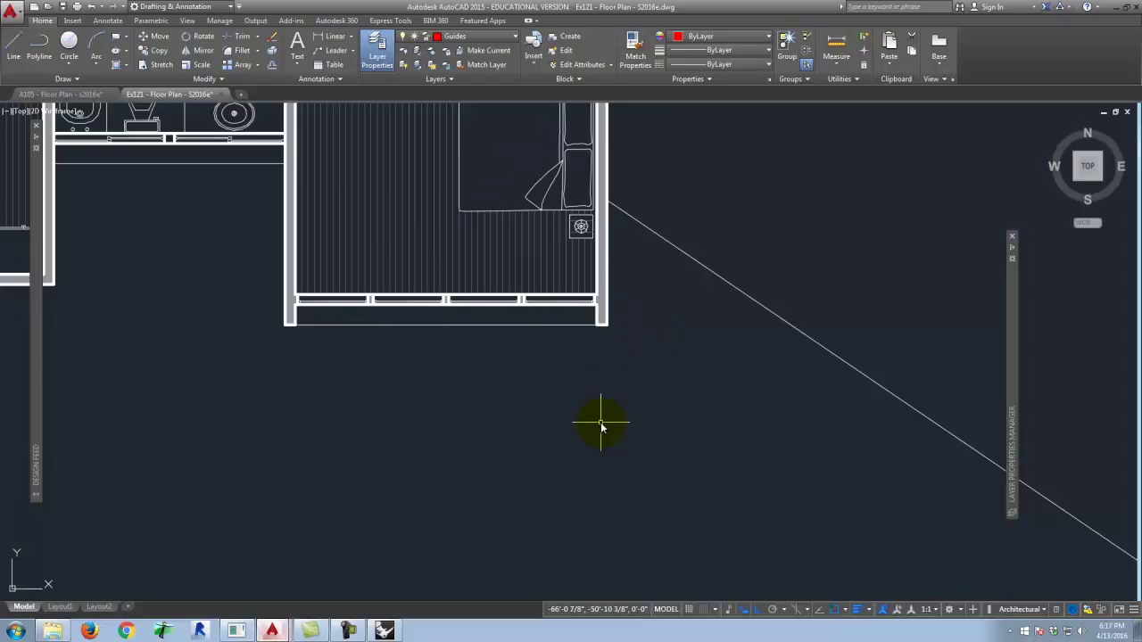
pyautogui.write('r')
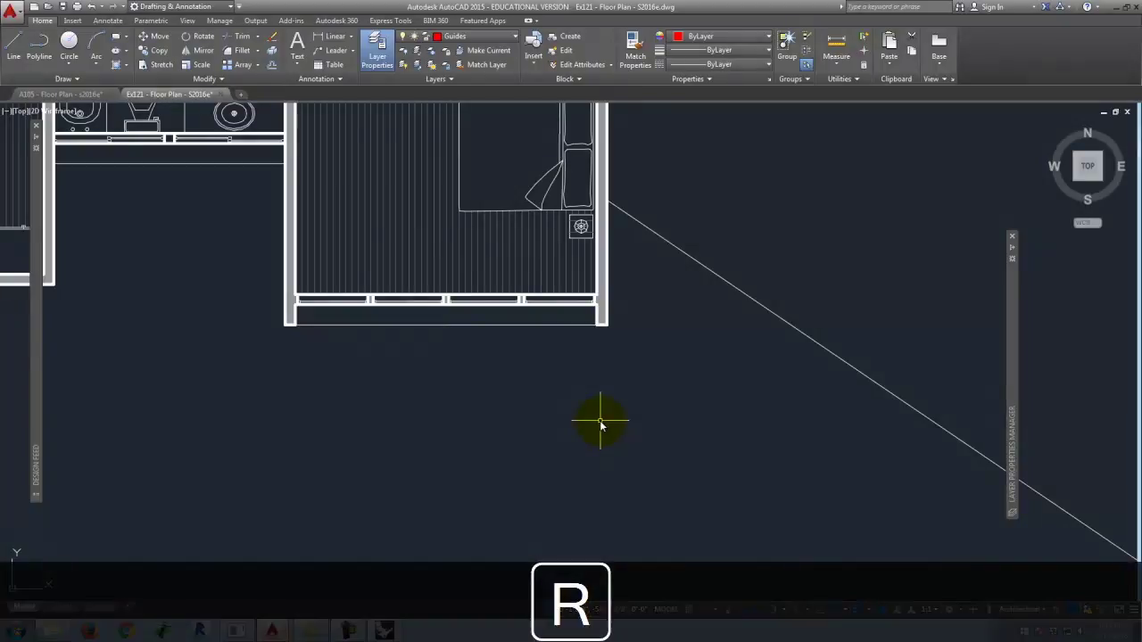
pyautogui.write('ay')
pyautogui.press('Return')
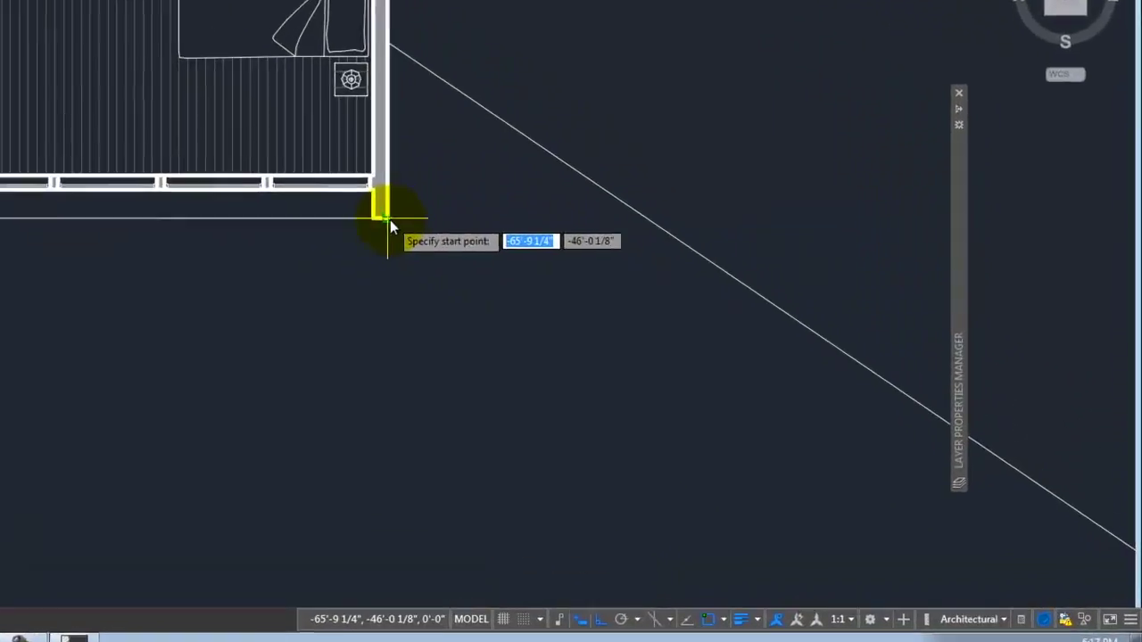
pyautogui.click(606, 325)
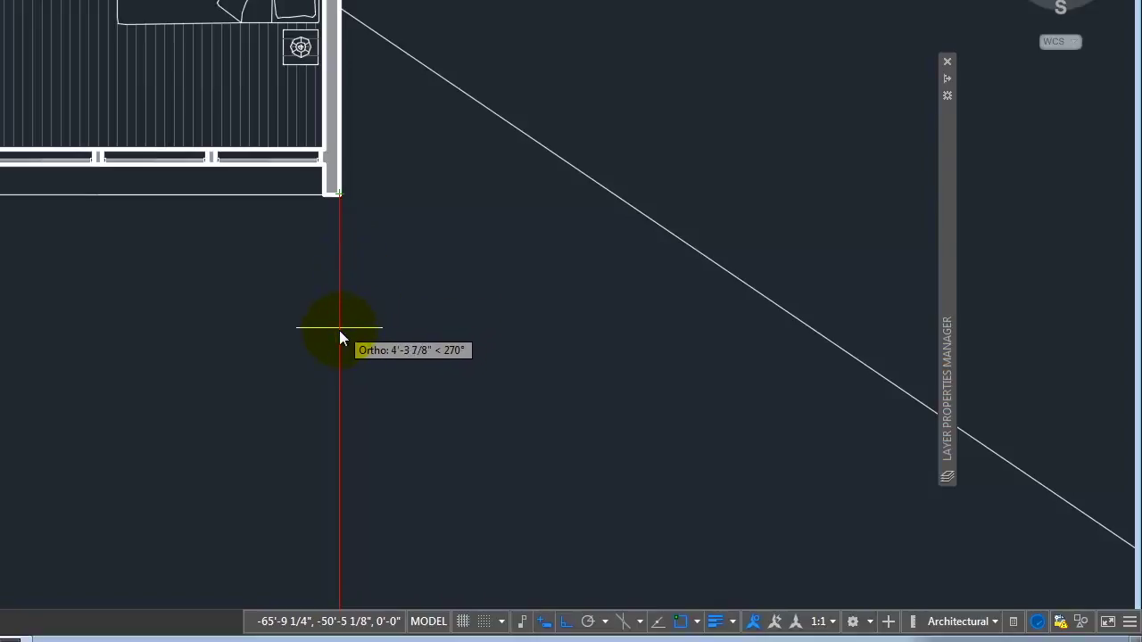
pyautogui.click(369, 366)
pyautogui.press('Return')
pyautogui.scroll(-8, 441, 262)
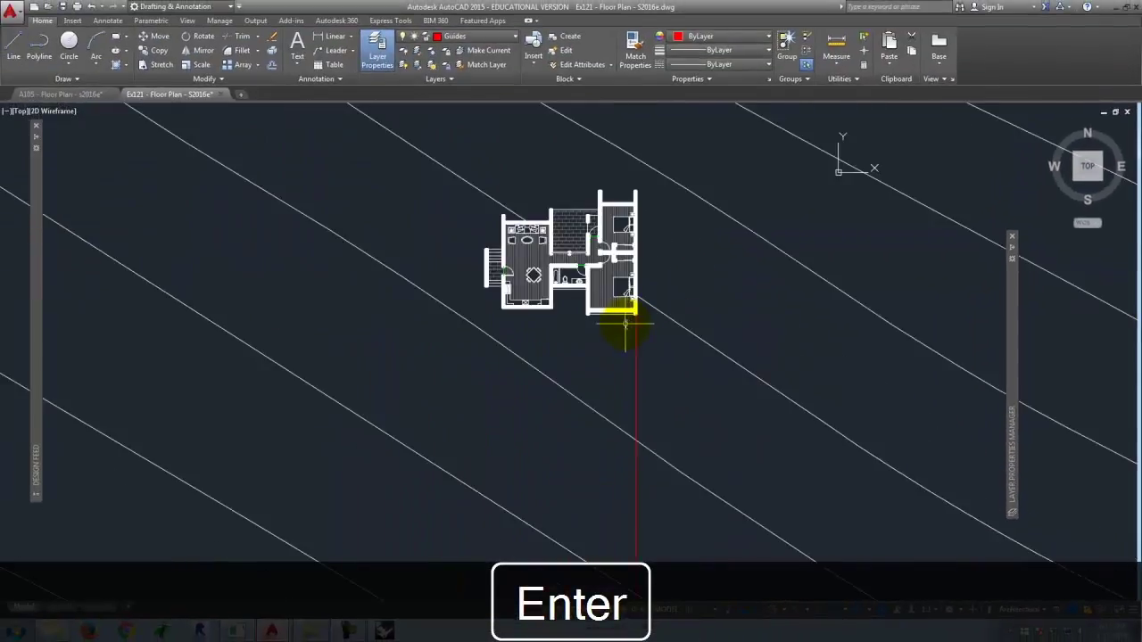
pyautogui.scroll(-6, 624, 326)
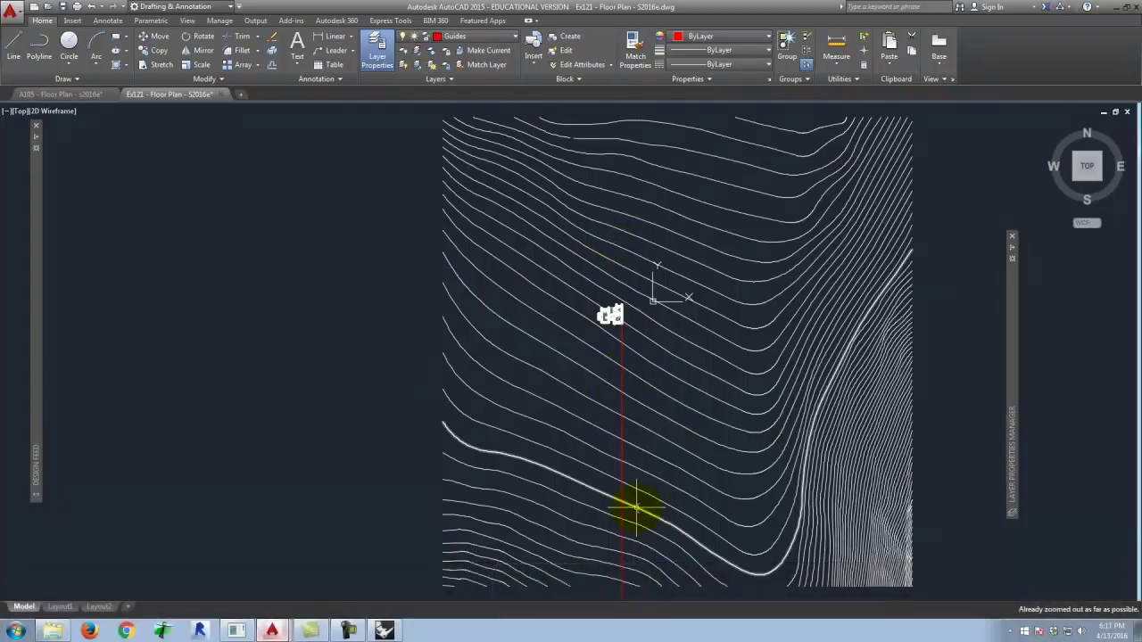
# Draw a ray straight down from the outer corner at the south end of the lower bedroom's west wall
pyautogui.scroll(10, 616, 285)
pyautogui.scroll(-5, 566, 301)
pyautogui.scroll(12, 571, 273)
pyautogui.write('ray')
pyautogui.press('Return')
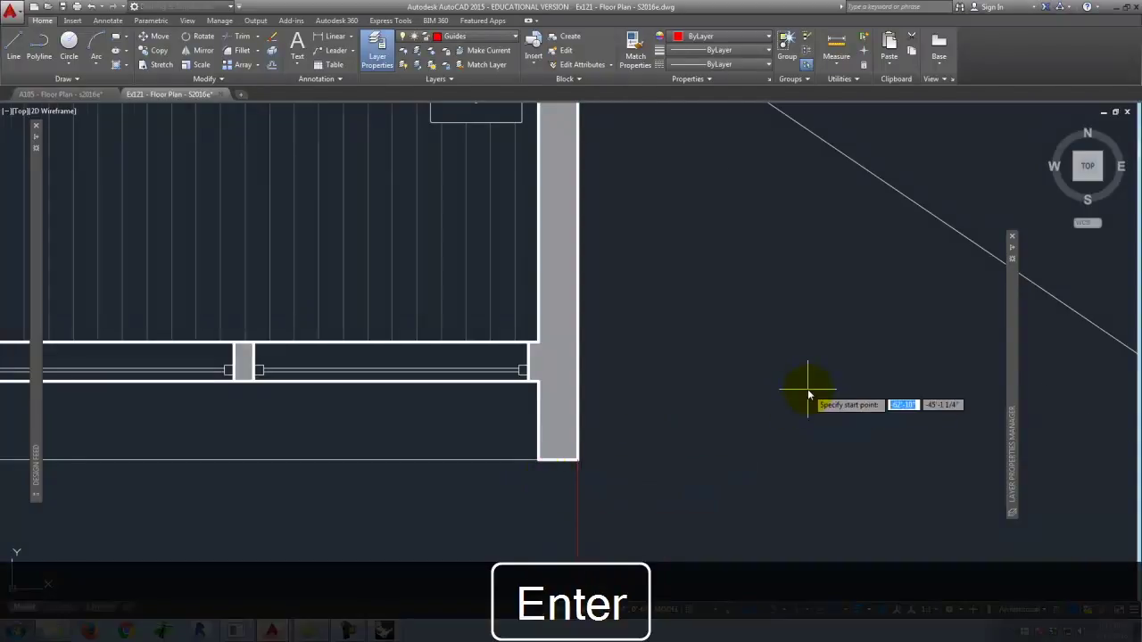
pyautogui.scroll(-6, 806, 395)
pyautogui.scroll(7, 423, 428)
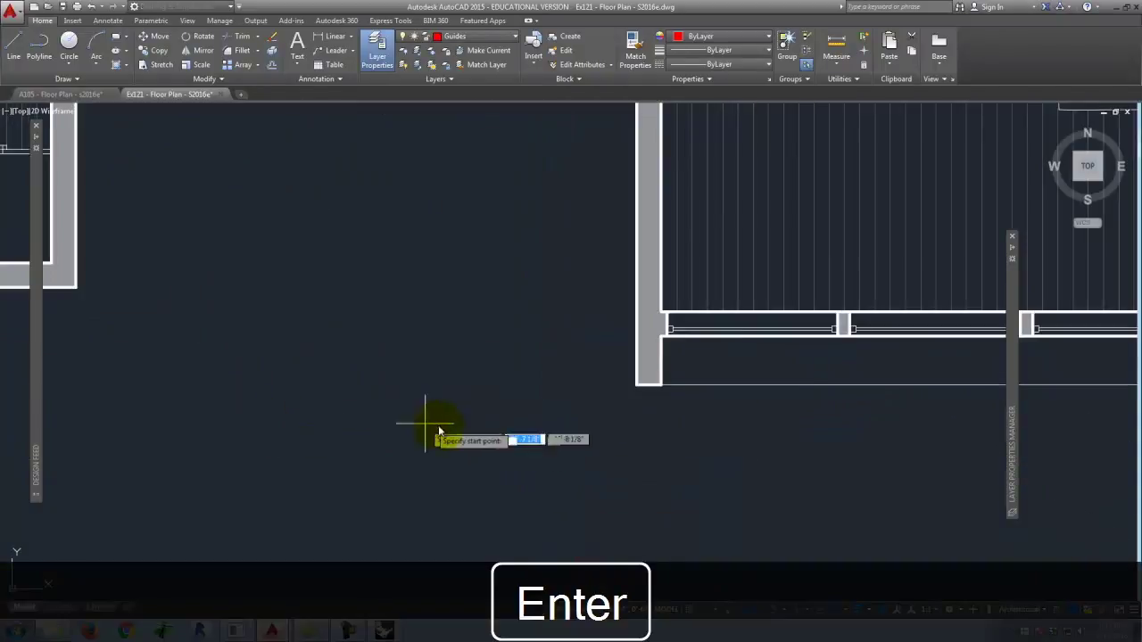
pyautogui.click(636, 385)
pyautogui.click(678, 485)
pyautogui.press('Return')
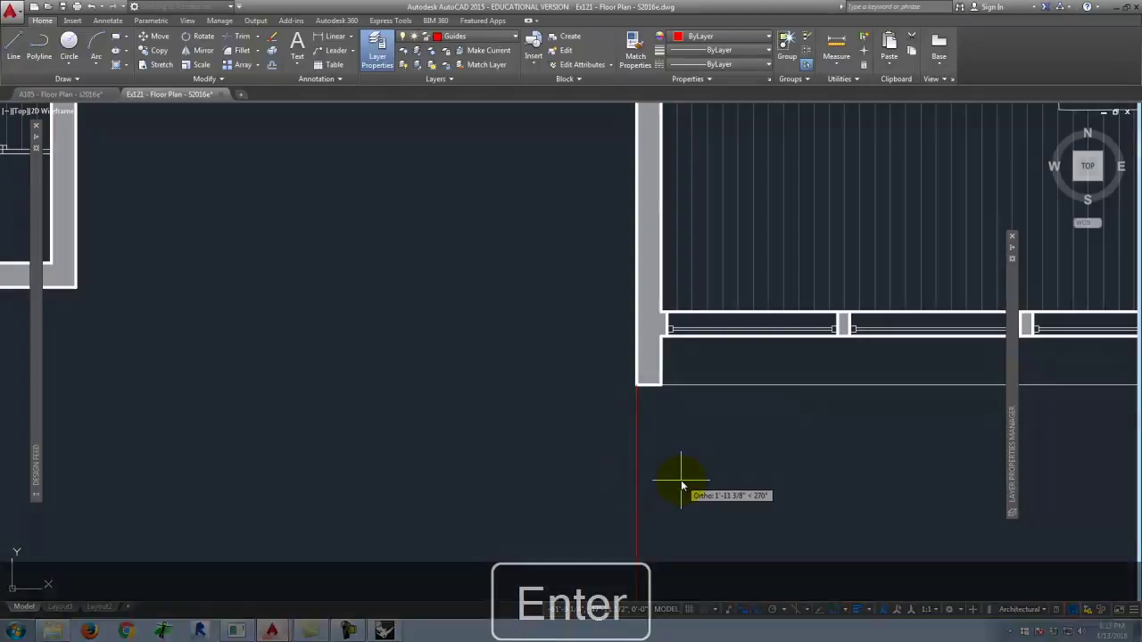
# Draw rays straight down from the southeast and southwest outer corners of the kitchen and living wing
pyautogui.scroll(-5, 776, 446)
pyautogui.scroll(5, 674, 429)
pyautogui.scroll(3, 675, 429)
pyautogui.press('Return')
pyautogui.click(675, 398)
pyautogui.click(687, 464)
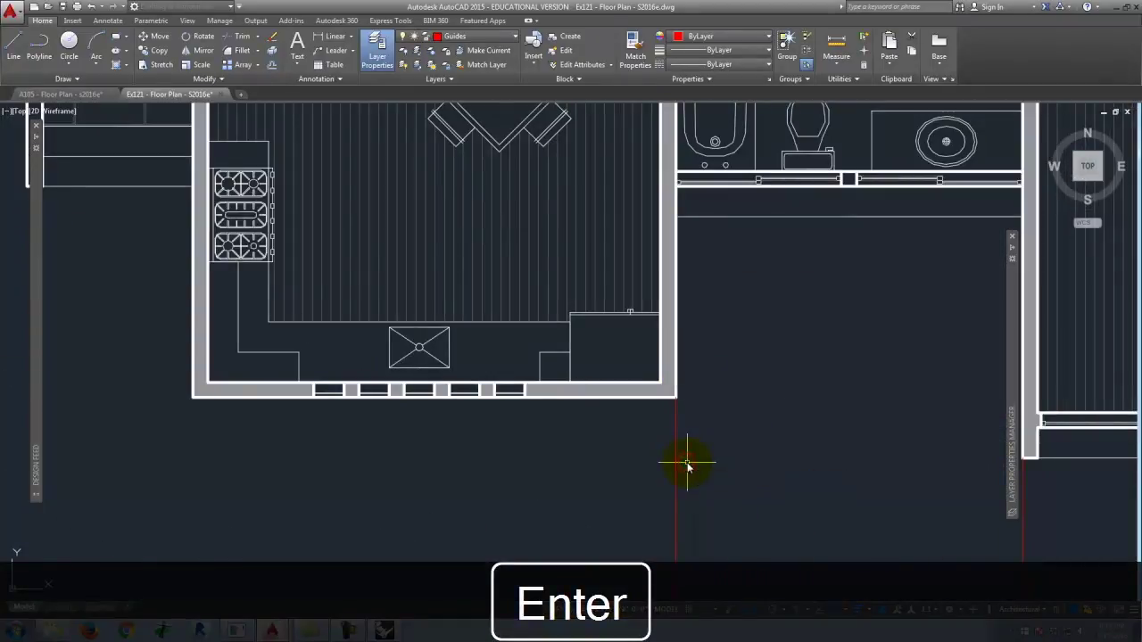
pyautogui.click(191, 398)
pyautogui.click(191, 474)
pyautogui.press('Return')
# Draw a ray straight down from the southwest corner of the entry steps on the plan's west side
pyautogui.scroll(-6, 476, 390)
pyautogui.scroll(2, 374, 348)
pyautogui.scroll(2, 373, 348)
pyautogui.press('Return')
pyautogui.click(350, 323)
pyautogui.click(333, 454)
pyautogui.press('Return')
# Hide the Topography layer so its contour lines do not clutter the area below the plan
pyautogui.scroll(-5, 303, 369)
pyautogui.scroll(-4, 326, 312)
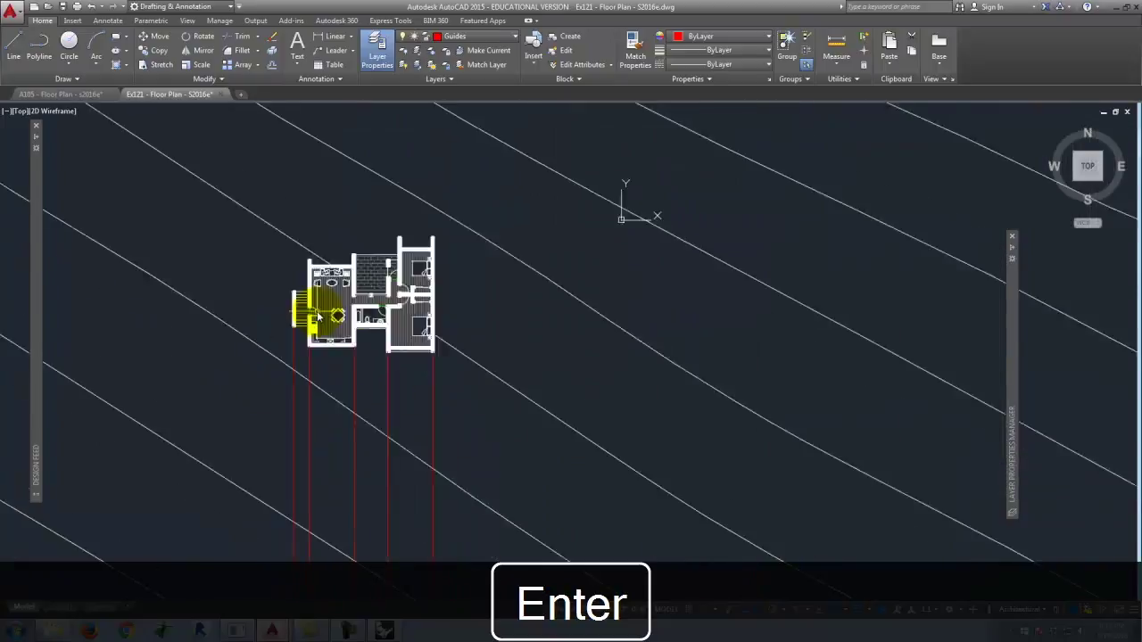
pyautogui.scroll(6, 315, 357)
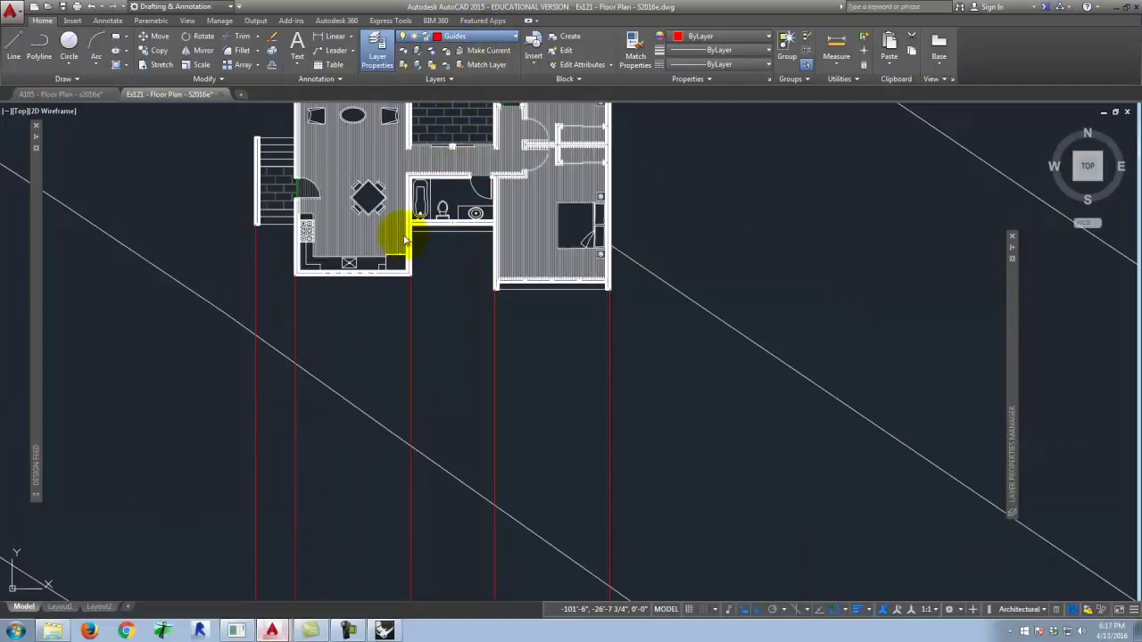
pyautogui.click(418, 234)
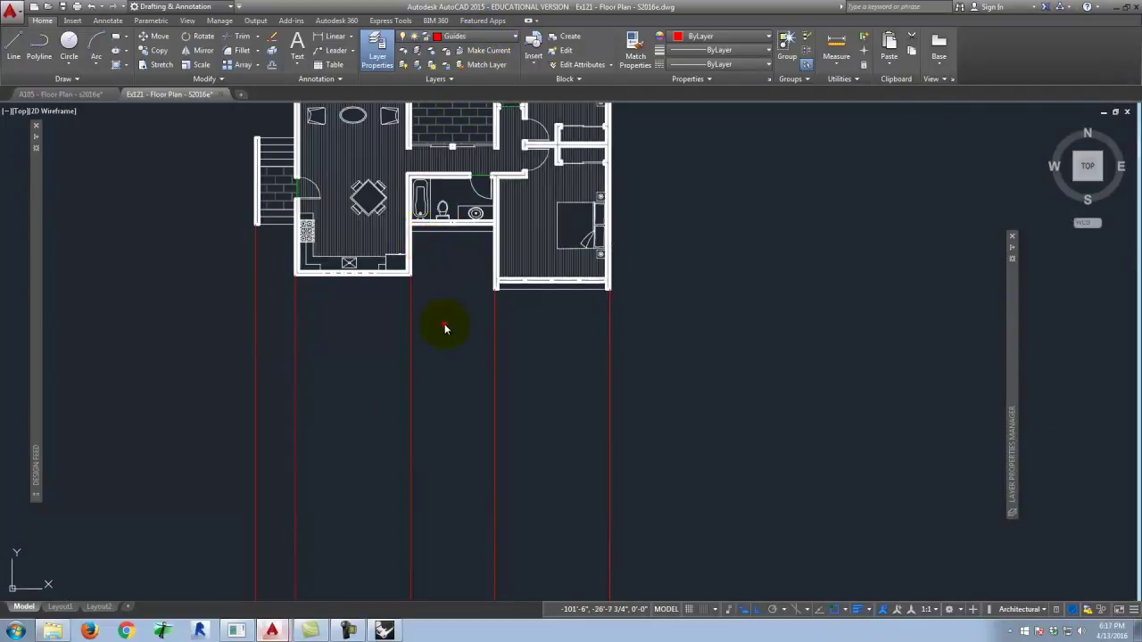
# Draw a horizontal ray below the floor plan, starting west of the vertical guides and running east across all of them
pyautogui.scroll(-2, 586, 173)
pyautogui.scroll(2, 476, 339)
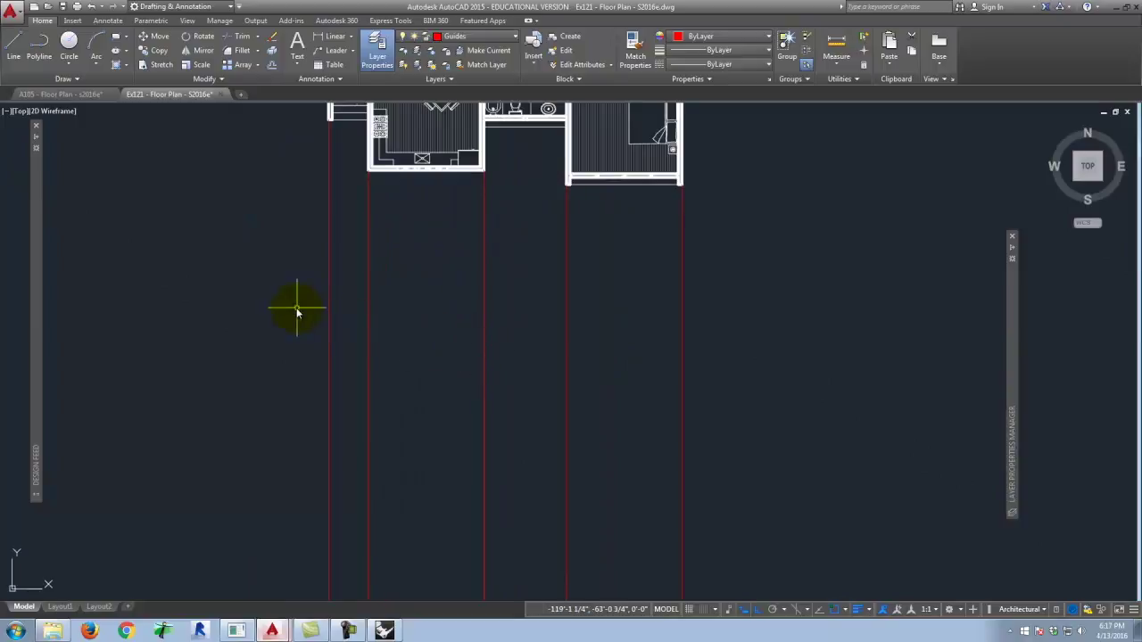
pyautogui.scroll(-1, 300, 310)
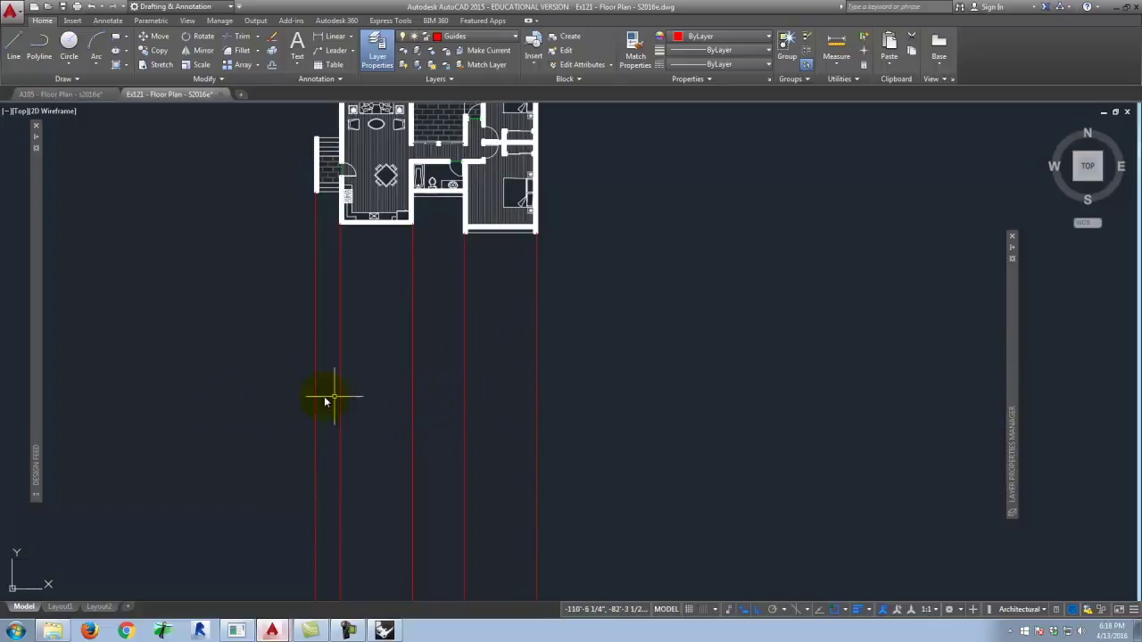
pyautogui.rightClick(237, 402)
pyautogui.press('Escape')
pyautogui.write('ray')
pyautogui.press('Return')
pyautogui.click(230, 371)
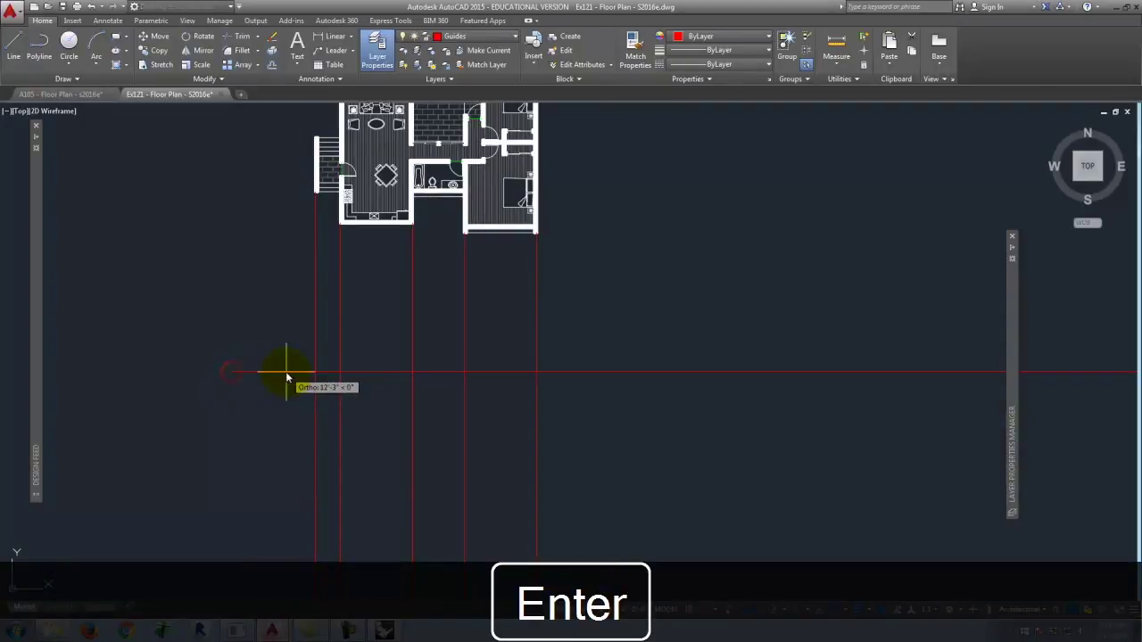
pyautogui.click(293, 375)
pyautogui.scroll(-2, 364, 335)
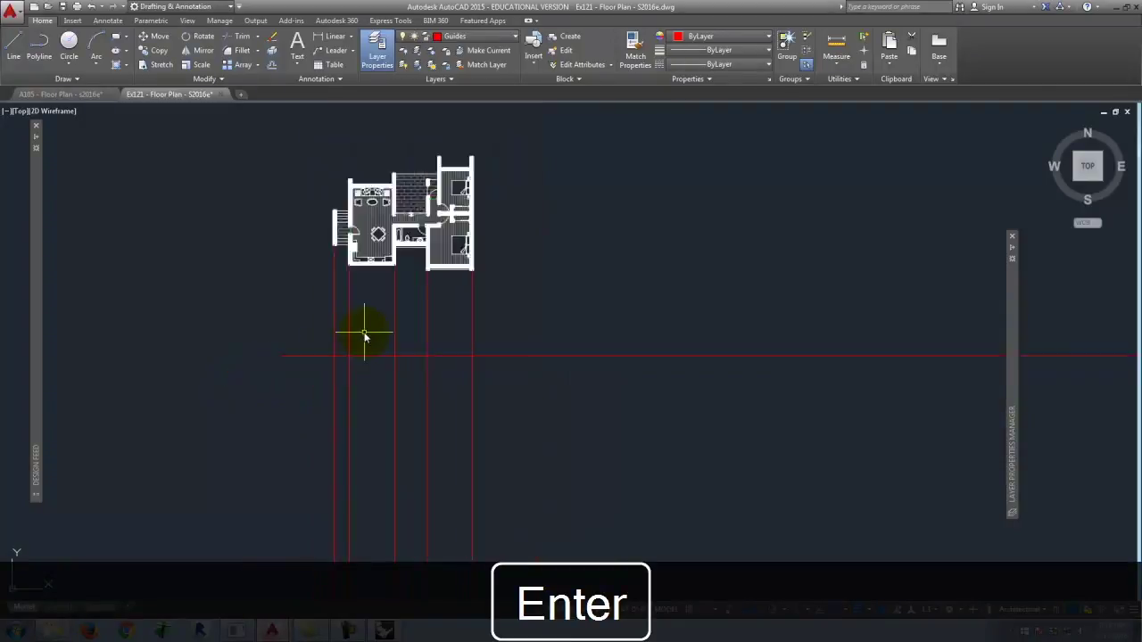
pyautogui.scroll(-3, 364, 335)
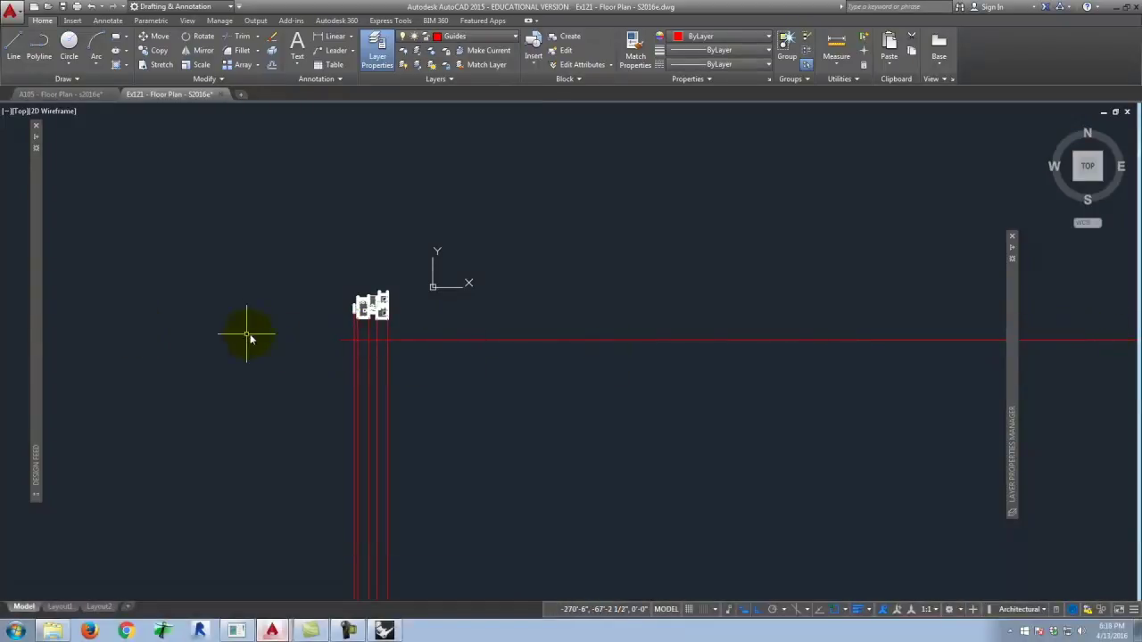
# Delete the horizontal ray that crosses the vertical guides
pyautogui.scroll(5, 312, 339)
pyautogui.click(497, 354)
pyautogui.press('Delete')
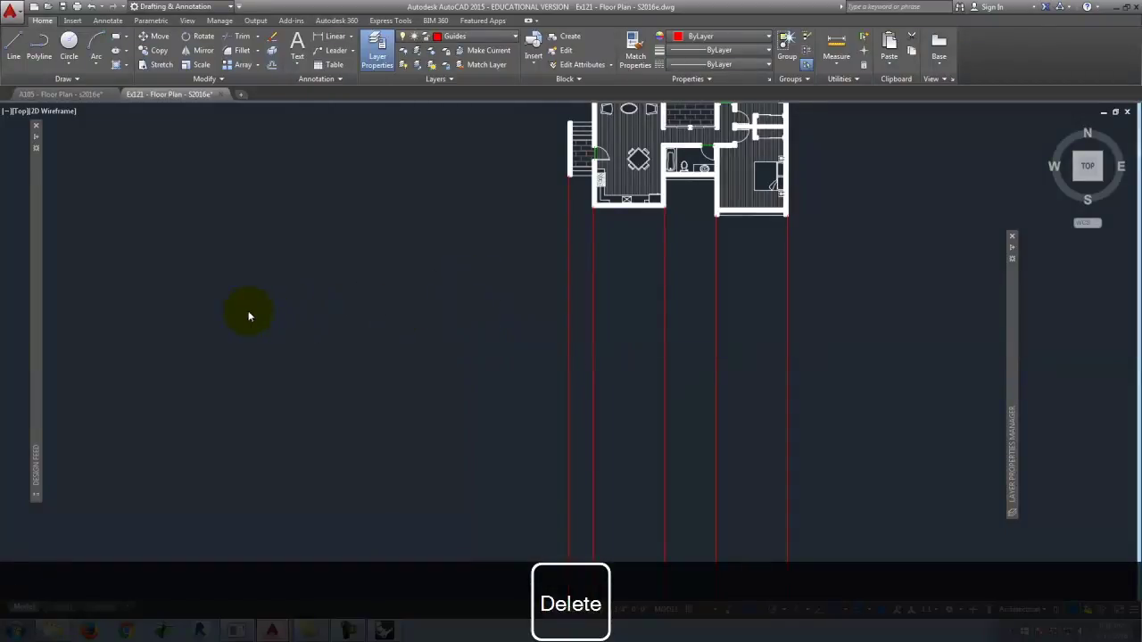
# Draw a horizontal construction line (XLINE) below the floor plan across all vertical guides as the ground line
pyautogui.scroll(-3, 520, 326)
pyautogui.scroll(5, 535, 331)
pyautogui.write('x')
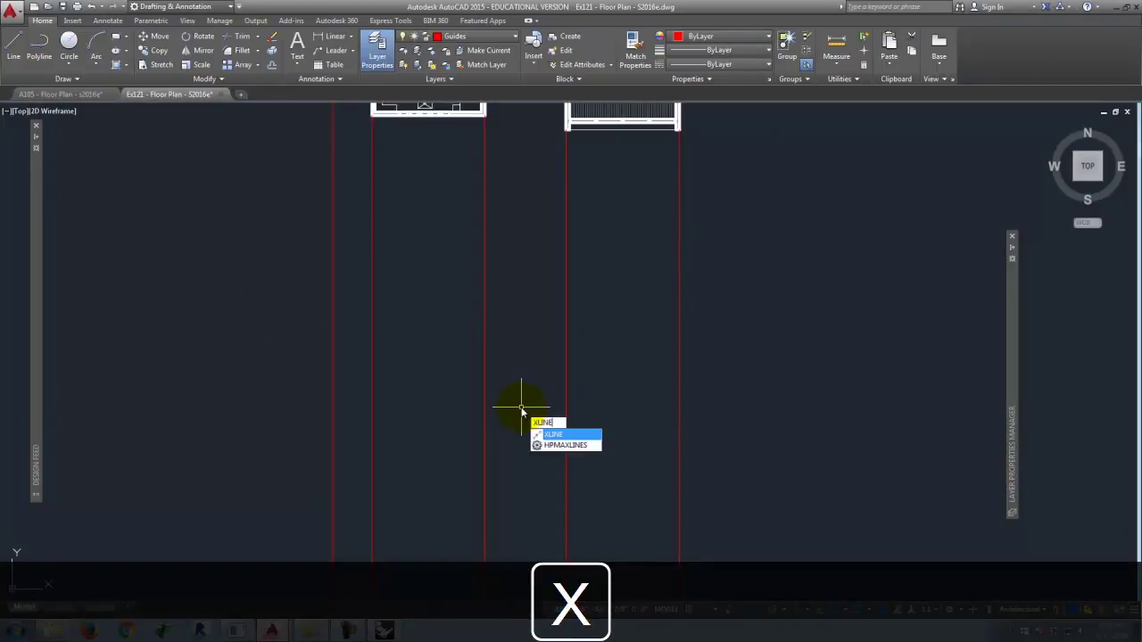
pyautogui.press('Return')
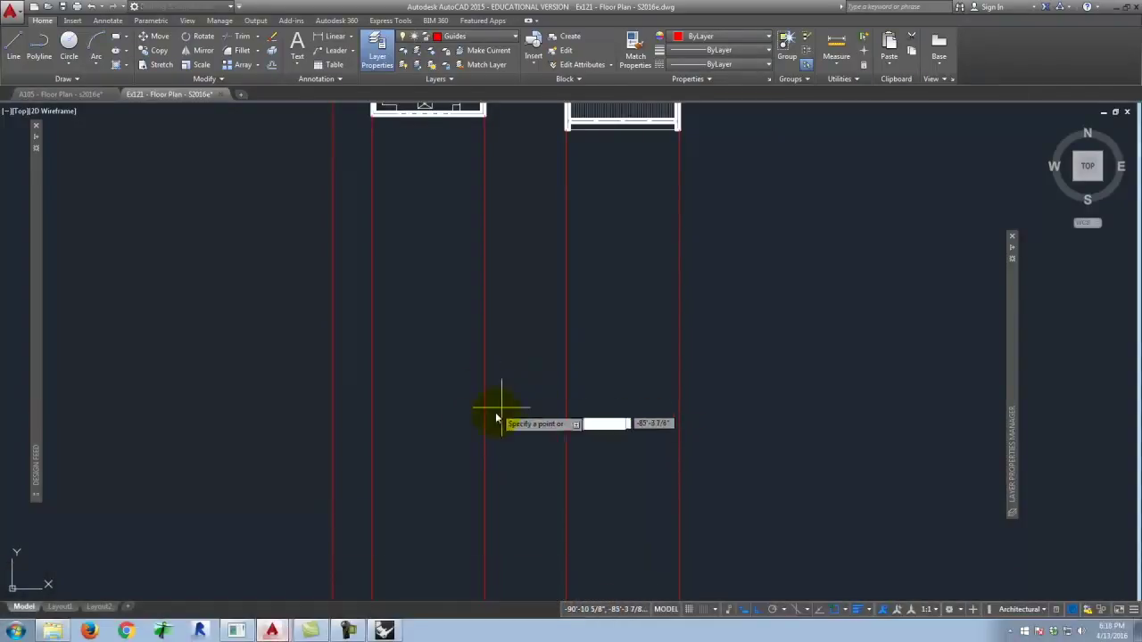
pyautogui.click(523, 410)
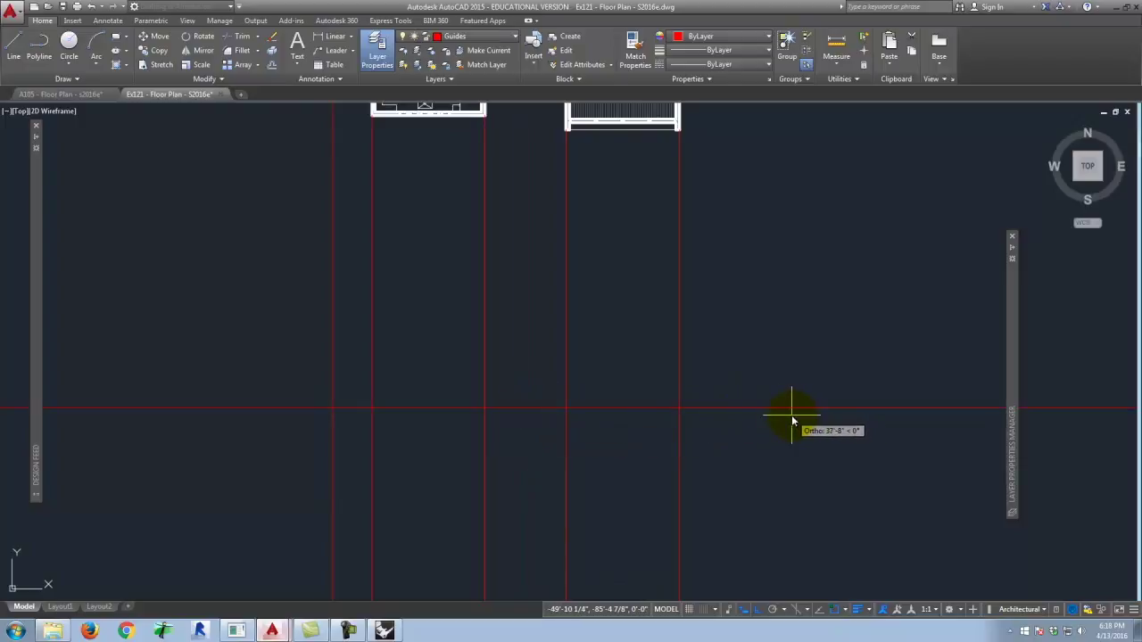
pyautogui.press('Return')
pyautogui.scroll(-10, 714, 437)
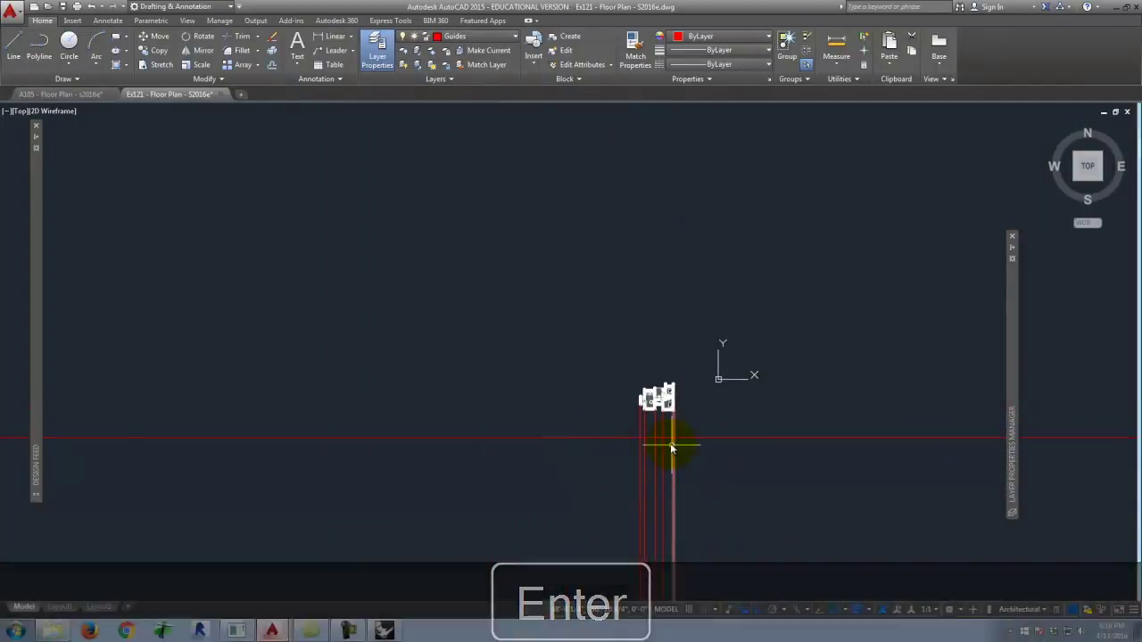
pyautogui.scroll(8, 678, 437)
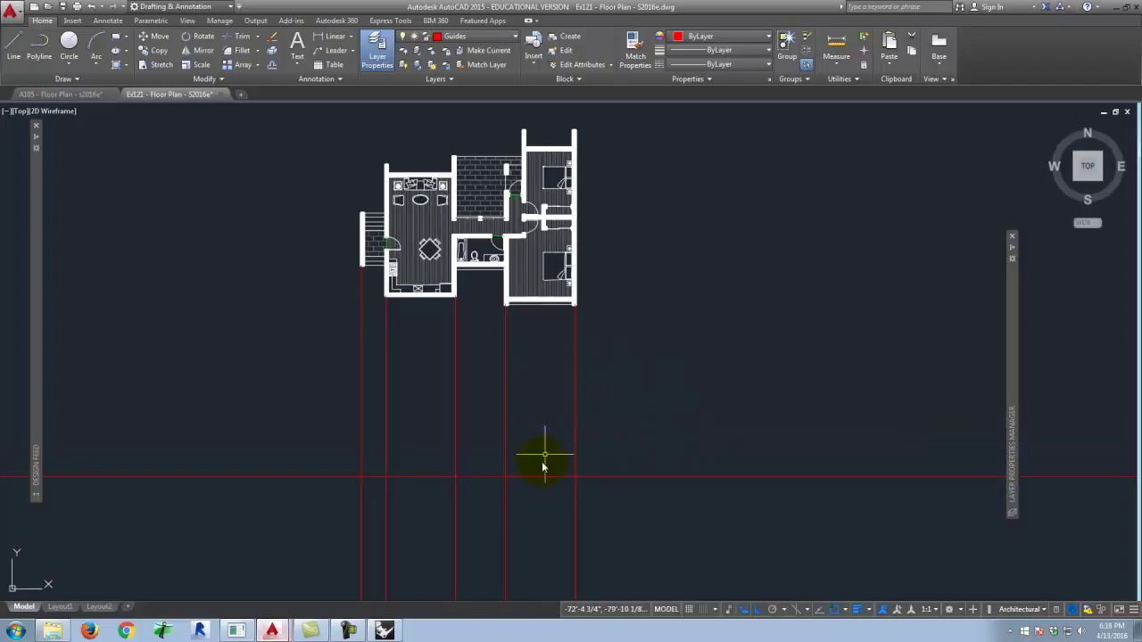
pyautogui.scroll(2, 543, 466)
pyautogui.click(612, 469)
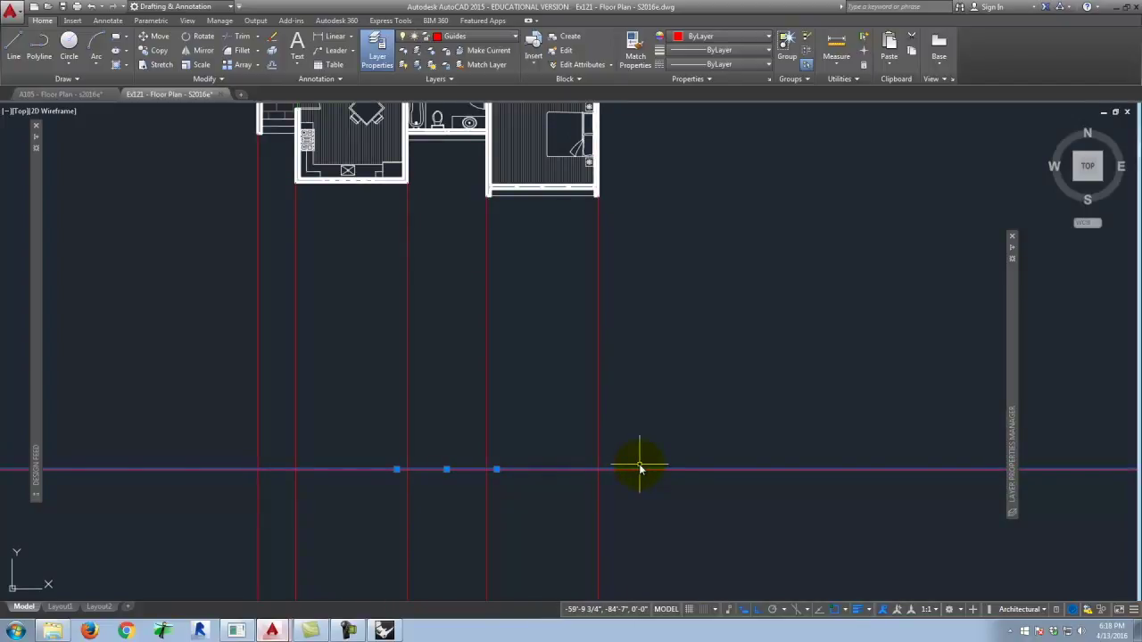
pyautogui.scroll(-2, 594, 471)
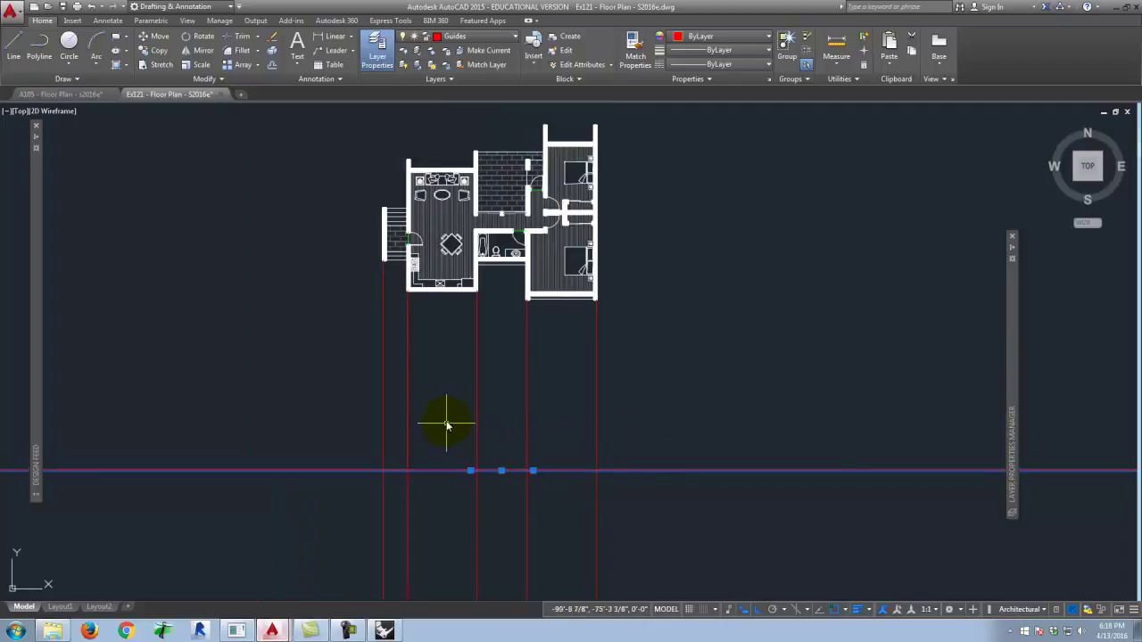
pyautogui.press('Escape')
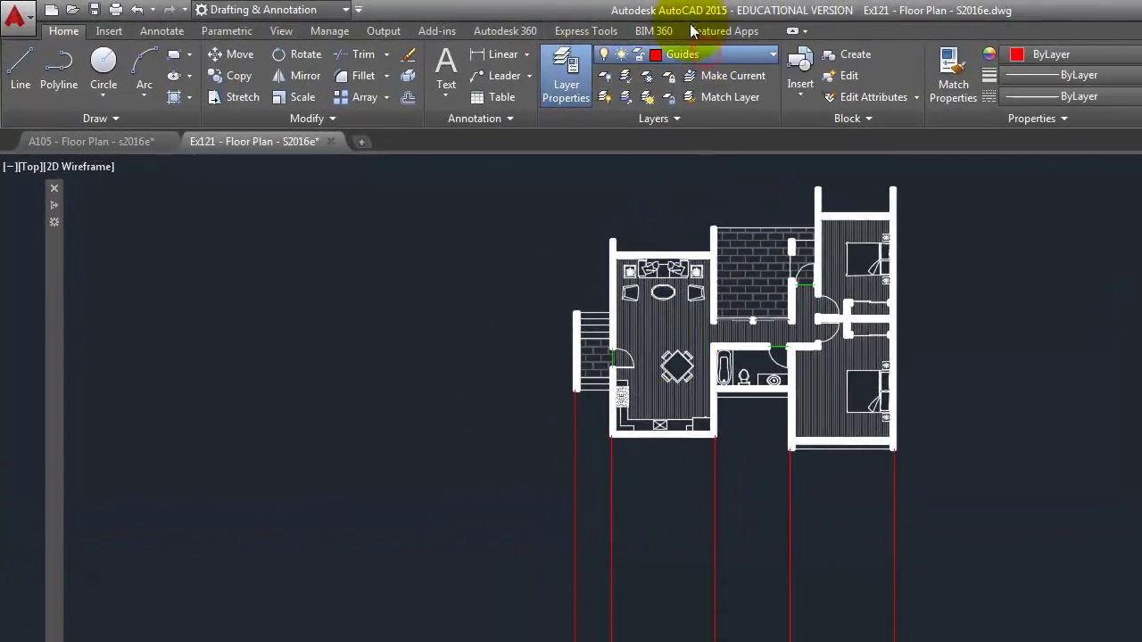
# On the South Elevation layer, outline the entry steps' wall with a line 10' up from the ground line and across to the next guide
pyautogui.click(716, 337)
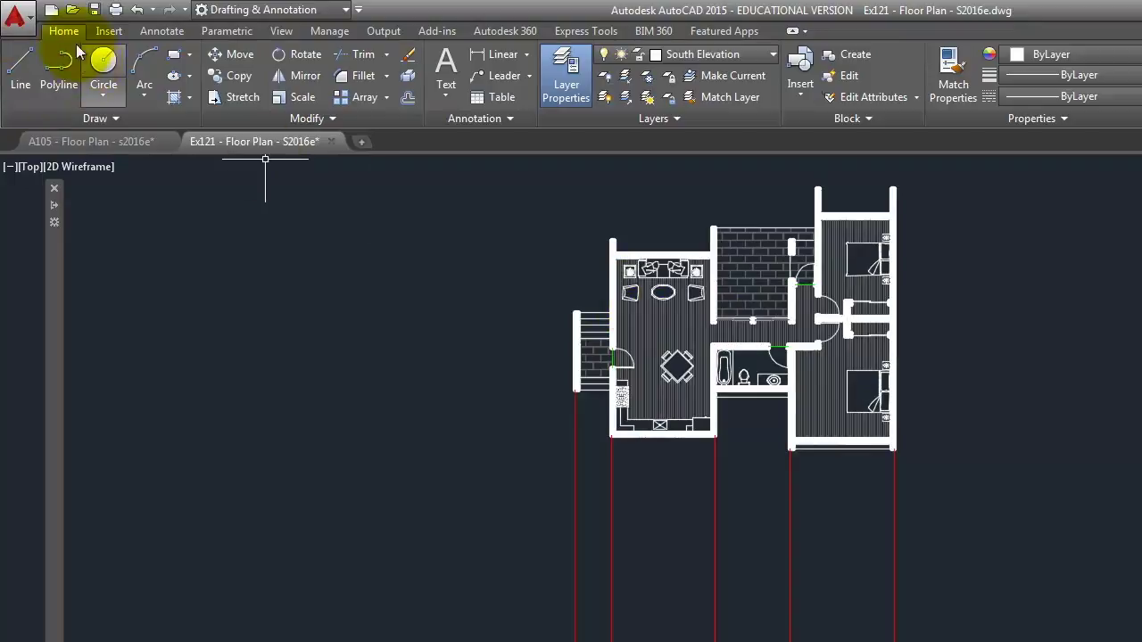
pyautogui.click(21, 71)
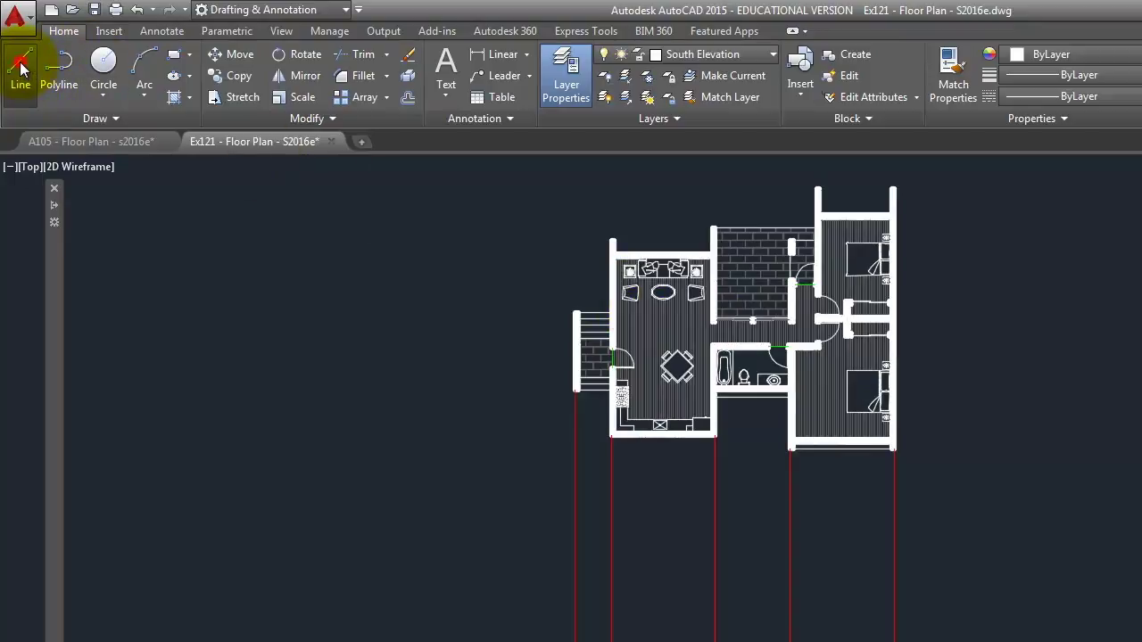
pyautogui.scroll(2, 568, 638)
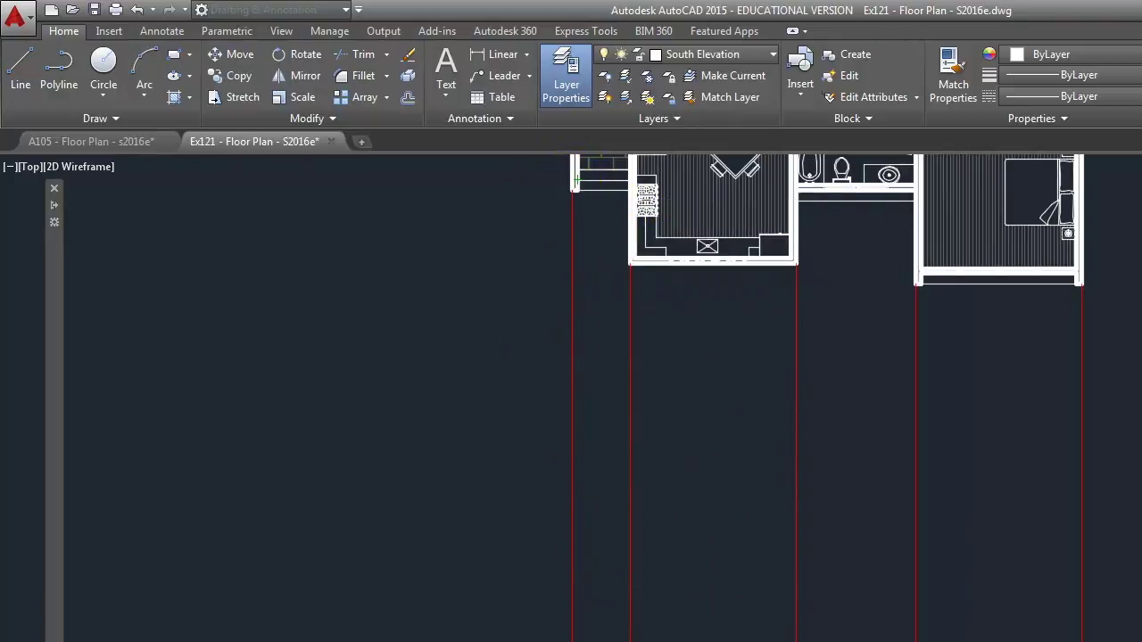
pyautogui.click(490, 594)
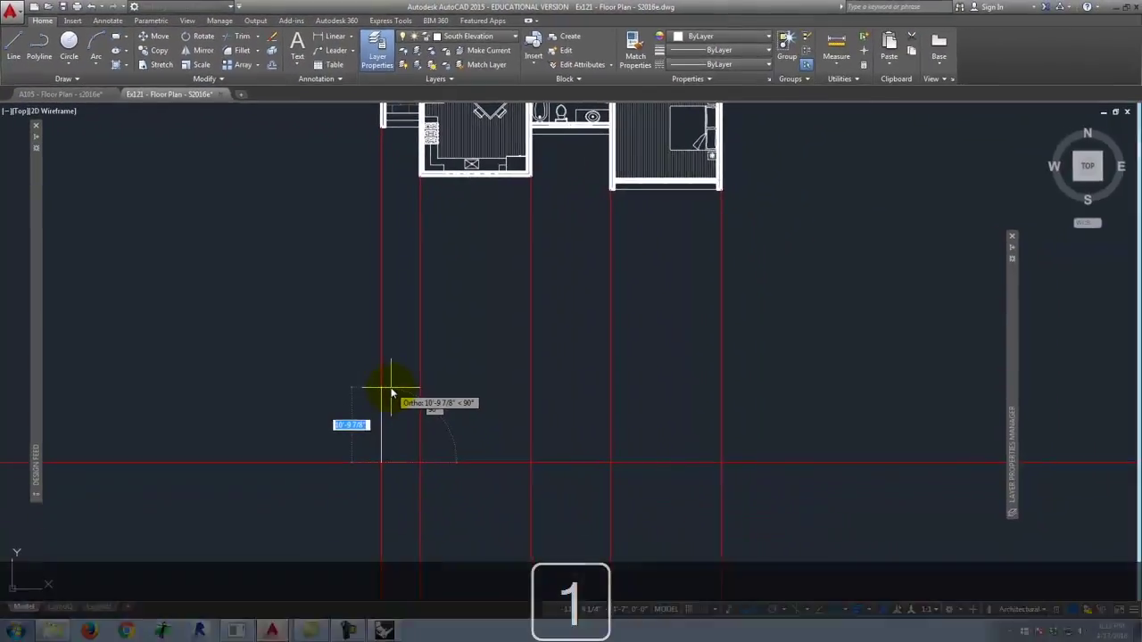
pyautogui.write('10')
pyautogui.press('Return')
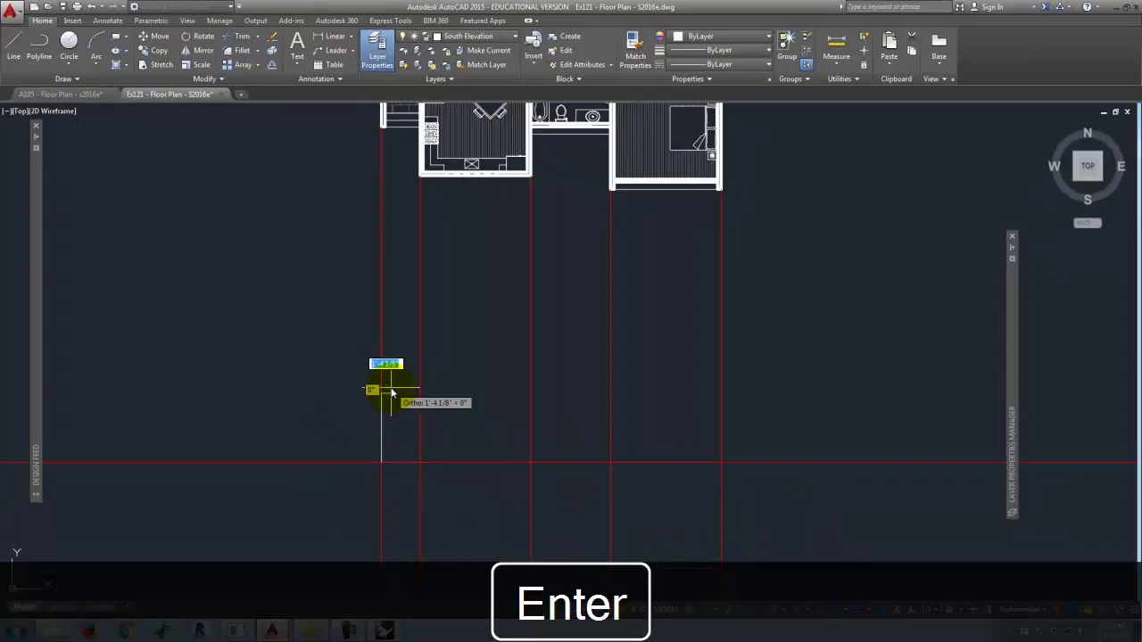
pyautogui.click(417, 398)
pyautogui.press('Return')
# Outline the kitchen and living wing with a line 12' up from the ground line, across to its east guide and back down
pyautogui.press('Return')
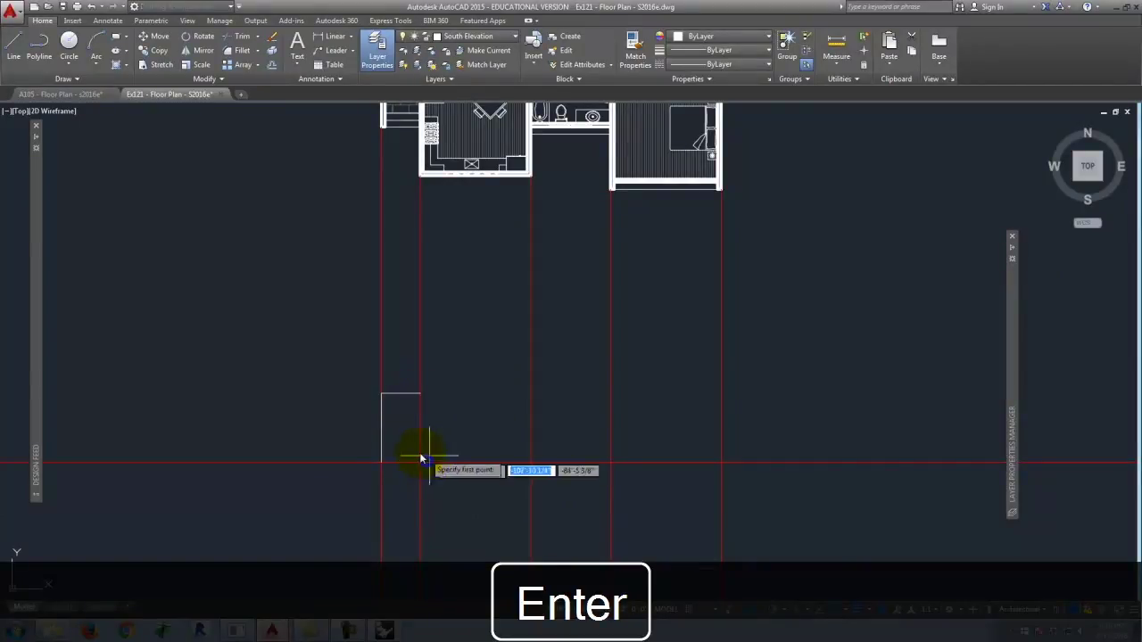
pyautogui.click(422, 463)
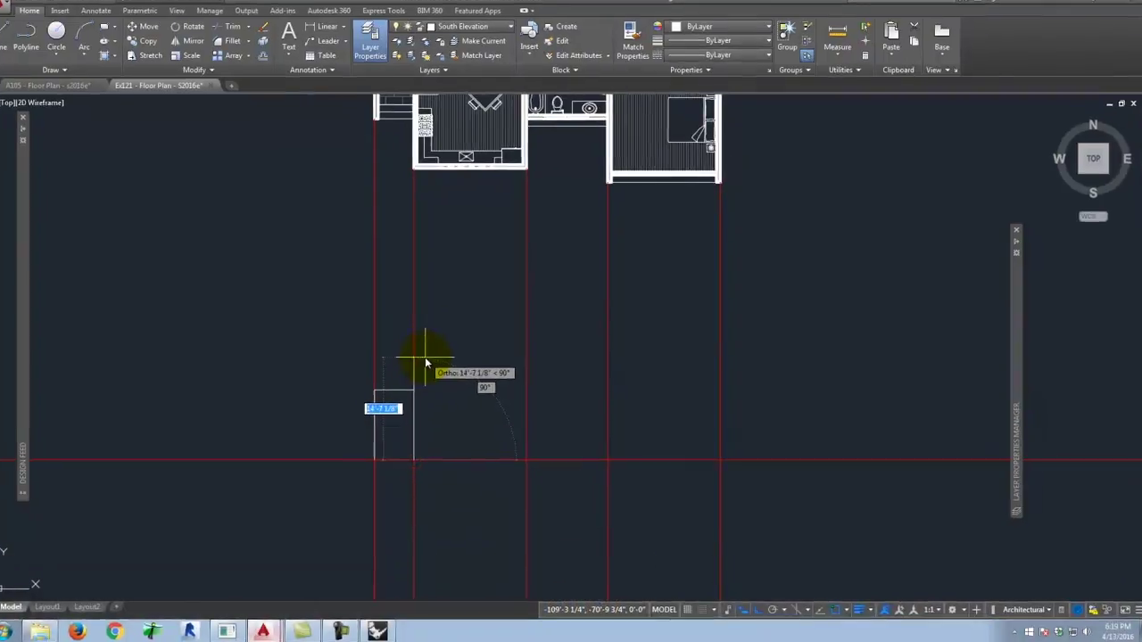
pyautogui.write('12')
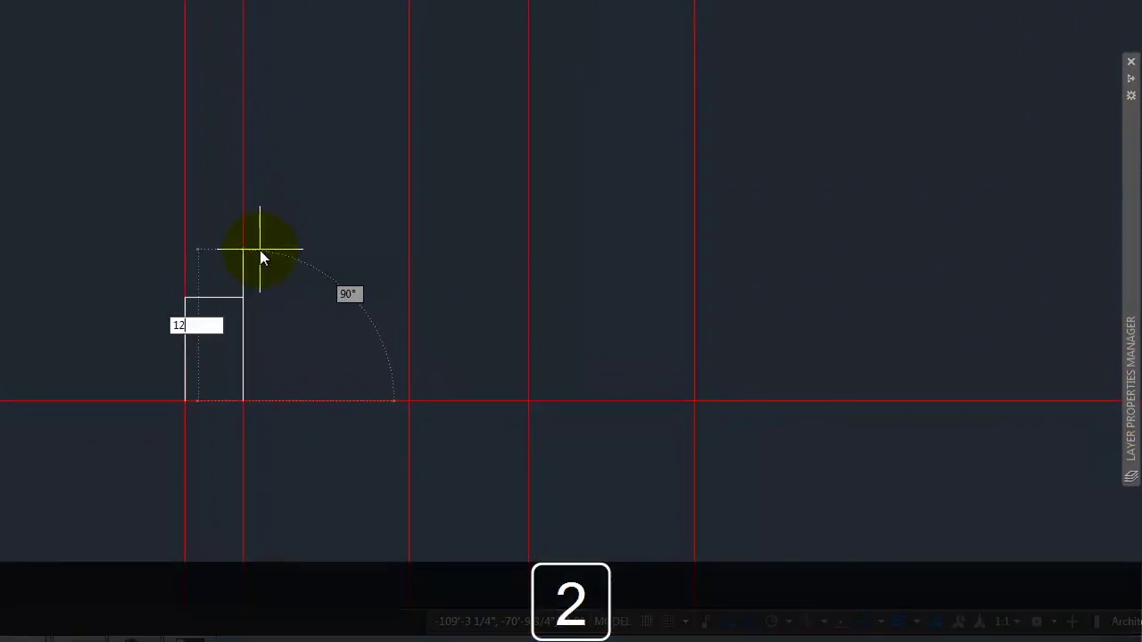
pyautogui.press('Return')
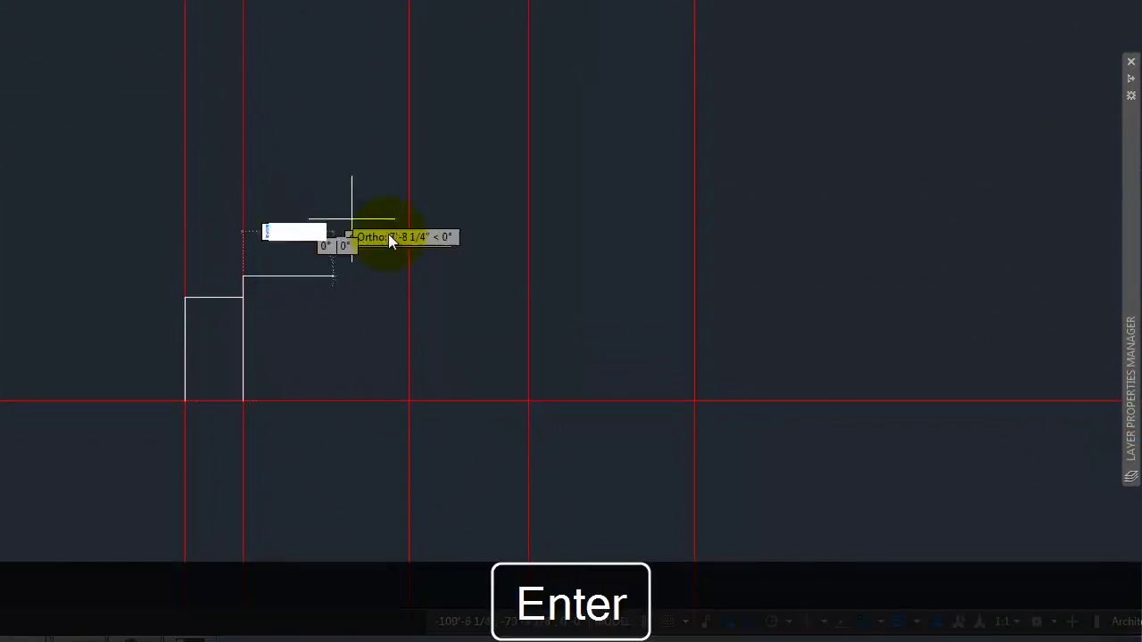
pyautogui.click(406, 275)
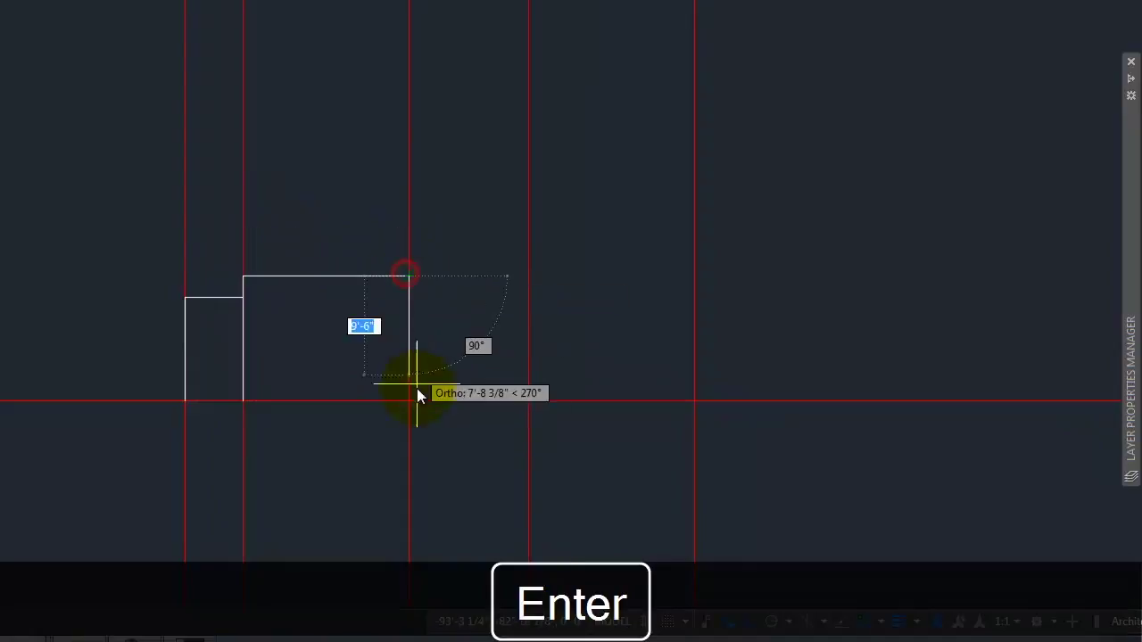
pyautogui.click(415, 401)
pyautogui.press('Return')
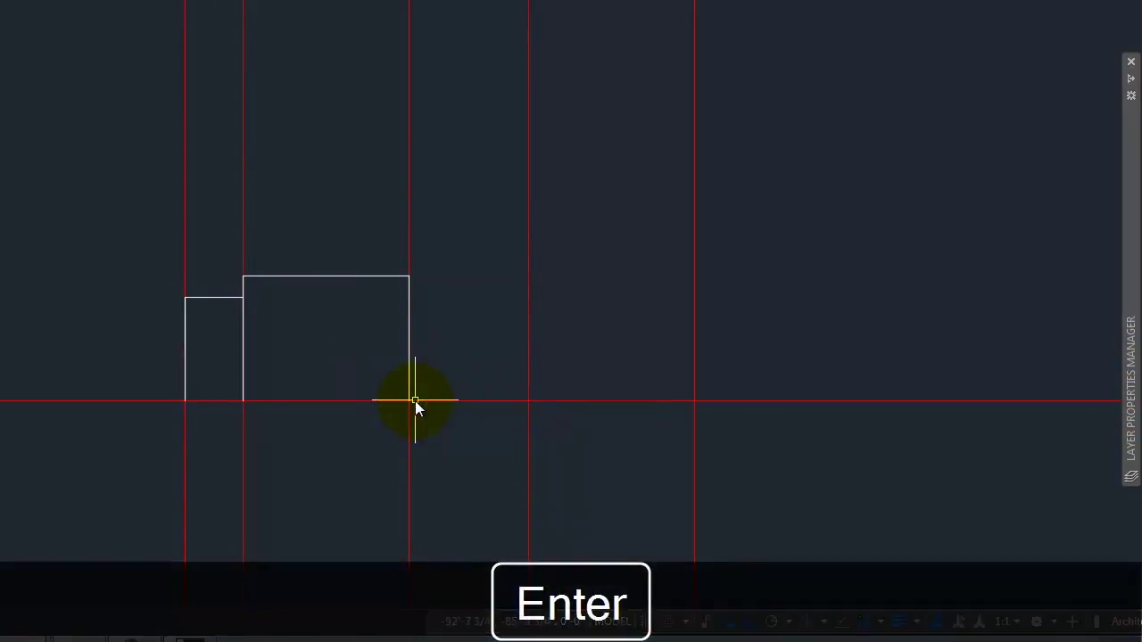
# Outline the bedroom wing with a line 16' up from the ground line, across to the easternmost guide and back down
pyautogui.press('Return')
pyautogui.click(535, 398)
pyautogui.write('16')
pyautogui.press('Return')
pyautogui.click(694, 235)
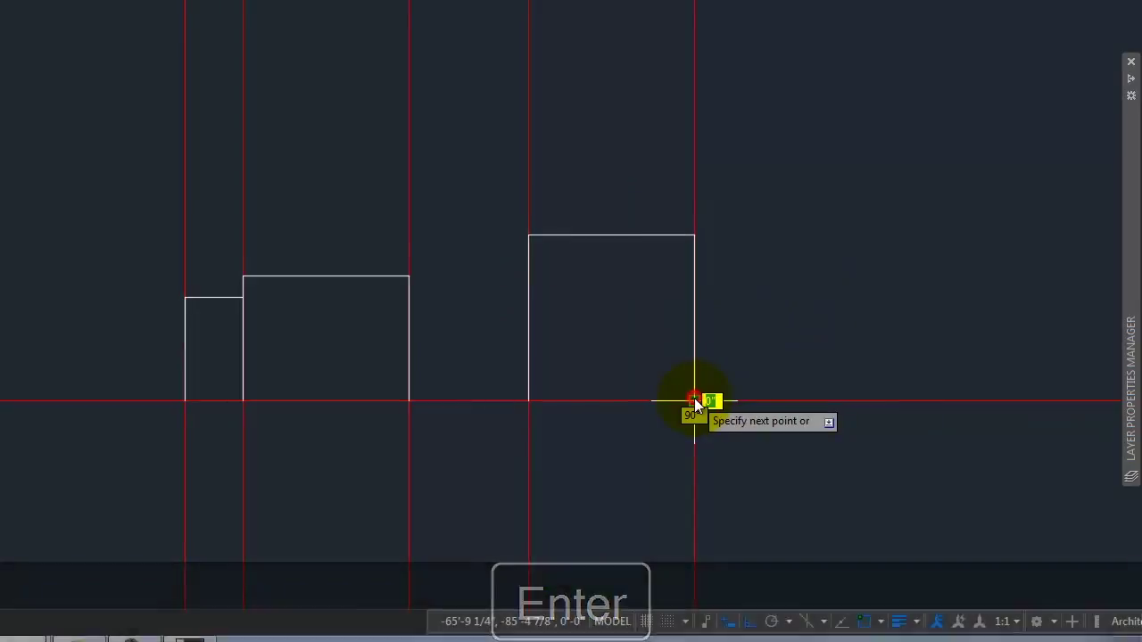
pyautogui.click(694, 398)
pyautogui.press('Return')
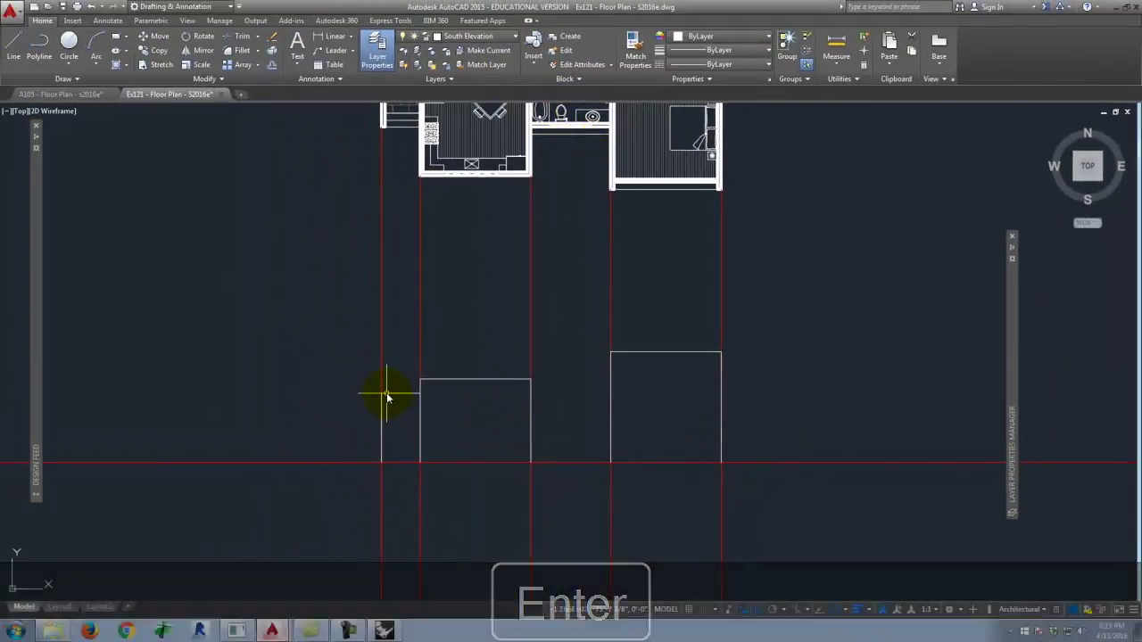
# Draw a horizontal line between the two wings, level with the top of the entry steps' wall
pyautogui.press('Return')
pyautogui.click(420, 392)
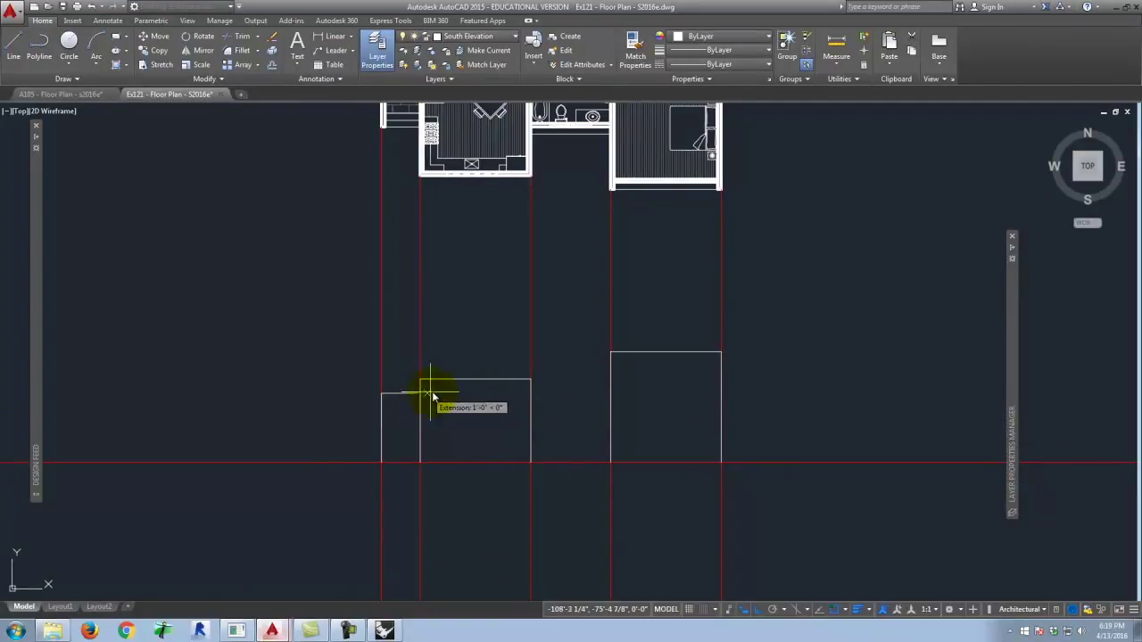
pyautogui.click(531, 392)
pyautogui.click(612, 401)
pyautogui.press('Return')
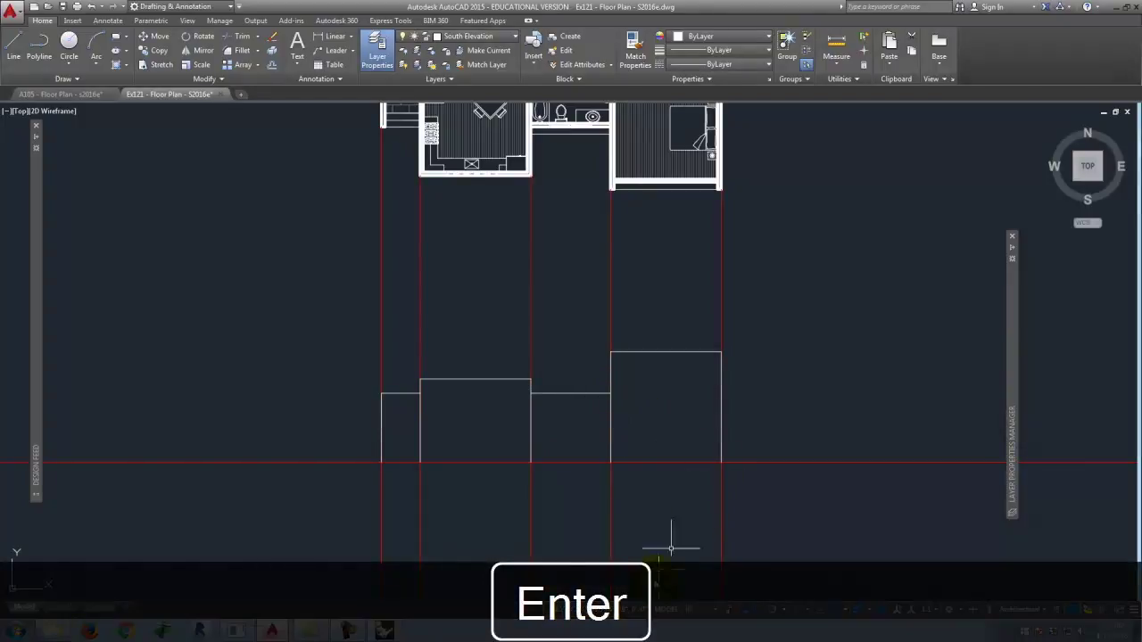
# Turn the Guides layer off and back on to view the elevation outlines by themselves
pyautogui.click(485, 41)
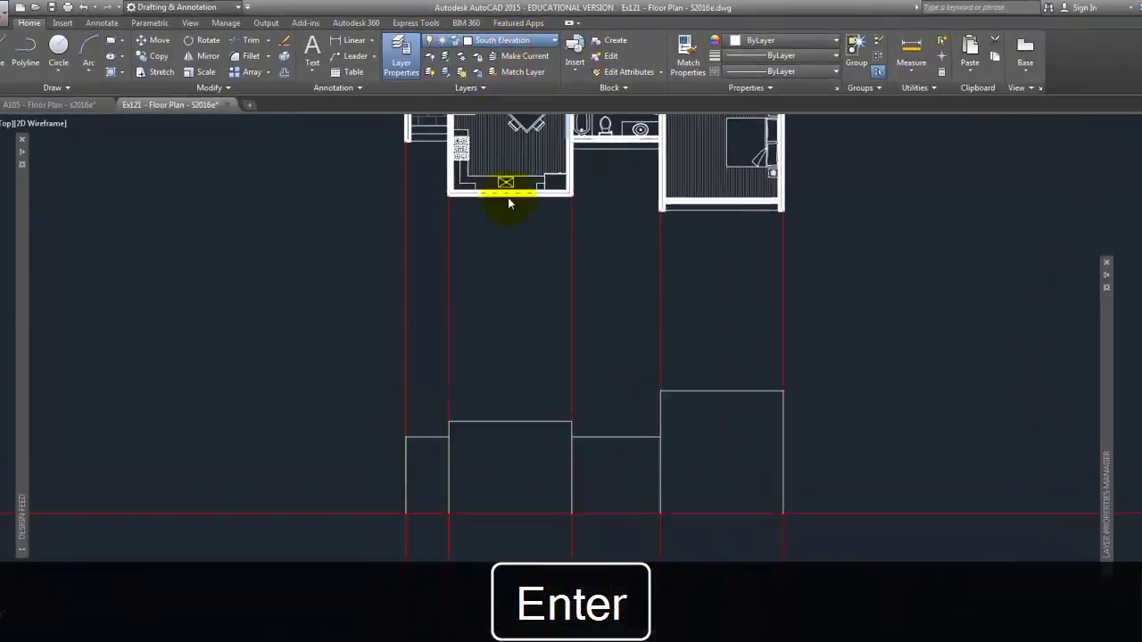
pyautogui.click(413, 146)
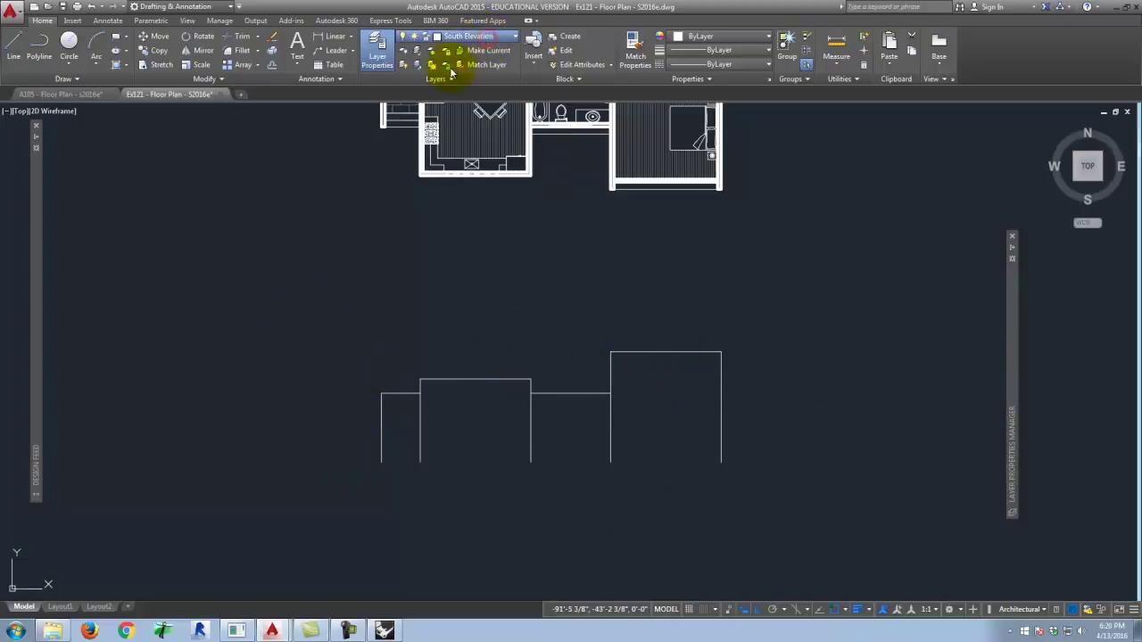
pyautogui.click(415, 151)
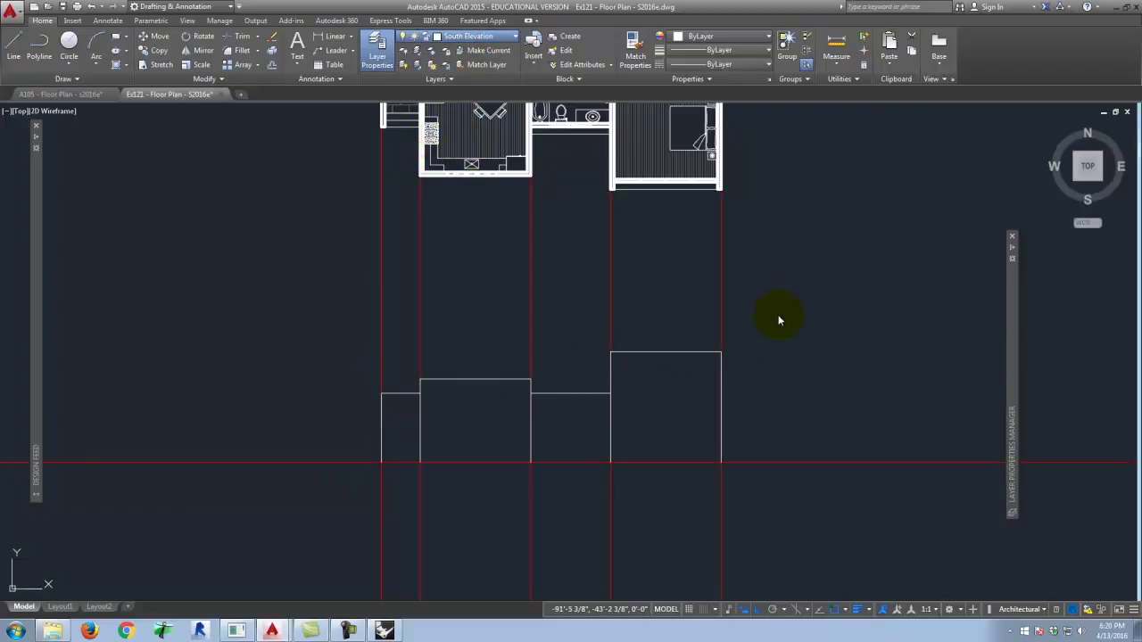
pyautogui.scroll(5, 703, 176)
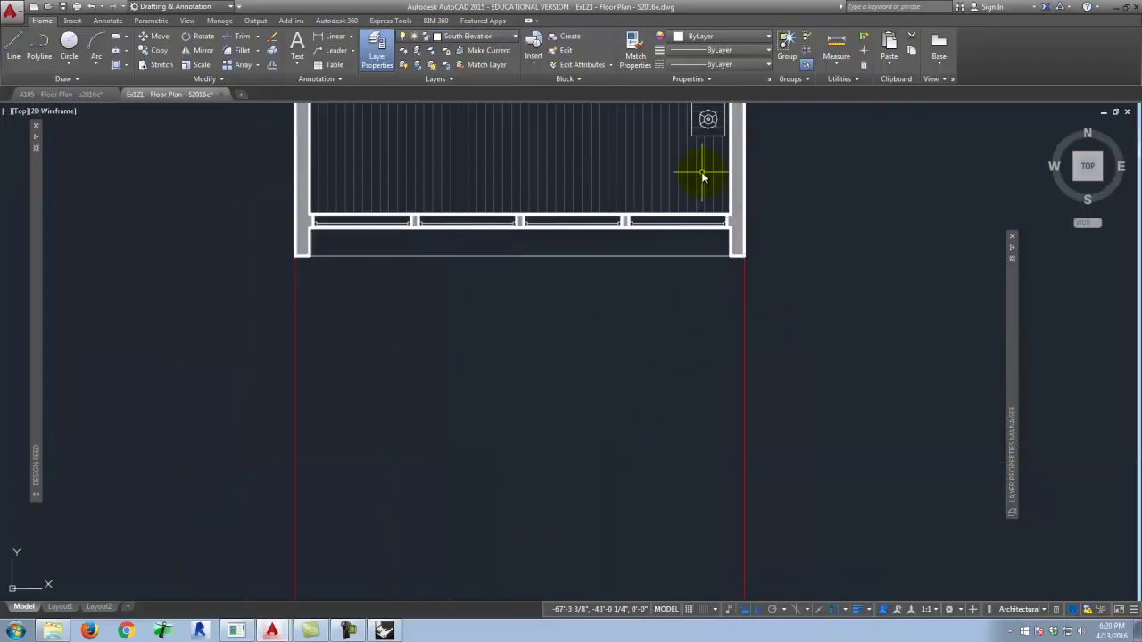
pyautogui.scroll(2, 687, 221)
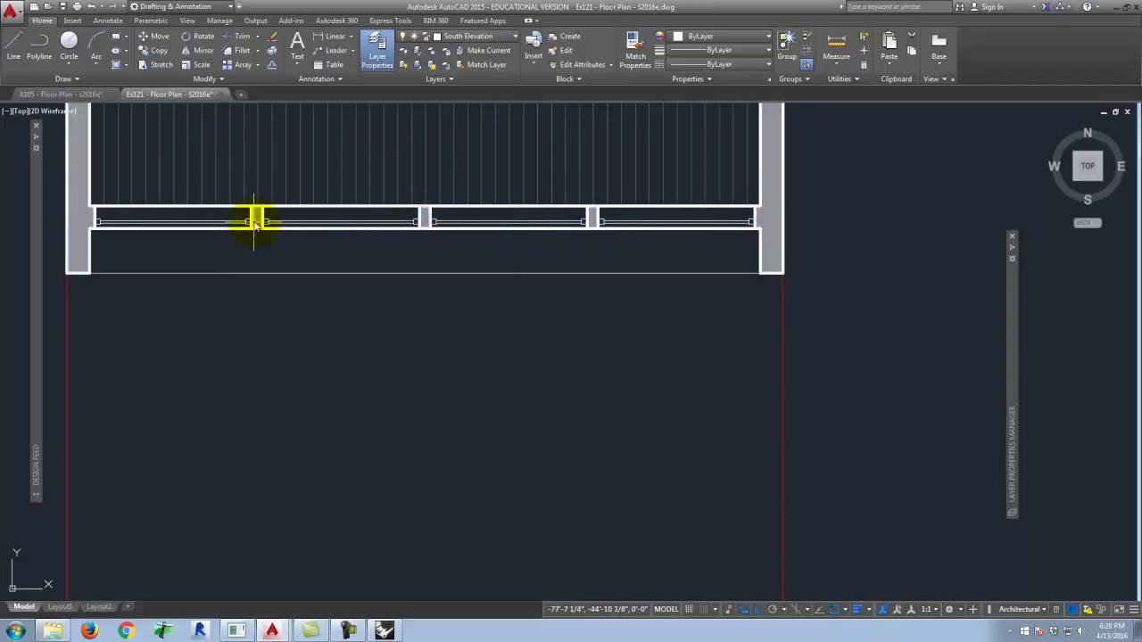
pyautogui.scroll(-2, 849, 248)
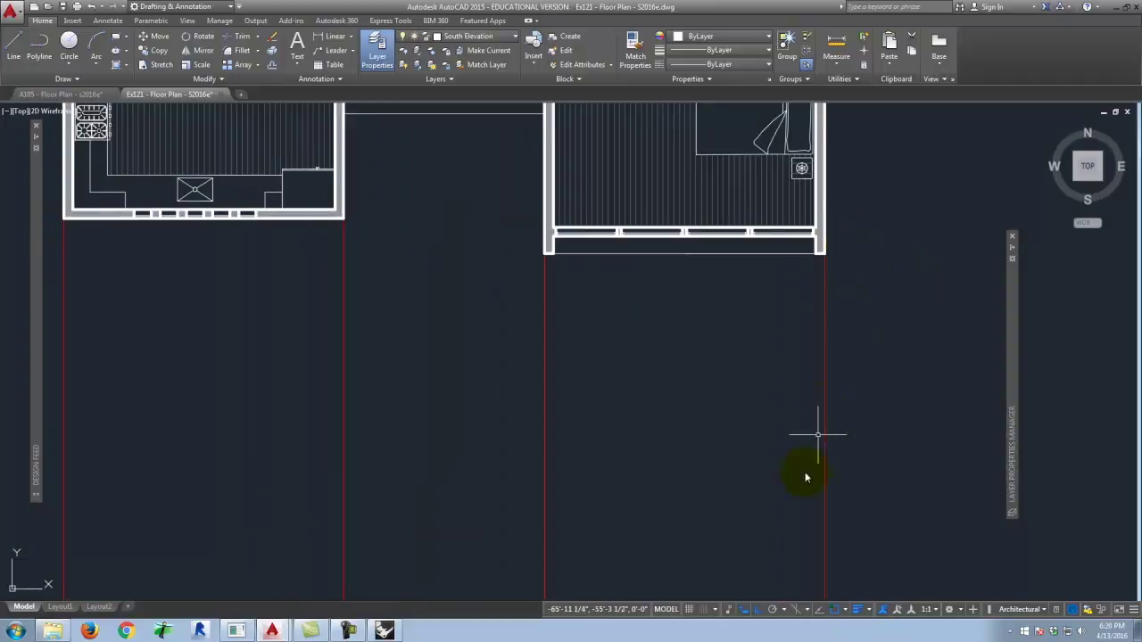
# Make the Guides layer current and project a vertical ray down from the inner corner of the bedroom wing's east wall end
pyautogui.scroll(-3, 820, 407)
pyautogui.scroll(5, 660, 262)
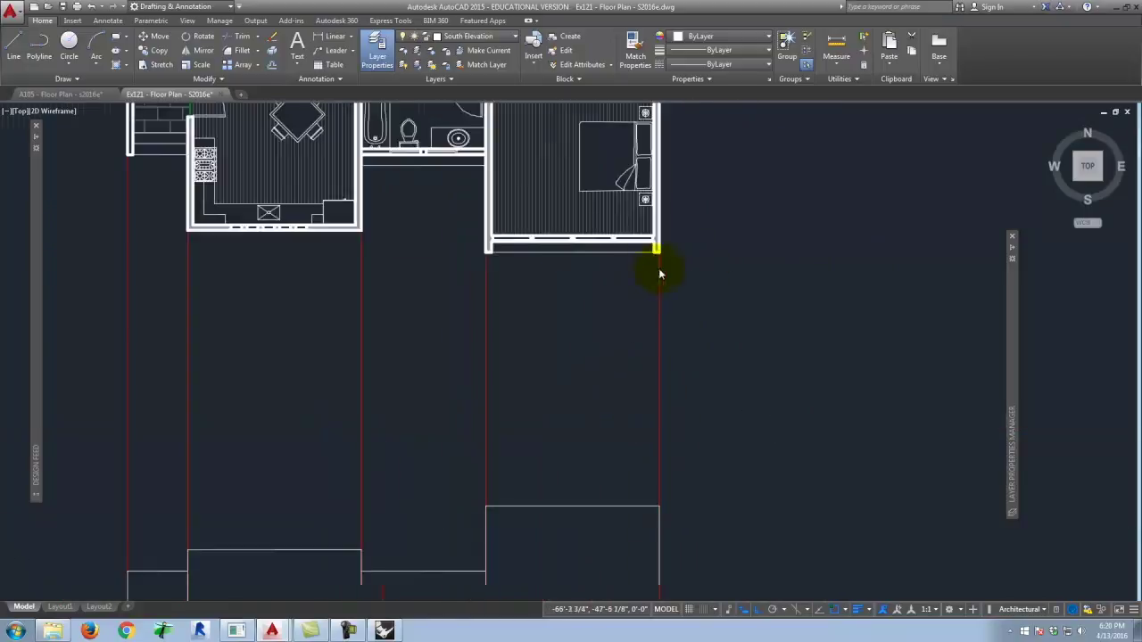
pyautogui.click(459, 37)
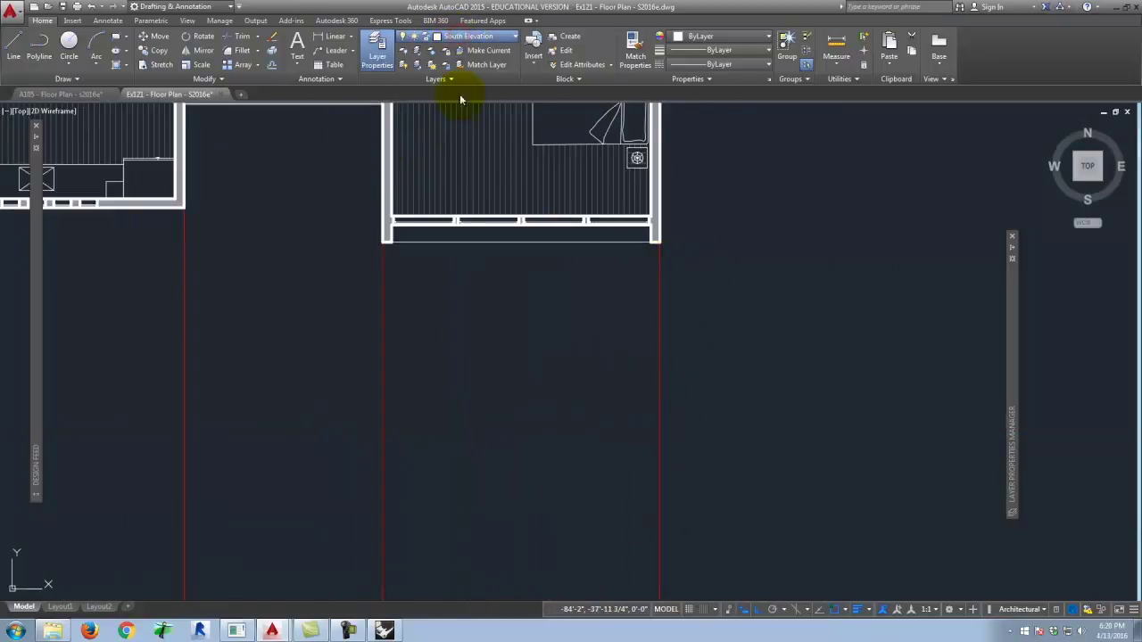
pyautogui.click(463, 153)
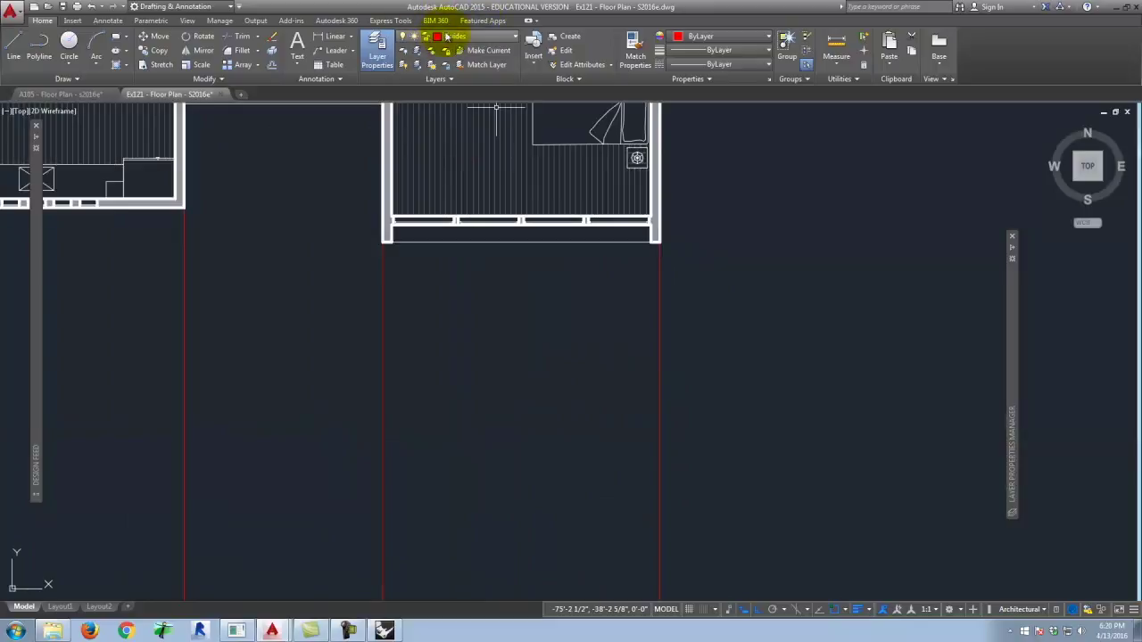
pyautogui.scroll(2, 655, 234)
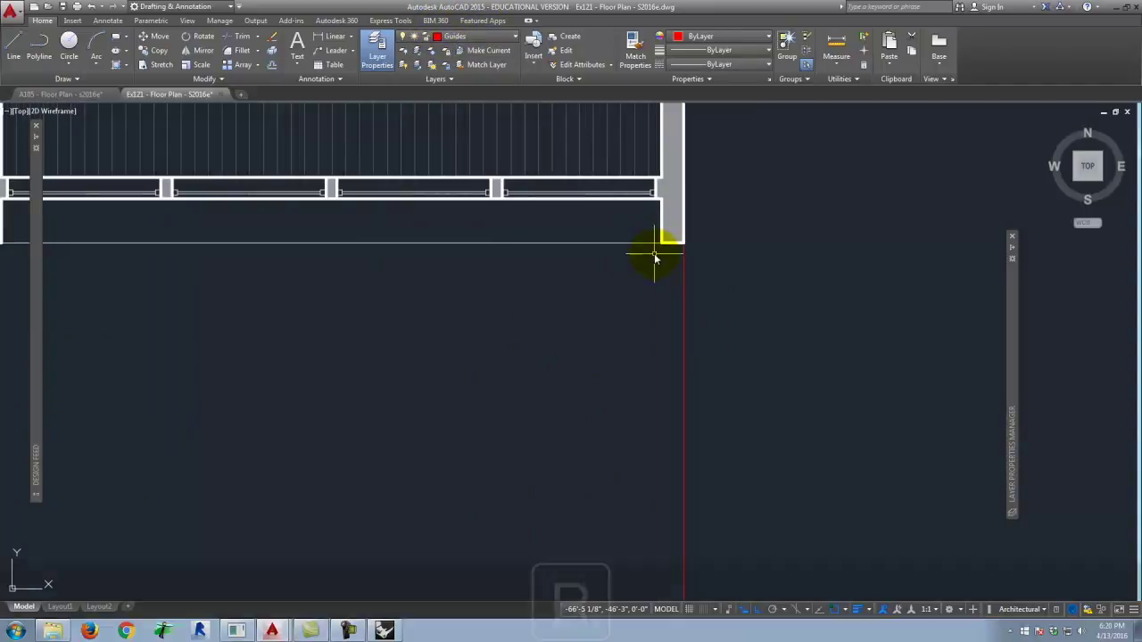
pyautogui.write('ra')
pyautogui.press('Return')
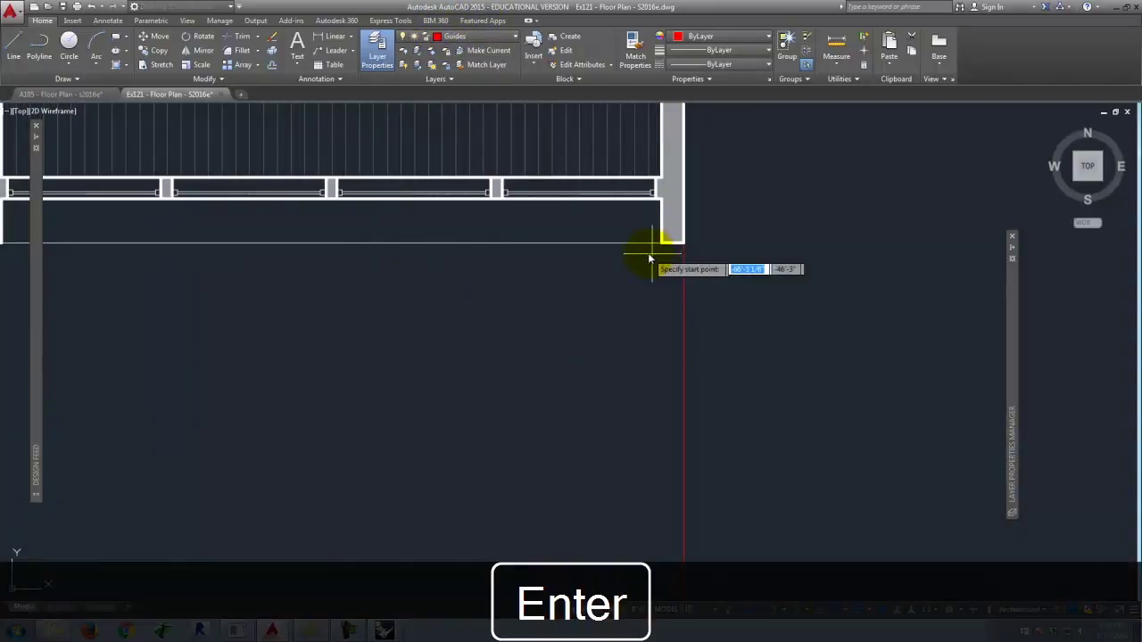
pyautogui.click(662, 249)
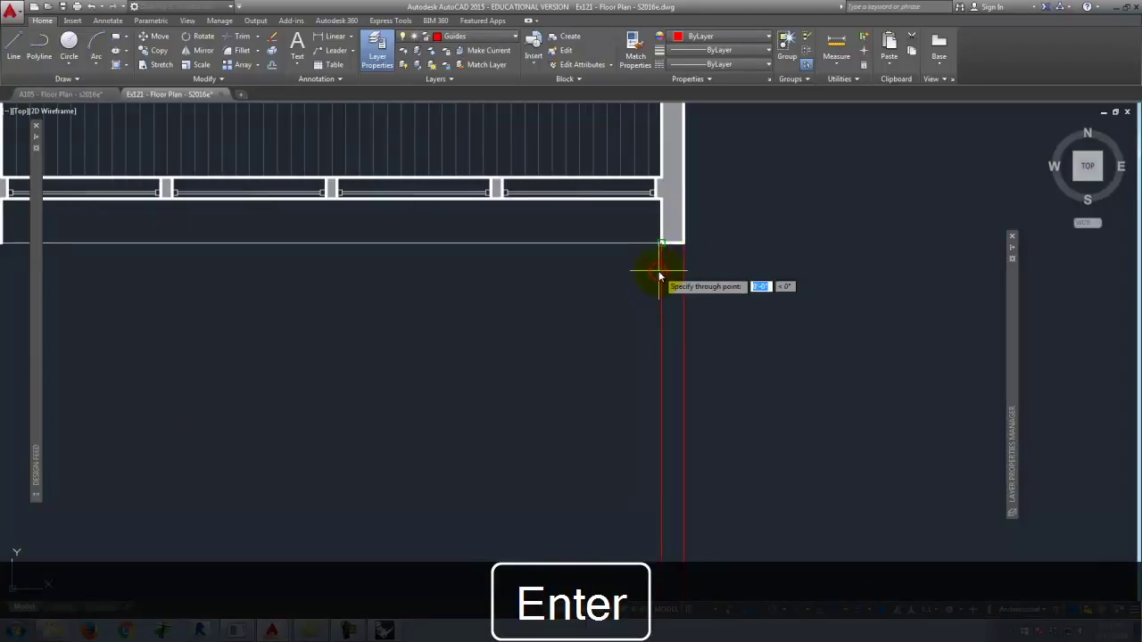
pyautogui.press('Return')
# Project a vertical ray down from the inner corner of the bedroom wing's west wall end
pyautogui.scroll(-3, 758, 223)
pyautogui.scroll(4, 467, 243)
pyautogui.press('Return')
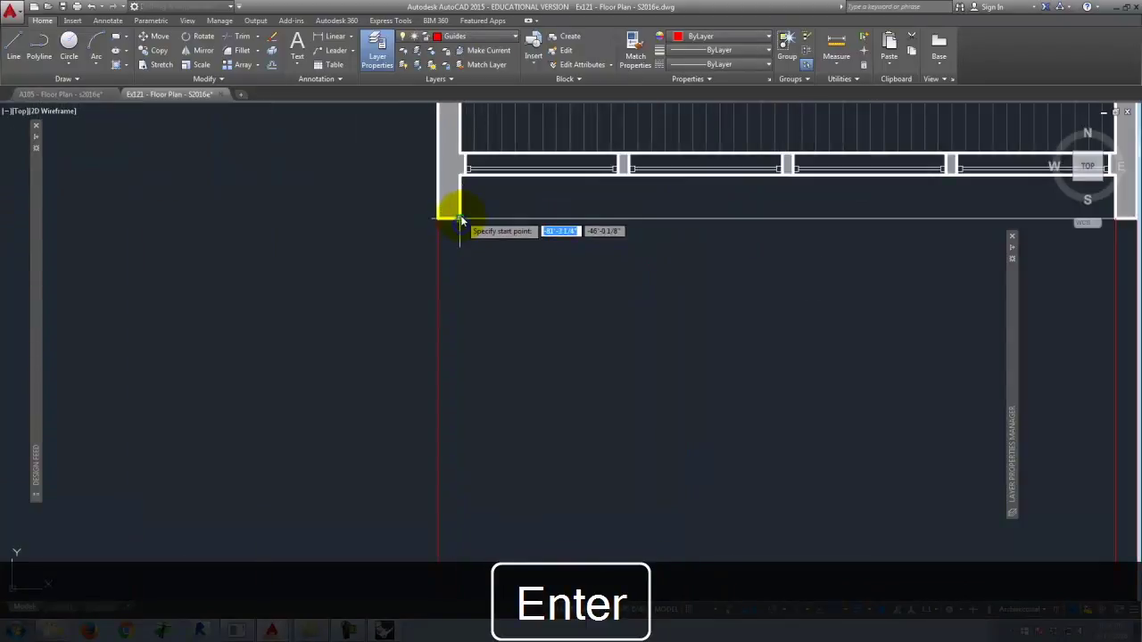
pyautogui.click(460, 221)
pyautogui.click(481, 277)
pyautogui.press('Return')
pyautogui.scroll(-8, 433, 187)
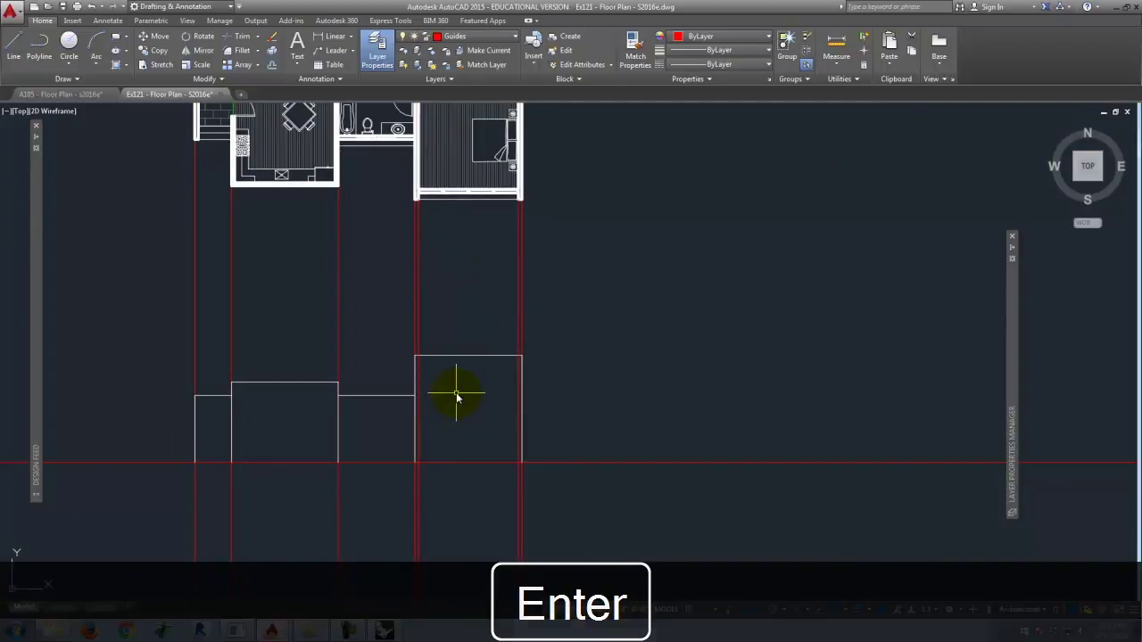
pyautogui.scroll(3, 433, 187)
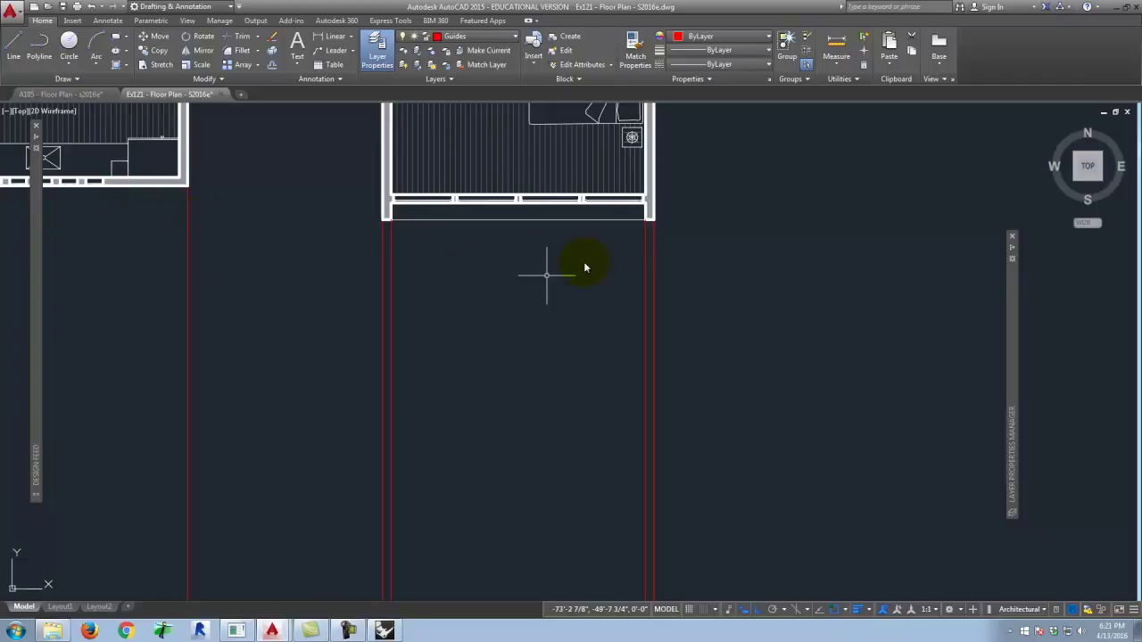
pyautogui.scroll(-3, 625, 248)
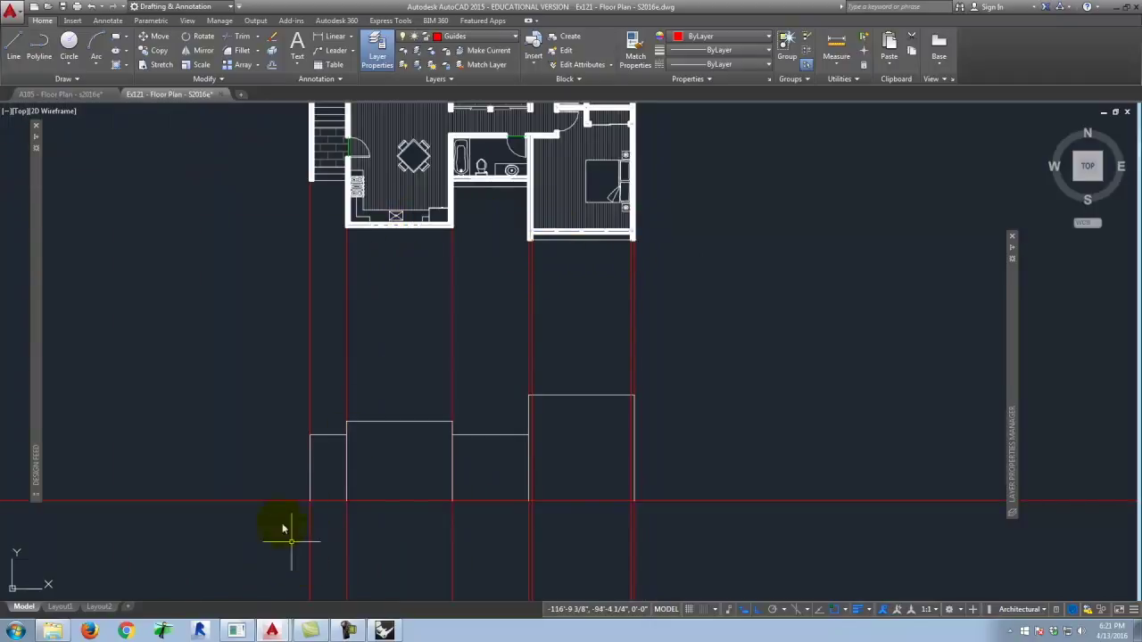
pyautogui.scroll(4, 629, 222)
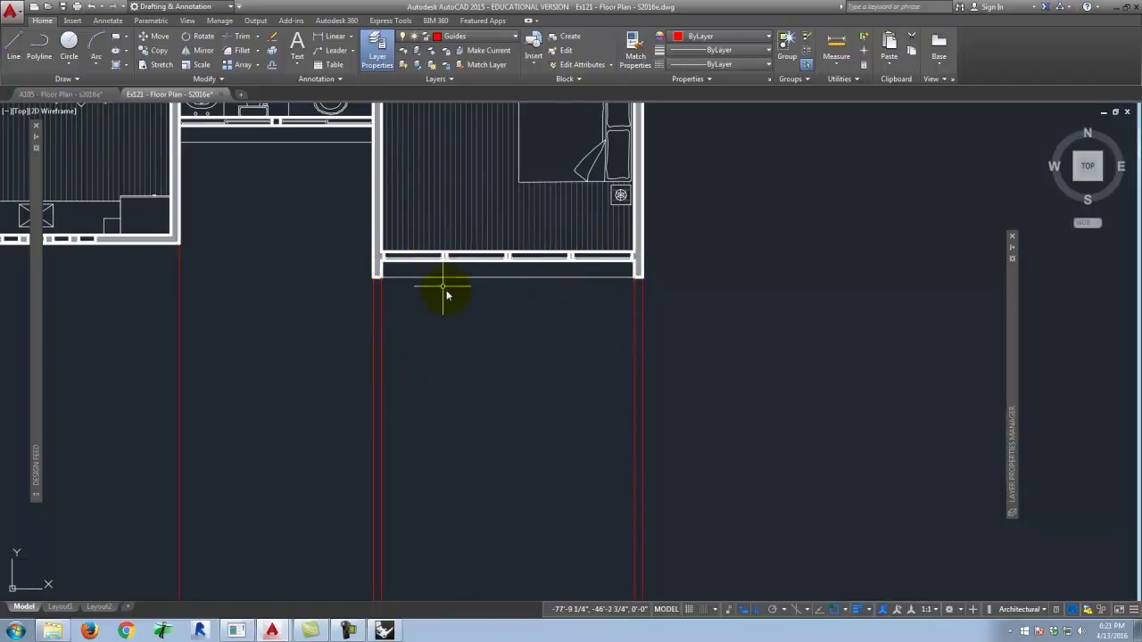
pyautogui.scroll(-6, 522, 246)
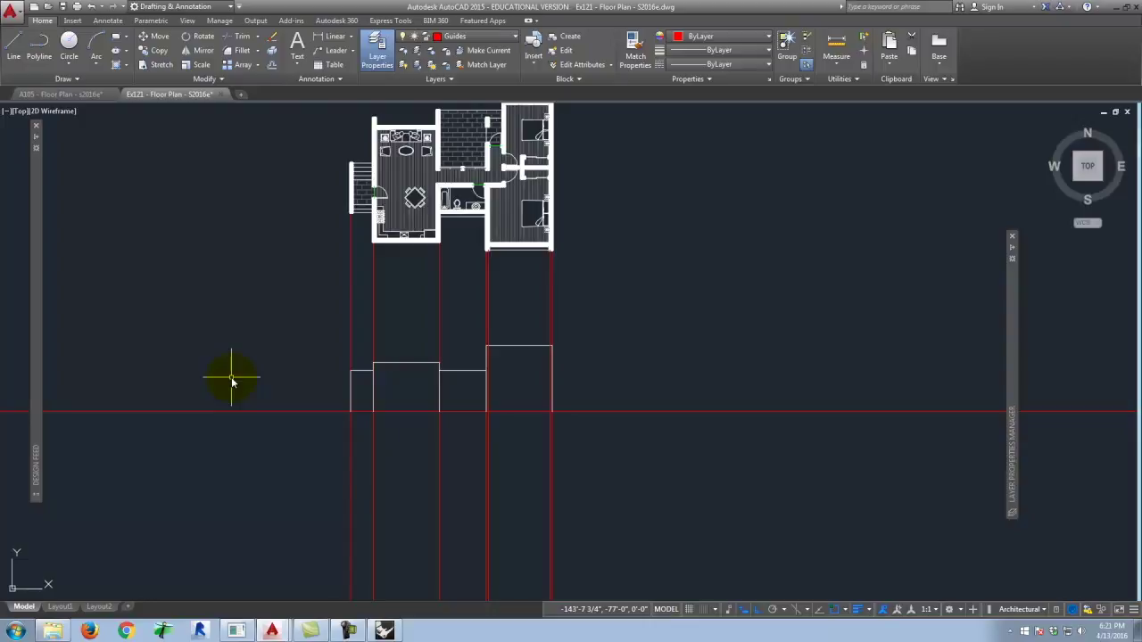
pyautogui.click(14, 45)
pyautogui.scroll(6, 528, 406)
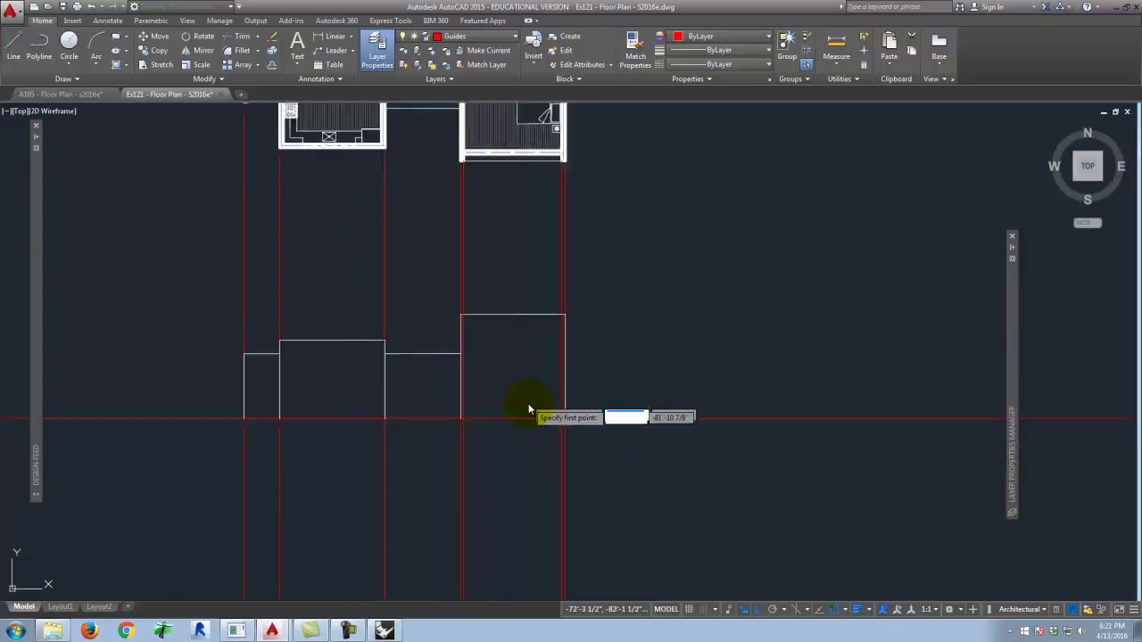
pyautogui.click(676, 472)
pyautogui.scroll(-3, 675, 472)
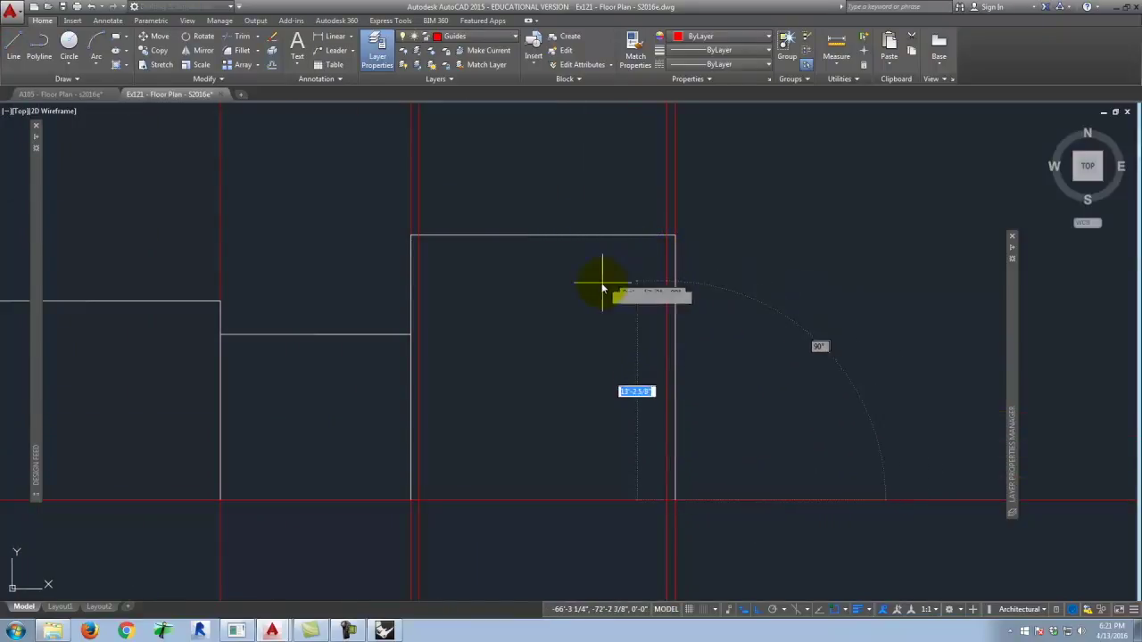
pyautogui.write('11')
pyautogui.press('Return')
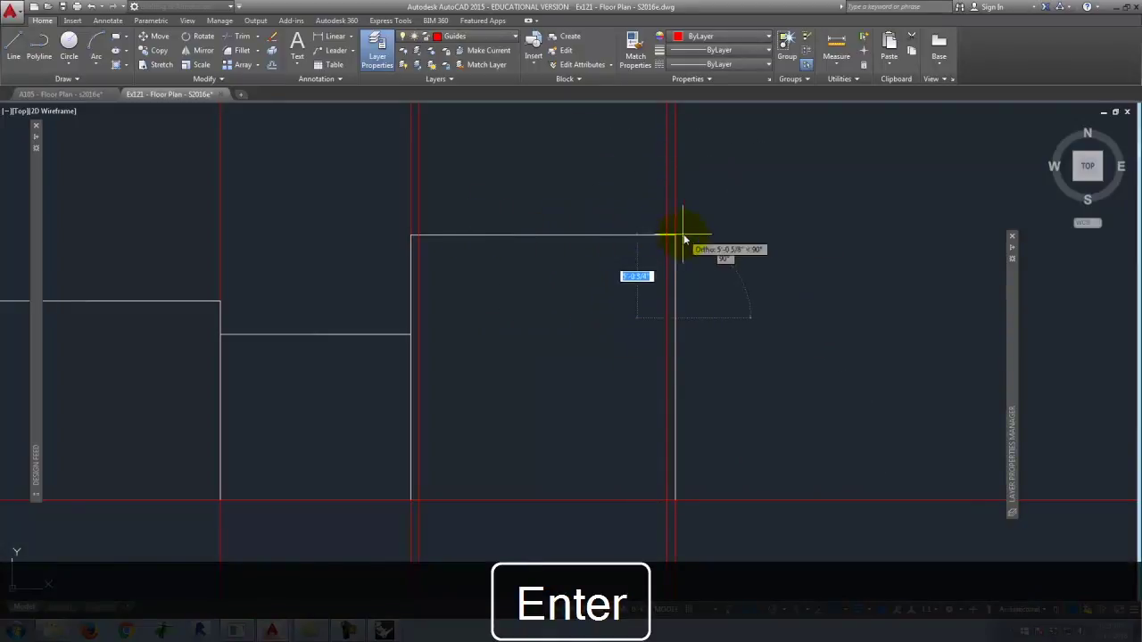
pyautogui.press('Escape')
pyautogui.hotkey('ctrl', 'z')
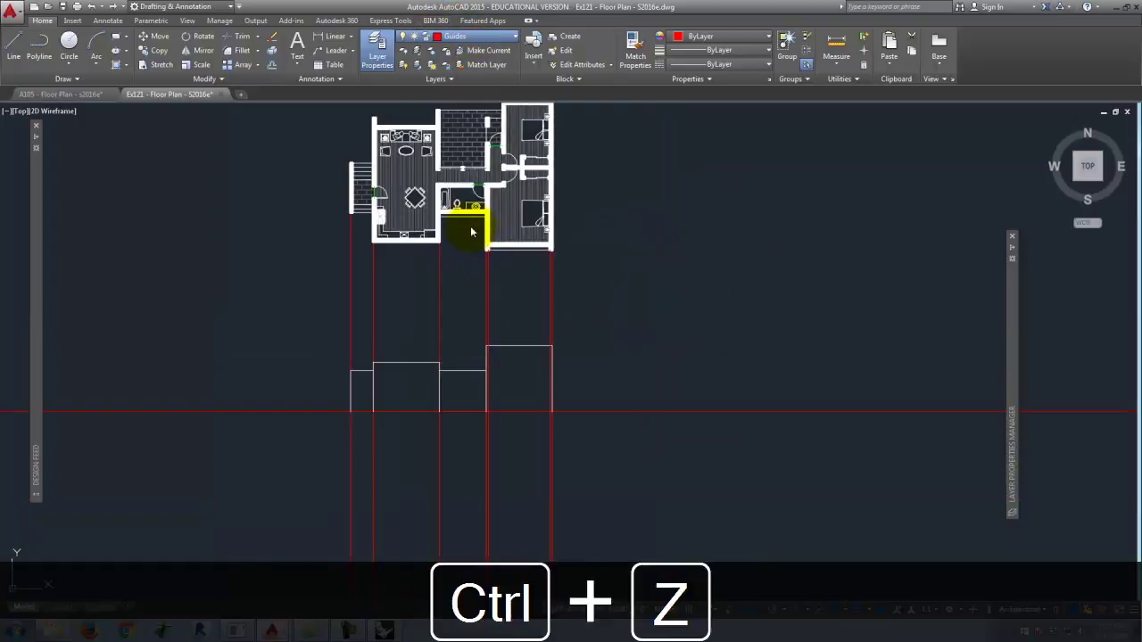
pyautogui.hotkey('ctrl', 'z')
# With South Elevation as the current layer, begin a line where the bedroom wing's inner east guide meets the ground line
pyautogui.click(14, 45)
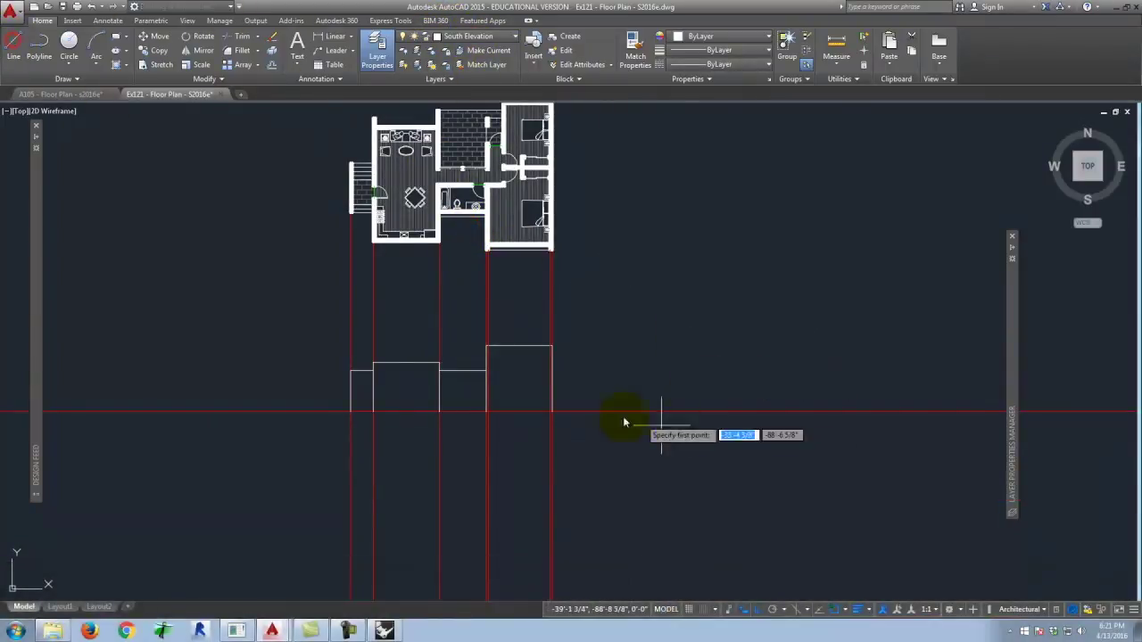
pyautogui.scroll(5, 556, 401)
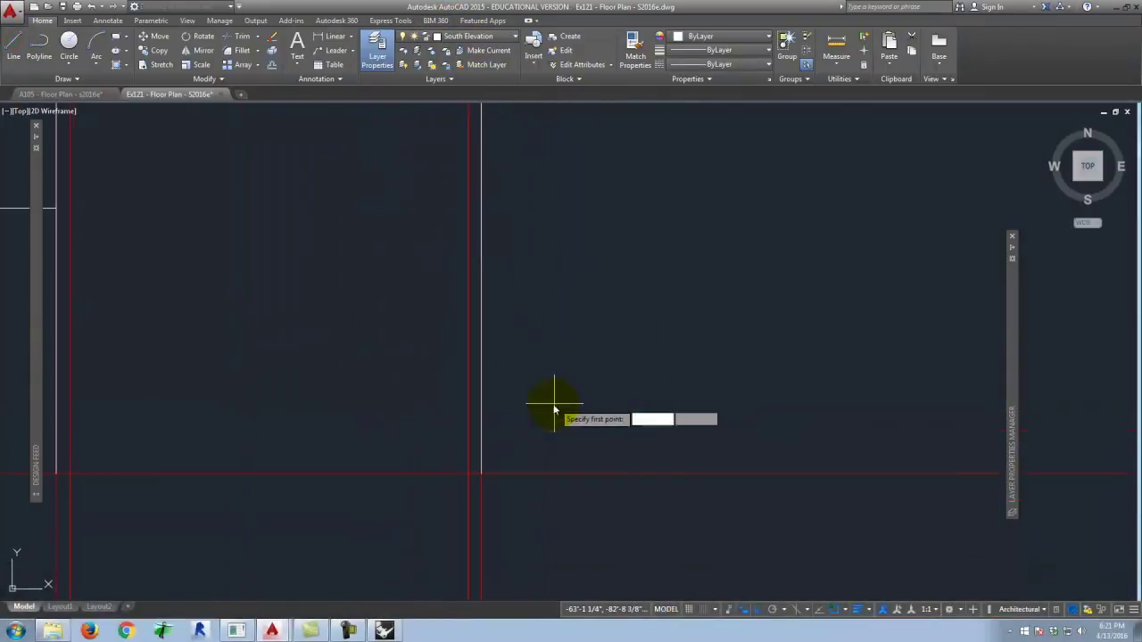
pyautogui.click(468, 474)
pyautogui.write("11'")
pyautogui.press('Return')
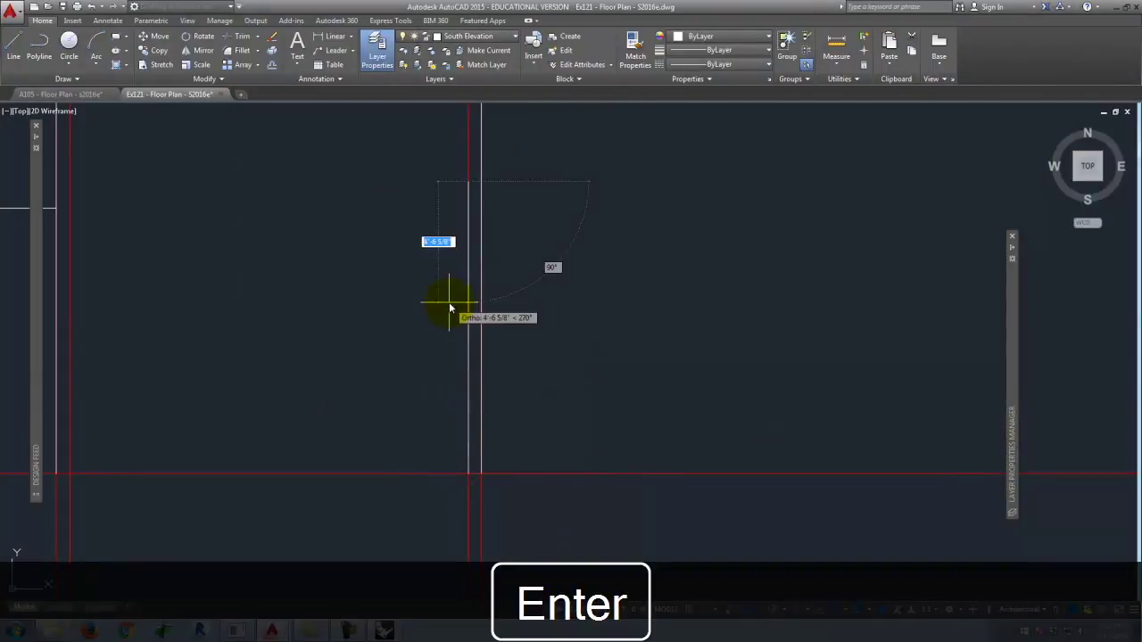
pyautogui.scroll(-5, 687, 372)
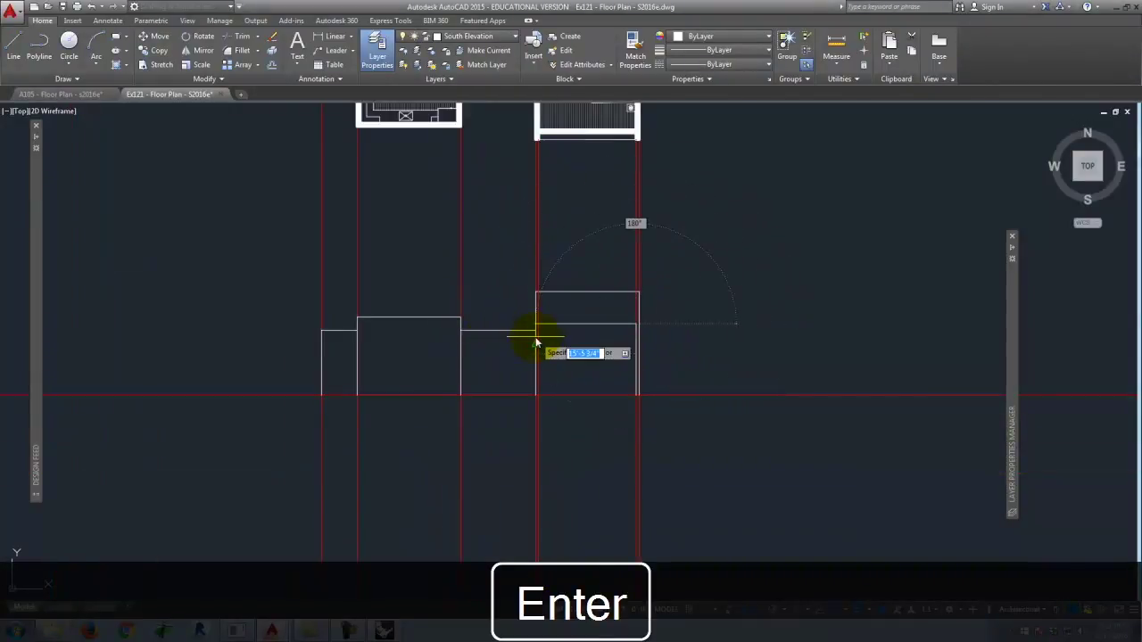
pyautogui.hotkey('ctrl', 'z')
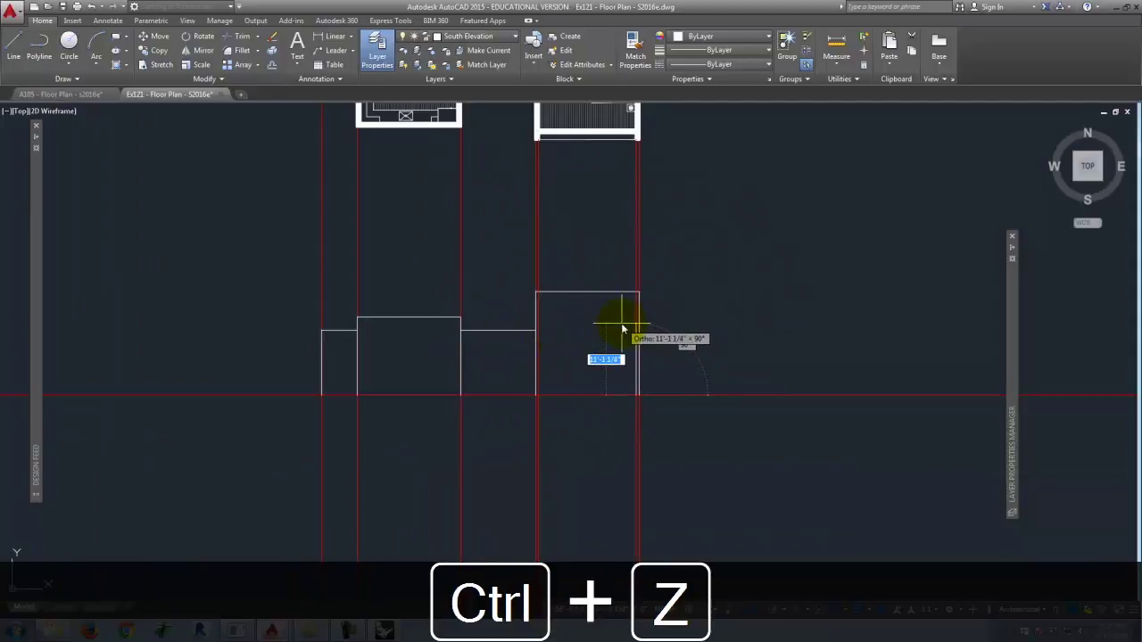
# Run the line 15' up from the ground line, across to the bedroom wing's inner west guide and back down to the ground
pyautogui.write('15')
pyautogui.press('Return')
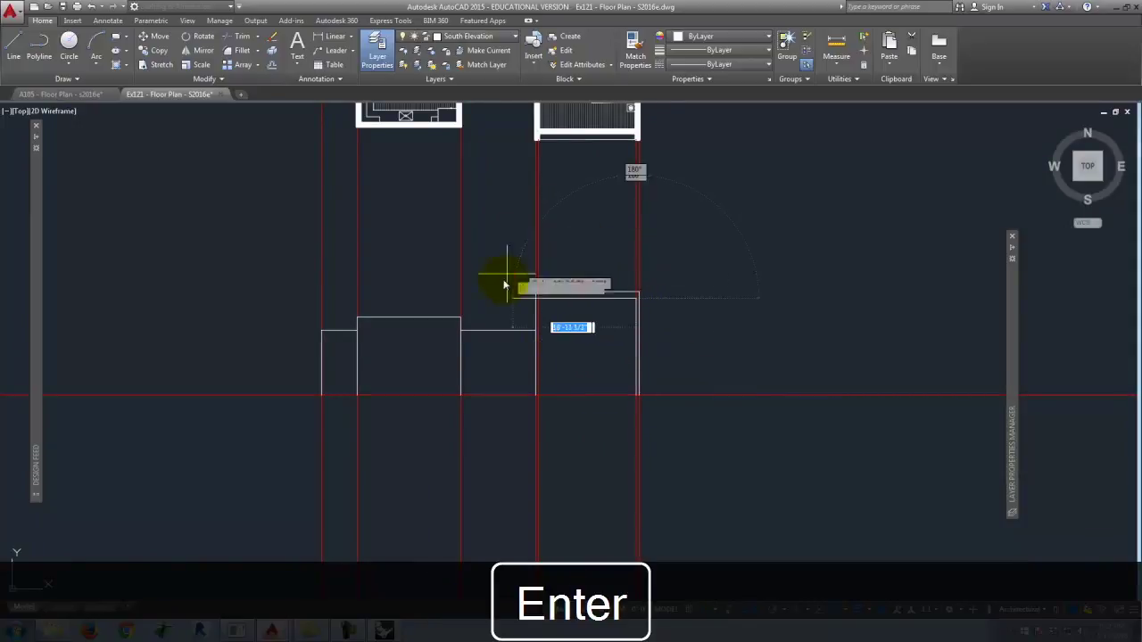
pyautogui.scroll(4, 541, 298)
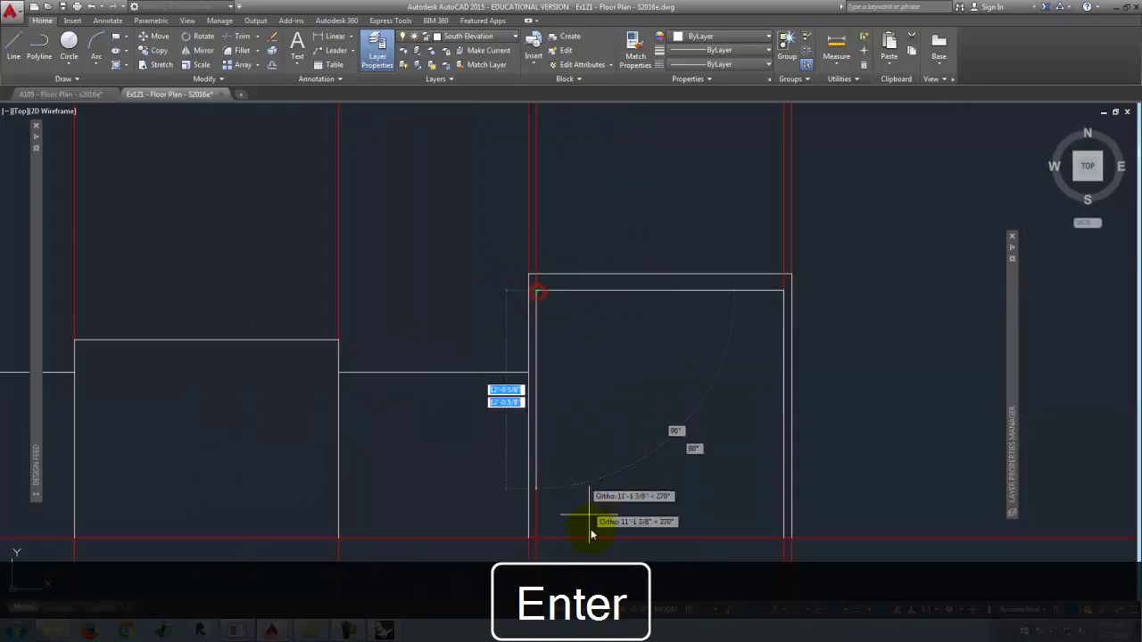
pyautogui.click(544, 538)
pyautogui.press('Return')
# With Guides as the current layer, project a vertical ray down from the west edge of the bedroom's westernmost window opening
pyautogui.scroll(-6, 349, 395)
pyautogui.scroll(5, 433, 268)
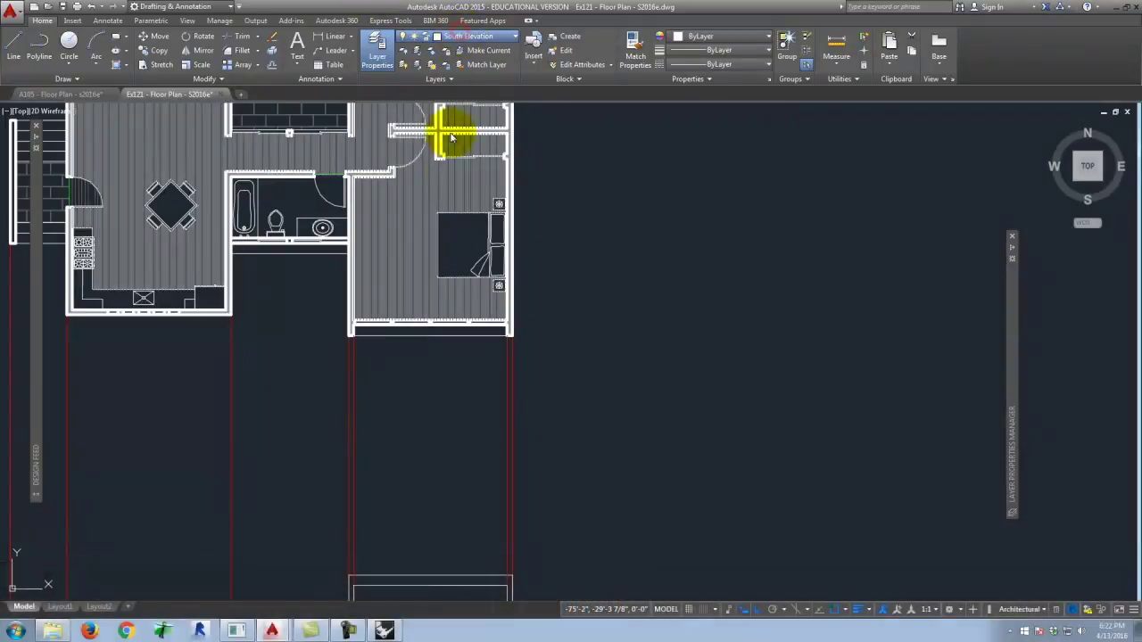
pyautogui.scroll(3, 402, 327)
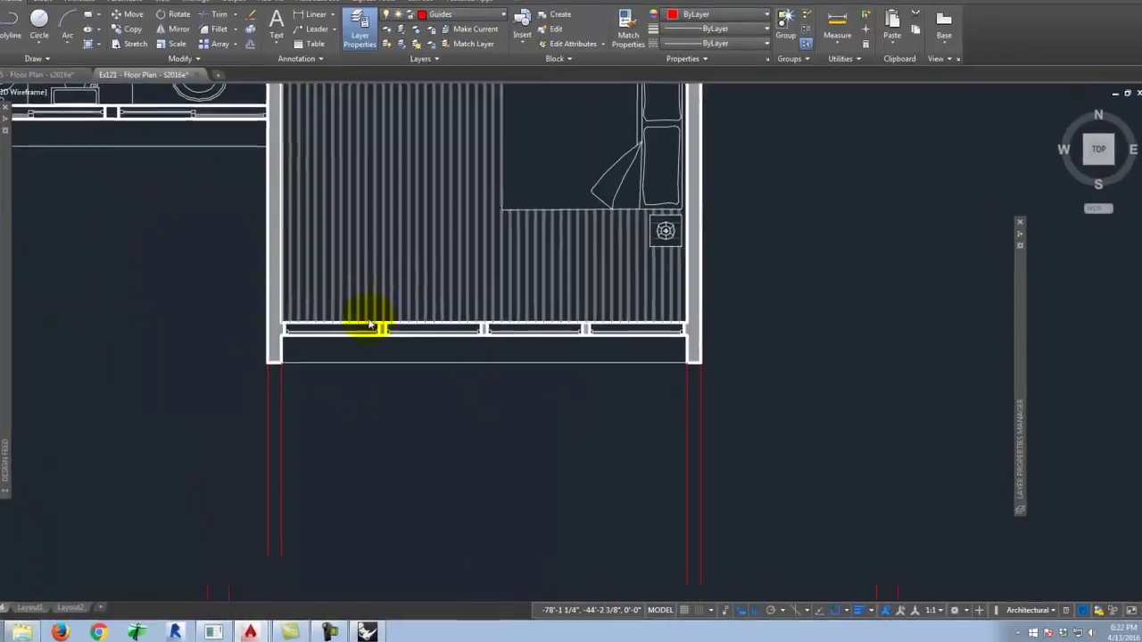
pyautogui.write('ra')
pyautogui.press('Return')
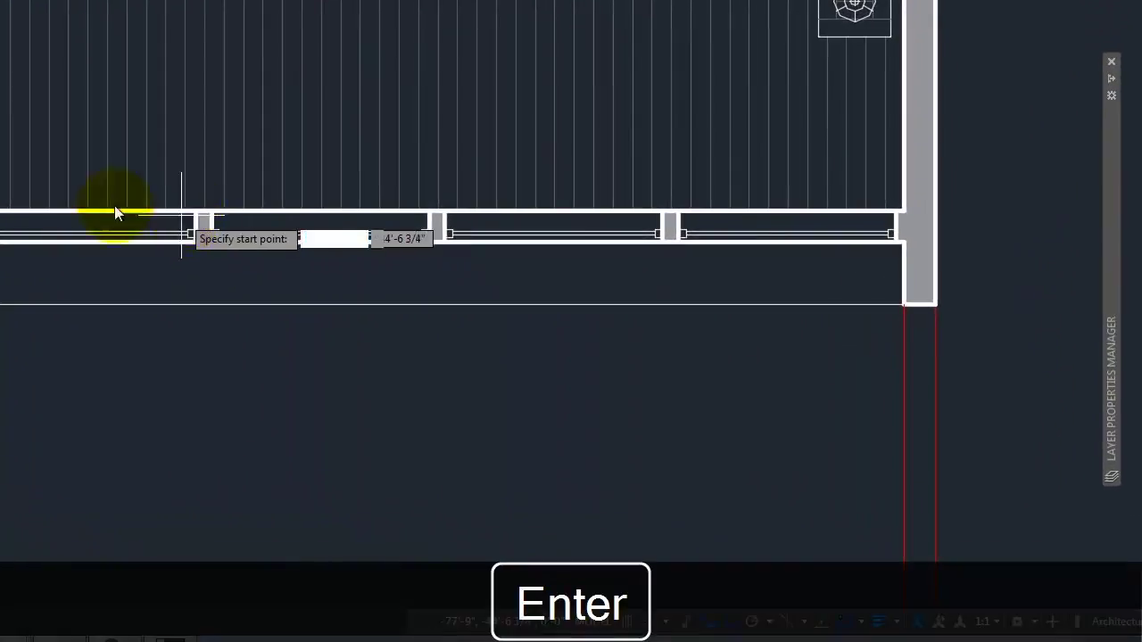
pyautogui.scroll(3, 37, 297)
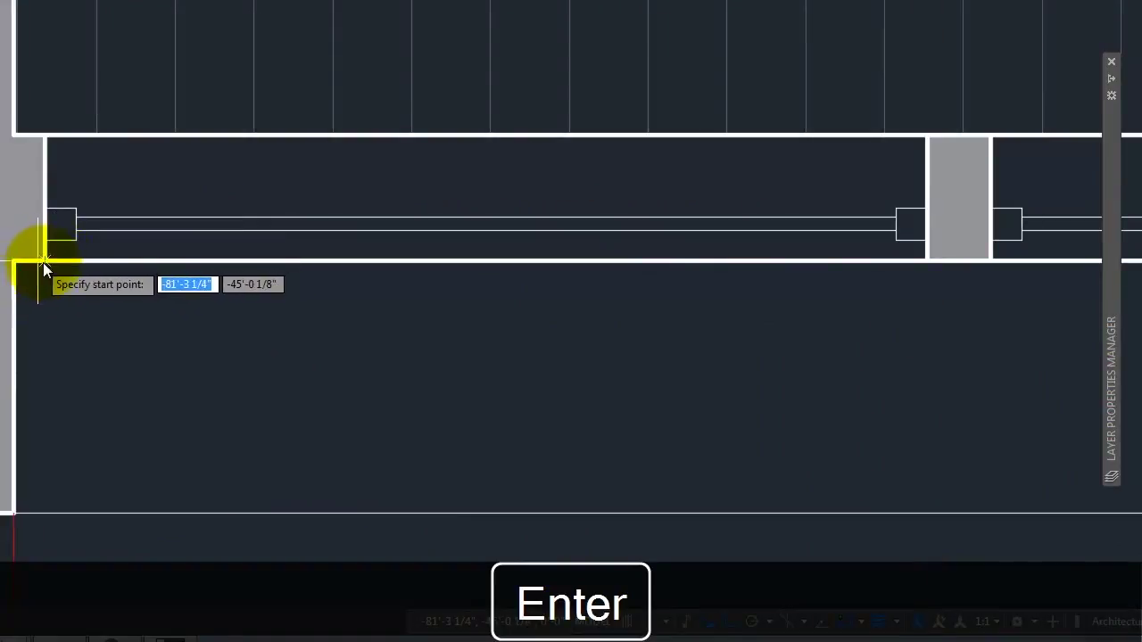
pyautogui.click(52, 261)
pyautogui.click(57, 343)
pyautogui.press('Return')
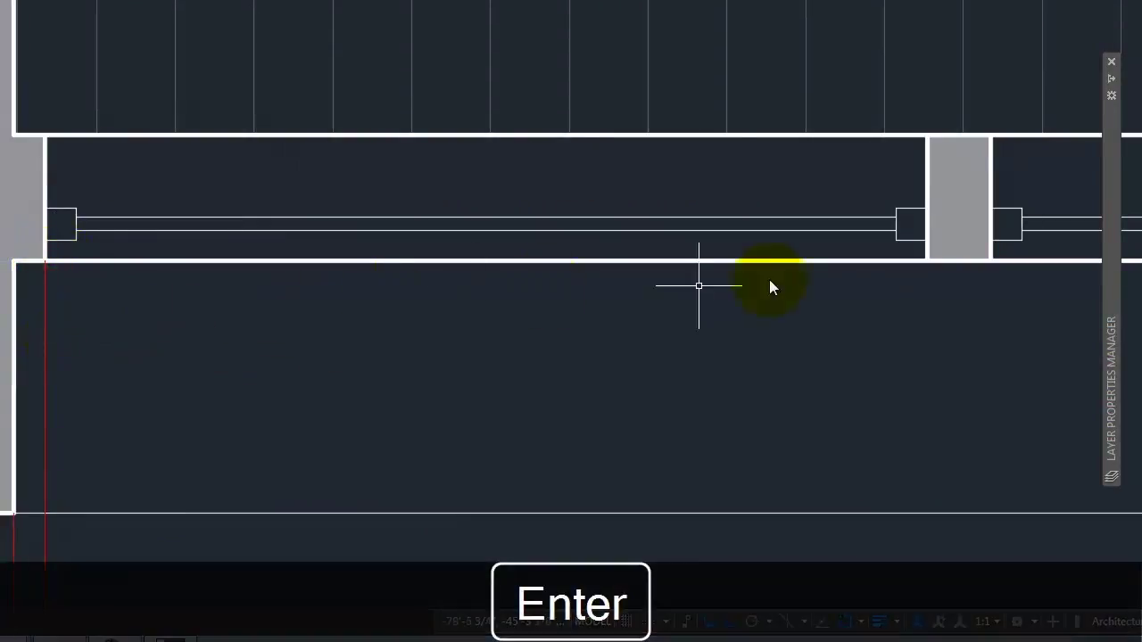
# Project vertical rays down from both outer corners of the first pier between the bedroom's south windows, counting from the west
pyautogui.press('Return')
pyautogui.click(925, 258)
pyautogui.click(923, 334)
pyautogui.press('Return')
pyautogui.click(991, 261)
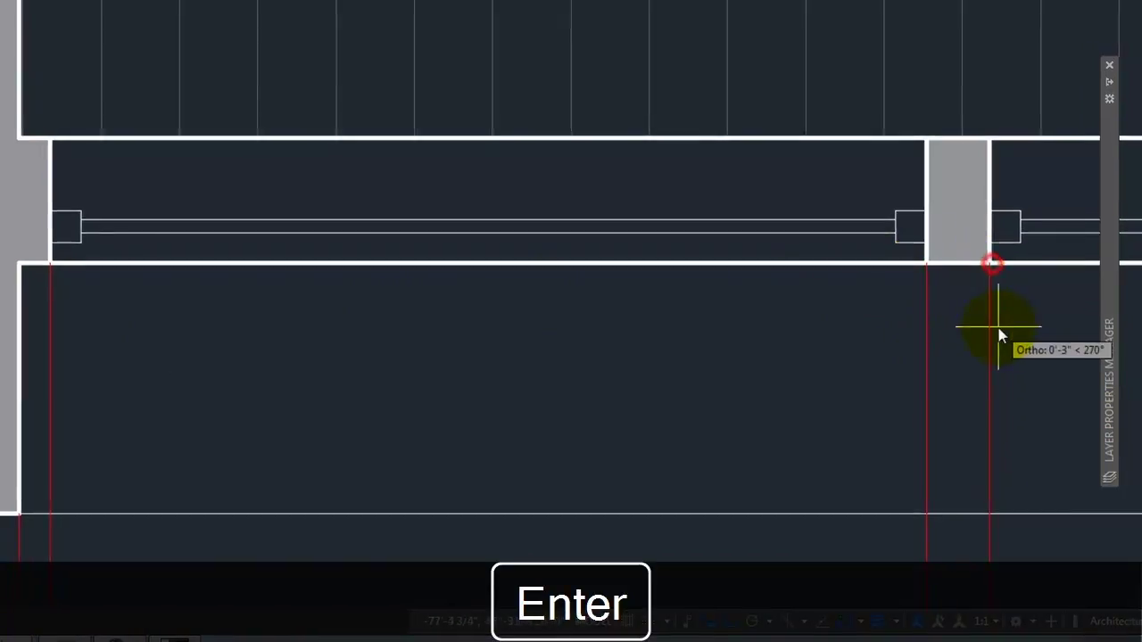
pyautogui.click(996, 331)
# Project vertical rays down from both outer corners of the middle pier between the bedroom's south windows
pyautogui.scroll(-5, 491, 365)
pyautogui.scroll(4, 637, 370)
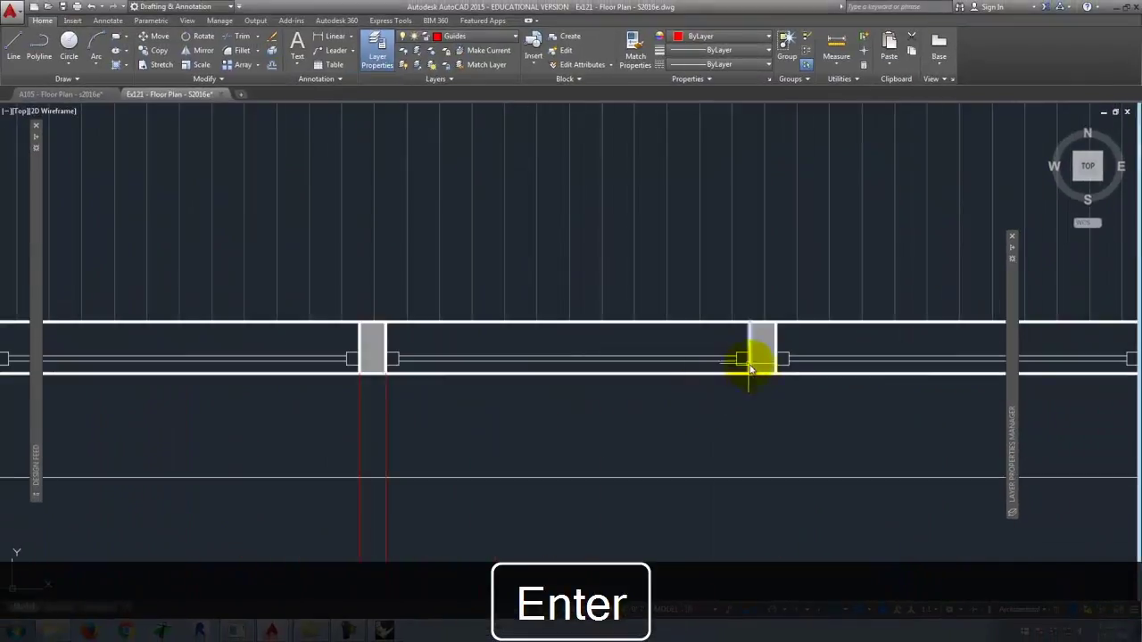
pyautogui.press('Return')
pyautogui.click(752, 373)
pyautogui.click(752, 410)
pyautogui.press('Return')
pyautogui.click(778, 373)
pyautogui.click(767, 402)
pyautogui.press('Return')
pyautogui.scroll(-5, 446, 401)
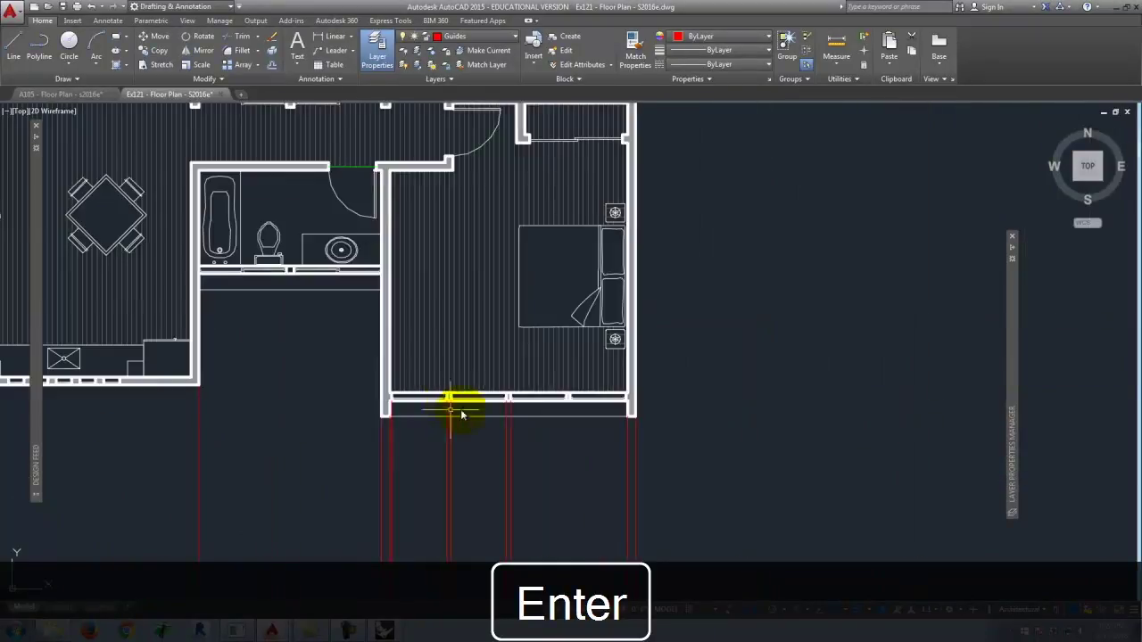
pyautogui.scroll(4, 592, 418)
pyautogui.click(596, 415)
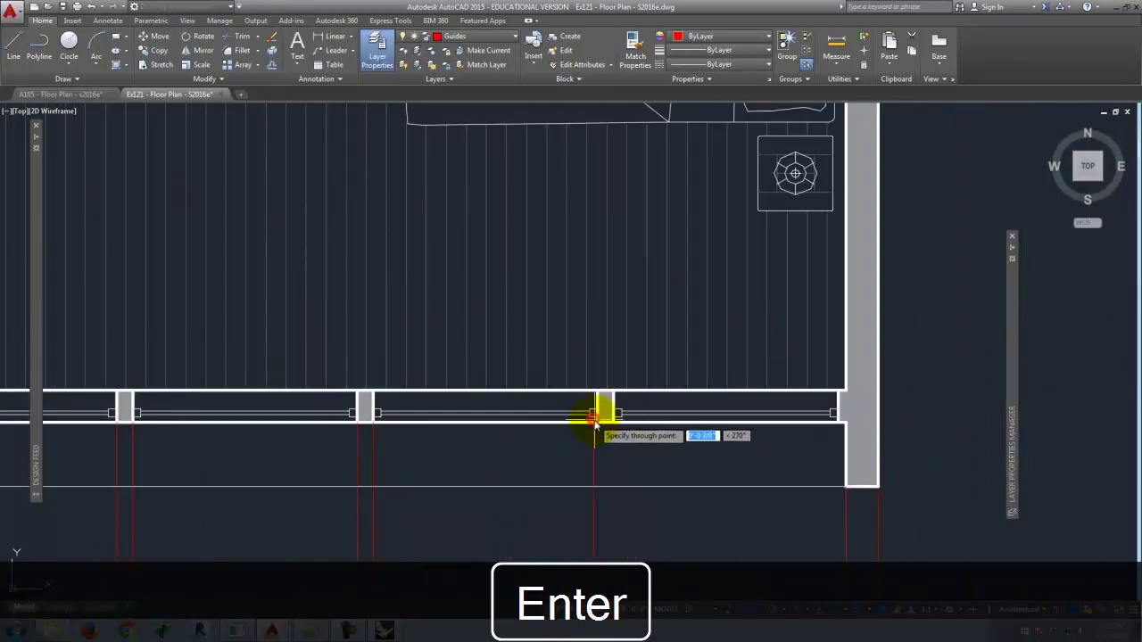
pyautogui.click(598, 423)
pyautogui.press('Escape')
# Project vertical rays down from both outer corners of the easternmost pier between the bedroom's south windows
pyautogui.scroll(5, 594, 420)
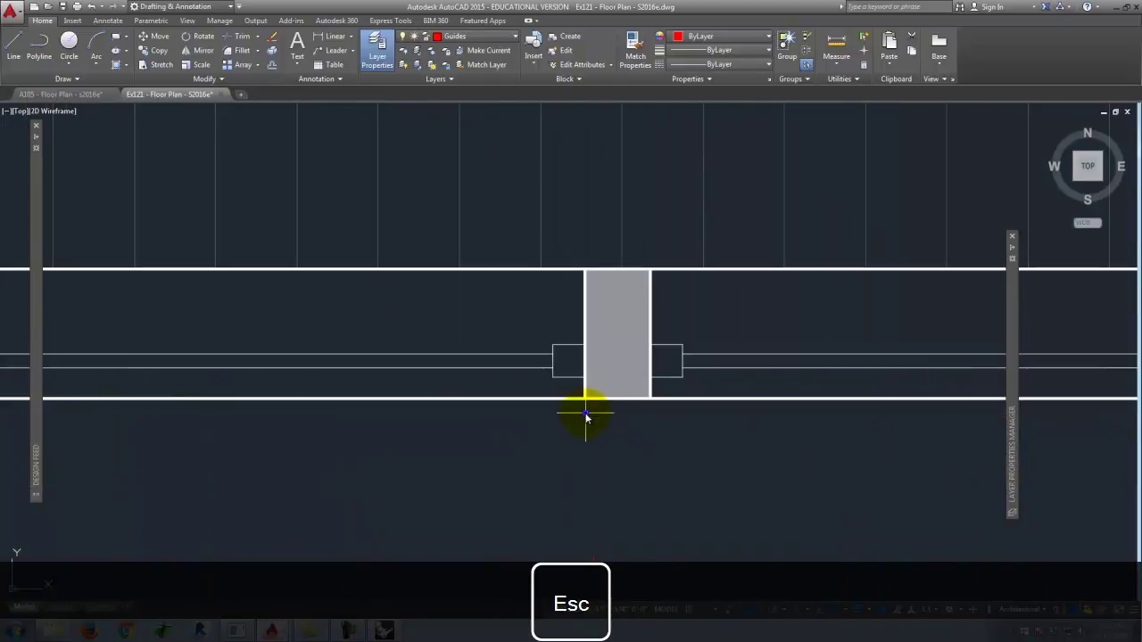
pyautogui.click(587, 398)
pyautogui.click(584, 455)
pyautogui.press('Return')
pyautogui.rightClick(658, 407)
pyautogui.click(651, 407)
pyautogui.click(637, 459)
pyautogui.press('Return')
# Project a vertical ray down from the east edge of the bedroom's easternmost window opening
pyautogui.scroll(-6, 421, 428)
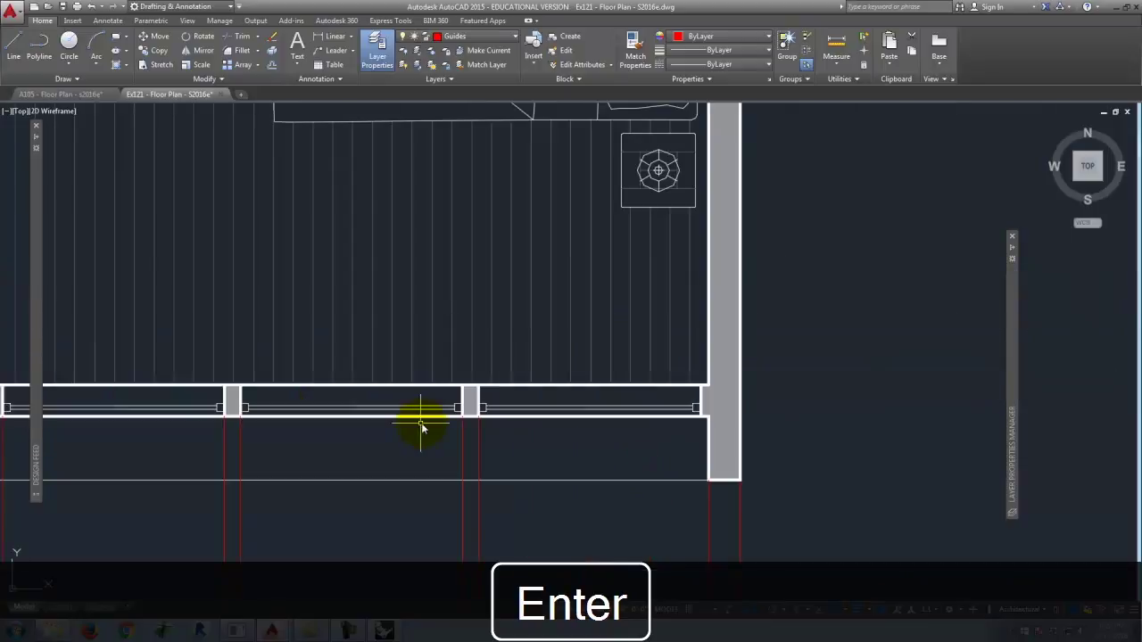
pyautogui.scroll(3, 692, 438)
pyautogui.press('Return')
pyautogui.click(675, 413)
pyautogui.scroll(-6, 619, 324)
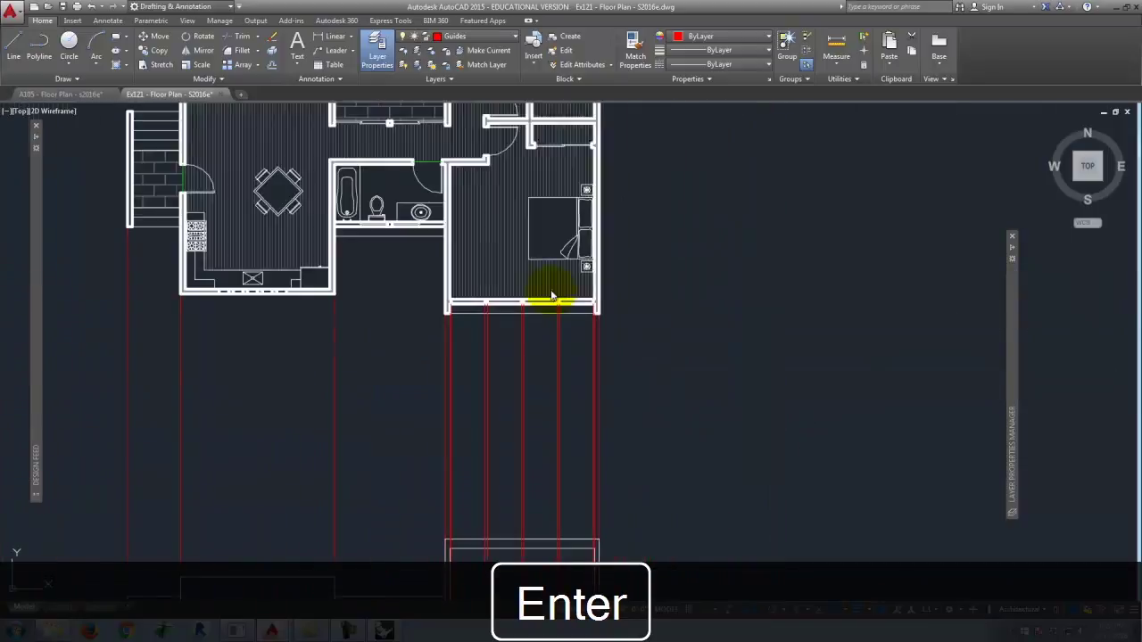
# Trace the west edge of the bedroom's first window pier from the ground line to the inner frame line, on the South Elevation layer
pyautogui.scroll(-3, 496, 379)
pyautogui.scroll(10, 490, 505)
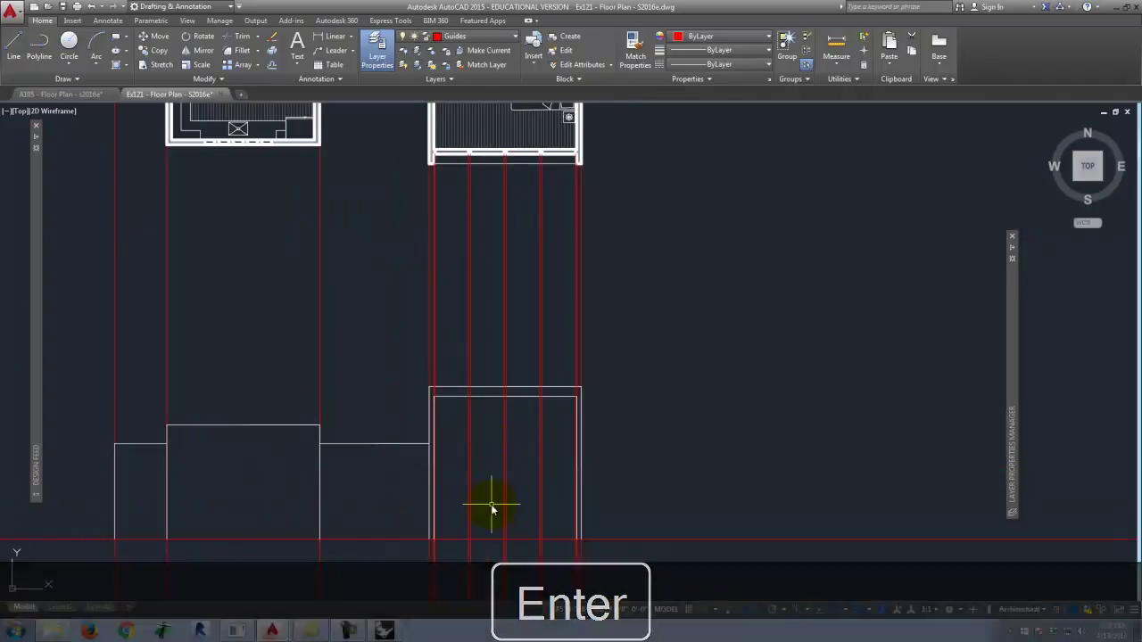
pyautogui.scroll(-2, 427, 239)
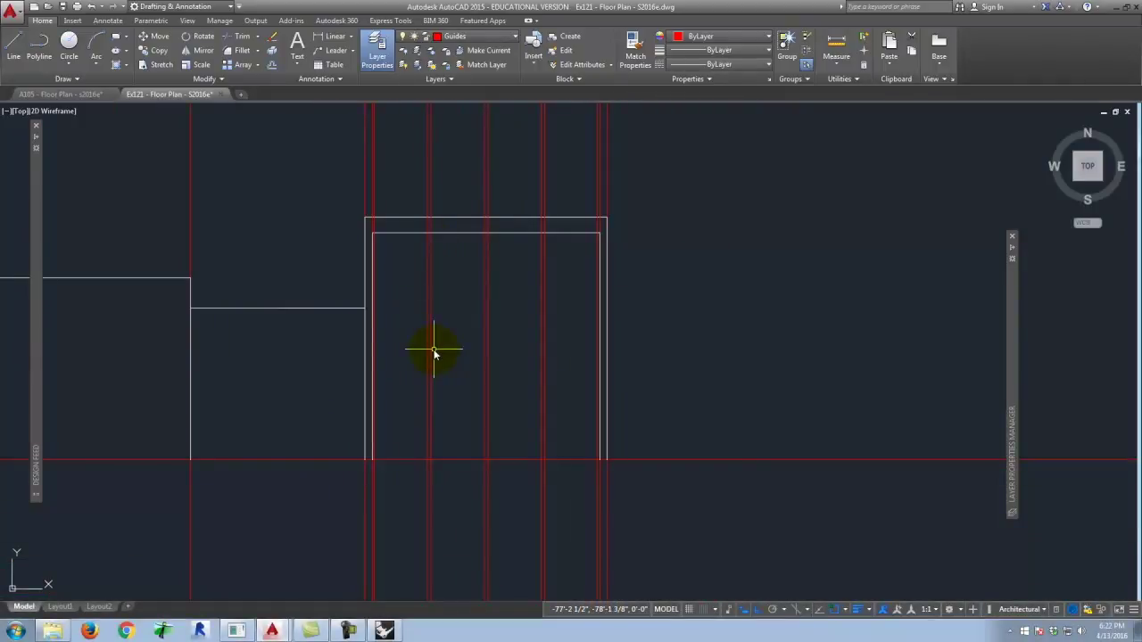
pyautogui.click(12, 51)
pyautogui.click(428, 460)
pyautogui.click(428, 234)
pyautogui.press('Return')
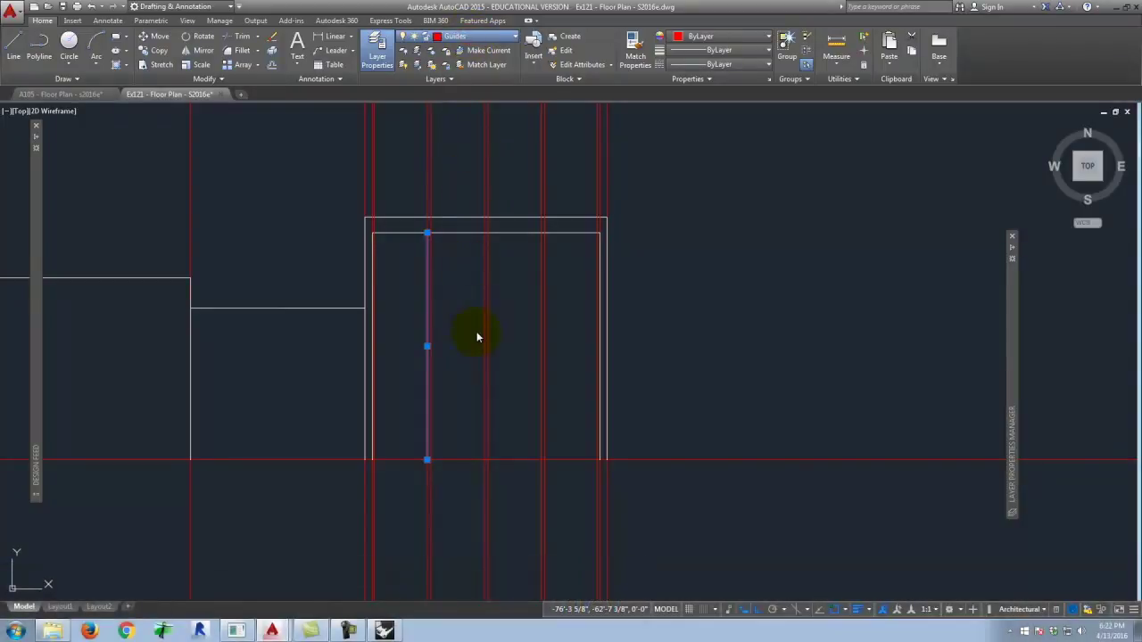
pyautogui.click(426, 241)
pyautogui.press('Escape')
# Copy the pier edge line onto the remaining pier and outer window-edge guides of the bedroom elevation, aligned with the inner frame line
pyautogui.scroll(5, 429, 239)
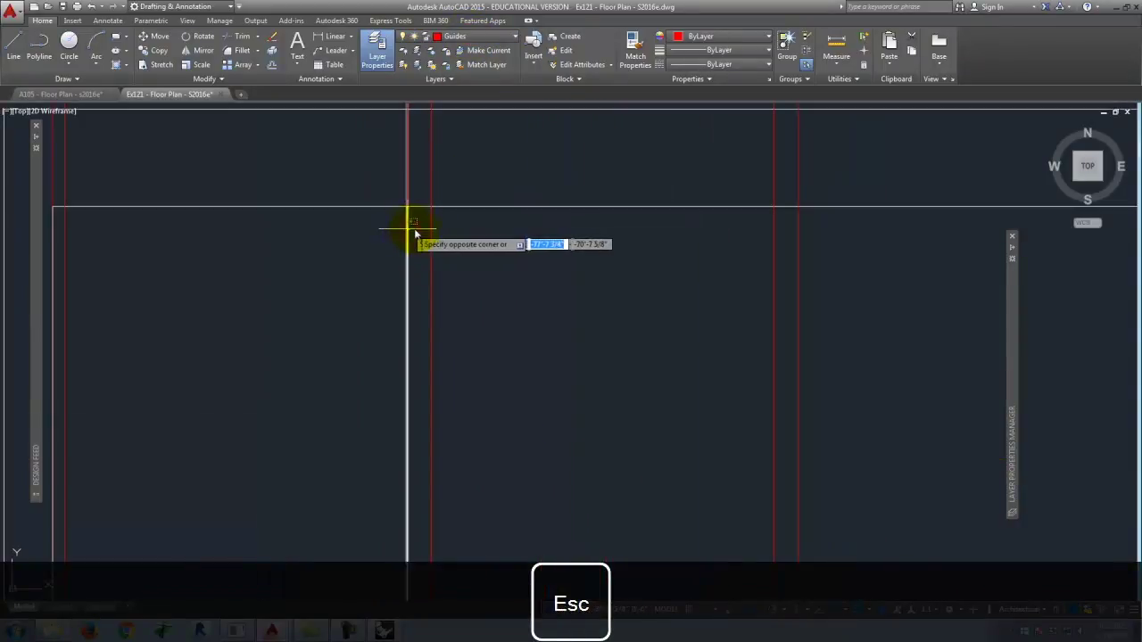
pyautogui.click(410, 230)
pyautogui.write('copy')
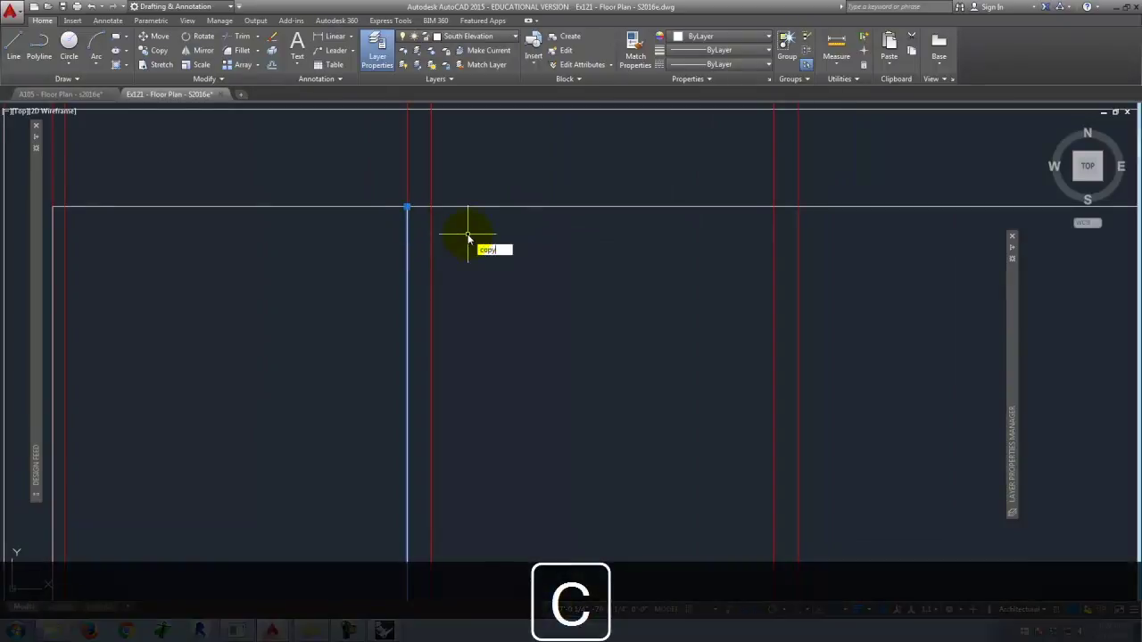
pyautogui.press('Return')
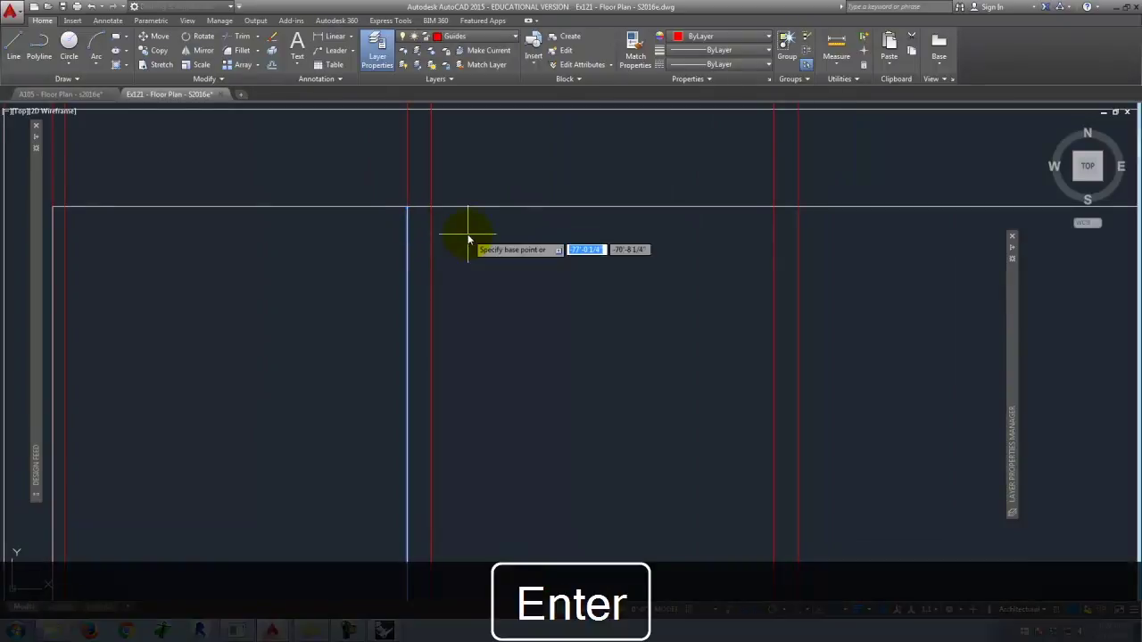
pyautogui.click(431, 207)
pyautogui.click(796, 206)
pyautogui.scroll(-4, 464, 230)
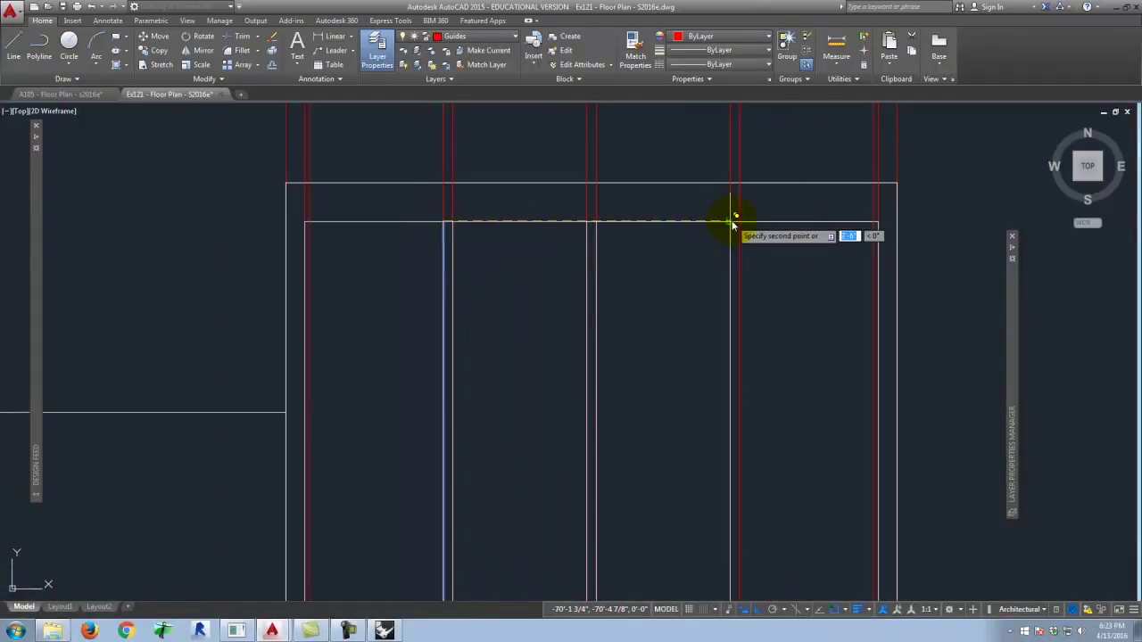
pyautogui.click(740, 226)
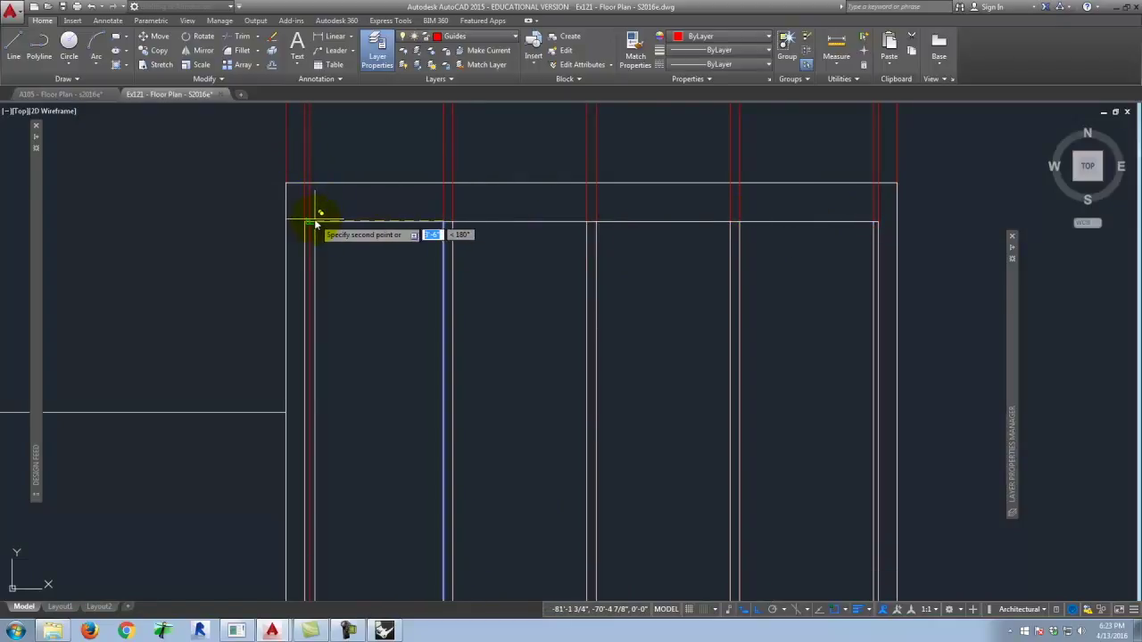
pyautogui.scroll(-2, 361, 182)
pyautogui.press('Return')
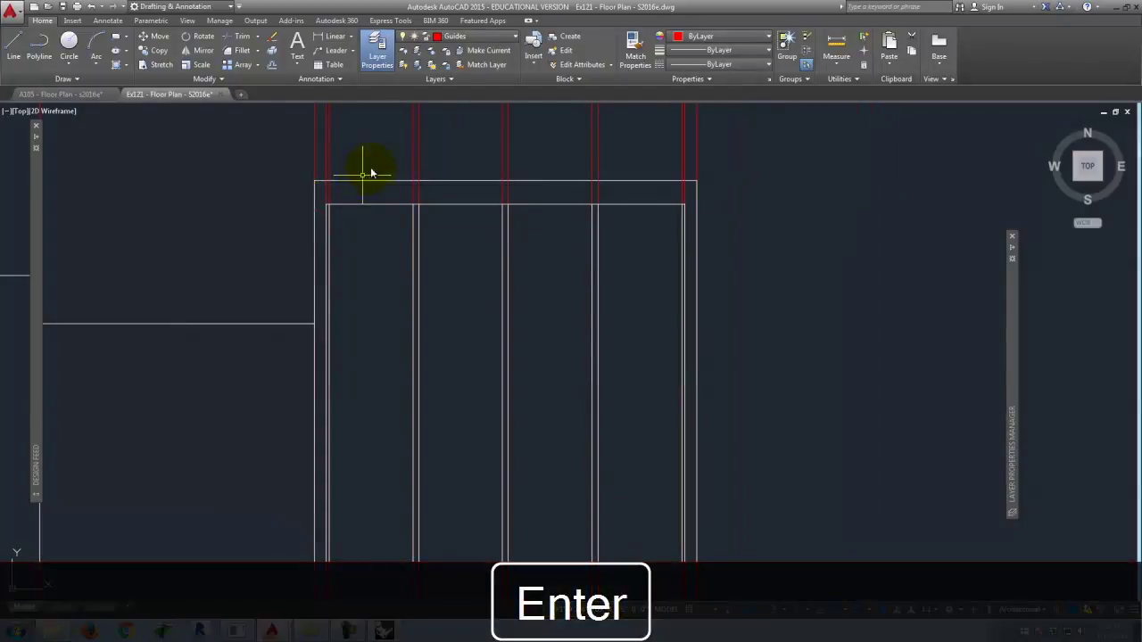
# Freeze the Guides layer with South Elevation current, and compare the linework with the house's front view in Rhinoceros
pyautogui.scroll(-5, 460, 218)
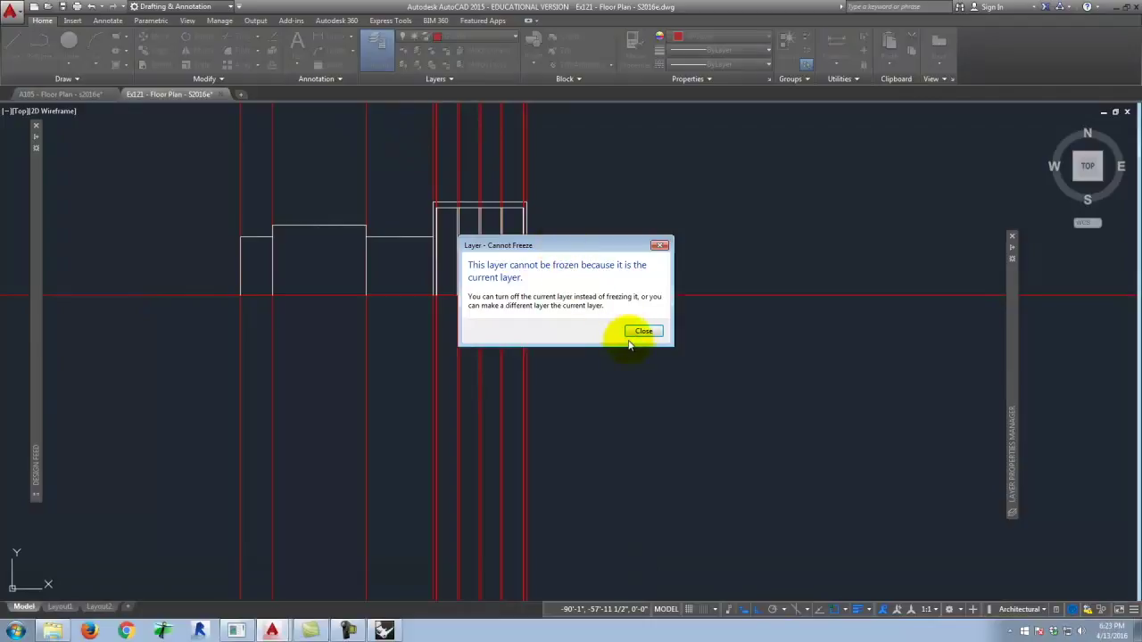
pyautogui.click(642, 330)
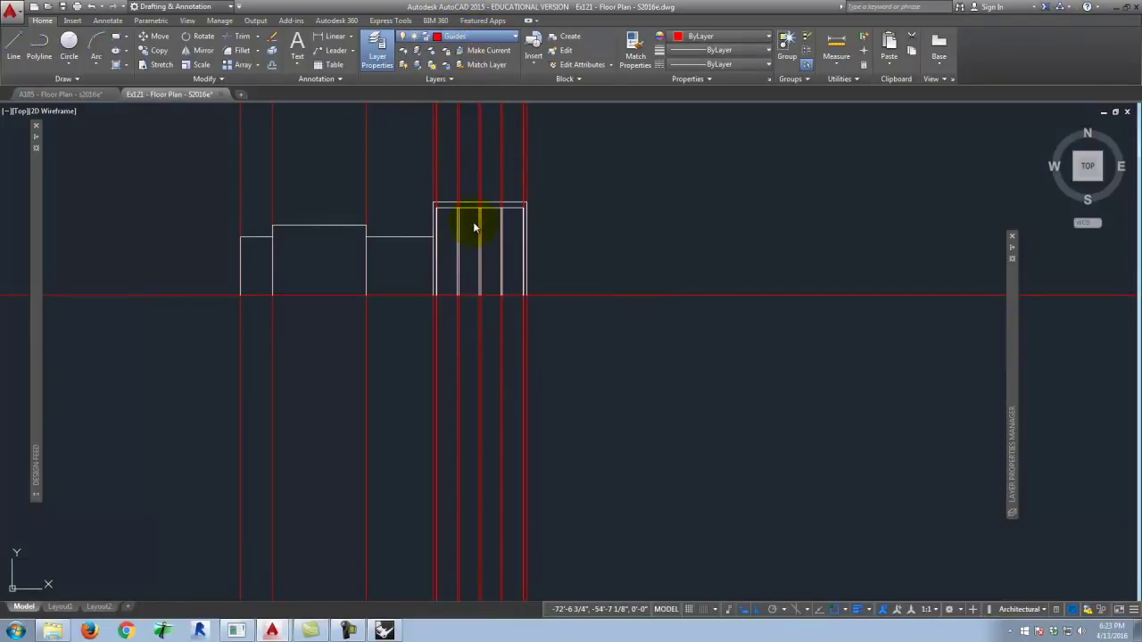
pyautogui.click(454, 38)
pyautogui.click(419, 149)
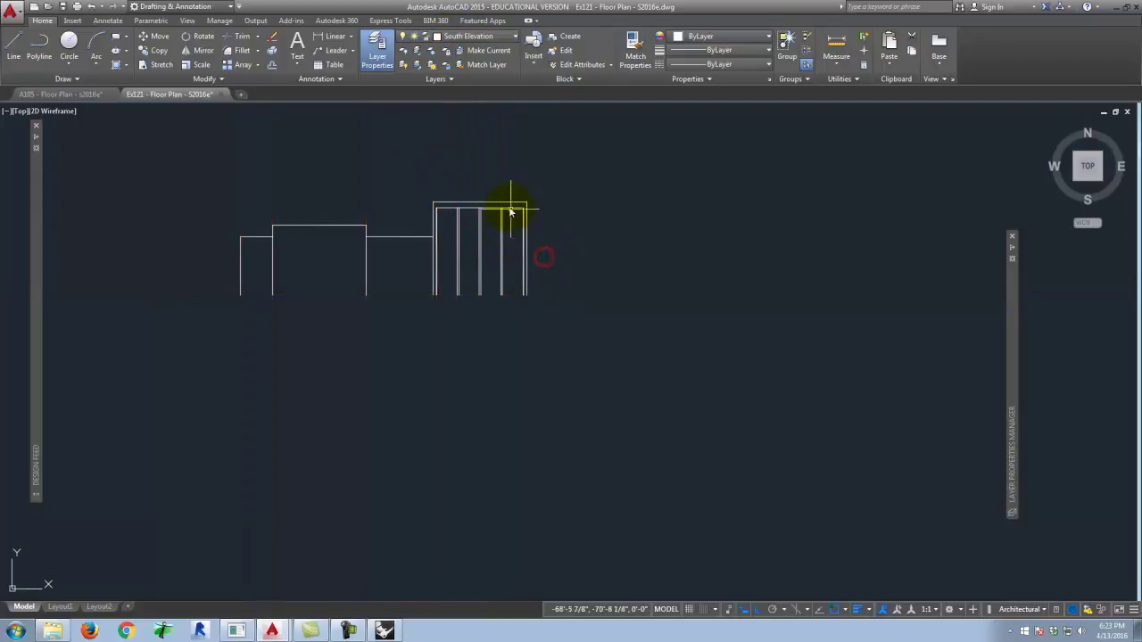
pyautogui.click(350, 629)
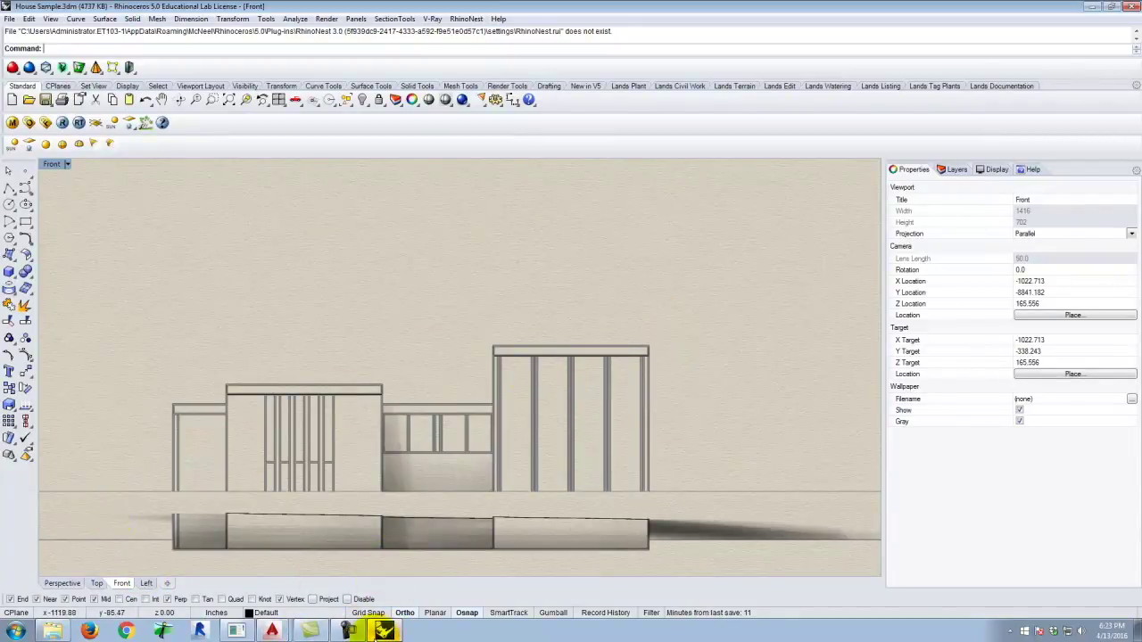
pyautogui.click(384, 631)
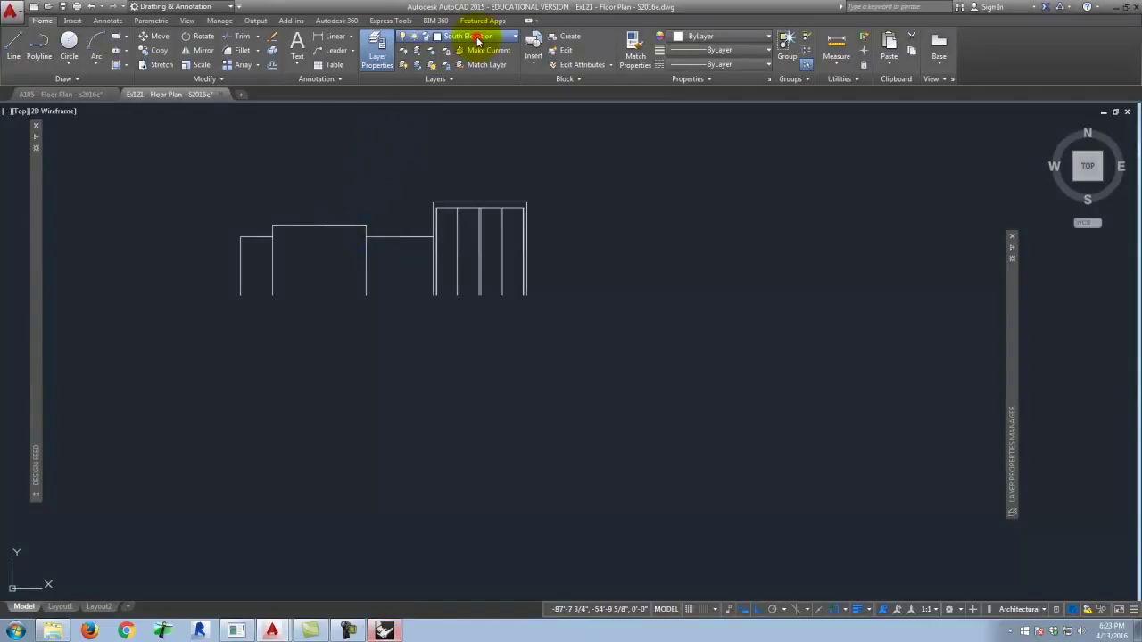
# Thaw the Guides layer and make it current, and project vertical rays down from both edges of the kitchen's westernmost south window
pyautogui.click(416, 151)
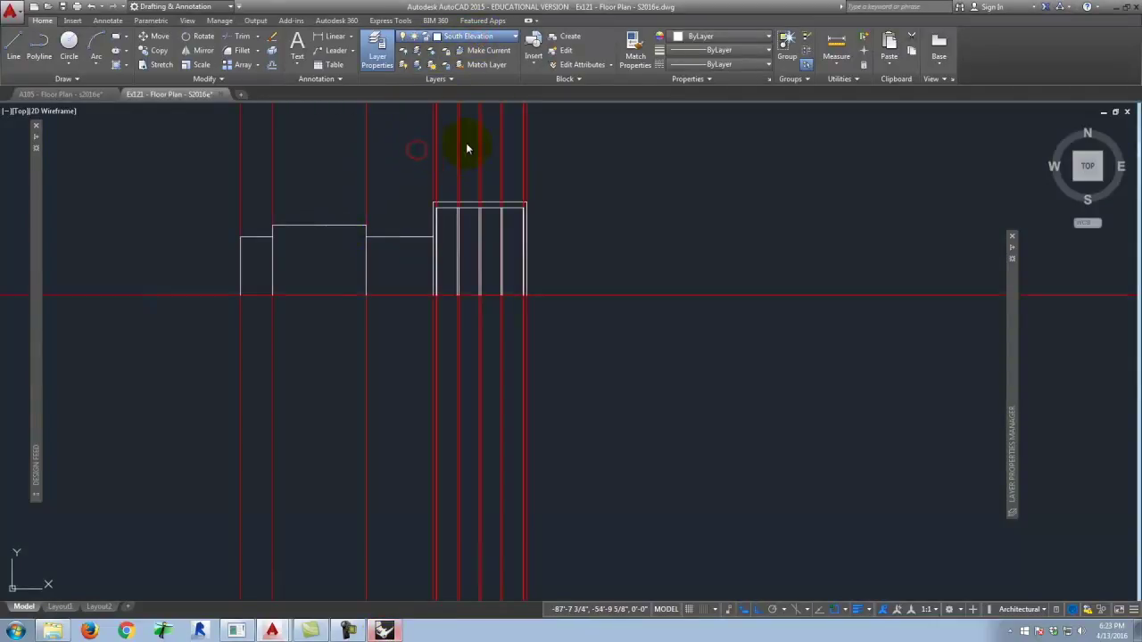
pyautogui.click(462, 149)
pyautogui.scroll(-4, 587, 327)
pyautogui.scroll(4, 428, 259)
pyautogui.scroll(6, 455, 143)
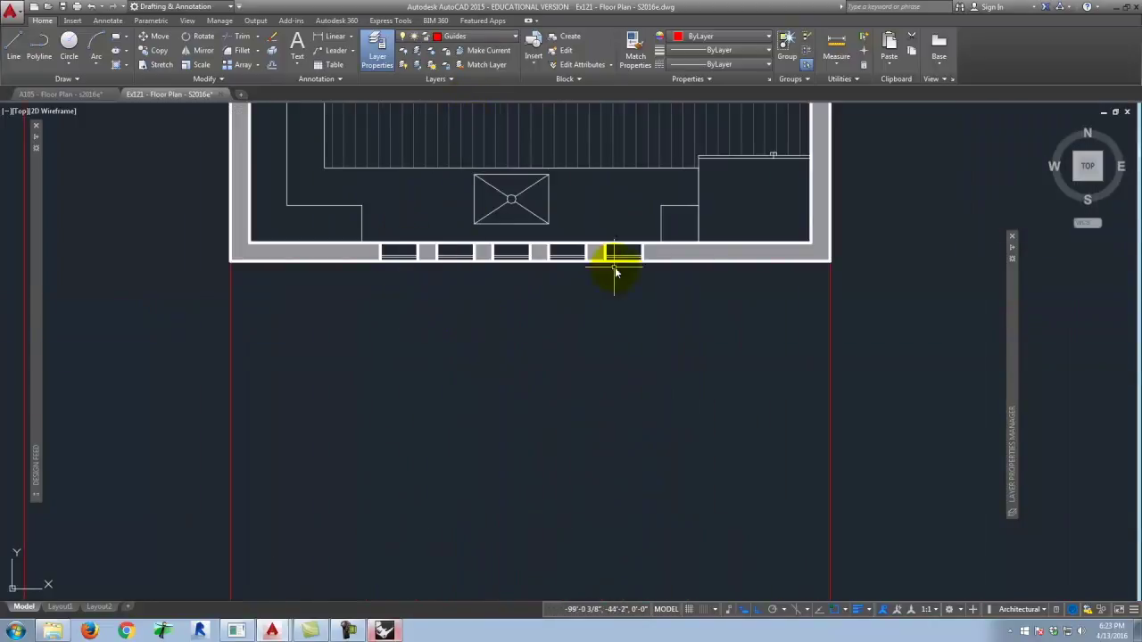
pyautogui.click(573, 326)
pyautogui.write('ra')
pyautogui.press('Return')
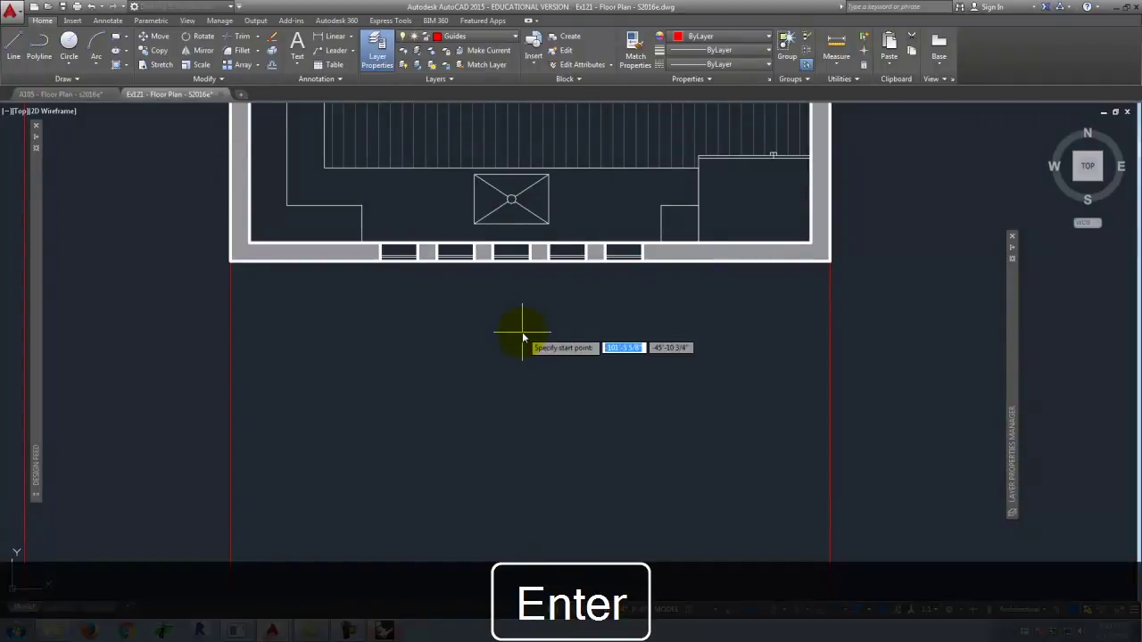
pyautogui.click(382, 261)
pyautogui.click(385, 327)
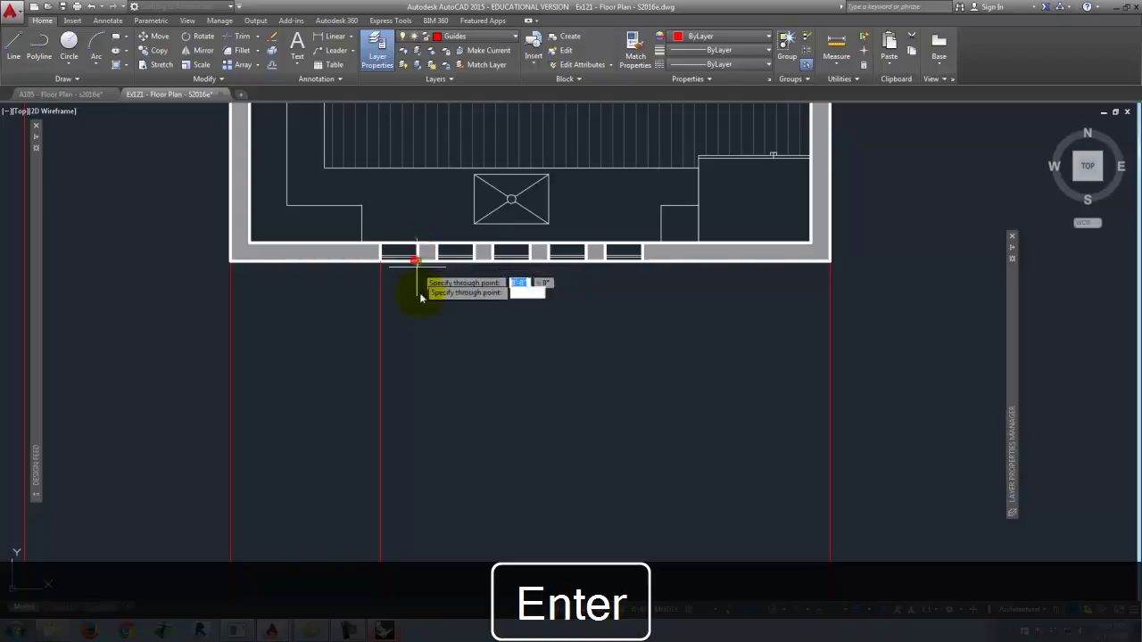
pyautogui.click(421, 327)
# Project vertical rays down from both edges of the kitchen's second and third south windows, counting from the west
pyautogui.click(438, 320)
pyautogui.click(482, 333)
pyautogui.click(529, 277)
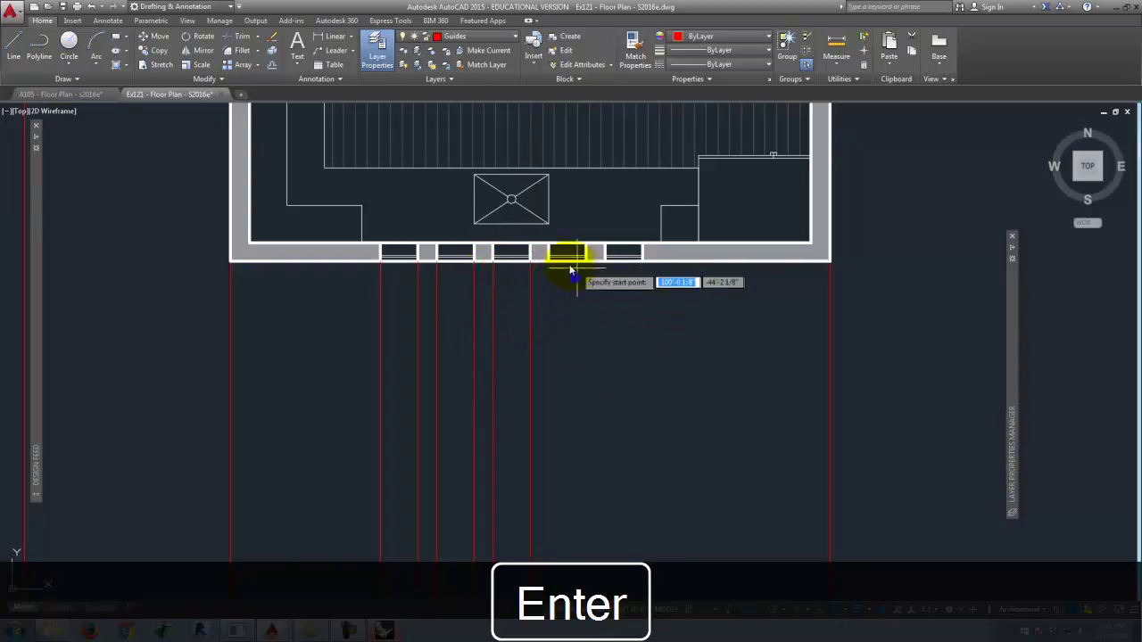
# Project vertical rays down from both edges of the kitchen's two easternmost south windows
pyautogui.click(550, 313)
pyautogui.click(586, 285)
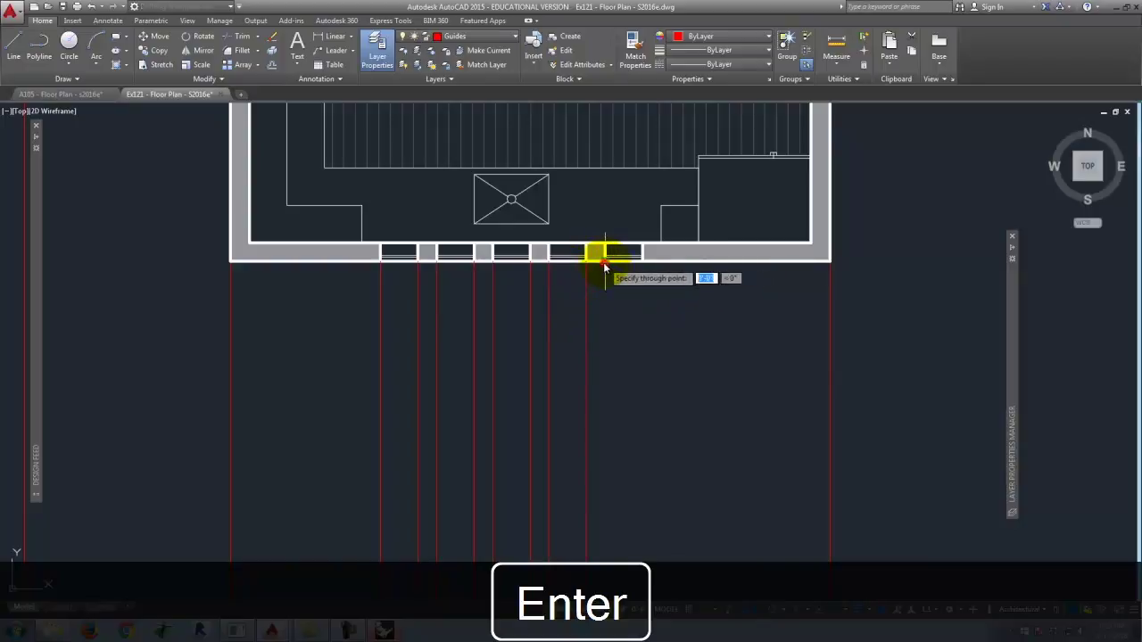
pyautogui.click(607, 317)
pyautogui.click(642, 268)
pyautogui.scroll(-5, 530, 249)
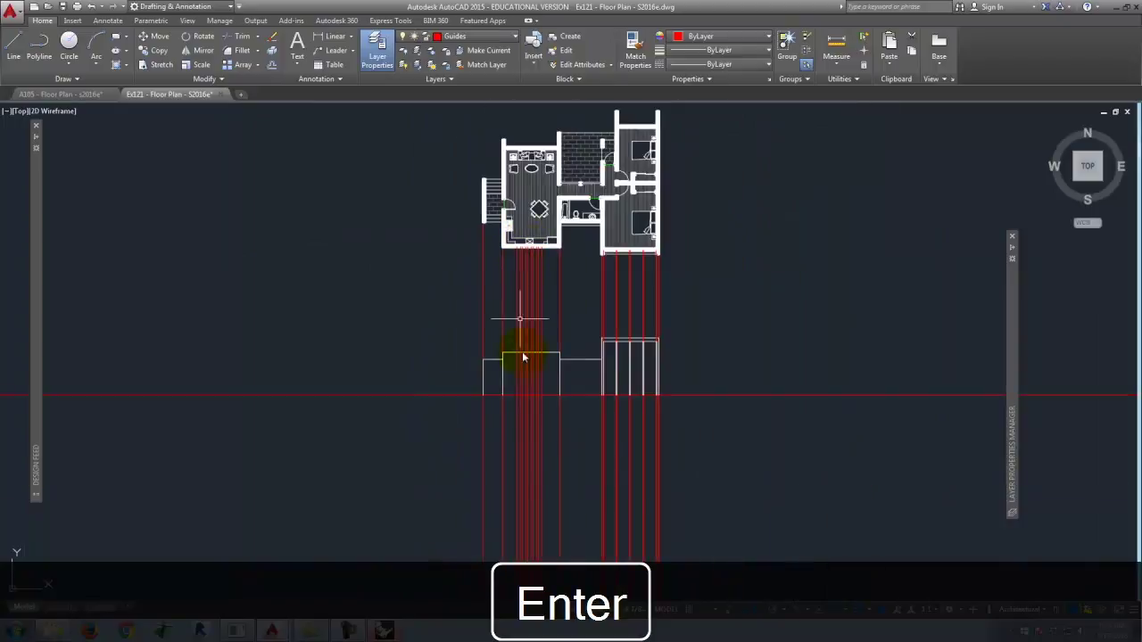
pyautogui.scroll(4, 524, 428)
pyautogui.scroll(4, 509, 222)
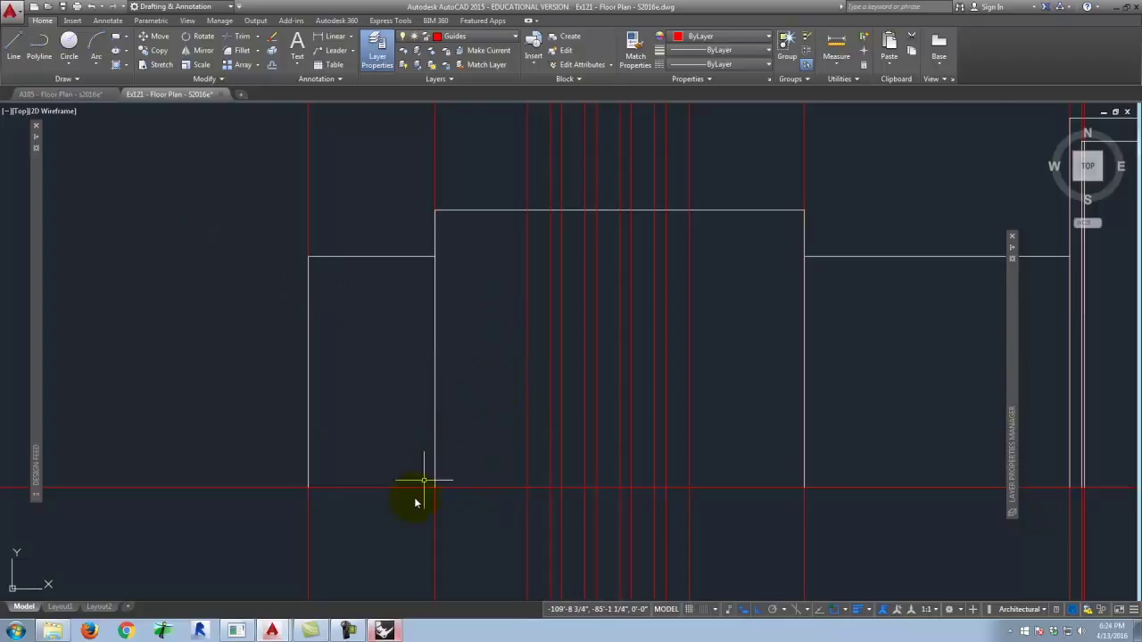
pyautogui.scroll(-6, 428, 482)
pyautogui.scroll(7, 447, 293)
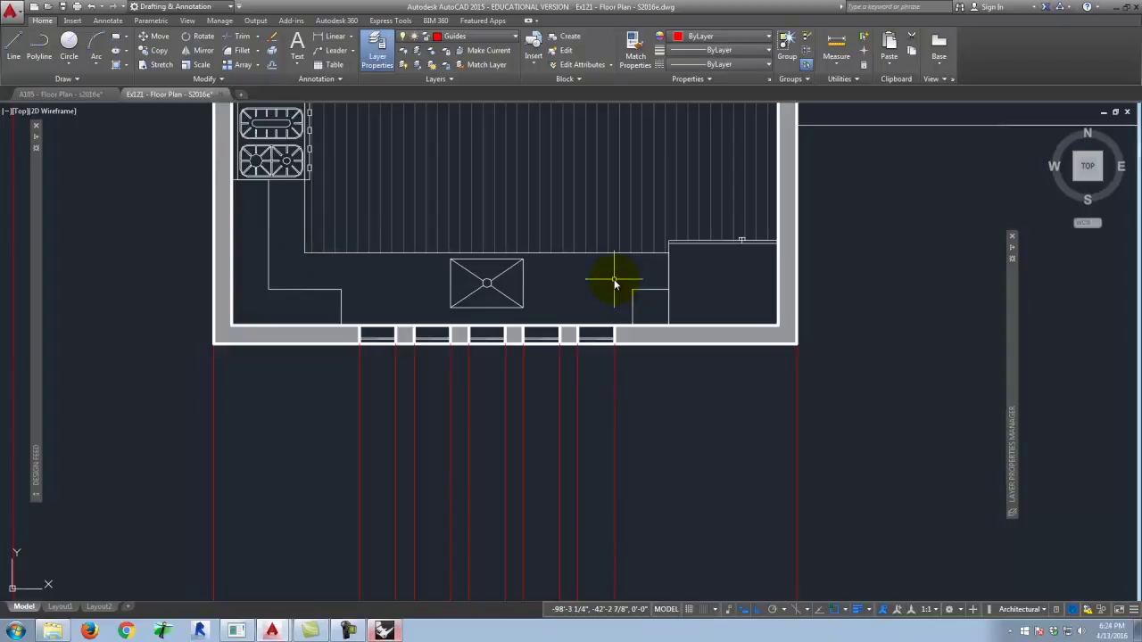
pyautogui.scroll(-5, 375, 247)
pyautogui.scroll(4, 323, 506)
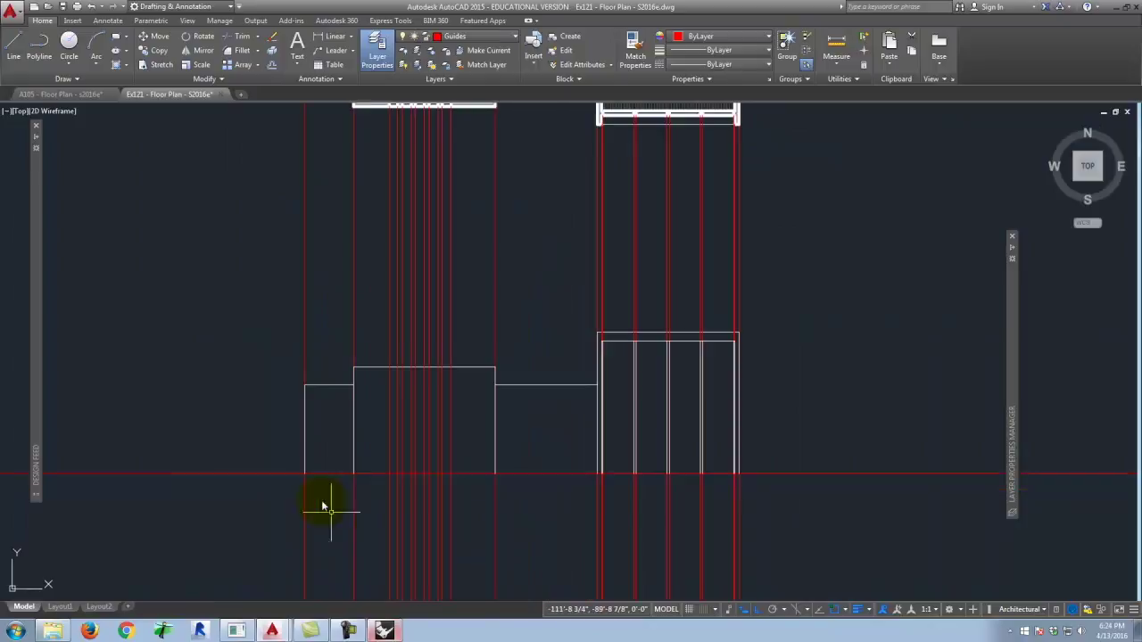
pyautogui.click(12, 43)
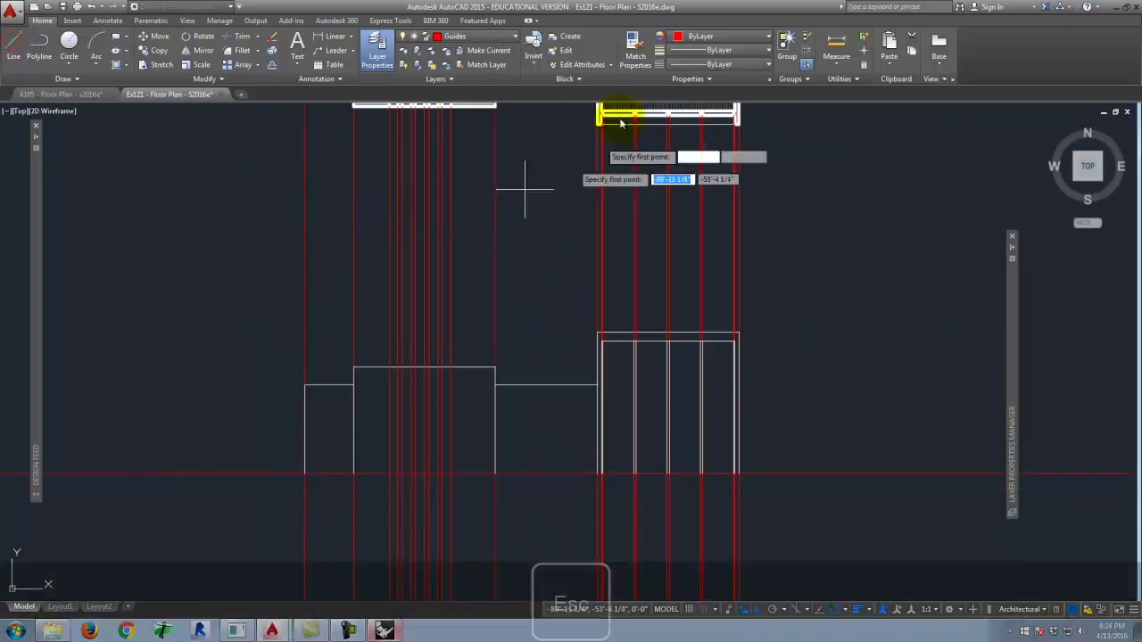
pyautogui.press('Escape')
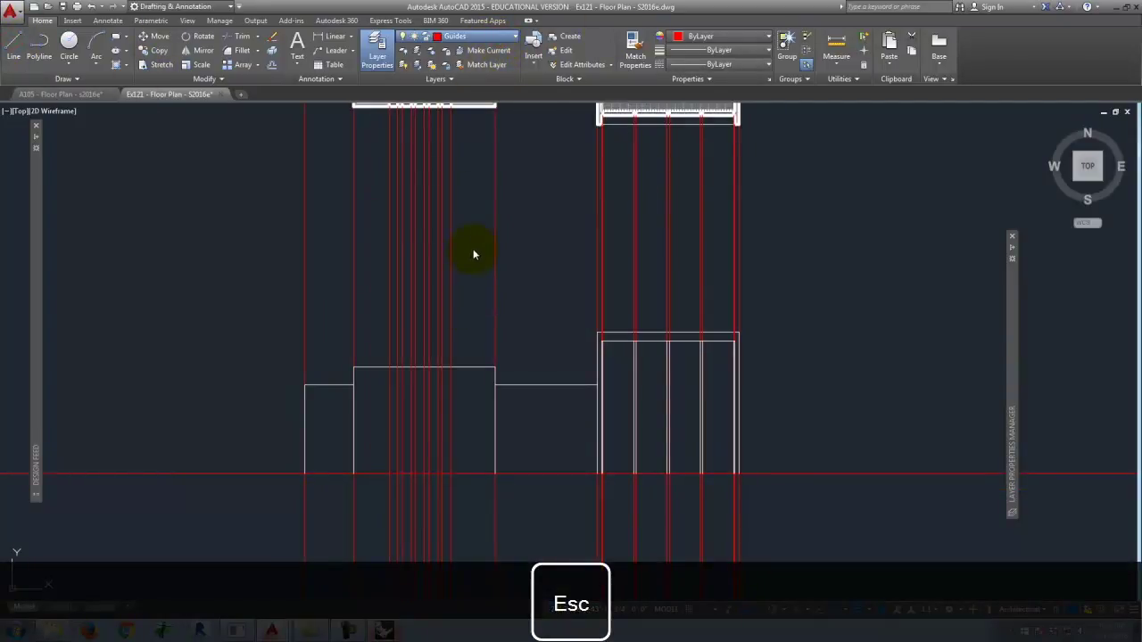
# On the South Elevation layer, draw a 42-inch line up the westernmost kitchen window guide from the ground line, and continue horizontally past the easternmost guide
pyautogui.click(13, 43)
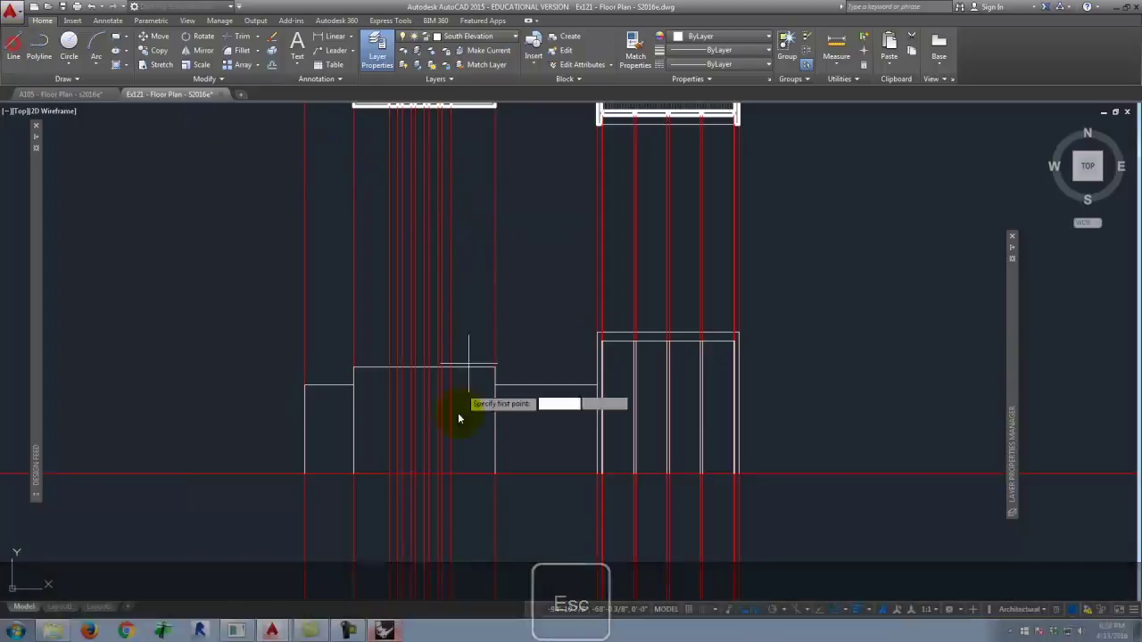
pyautogui.scroll(2, 376, 492)
pyautogui.scroll(2, 377, 492)
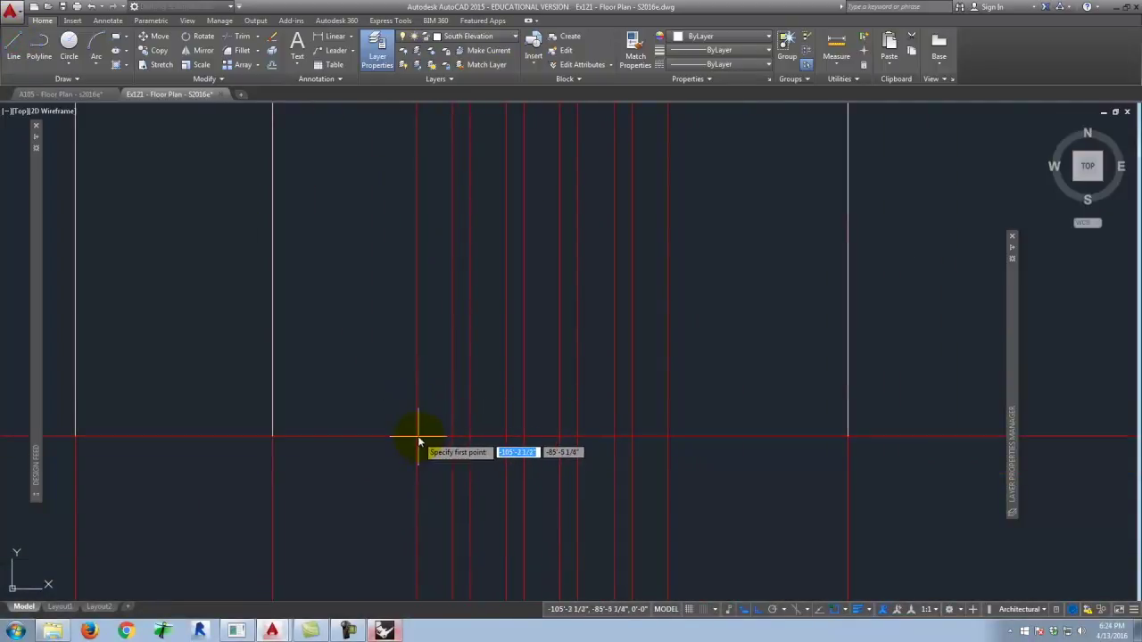
pyautogui.click(417, 437)
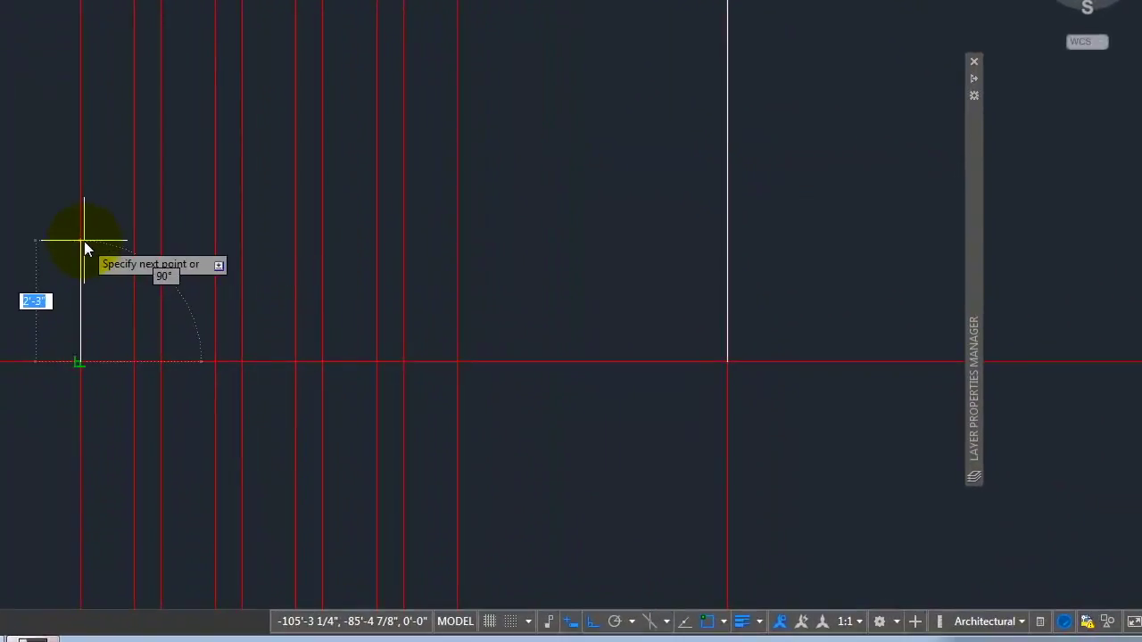
pyautogui.write('42')
pyautogui.press('Return')
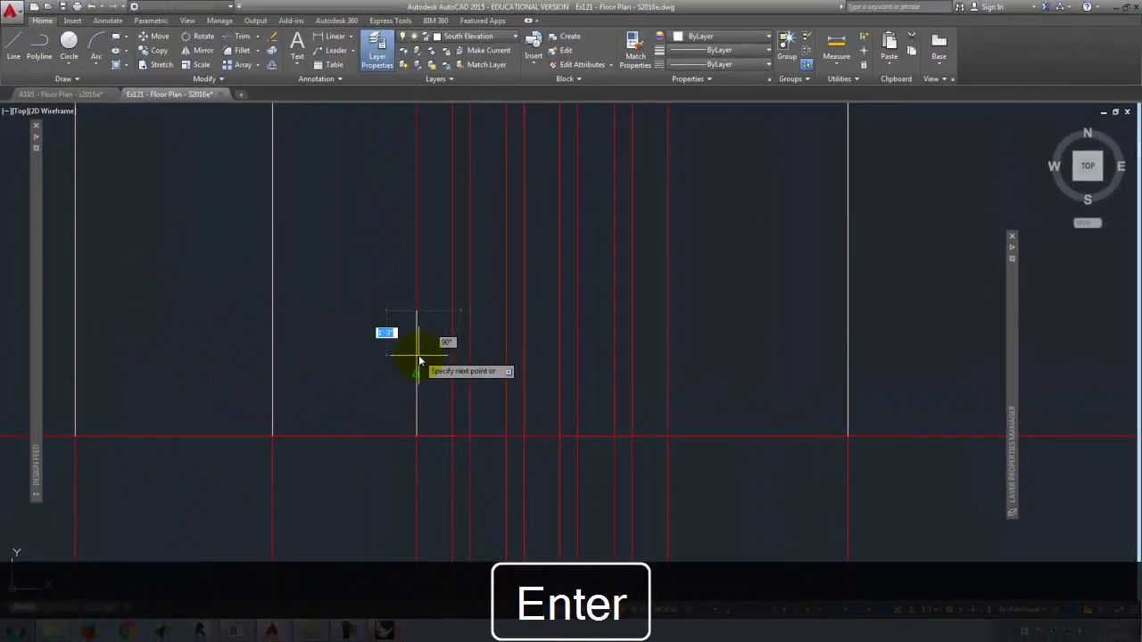
pyautogui.click(736, 324)
pyautogui.rightClick(736, 325)
# Delete the 42-inch vertical line between the ground line and the horizontal kitchen window line
pyautogui.click(696, 312)
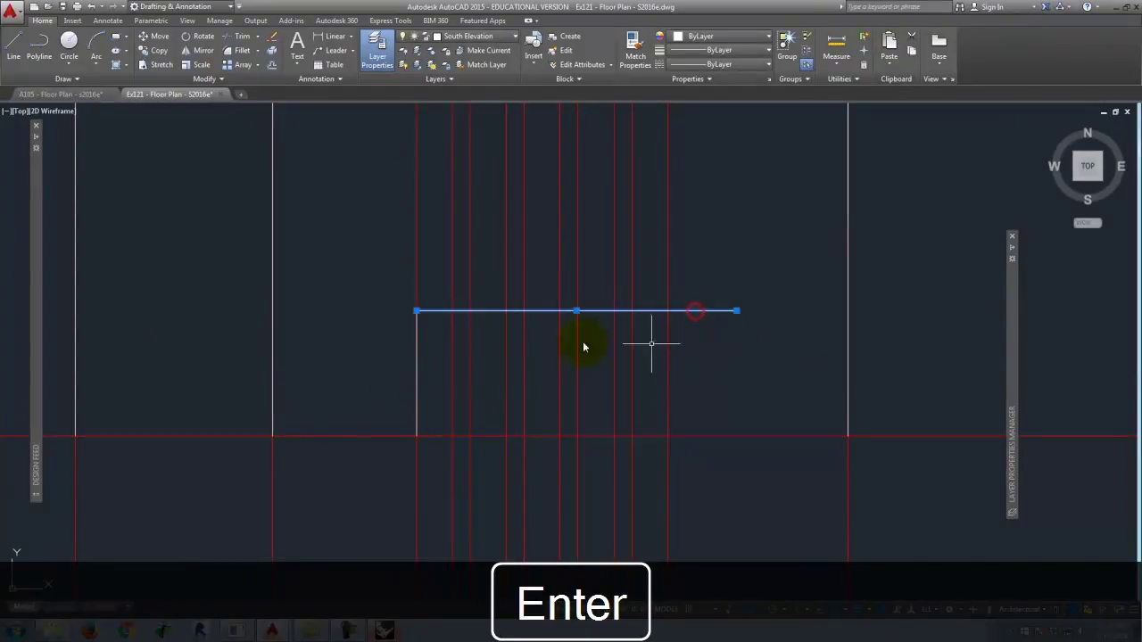
pyautogui.press('Escape')
pyautogui.click(387, 291)
pyautogui.click(441, 485)
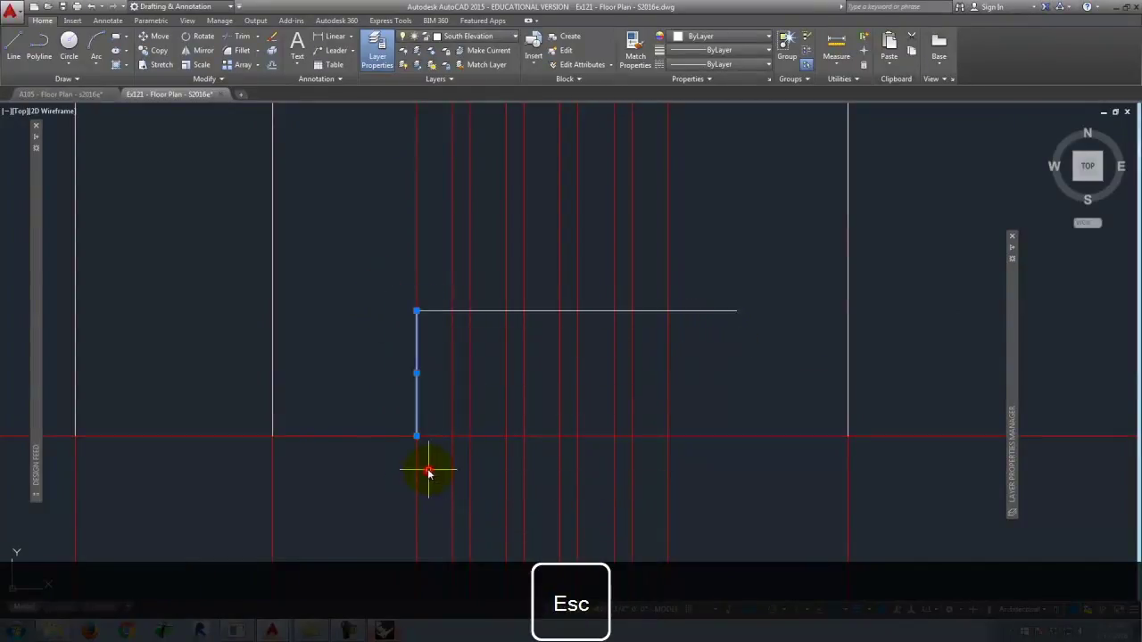
# Offset the kitchen's roof line 1 foot downward to mark the window heads
pyautogui.scroll(-2, 466, 324)
pyautogui.scroll(2, 449, 288)
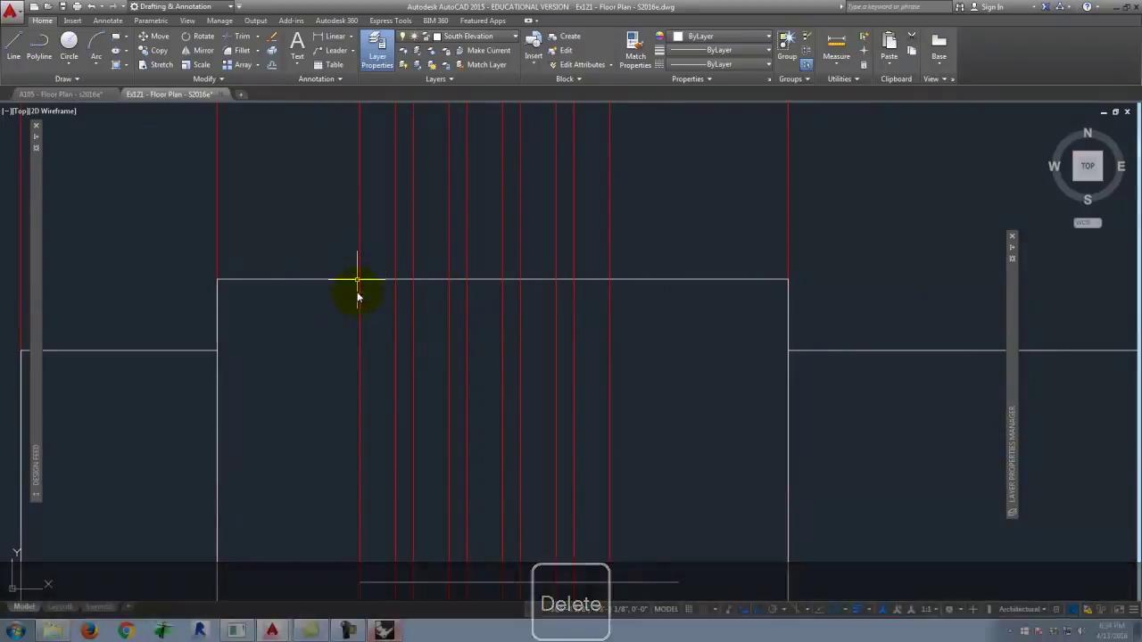
pyautogui.scroll(-2, 455, 254)
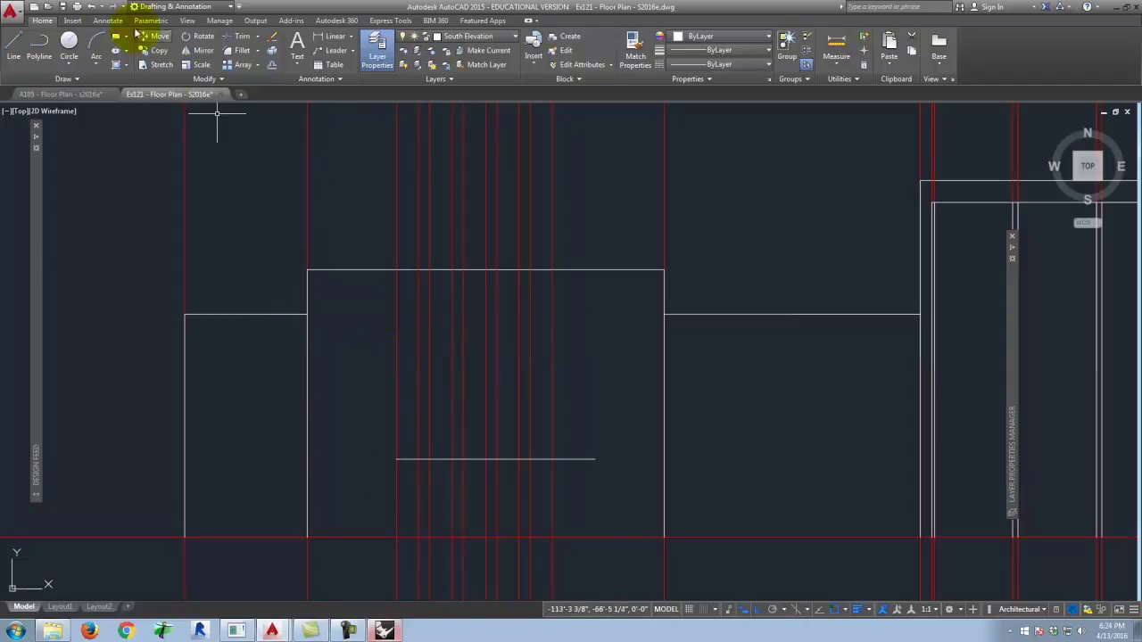
pyautogui.click(14, 46)
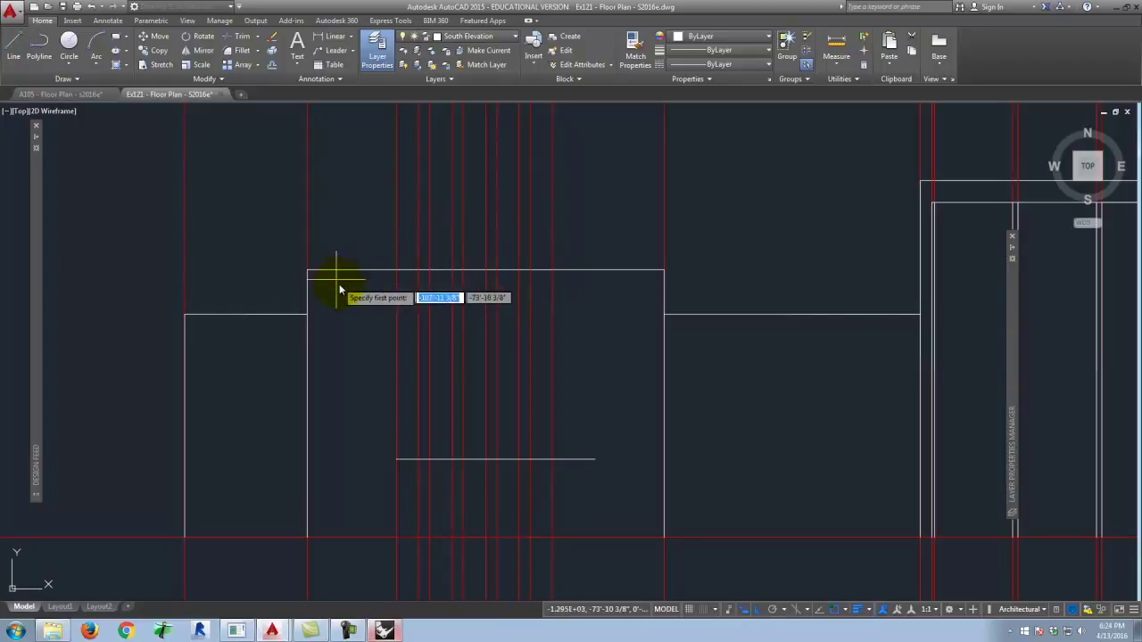
pyautogui.press('Escape')
pyautogui.click(375, 270)
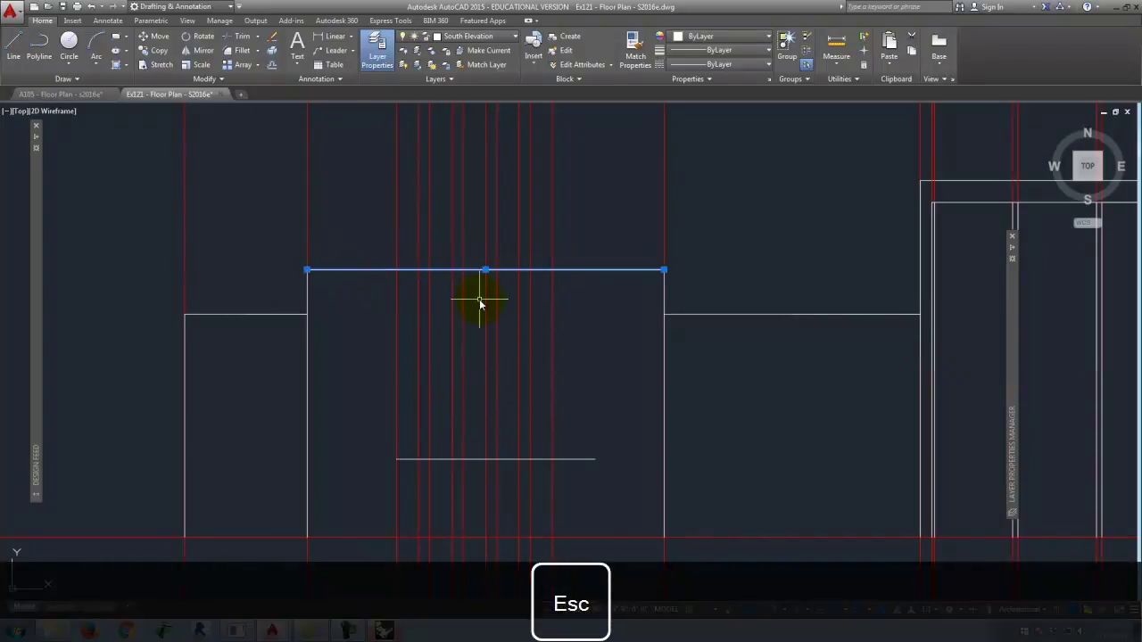
pyautogui.write('o')
pyautogui.press('Return')
pyautogui.write('1')
pyautogui.press('Return')
pyautogui.click(478, 271)
pyautogui.click(576, 345)
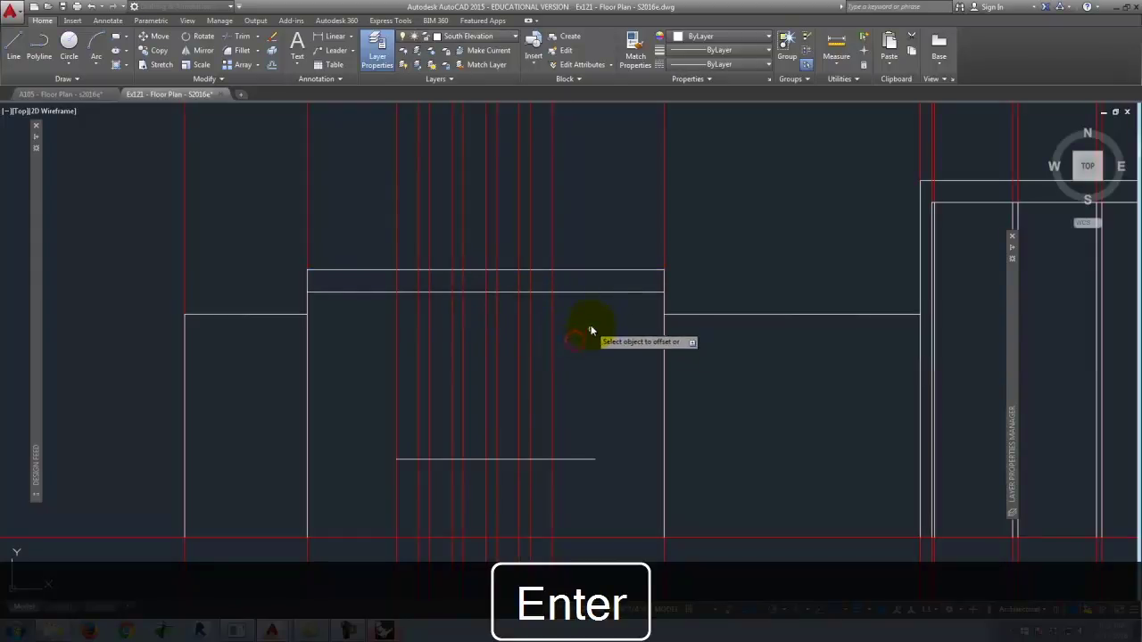
pyautogui.press('Escape')
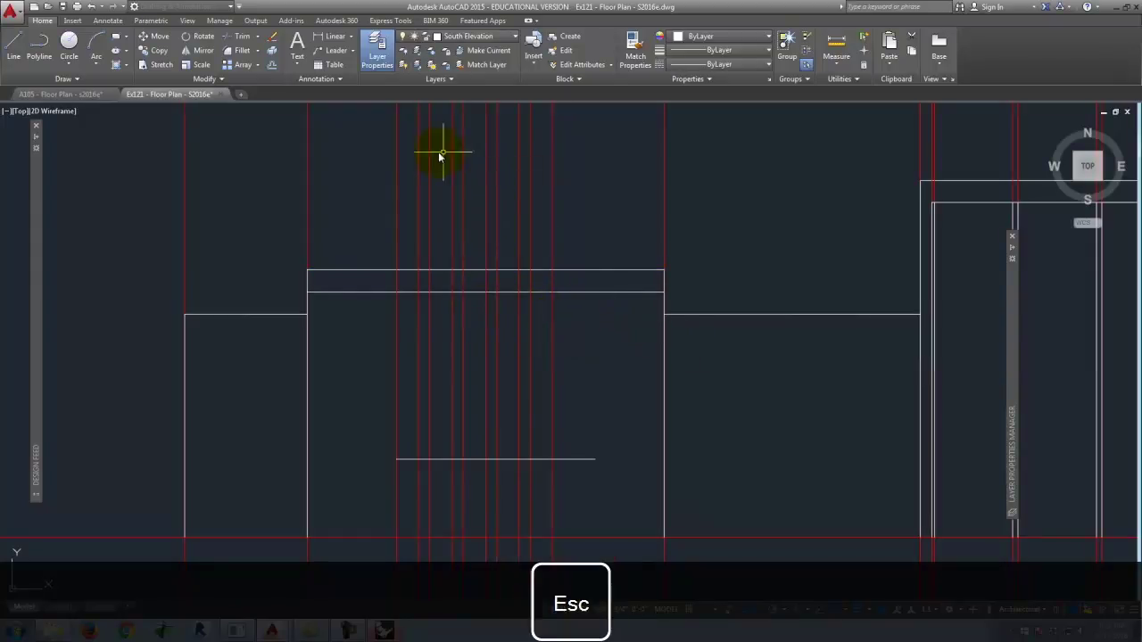
# Draw rectangles for the two westernmost kitchen windows, spanning their guides between the window head and sill lines
pyautogui.click(117, 39)
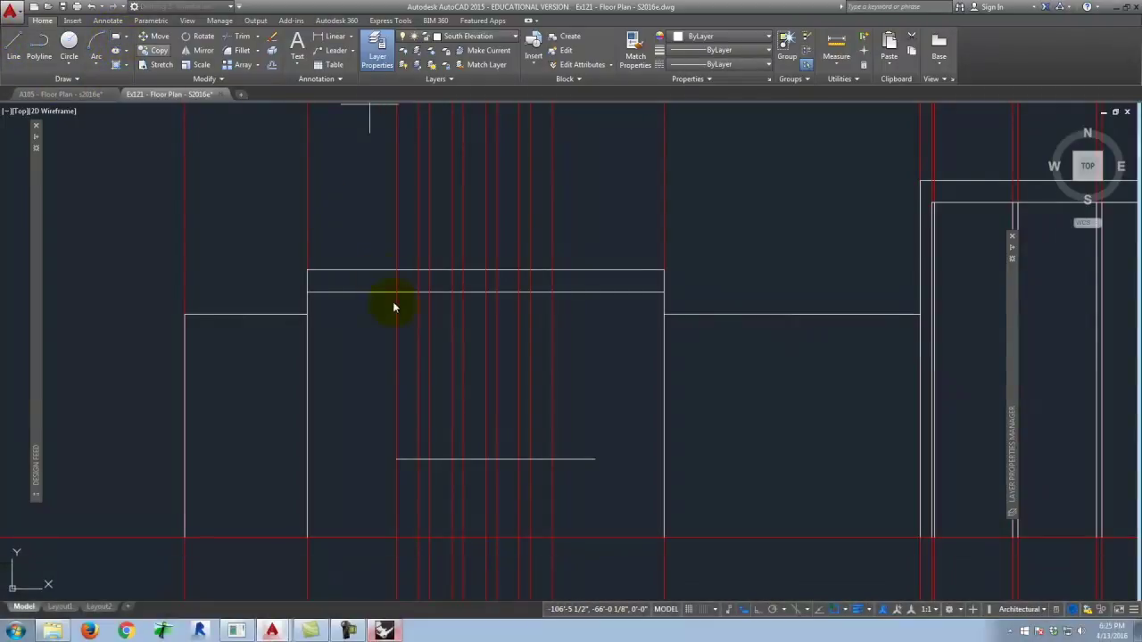
pyautogui.click(396, 293)
pyautogui.click(418, 460)
pyautogui.press('Return')
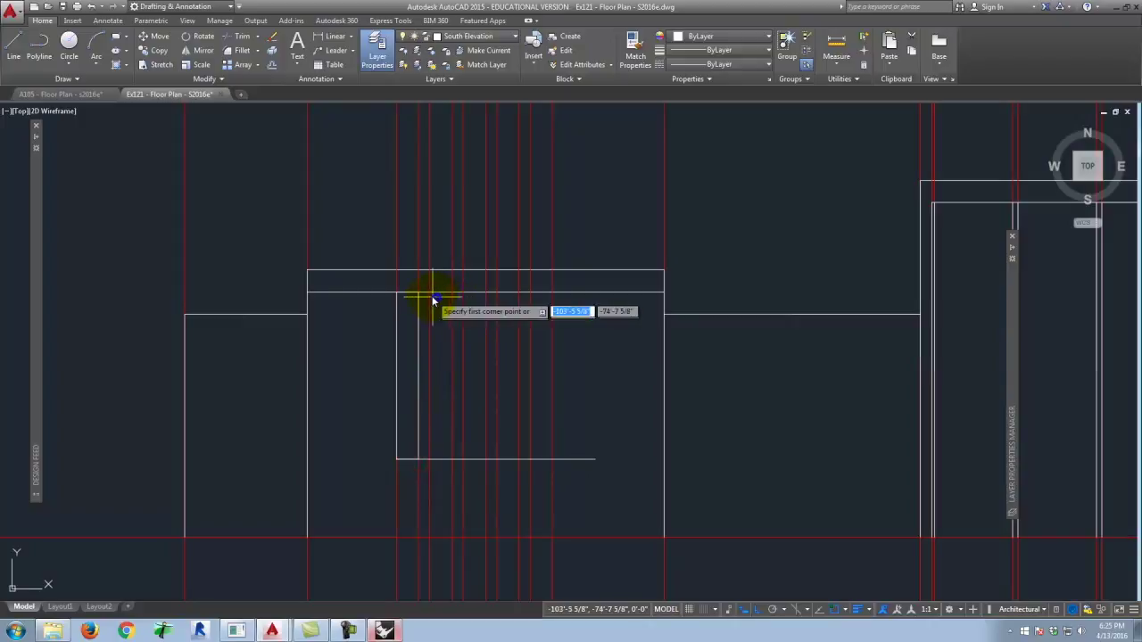
pyautogui.click(430, 295)
pyautogui.click(452, 459)
pyautogui.press('Return')
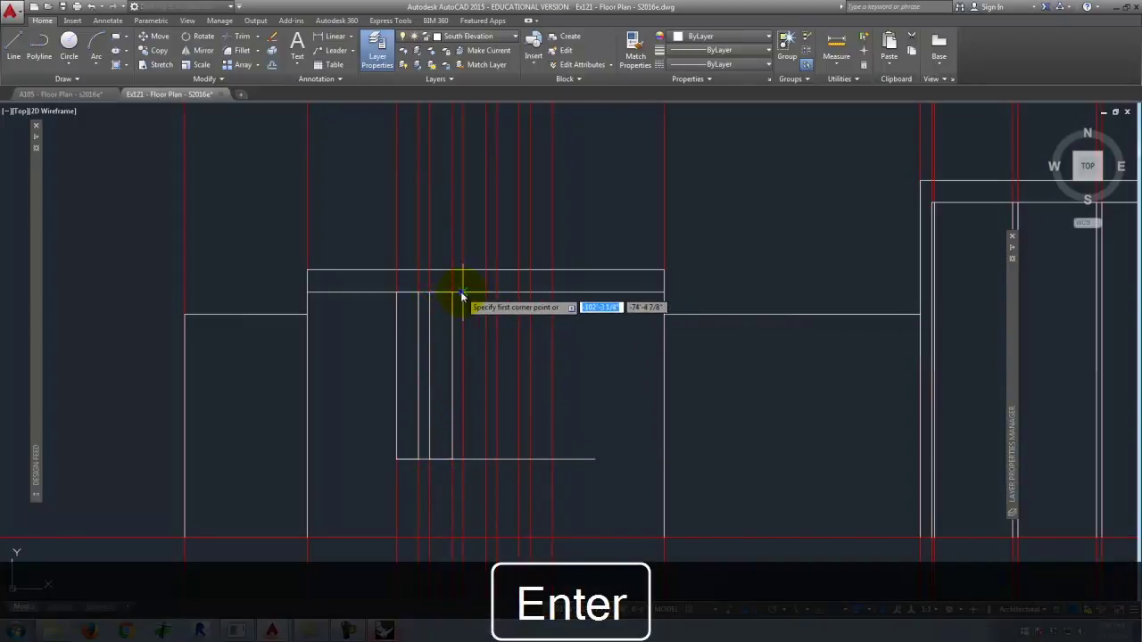
# Draw rectangles for the three remaining kitchen windows between their guides, from the head line down to the sill line
pyautogui.click(463, 293)
pyautogui.click(486, 459)
pyautogui.press('Return')
pyautogui.click(497, 293)
pyautogui.click(519, 459)
pyautogui.press('Return')
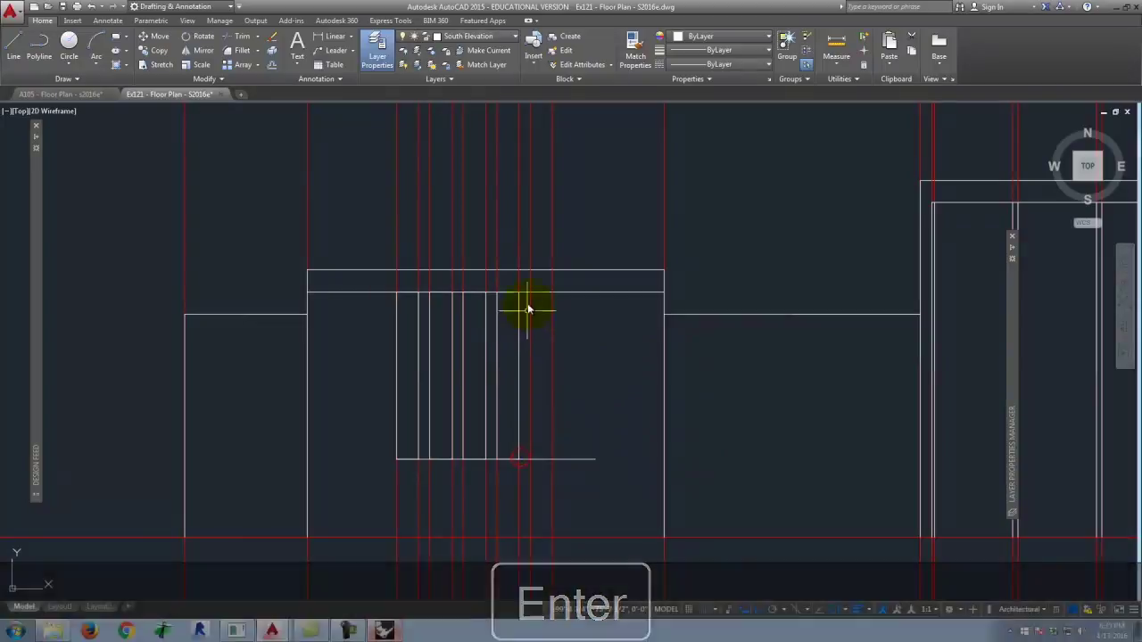
pyautogui.click(531, 293)
pyautogui.click(553, 460)
pyautogui.press('Return')
# Delete the kitchen window head and sill construction lines, along with the stray rectangle east of the windows
pyautogui.click(602, 477)
pyautogui.click(567, 421)
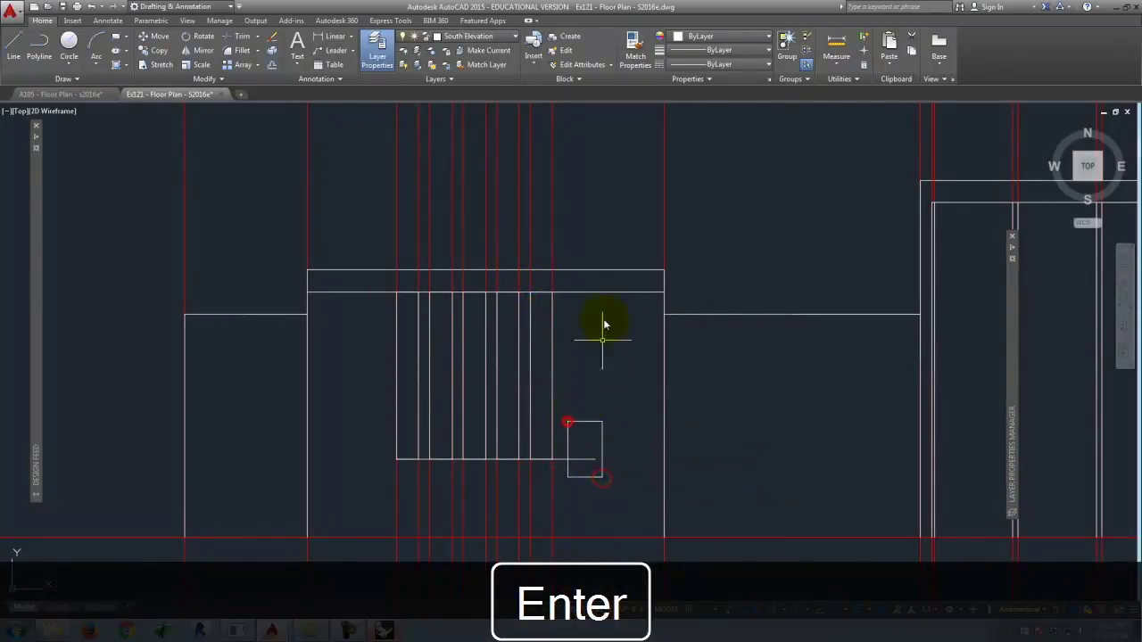
pyautogui.press('Escape')
pyautogui.click(623, 504)
pyautogui.click(571, 429)
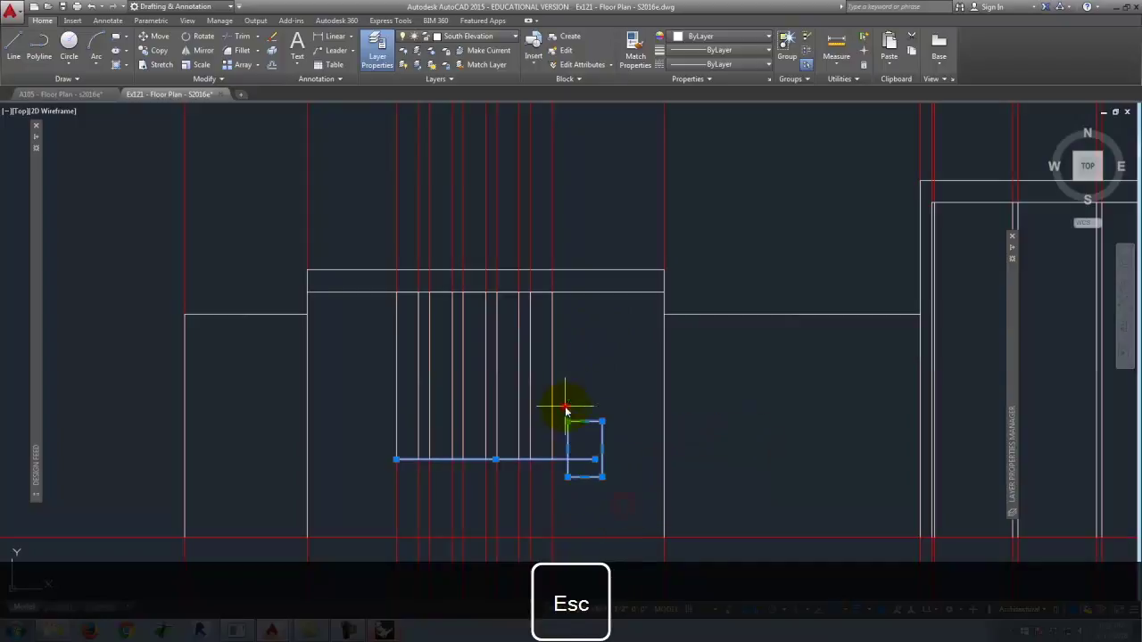
pyautogui.click(591, 289)
pyautogui.press('Delete')
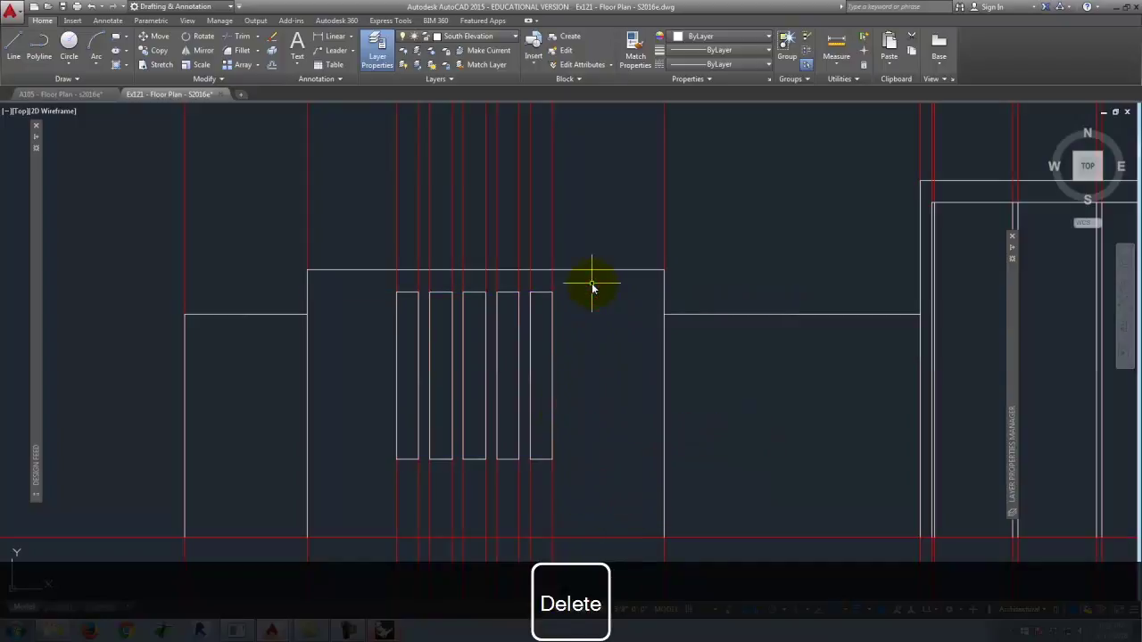
# Offset the easternmost kitchen window rectangle 1.5 inches inward to form its frame
pyautogui.scroll(-4, 396, 346)
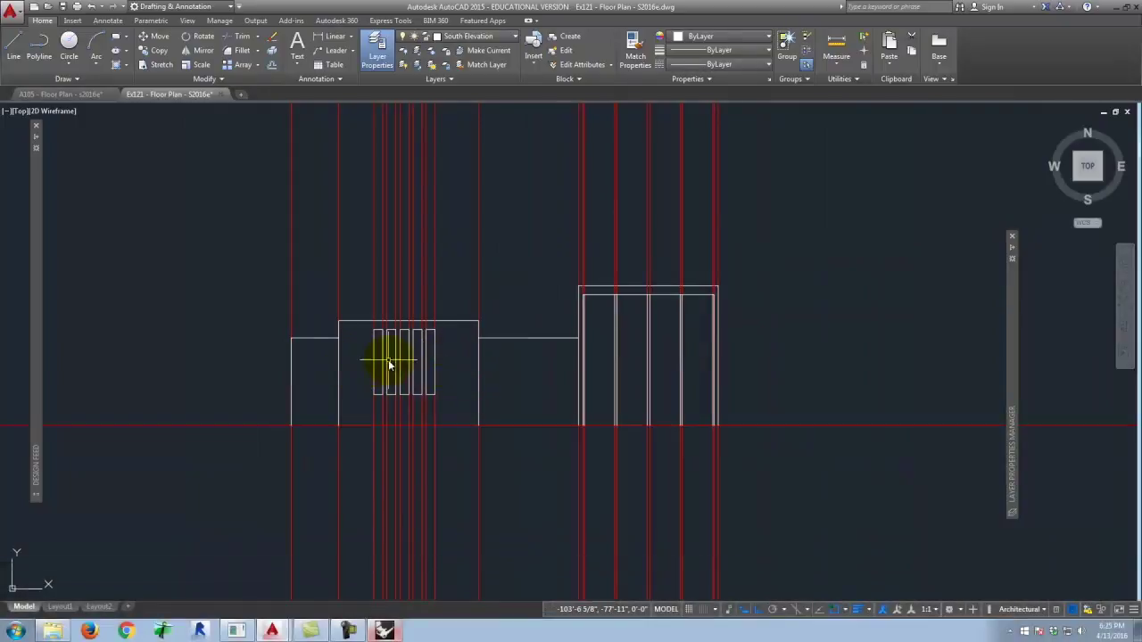
pyautogui.scroll(5, 389, 363)
pyautogui.click(534, 295)
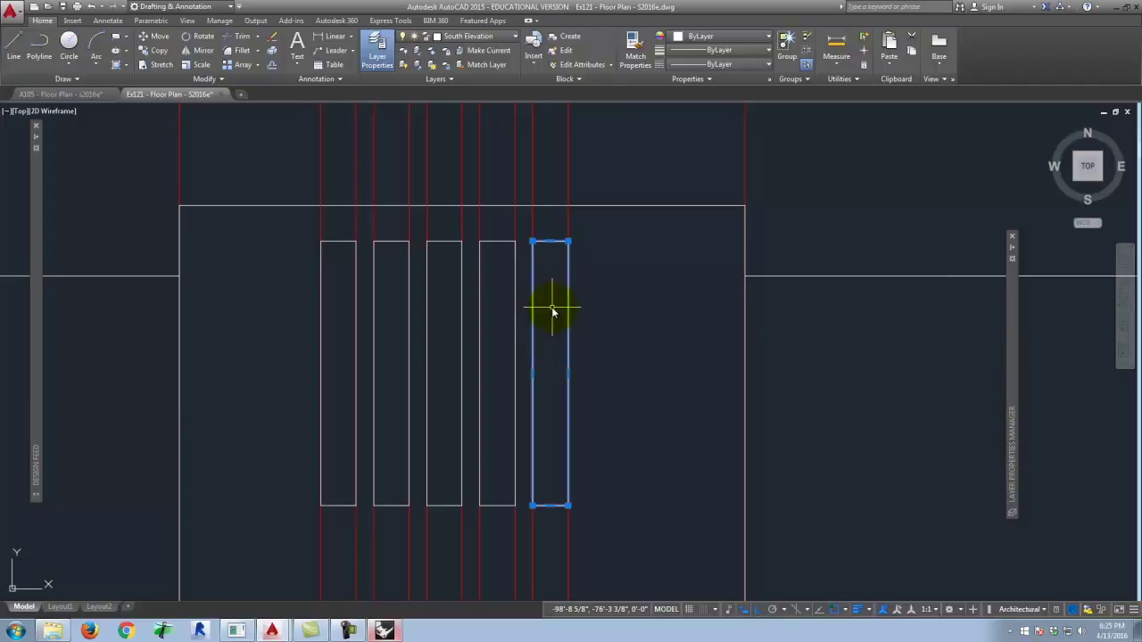
pyautogui.write('o')
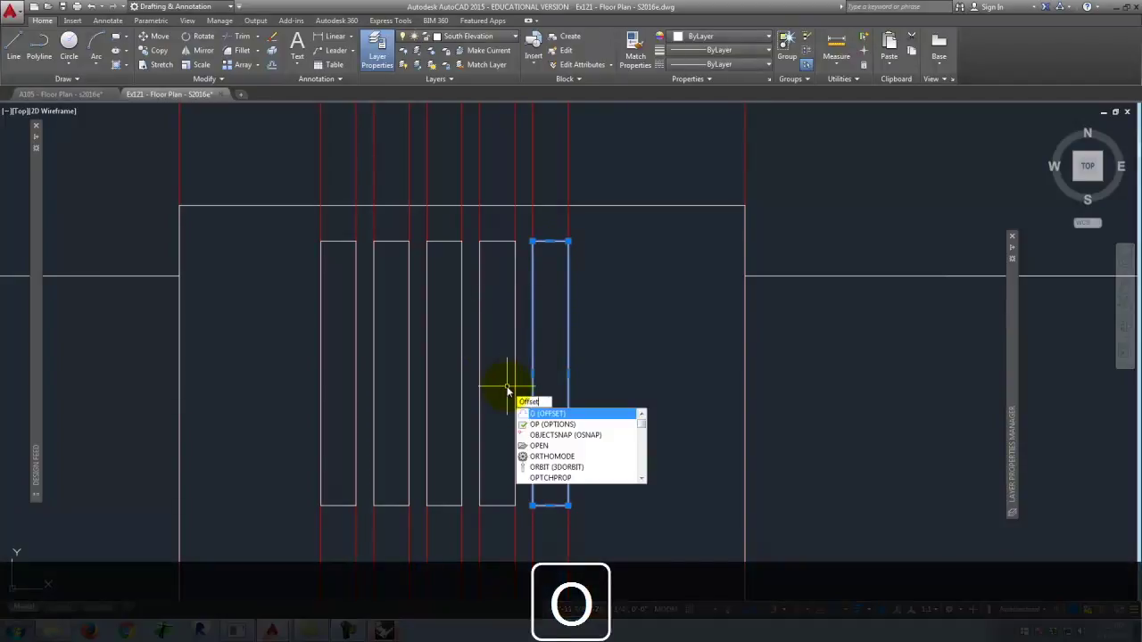
pyautogui.press('Return')
pyautogui.write('2')
pyautogui.press('BackSpace')
pyautogui.write('1.5')
pyautogui.press('Return')
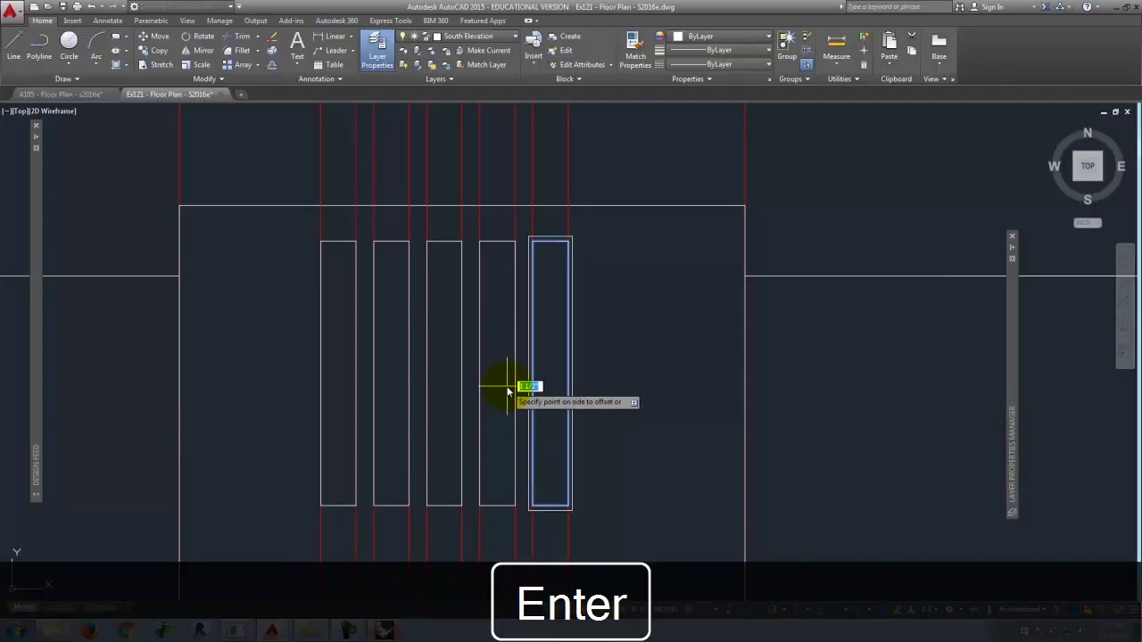
pyautogui.scroll(4, 530, 326)
pyautogui.click(528, 326)
# Offset the other four kitchen window rectangles 1.5 inches inward to give them matching frames
pyautogui.click(446, 236)
pyautogui.click(411, 246)
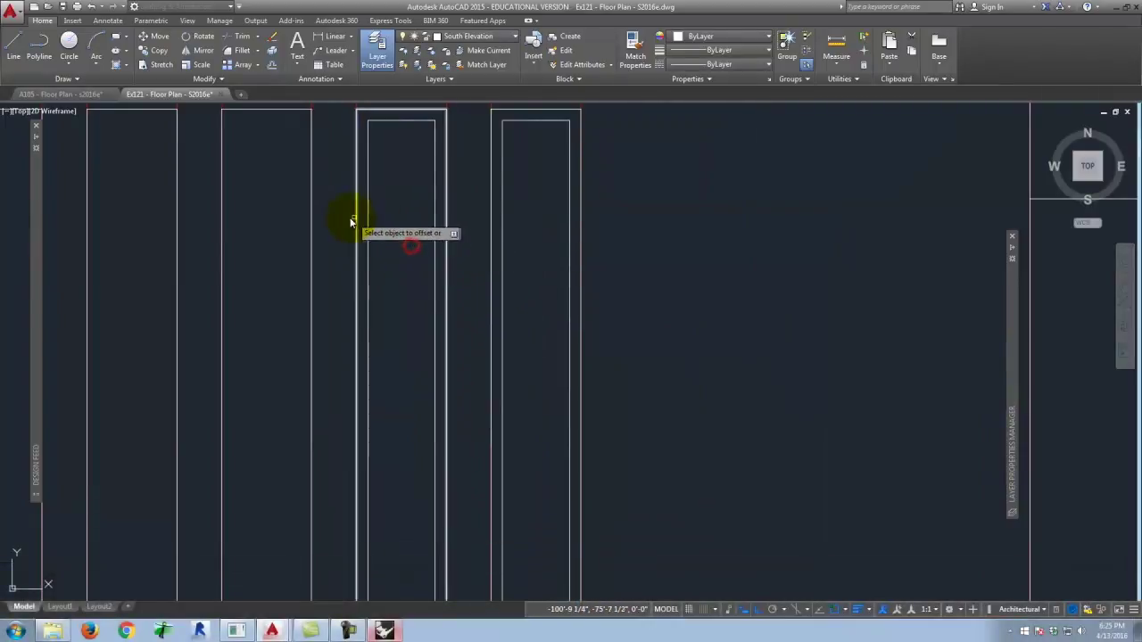
pyautogui.click(312, 221)
pyautogui.click(276, 219)
pyautogui.scroll(-4, 664, 296)
pyautogui.scroll(4, 477, 266)
pyautogui.click(465, 266)
pyautogui.click(446, 264)
pyautogui.click(331, 265)
pyautogui.click(300, 247)
pyautogui.scroll(-4, 301, 247)
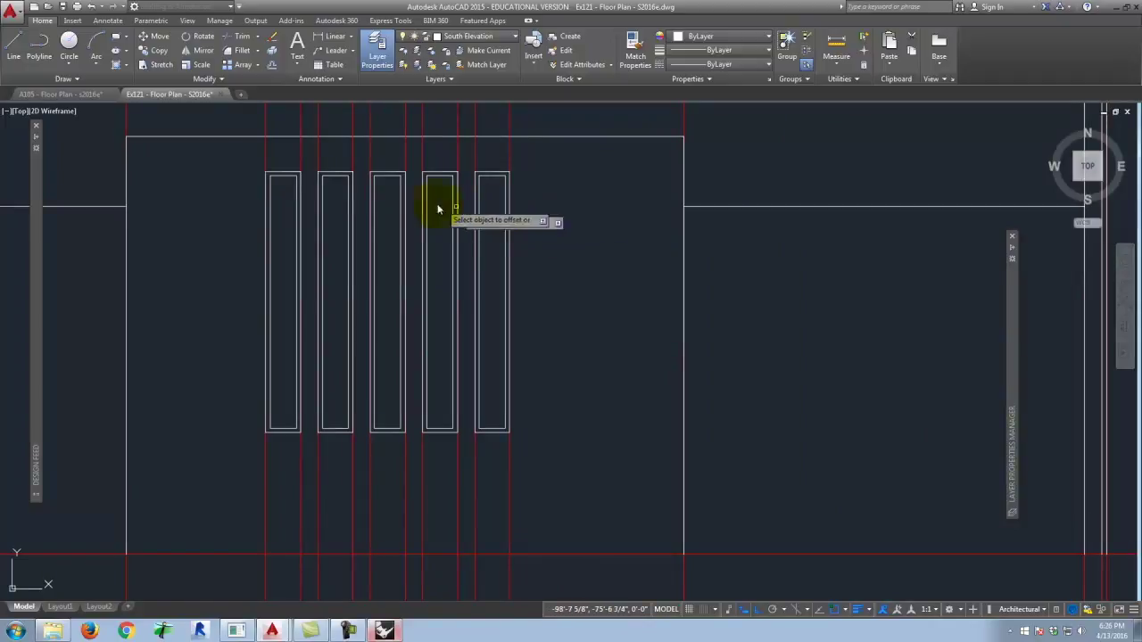
pyautogui.press('Return')
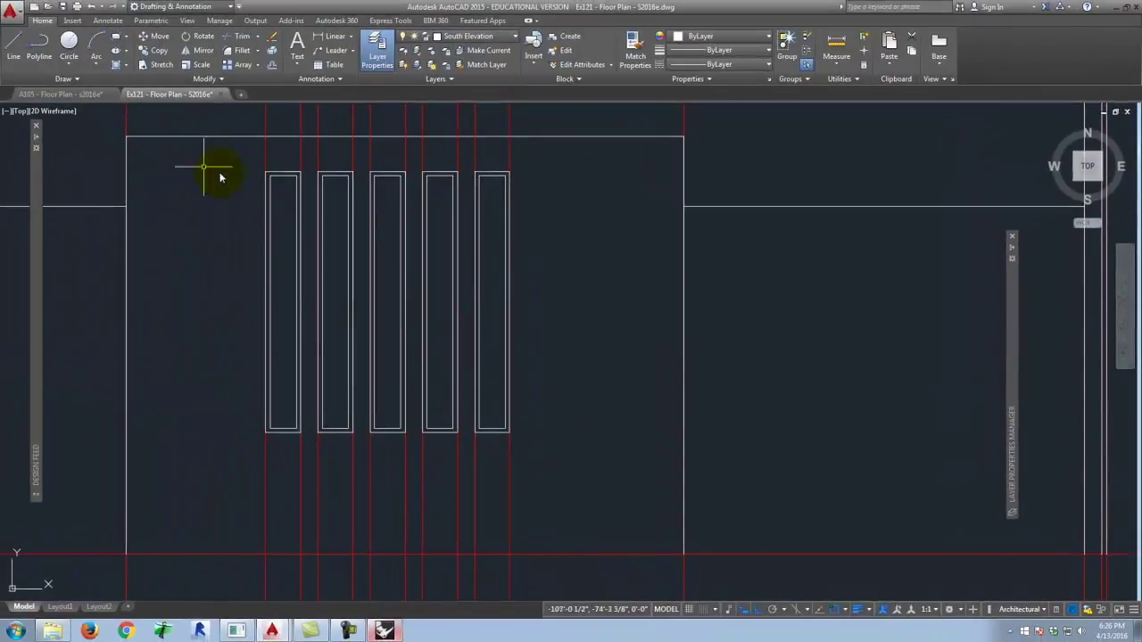
# On the Guides layer, project vertical rays down from both edges of the pier between the two bathroom windows
pyautogui.scroll(-2, 166, 276)
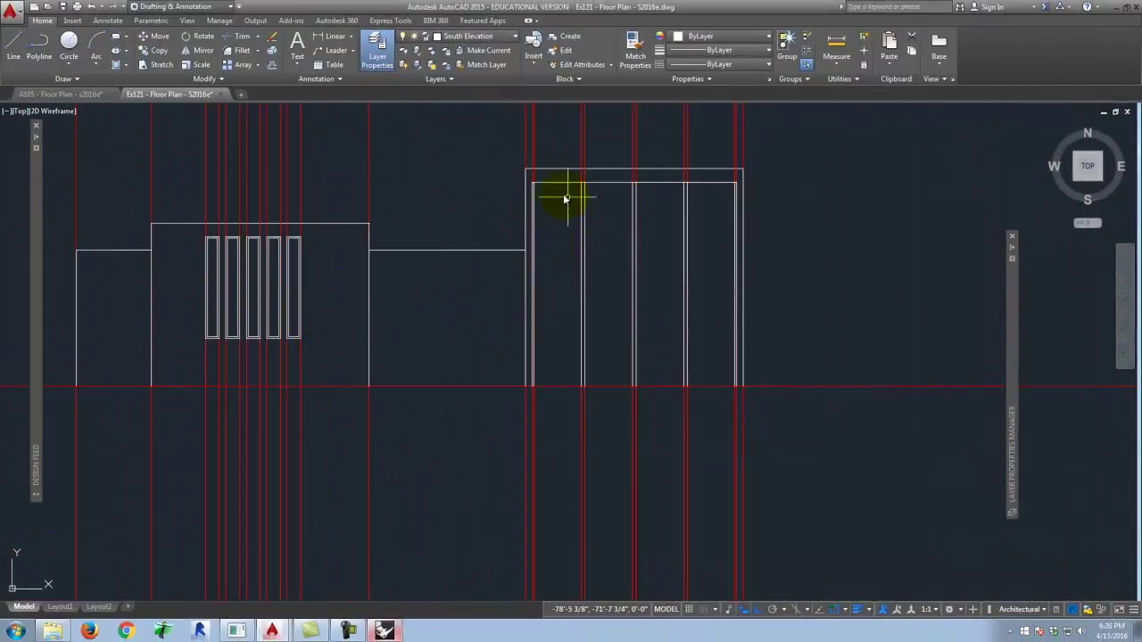
pyautogui.scroll(2, 572, 210)
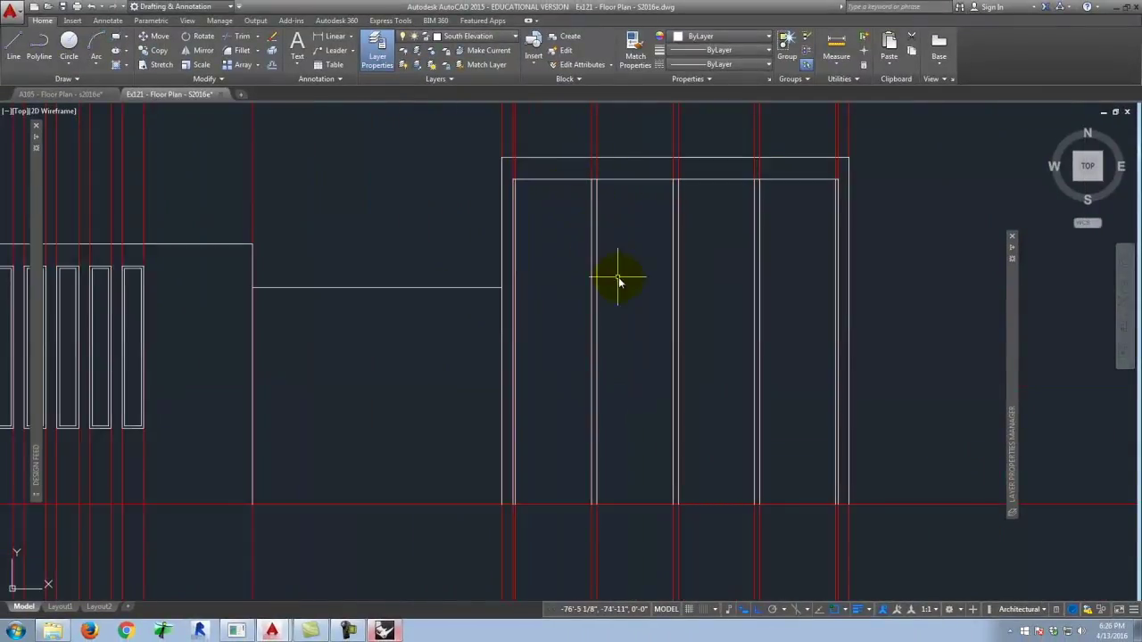
pyautogui.scroll(-2, 811, 328)
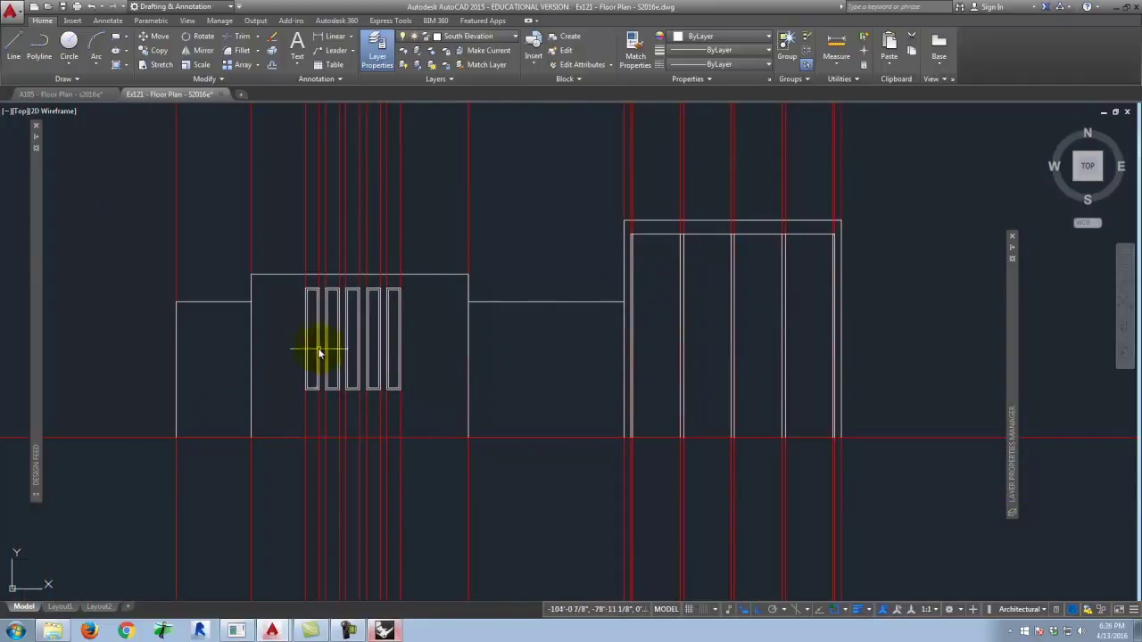
pyautogui.scroll(2, 326, 355)
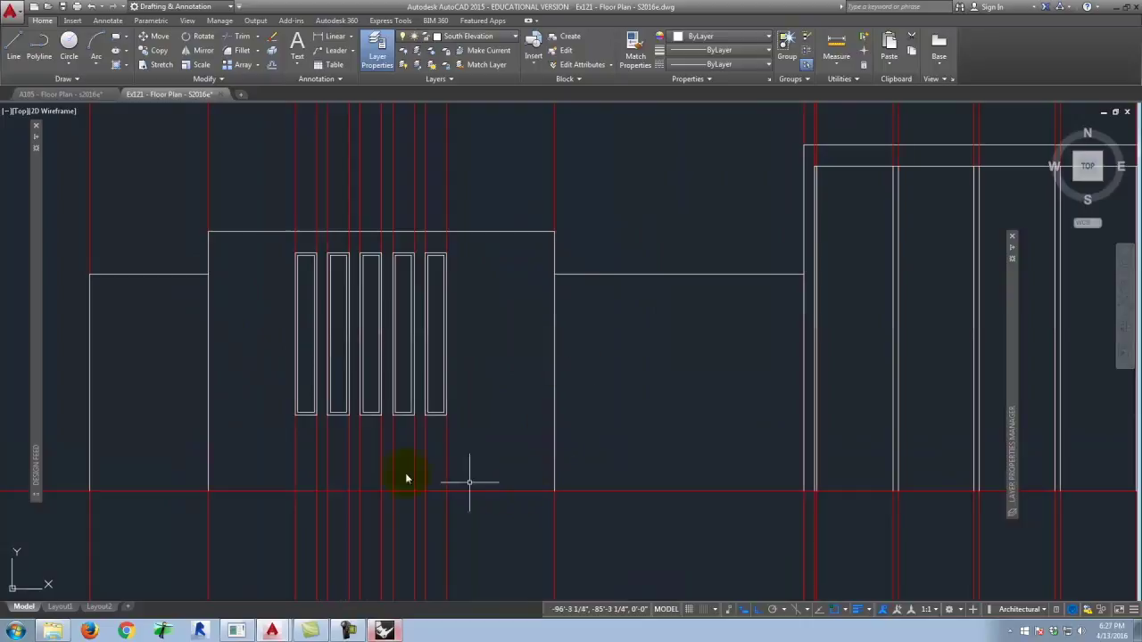
pyautogui.scroll(-5, 505, 369)
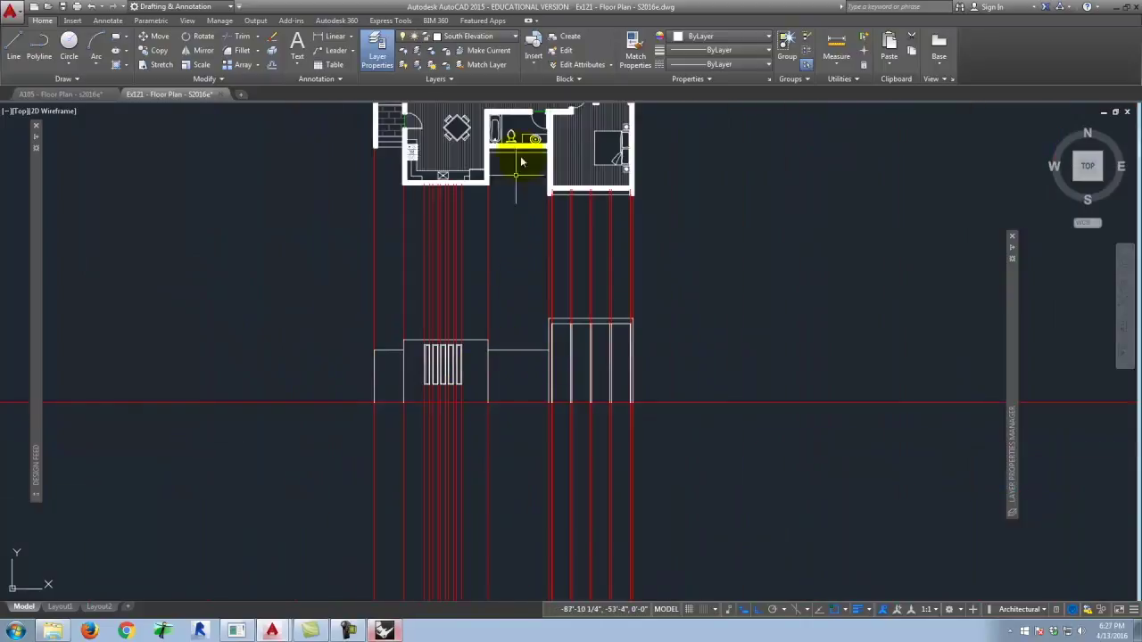
pyautogui.scroll(4, 530, 140)
pyautogui.scroll(4, 497, 198)
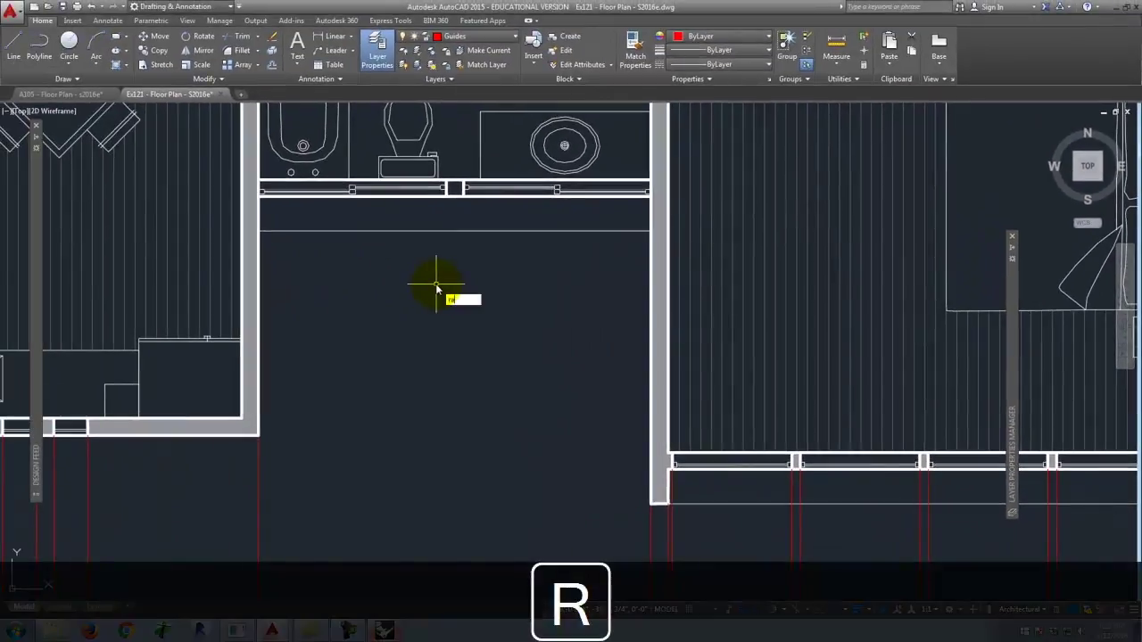
pyautogui.press('Return')
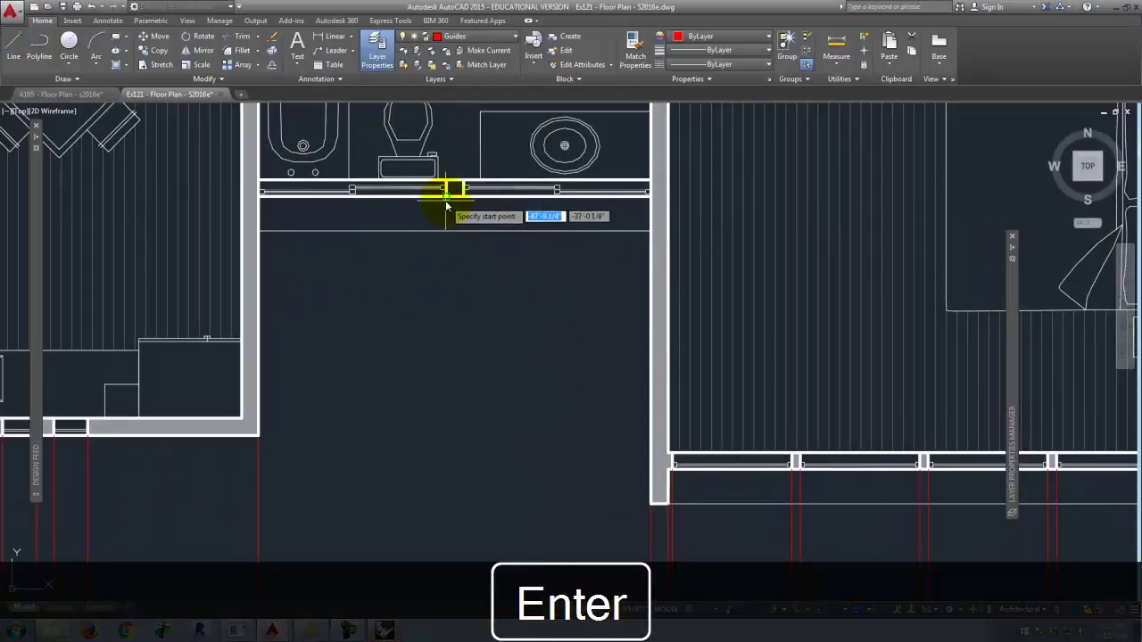
pyautogui.click(446, 194)
pyautogui.click(446, 261)
pyautogui.press('Return')
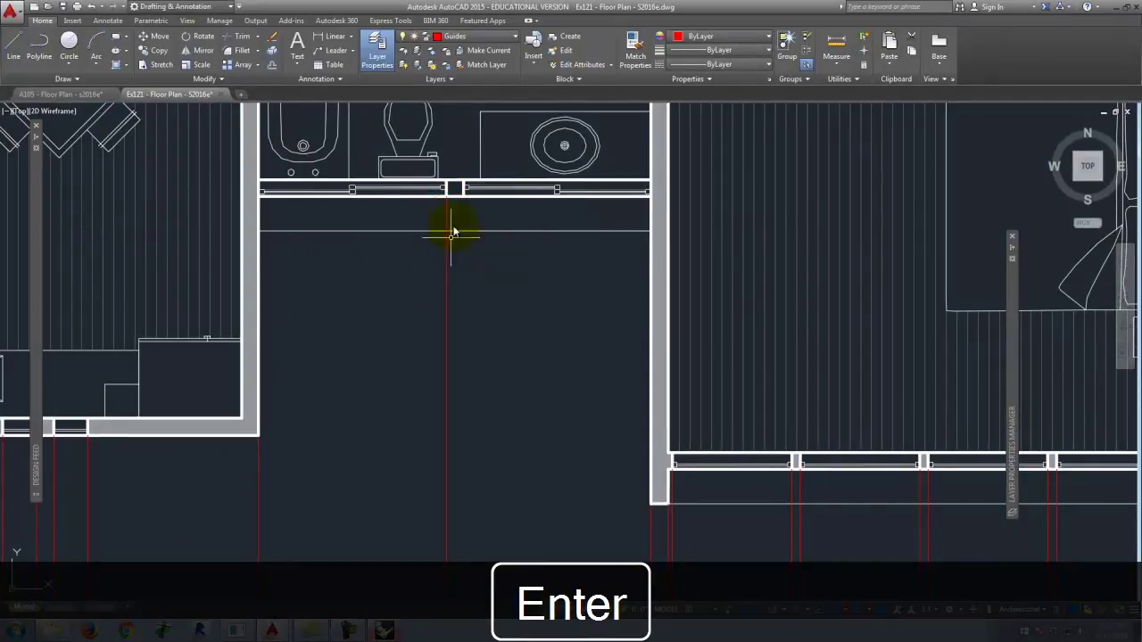
pyautogui.press('Return')
pyautogui.click(463, 205)
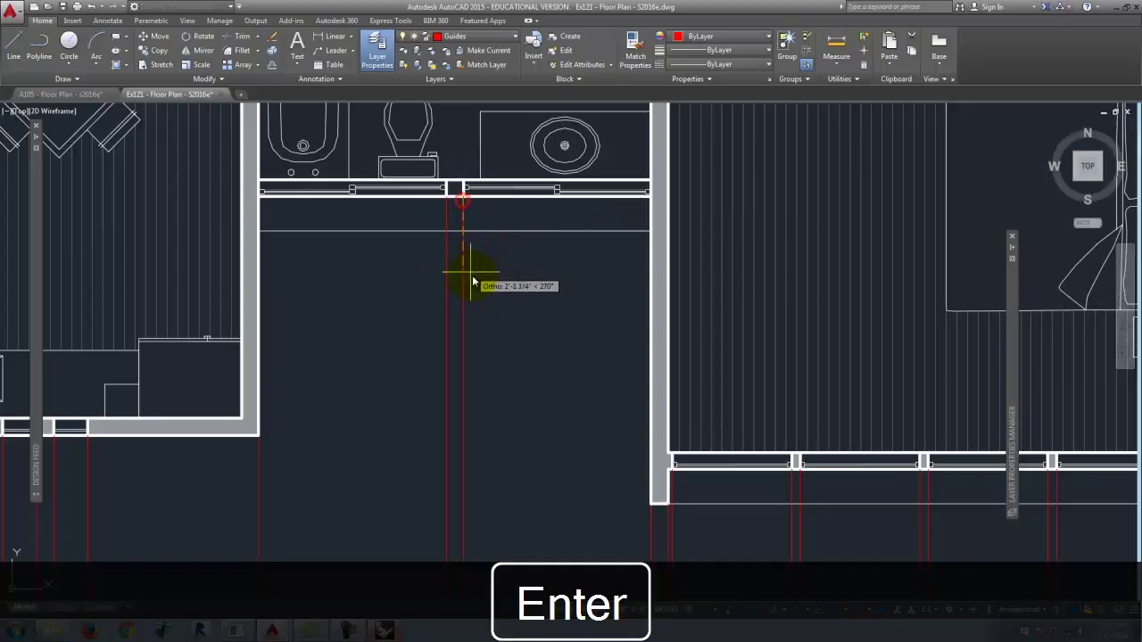
pyautogui.click(466, 273)
pyautogui.press('Return')
# Examine the bathroom's south wall on the floor plan and its pier guides running down to the elevation
pyautogui.scroll(-2, 442, 159)
pyautogui.scroll(-2, 442, 159)
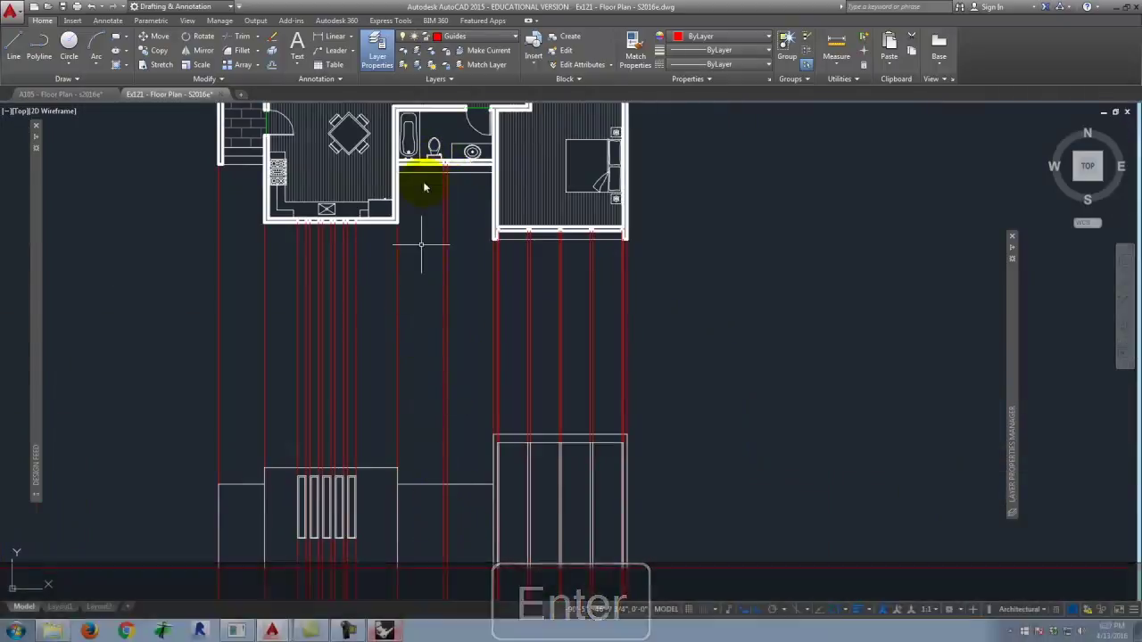
pyautogui.scroll(10, 441, 165)
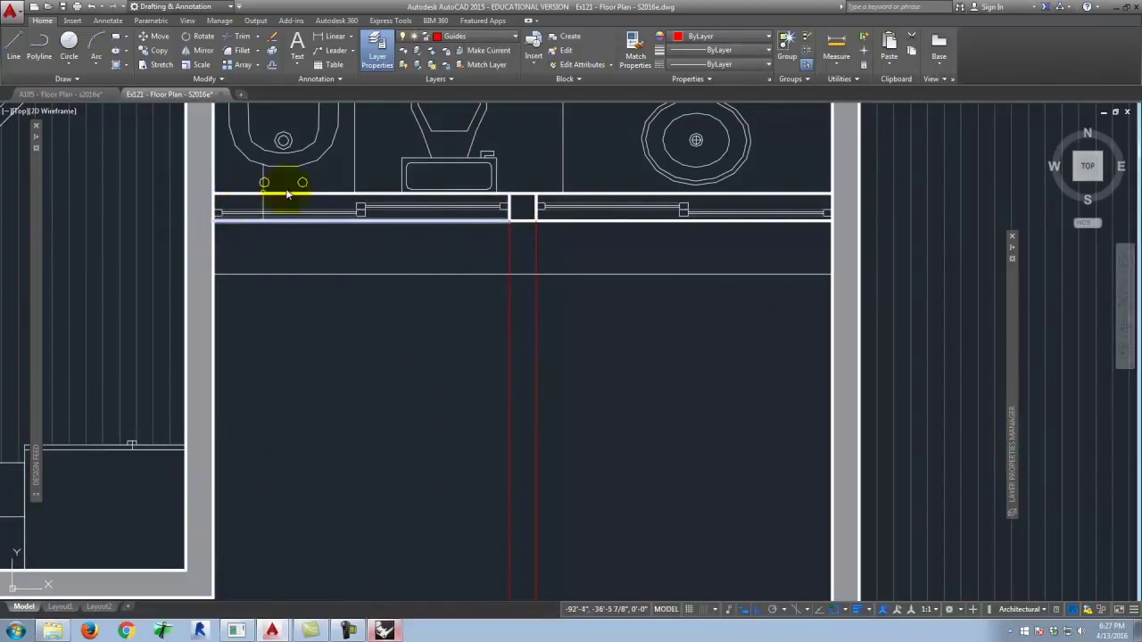
pyautogui.scroll(-6, 324, 184)
pyautogui.scroll(2, 370, 582)
pyautogui.scroll(-2, 365, 416)
pyautogui.scroll(2, 371, 403)
pyautogui.scroll(-2, 407, 458)
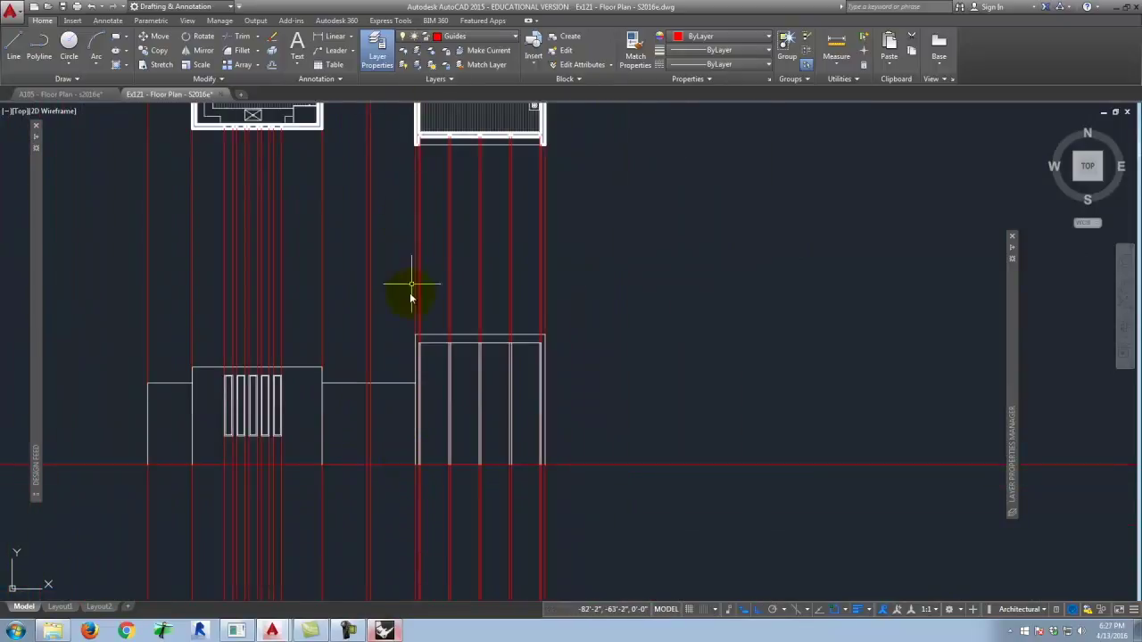
# Mirror the bathtub on the floor plan about a horizontal line through its middle and erase the original
pyautogui.scroll(4, 397, 134)
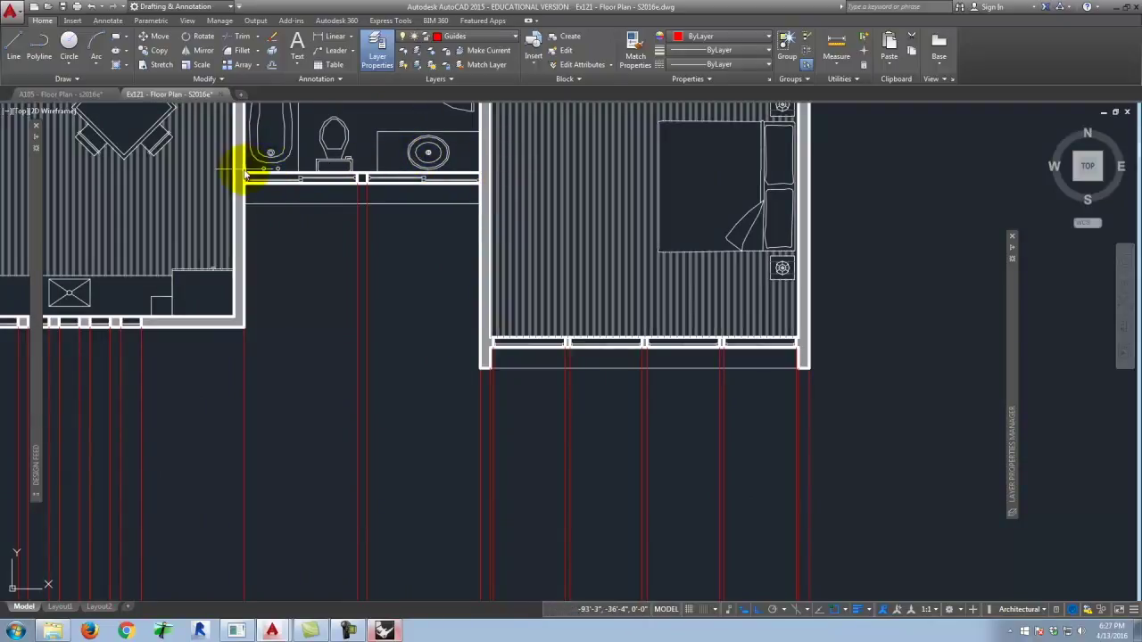
pyautogui.scroll(-4, 395, 267)
pyautogui.scroll(6, 355, 208)
pyautogui.click(326, 191)
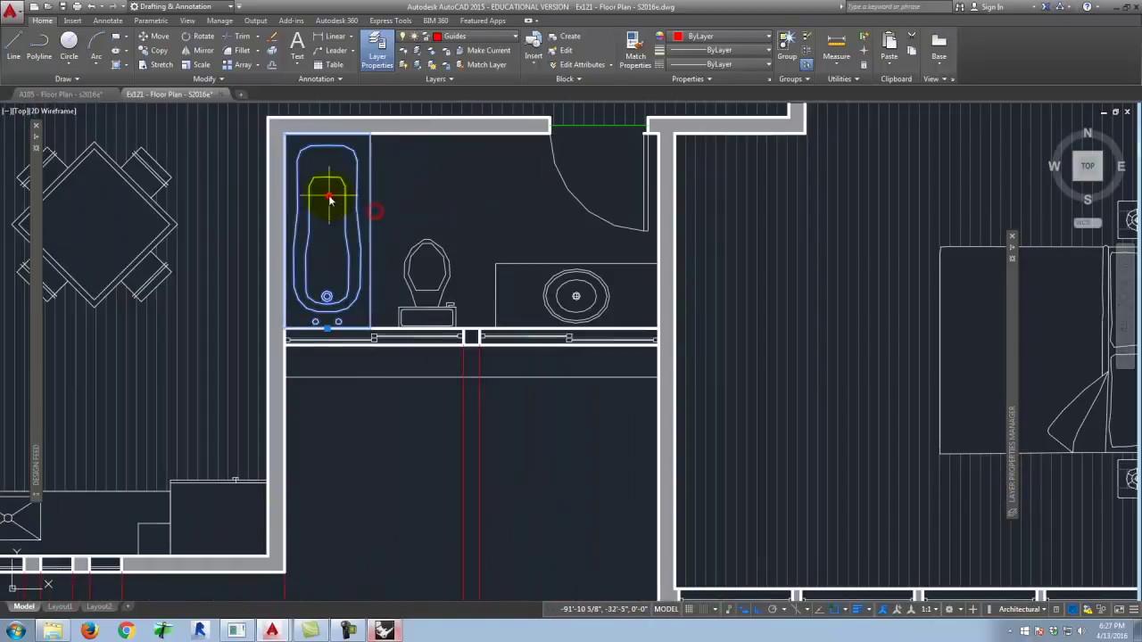
pyautogui.write('m')
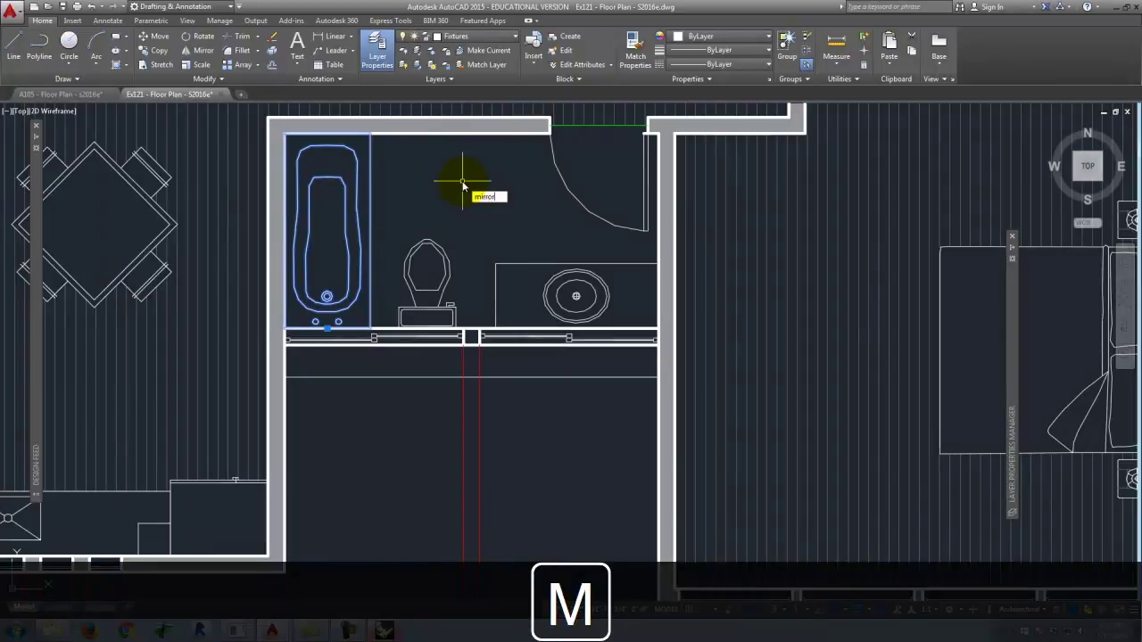
pyautogui.write('irror')
pyautogui.press('Return')
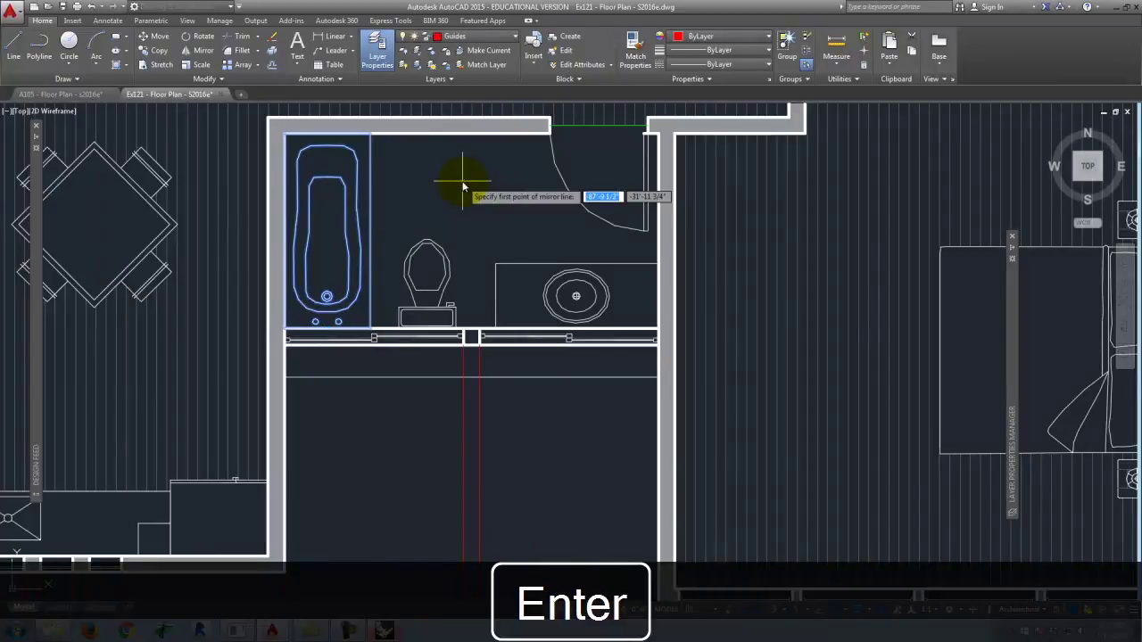
pyautogui.click(370, 233)
pyautogui.click(416, 222)
pyautogui.write('y')
pyautogui.press('Return')
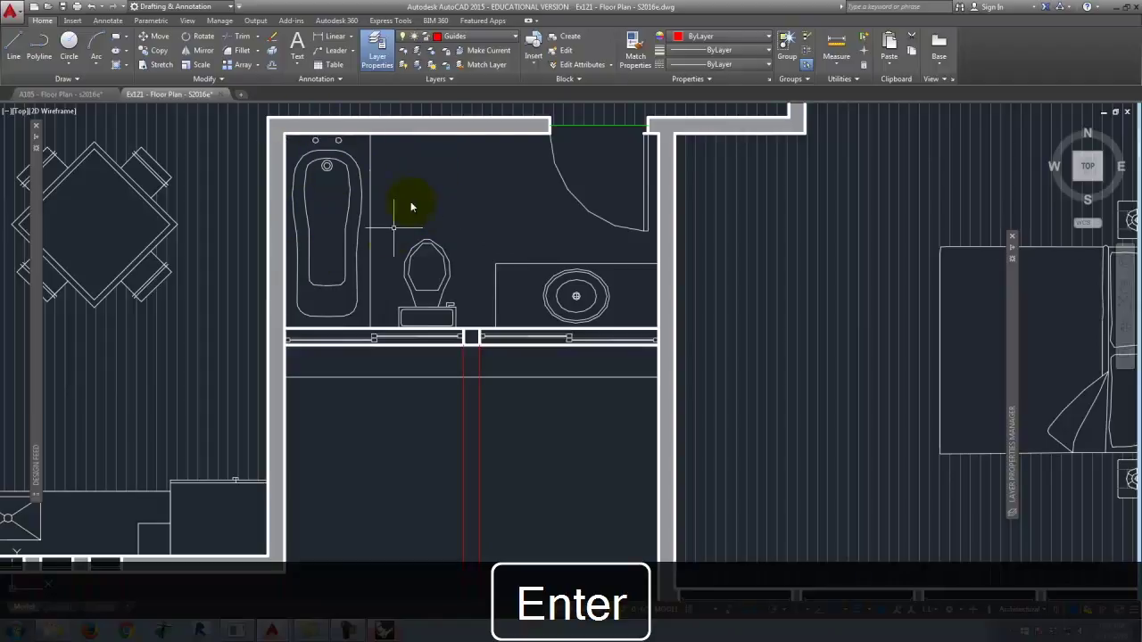
# Draw the west bathroom window's sill line level with the kitchen window bottoms, from the kitchen wall edge to the pier's west guide
pyautogui.scroll(-2, 410, 186)
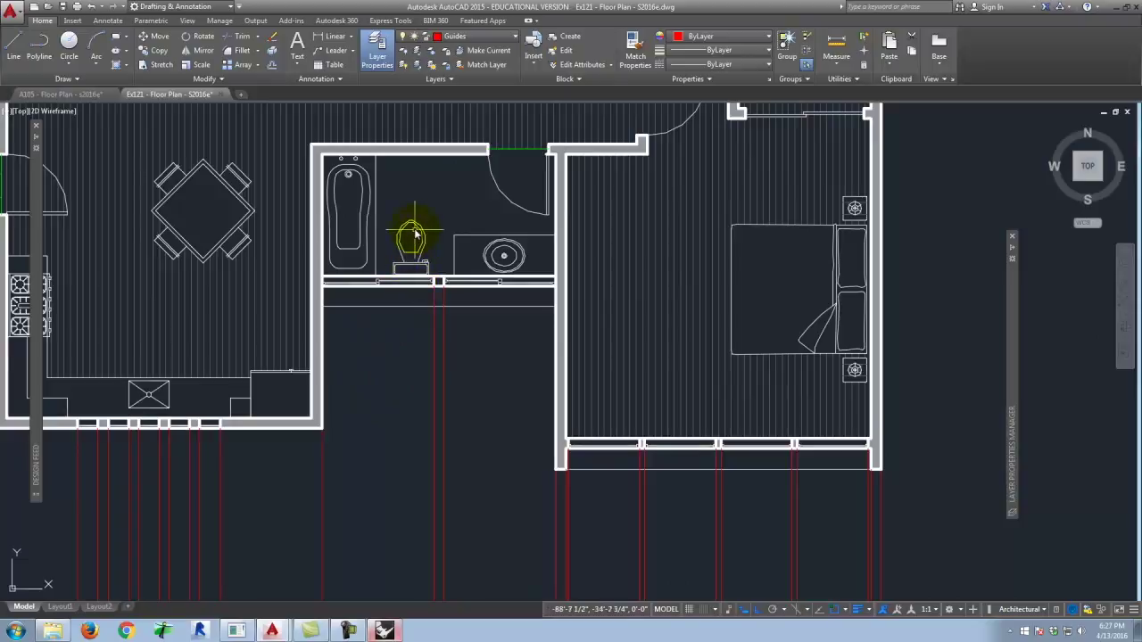
pyautogui.scroll(-4, 407, 232)
pyautogui.scroll(5, 396, 528)
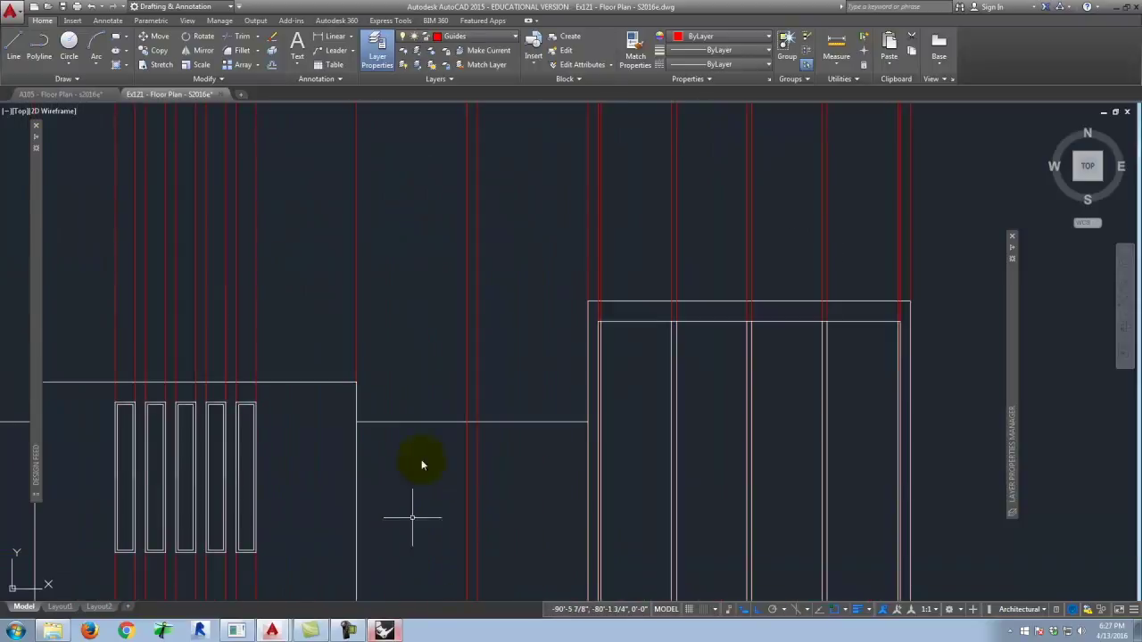
pyautogui.scroll(-3, 420, 464)
pyautogui.scroll(5, 423, 408)
pyautogui.scroll(-2, 432, 297)
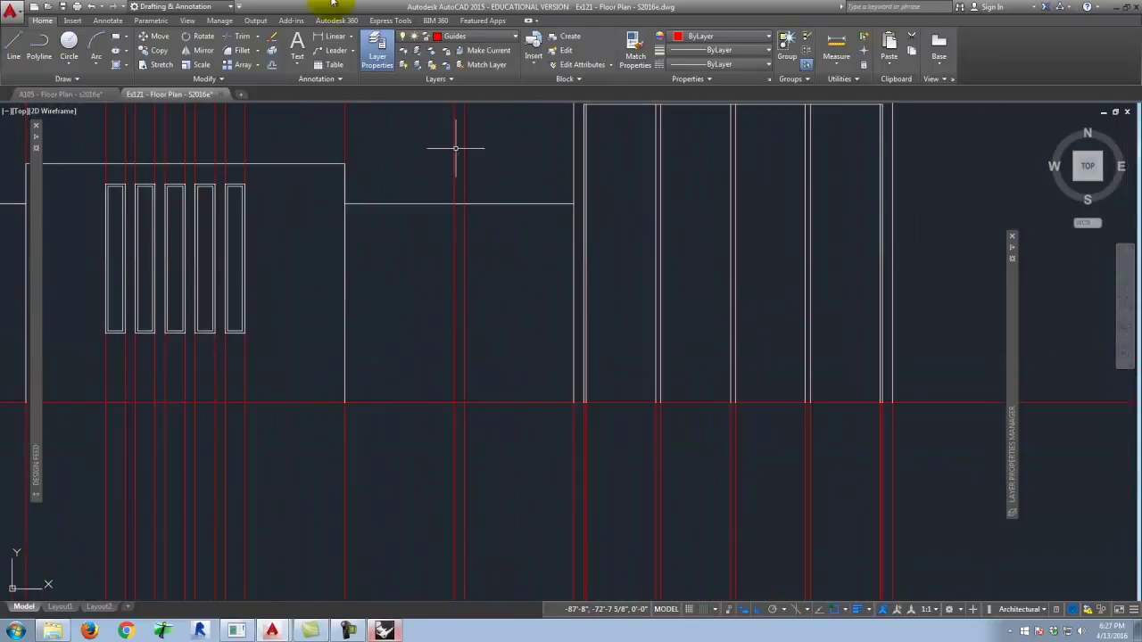
pyautogui.click(13, 46)
pyautogui.scroll(2, 264, 338)
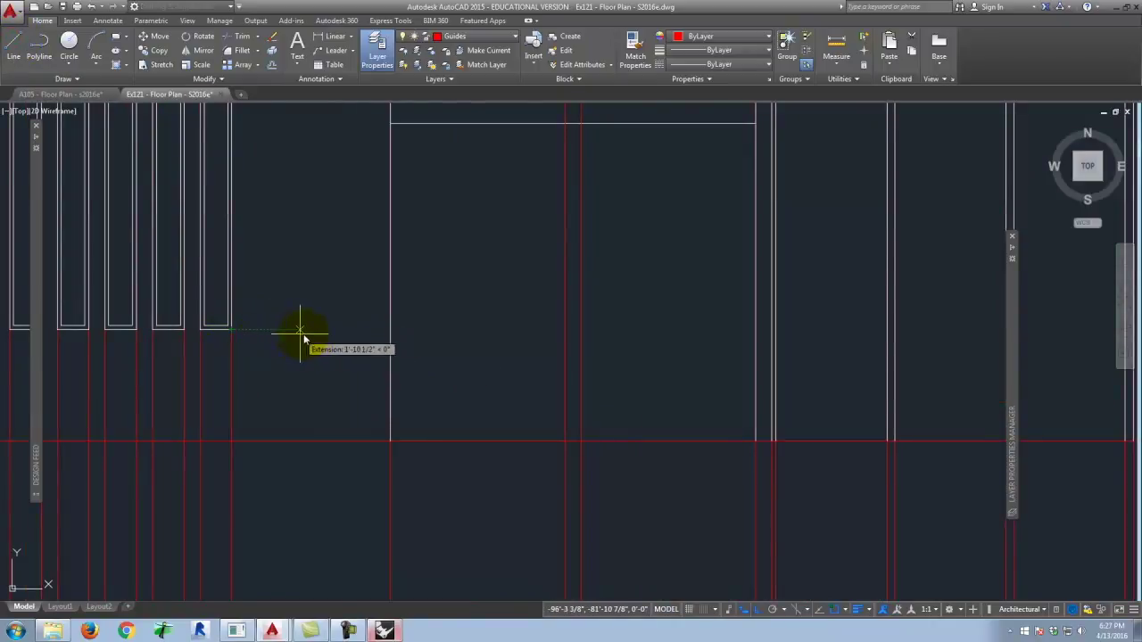
pyautogui.click(393, 334)
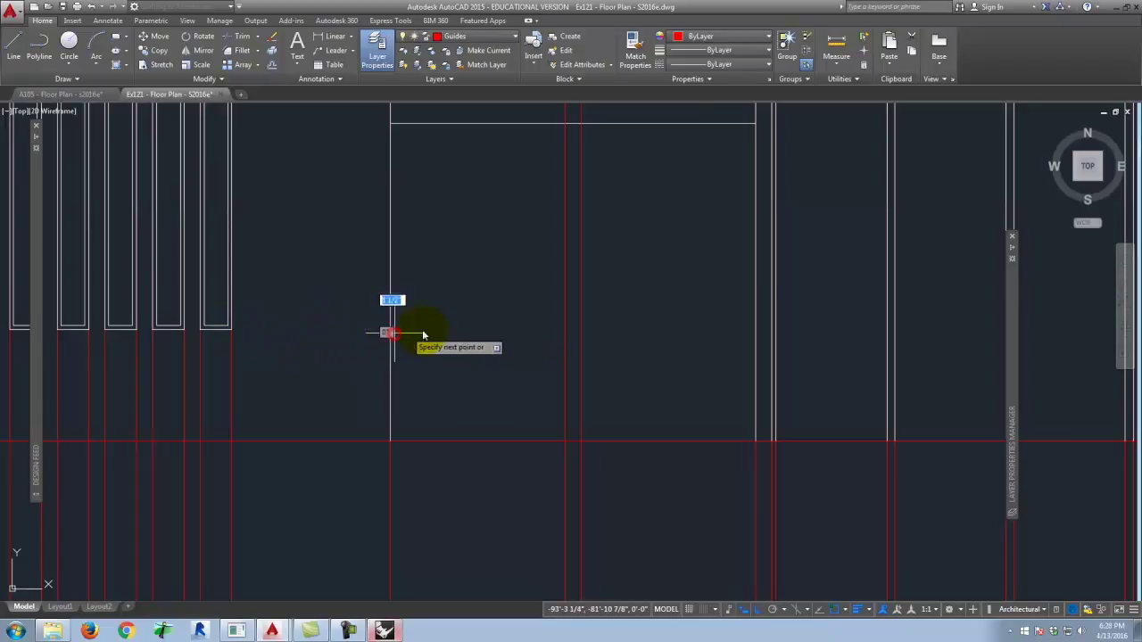
pyautogui.click(564, 334)
pyautogui.press('Return')
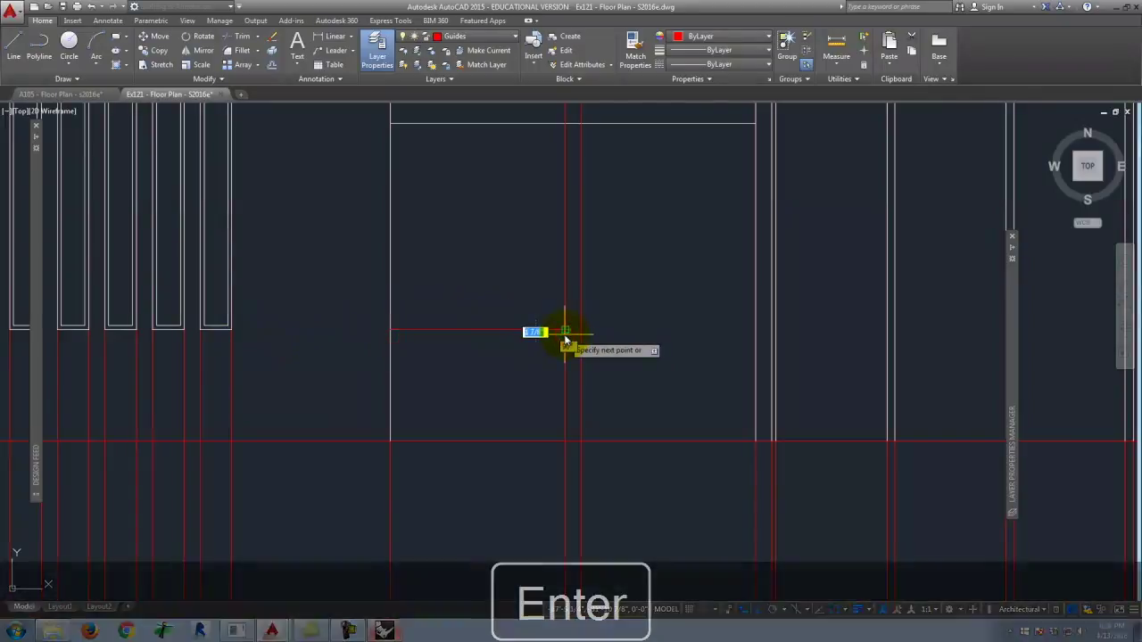
# Move the west bathroom window's sill line to the South Elevation layer
pyautogui.click(504, 349)
pyautogui.click(482, 284)
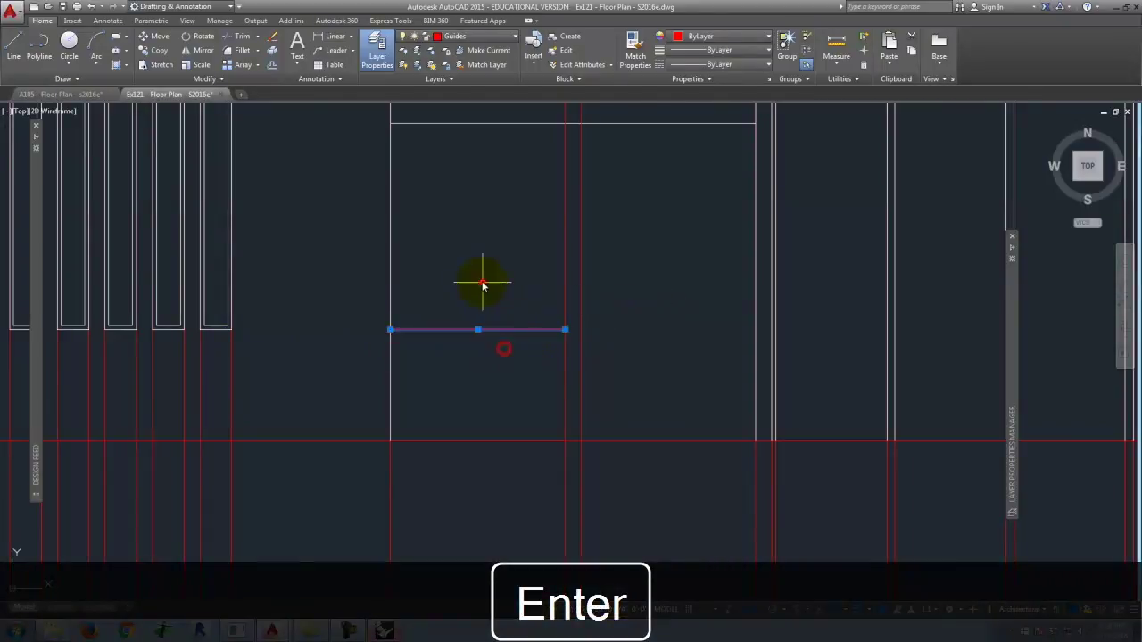
pyautogui.click(474, 38)
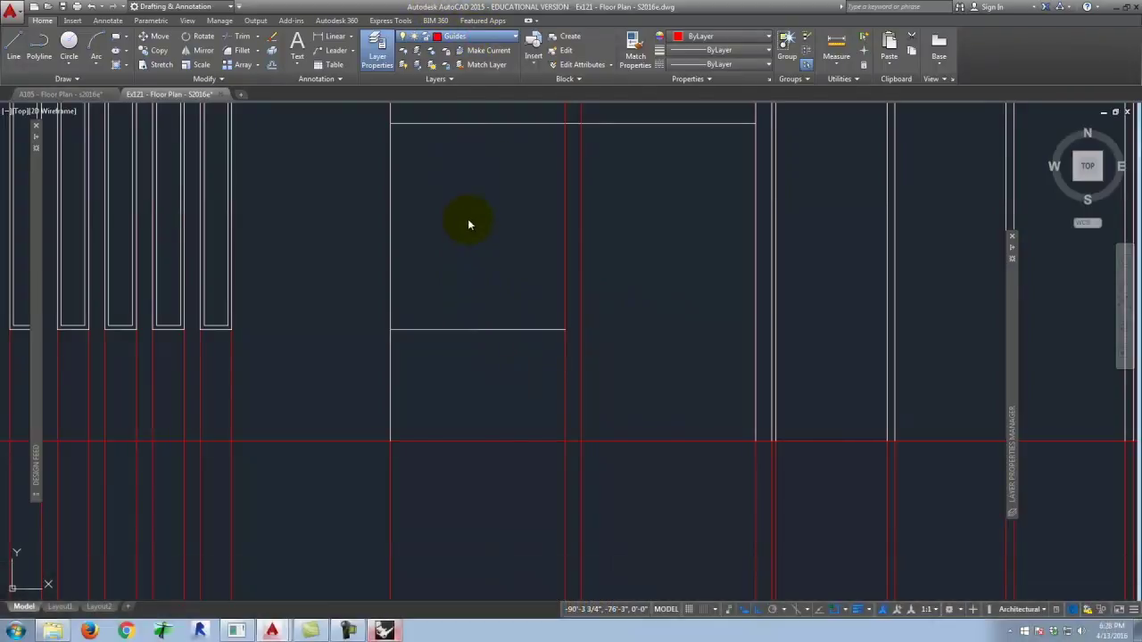
pyautogui.click(468, 221)
pyautogui.press('Escape')
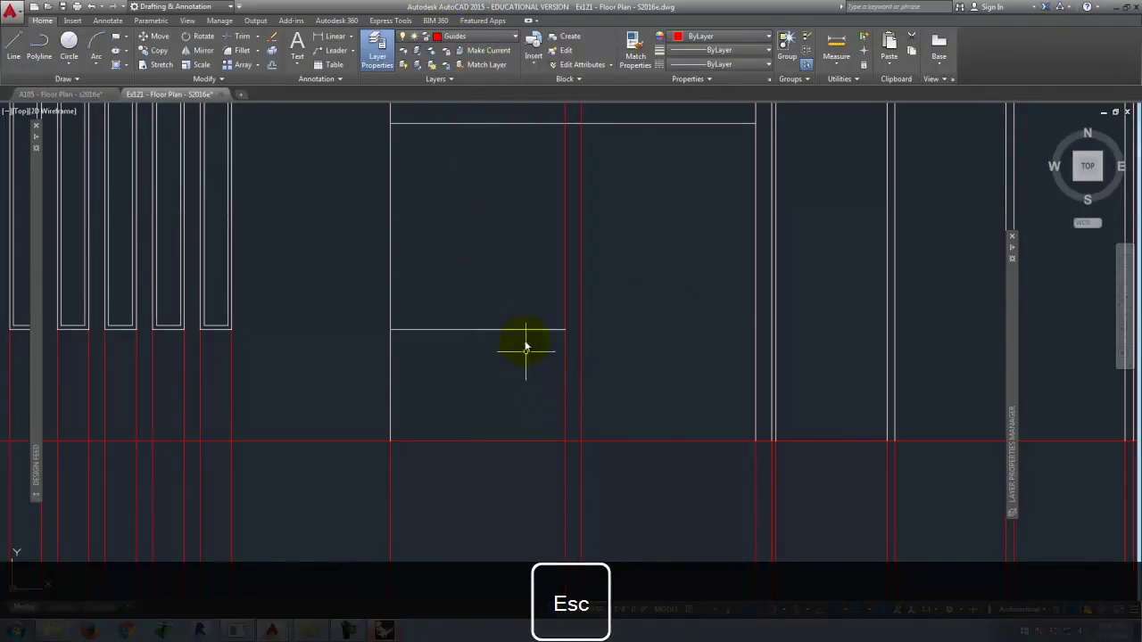
# Draw the east bathroom window's sill line at the same height, from the pier's east guide to the bedroom wall edge
pyautogui.click(489, 330)
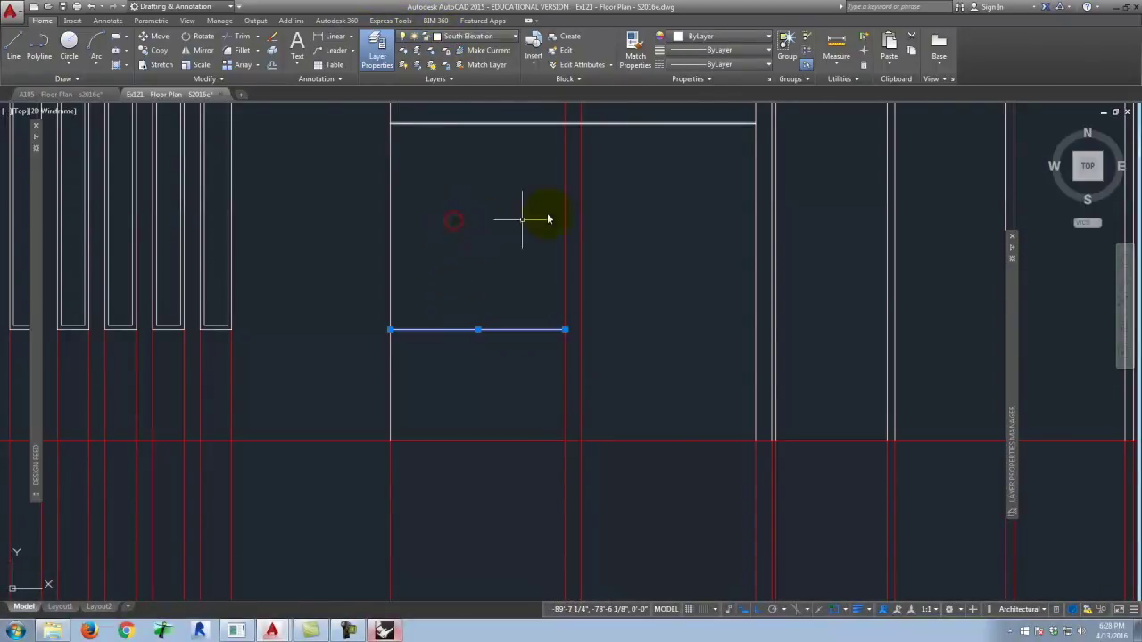
pyautogui.click(20, 46)
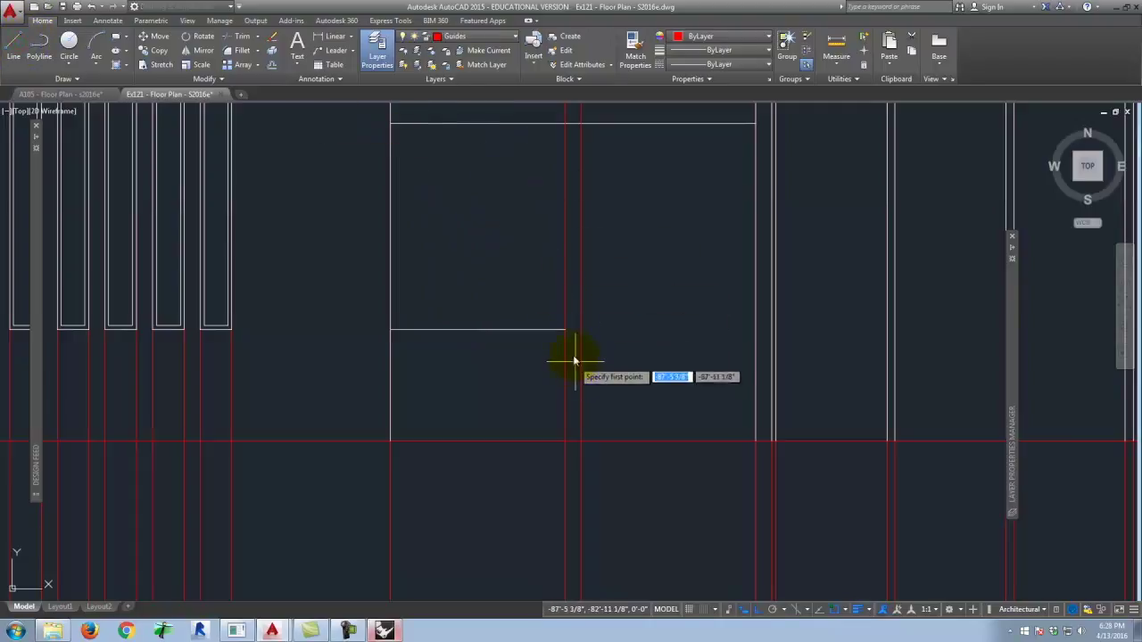
pyautogui.click(581, 329)
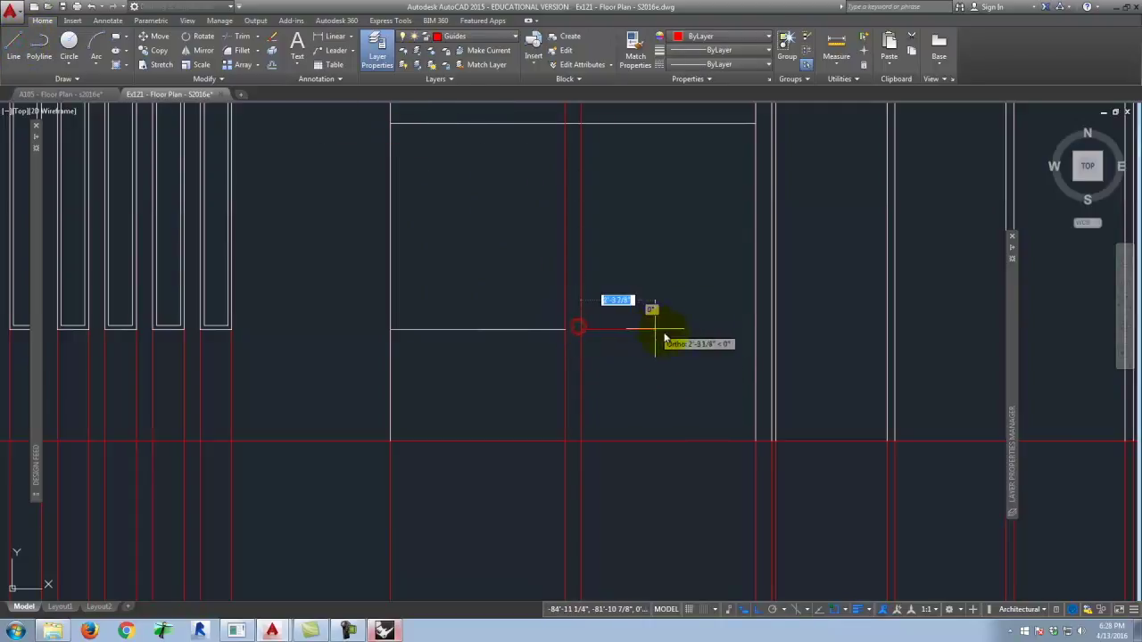
pyautogui.click(755, 330)
pyautogui.press('Return')
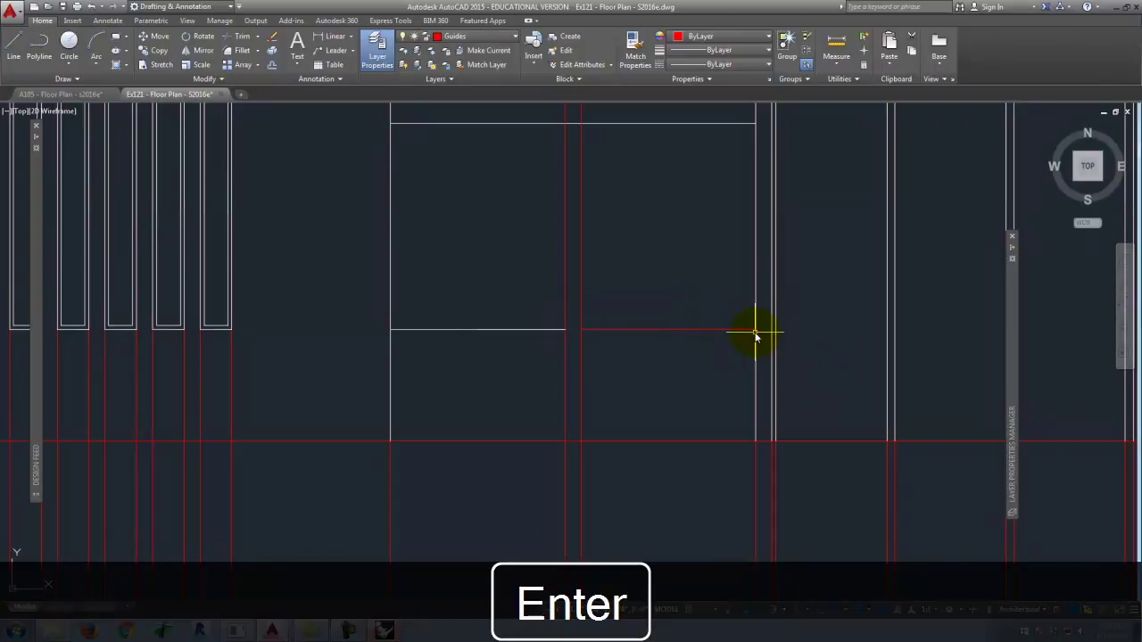
# Move the east bathroom window's sill line to the South Elevation layer and make that layer current
pyautogui.click(720, 361)
pyautogui.click(695, 287)
pyautogui.click(479, 36)
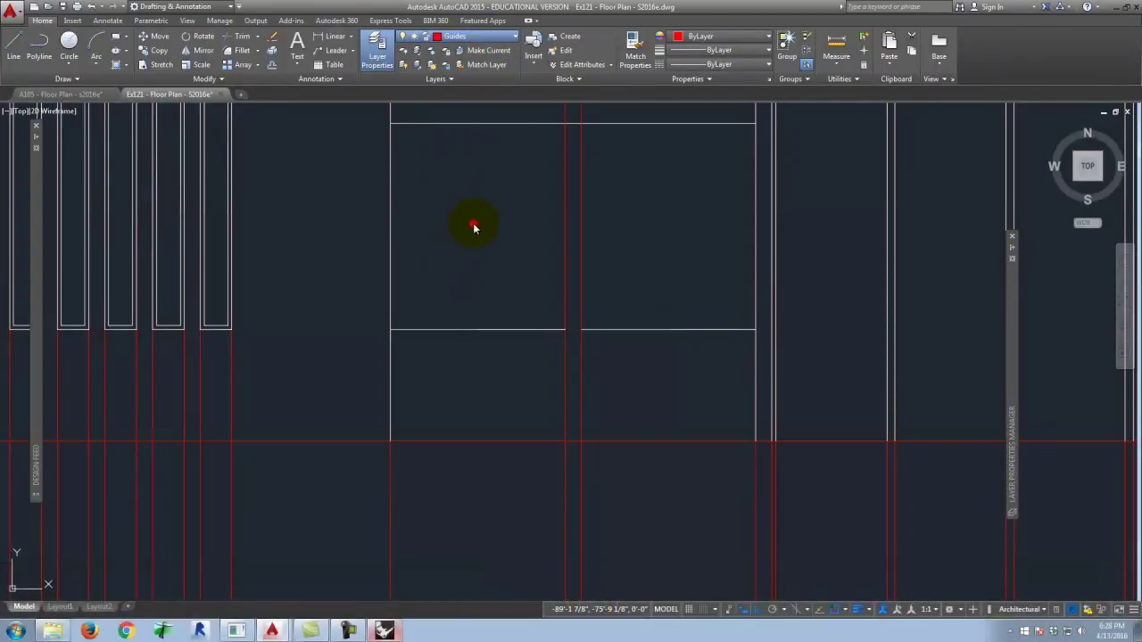
pyautogui.click(474, 227)
pyautogui.press('Escape')
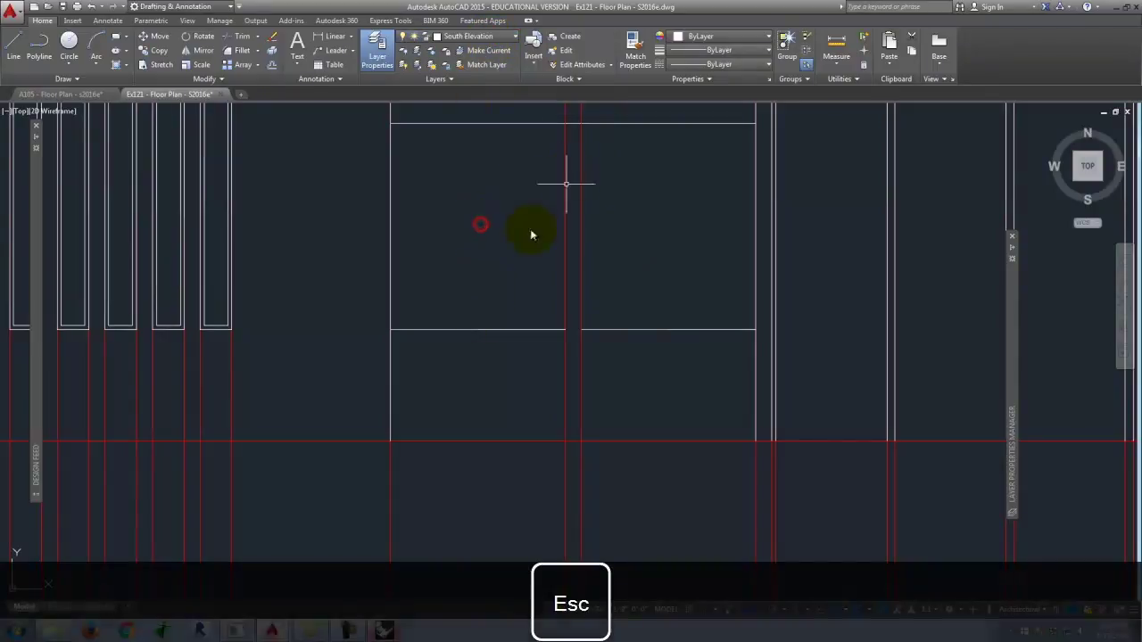
# Offset the top line of the bathroom wall 1' downward to form the head line of the windows
pyautogui.scroll(-4, 571, 179)
pyautogui.scroll(4, 482, 268)
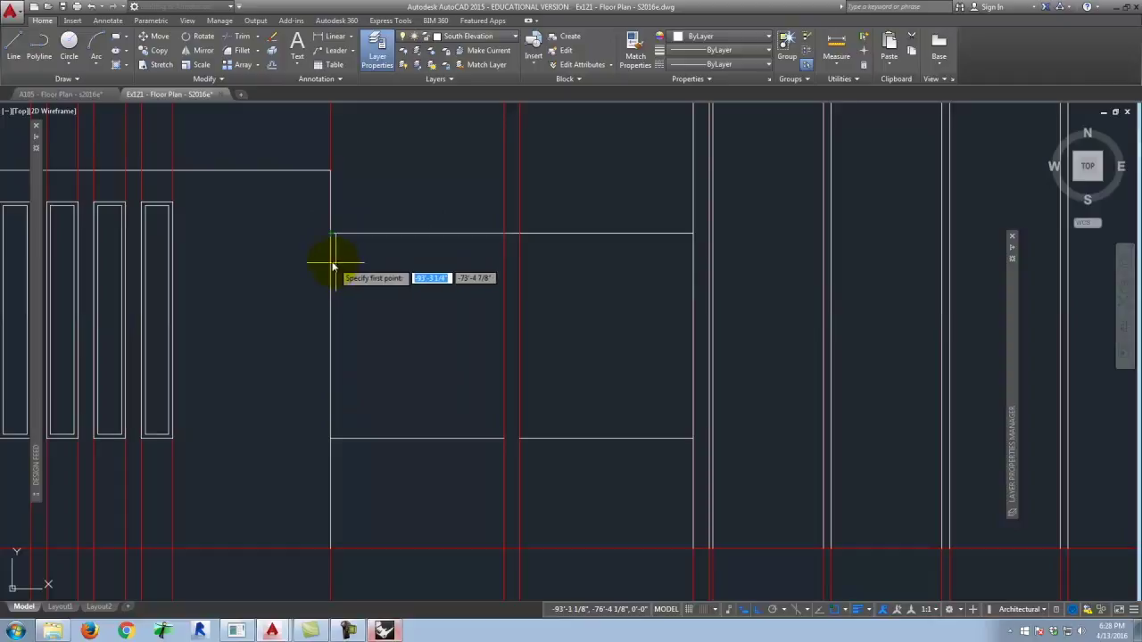
pyautogui.press('Escape')
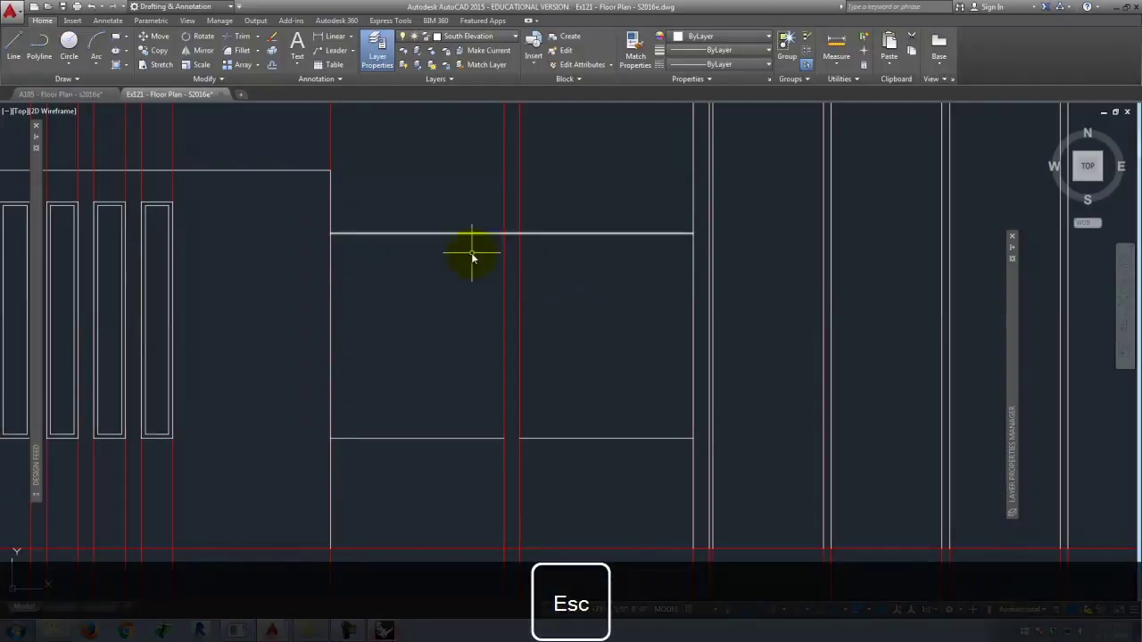
pyautogui.click(464, 234)
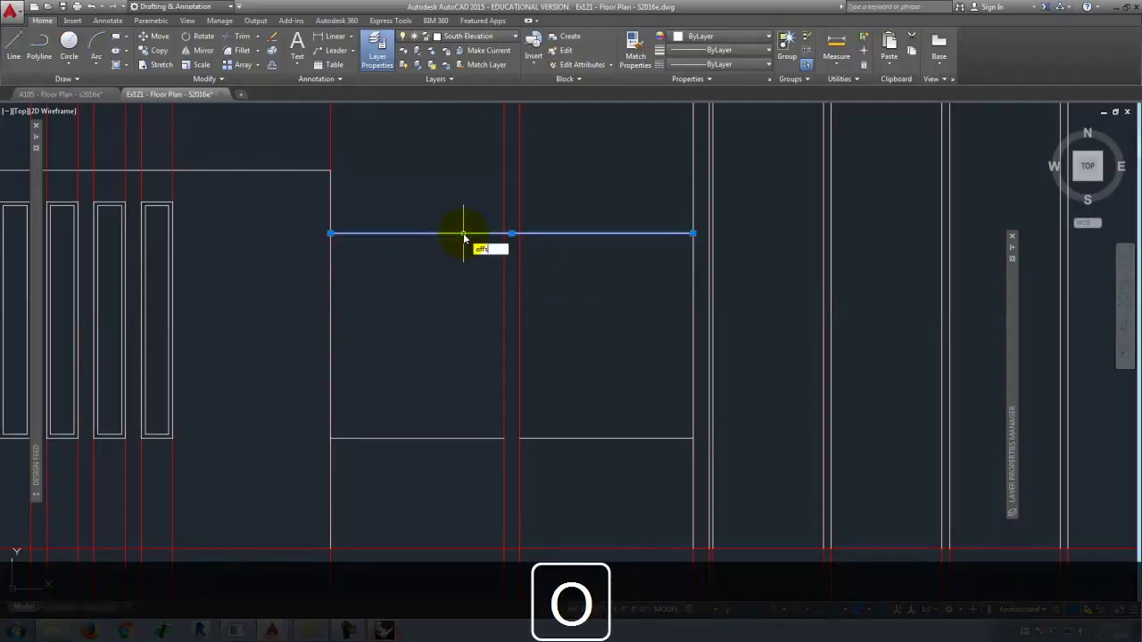
pyautogui.press('Return')
pyautogui.write('1')
pyautogui.press('Return')
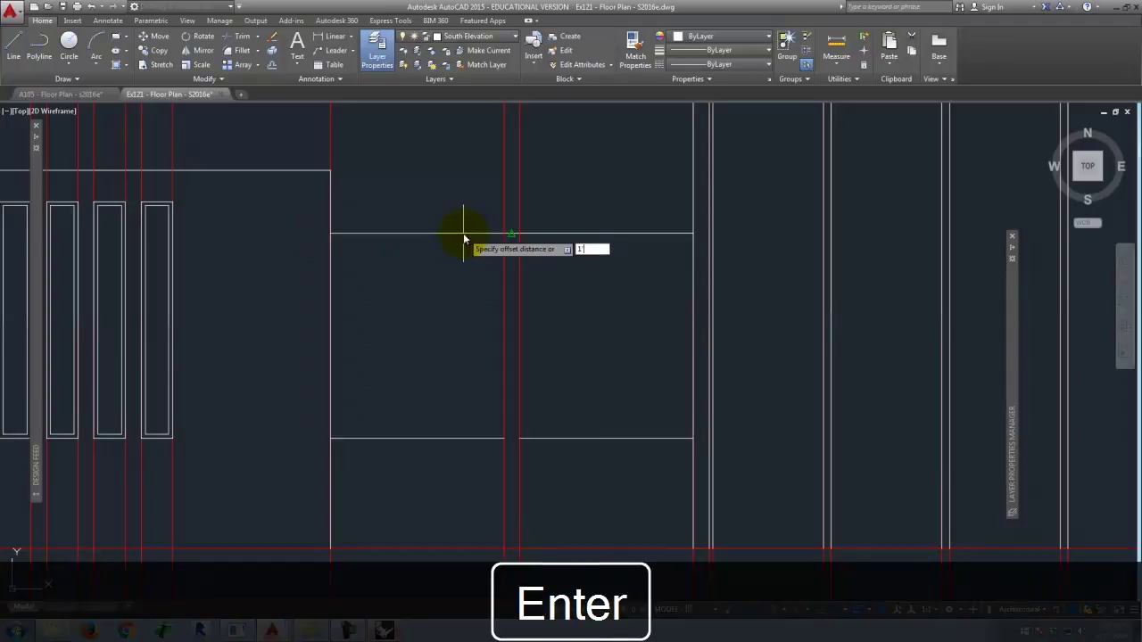
pyautogui.click(462, 234)
pyautogui.click(461, 326)
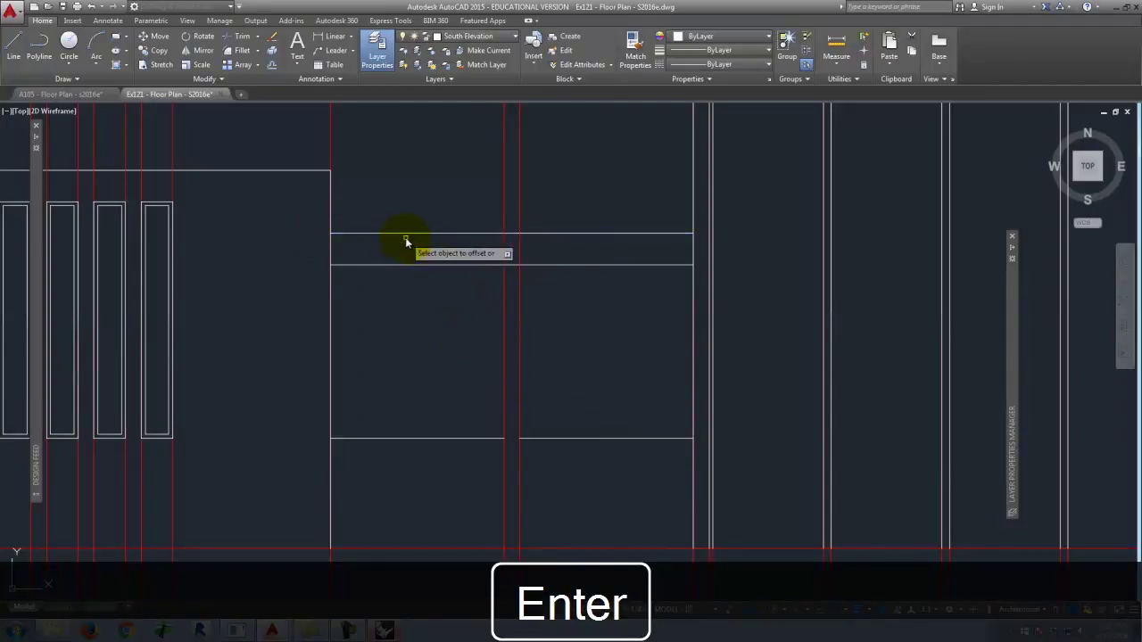
# Draw vertical lines along both pier guides from the window head line down to the sill lines
pyautogui.click(15, 44)
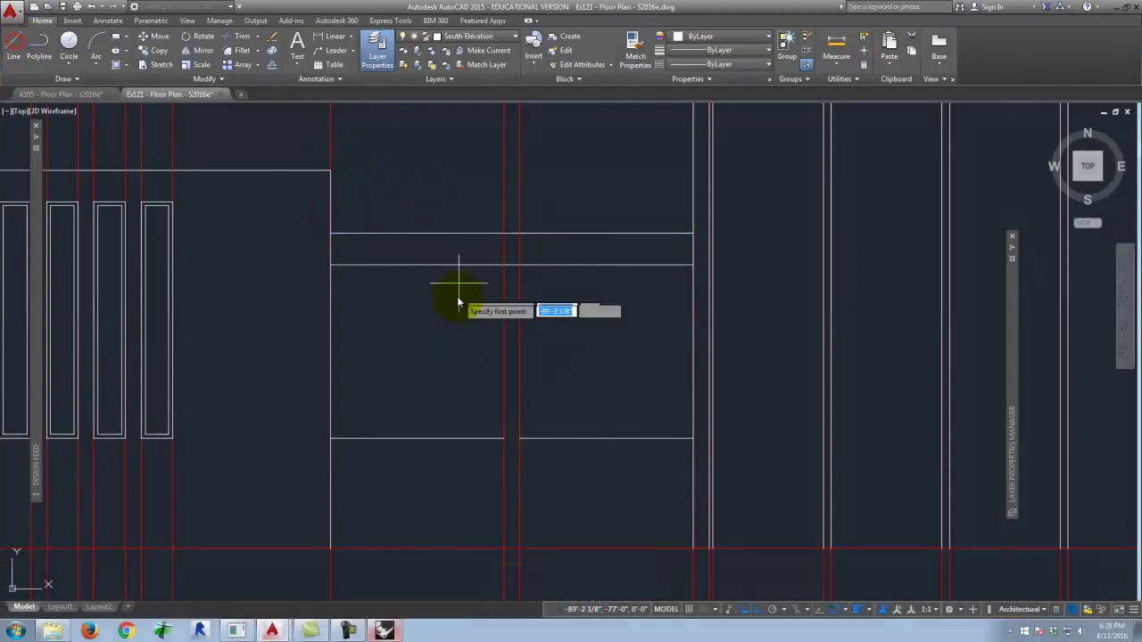
pyautogui.click(504, 262)
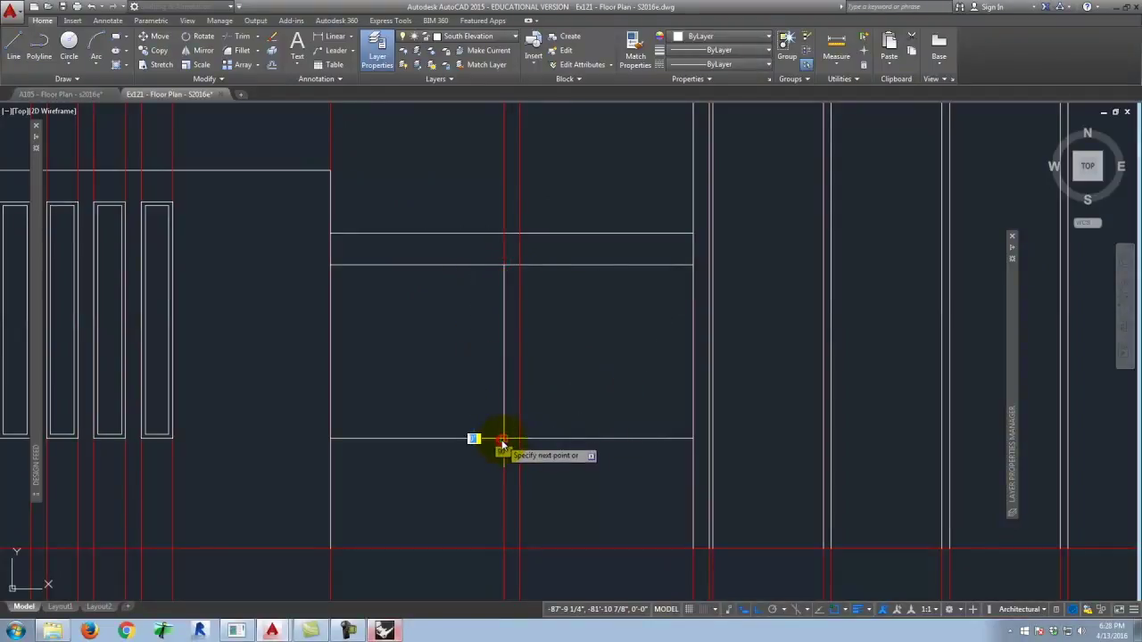
pyautogui.click(503, 438)
pyautogui.press('Return')
pyautogui.press('Return')
pyautogui.click(519, 265)
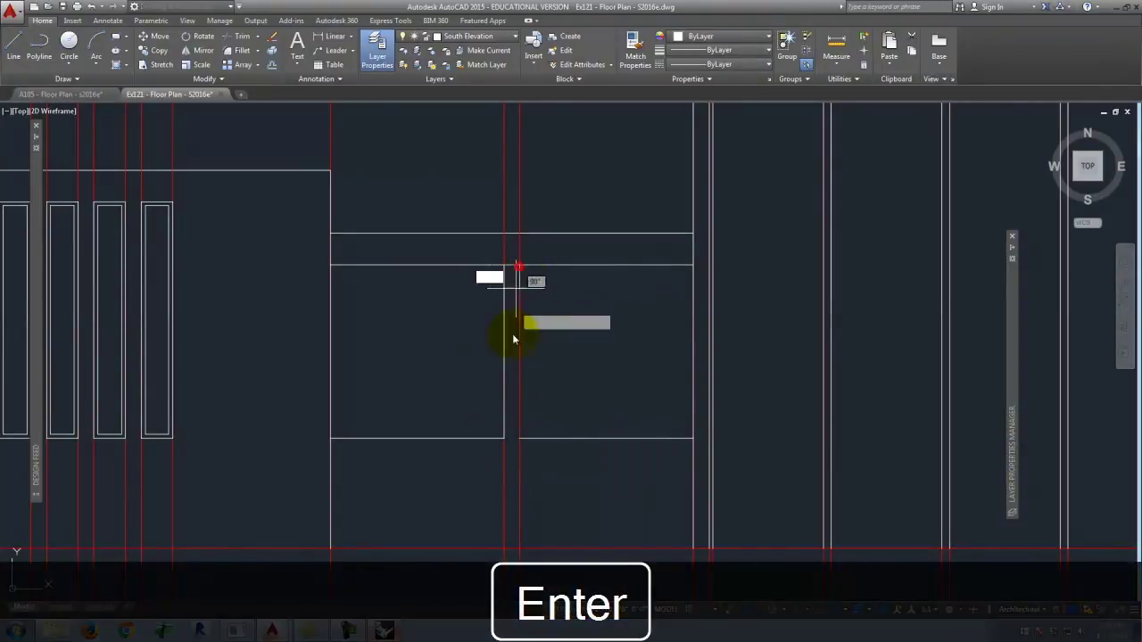
pyautogui.click(519, 438)
pyautogui.press('Return')
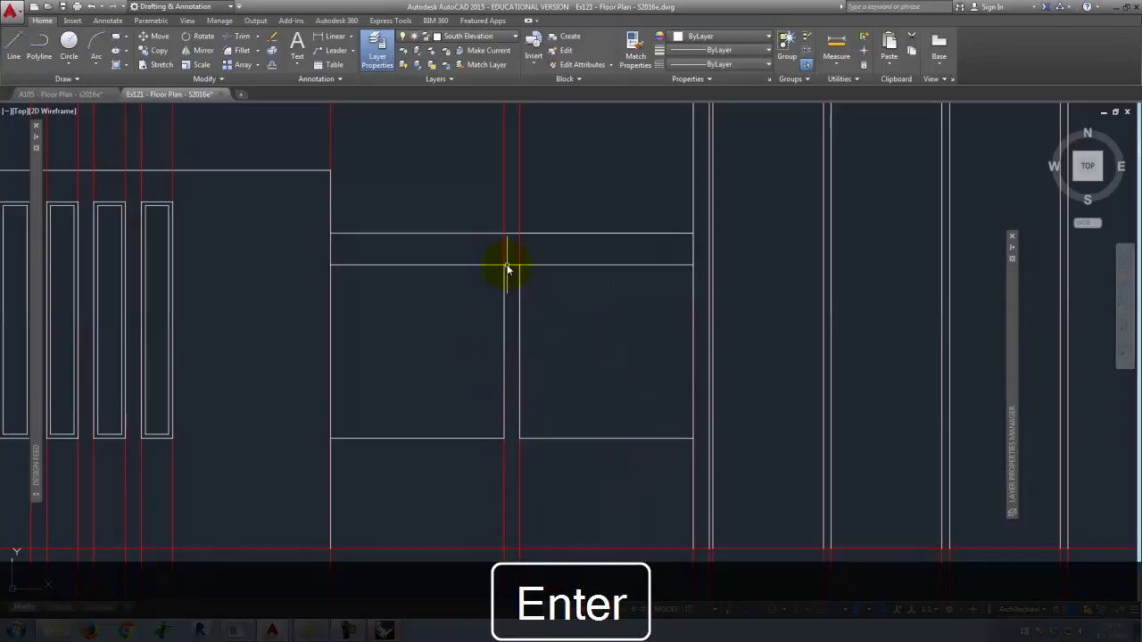
# Trim away the part of the window head line between the two pier edges
pyautogui.write('trim')
pyautogui.press('Return')
pyautogui.click(546, 282)
pyautogui.click(492, 247)
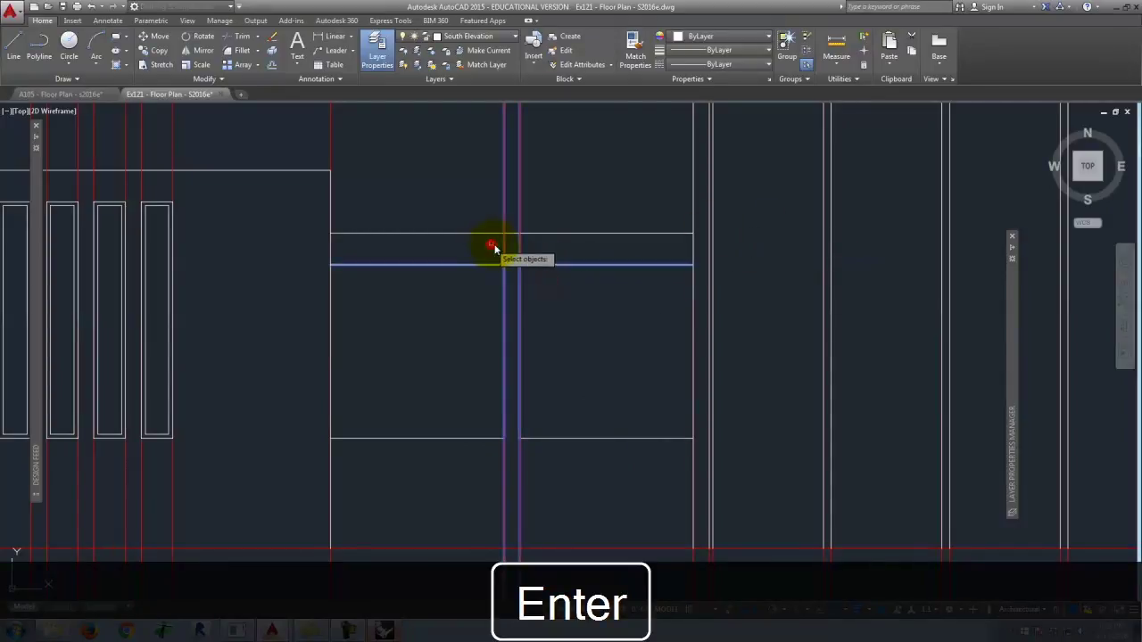
pyautogui.press('Return')
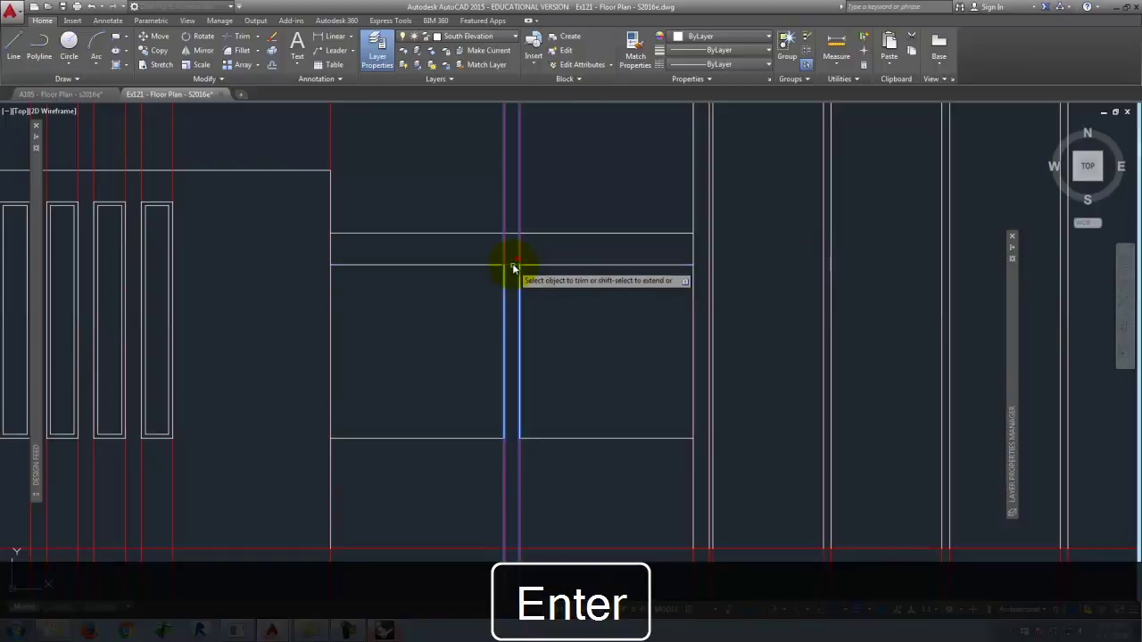
pyautogui.click(511, 264)
pyautogui.press('Escape')
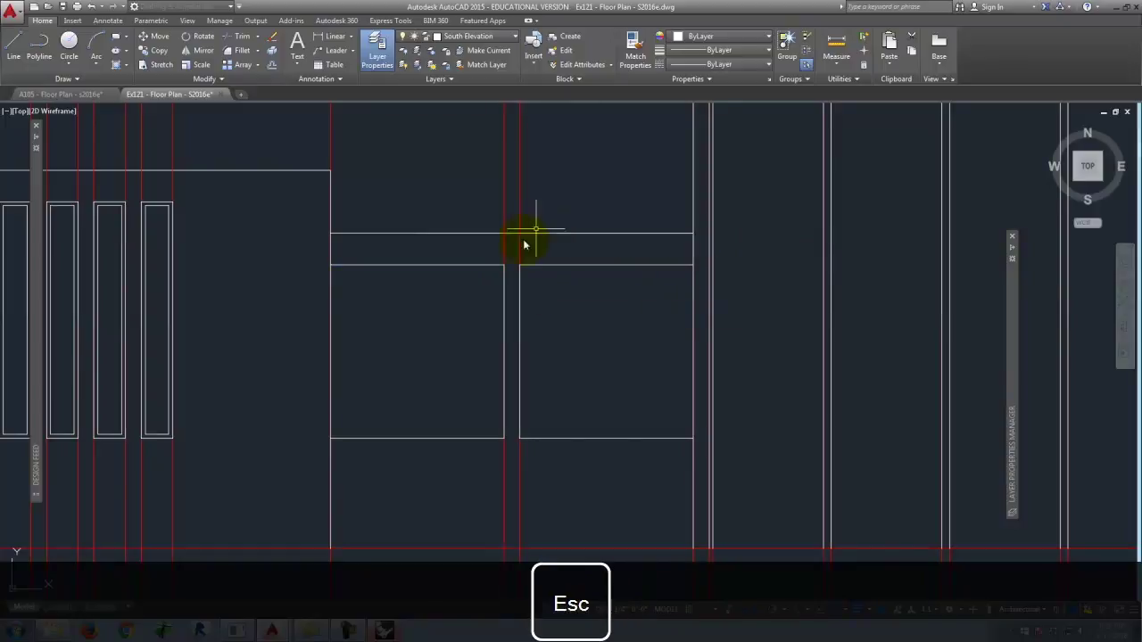
# Offset the head, sill and both side lines of the east bathroom window inward to form its frame
pyautogui.scroll(-3, 447, 349)
pyautogui.scroll(3, 425, 357)
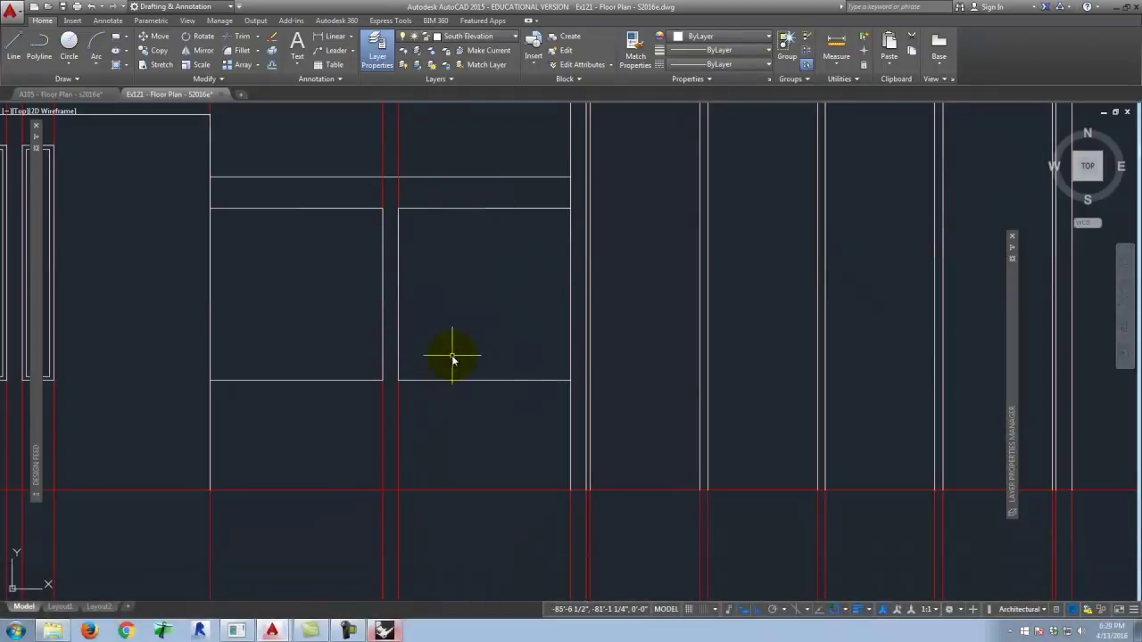
pyautogui.write('o')
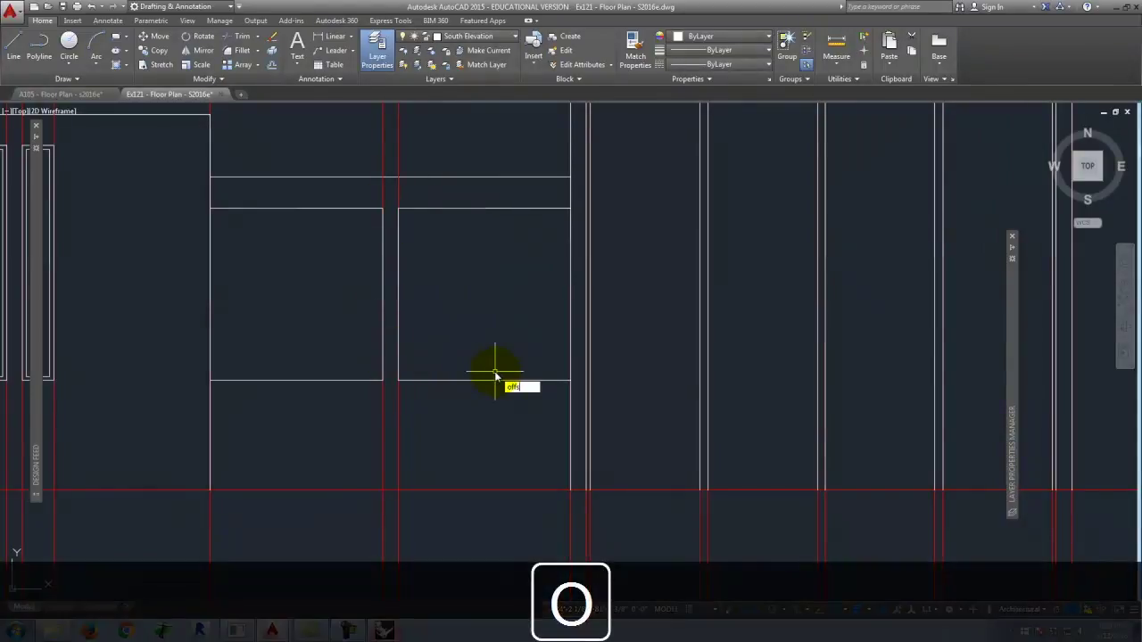
pyautogui.write('ffs')
pyautogui.press('Return')
pyautogui.write('5')
pyautogui.press('Return')
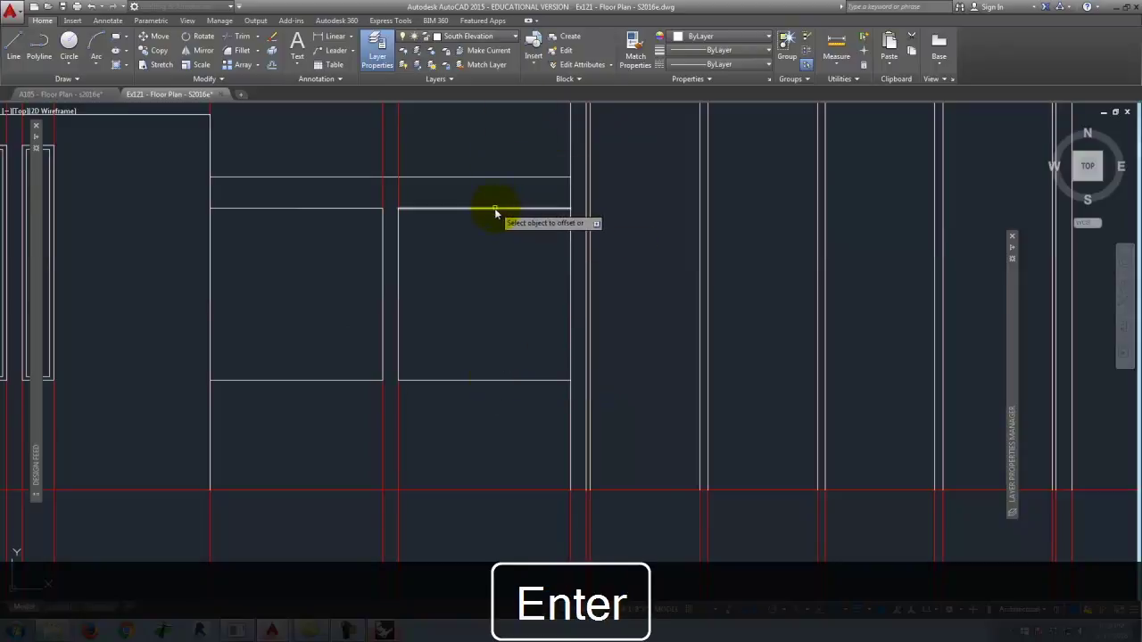
pyautogui.click(494, 214)
pyautogui.click(398, 248)
pyautogui.click(430, 250)
pyautogui.click(362, 288)
pyautogui.click(366, 217)
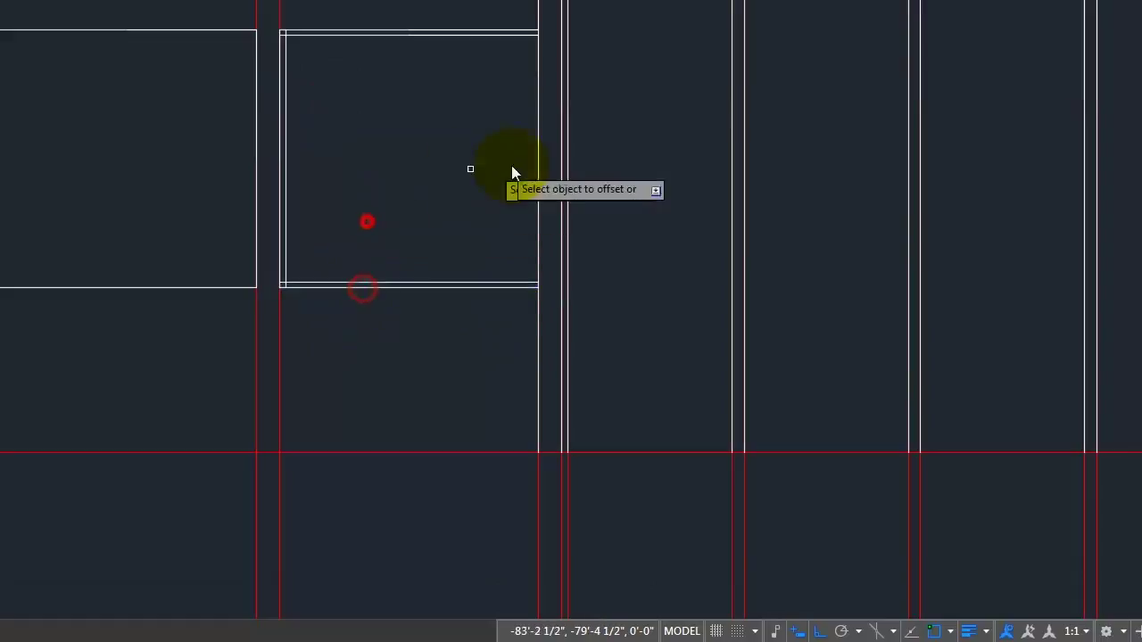
pyautogui.click(537, 164)
pyautogui.click(485, 160)
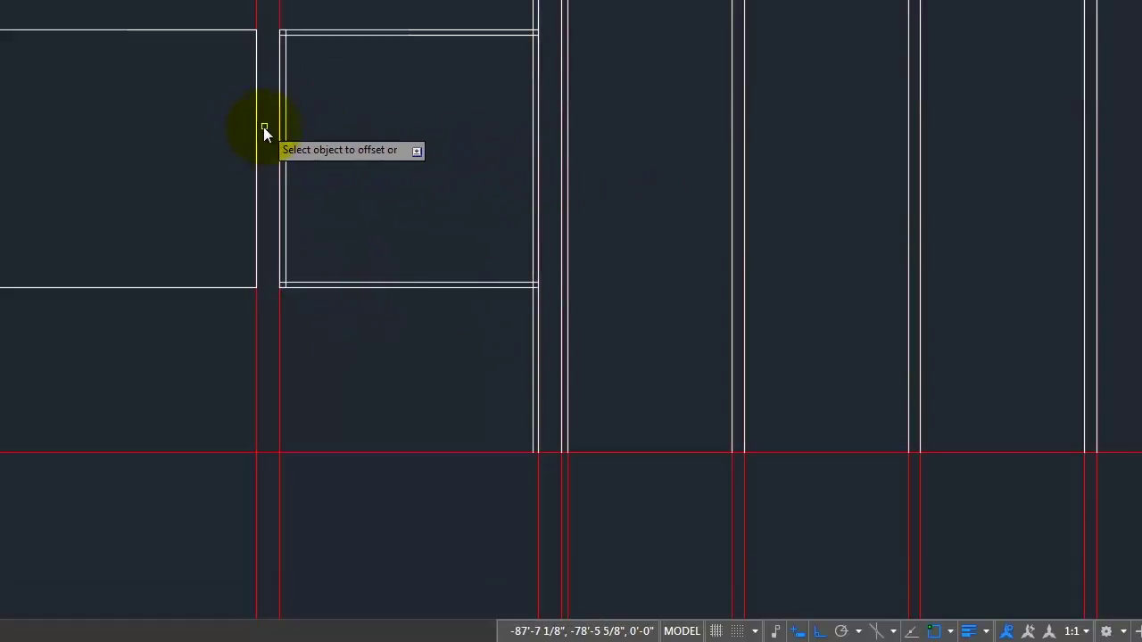
# Offset the four outline edges of the west bathroom window inward by the same distance to form its frame
pyautogui.click(256, 128)
pyautogui.click(200, 125)
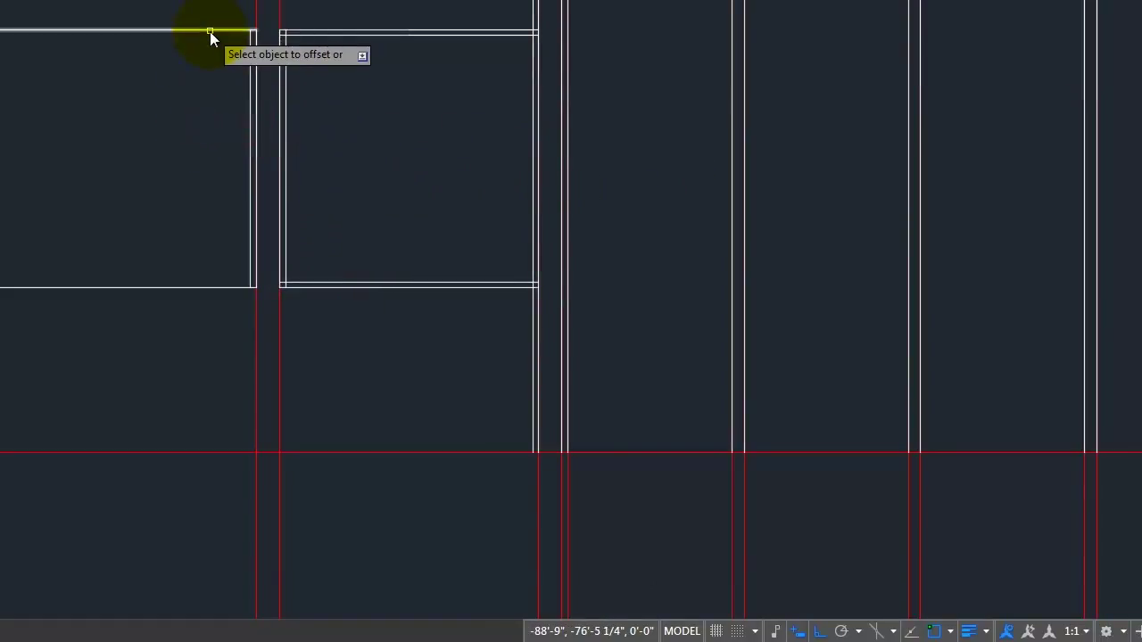
pyautogui.click(210, 31)
pyautogui.click(207, 57)
pyautogui.click(177, 286)
pyautogui.click(178, 251)
pyautogui.click(1, 166)
pyautogui.click(56, 165)
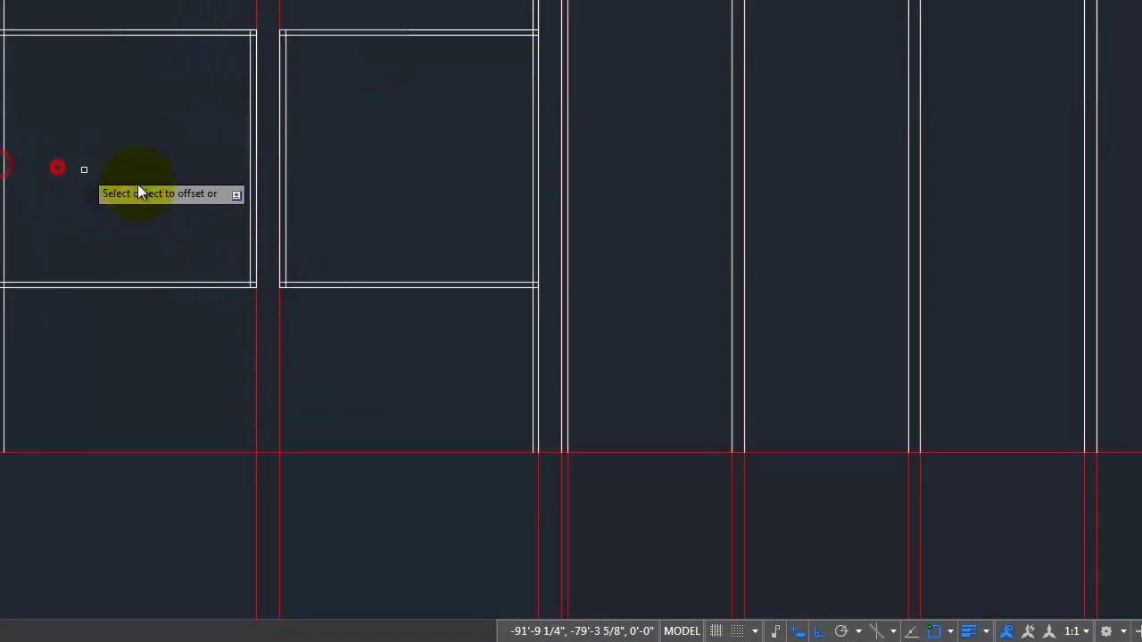
pyautogui.press('Return')
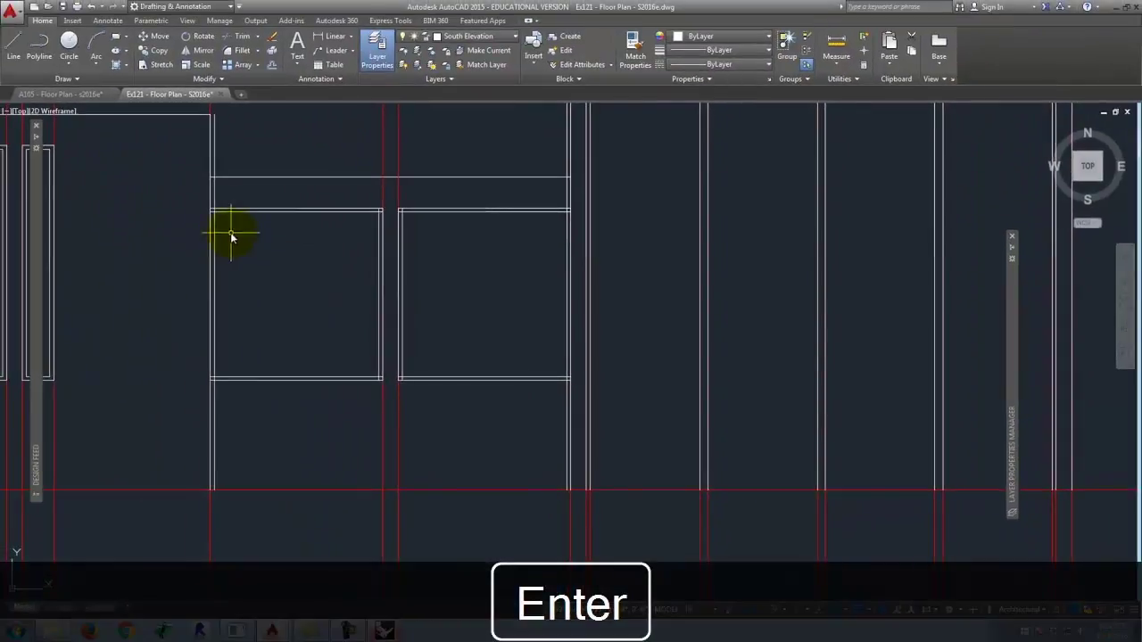
pyautogui.scroll(5, 232, 236)
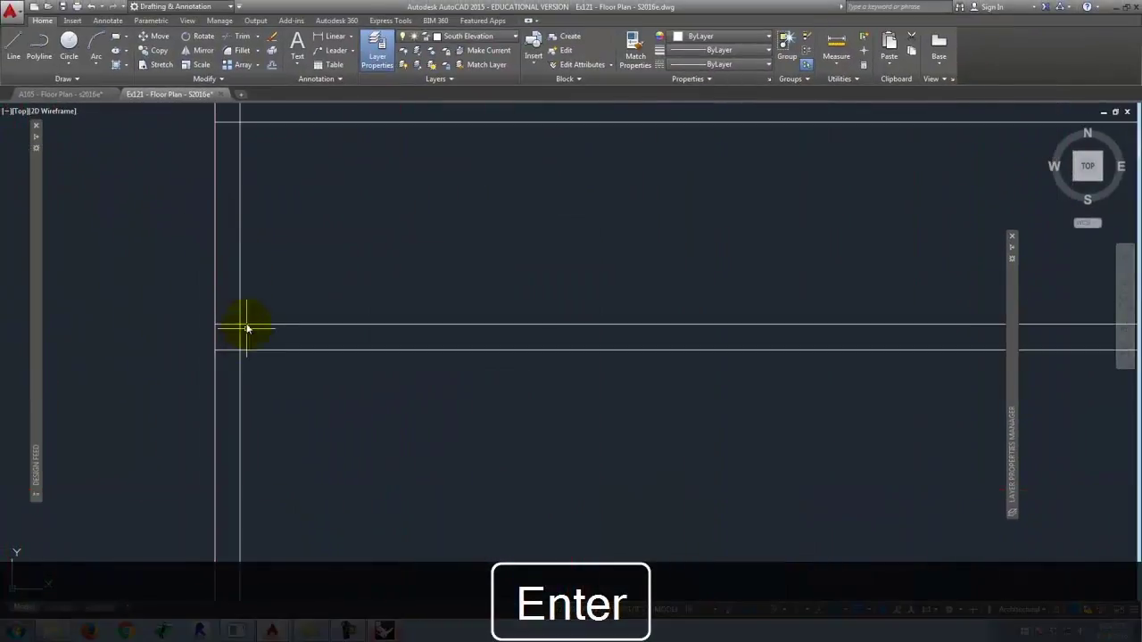
pyautogui.click(240, 308)
pyautogui.scroll(-5, 242, 395)
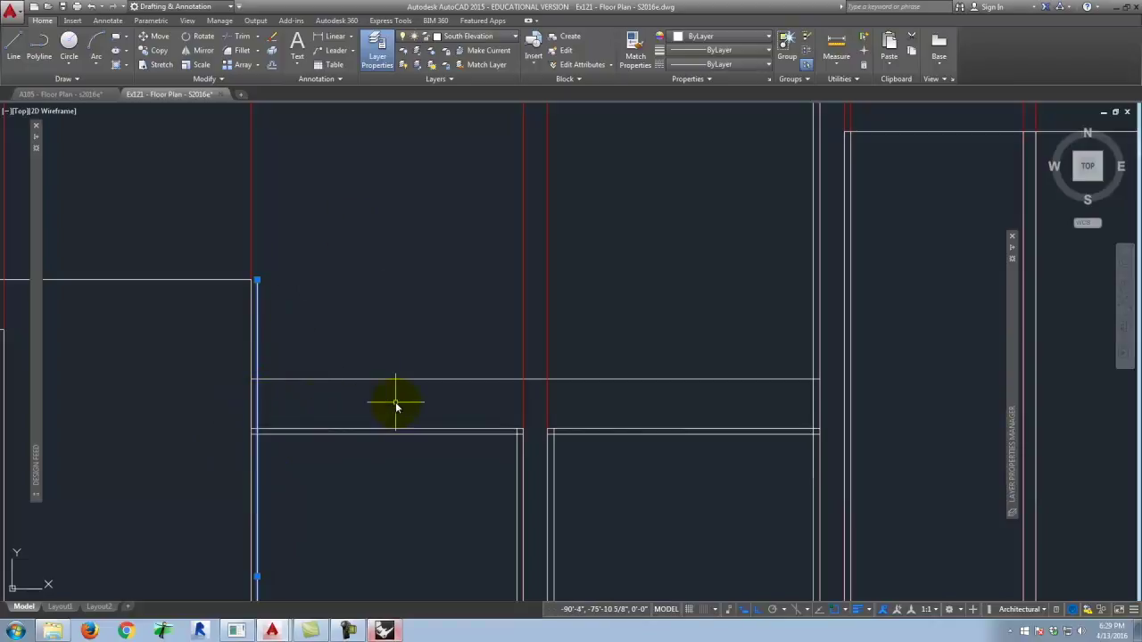
pyautogui.press('Escape')
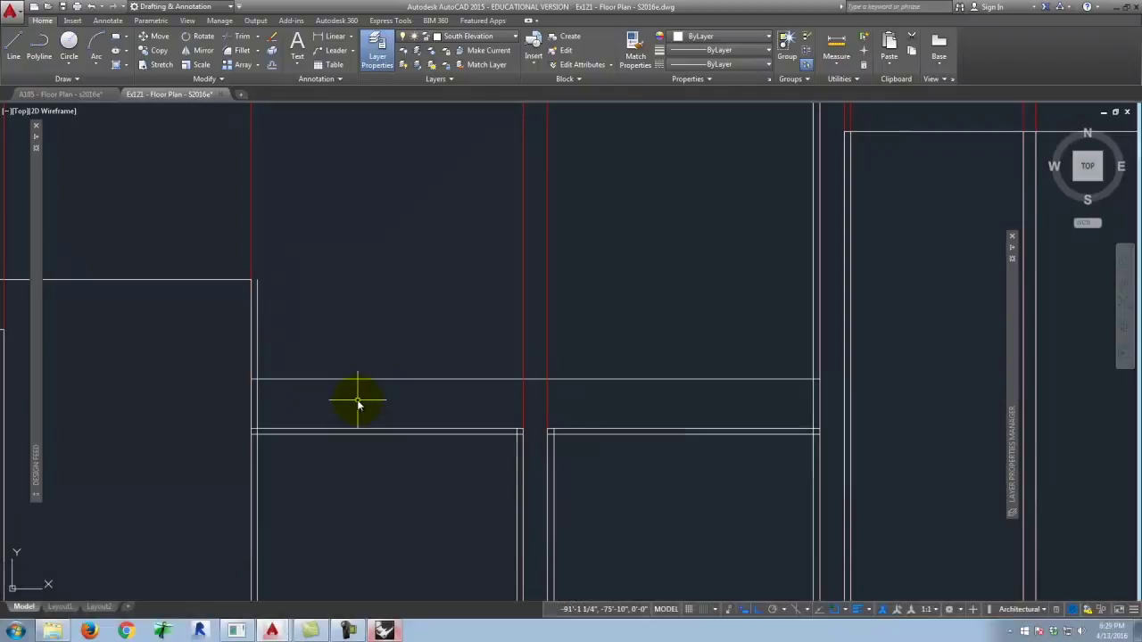
# Fillet the upper-left inner frame corner of the west bathroom window with a 4" radius
pyautogui.press('f')
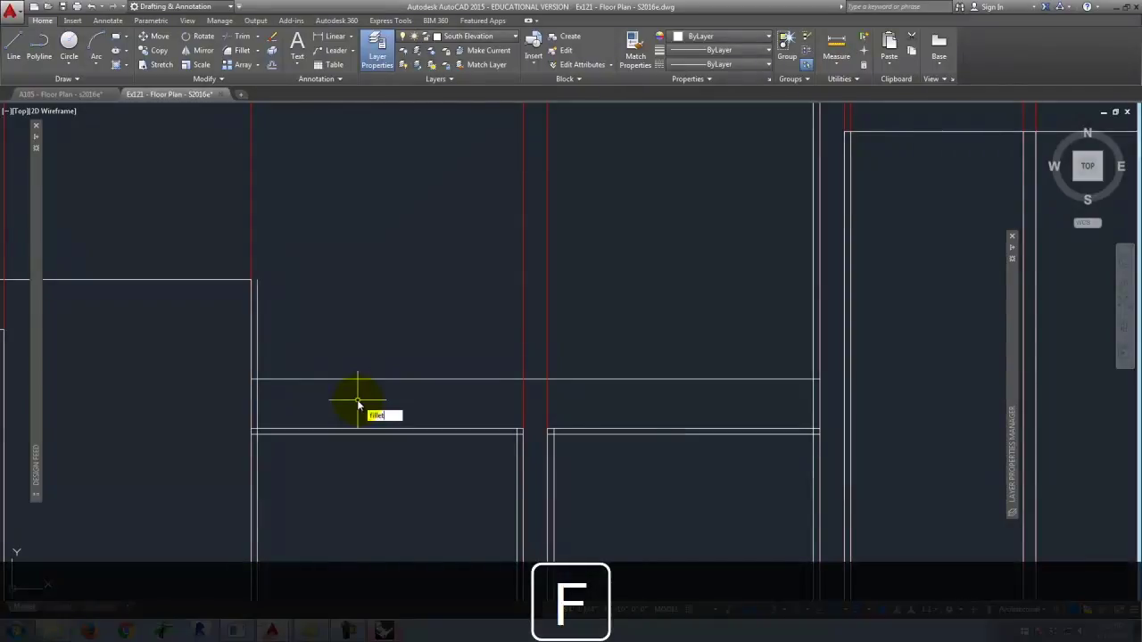
pyautogui.click(236, 54)
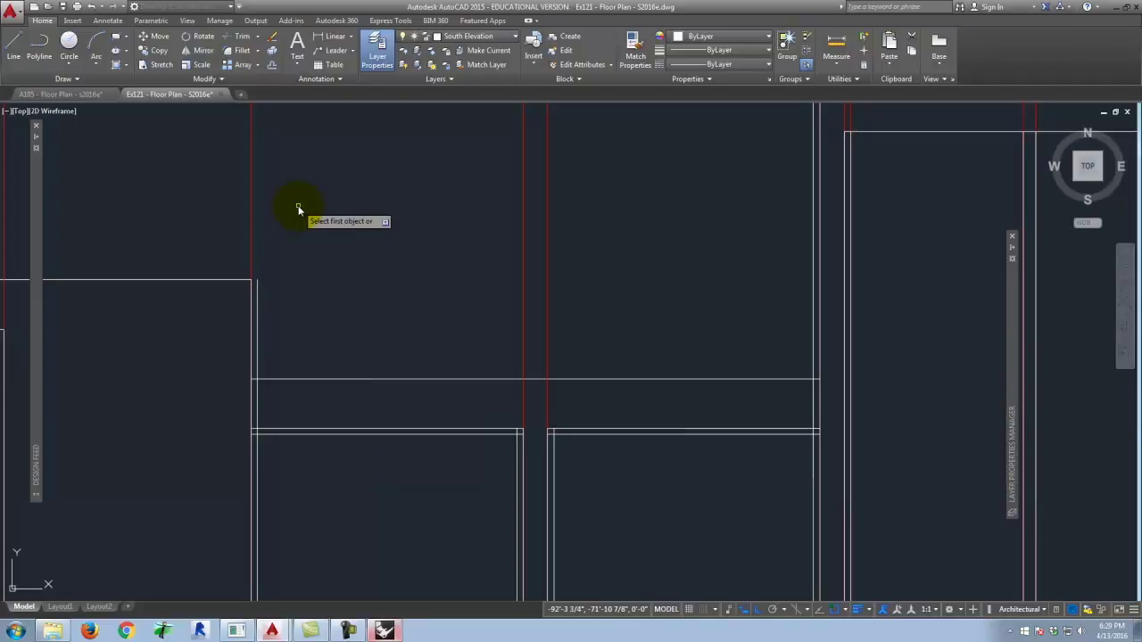
pyautogui.press('r')
pyautogui.press('Return')
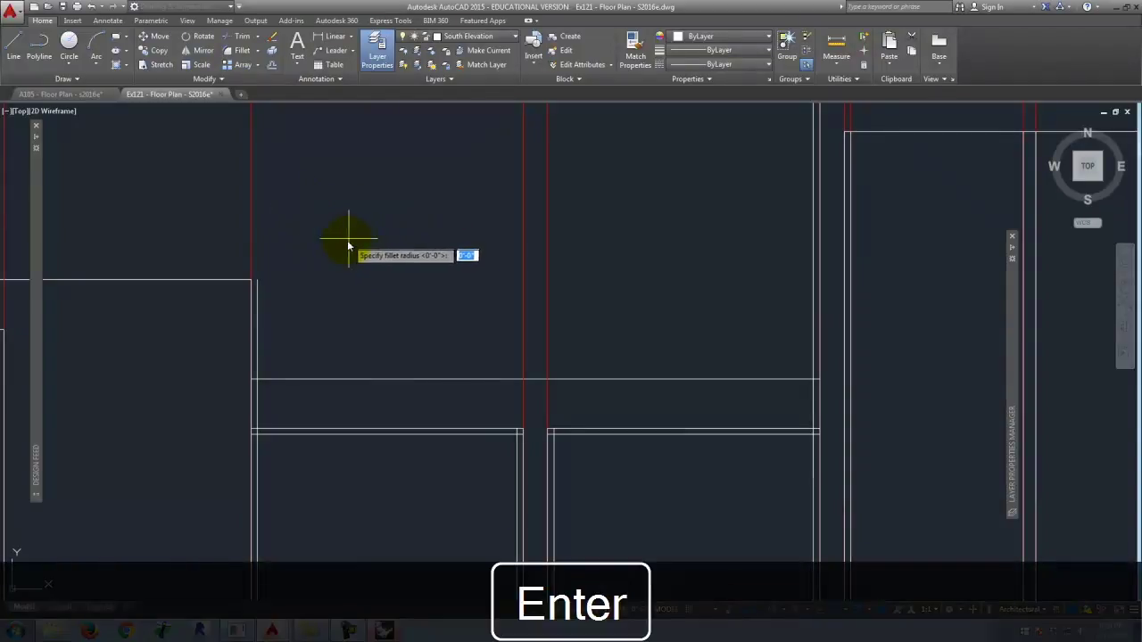
pyautogui.write('4')
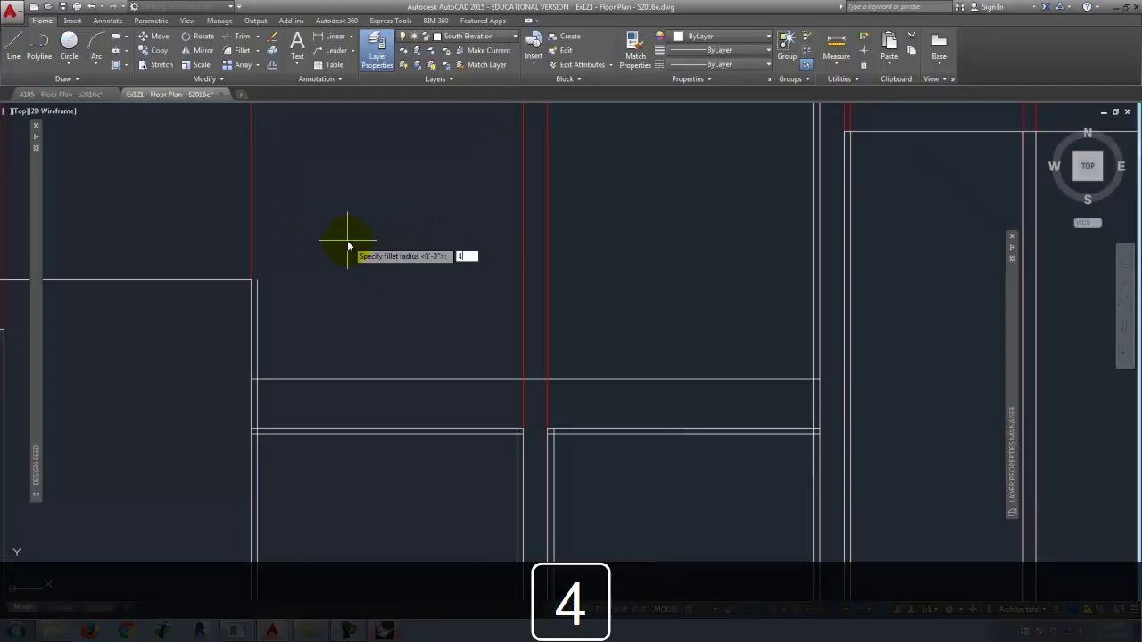
pyautogui.press('Return')
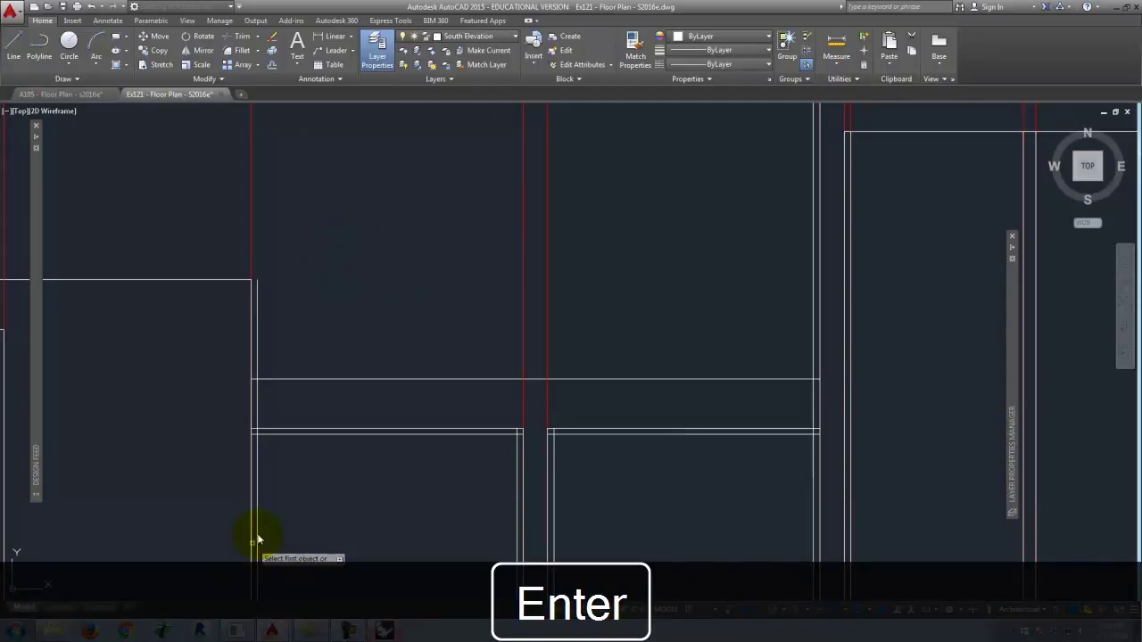
pyautogui.click(256, 459)
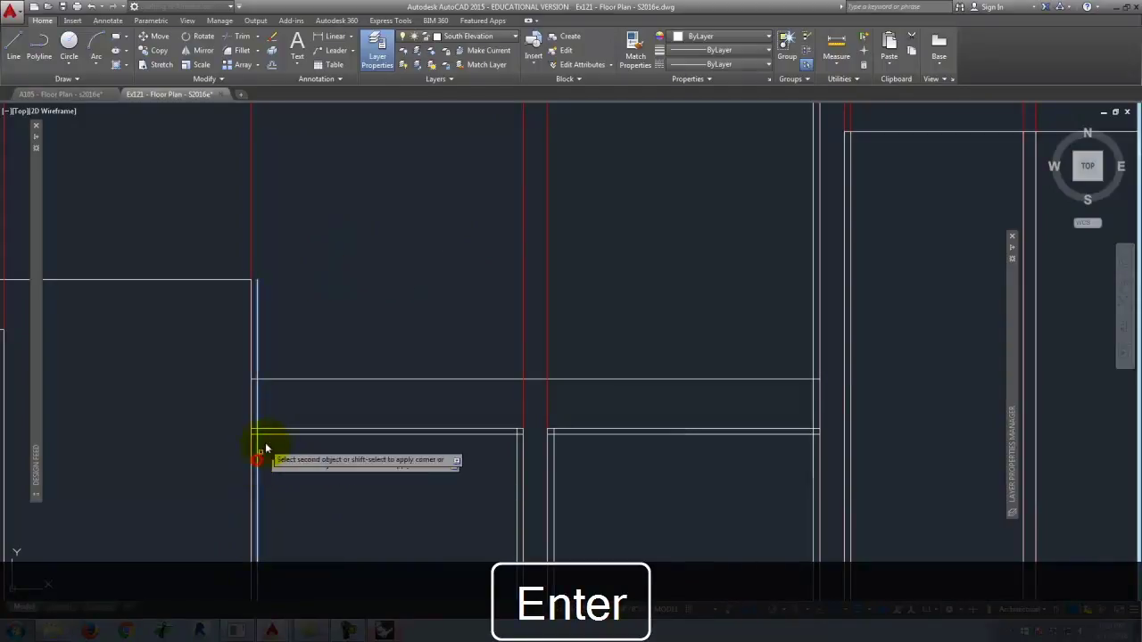
pyautogui.click(274, 436)
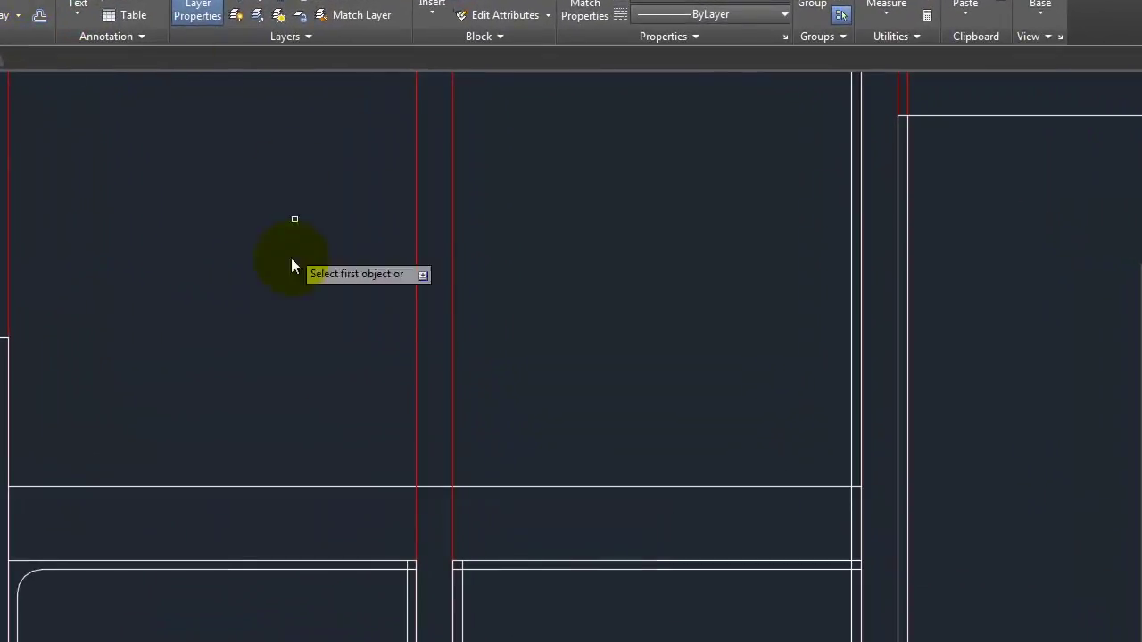
pyautogui.press('Escape')
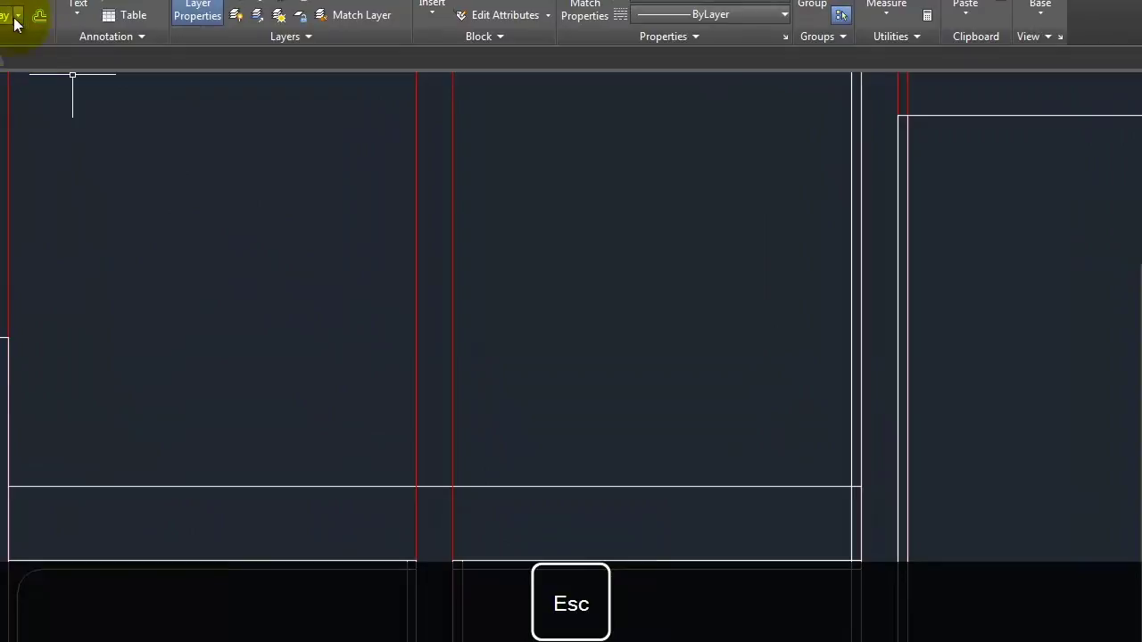
# Fillet both upper inner frame corners of the west bathroom window with a radius of 0 to make them square
pyautogui.press('r')
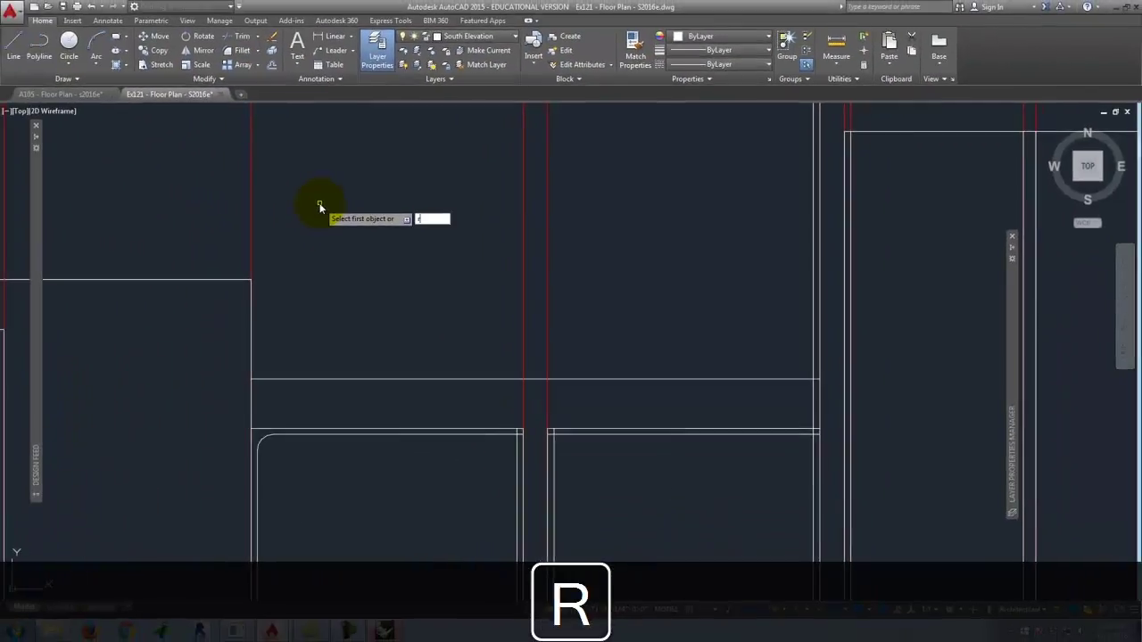
pyautogui.press('Return')
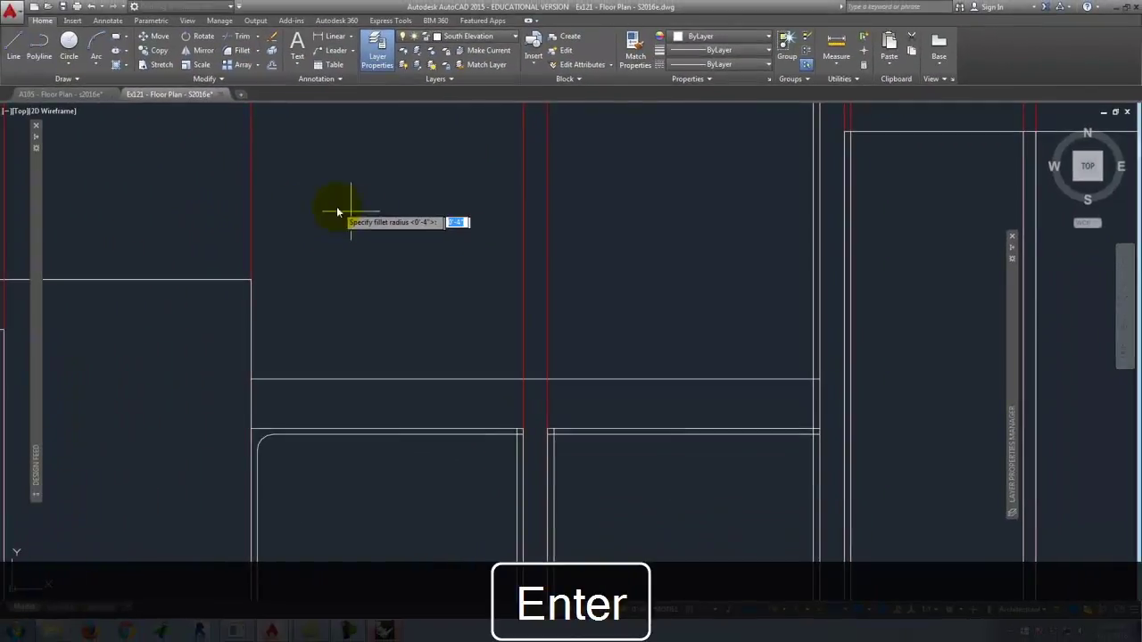
pyautogui.write('0')
pyautogui.press('Return')
pyautogui.click(258, 471)
pyautogui.click(290, 436)
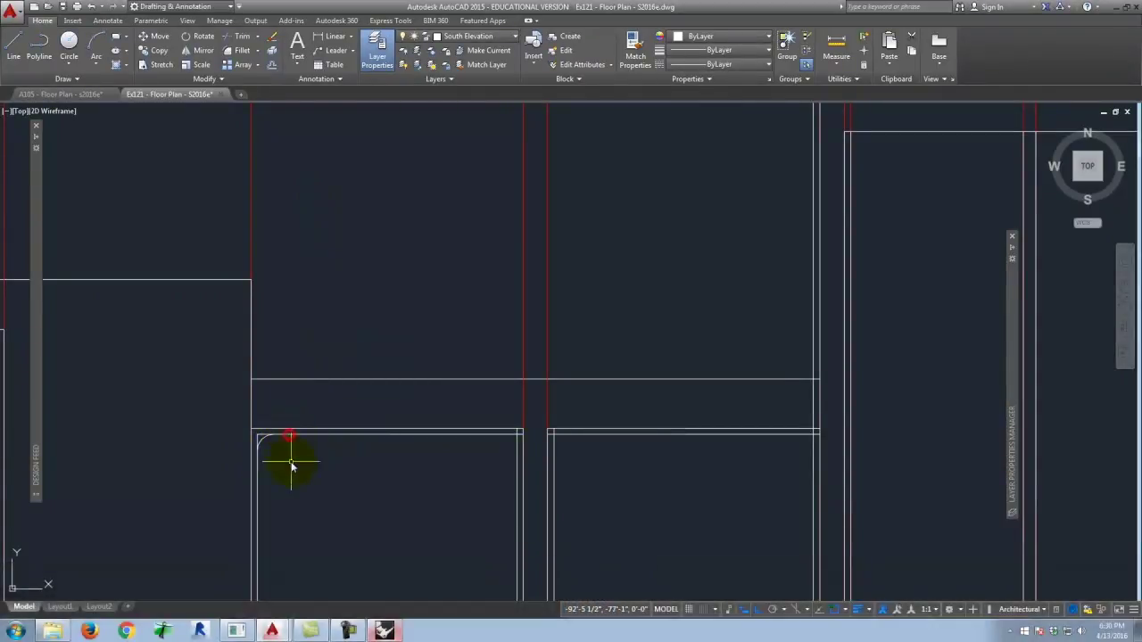
pyautogui.press('Return')
pyautogui.click(517, 453)
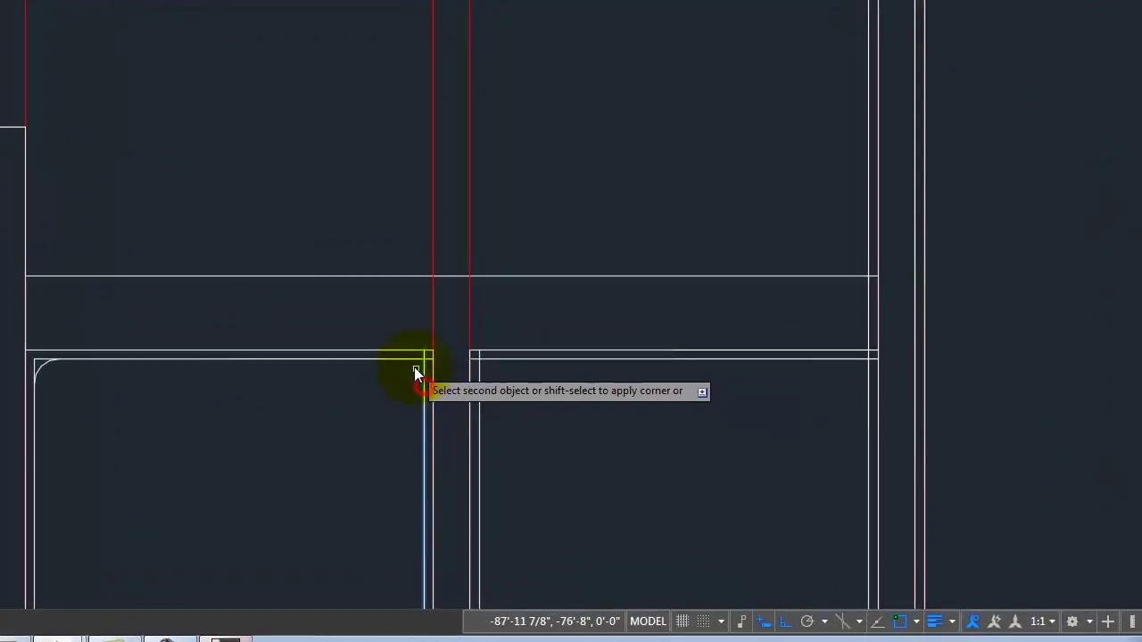
pyautogui.click(410, 360)
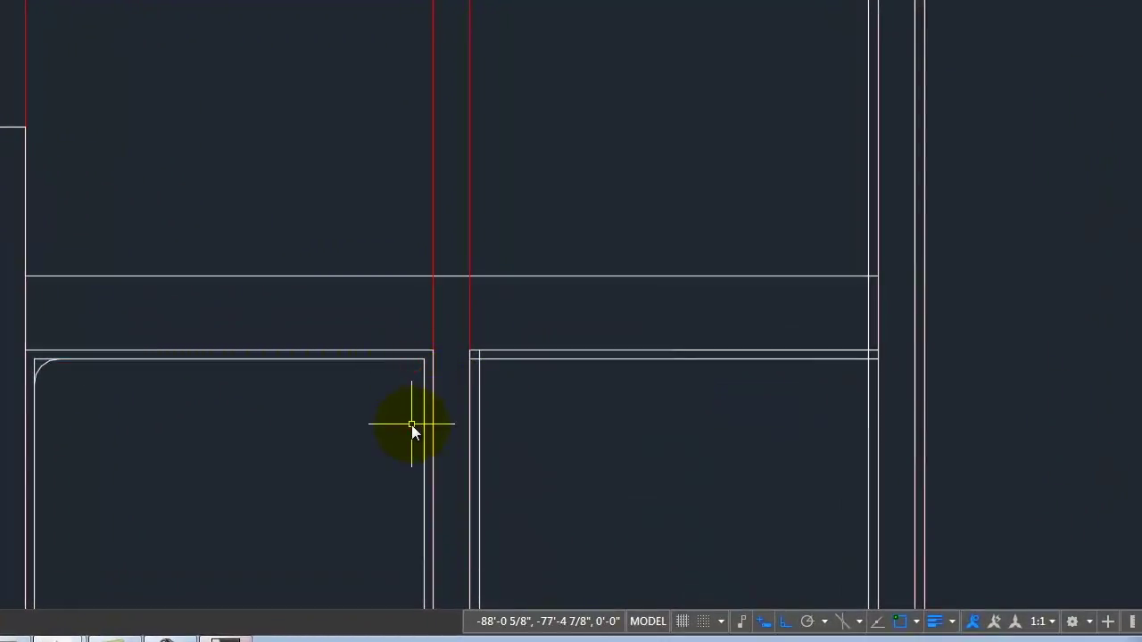
# Delete the leftover fillet arc in the upper-left corner of the west bathroom window frame
pyautogui.click(50, 370)
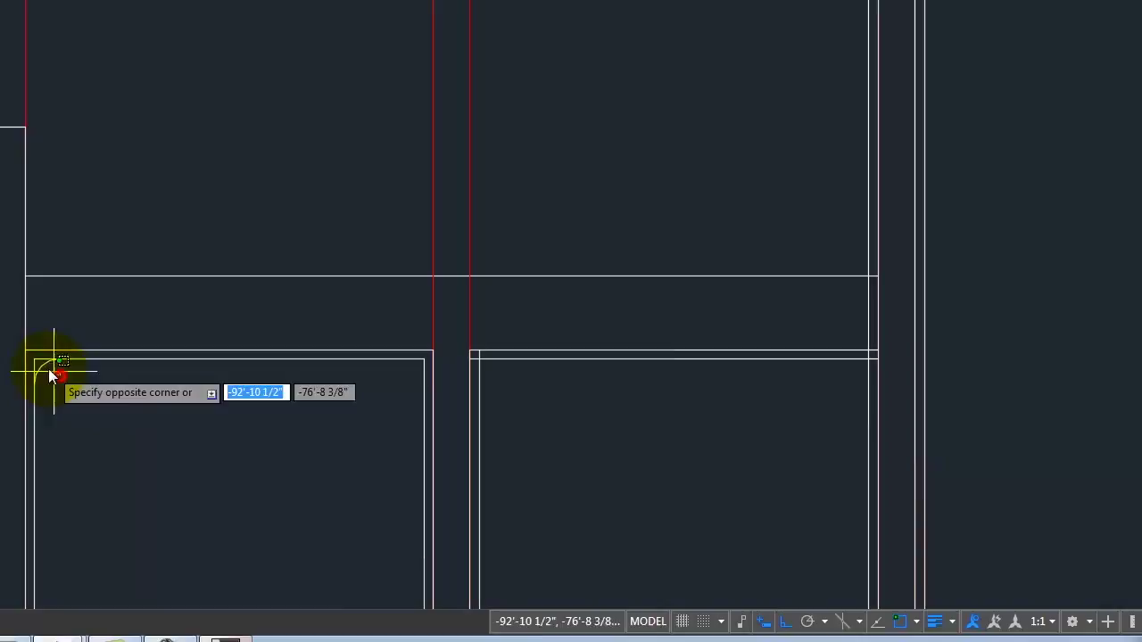
pyautogui.click(162, 378)
pyautogui.press('Delete')
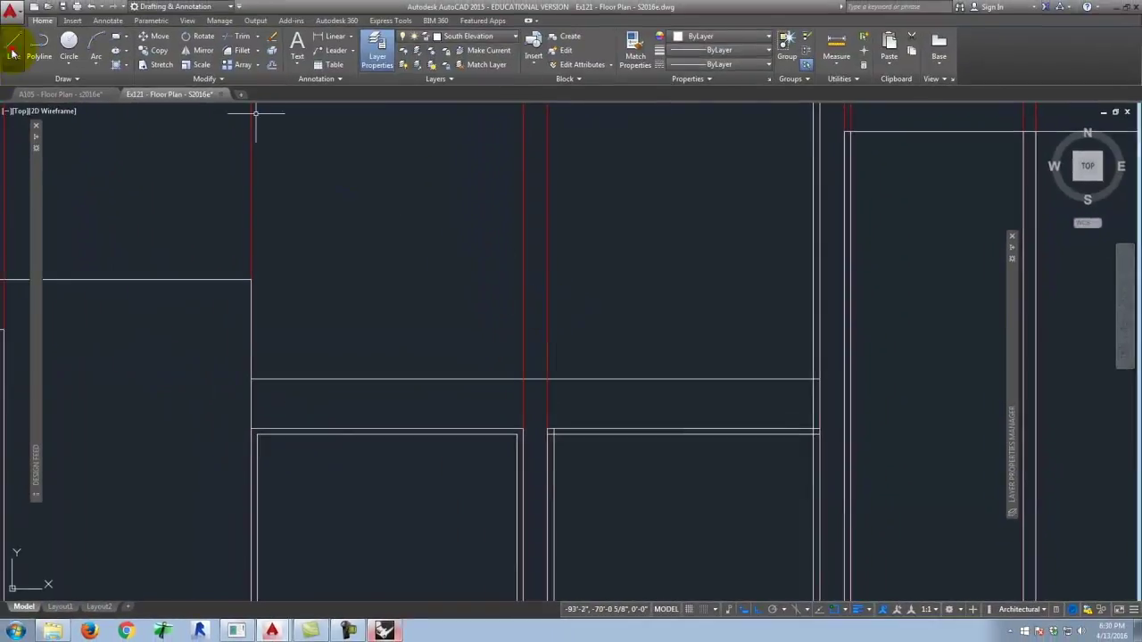
# Draw two separate practice lines in the empty area east of the elevation, one sloping upward and one nearly vertical below its end
pyautogui.click(12, 53)
pyautogui.scroll(-4, 419, 384)
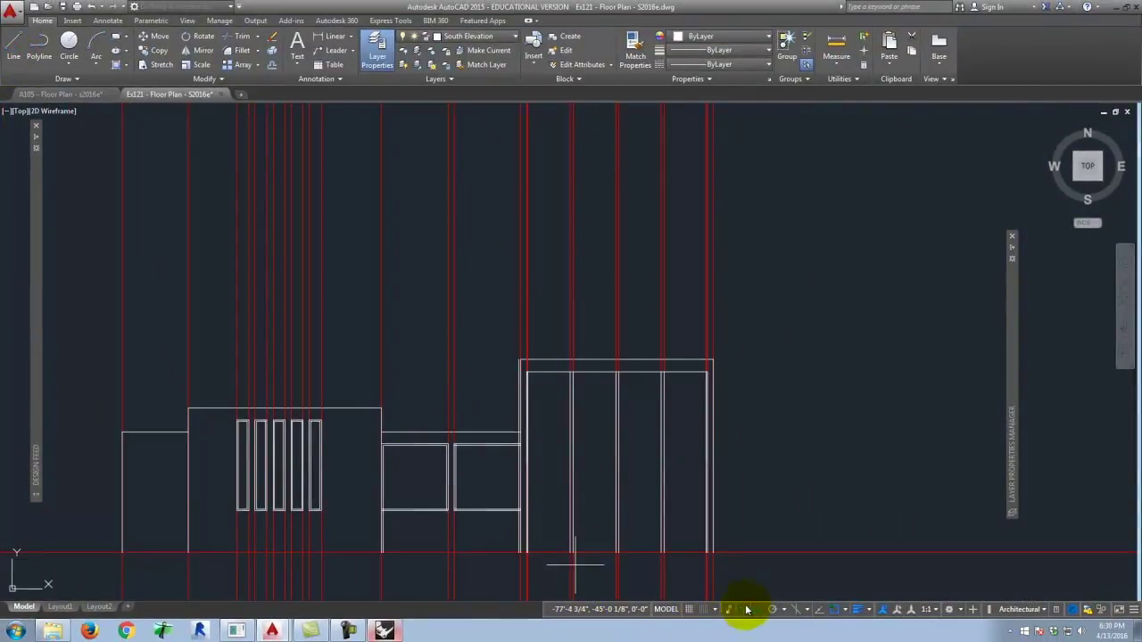
pyautogui.click(765, 237)
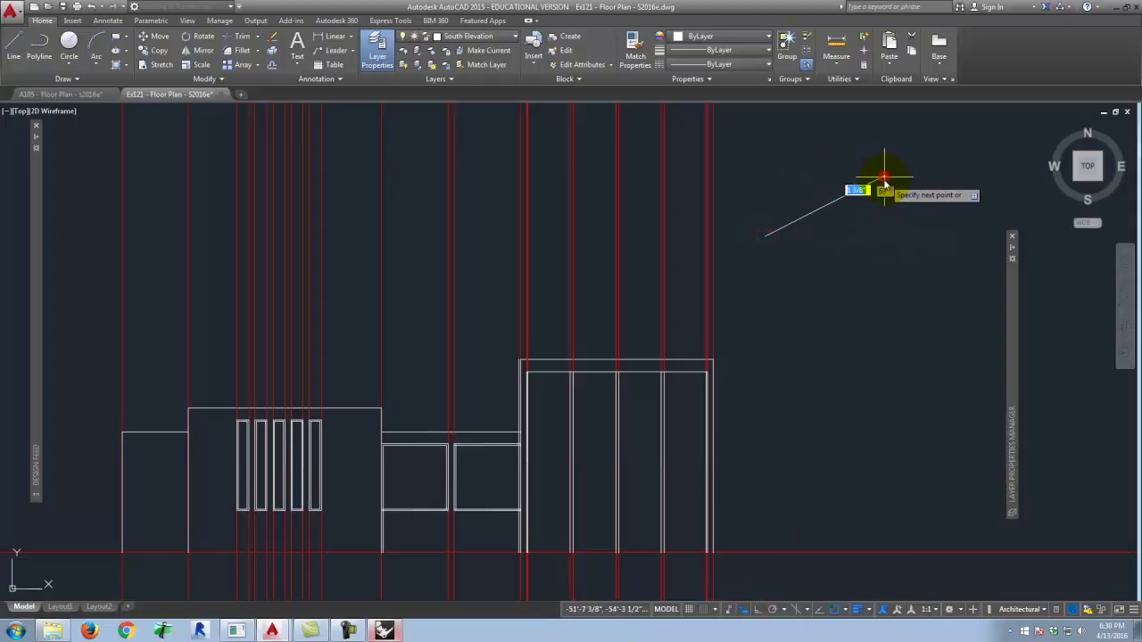
pyautogui.press('Return')
pyautogui.press('Return')
pyautogui.click(870, 331)
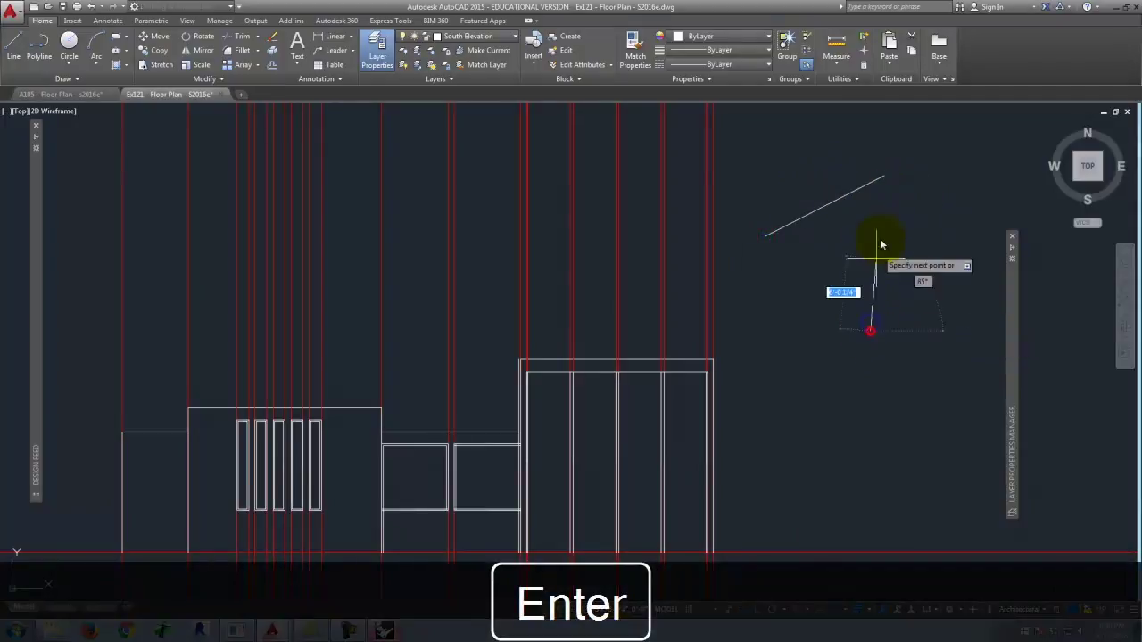
pyautogui.click(880, 221)
pyautogui.press('Return')
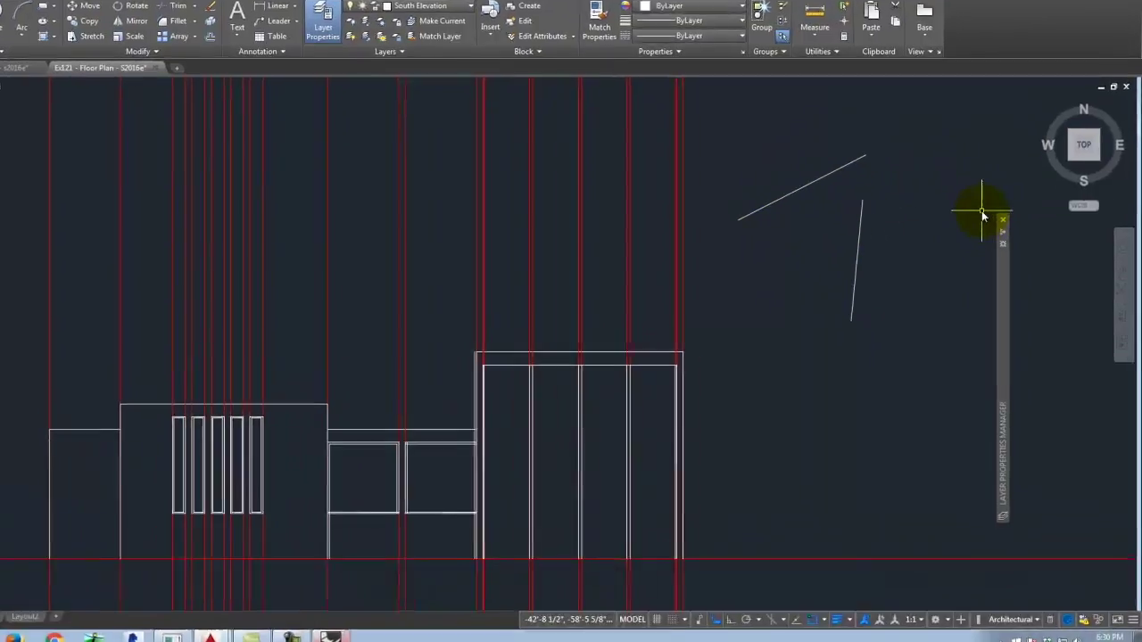
# Fillet the sloping and the nearly vertical practice lines into a sharp corner
pyautogui.write('fil')
pyautogui.press('Return')
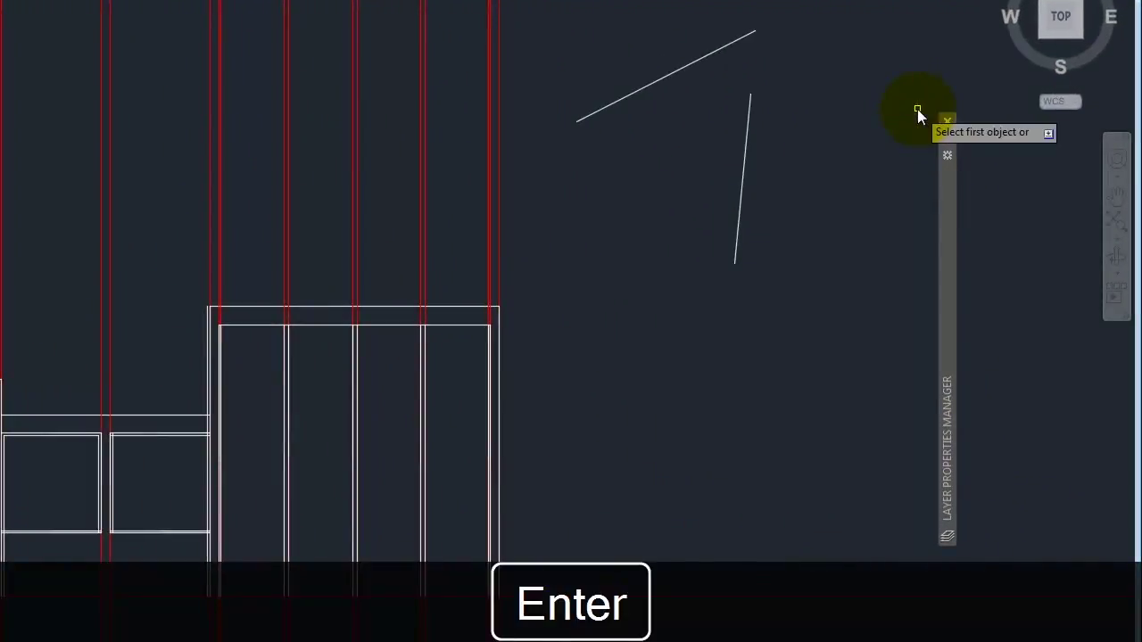
pyautogui.click(746, 126)
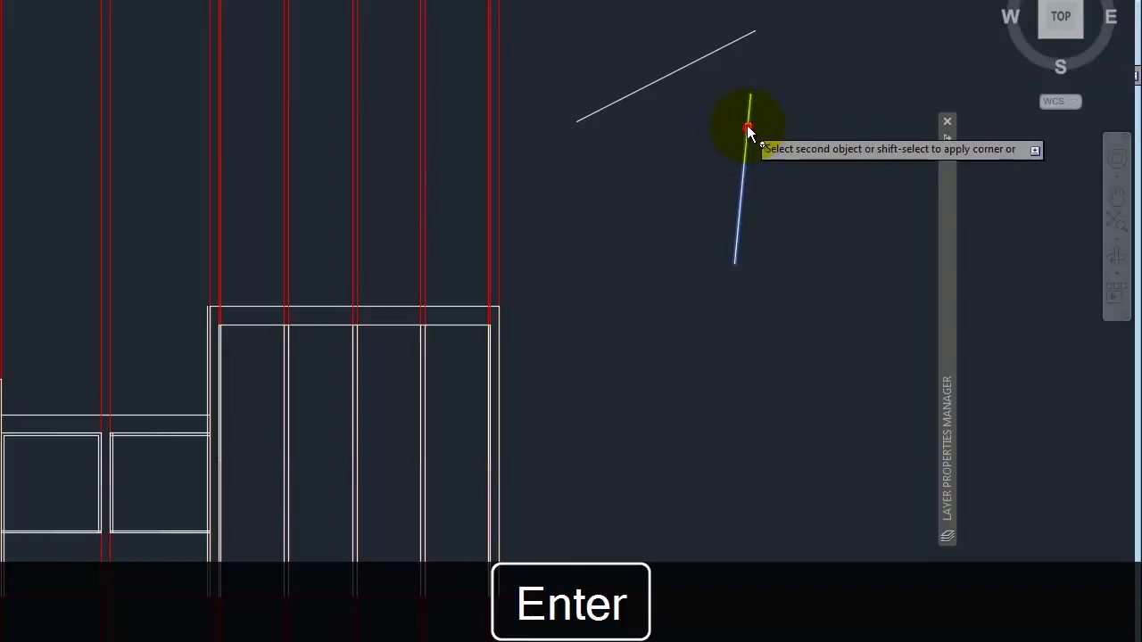
pyautogui.click(708, 58)
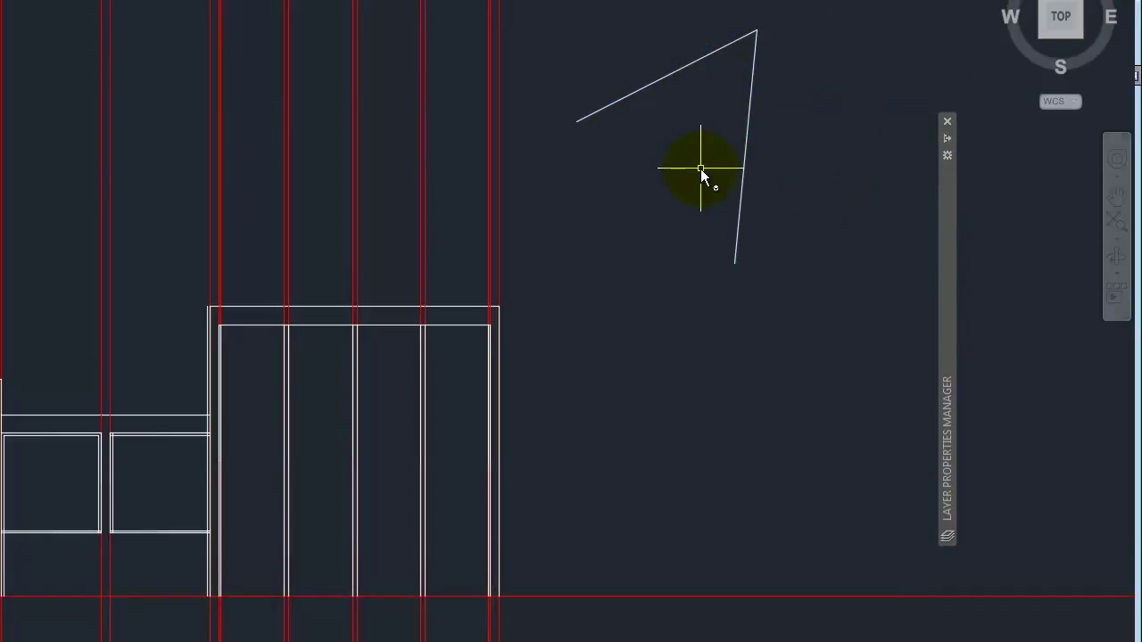
pyautogui.press('Escape')
# Stretch the upper end of the sloping practice line past the corner so it overshoots the nearly vertical line
pyautogui.click(718, 52)
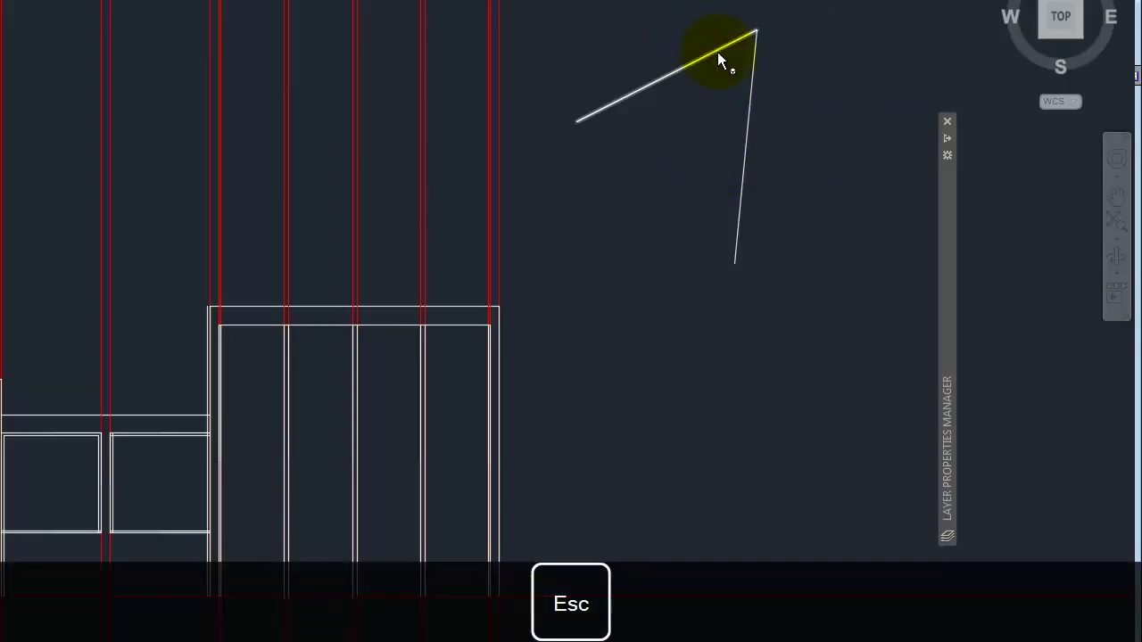
pyautogui.click(758, 30)
pyautogui.click(847, 0)
pyautogui.press('Escape')
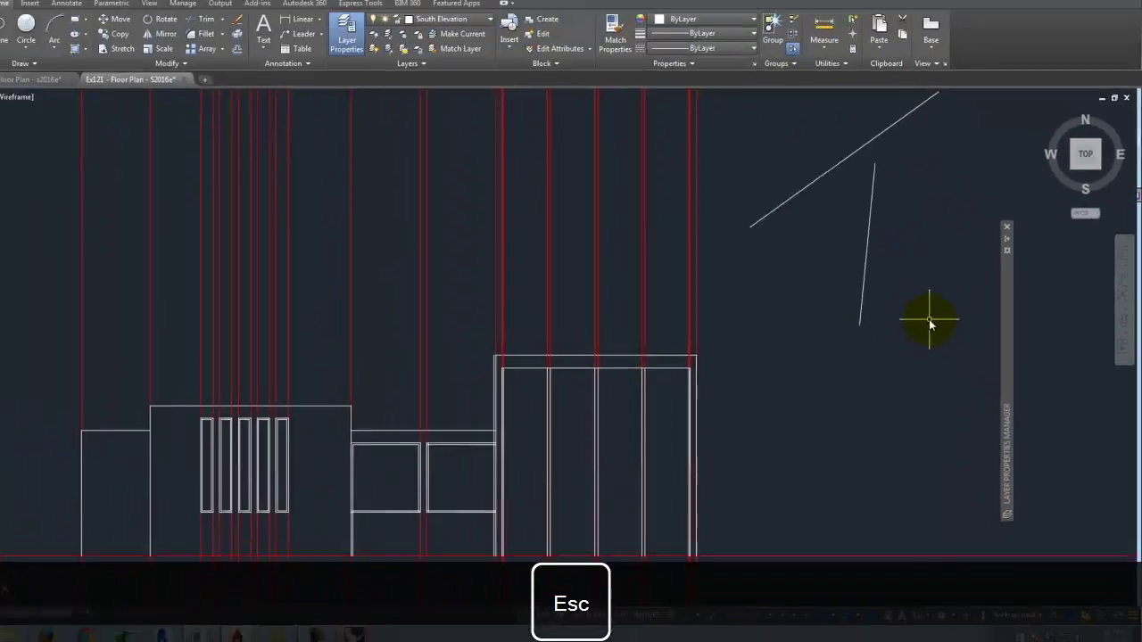
# Fillet the overshooting sloping practice line with the nearly vertical one so they meet again in a sharp corner
pyautogui.write('f')
pyautogui.press('Return')
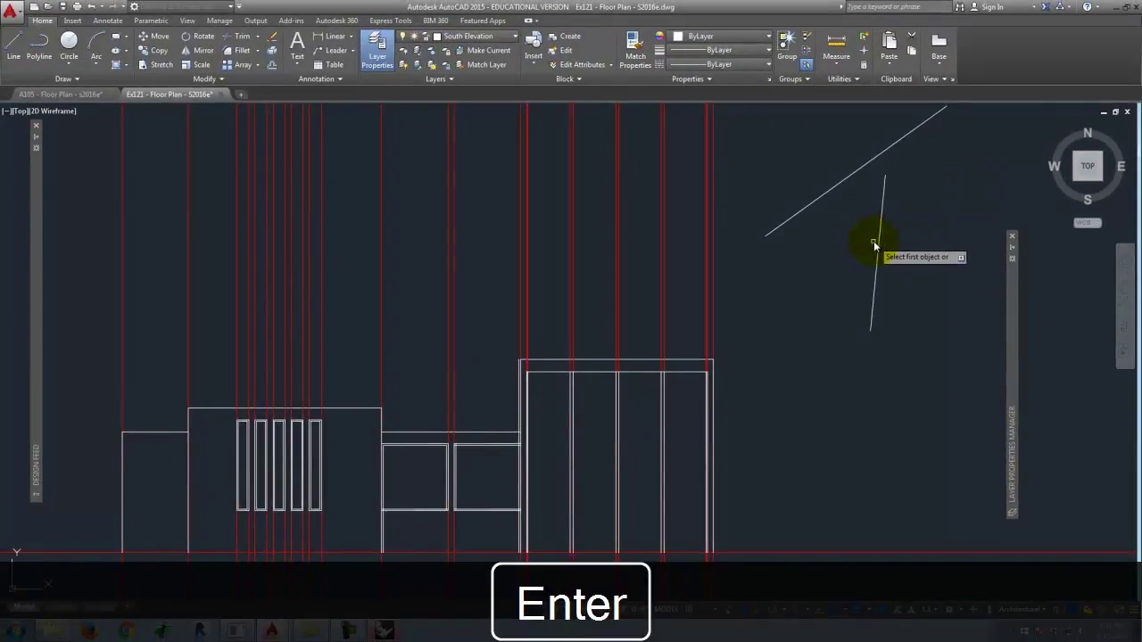
pyautogui.click(876, 242)
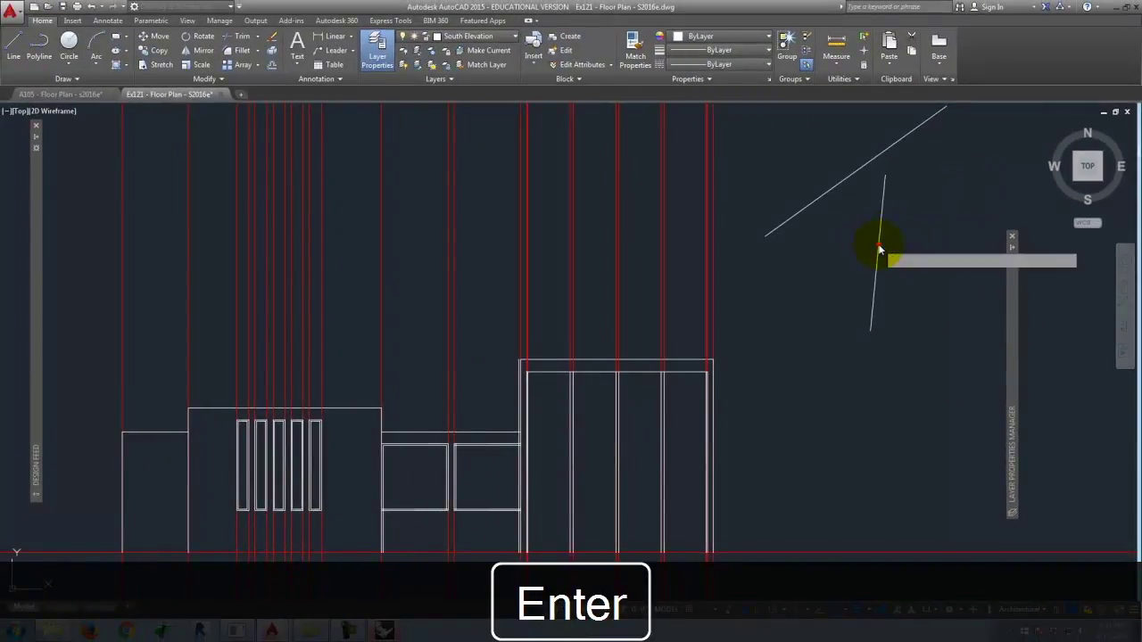
pyautogui.click(848, 181)
pyautogui.press('Escape')
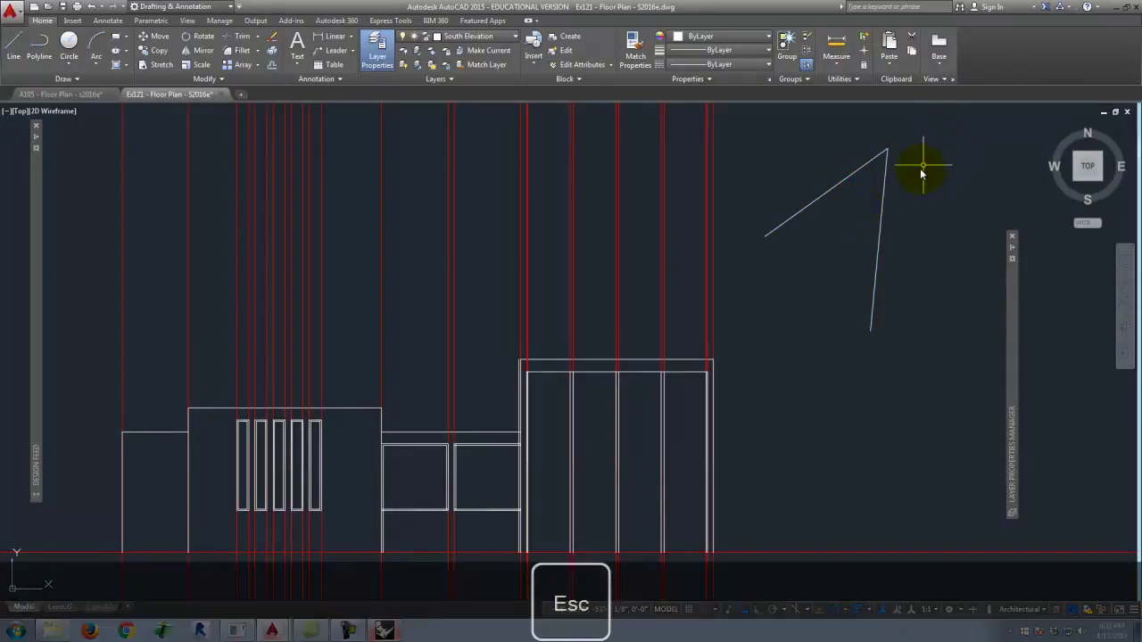
# Delete both practice lines from the empty area east of the elevation
pyautogui.click(925, 187)
pyautogui.press('Delete')
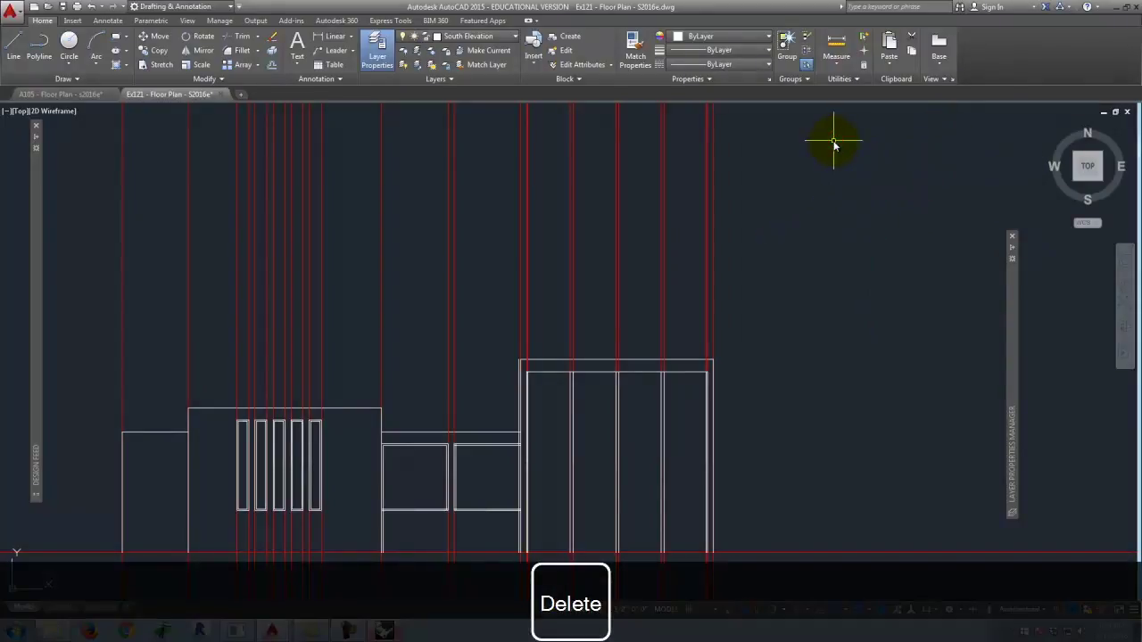
# Fillet the lower inner frame corners of both bathroom windows into sharp corners
pyautogui.scroll(-5, 388, 276)
pyautogui.scroll(10, 375, 339)
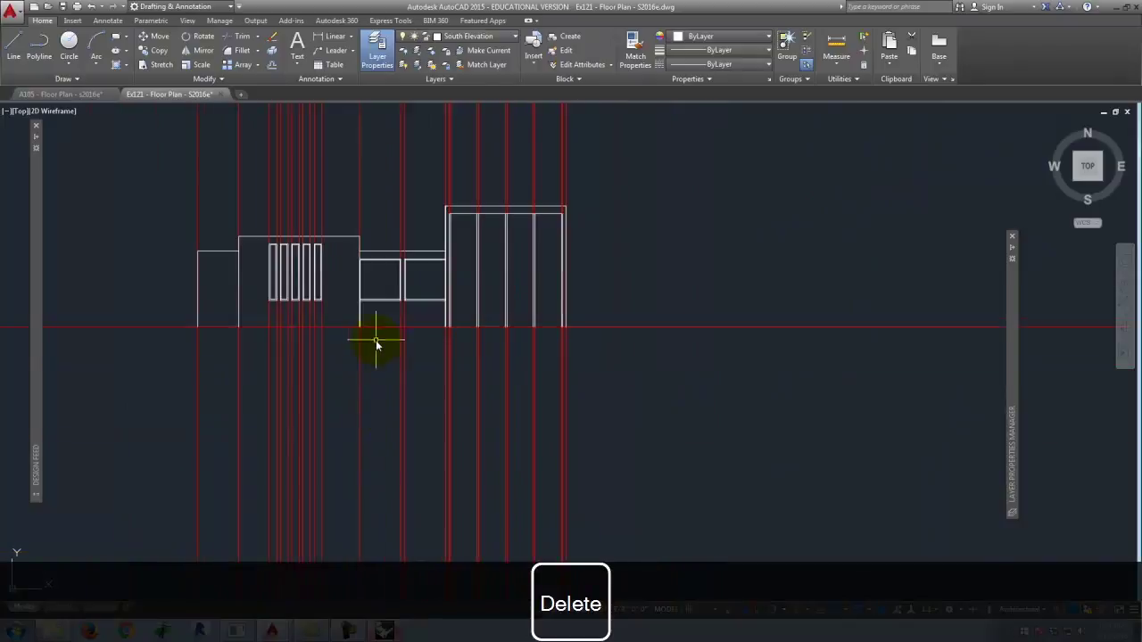
pyautogui.click(239, 50)
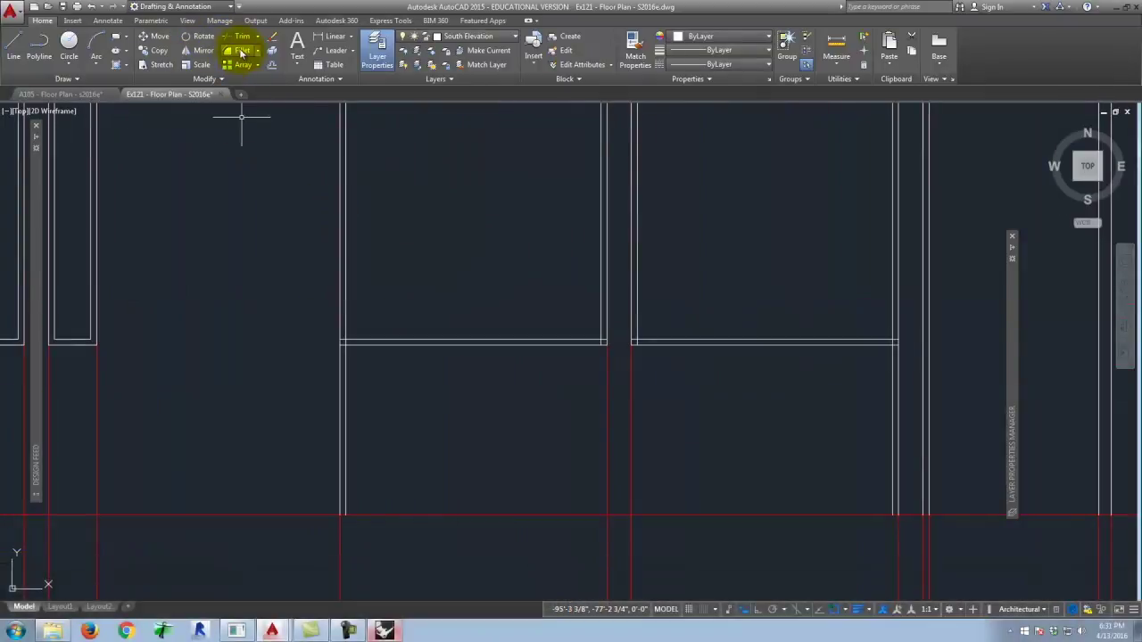
pyautogui.click(367, 343)
pyautogui.click(347, 328)
pyautogui.press('Return')
pyautogui.click(600, 332)
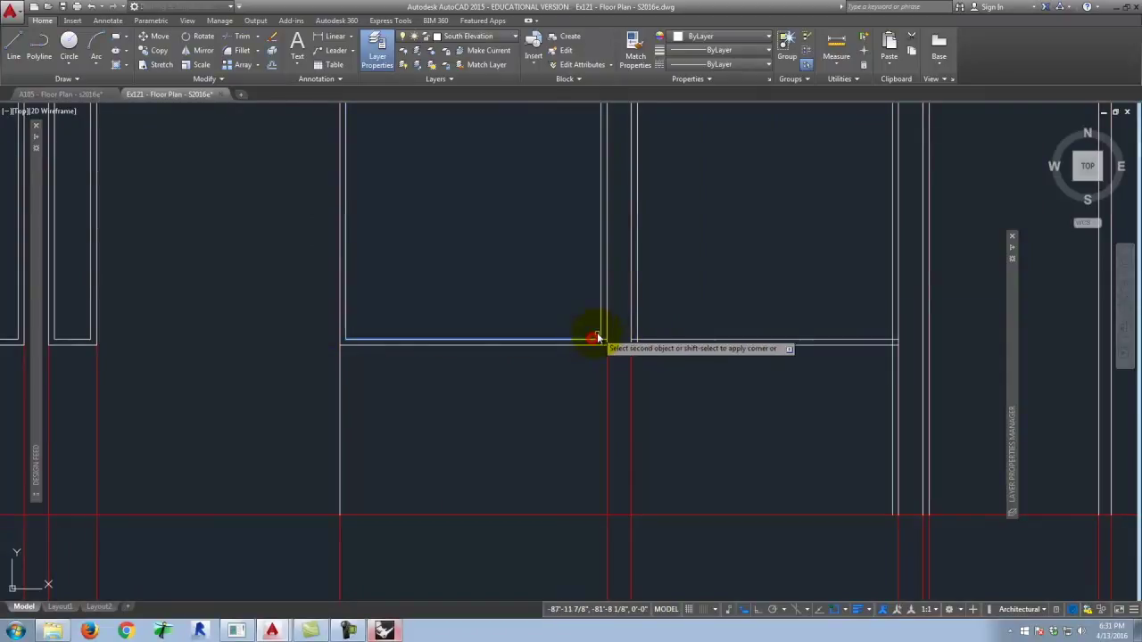
pyautogui.click(645, 338)
pyautogui.press('Return')
pyautogui.click(886, 339)
pyautogui.click(893, 332)
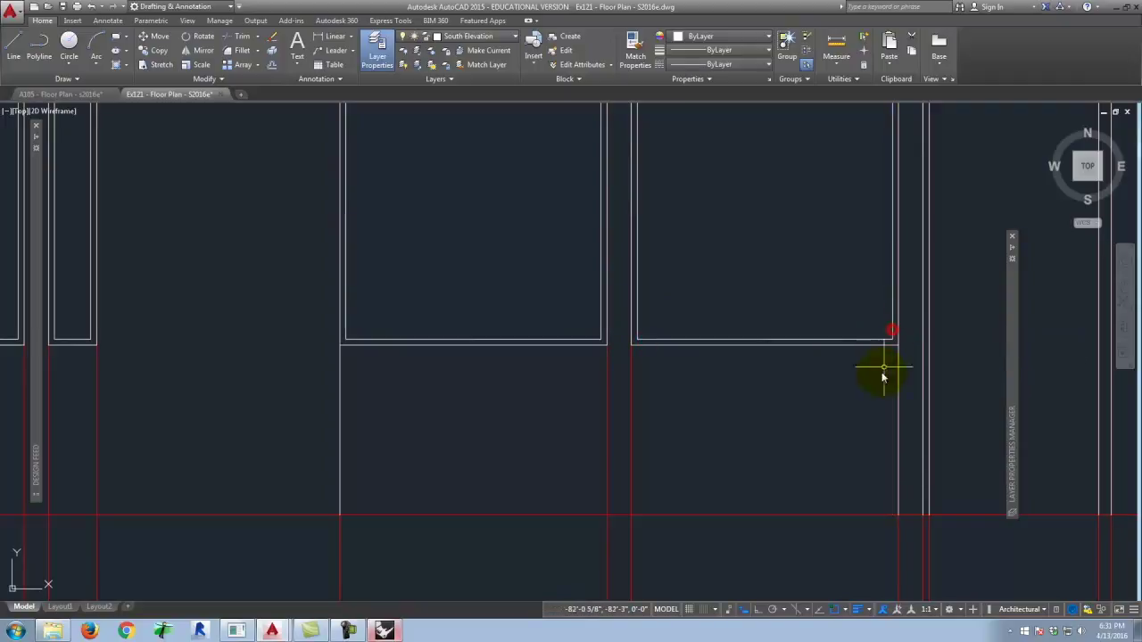
# Fillet the two upper inner frame corners of the east bathroom window into sharp corners
pyautogui.scroll(-3, 848, 393)
pyautogui.scroll(5, 856, 304)
pyautogui.press('Return')
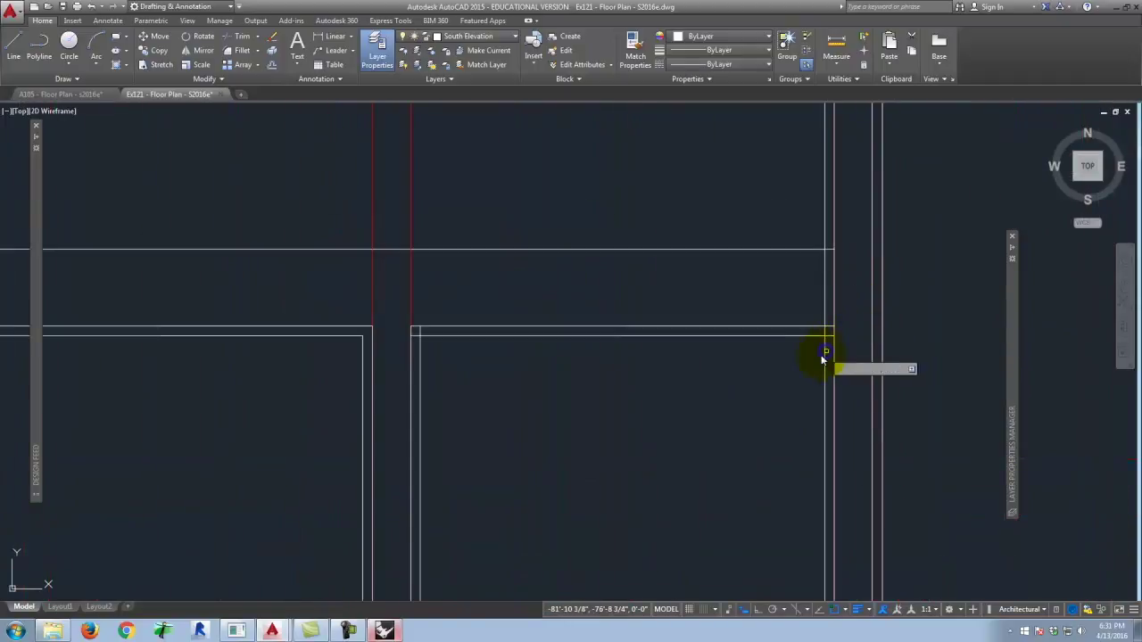
pyautogui.click(825, 359)
pyautogui.click(817, 336)
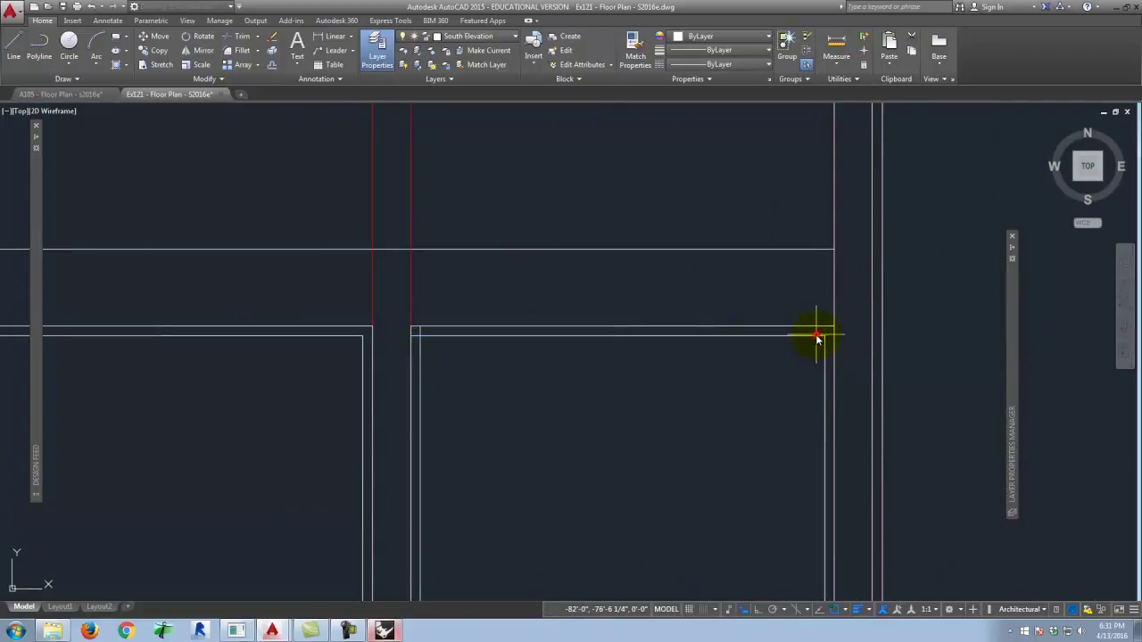
pyautogui.press('Return')
pyautogui.click(442, 336)
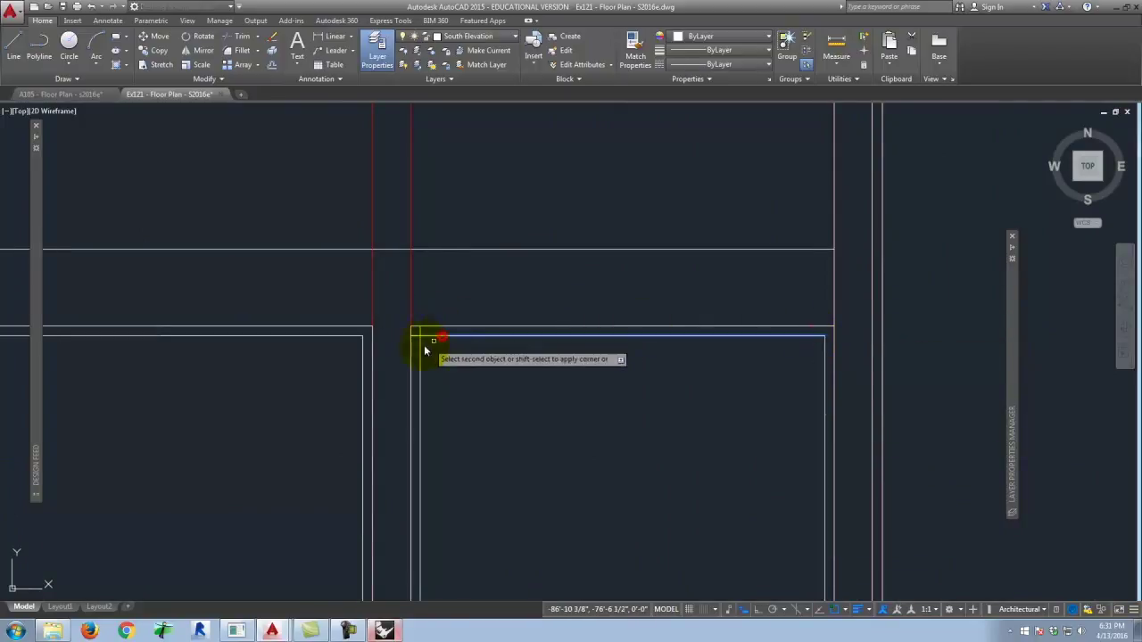
pyautogui.scroll(-5, 421, 354)
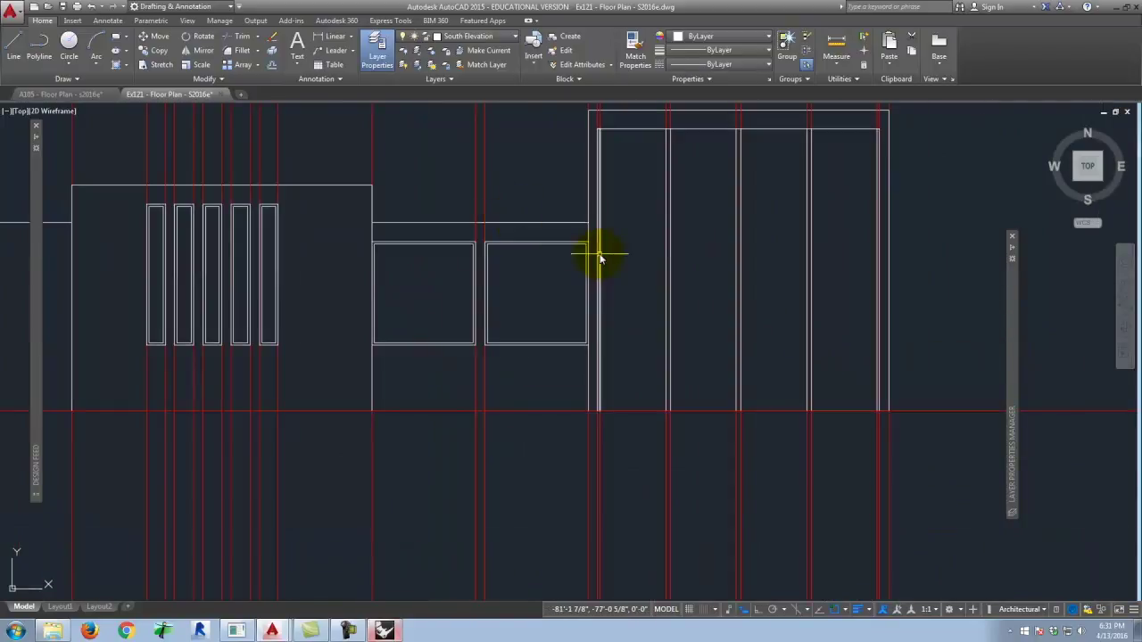
# Draw a vertical centre line in the east bathroom window from the midpoint of the inner head line to the inner sill line
pyautogui.click(6, 42)
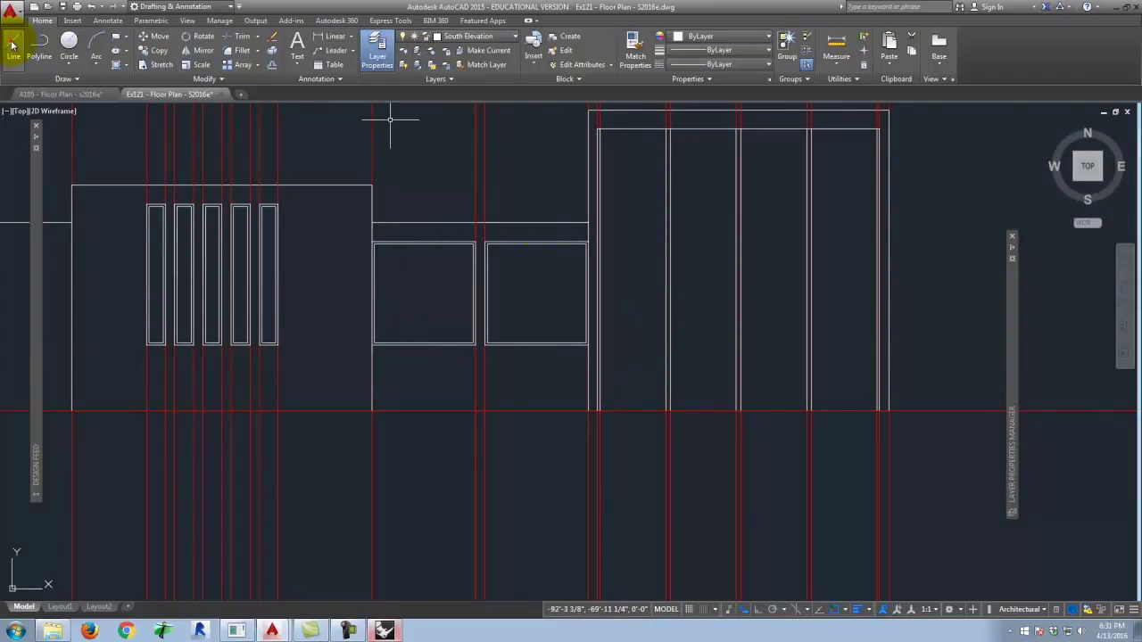
pyautogui.scroll(4, 526, 286)
pyautogui.scroll(-7, 540, 362)
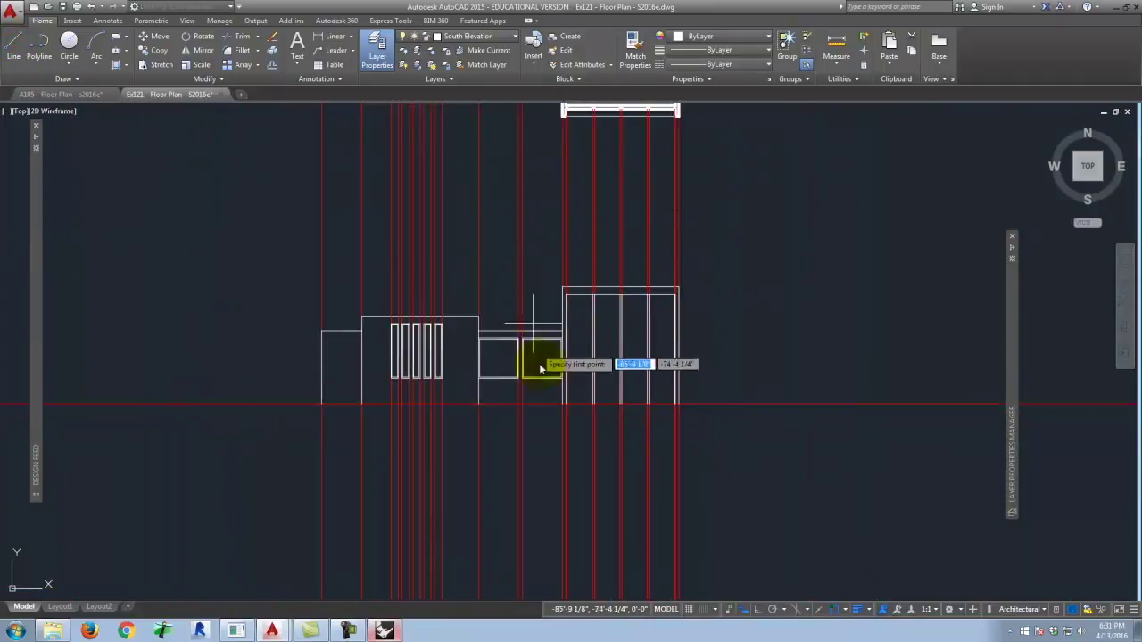
pyautogui.scroll(-5, 538, 357)
pyautogui.scroll(8, 533, 259)
pyautogui.scroll(-1, 466, 270)
pyautogui.scroll(-6, 459, 459)
pyautogui.scroll(6, 472, 459)
pyautogui.scroll(3, 438, 273)
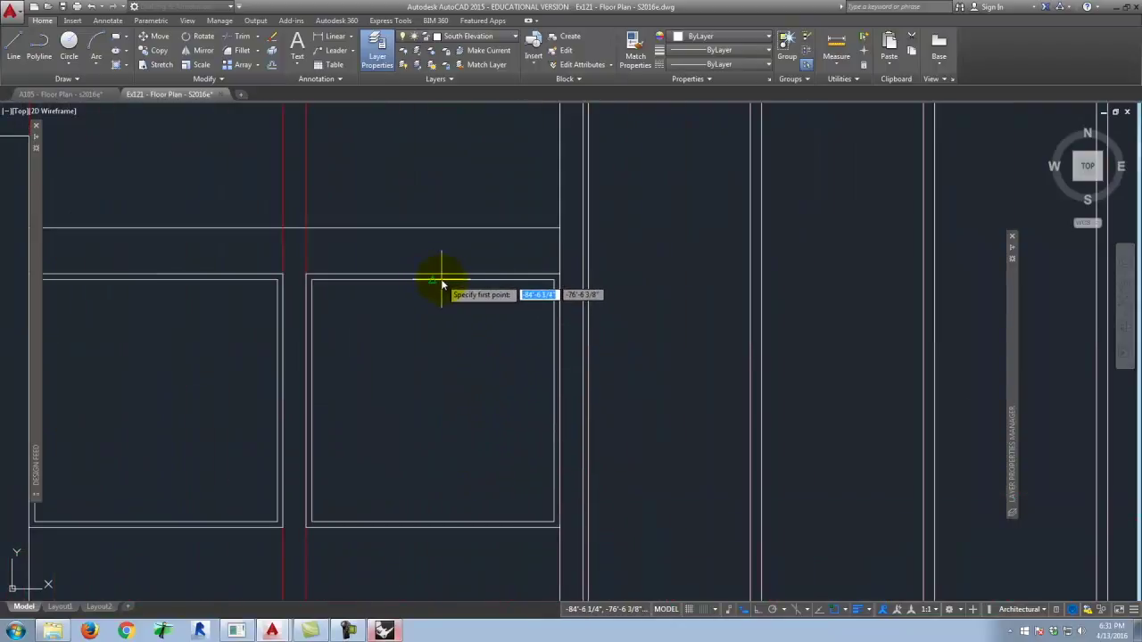
pyautogui.click(434, 280)
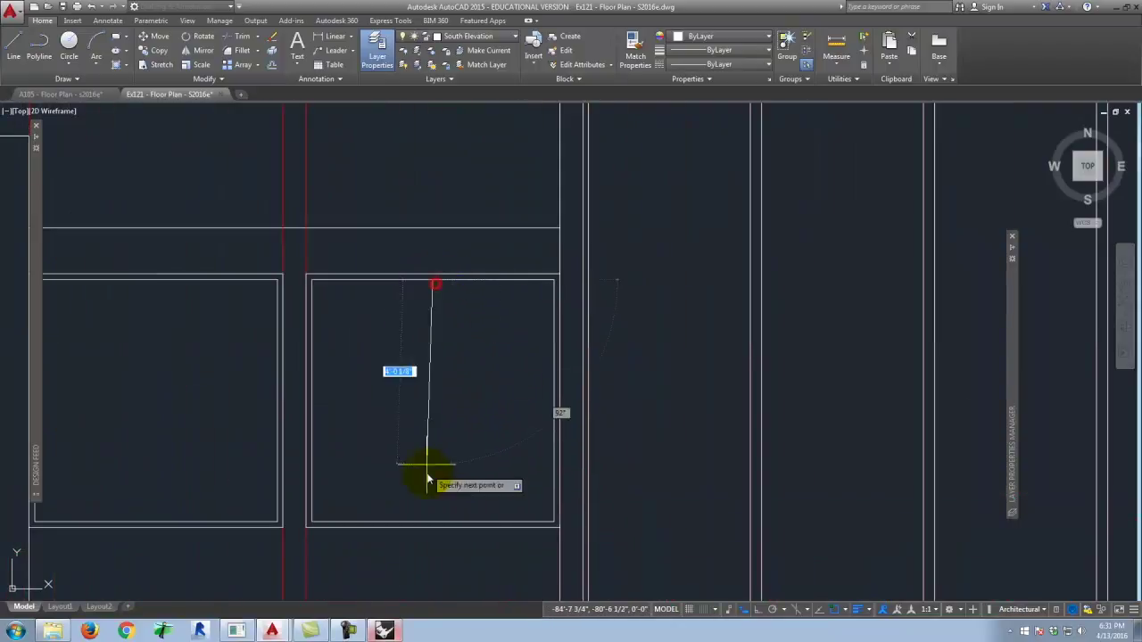
pyautogui.click(432, 521)
pyautogui.press('Return')
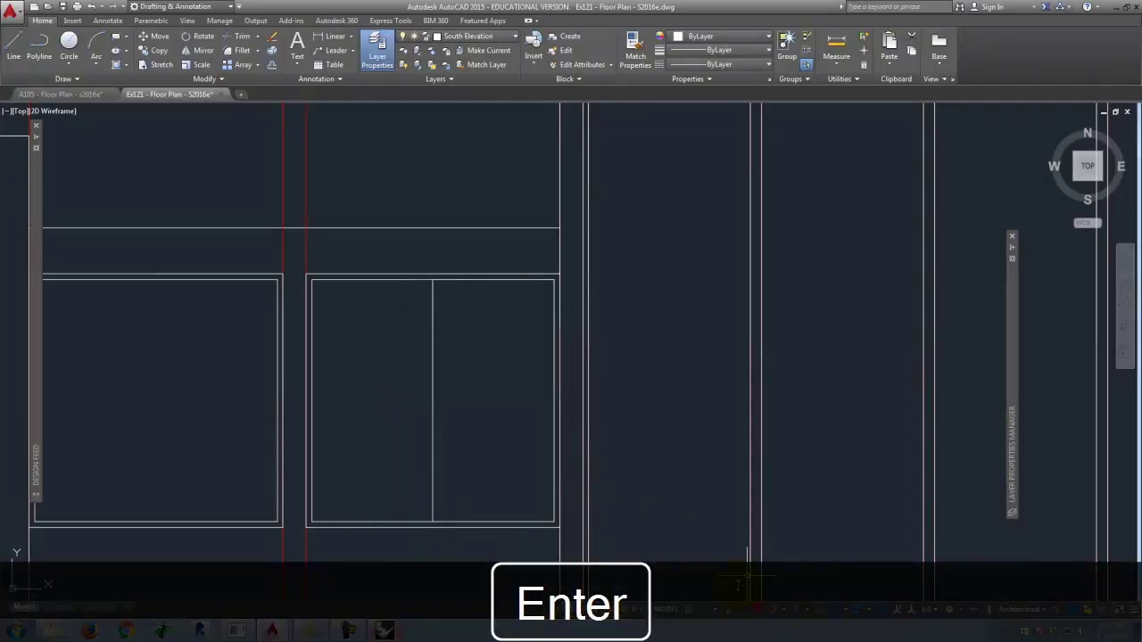
# Offset the east bathroom window's centre line by 1" to both sides
pyautogui.write('offset')
pyautogui.press('Return')
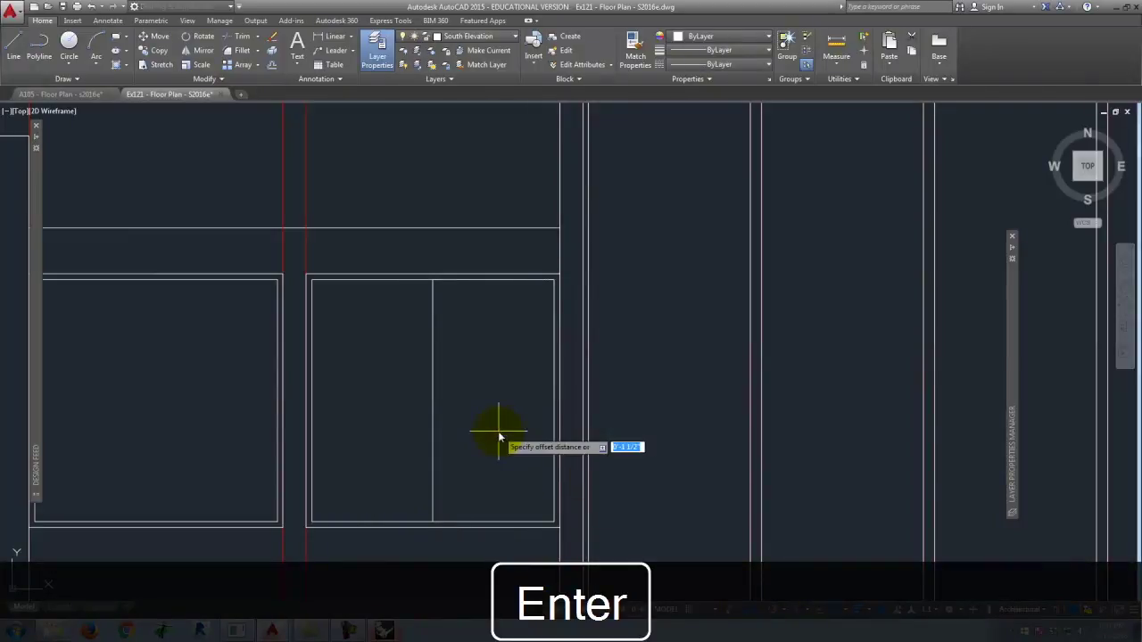
pyautogui.write('1')
pyautogui.press('Return')
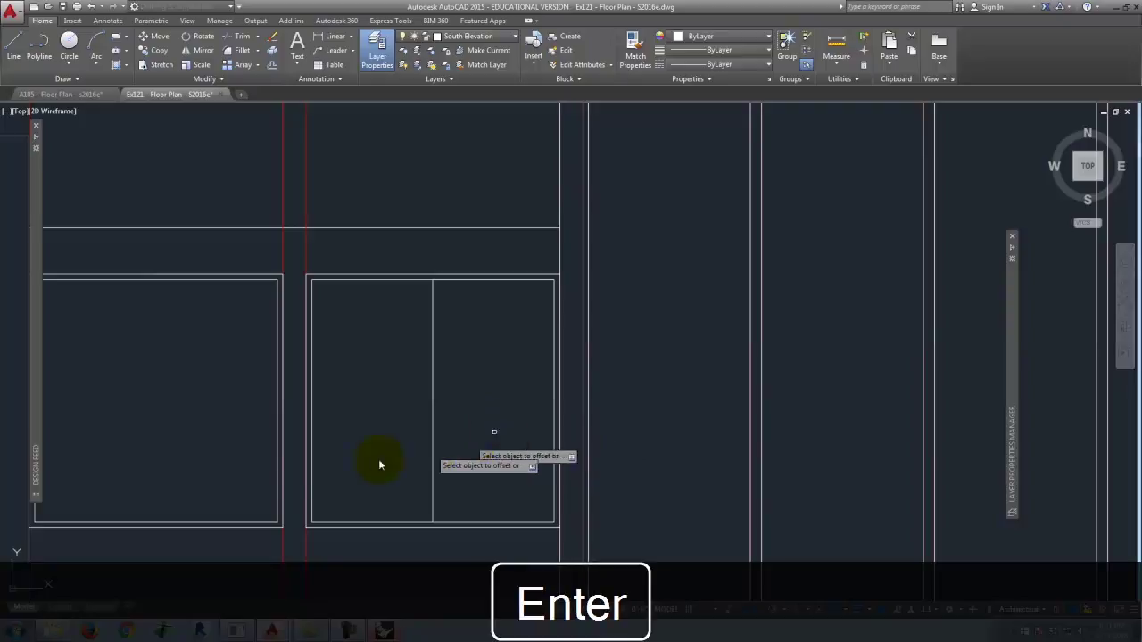
pyautogui.click(433, 403)
pyautogui.click(444, 406)
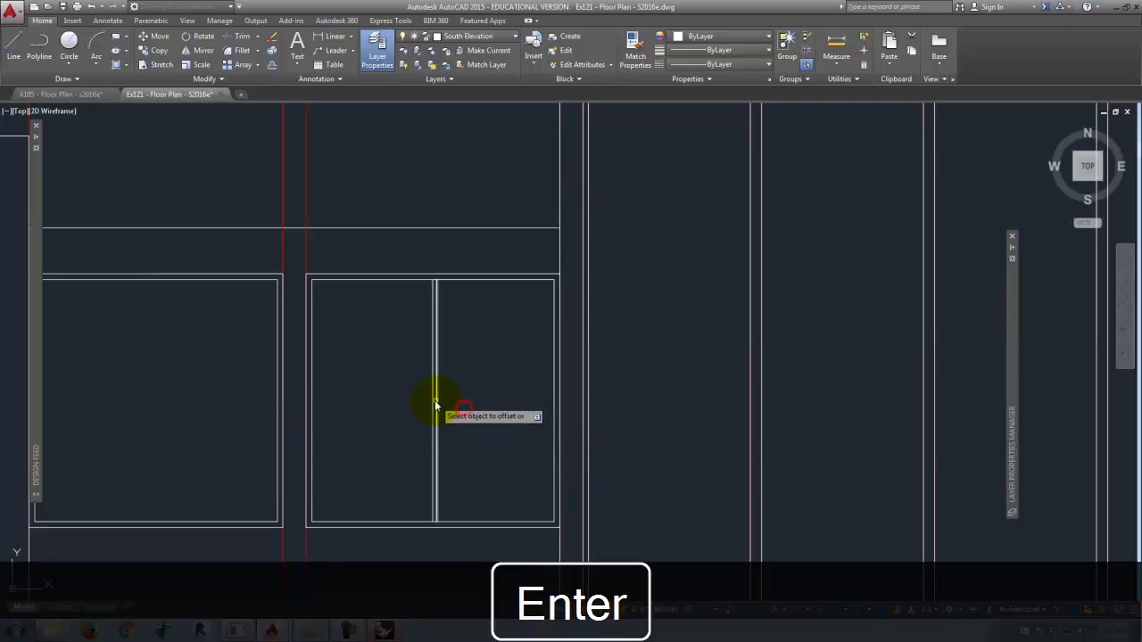
pyautogui.click(434, 404)
pyautogui.click(397, 384)
pyautogui.press('Escape')
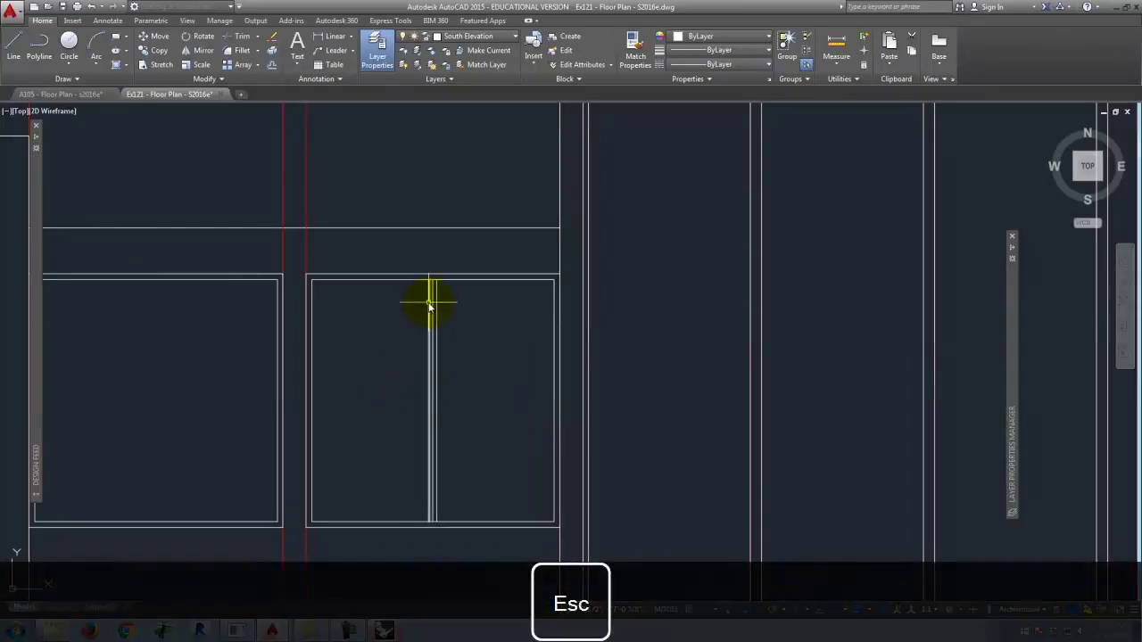
# Stretch both ends of the western mullion line out to the outer head and sill lines of the east bathroom window
pyautogui.click(429, 282)
pyautogui.click(429, 274)
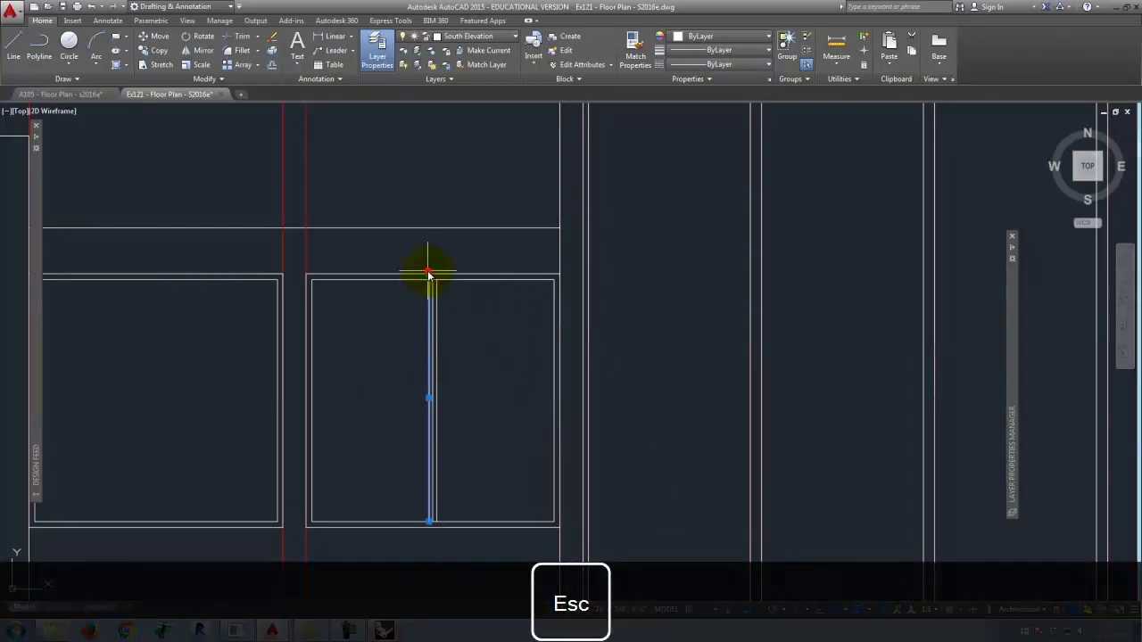
pyautogui.click(431, 522)
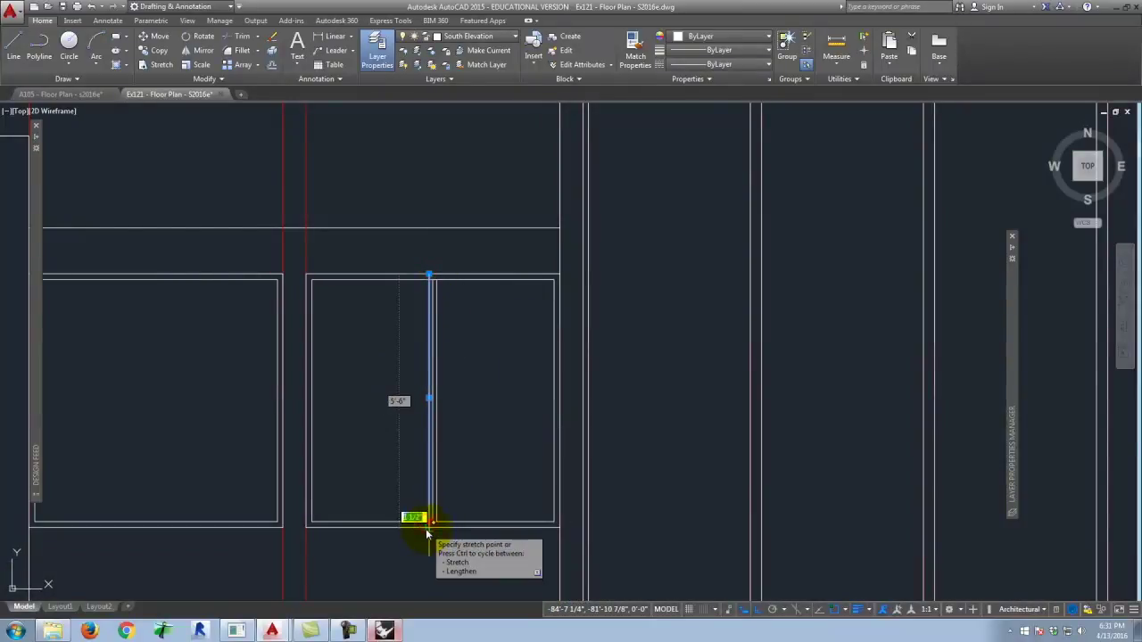
pyautogui.press('Escape')
pyautogui.press('Escape')
# Erase the original centre line between the two mullion lines of the east bathroom window
pyautogui.scroll(4, 433, 521)
pyautogui.click(433, 513)
pyautogui.click(426, 506)
pyautogui.write('era')
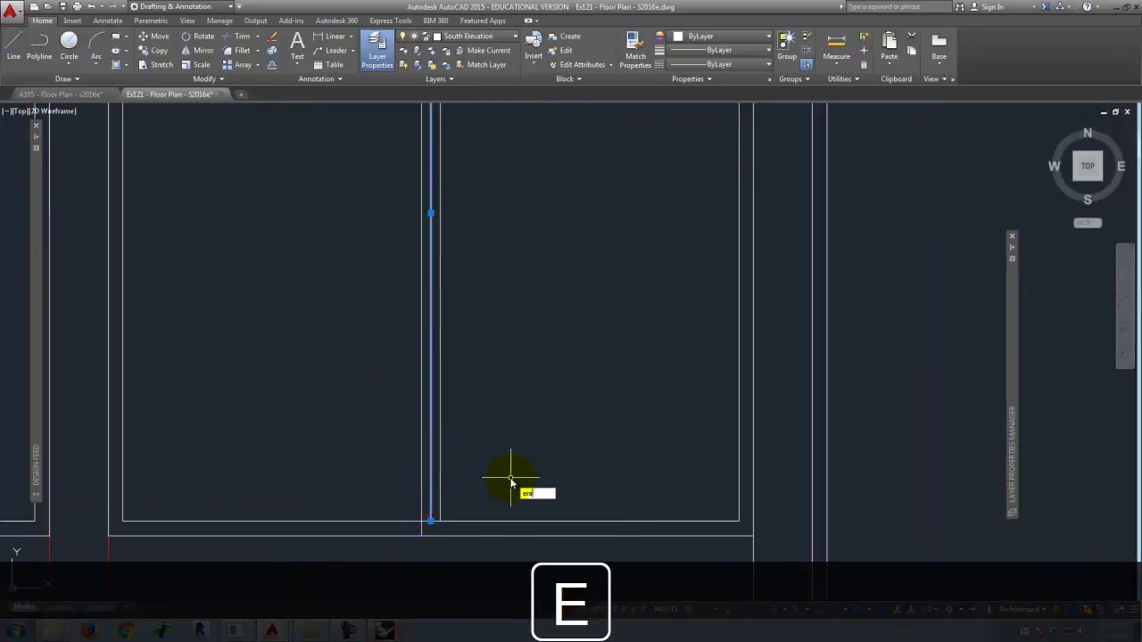
pyautogui.press('Return')
# Trim the inner head and sill line segments between the mullion lines of the east bathroom window
pyautogui.write('t')
pyautogui.press('Return')
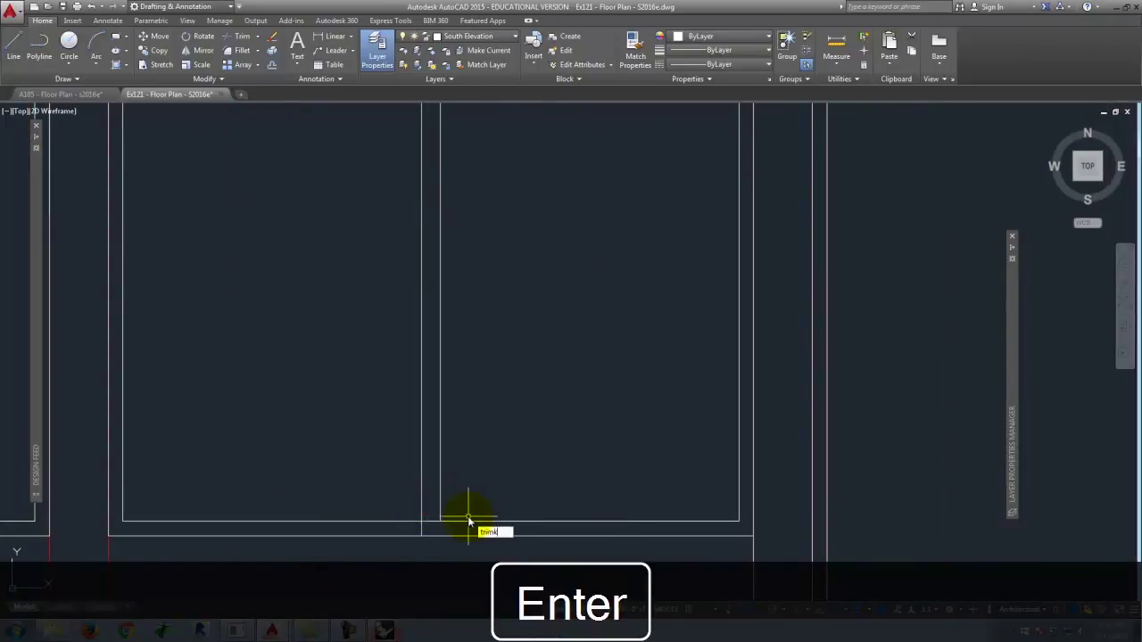
pyautogui.scroll(-3, 419, 542)
pyautogui.click(432, 537)
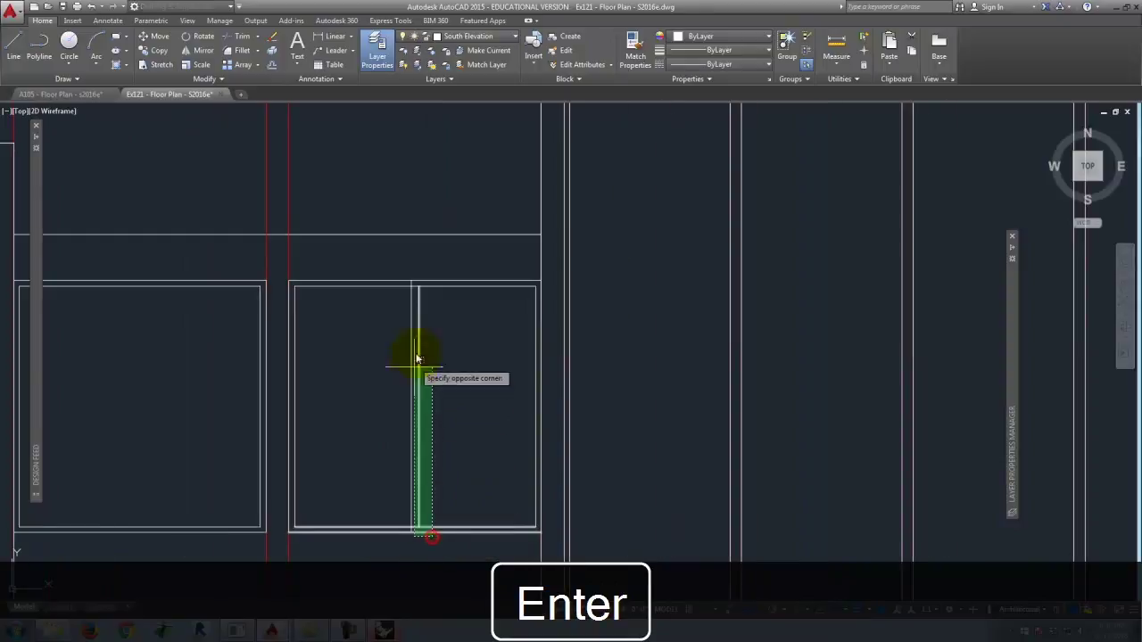
pyautogui.click(406, 353)
pyautogui.press('Return')
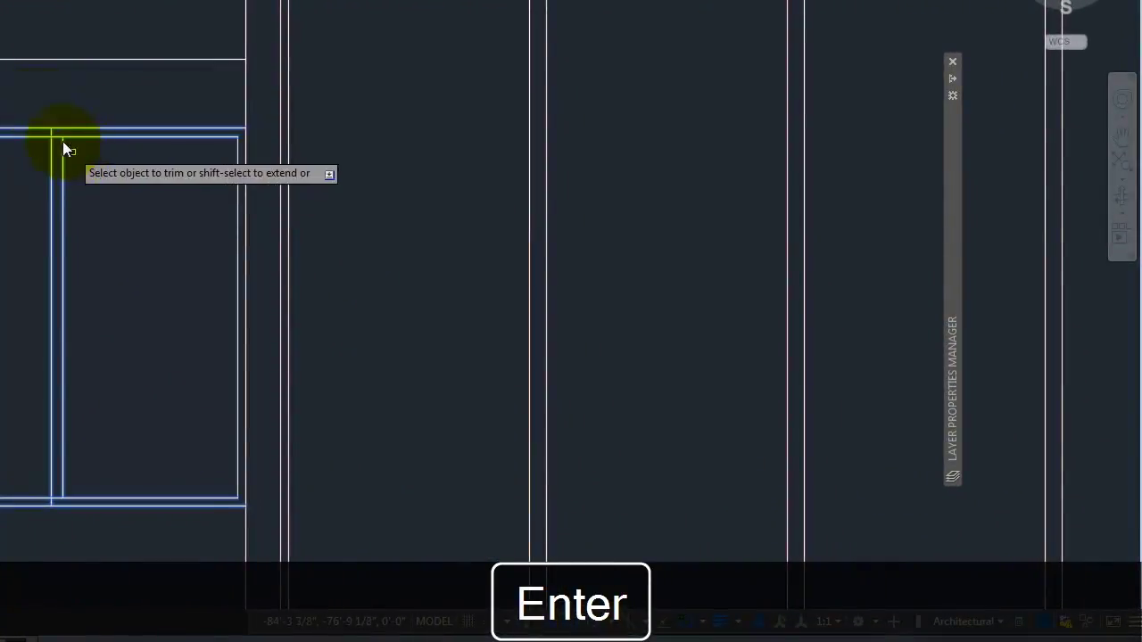
pyautogui.click(59, 136)
pyautogui.click(57, 498)
pyautogui.press('Escape')
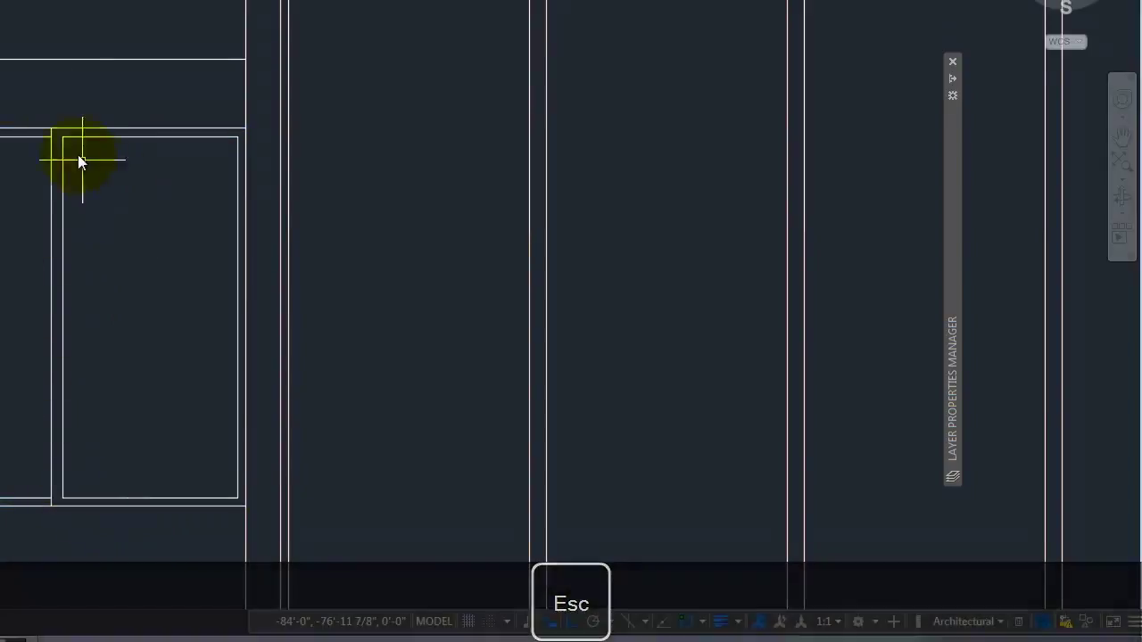
# Mirror the two mullion lines into the west bathroom window about the vertical axis midway between the windows, keeping the originals
pyautogui.click(27, 96)
pyautogui.scroll(-2, 57, 109)
pyautogui.click(87, 388)
pyautogui.write('mir')
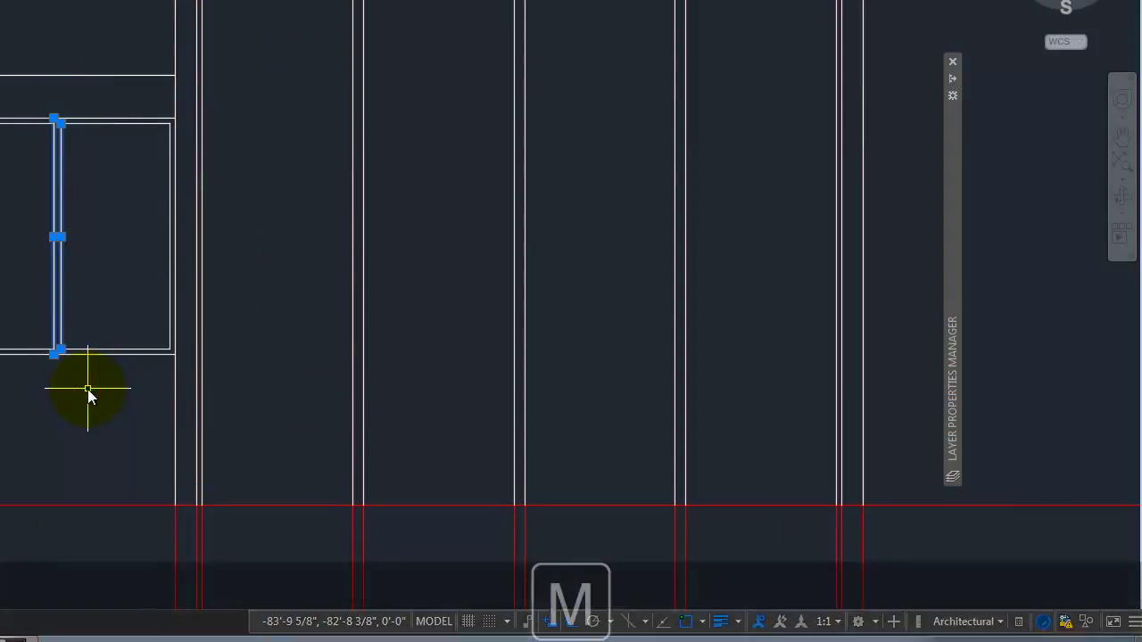
pyautogui.press('Return')
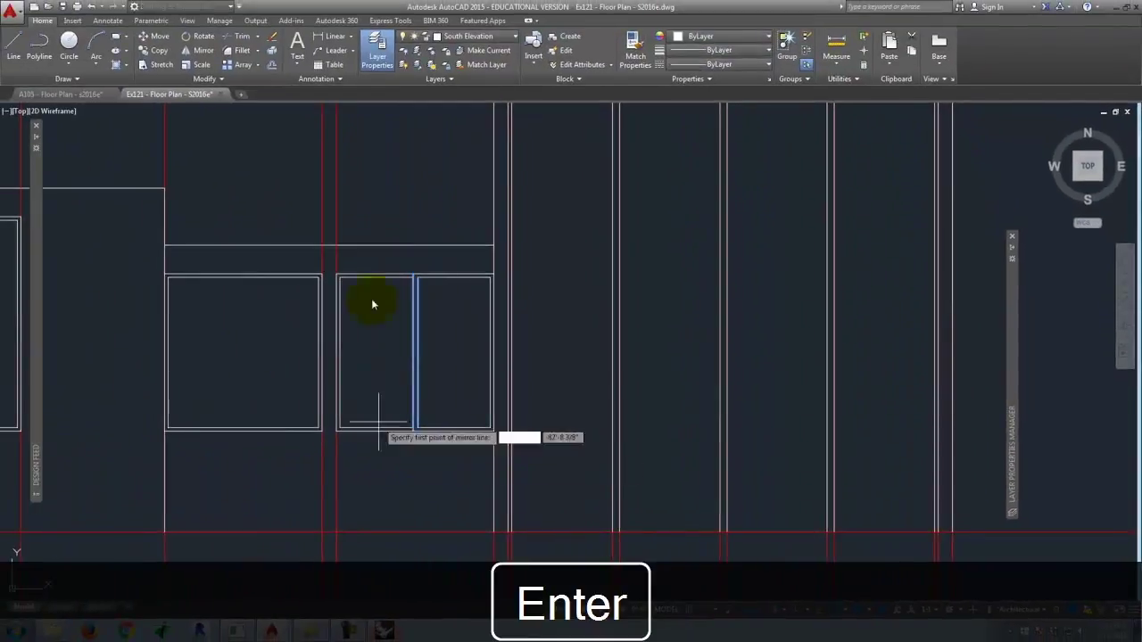
pyautogui.click(328, 250)
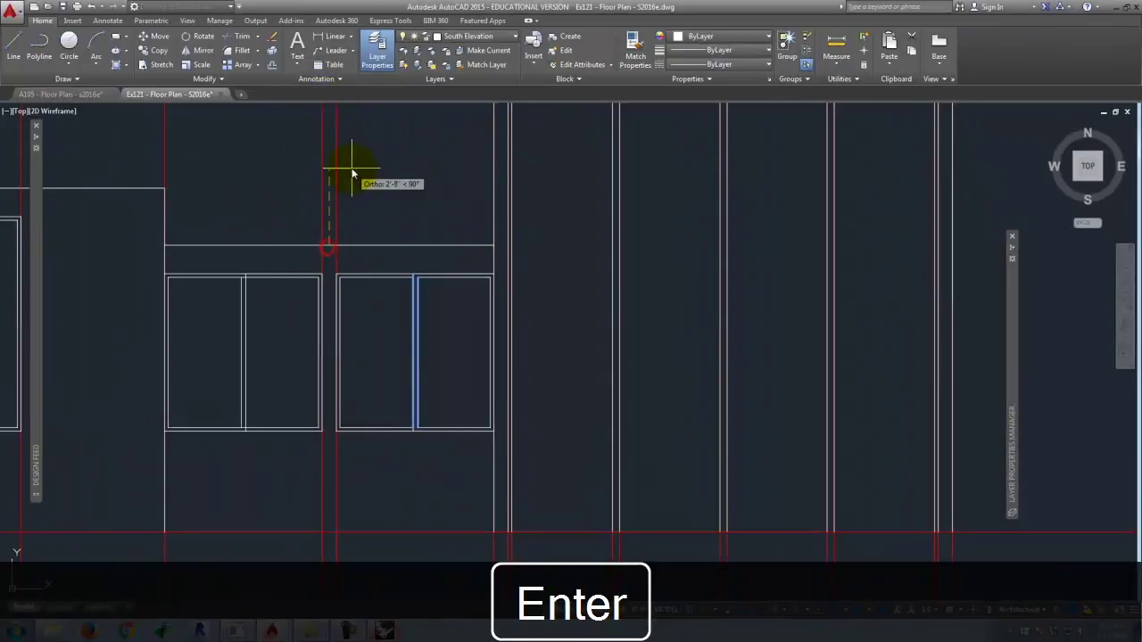
pyautogui.click(351, 168)
pyautogui.press('Return')
pyautogui.press('Return')
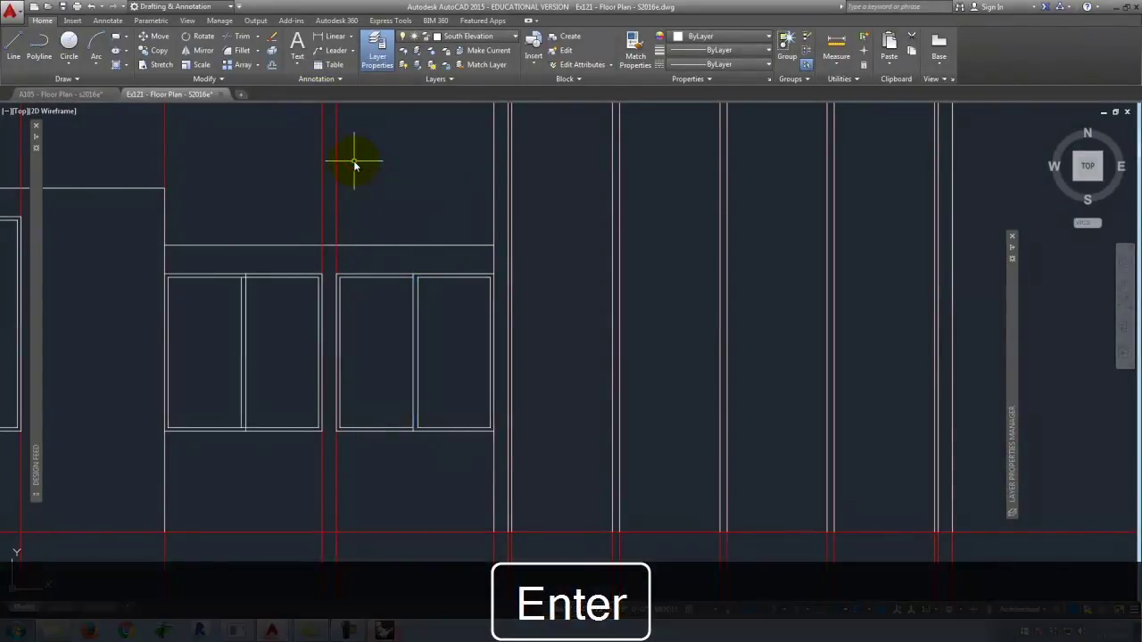
# Trim the inner head and sill line segments between the mirrored mullion lines of the west bathroom window
pyautogui.write('tr')
pyautogui.press('Return')
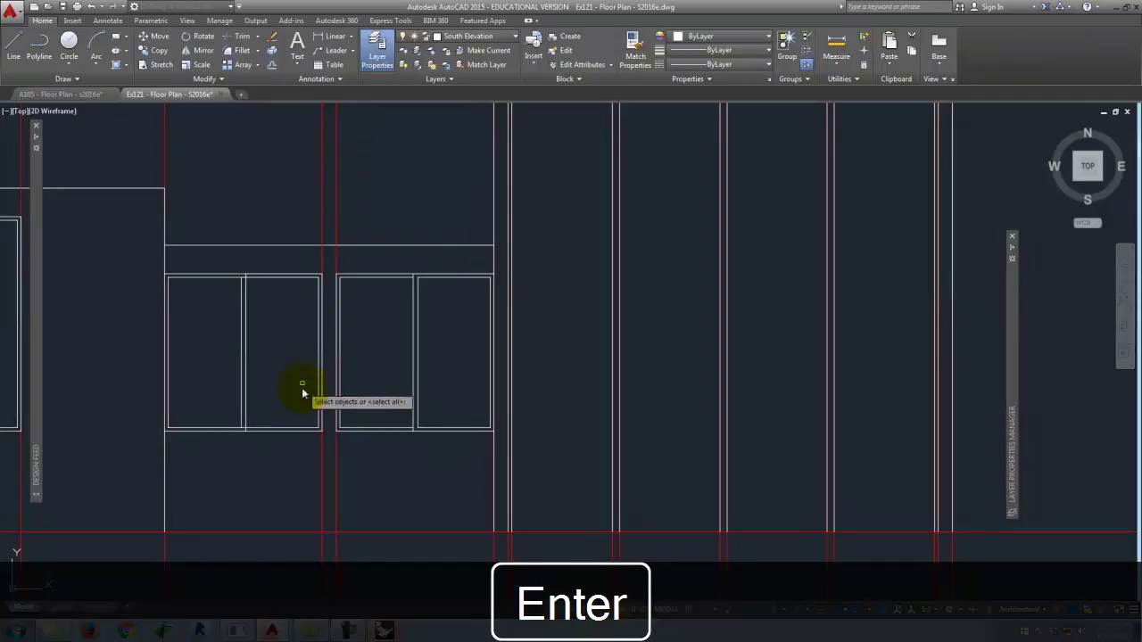
pyautogui.click(270, 459)
pyautogui.click(225, 258)
pyautogui.press('Return')
pyautogui.scroll(4, 241, 277)
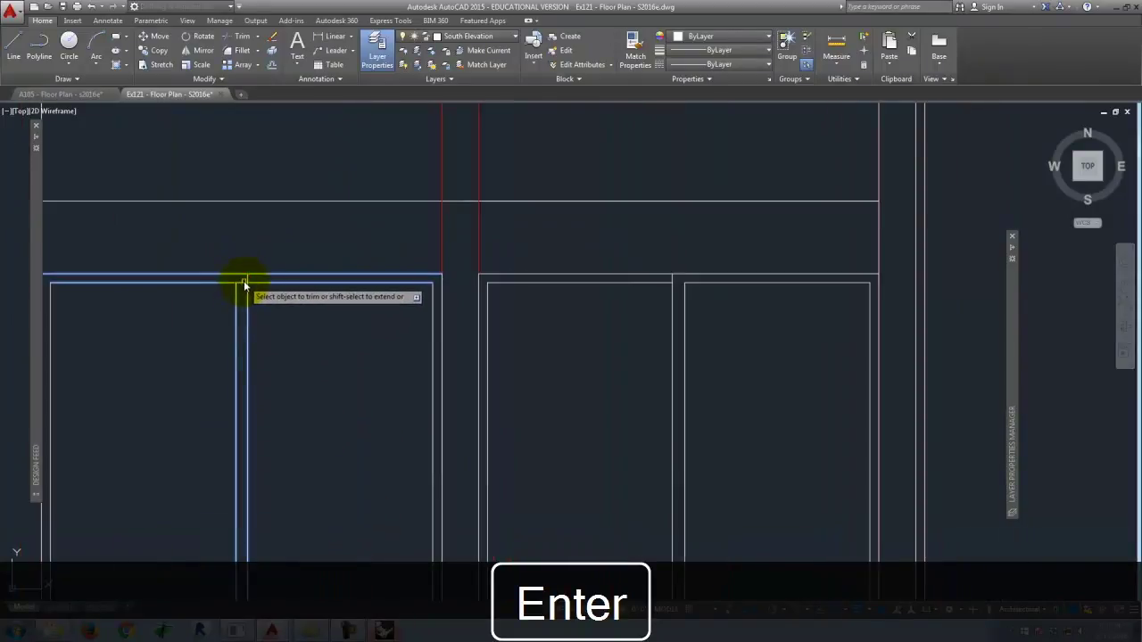
pyautogui.scroll(-3, 259, 232)
pyautogui.scroll(2, 256, 413)
pyautogui.scroll(3, 249, 397)
pyautogui.scroll(-3, 285, 365)
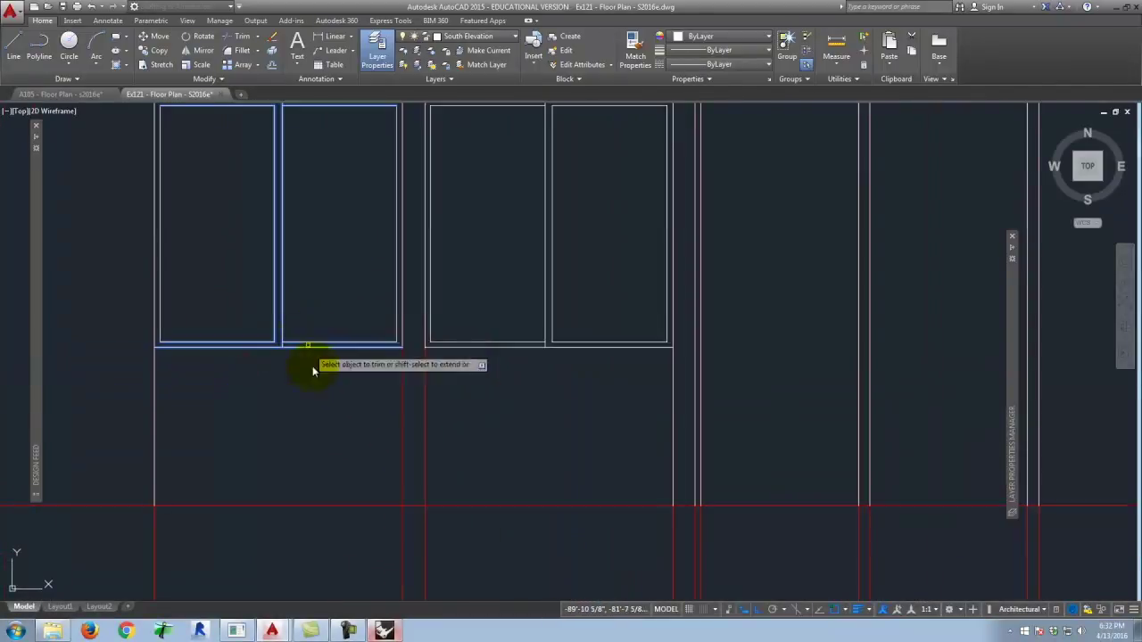
# Offset the roof line of the westernmost low block 1' downward to form the fascia line
pyautogui.scroll(-3, 312, 366)
pyautogui.press('Return')
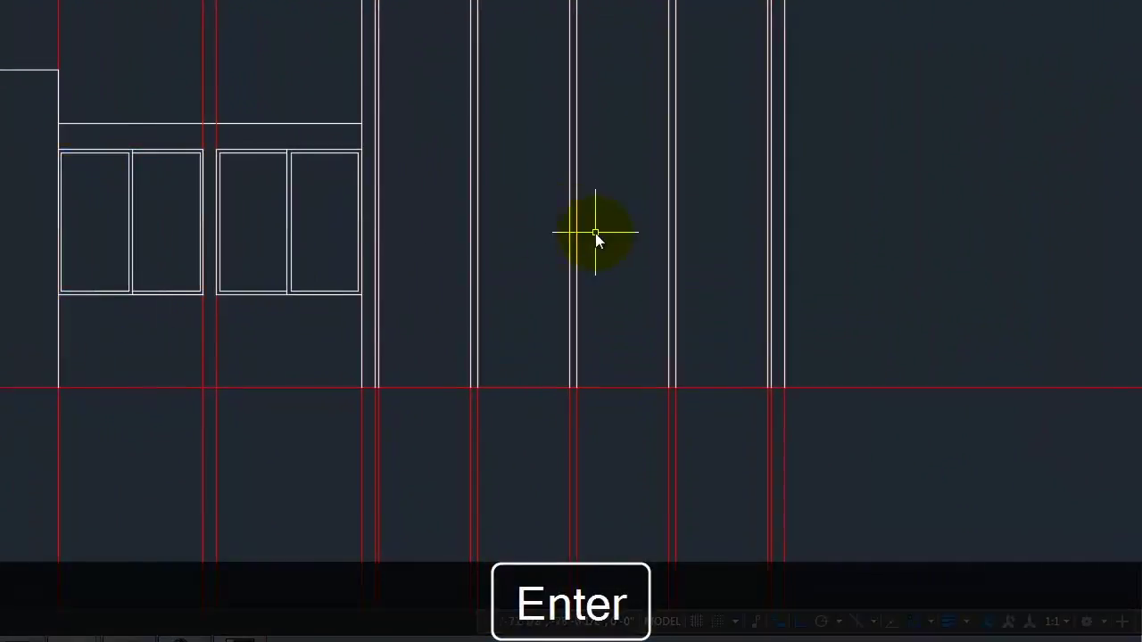
pyautogui.scroll(-2, 595, 233)
pyautogui.scroll(-4, 179, 365)
pyautogui.scroll(4, 85, 11)
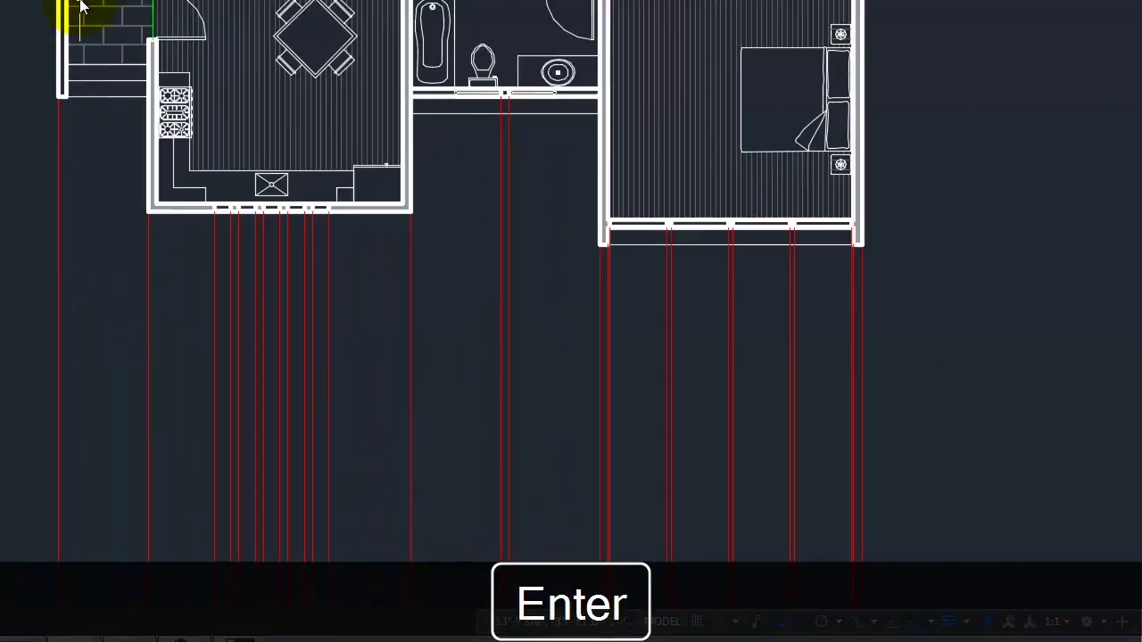
pyautogui.scroll(-4, 79, 35)
pyautogui.scroll(6, 107, 299)
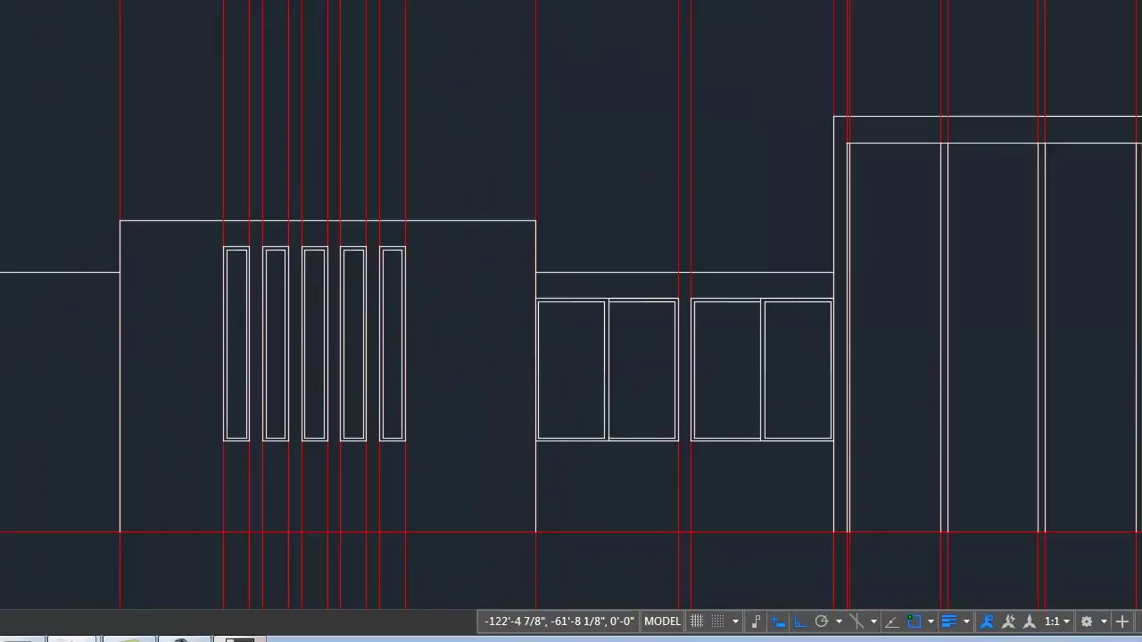
pyautogui.press('Escape')
pyautogui.write('o')
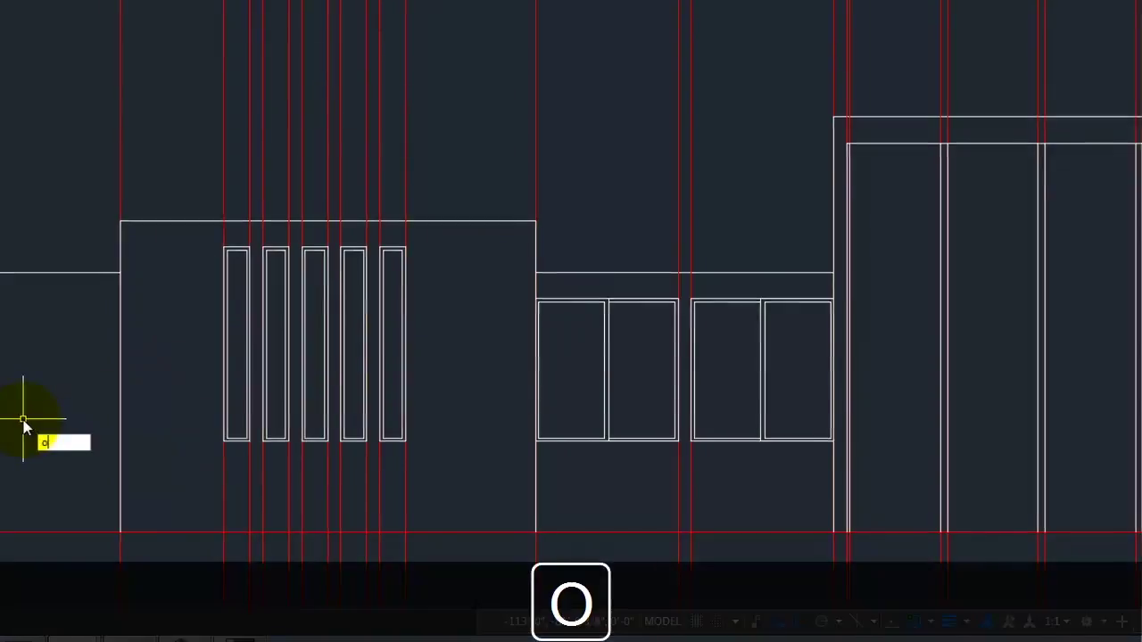
pyautogui.write('of')
pyautogui.press('BackSpace')
pyautogui.press('BackSpace')
pyautogui.write('ffse')
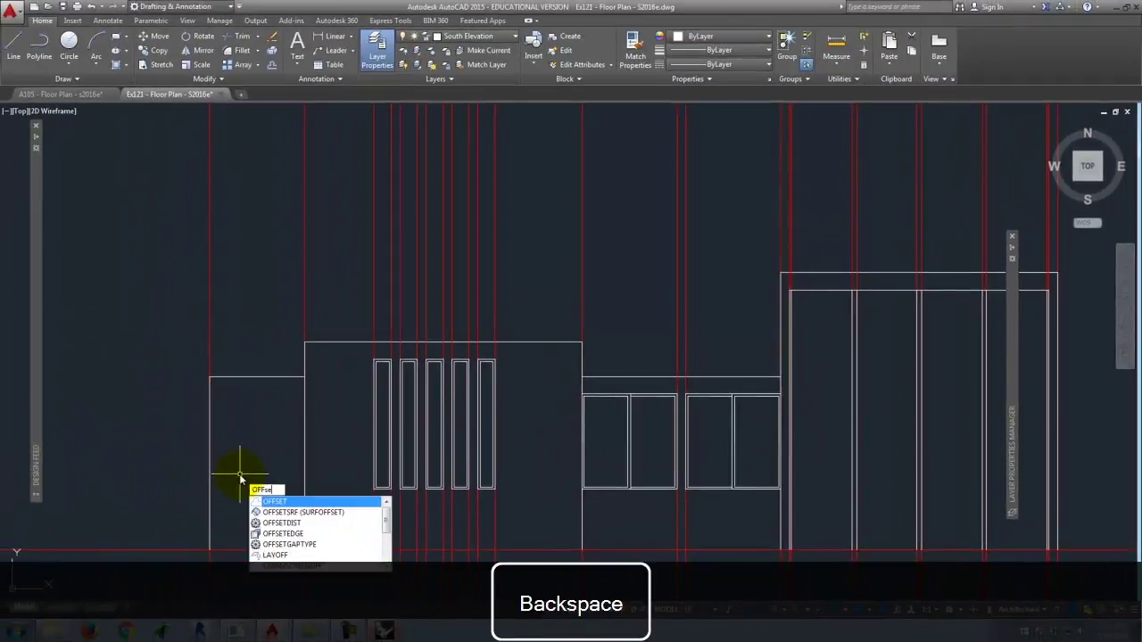
pyautogui.press('Return')
pyautogui.write('1')
pyautogui.press('Return')
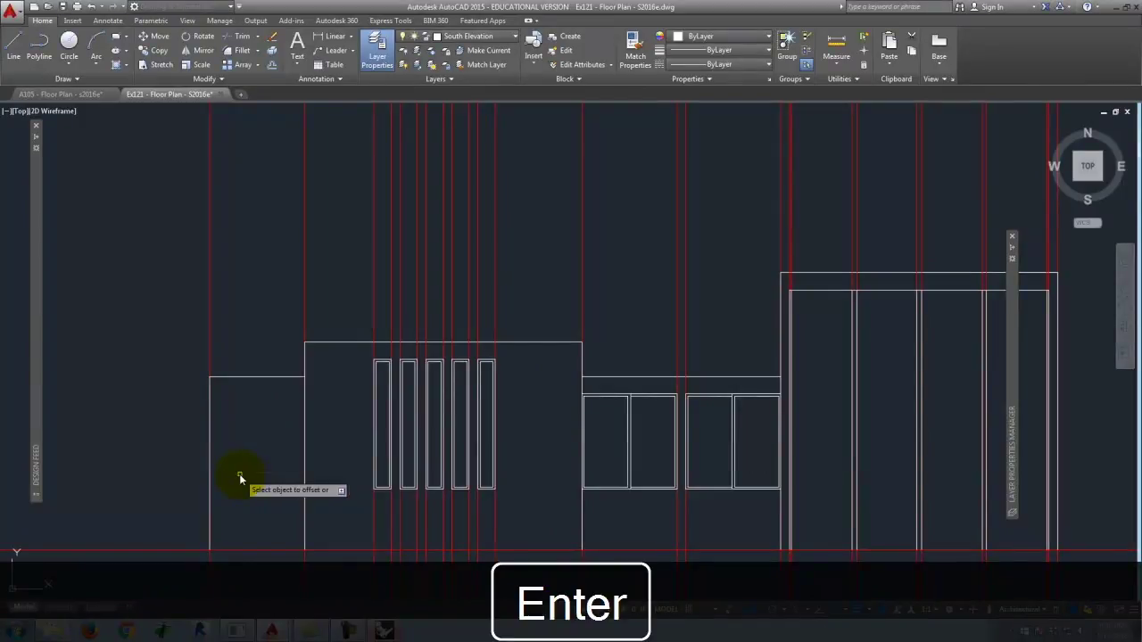
pyautogui.click(243, 378)
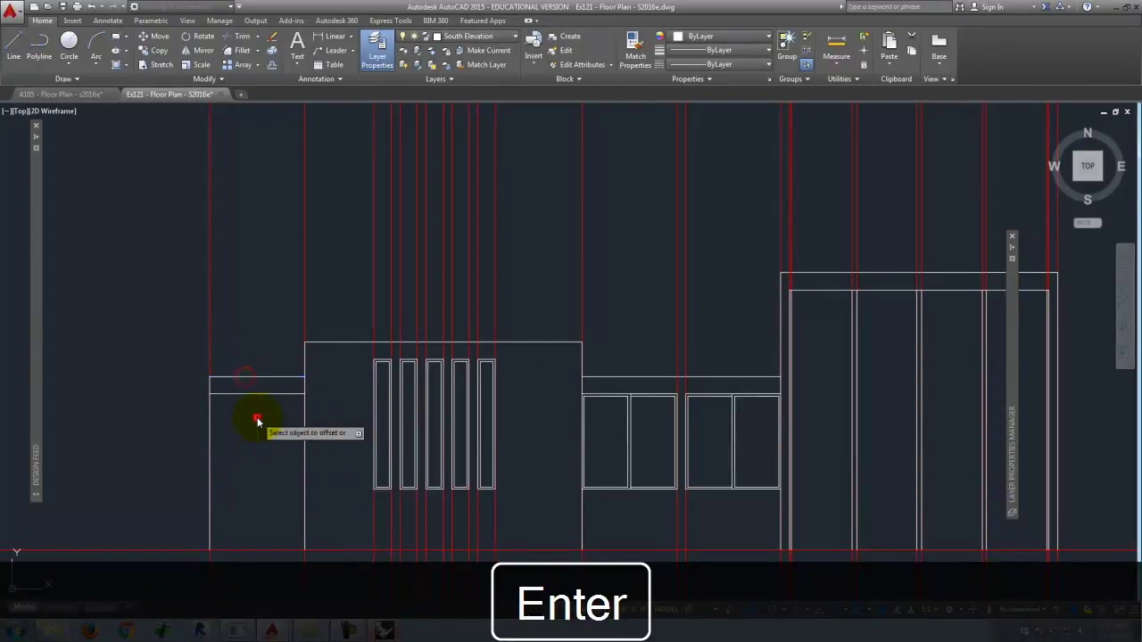
pyautogui.click(255, 414)
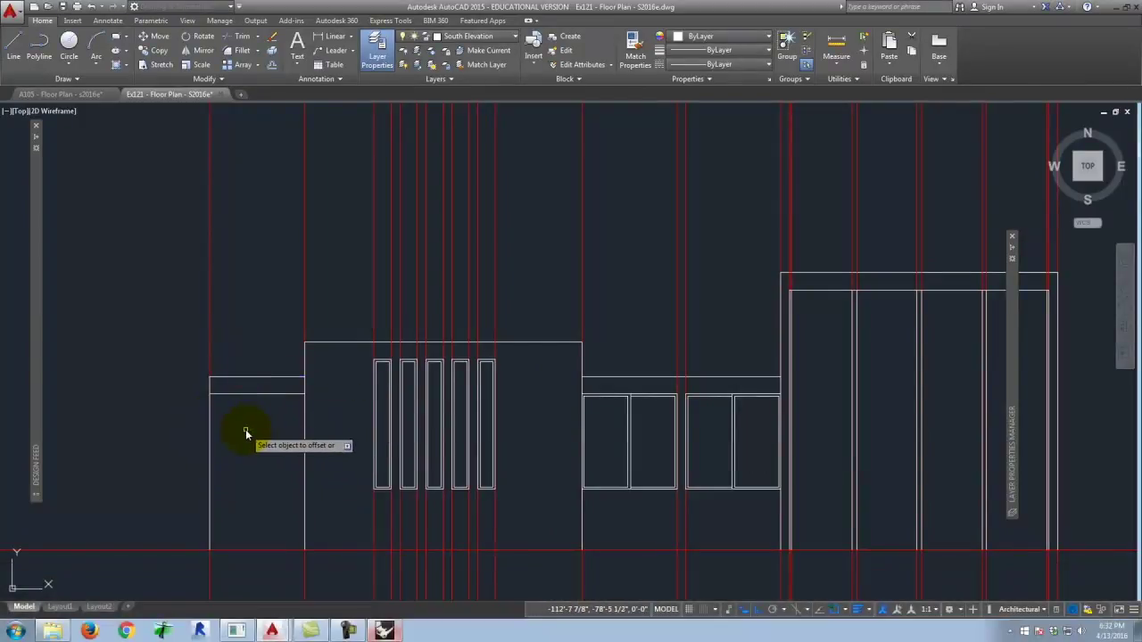
# Offset the outer vertical edge of the westernmost block 6" inward
pyautogui.press('Return')
pyautogui.press('Return')
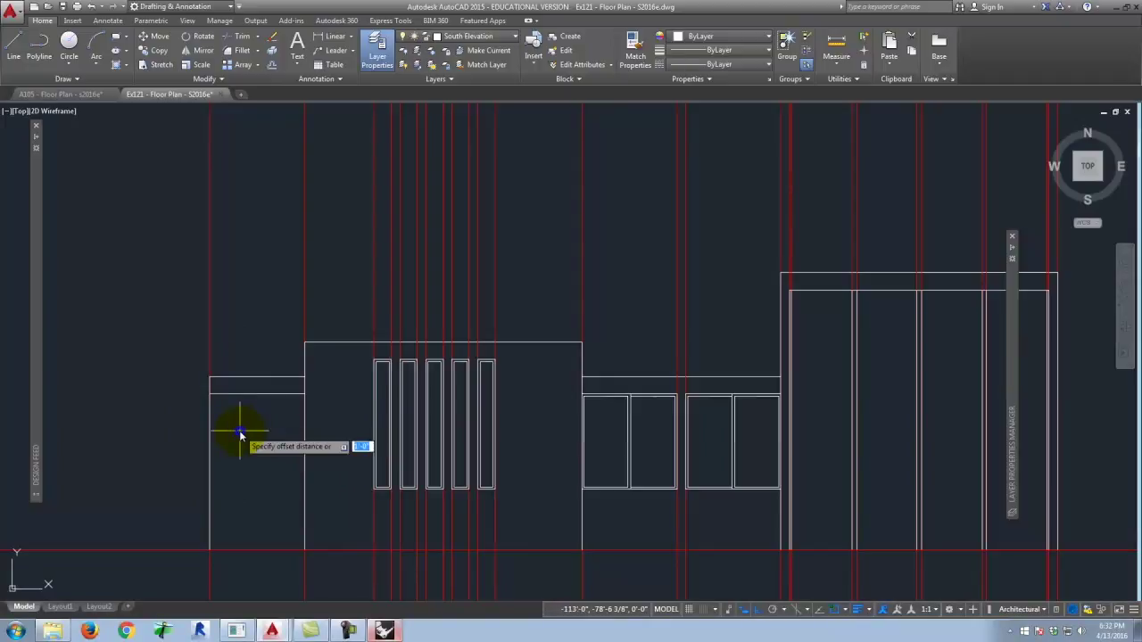
pyautogui.write('6')
pyautogui.press('Return')
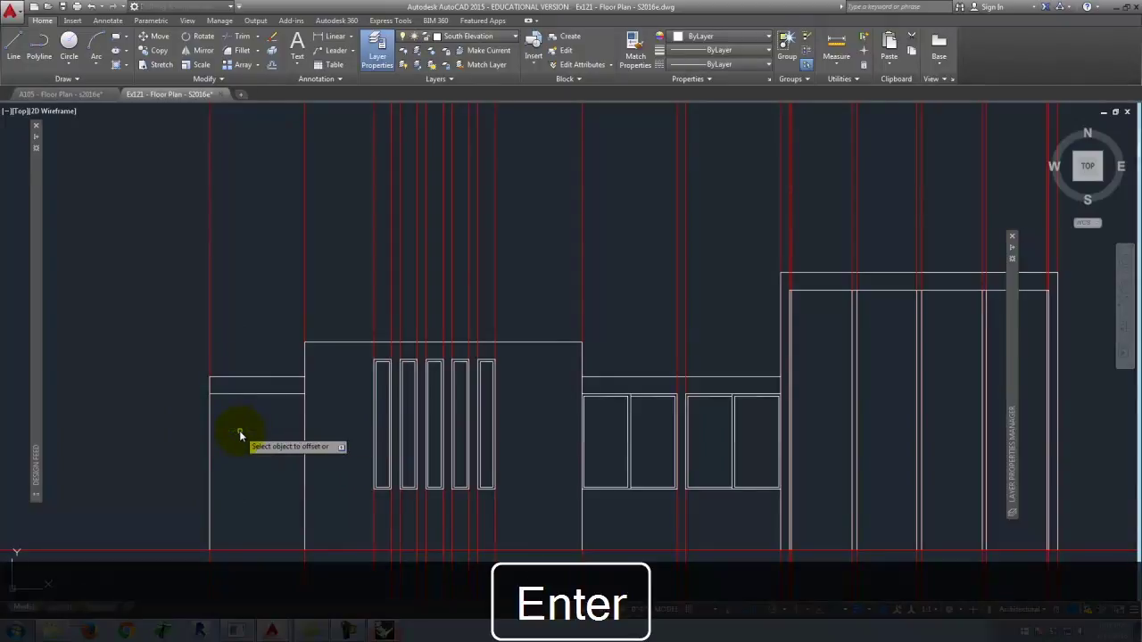
pyautogui.click(210, 439)
pyautogui.click(249, 441)
# Fillet the offset vertical line with the offset roof line into a clean corner in the westernmost block
pyautogui.write('fil')
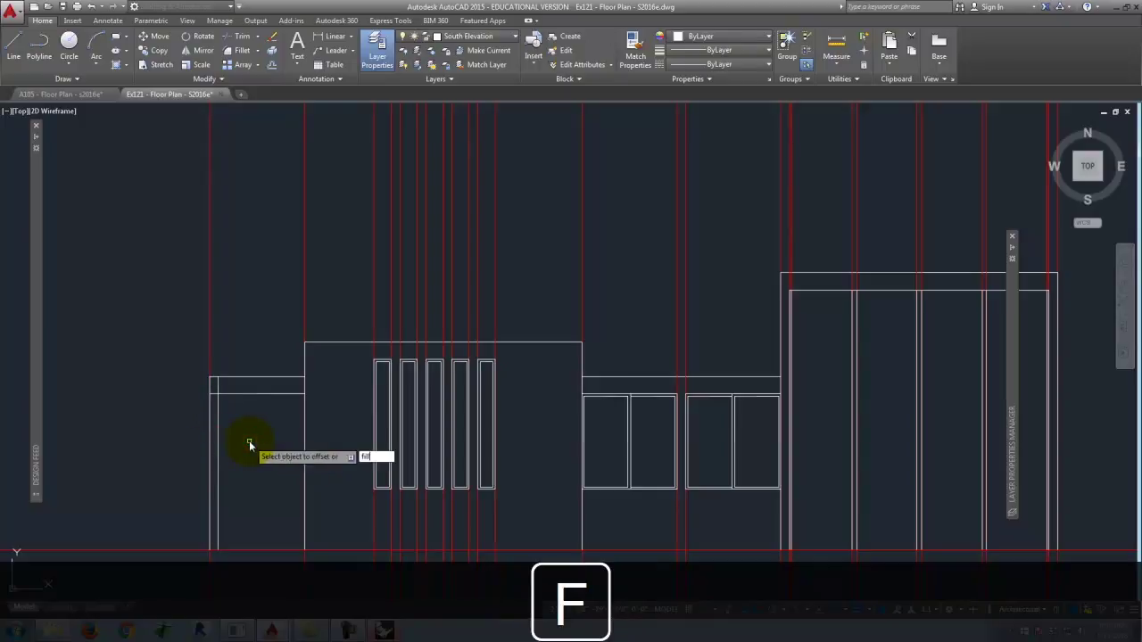
pyautogui.press('Escape')
pyautogui.write('f')
pyautogui.press('Return')
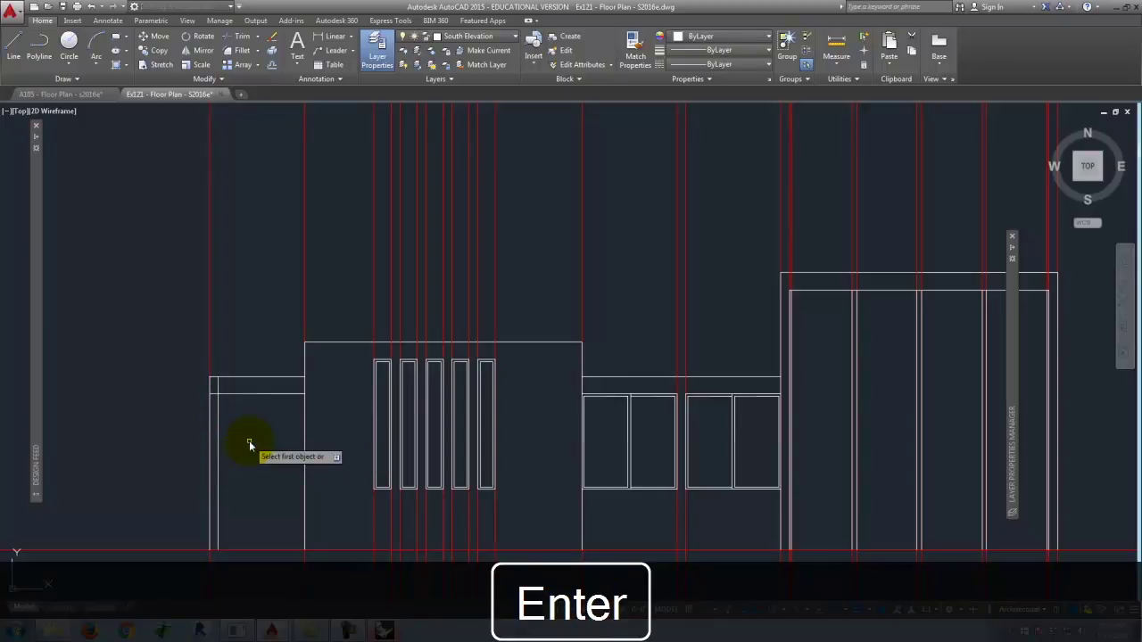
pyautogui.click(218, 416)
pyautogui.click(225, 393)
# Freeze the Guides layer to leave only the elevation linework and floor plan
pyautogui.scroll(-2, 160, 424)
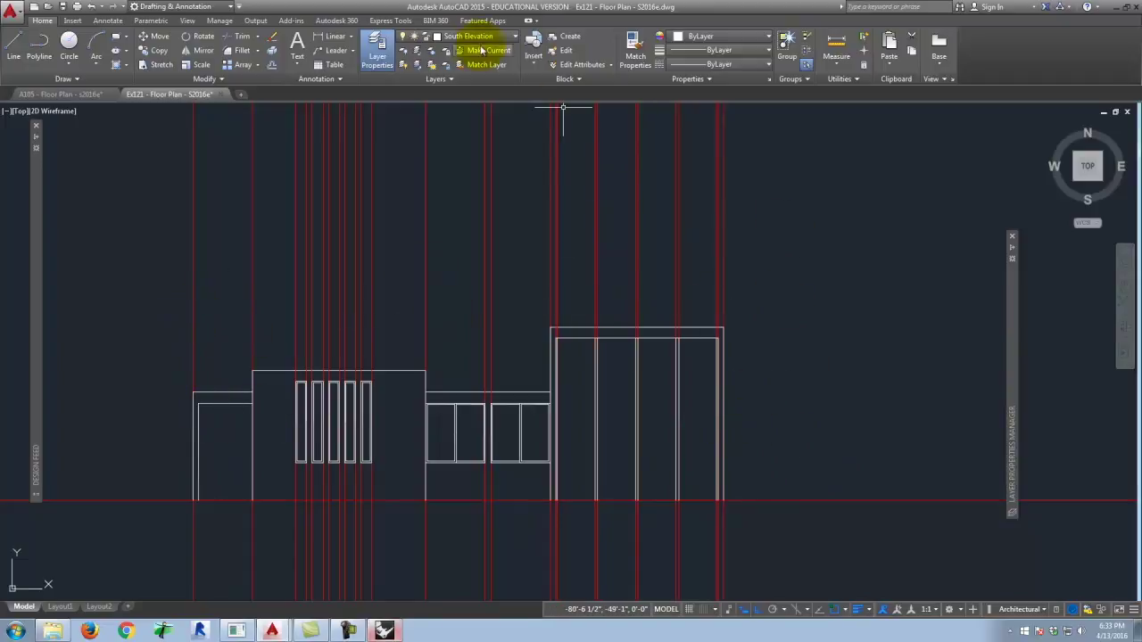
pyautogui.click(414, 154)
pyautogui.scroll(-2, 829, 234)
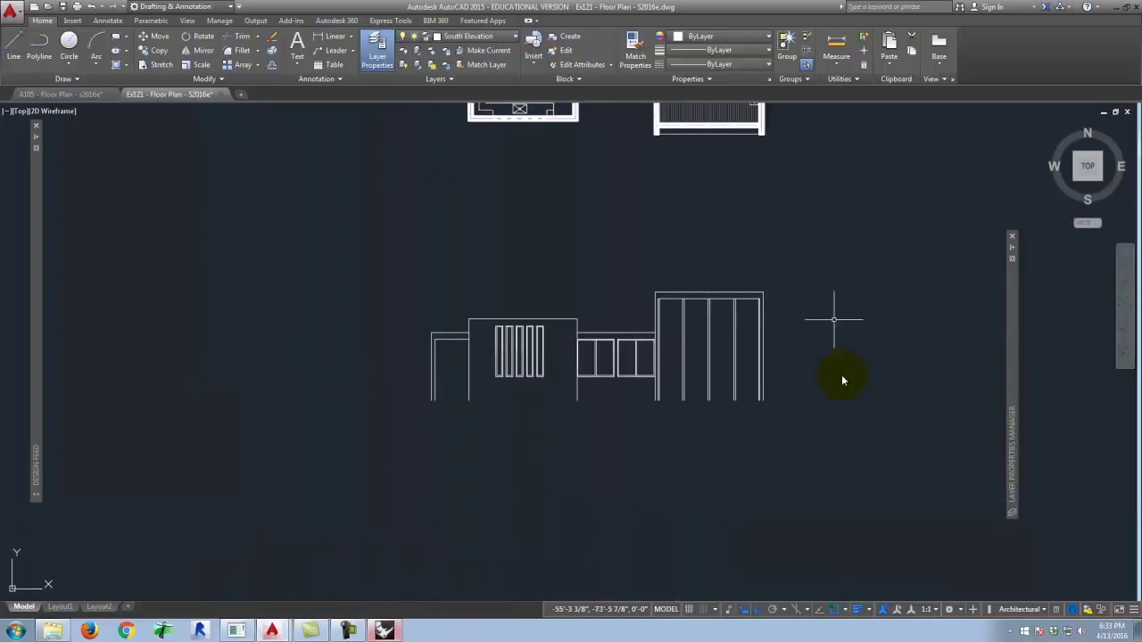
pyautogui.scroll(2, 792, 405)
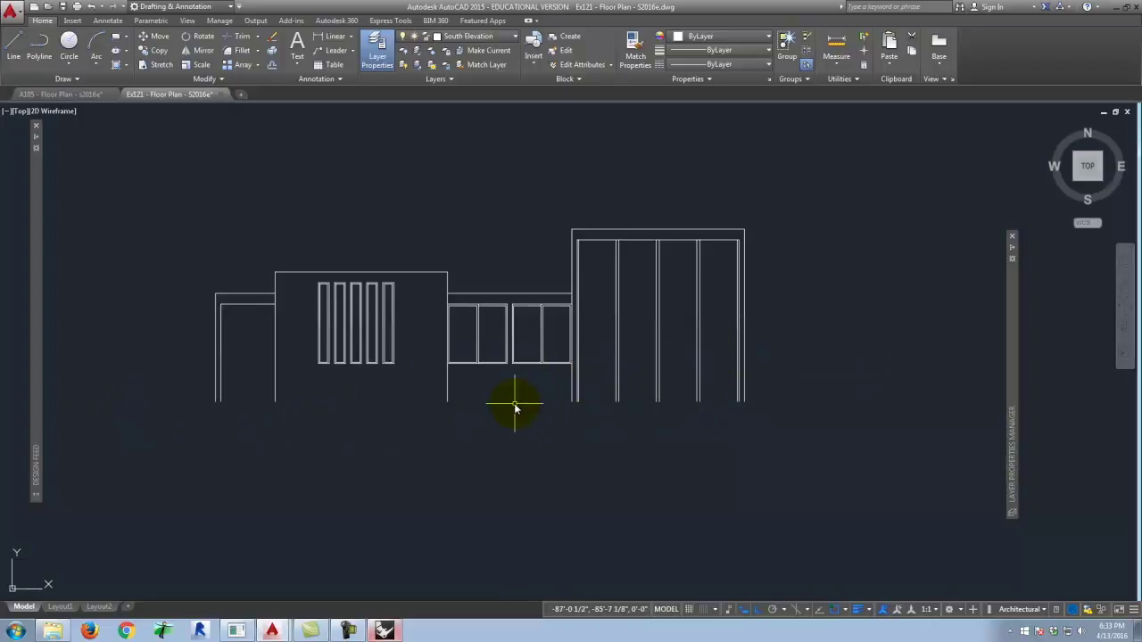
# Draw a horizontal ground line just below the whole elevation, extending past both ends, and erase it
pyautogui.scroll(-5, 504, 395)
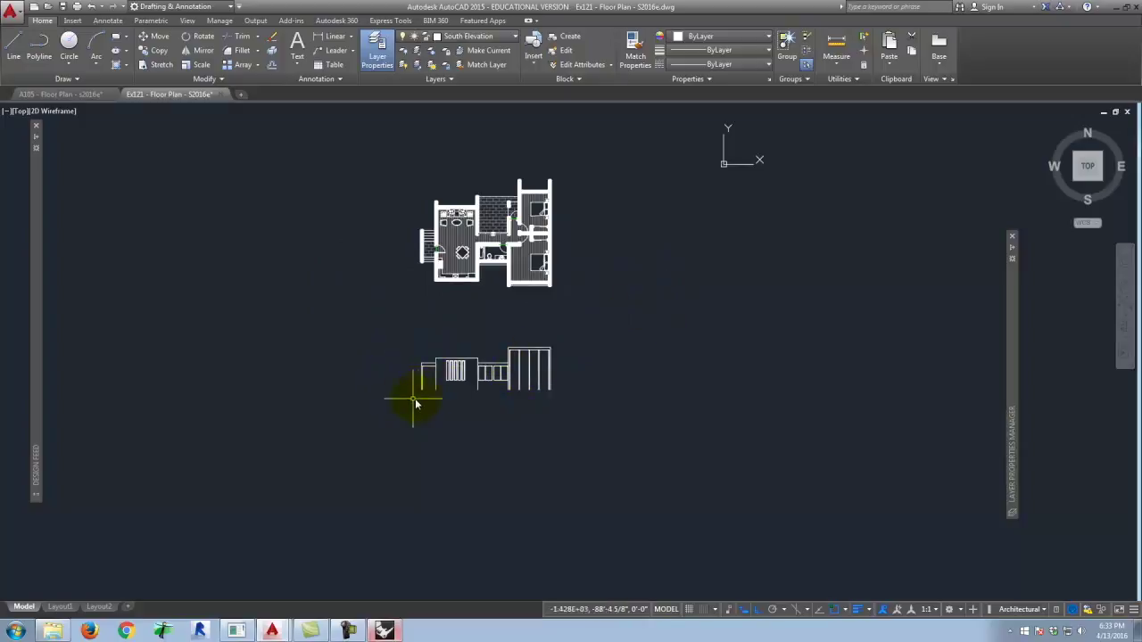
pyautogui.scroll(4, 409, 402)
pyautogui.click(14, 44)
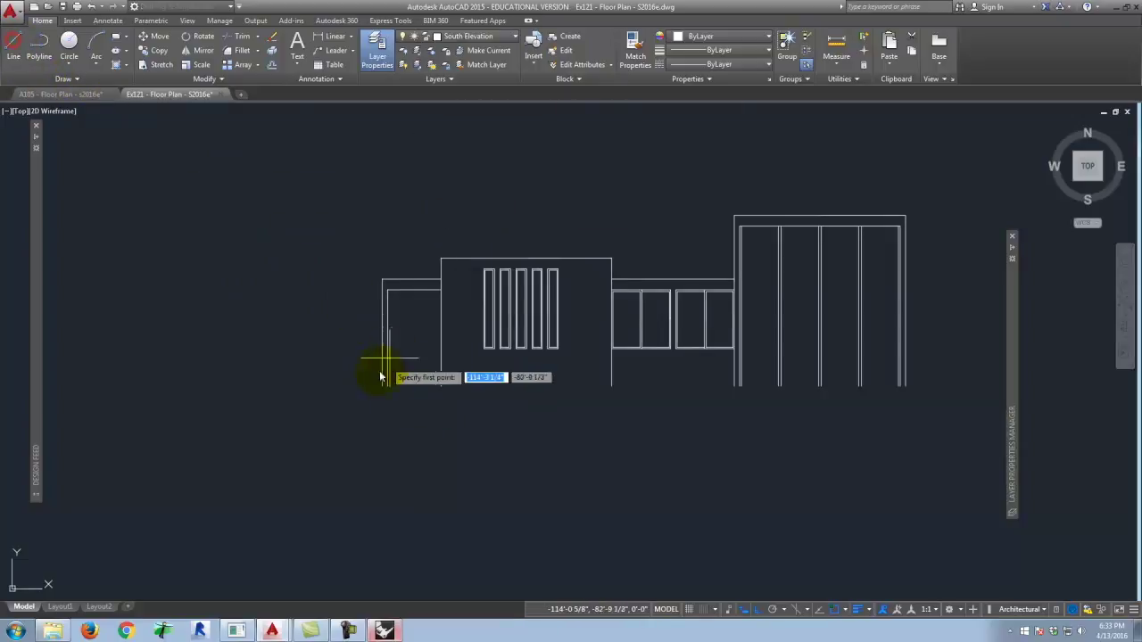
pyautogui.click(355, 406)
pyautogui.click(943, 423)
pyautogui.press('Return')
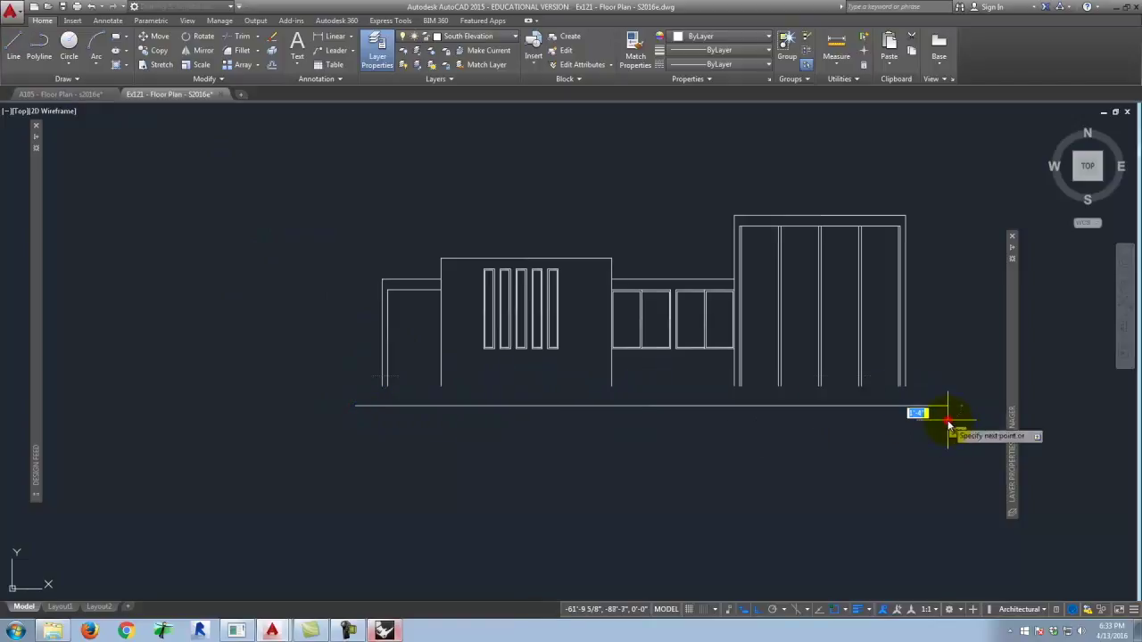
pyautogui.press('Return')
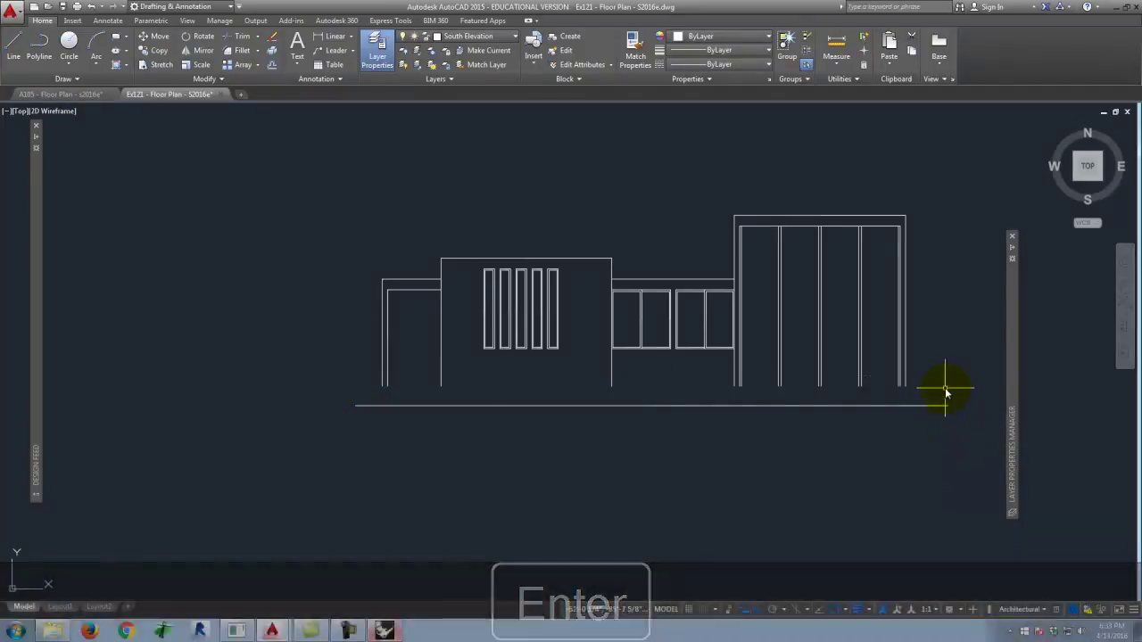
pyautogui.click(935, 406)
pyautogui.press('Delete')
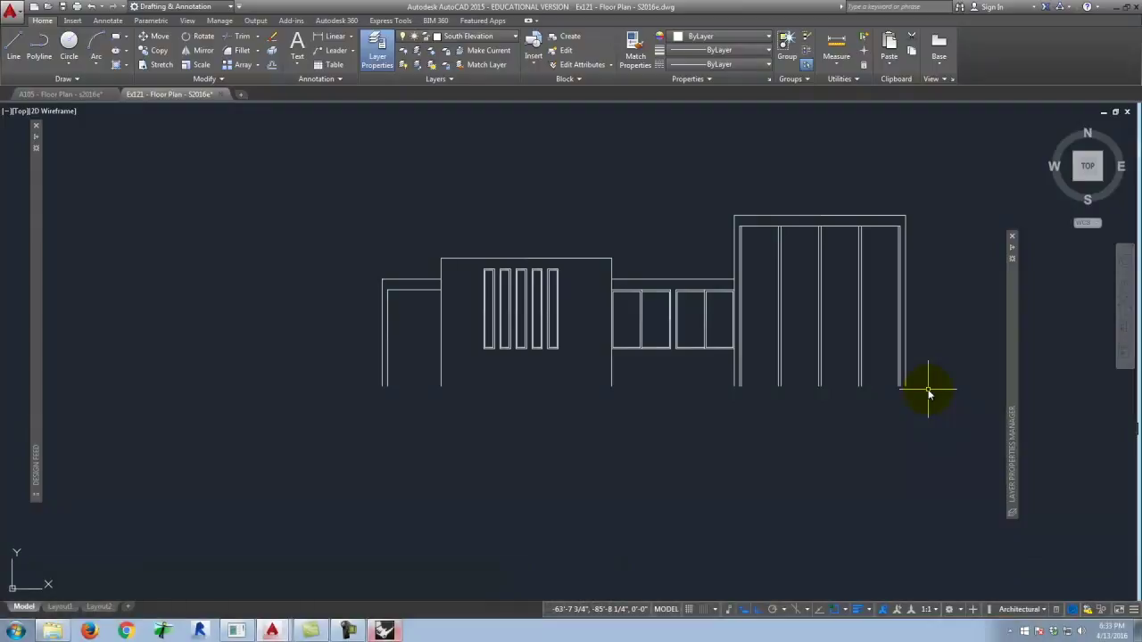
# Create a new layer named Guides2 from the properties of the Guides layer
pyautogui.scroll(-4, 399, 383)
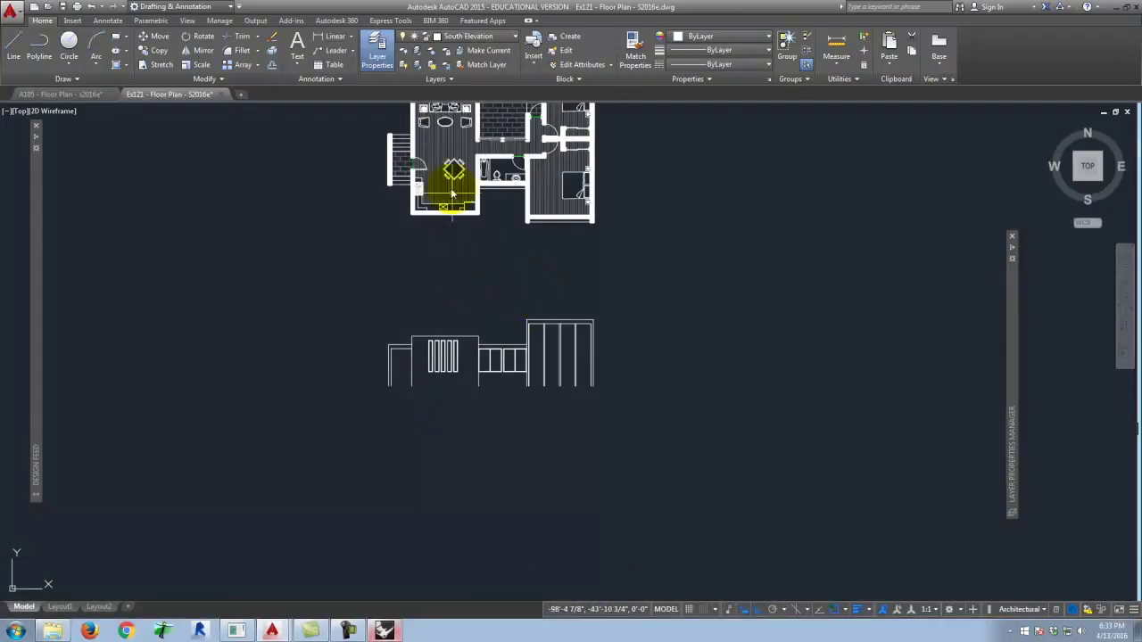
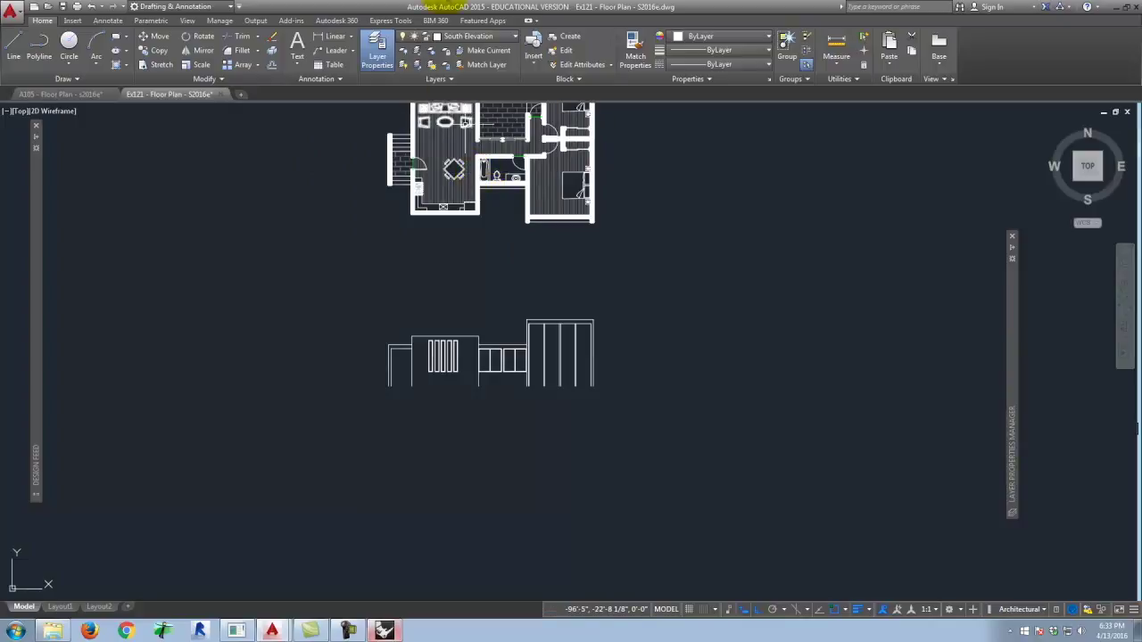
pyautogui.click(377, 42)
pyautogui.click(377, 42)
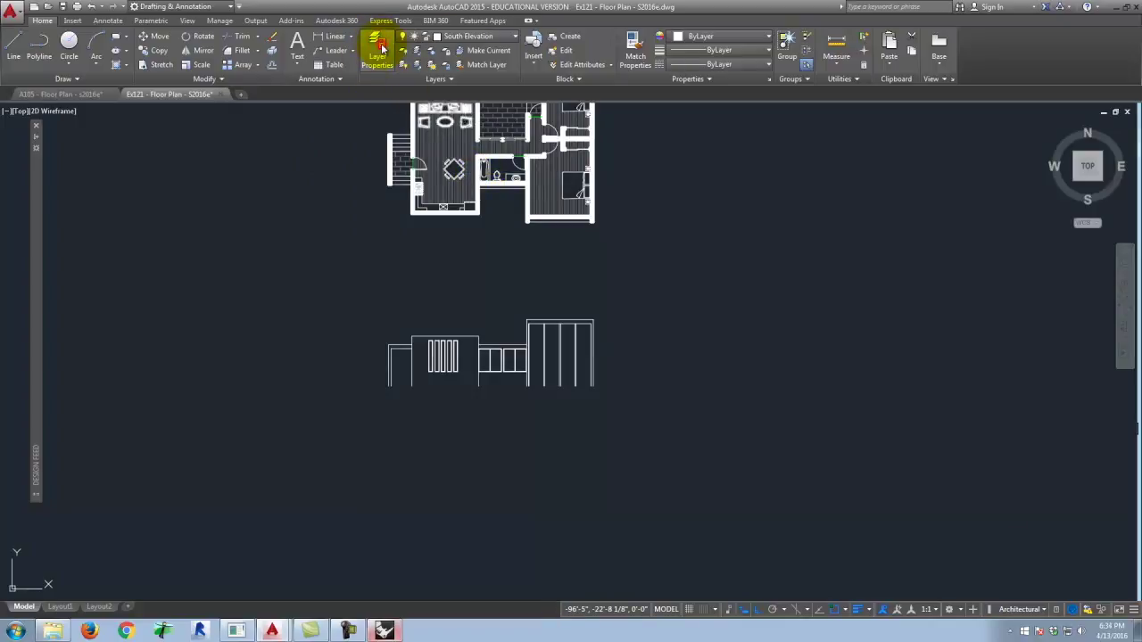
pyautogui.click(584, 360)
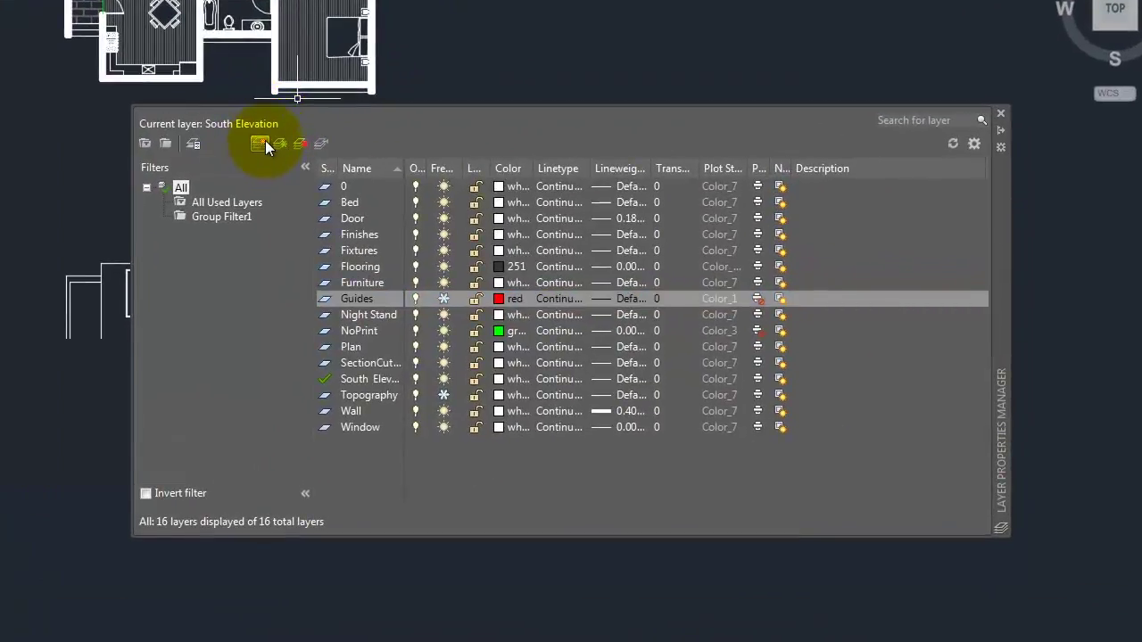
pyautogui.click(260, 143)
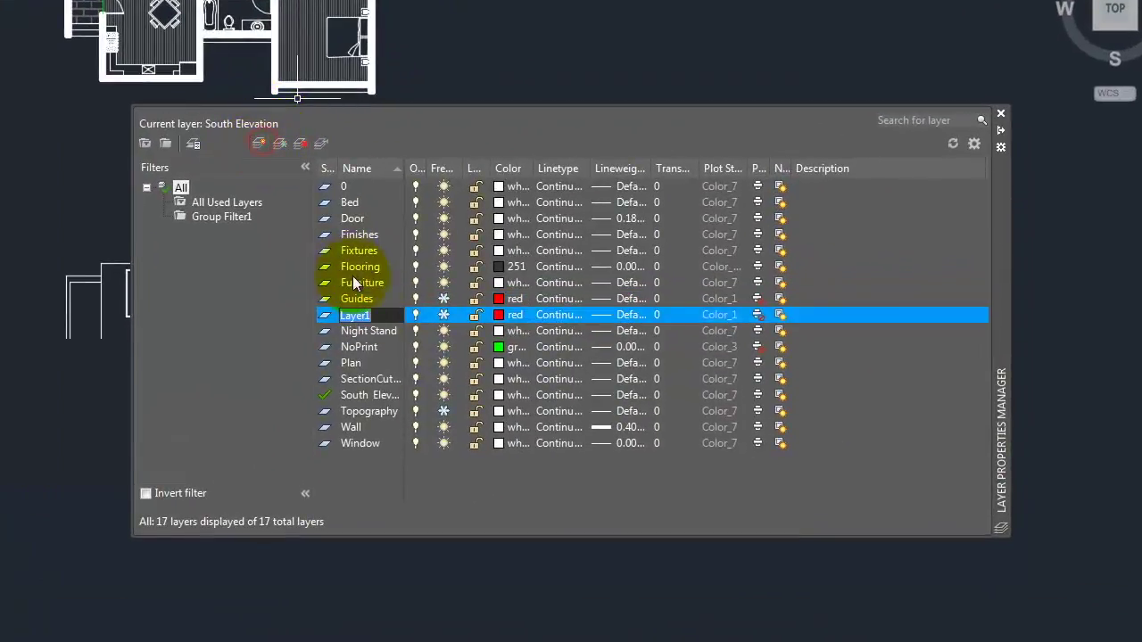
pyautogui.write('Guides2')
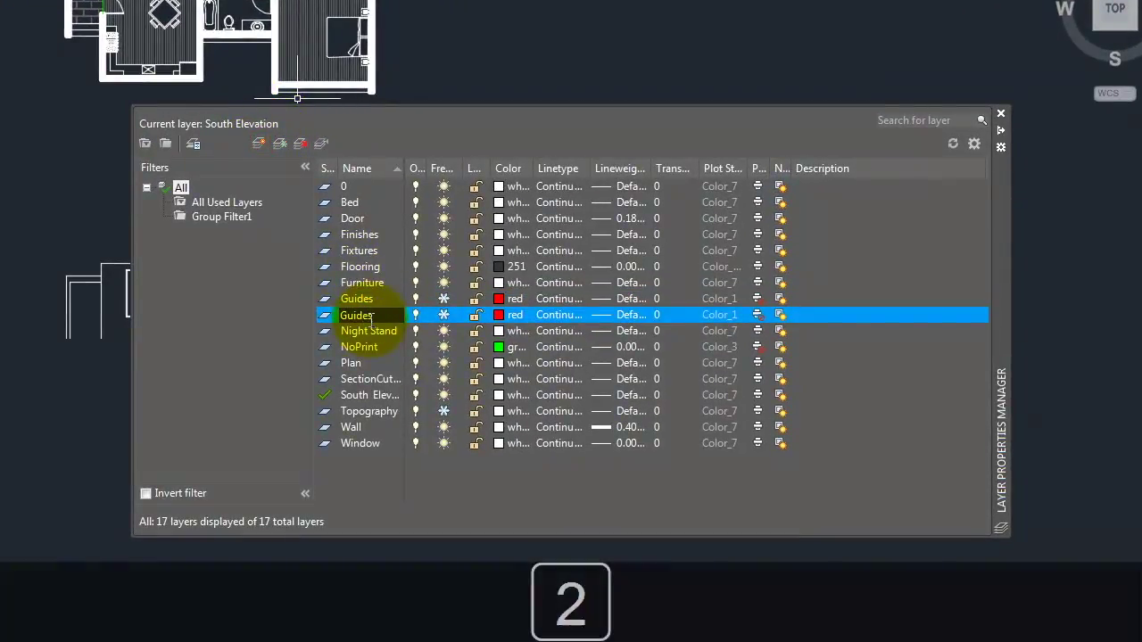
# Set the Guides2 layer's color to orange, index color 30
pyautogui.click(501, 315)
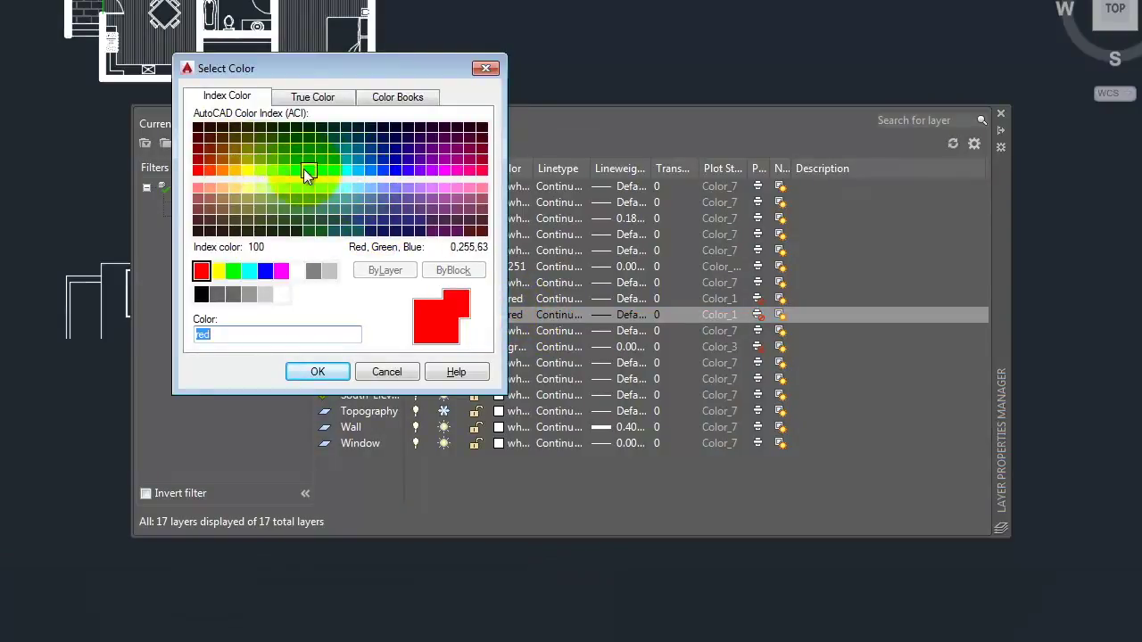
pyautogui.click(223, 171)
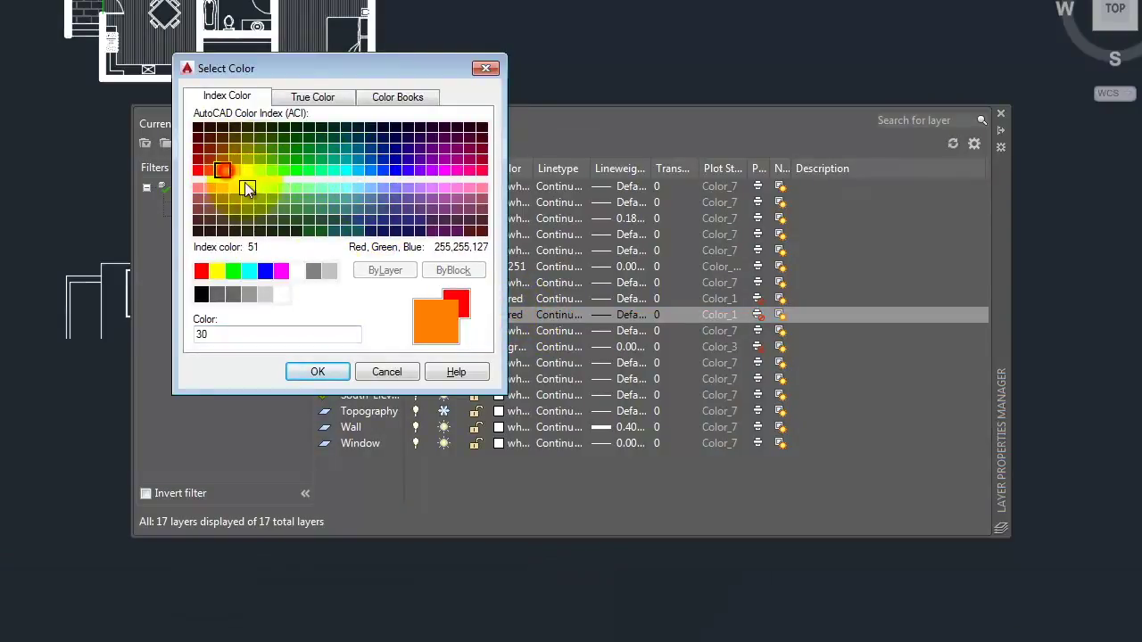
pyautogui.click(337, 373)
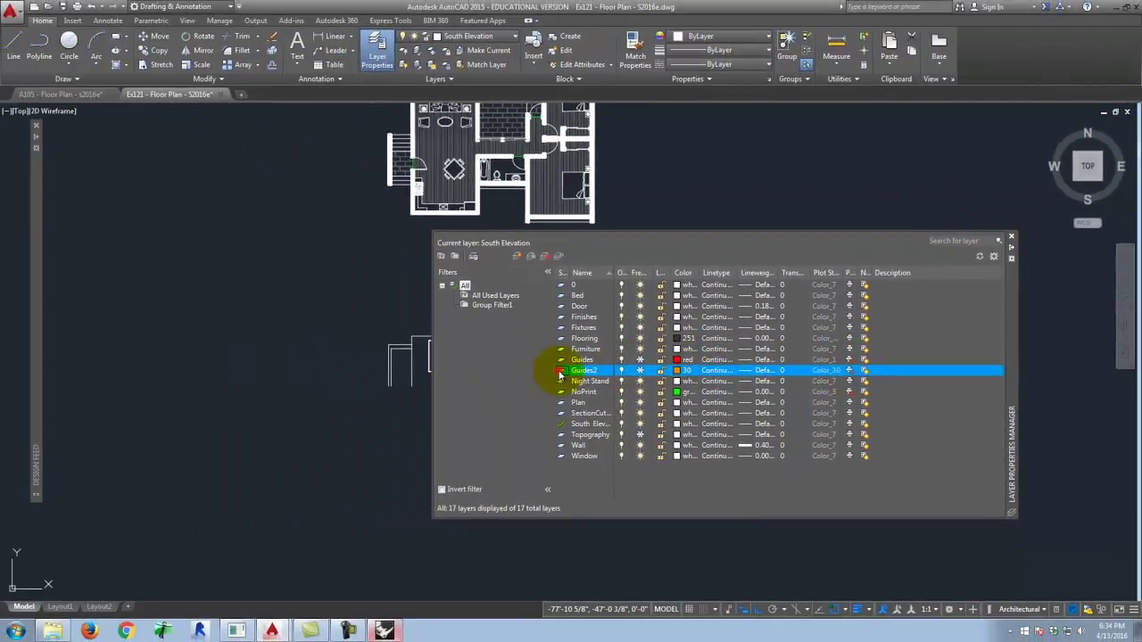
# Try to make Guides2 the current layer in the layer manager
pyautogui.doubleClick(559, 371)
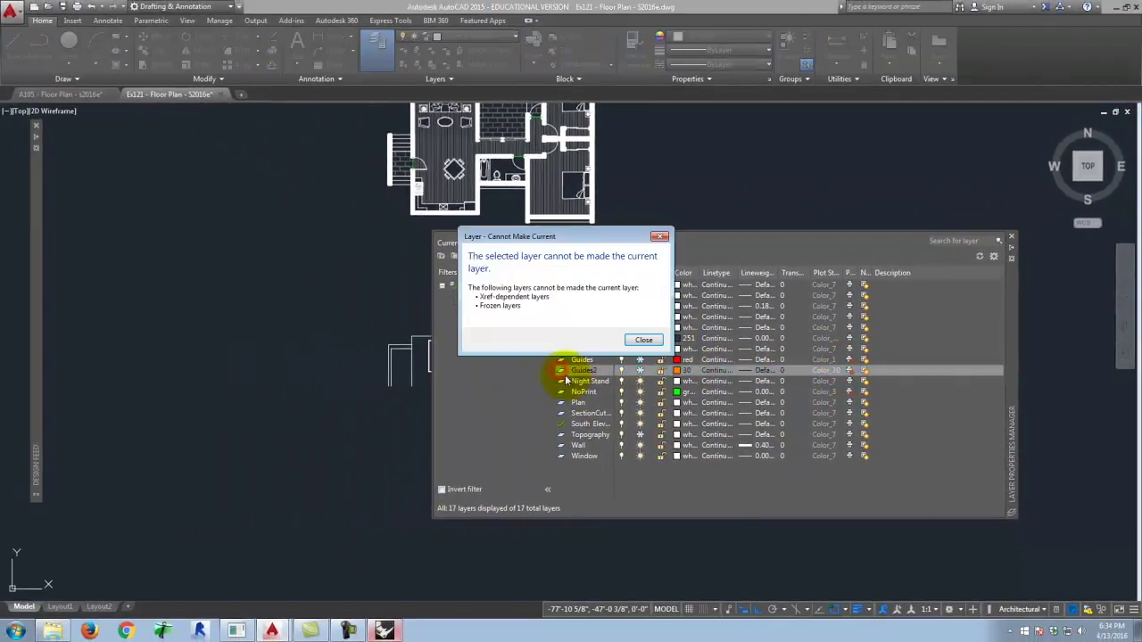
pyautogui.click(644, 339)
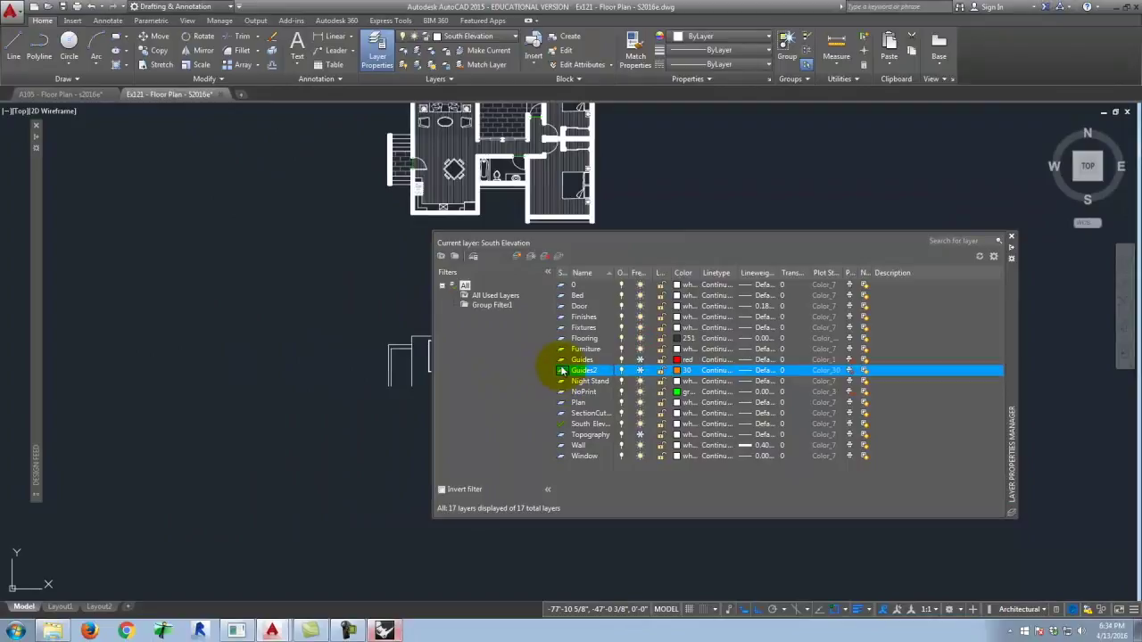
pyautogui.doubleClick(561, 372)
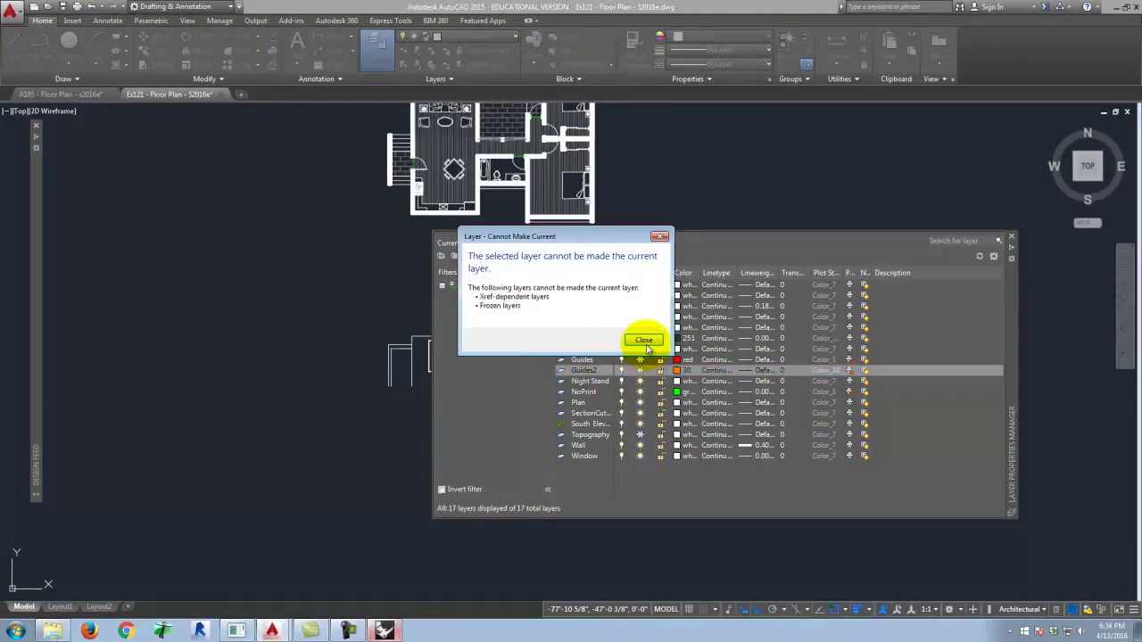
pyautogui.click(644, 340)
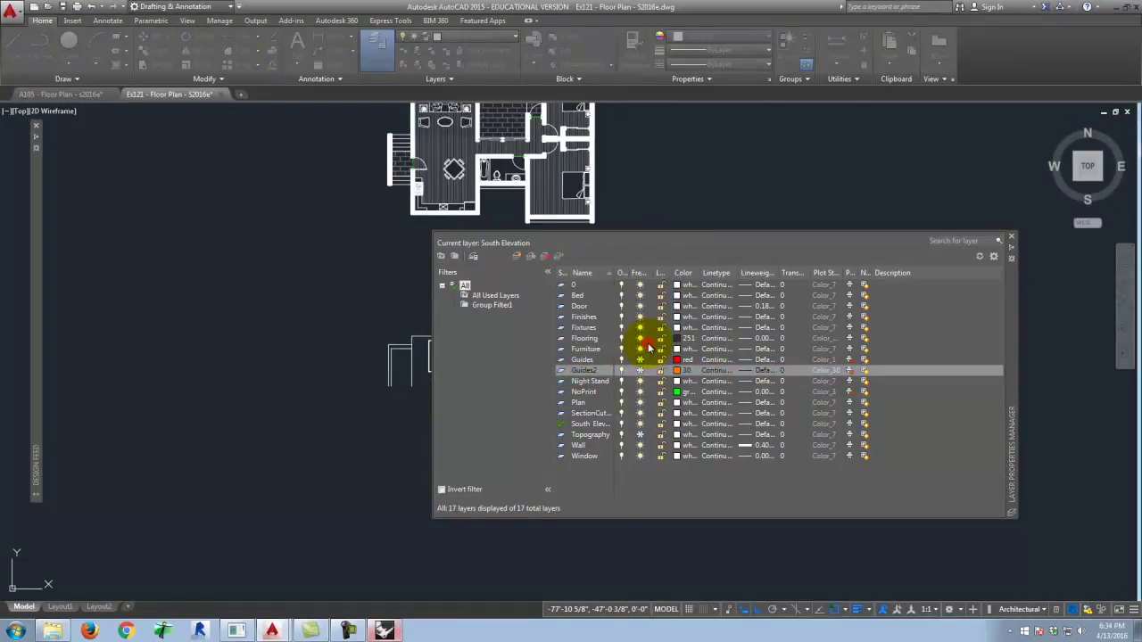
# Close the layer manager, thaw the Guides2 layer and make it the current layer
pyautogui.click(1011, 238)
pyautogui.press('Escape')
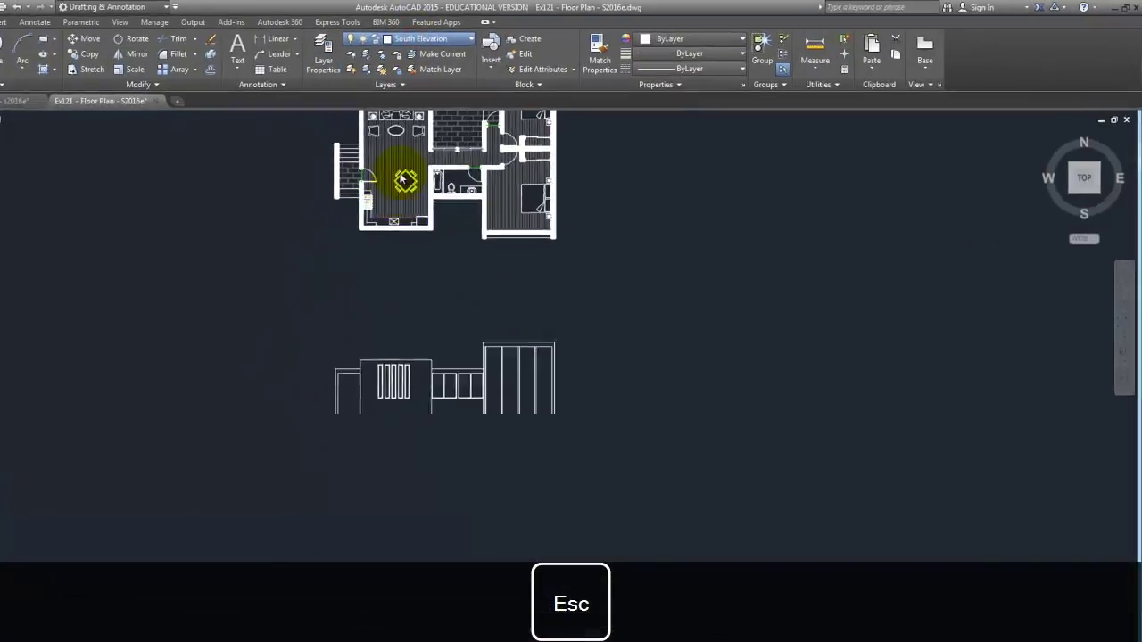
pyautogui.click(158, 239)
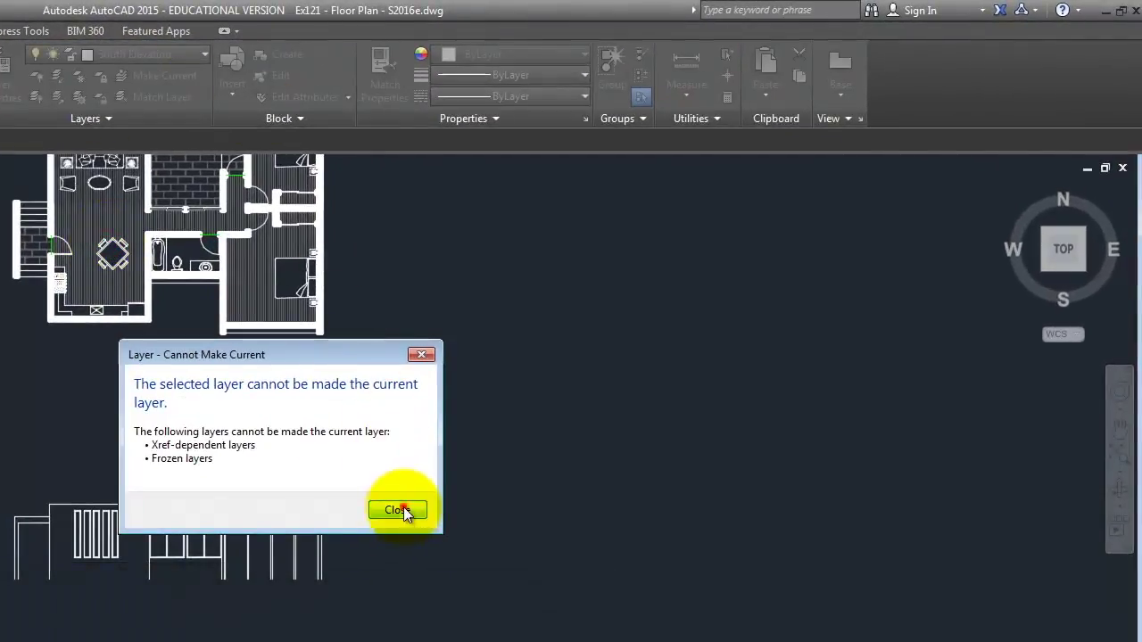
pyautogui.click(399, 509)
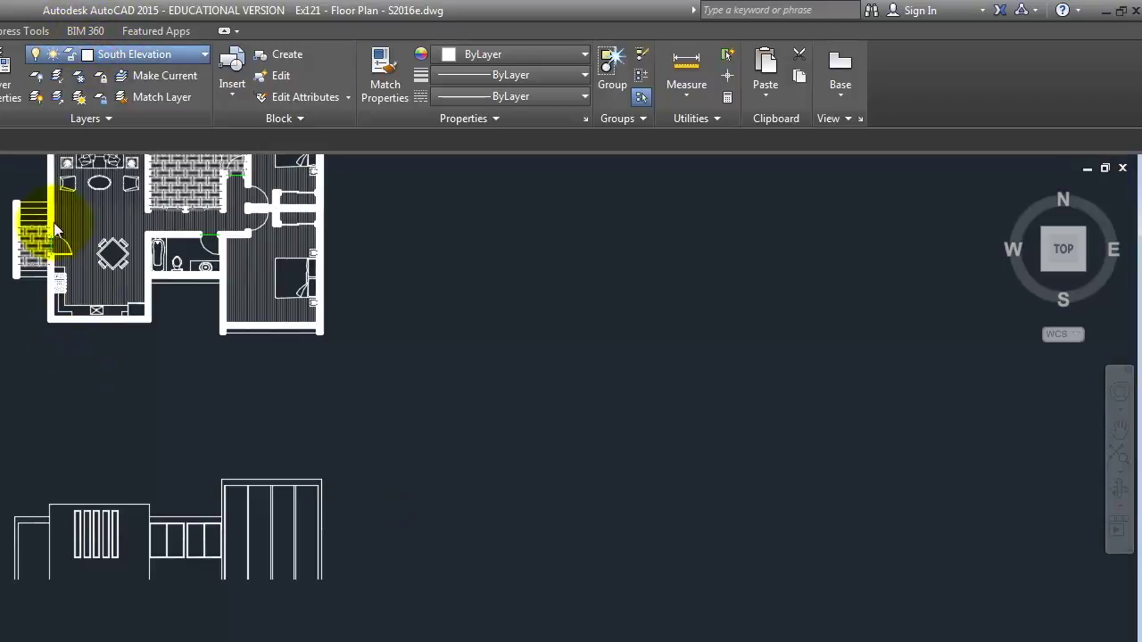
pyautogui.click(116, 252)
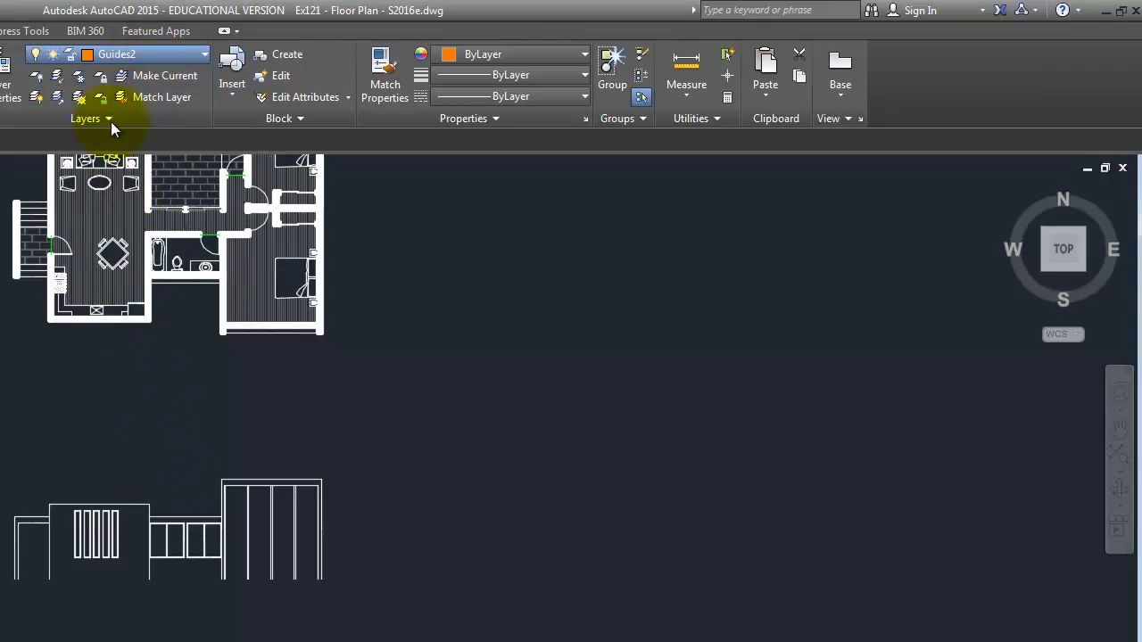
# Thaw the Topography layer and examine how the contour lines run around the floor plan and elevation
pyautogui.click(58, 380)
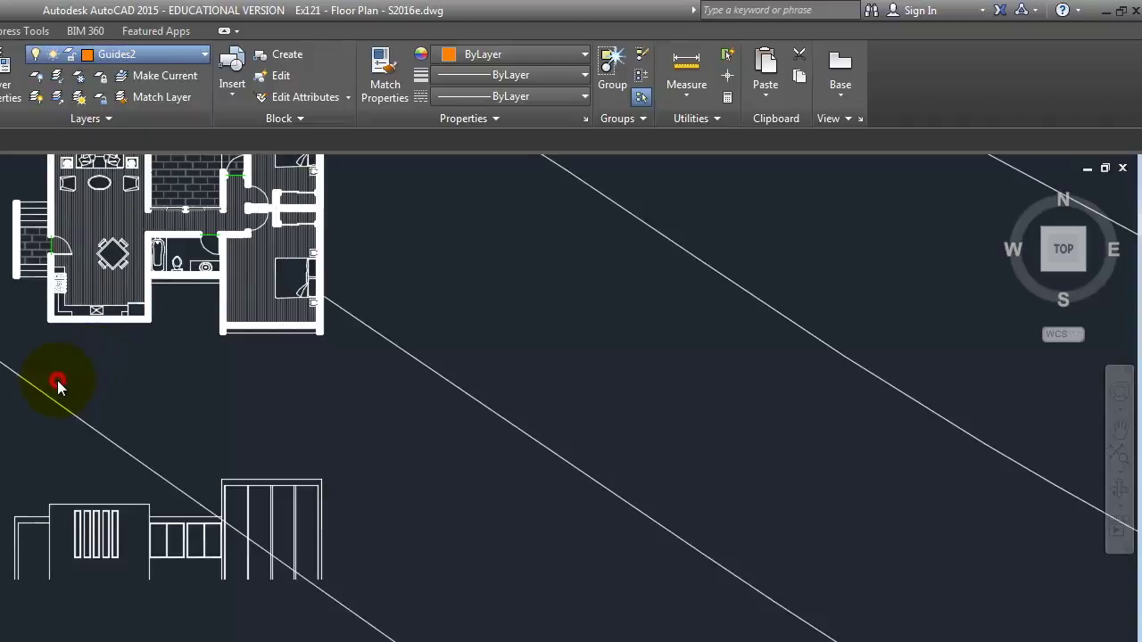
pyautogui.scroll(-4, 14, 597)
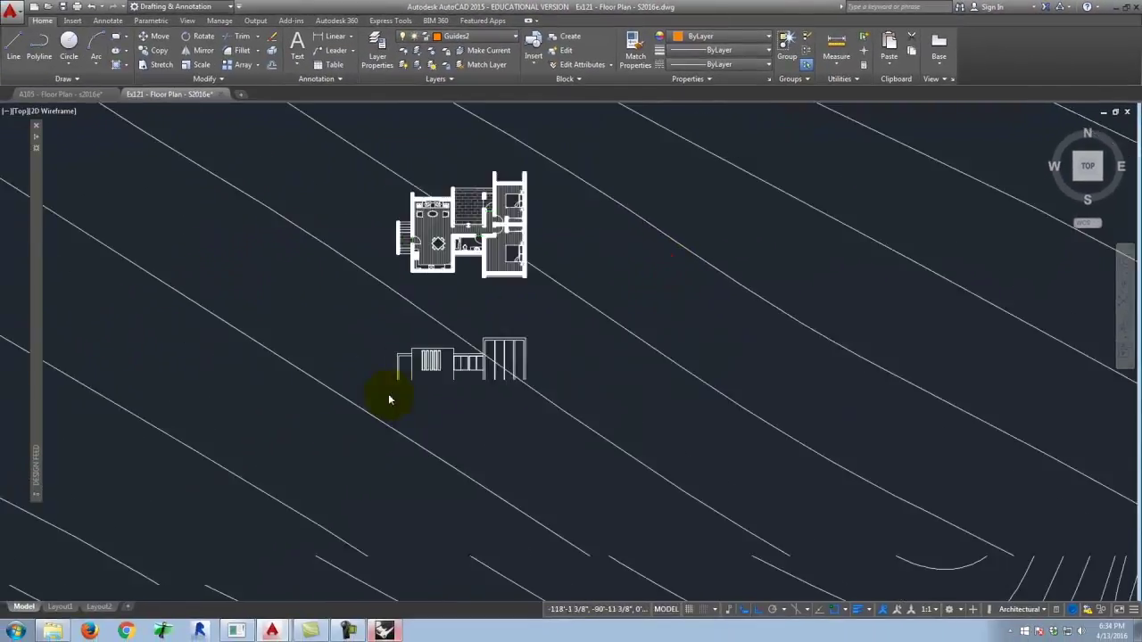
pyautogui.scroll(4, 431, 312)
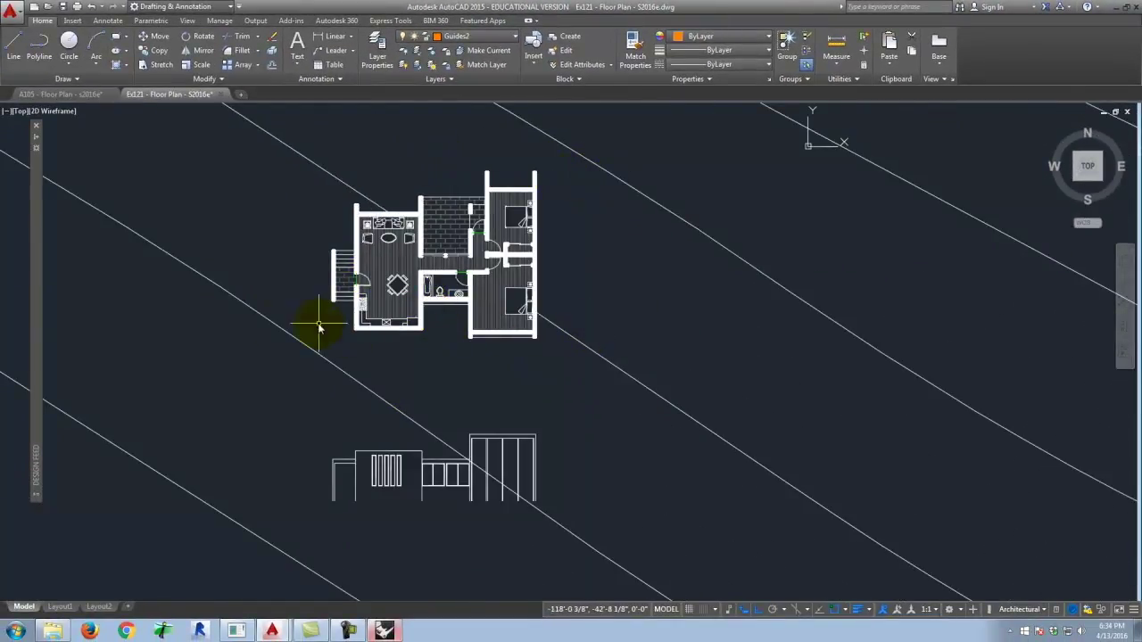
pyautogui.scroll(-4, 241, 412)
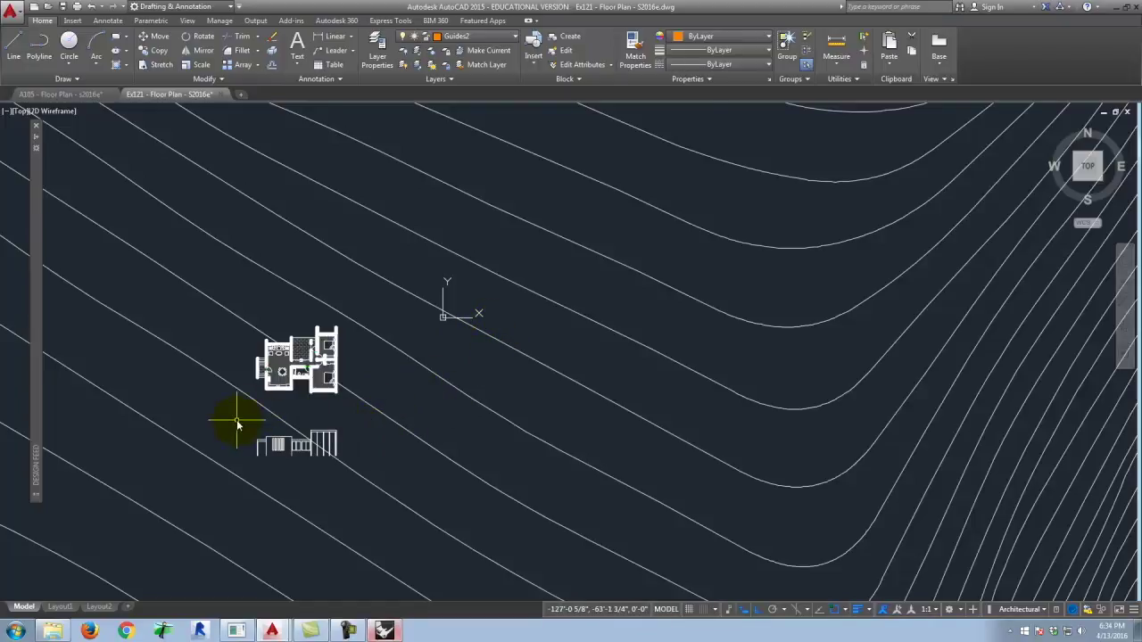
pyautogui.scroll(4, 236, 425)
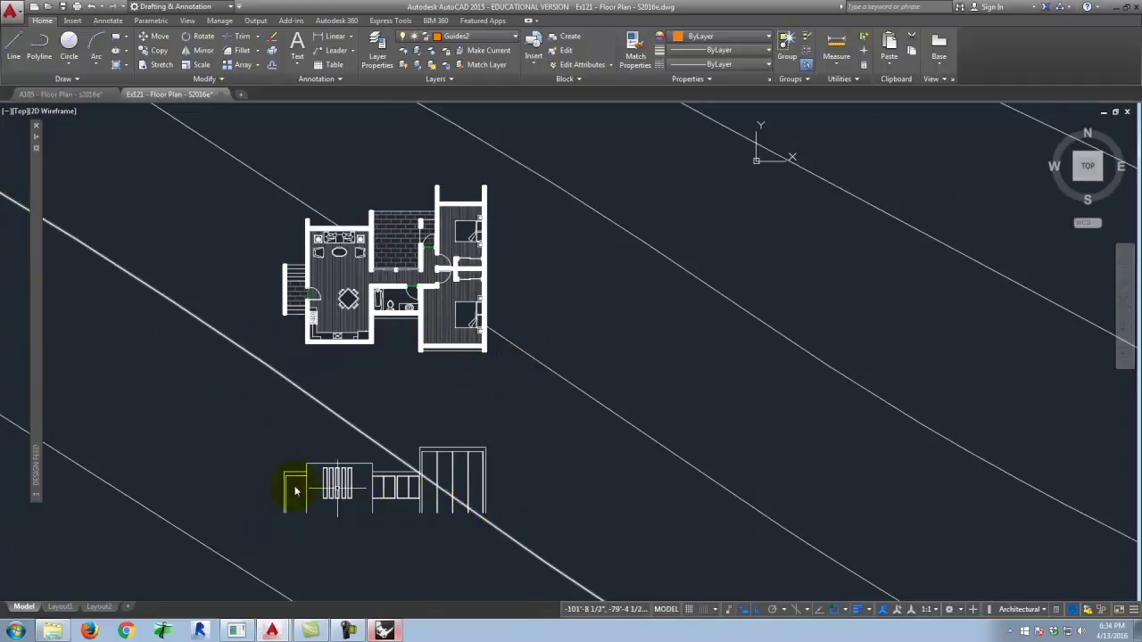
pyautogui.scroll(4, 435, 359)
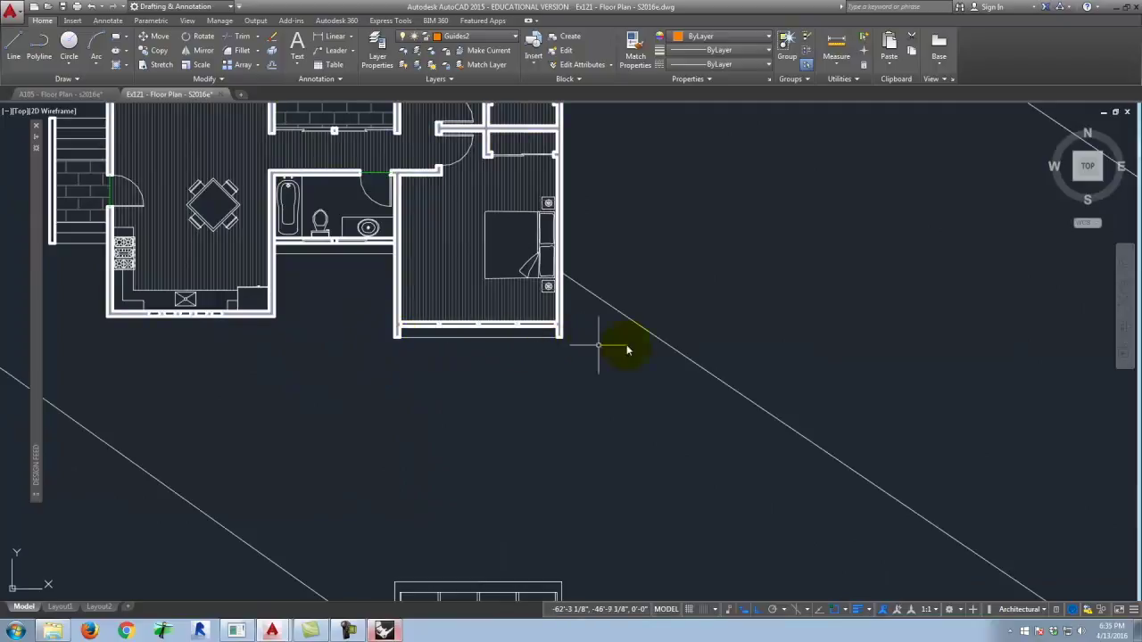
pyautogui.scroll(-2, 724, 358)
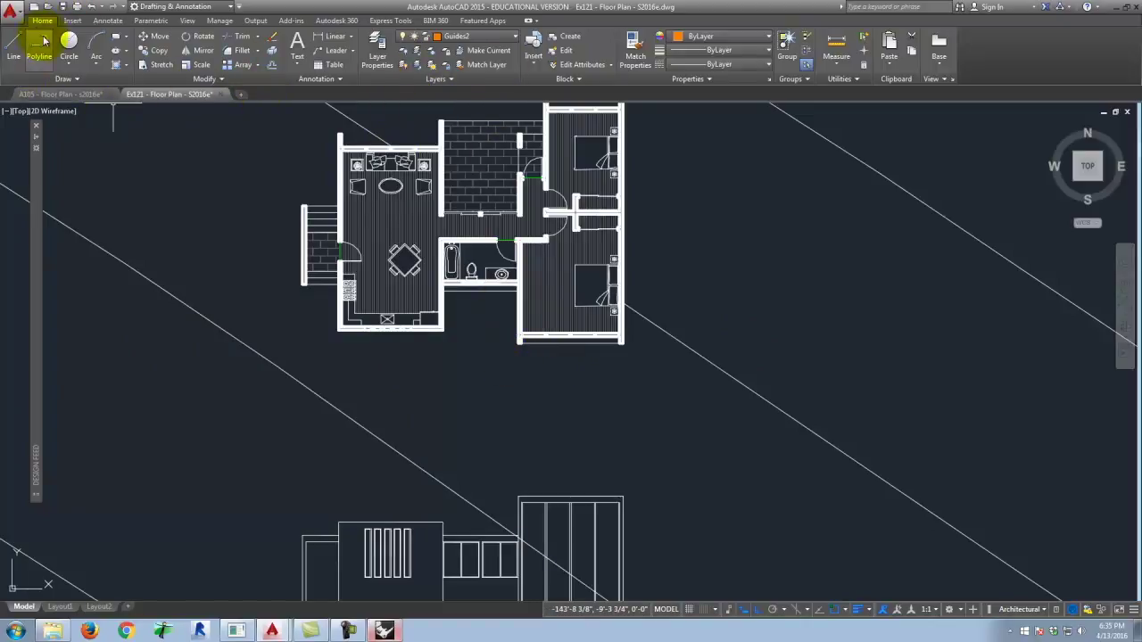
# Draw a rectangle enclosing the floor plan's outer extents, from its southeast wall corner to the northwest limits, and select it
pyautogui.click(116, 39)
pyautogui.scroll(-2, 471, 378)
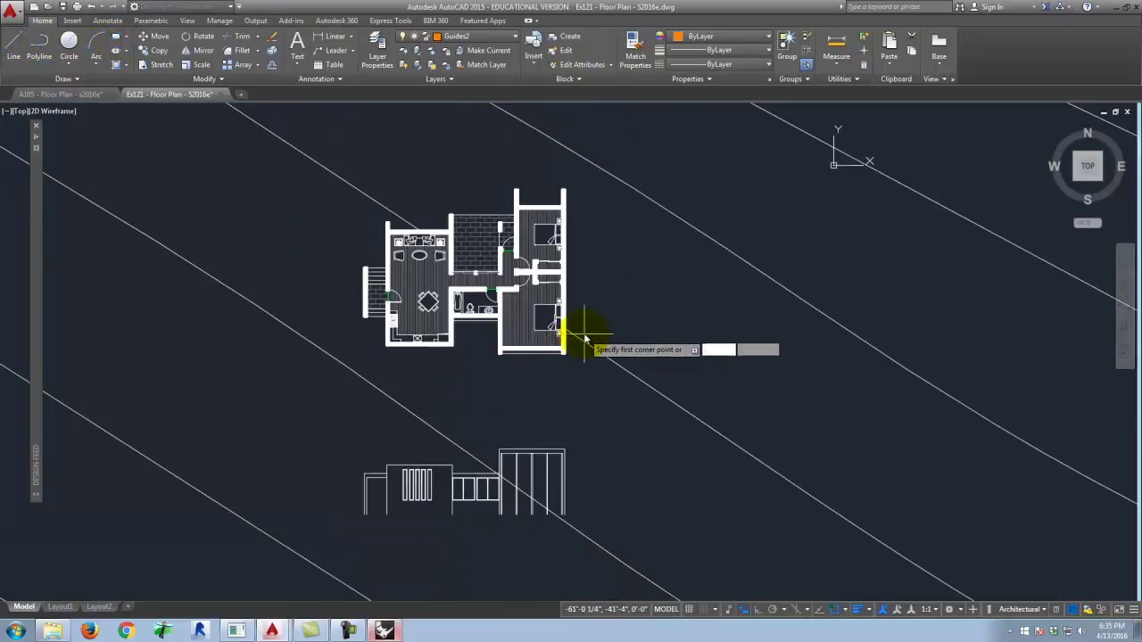
pyautogui.scroll(2, 579, 401)
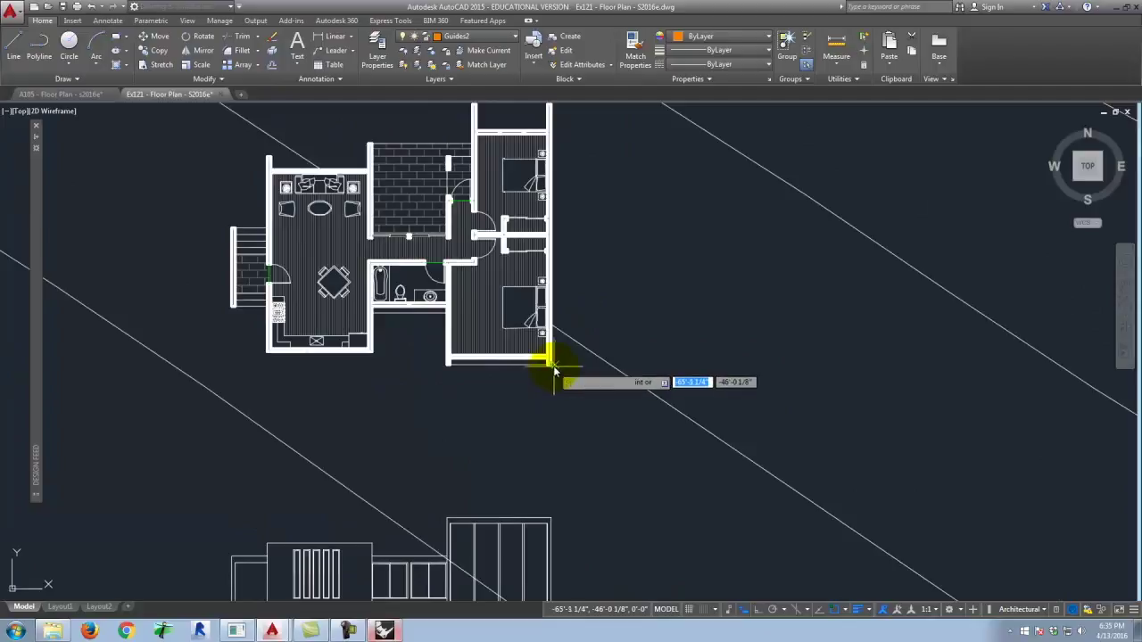
pyautogui.click(552, 366)
pyautogui.scroll(-3, 593, 391)
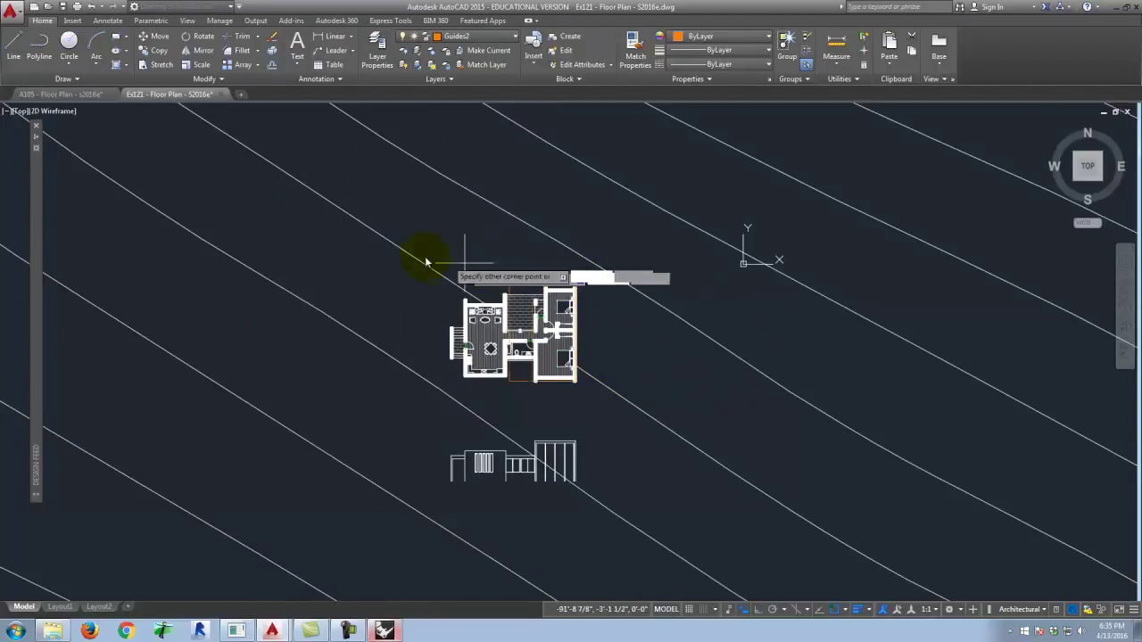
pyautogui.scroll(3, 420, 270)
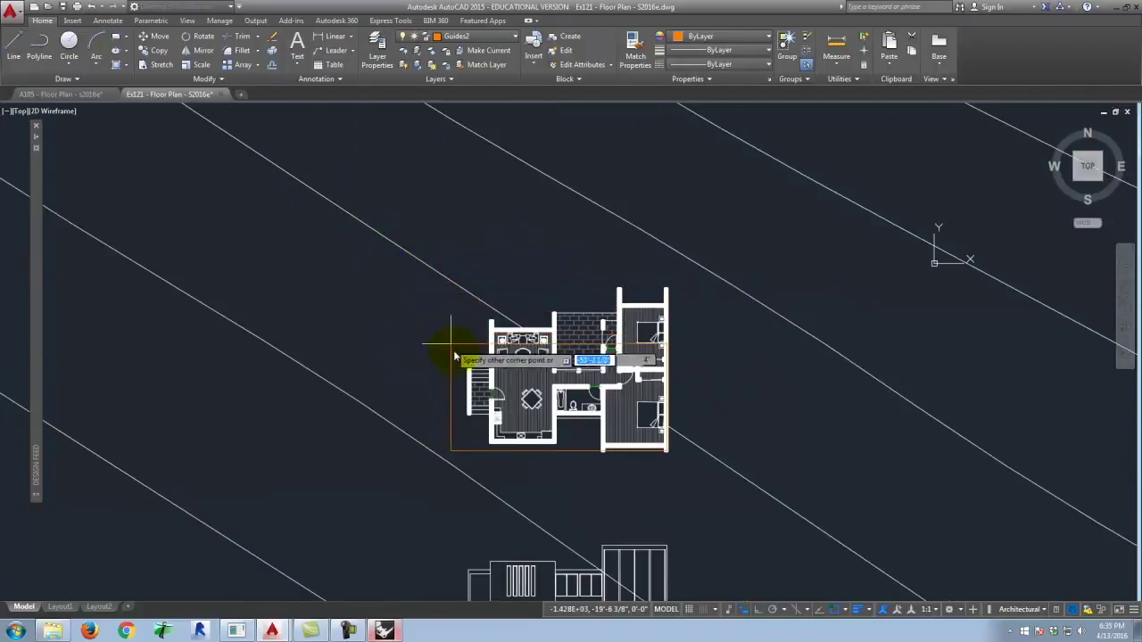
pyautogui.scroll(4, 465, 367)
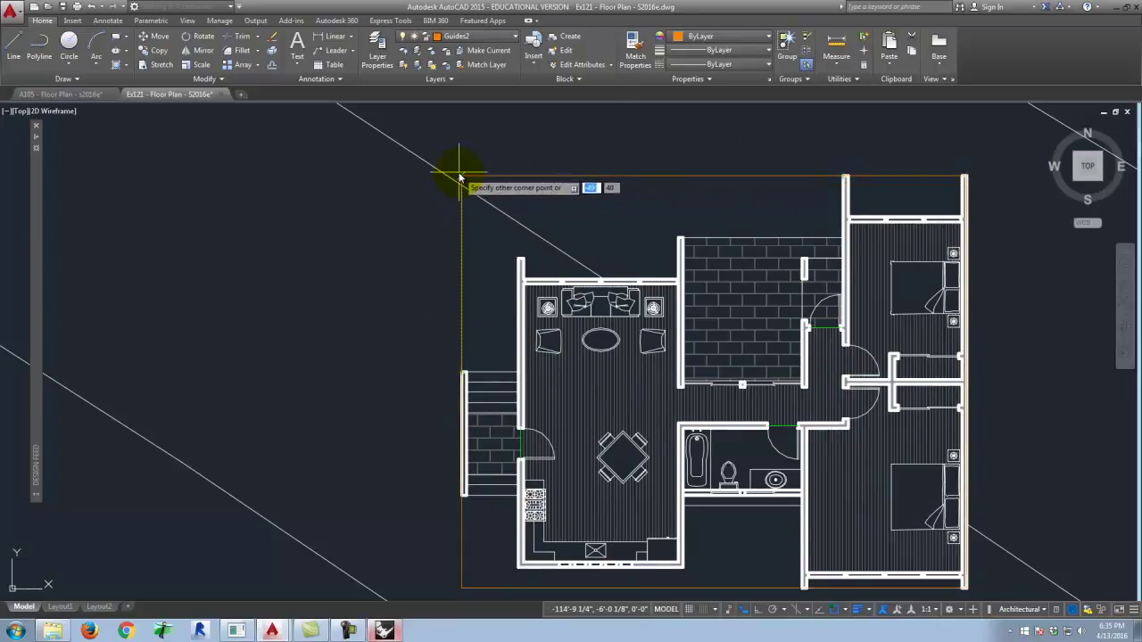
pyautogui.scroll(-5, 411, 112)
pyautogui.scroll(2, 454, 133)
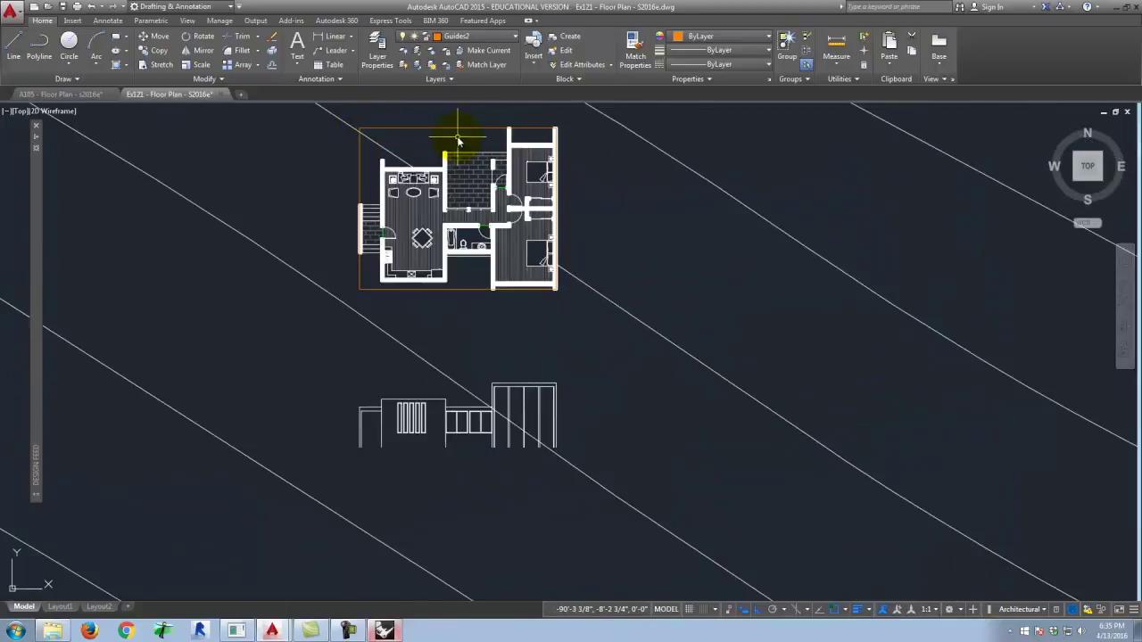
pyautogui.click(458, 132)
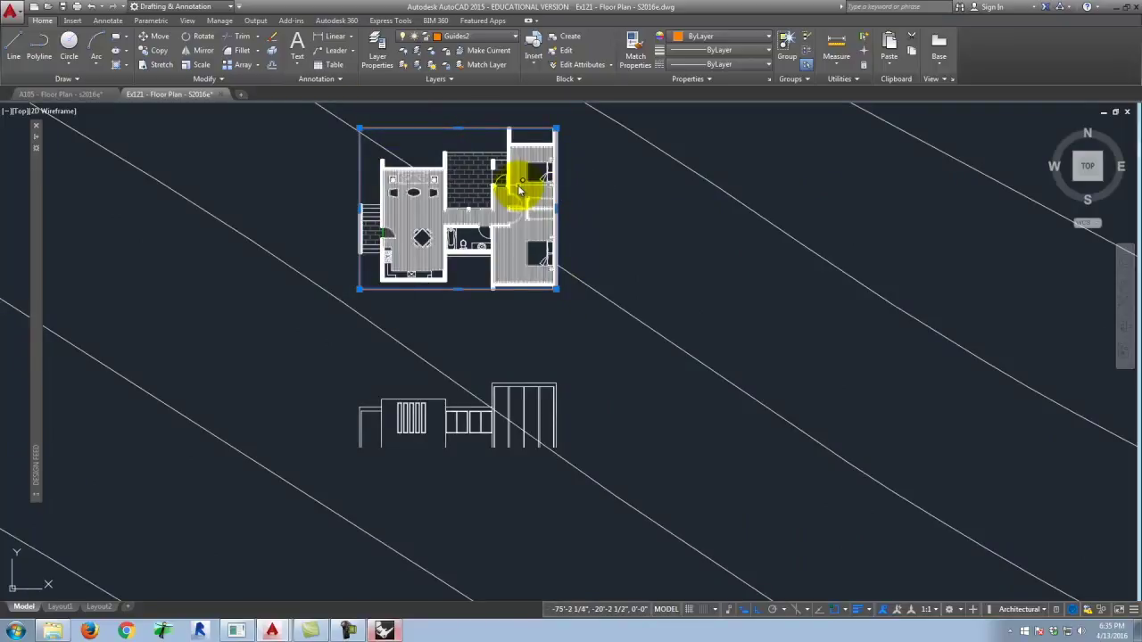
# Examine the lower edge of the floor plan's boundary rectangle, the contour lines and the elevation beneath the plan
pyautogui.scroll(4, 527, 285)
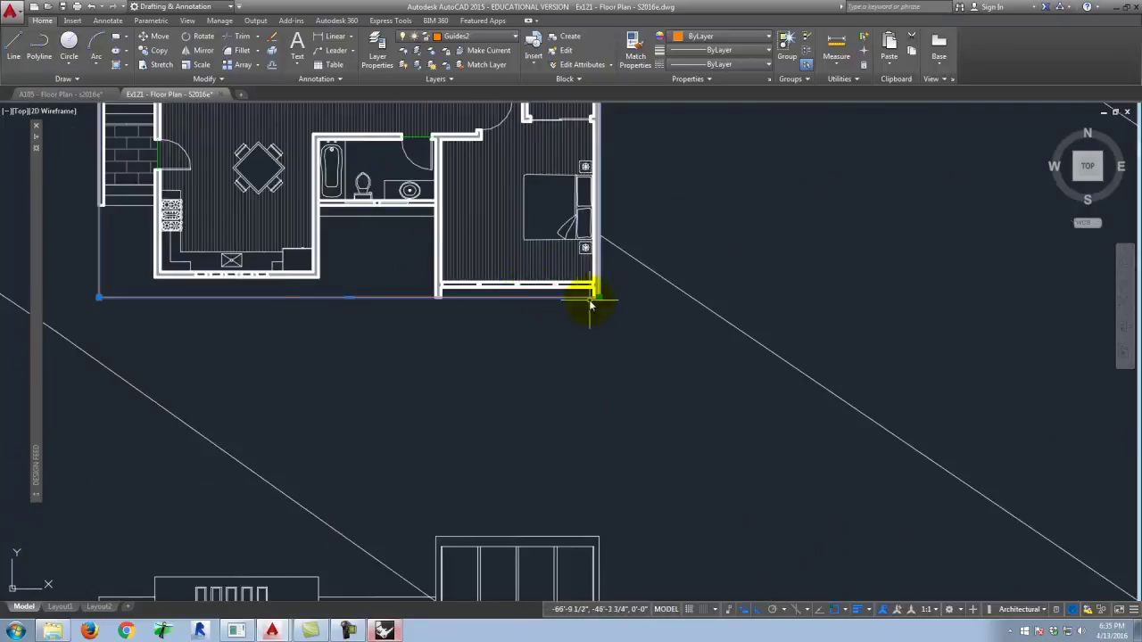
pyautogui.scroll(-6, 611, 346)
pyautogui.scroll(2, 624, 232)
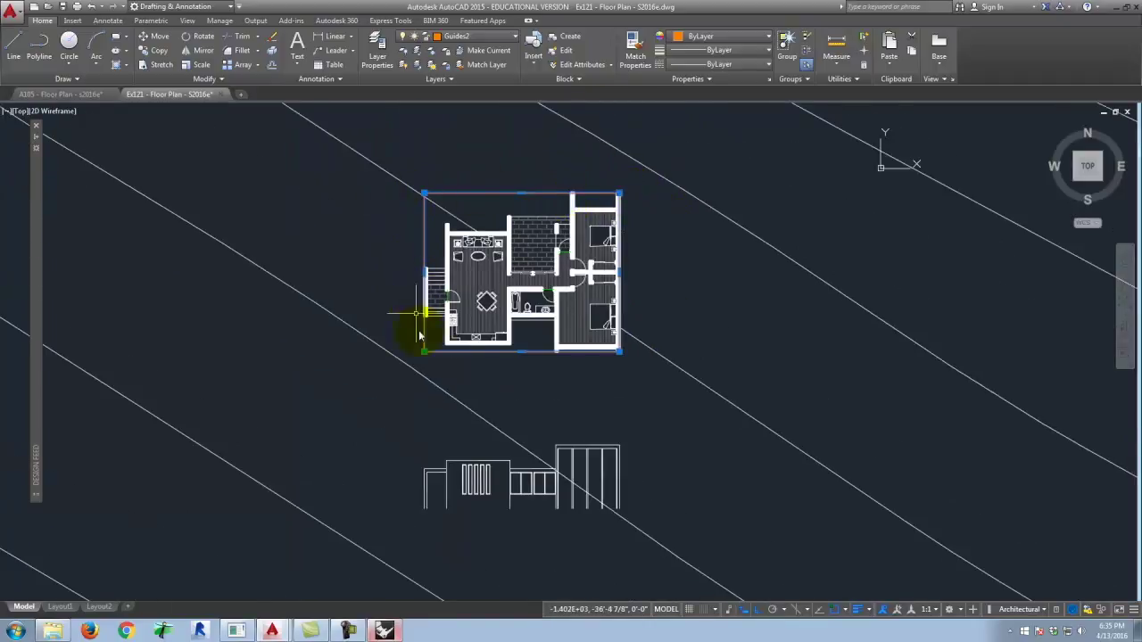
pyautogui.press('Escape')
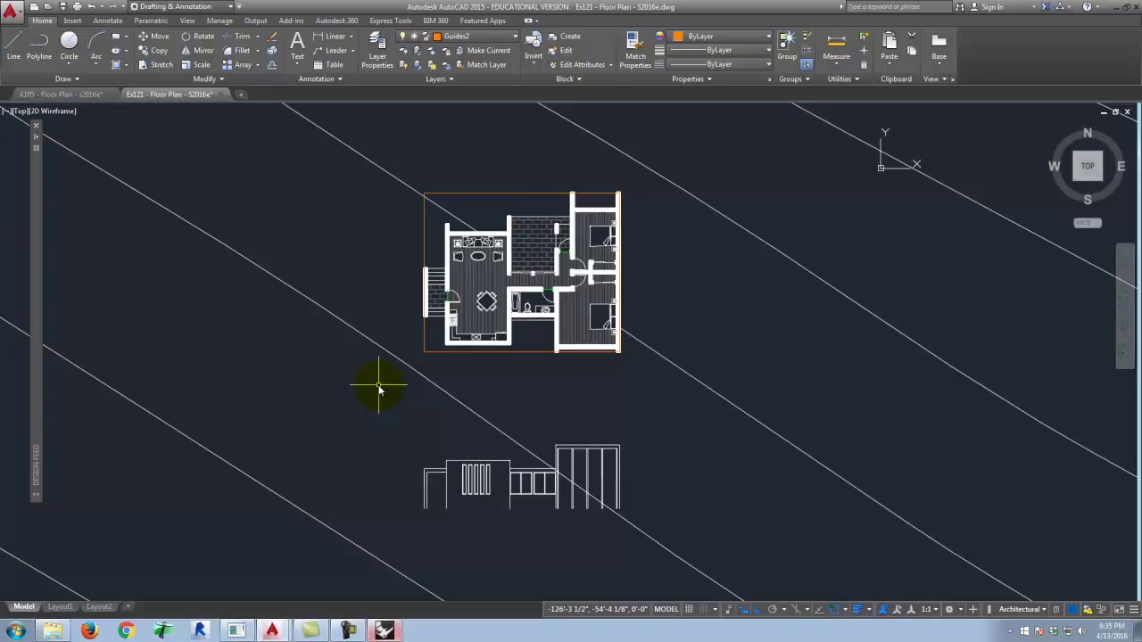
pyautogui.scroll(2, 513, 355)
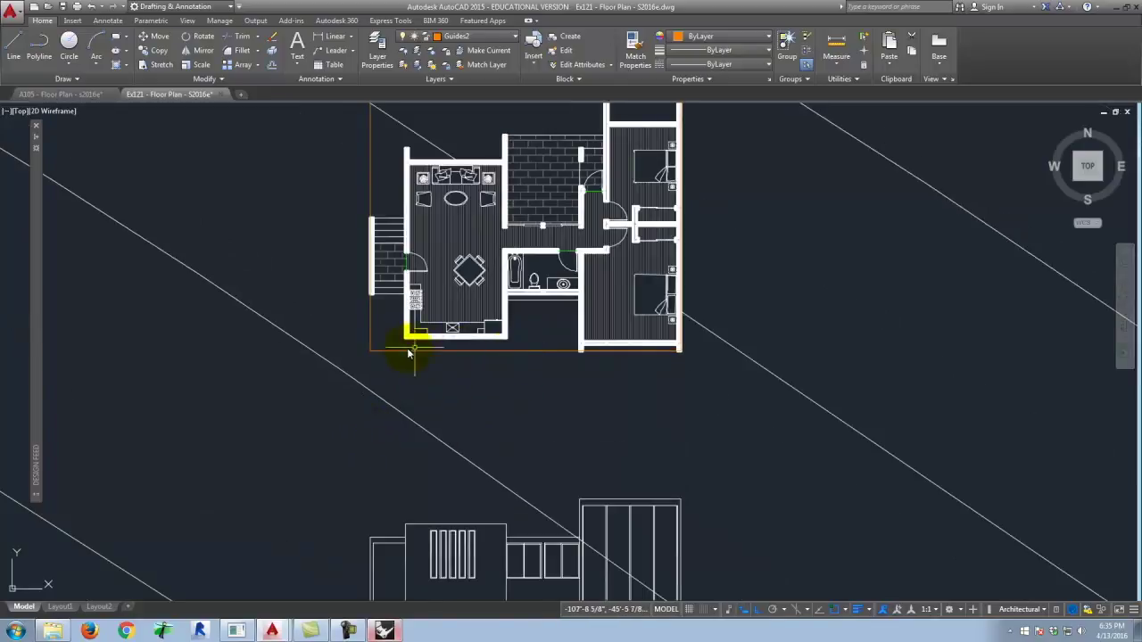
pyautogui.scroll(-3, 453, 346)
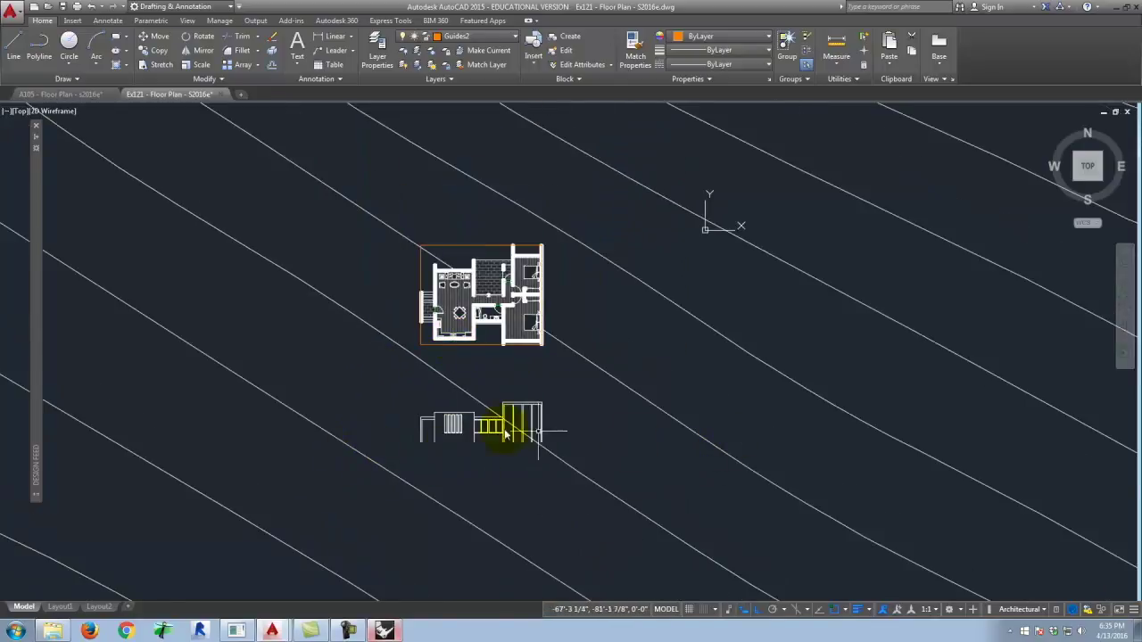
pyautogui.scroll(2, 479, 336)
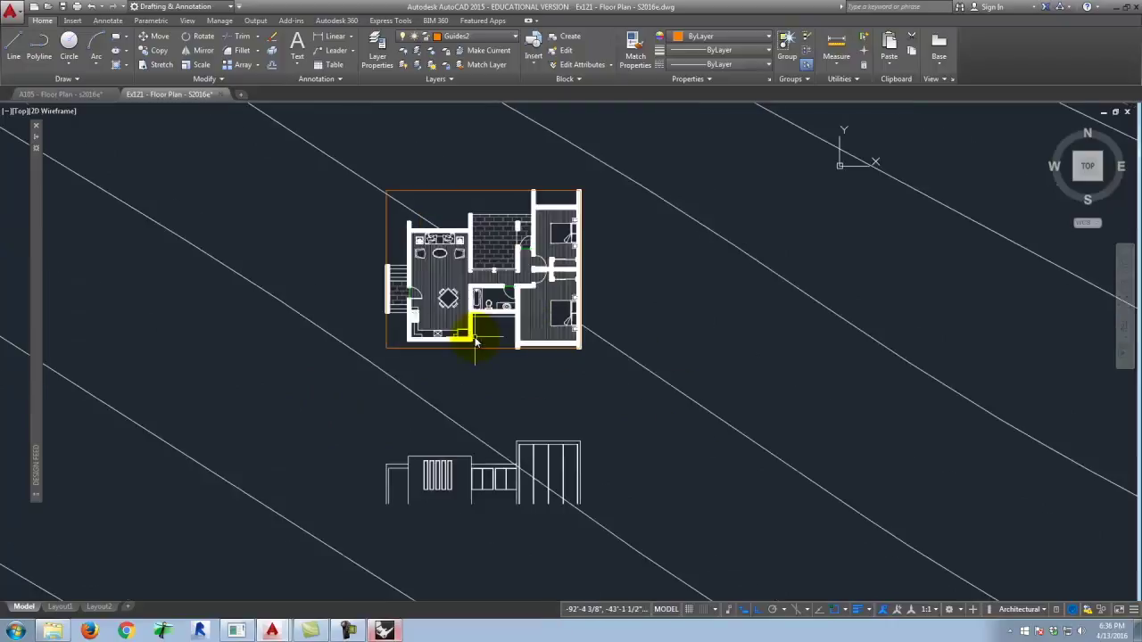
pyautogui.scroll(2, 474, 357)
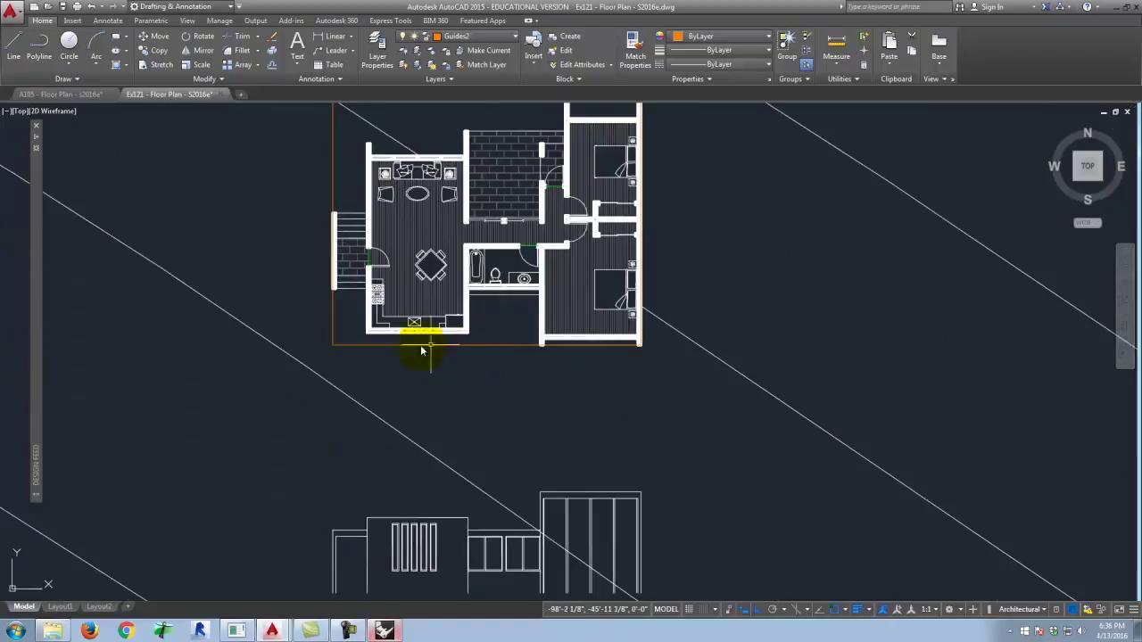
pyautogui.click(373, 347)
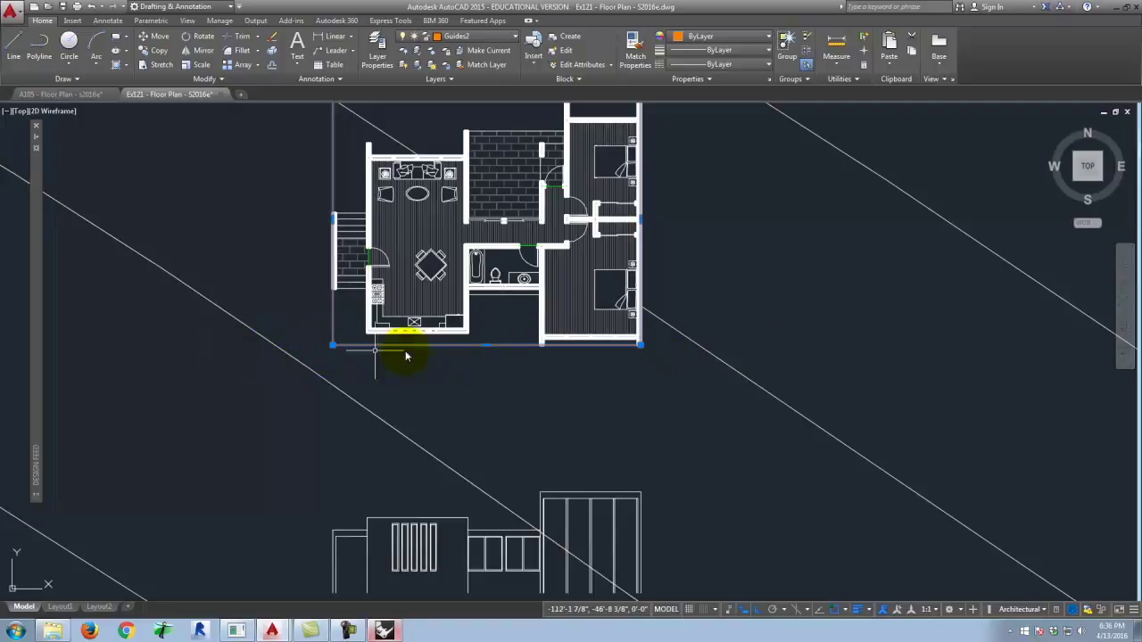
pyautogui.press('Escape')
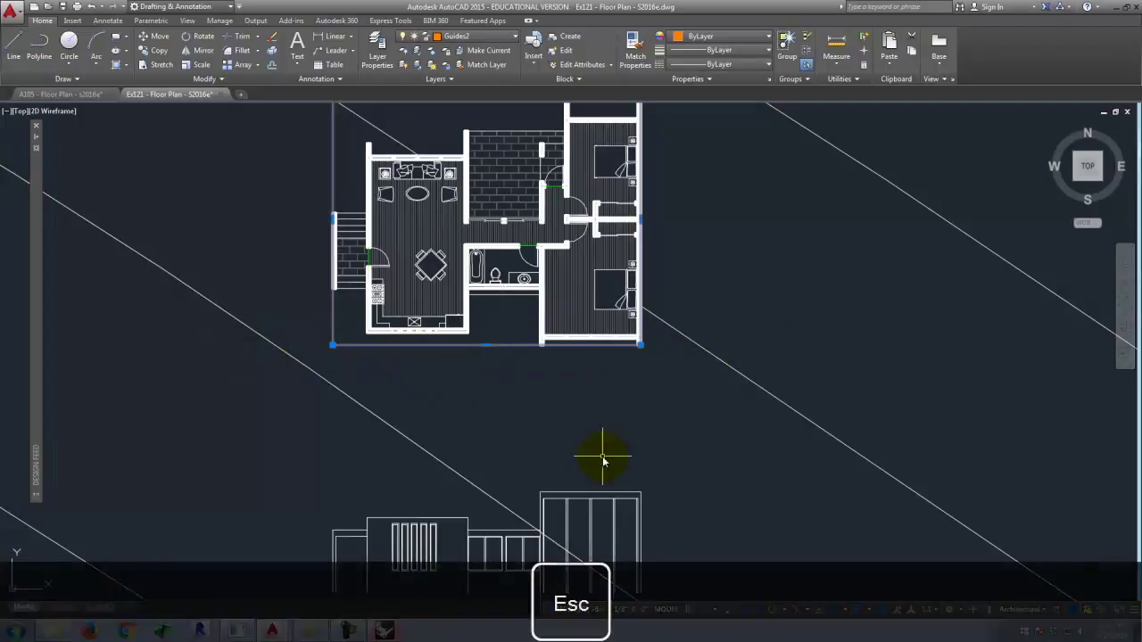
# Draw a horizontal construction line along the lower edge of the floor plan's boundary rectangle
pyautogui.write('x')
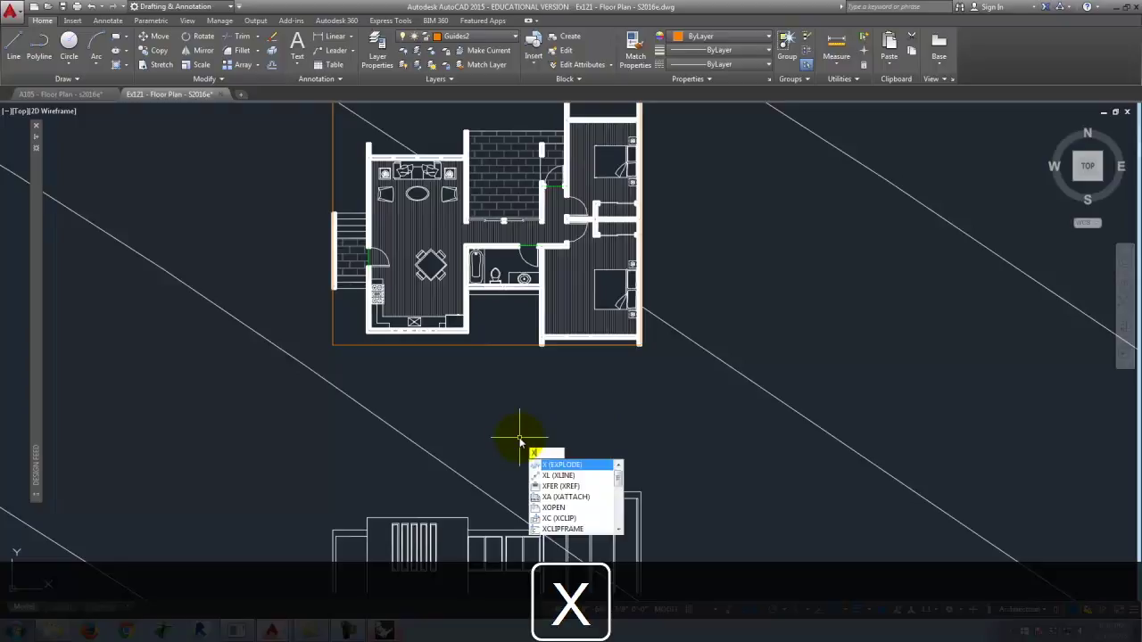
pyautogui.press('BackSpace')
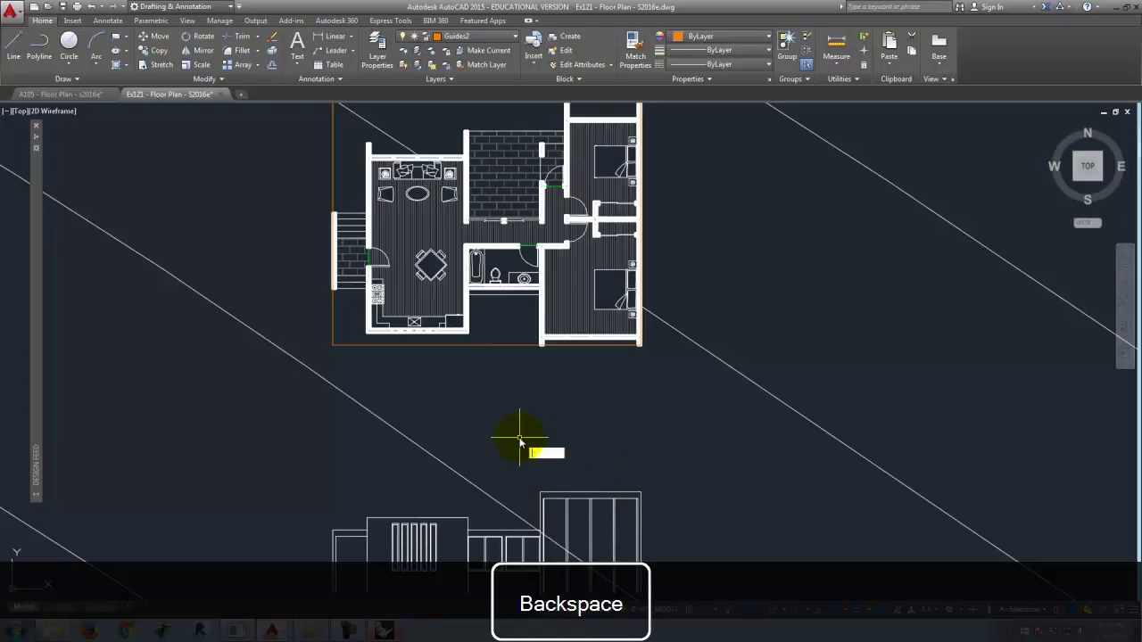
pyautogui.press('Return')
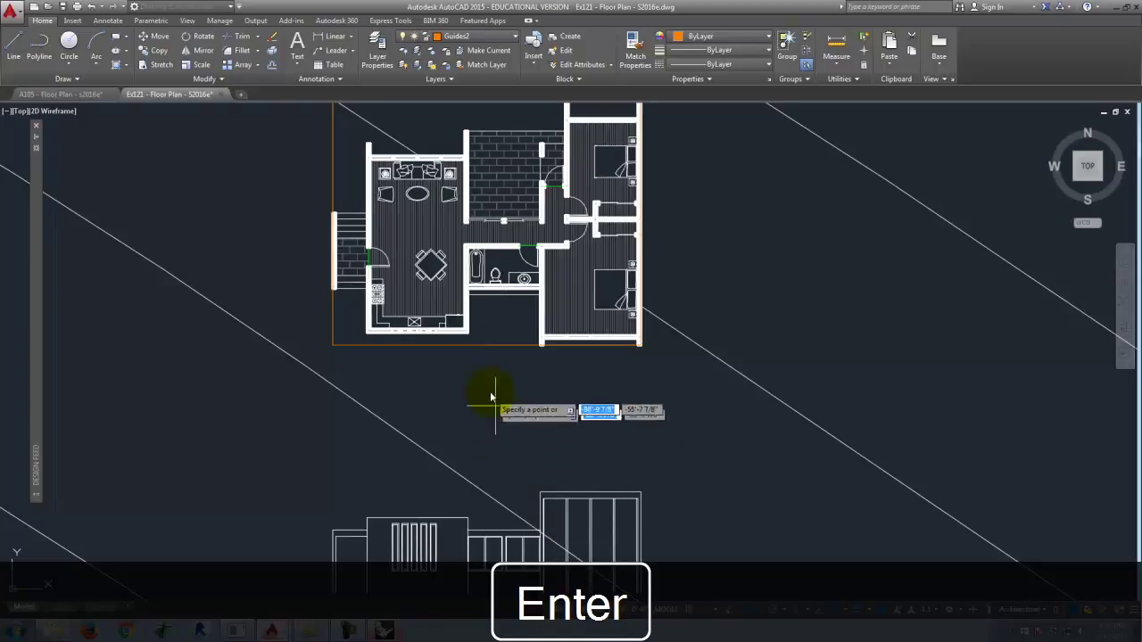
pyautogui.click(486, 348)
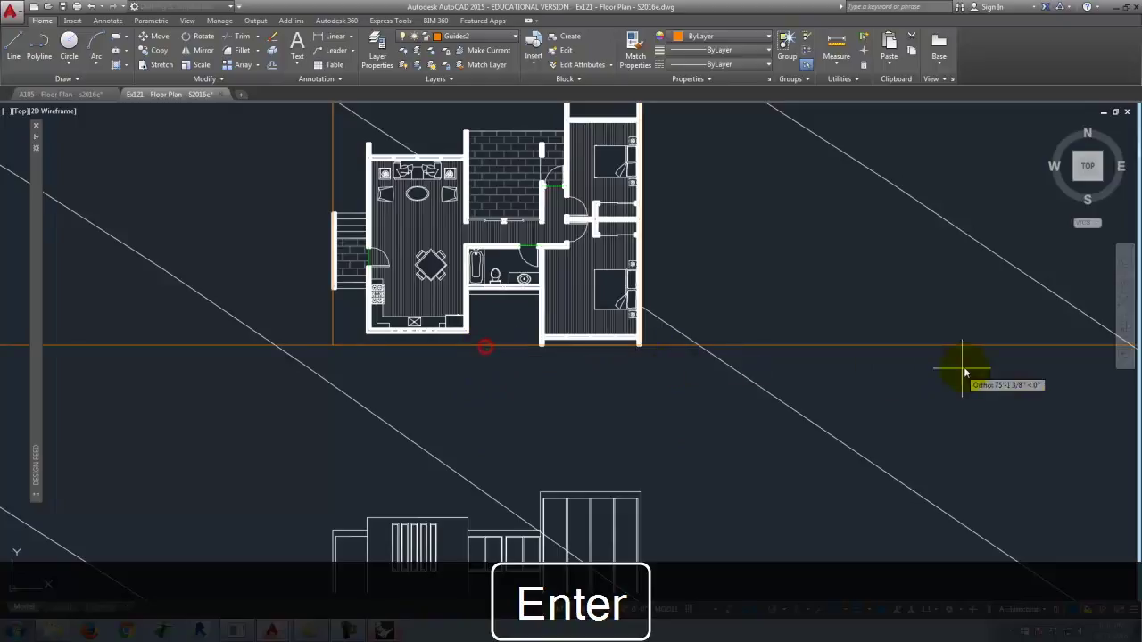
pyautogui.click(968, 355)
pyautogui.press('Return')
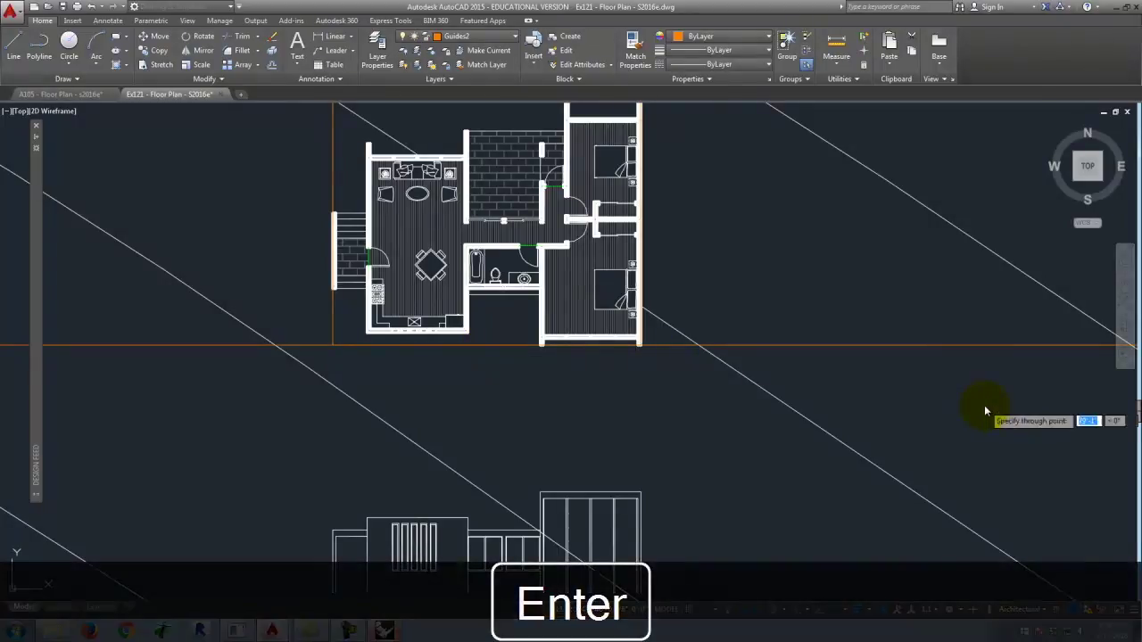
# Draw vertical rays downward from the first two contour intersections on the horizontal construction line east of the plan
pyautogui.scroll(-5, 772, 370)
pyautogui.scroll(-3, 120, 352)
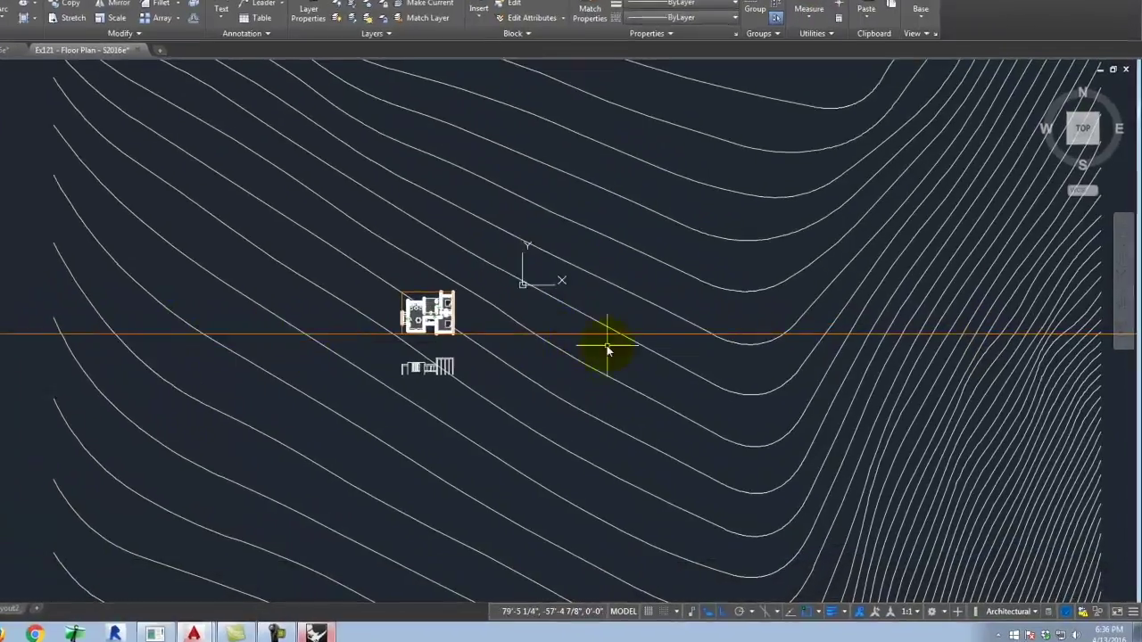
pyautogui.scroll(5, 510, 355)
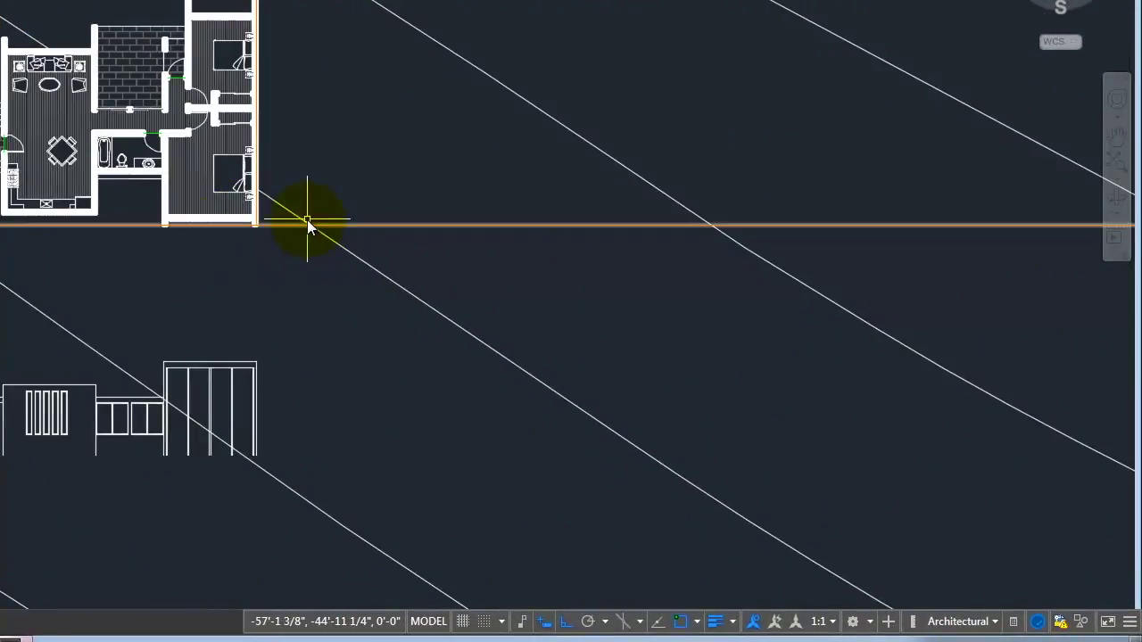
pyautogui.write('r')
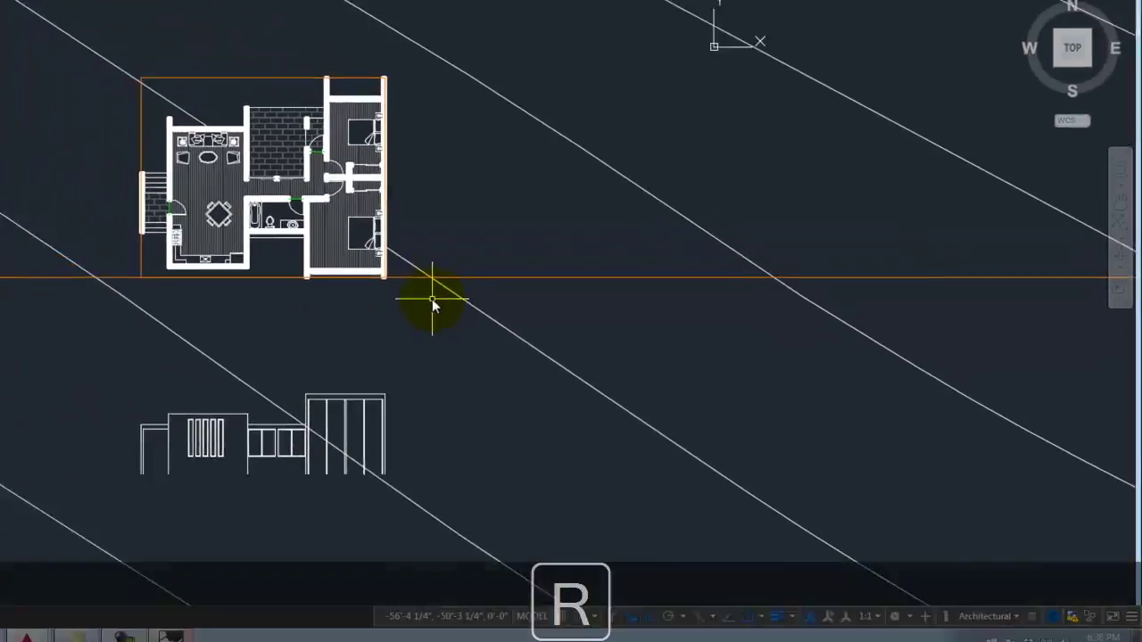
pyautogui.press('Return')
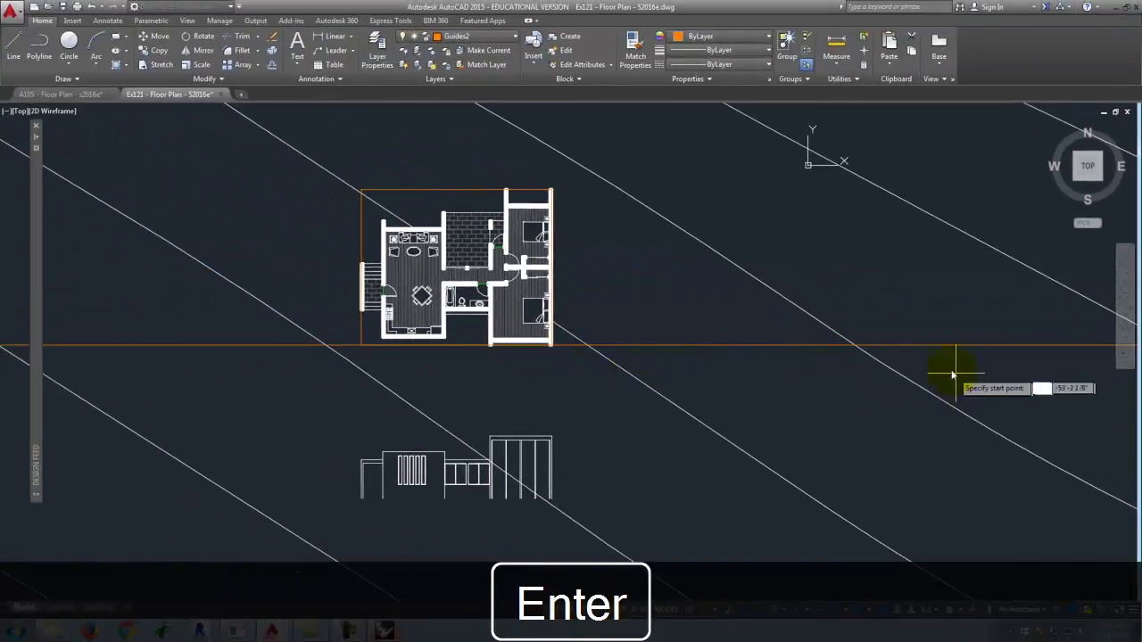
pyautogui.click(587, 345)
pyautogui.click(593, 386)
pyautogui.press('Return')
pyautogui.rightClick(849, 351)
pyautogui.click(855, 346)
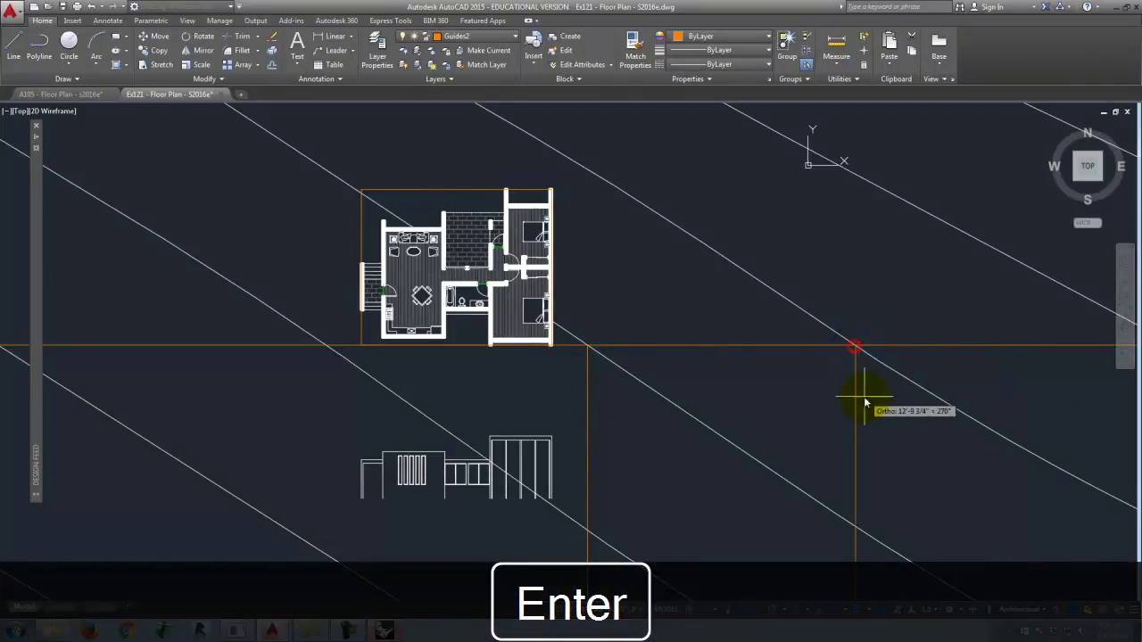
pyautogui.click(874, 406)
pyautogui.press('Return')
# Draw vertical rays downward from the first two contour intersections on the horizontal construction line west of the plan
pyautogui.press('Return')
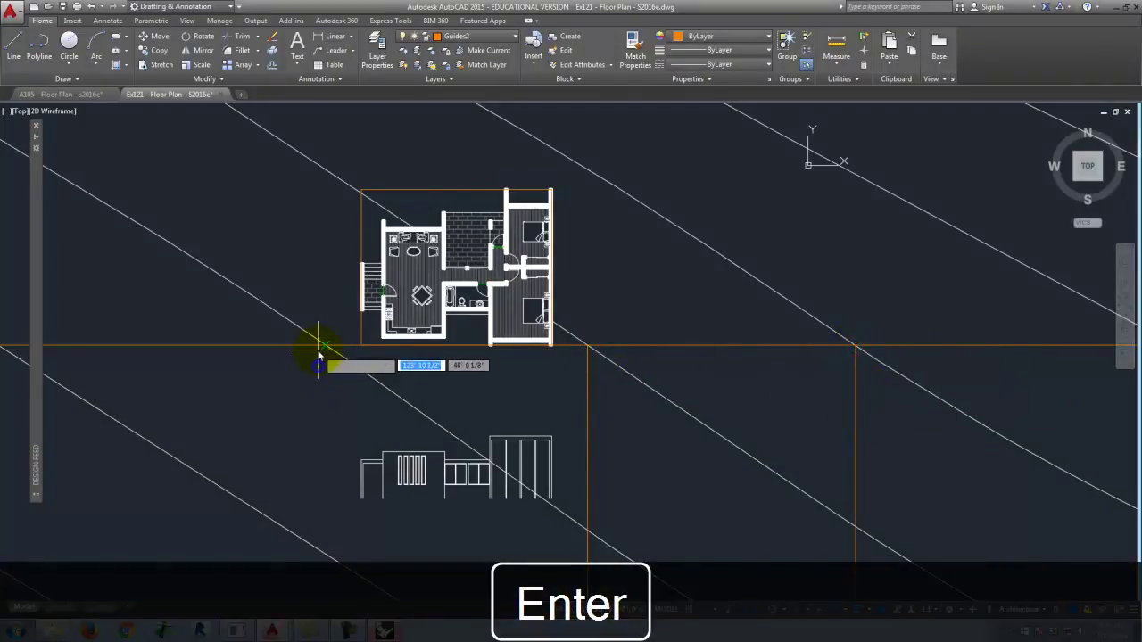
pyautogui.click(326, 345)
pyautogui.click(313, 395)
pyautogui.scroll(-4, 546, 352)
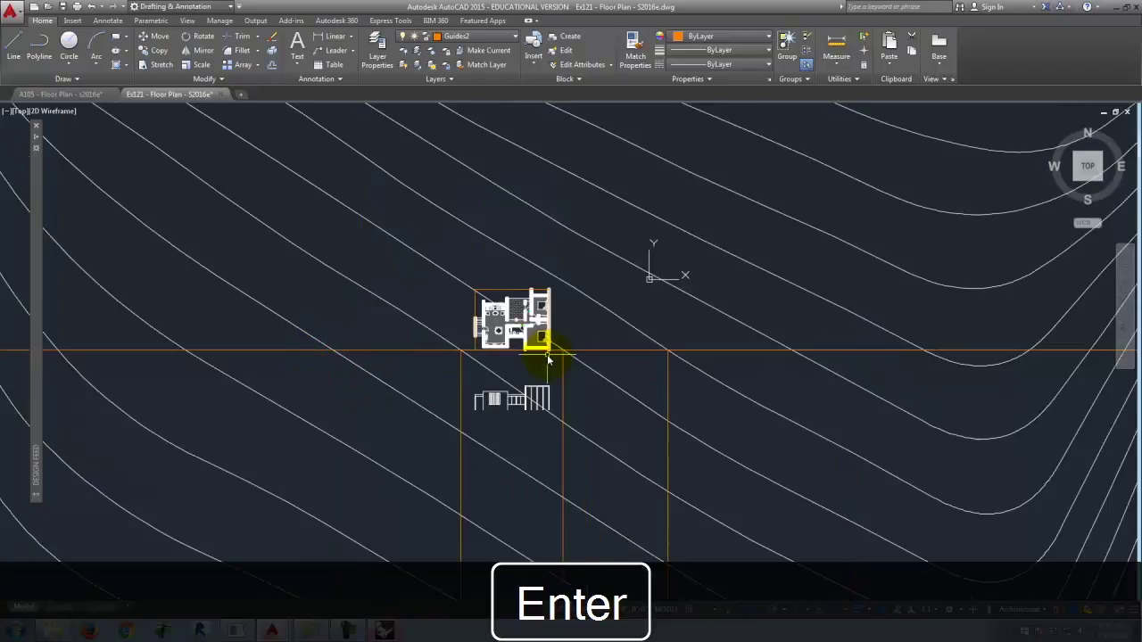
pyautogui.click(330, 385)
pyautogui.press('Return')
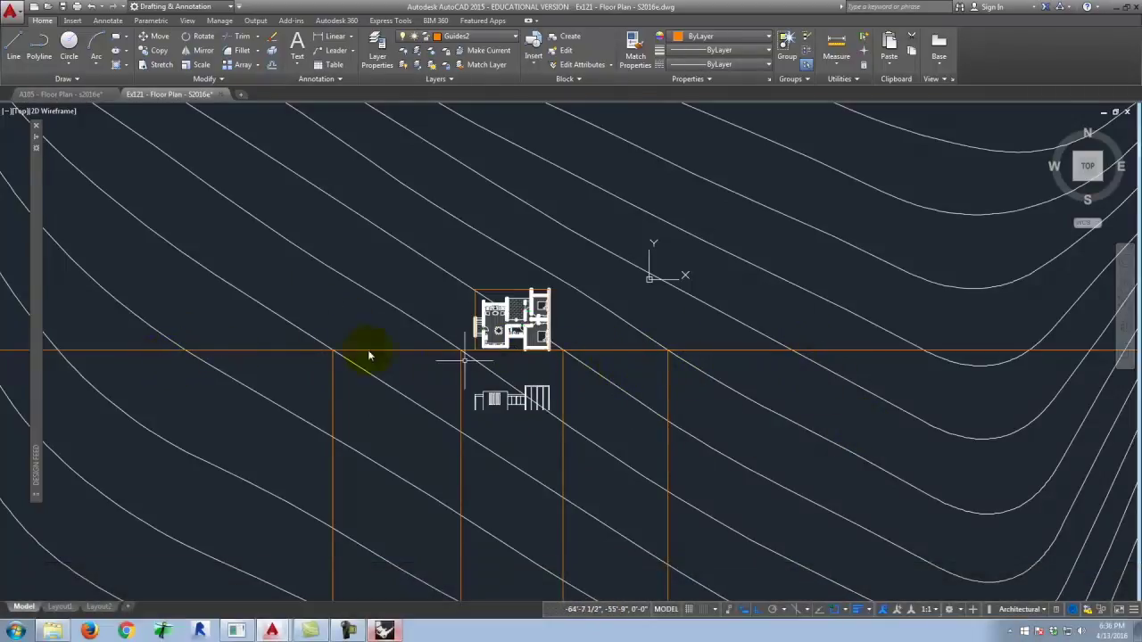
# Hide the layer holding the site contour lines
pyautogui.scroll(-3, 322, 364)
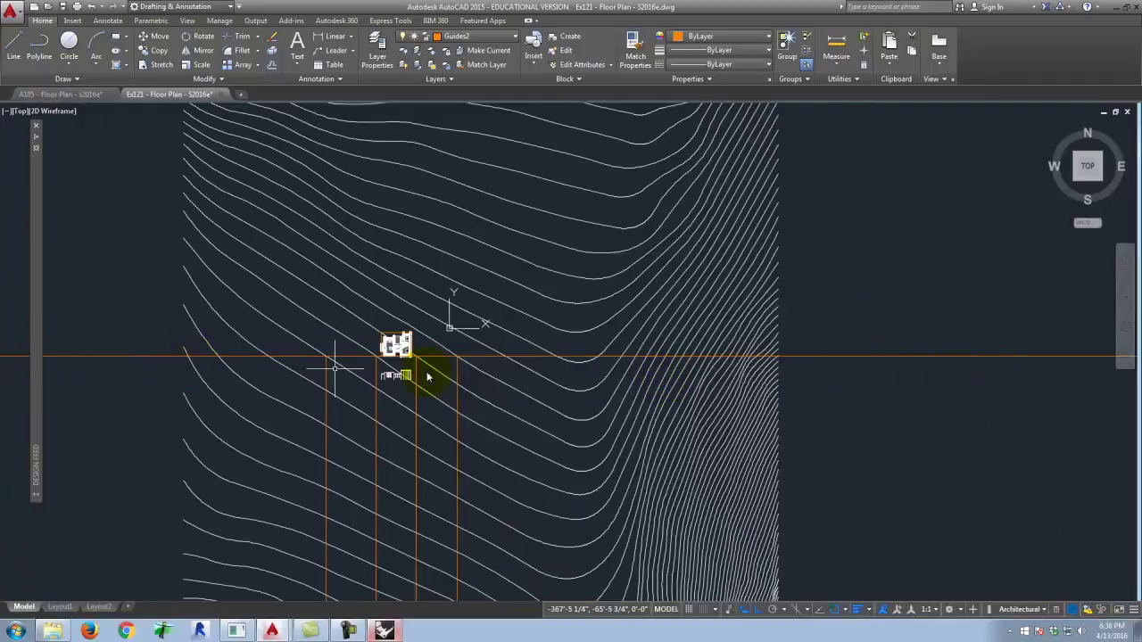
pyautogui.scroll(4, 360, 371)
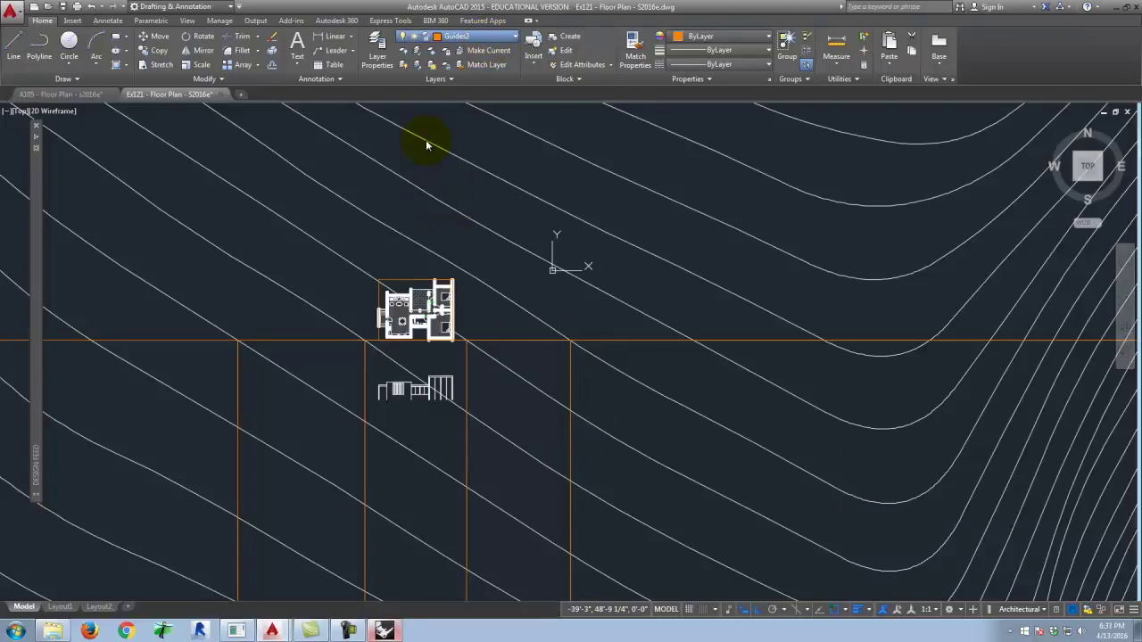
pyautogui.click(414, 254)
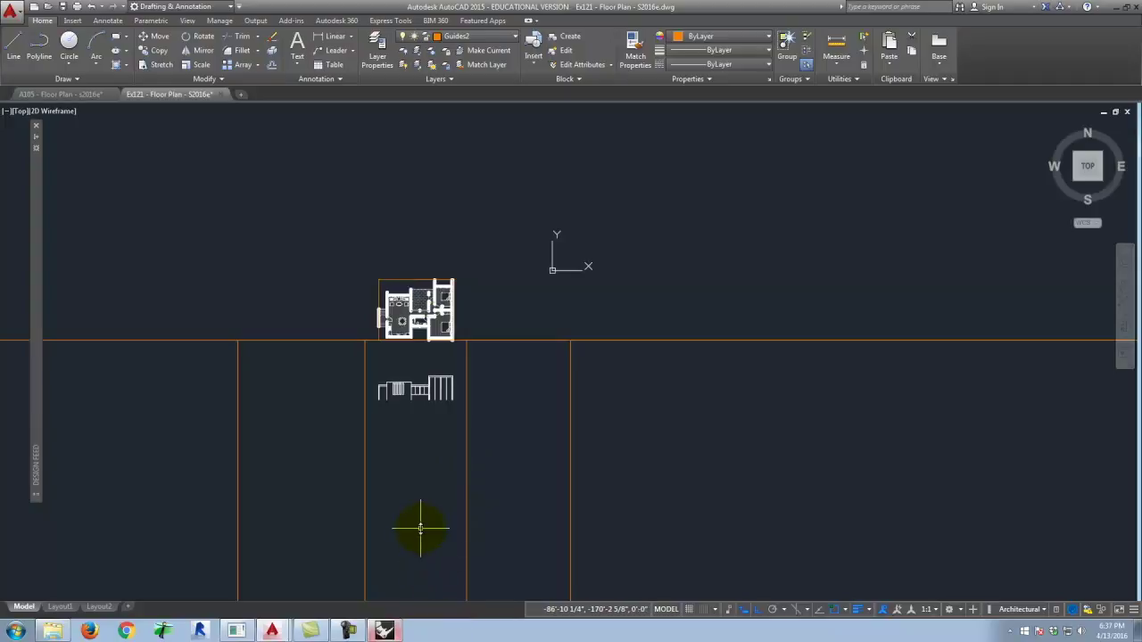
# Draw a second horizontal construction line below the elevation, crossing the four vertical rays
pyautogui.write('xline')
pyautogui.press('Return')
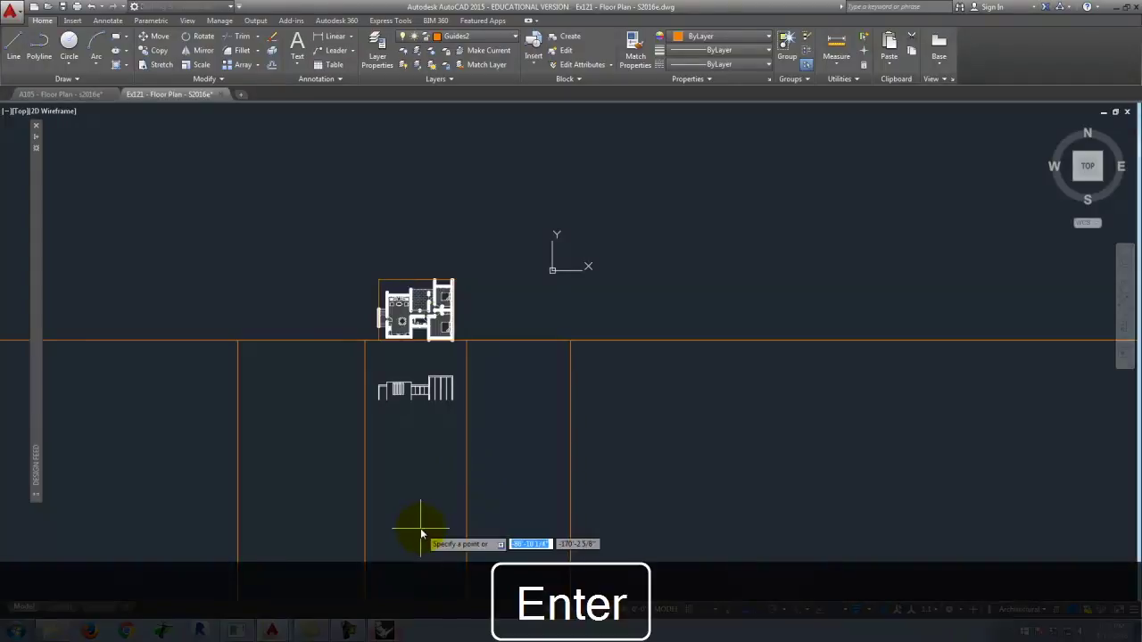
pyautogui.click(408, 506)
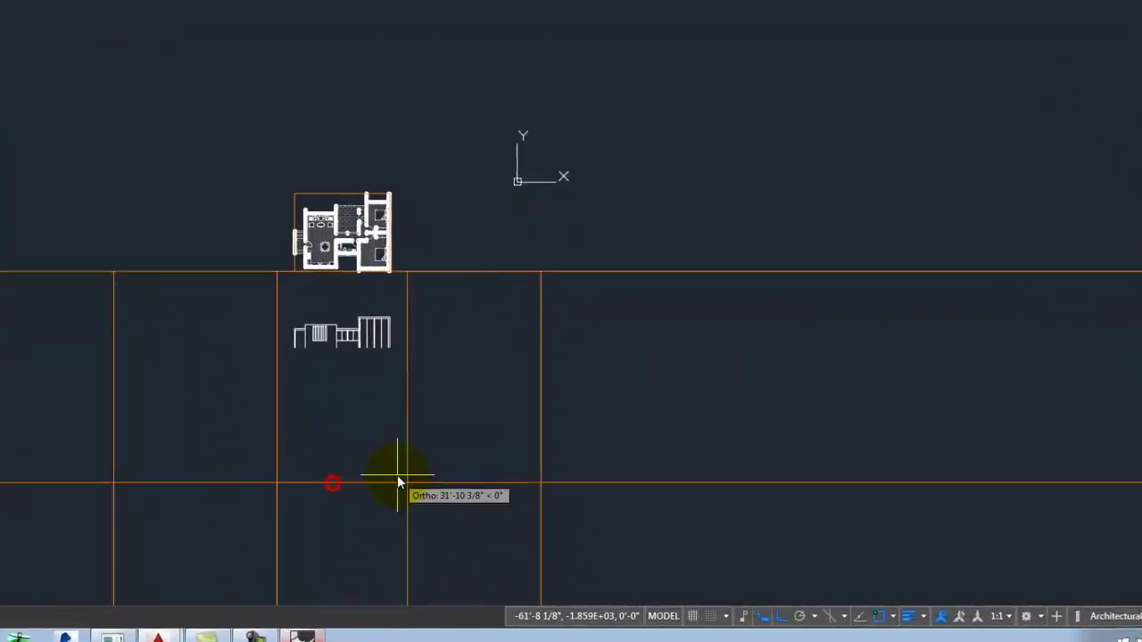
pyautogui.click(384, 476)
pyautogui.press('Return')
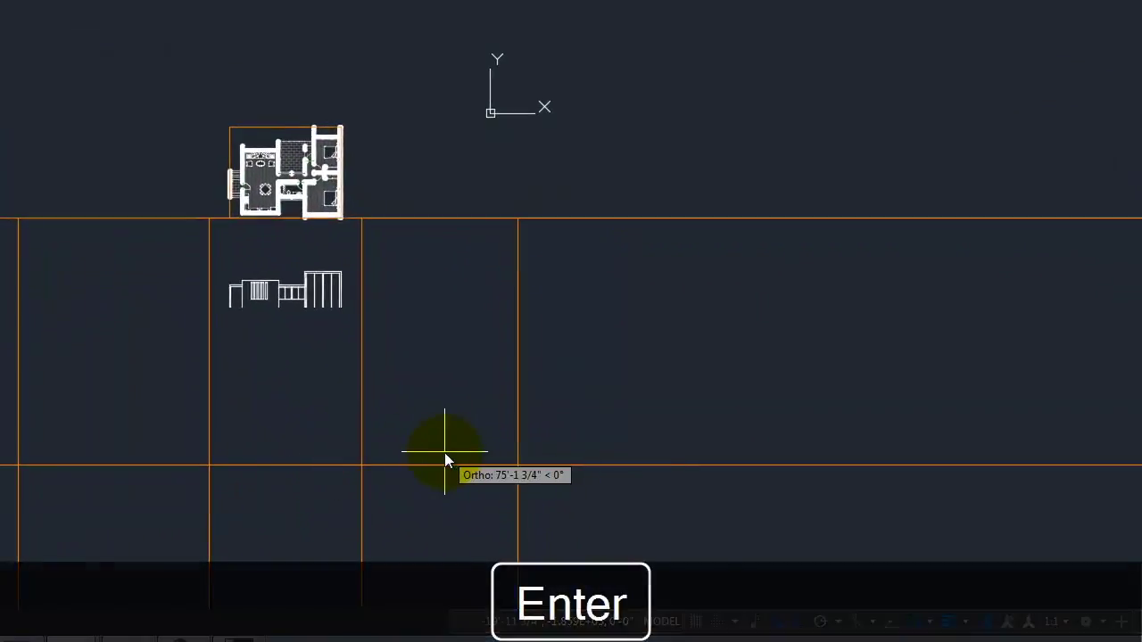
# Offset the construction line below the elevation upward by 1'
pyautogui.click(289, 465)
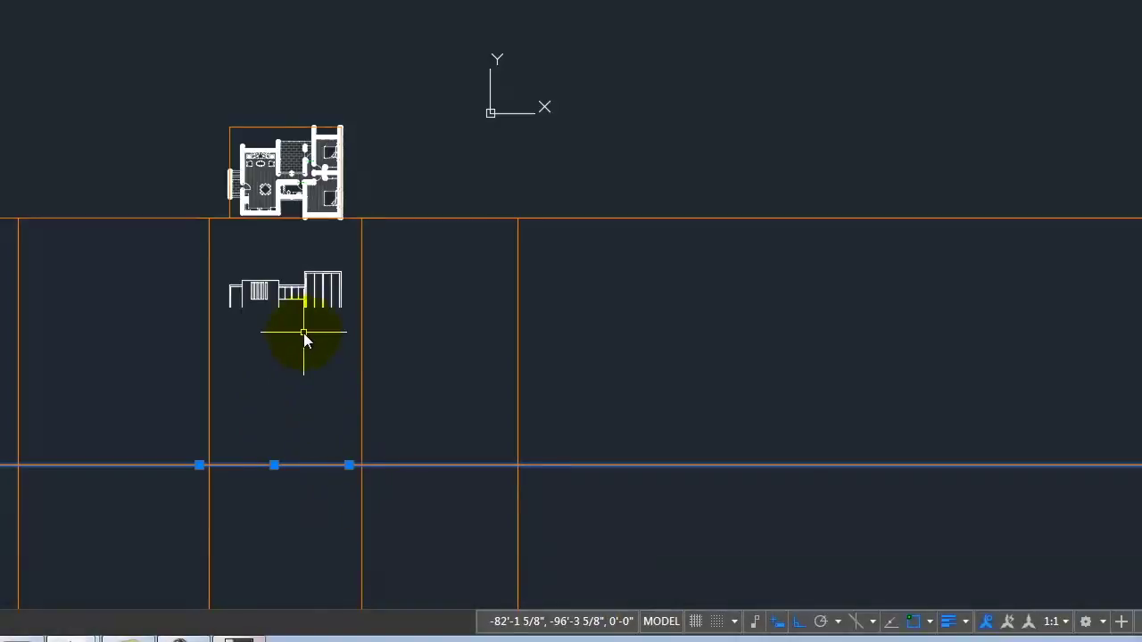
pyautogui.write('o')
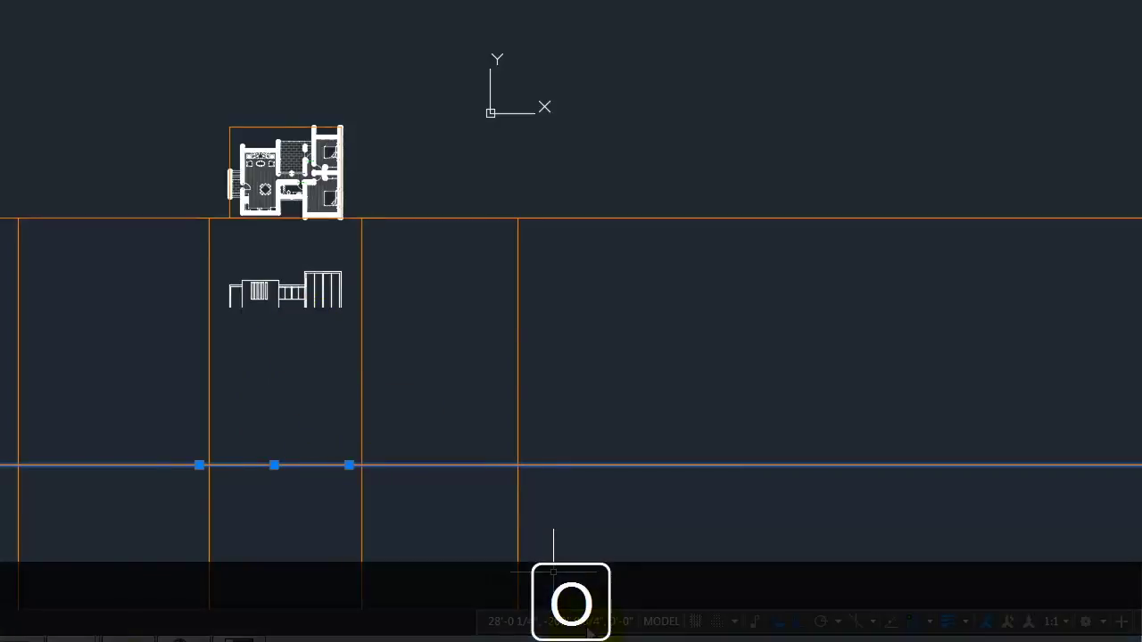
pyautogui.press('Return')
pyautogui.write('1')
pyautogui.press('Return')
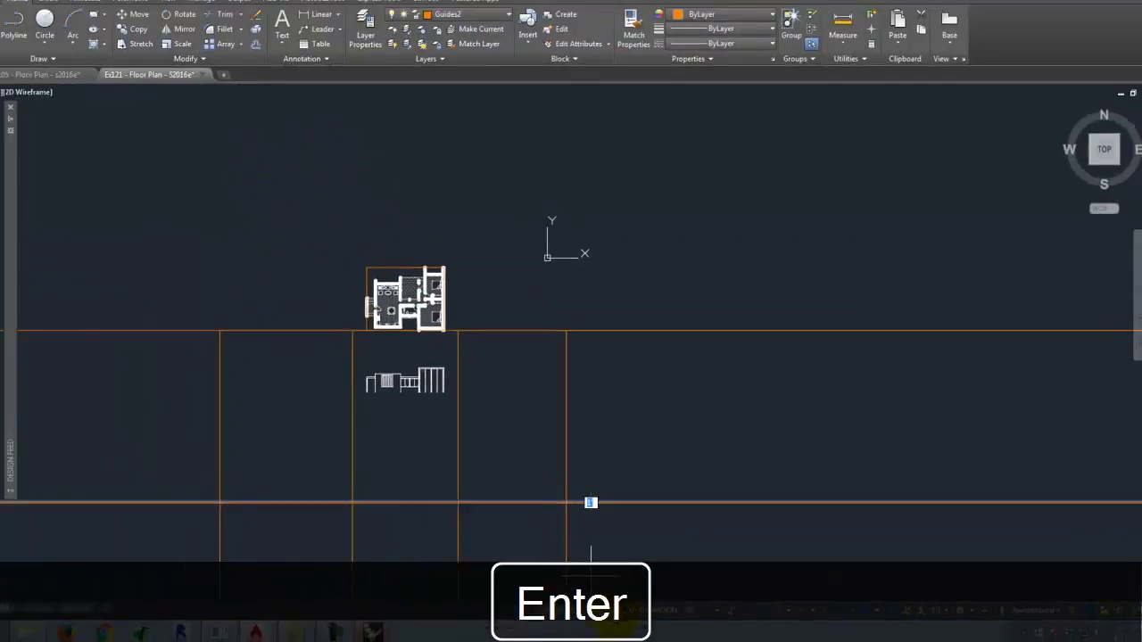
pyautogui.scroll(2, 420, 517)
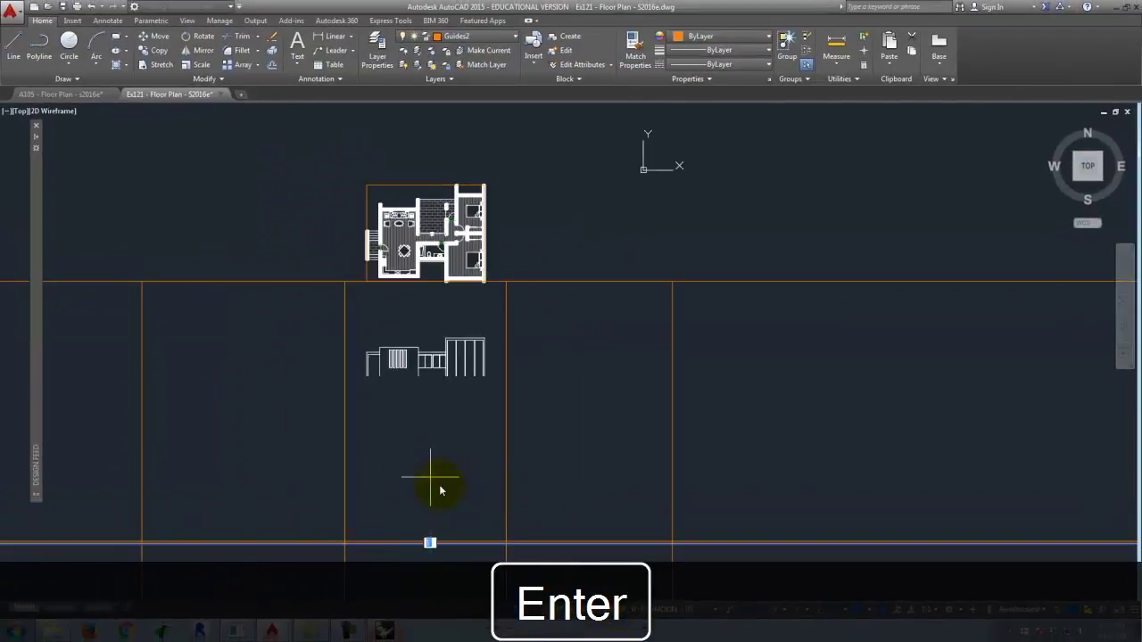
pyautogui.scroll(2, 440, 488)
pyautogui.scroll(-4, 487, 385)
pyautogui.scroll(8, 459, 477)
pyautogui.click(464, 221)
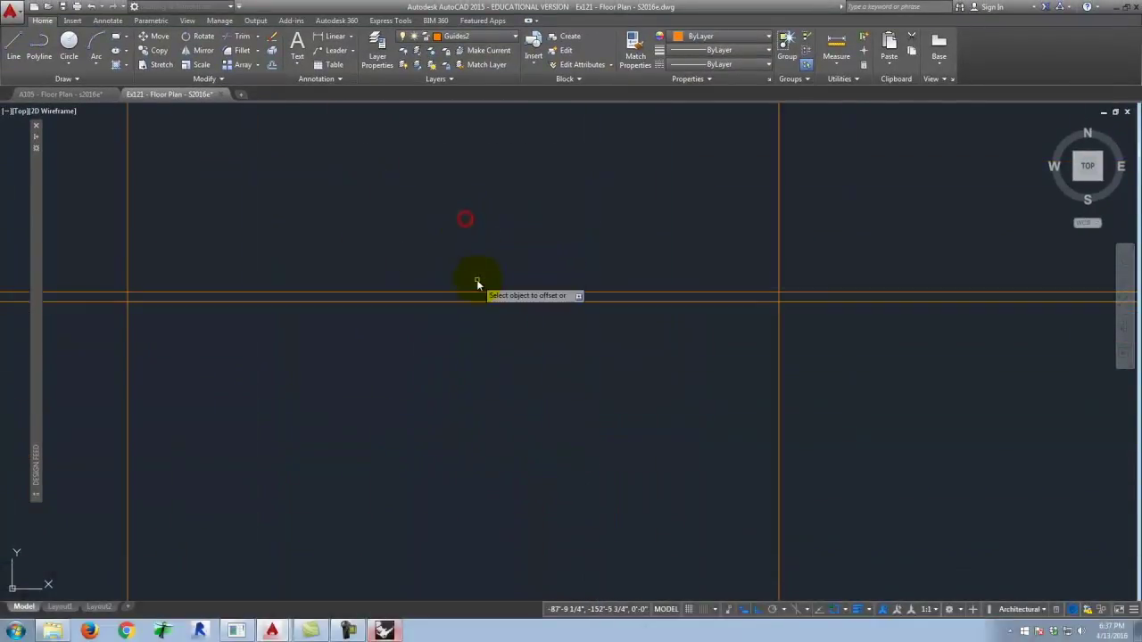
# Offset each newest line upward by 1' two more times to make four evenly stacked horizontal lines
pyautogui.click(477, 289)
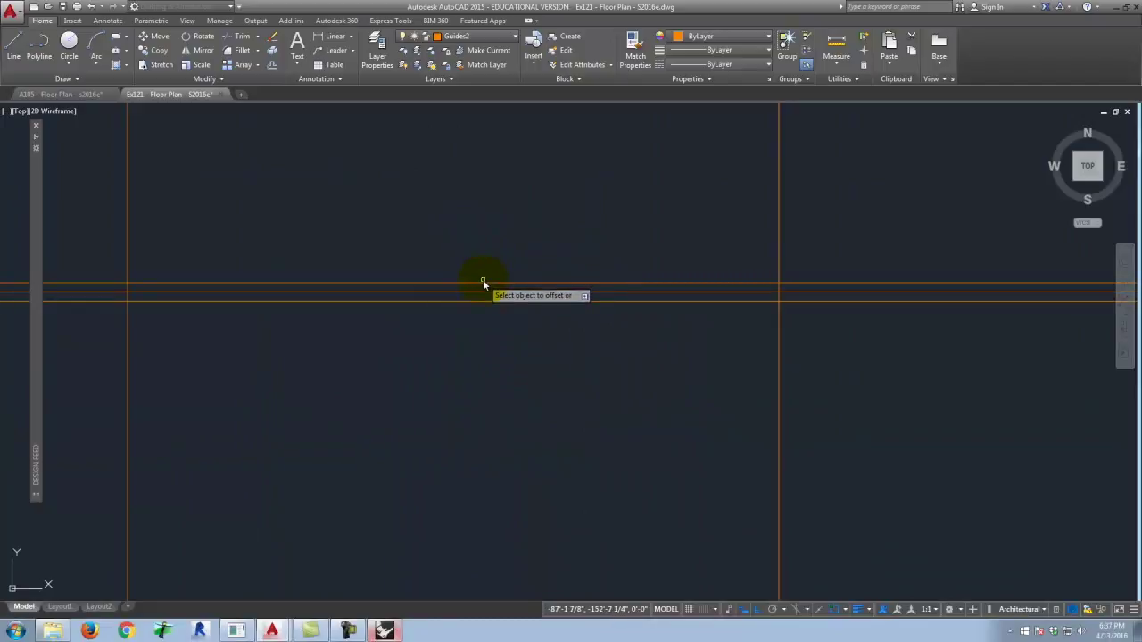
pyautogui.click(482, 281)
pyautogui.scroll(-3, 446, 401)
pyautogui.press('Return')
pyautogui.scroll(-2, 768, 487)
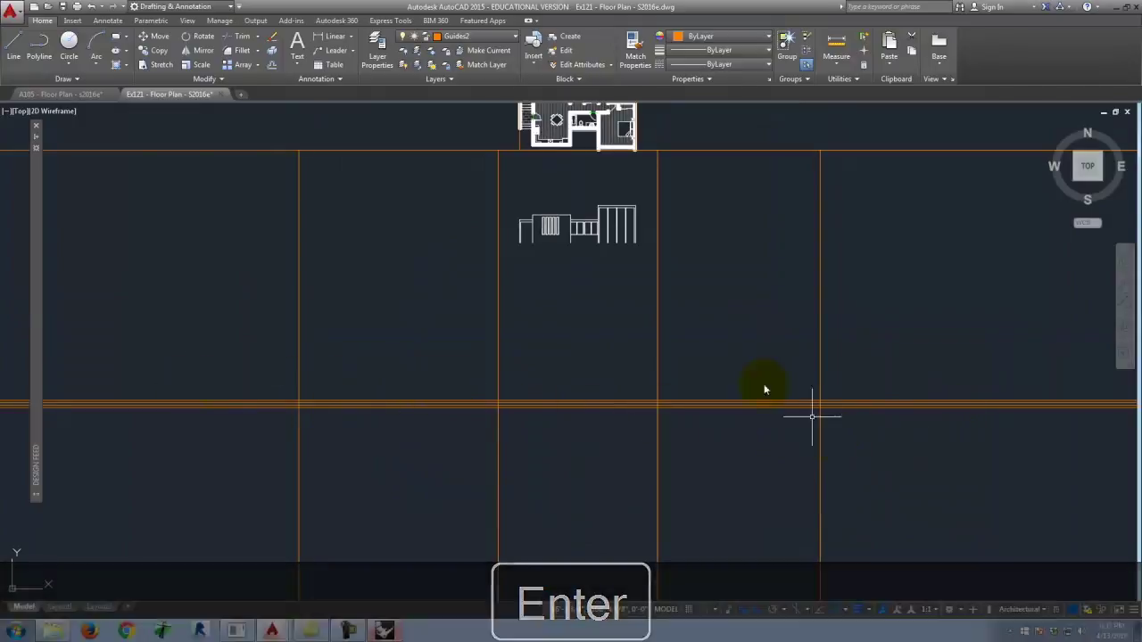
# With South Elevation as the current layer, draw a spline through the four ray crossings, rising one stacked line per ray from east to west
pyautogui.click(61, 80)
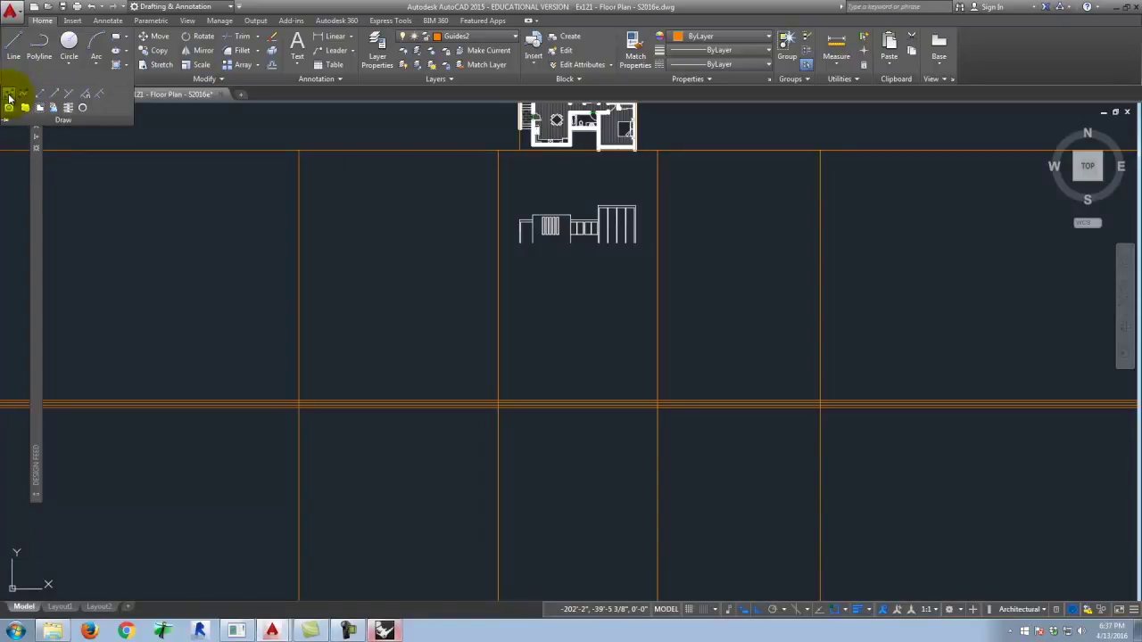
pyautogui.press('Escape')
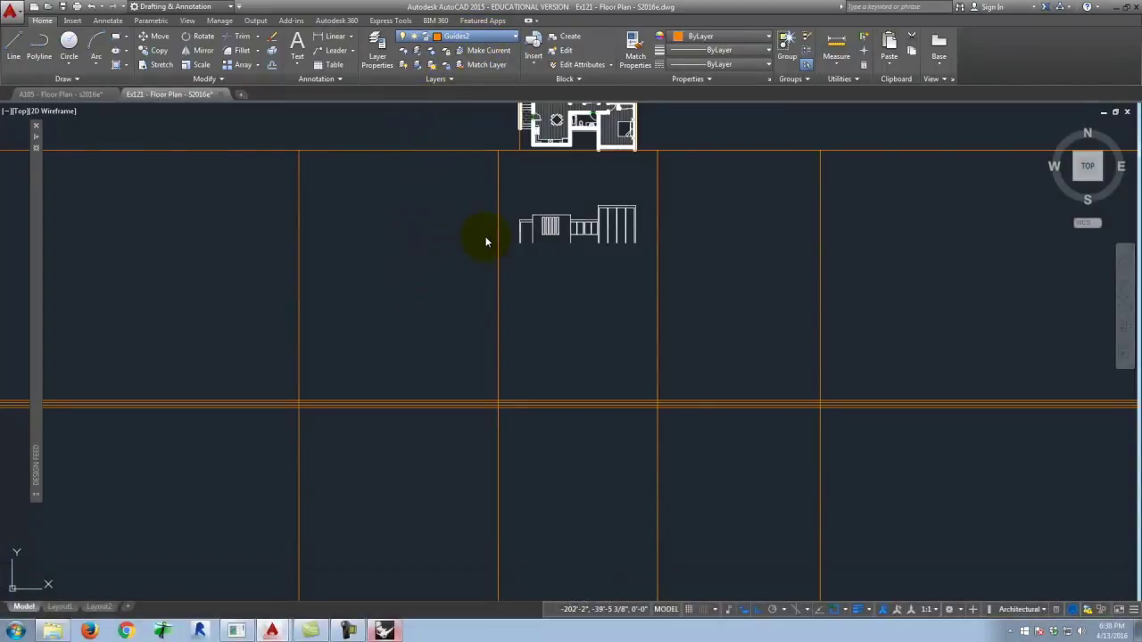
pyautogui.click(78, 80)
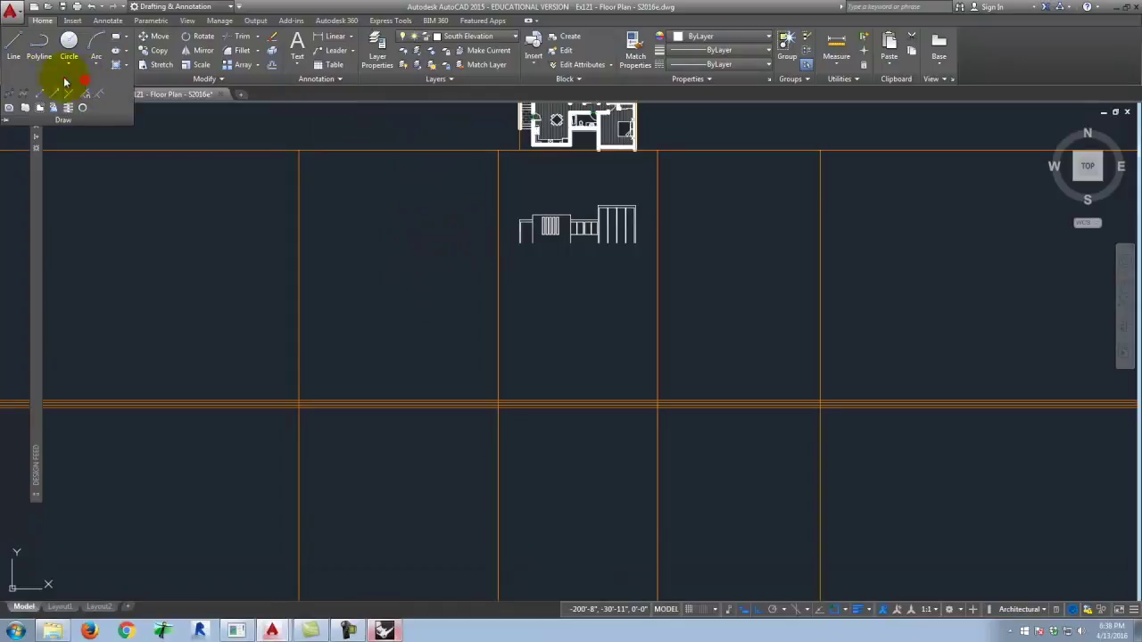
pyautogui.click(10, 94)
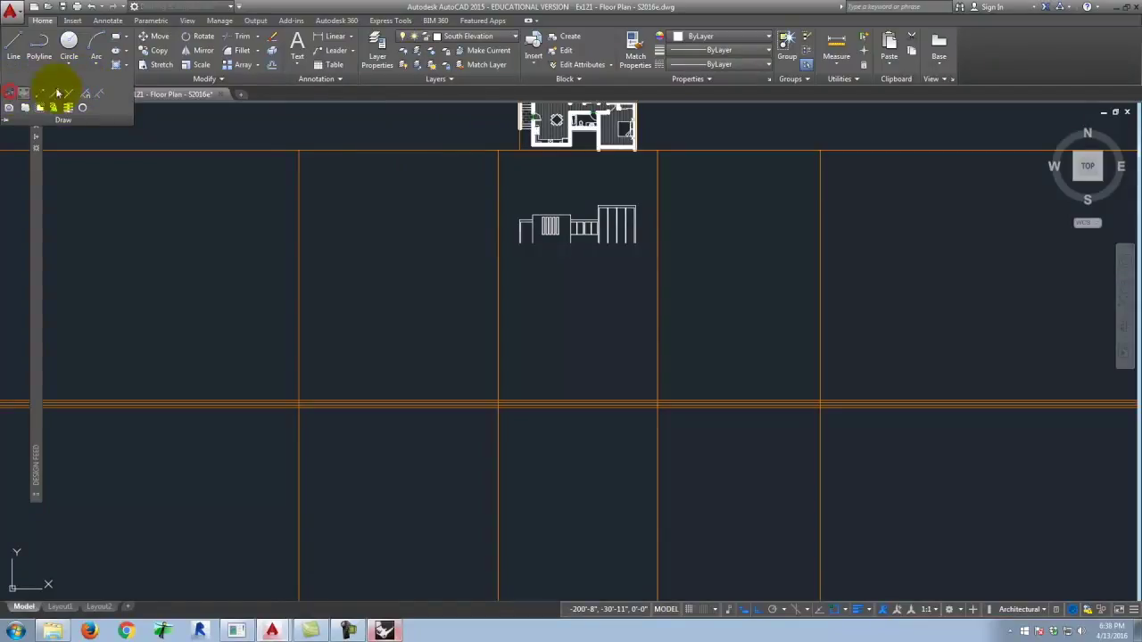
pyautogui.scroll(5, 765, 420)
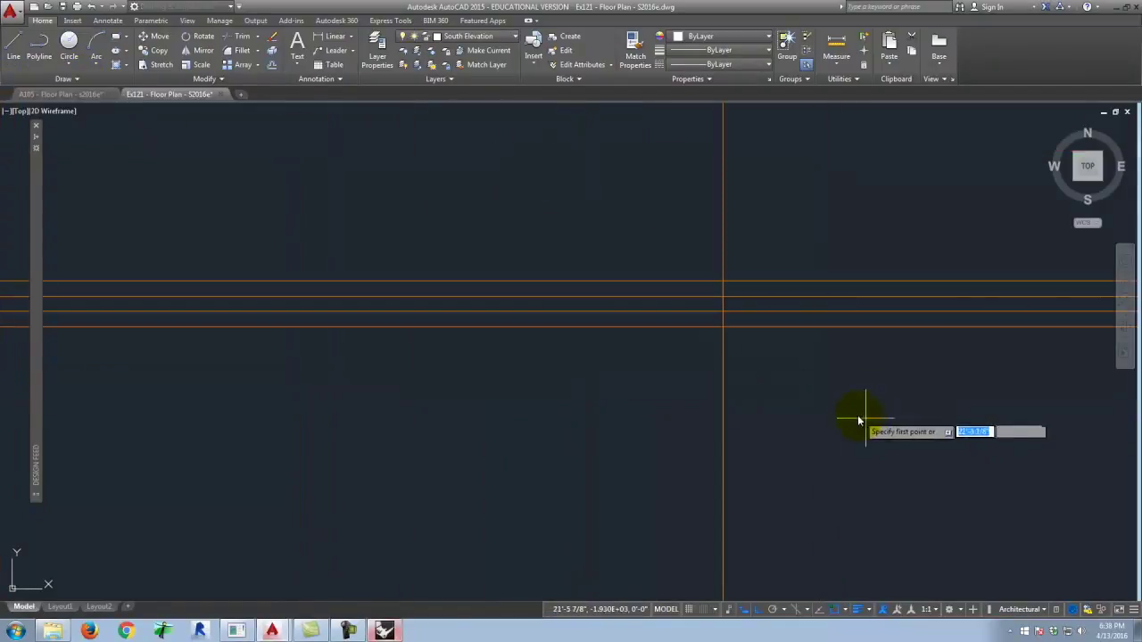
pyautogui.click(723, 328)
pyautogui.scroll(-4, 854, 326)
pyautogui.scroll(4, 330, 321)
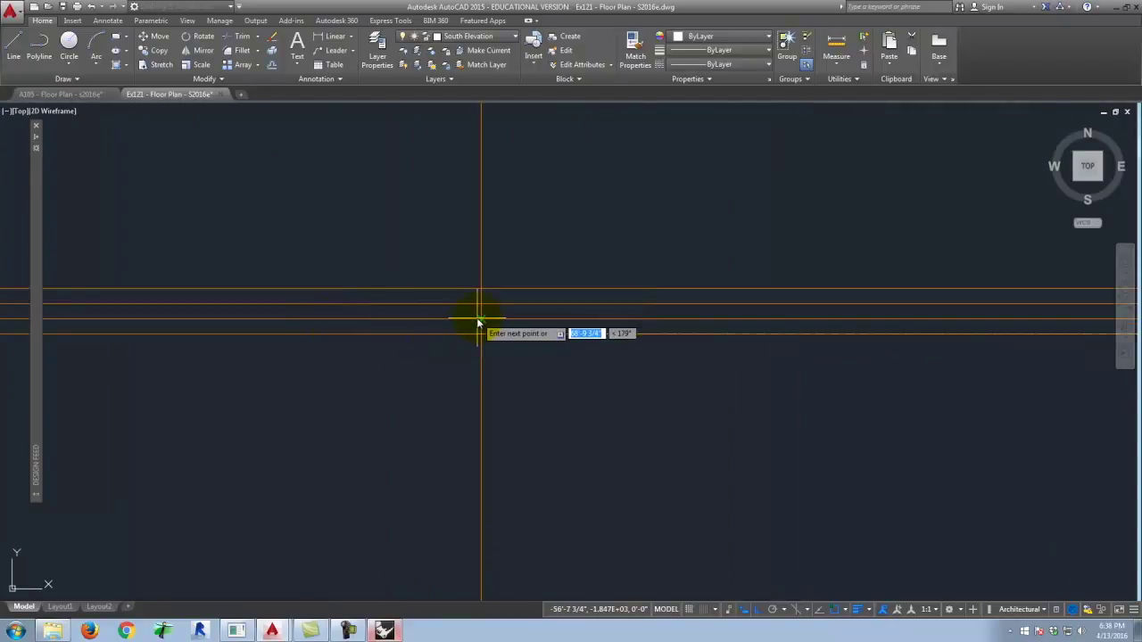
pyautogui.scroll(-5, 744, 346)
pyautogui.scroll(-2, 782, 357)
pyautogui.scroll(5, 703, 353)
pyautogui.scroll(2, 875, 364)
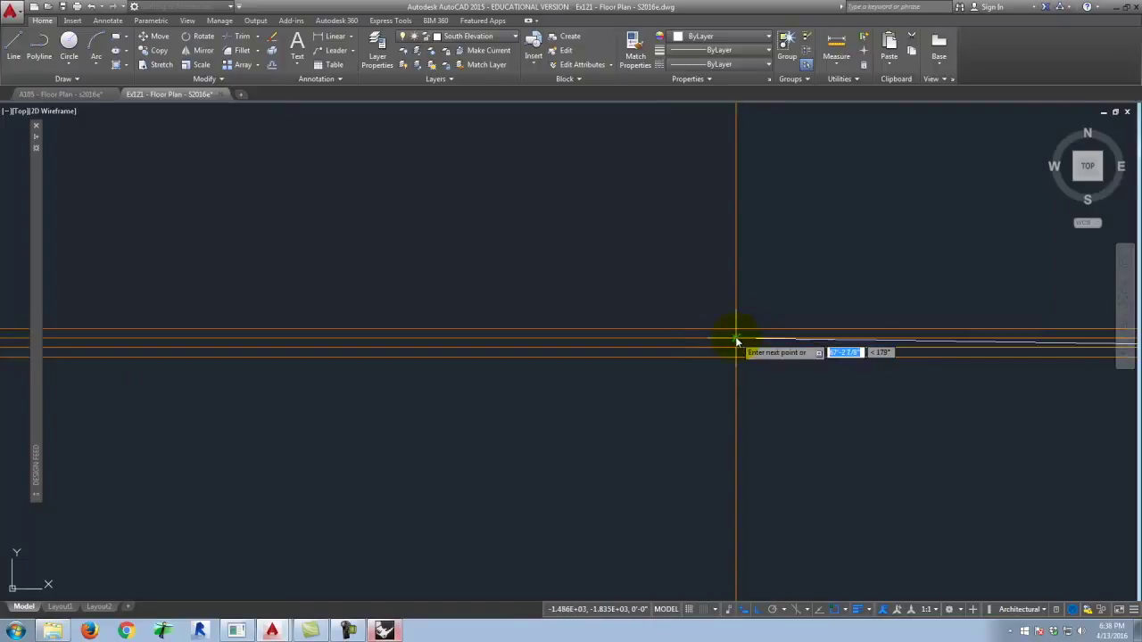
pyautogui.scroll(-4, 969, 374)
pyautogui.scroll(5, 726, 357)
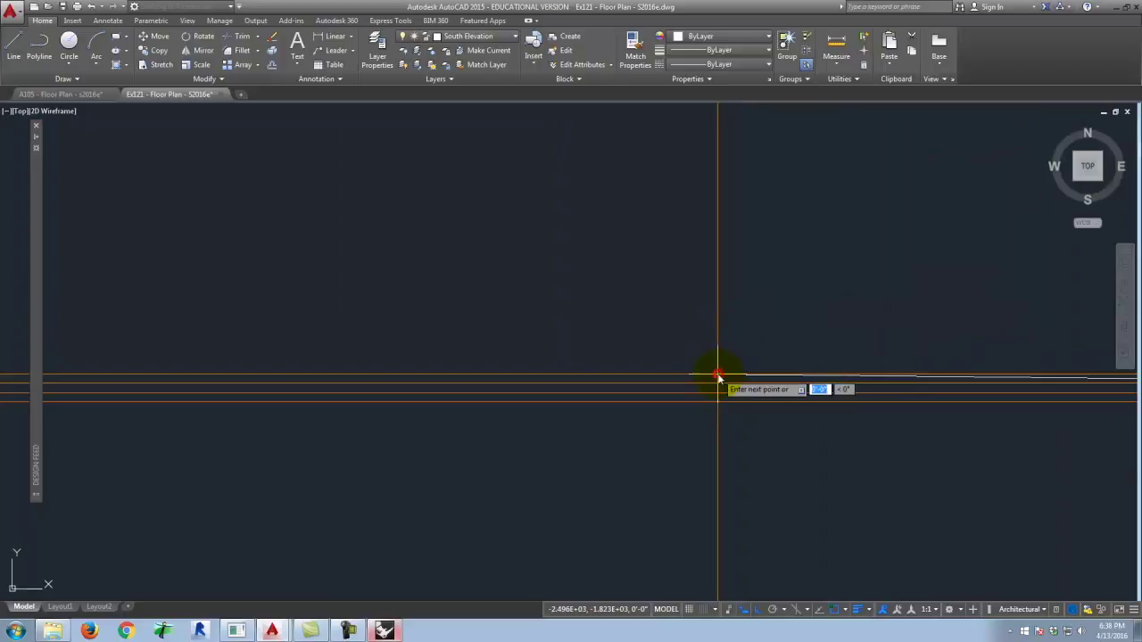
pyautogui.scroll(-3, 599, 375)
pyautogui.press('Return')
pyautogui.scroll(-4, 474, 365)
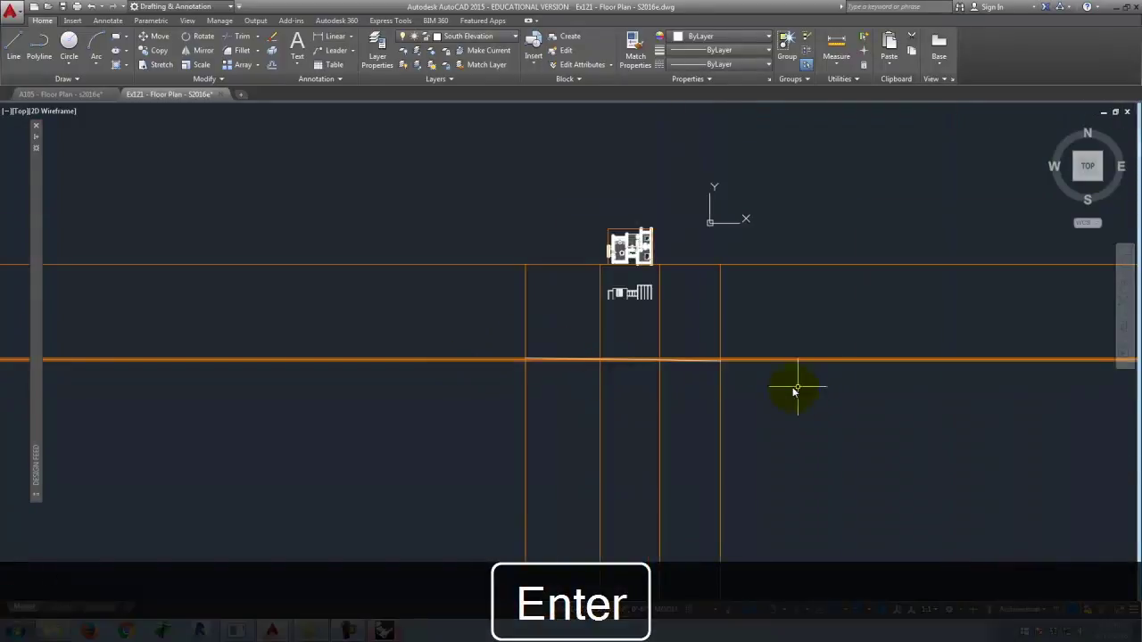
# Set the sloping ground spline's lineweight to 0.90 mm
pyautogui.scroll(5, 719, 370)
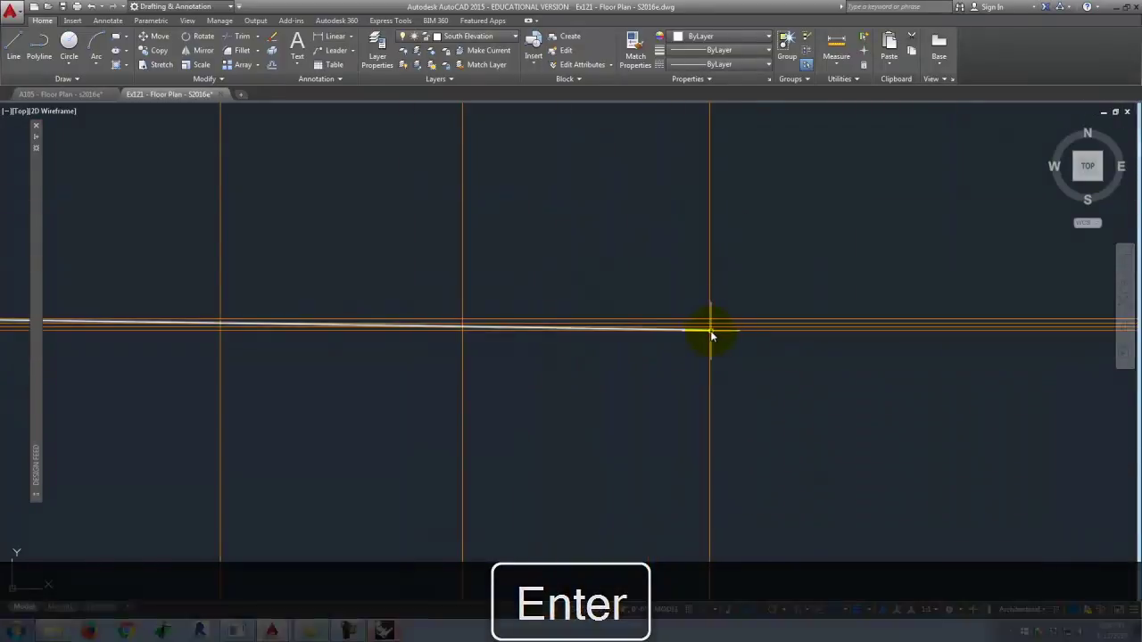
pyautogui.scroll(-4, 713, 375)
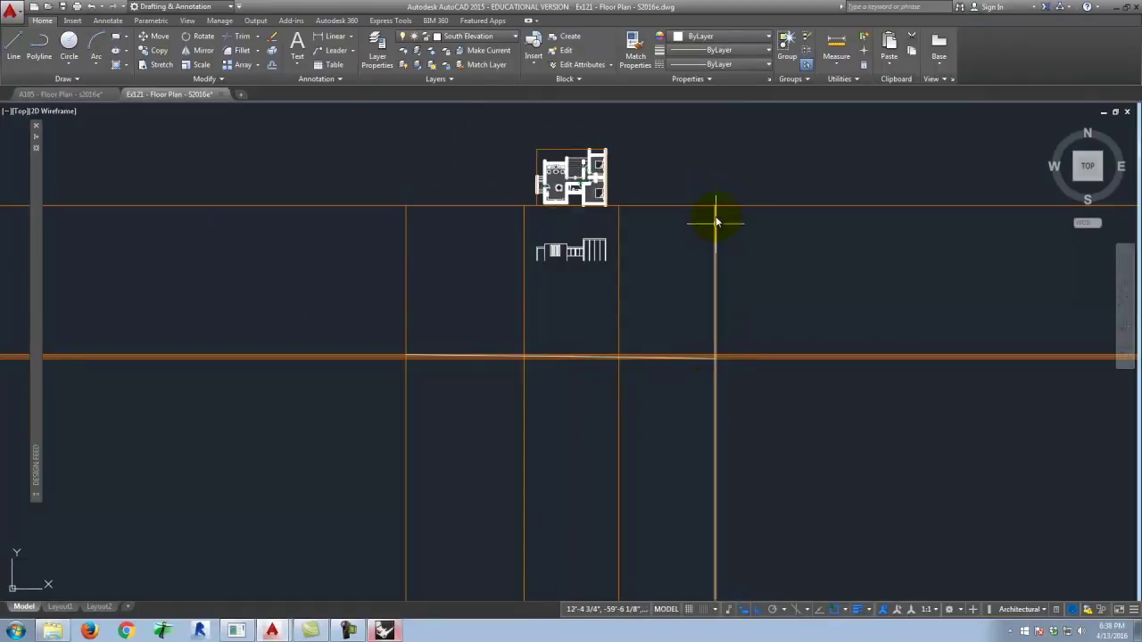
pyautogui.scroll(4, 731, 361)
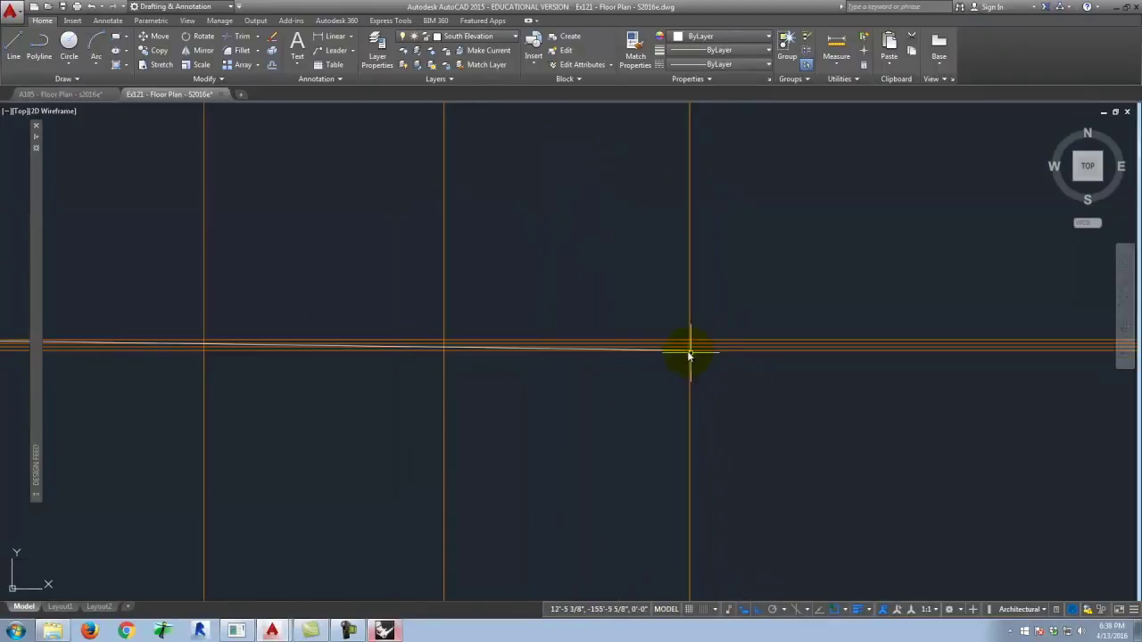
pyautogui.scroll(3, 428, 348)
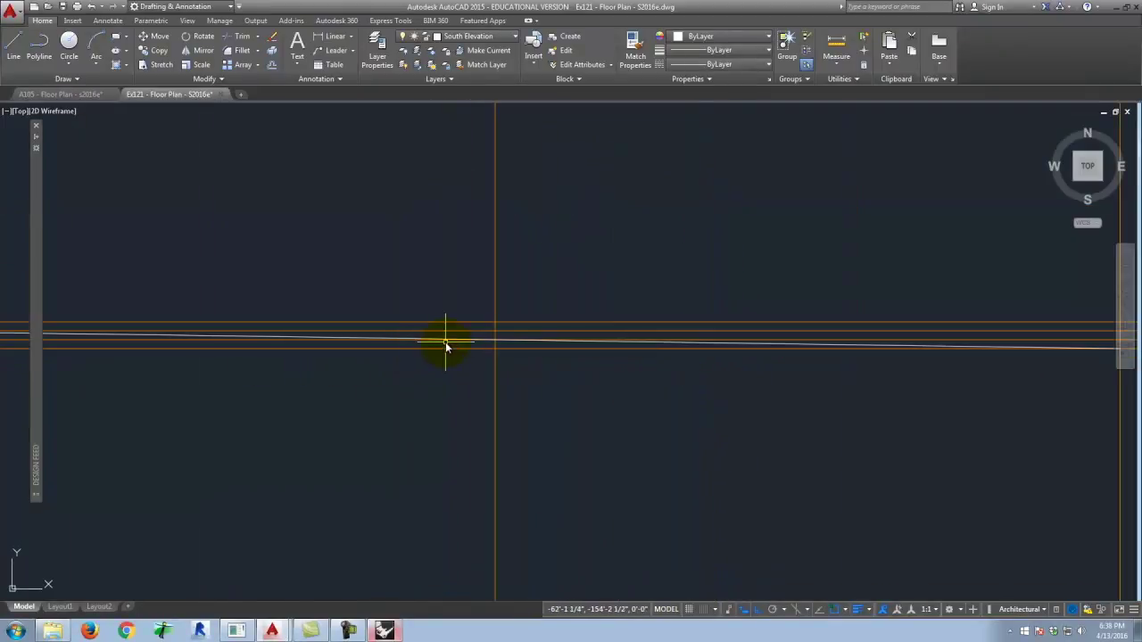
pyautogui.click(260, 336)
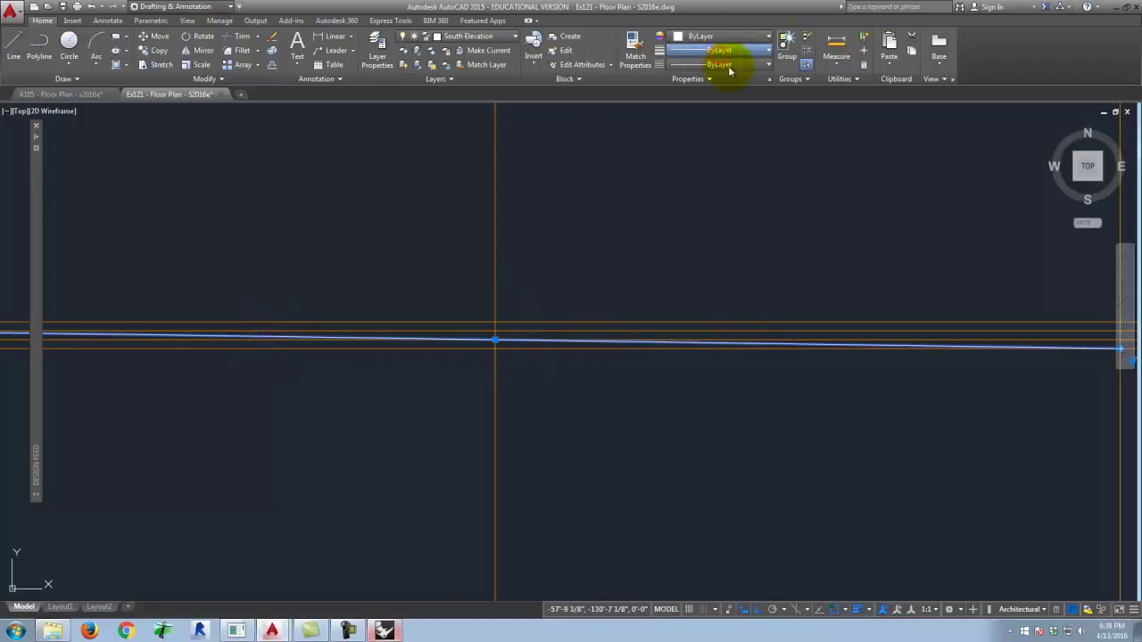
pyautogui.click(769, 157)
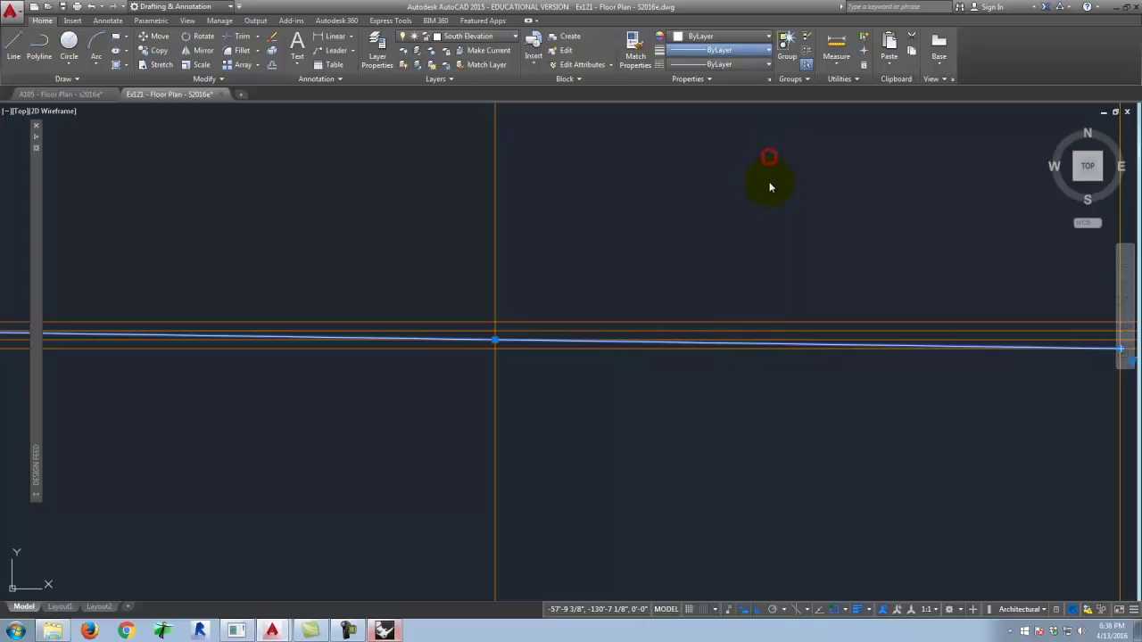
pyautogui.click(721, 236)
pyautogui.scroll(-4, 812, 420)
pyautogui.scroll(-2, 805, 431)
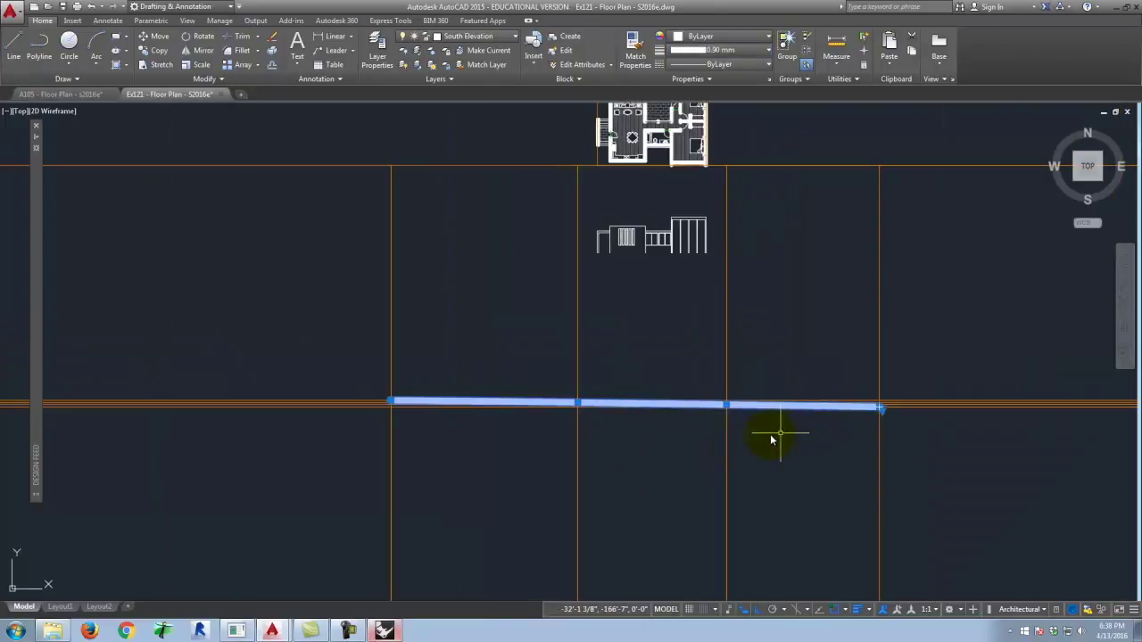
pyautogui.press('Escape')
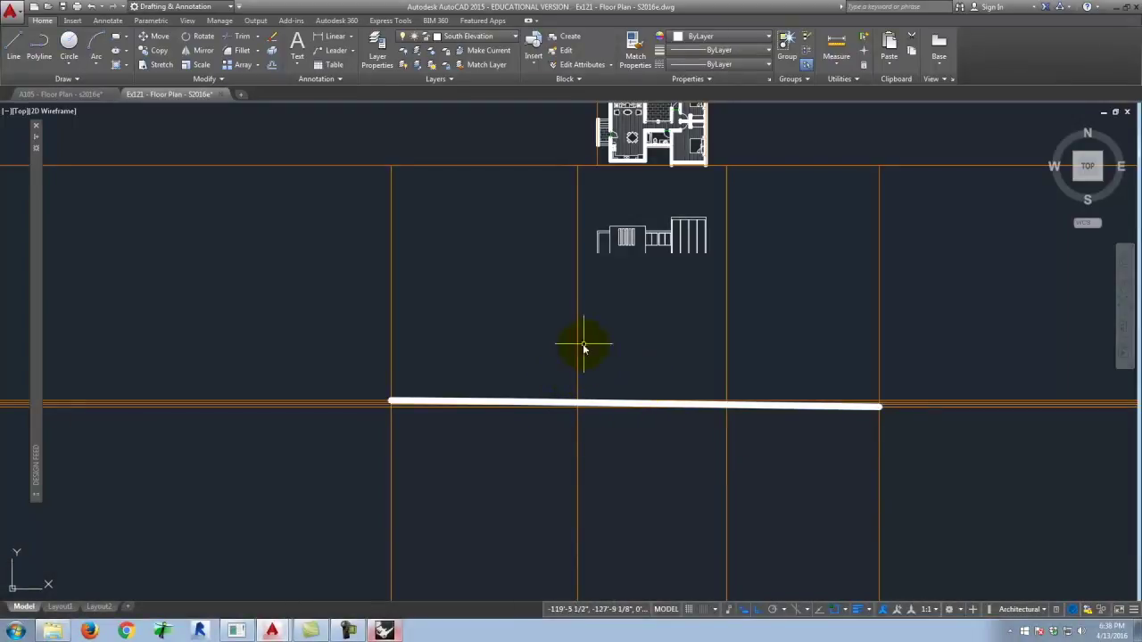
# Move the thick ground line straight up from the stacked construction lines to just beneath the elevation
pyautogui.scroll(4, 485, 389)
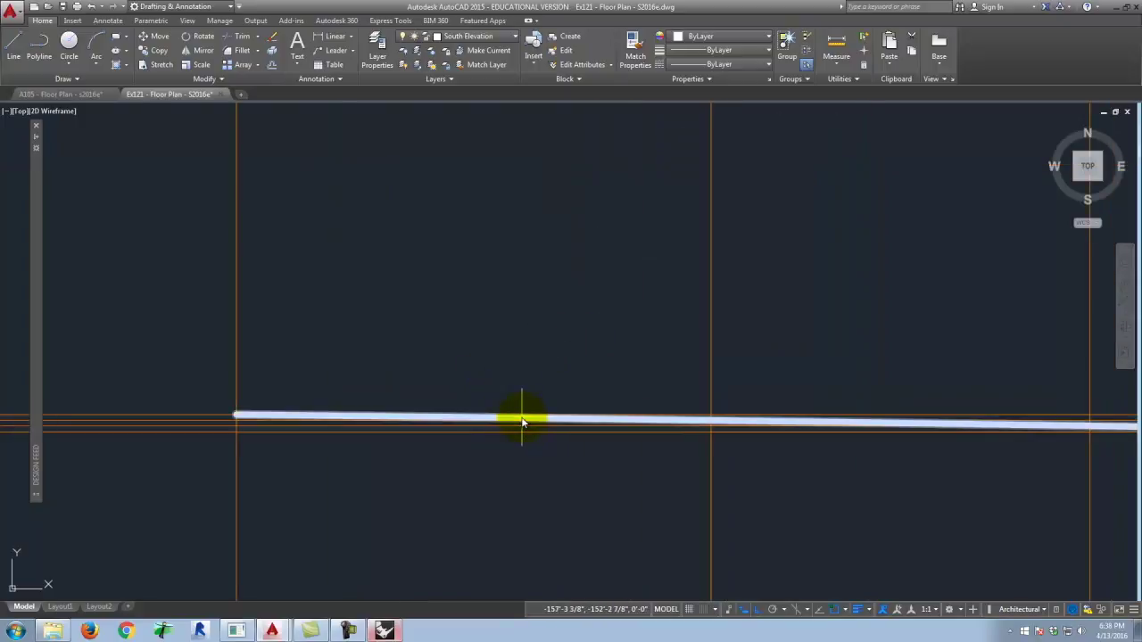
pyautogui.click(523, 418)
pyautogui.scroll(-4, 476, 464)
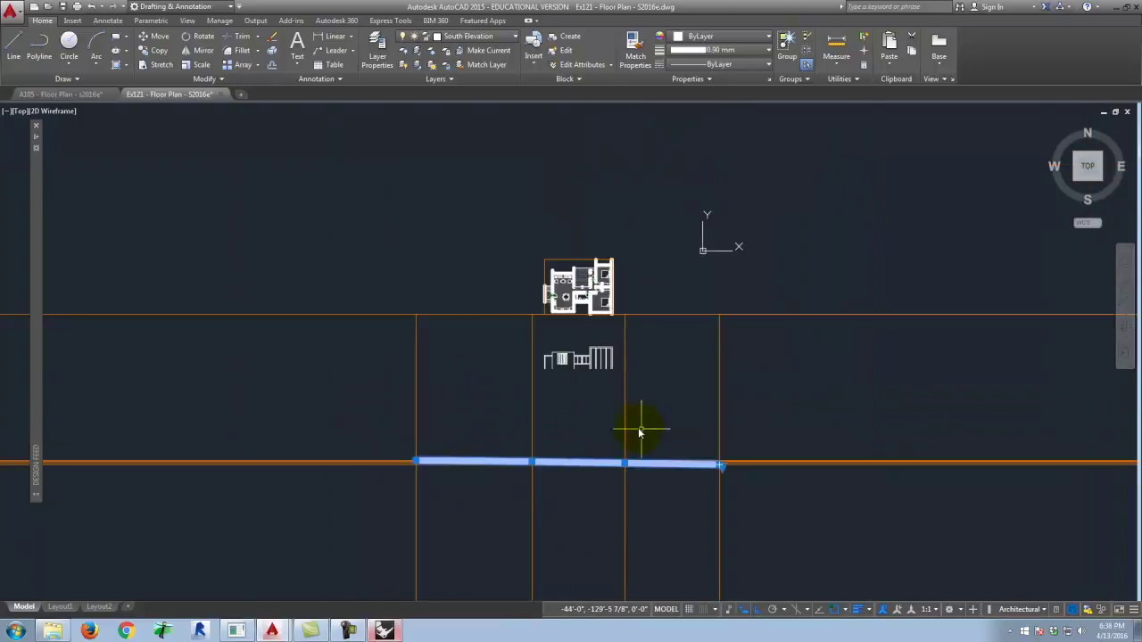
pyautogui.scroll(5, 610, 378)
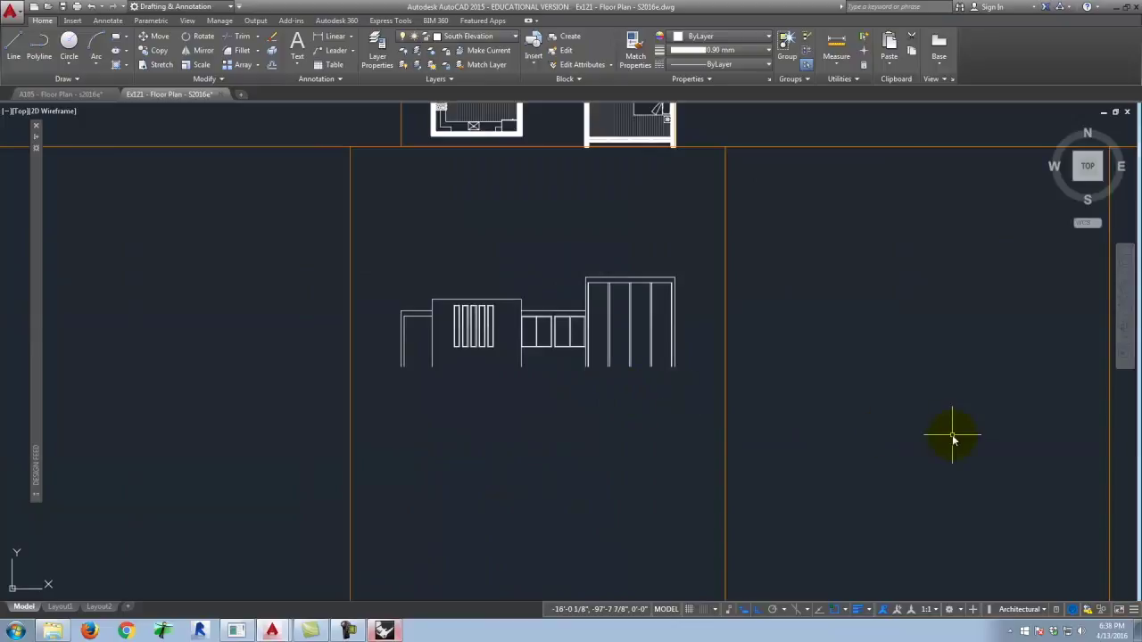
pyautogui.scroll(-6, 605, 403)
pyautogui.press('m')
pyautogui.press('Return')
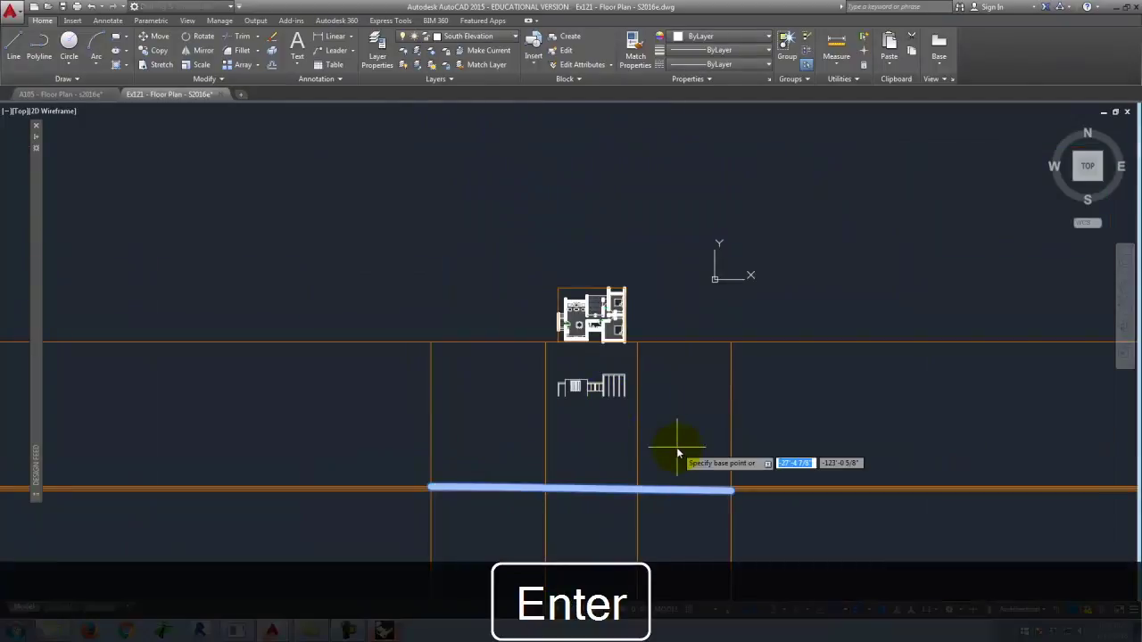
pyautogui.click(676, 453)
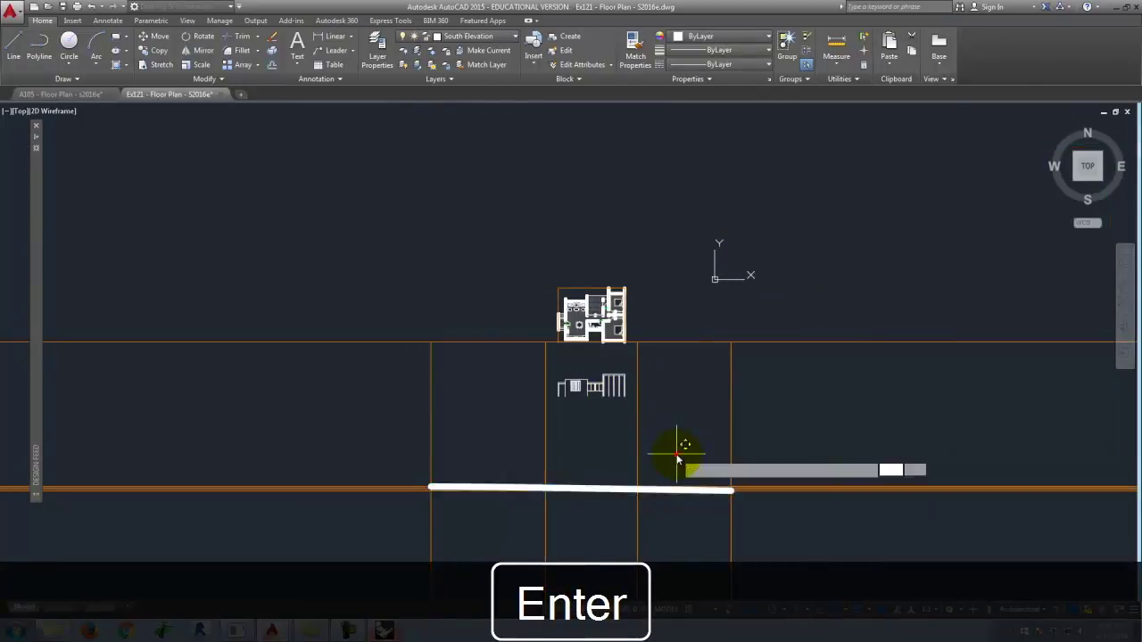
pyautogui.click(676, 370)
# Move the ground line further up so it sits directly beneath the bases of the elevation's walls
pyautogui.scroll(5, 572, 400)
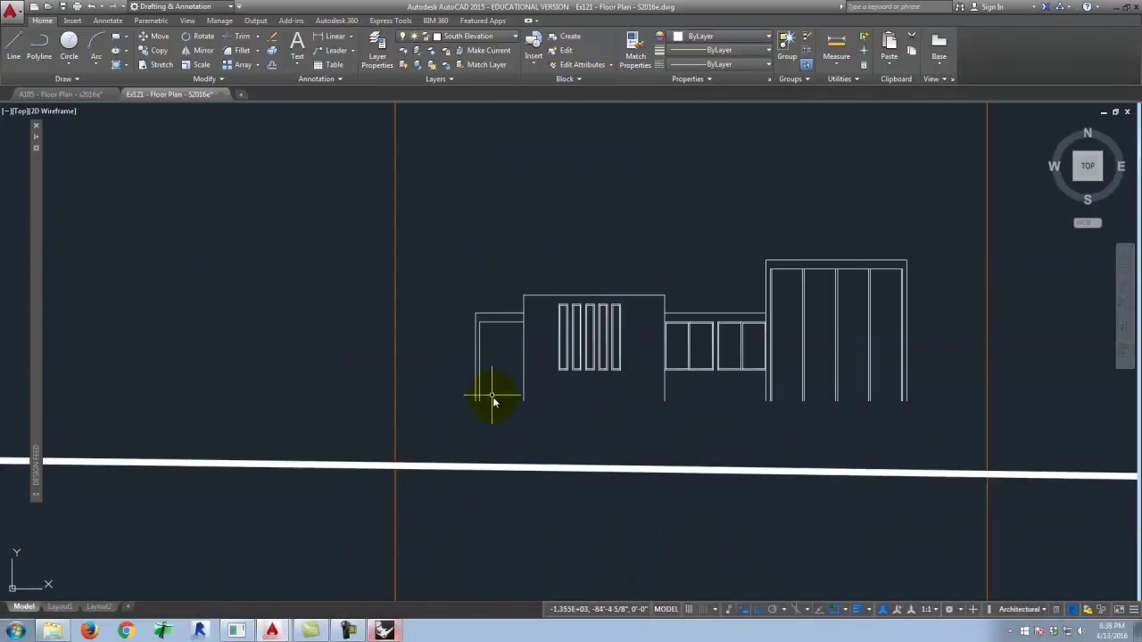
pyautogui.scroll(2, 495, 406)
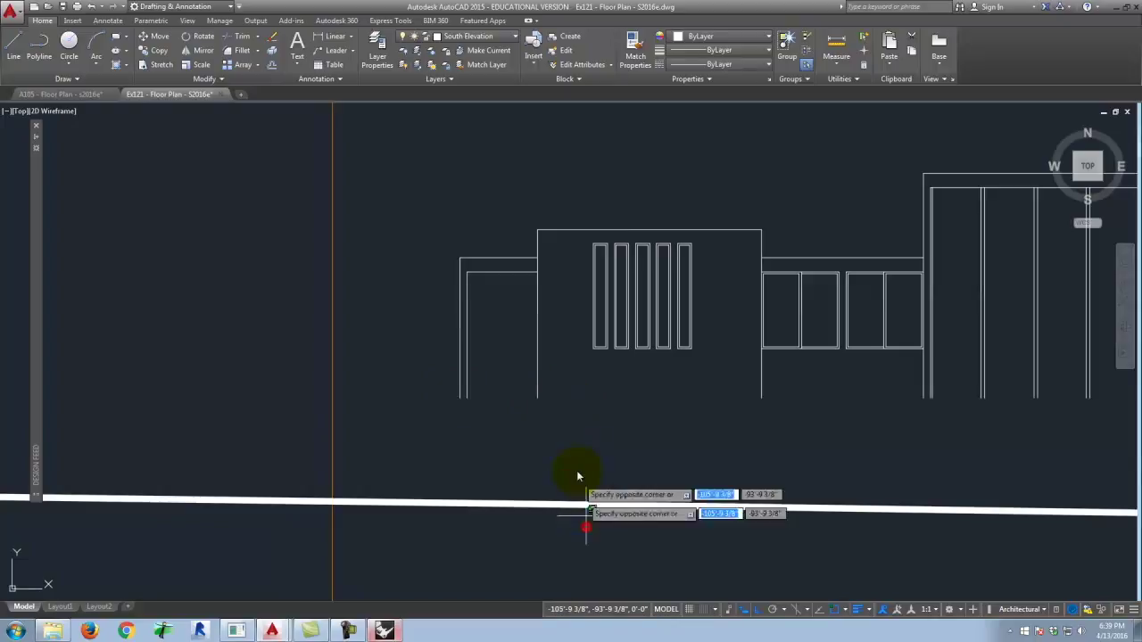
pyautogui.click(580, 505)
pyautogui.write('move')
pyautogui.press('Return')
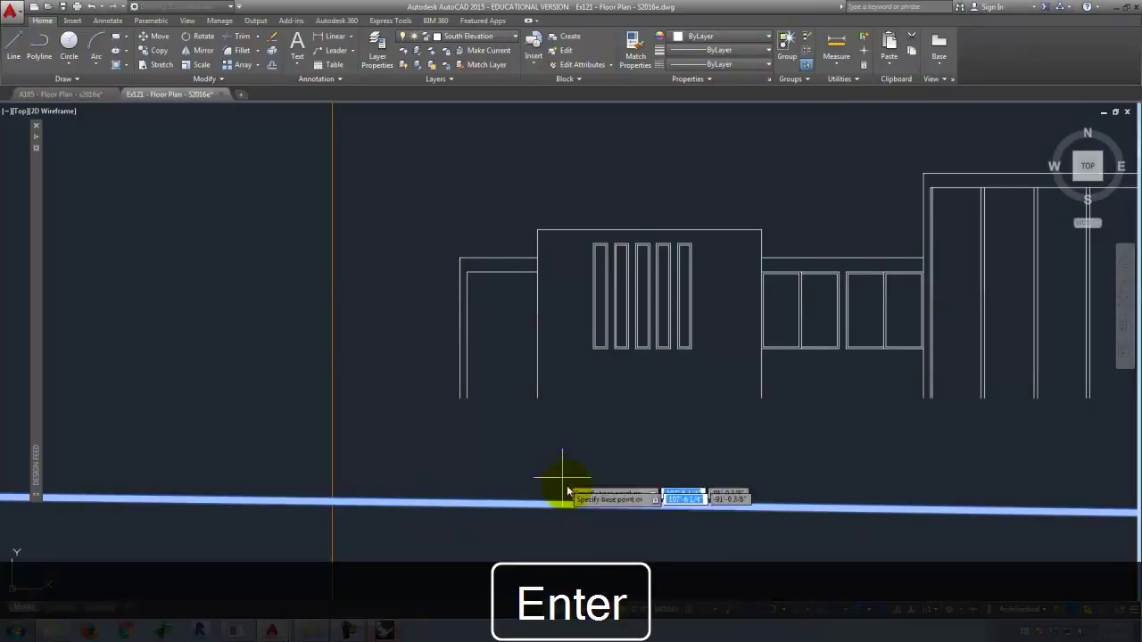
pyautogui.click(602, 478)
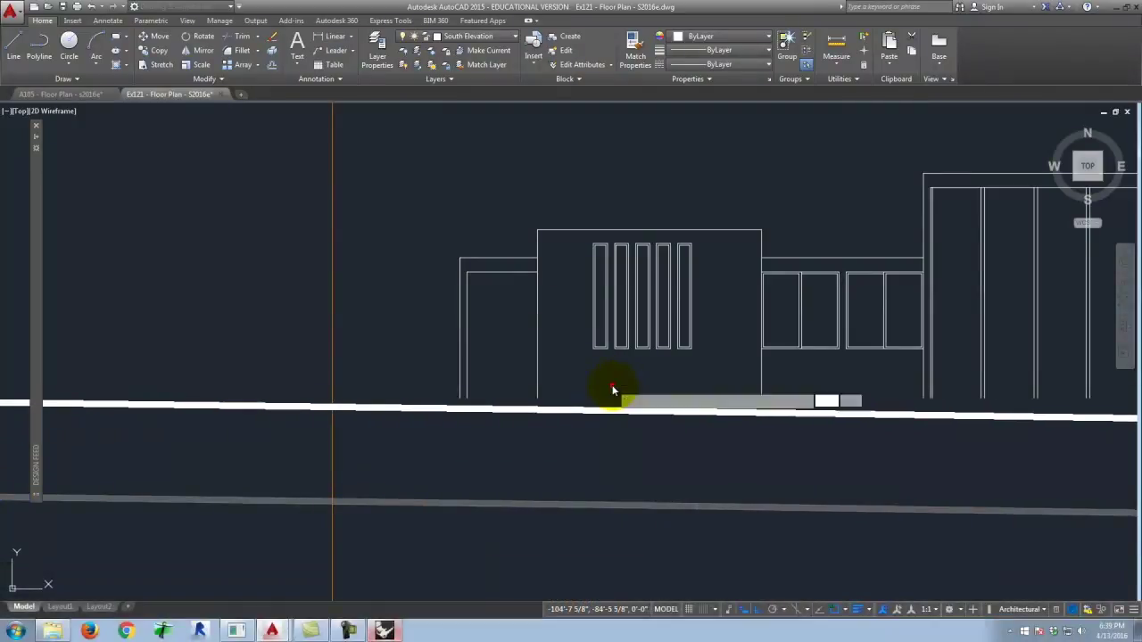
pyautogui.click(612, 386)
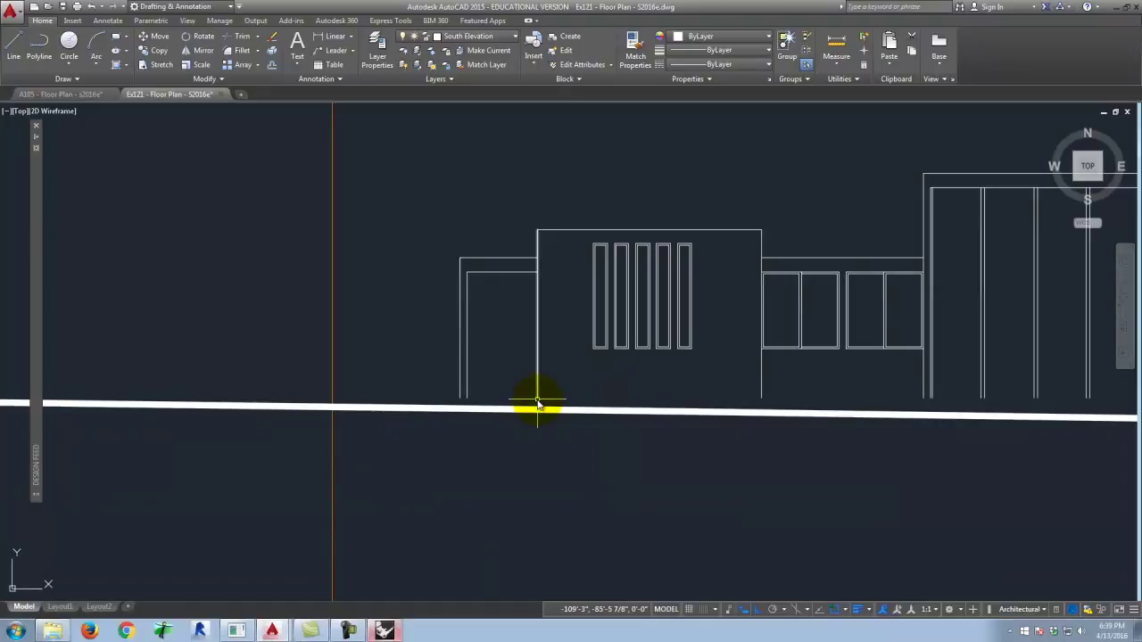
# Stretch the lower ends of both side lines of the block with five narrow windows down past the ground line
pyautogui.scroll(-2, 526, 411)
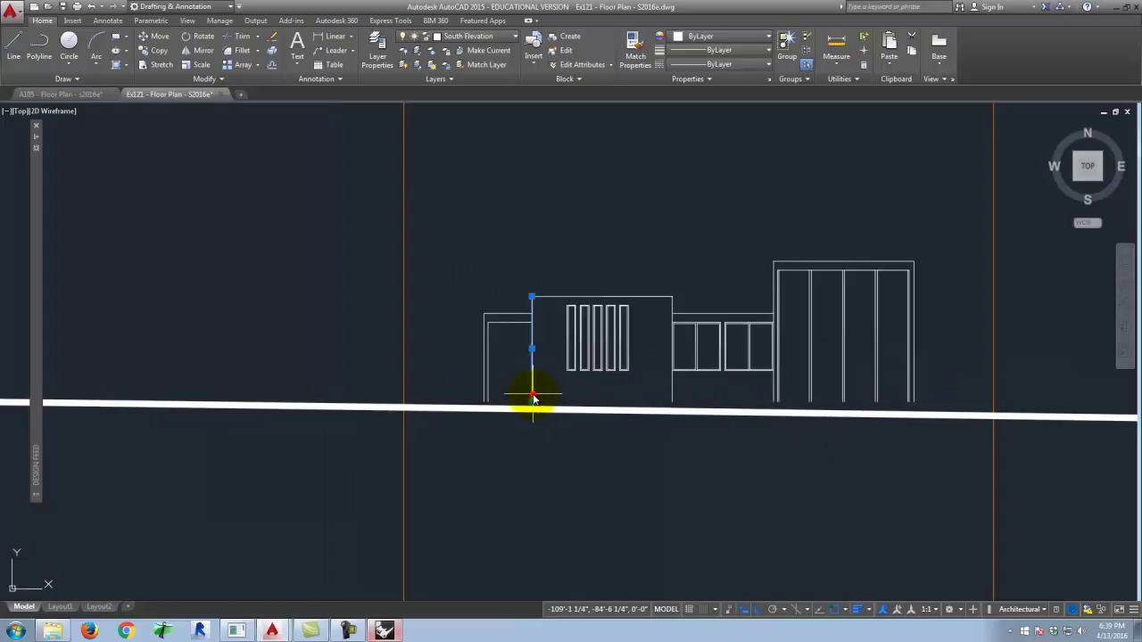
pyautogui.click(529, 433)
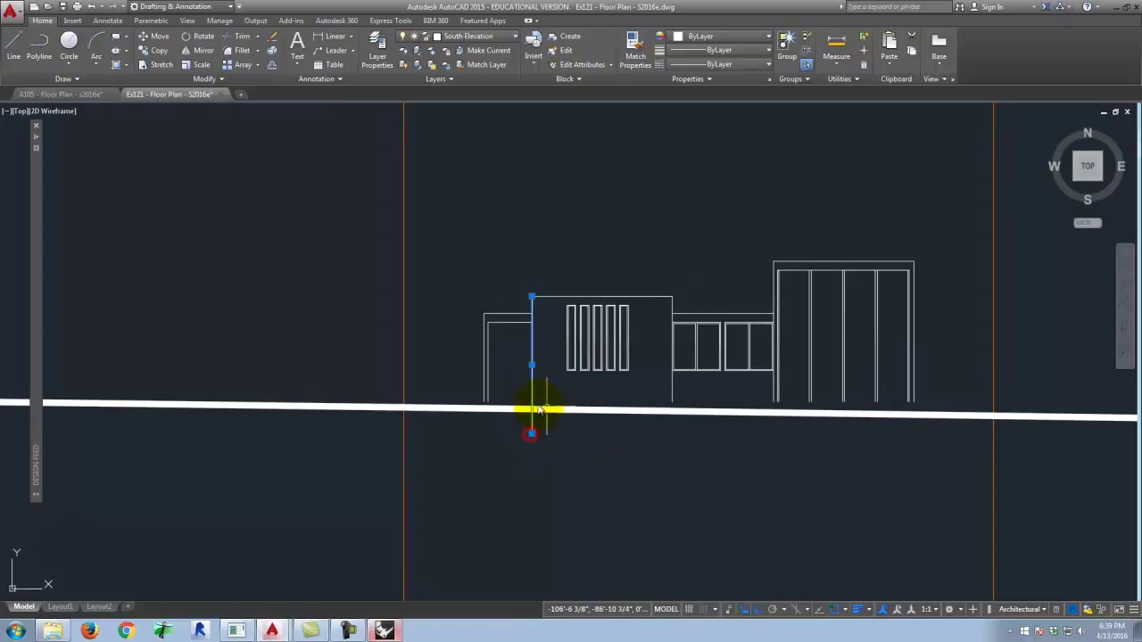
pyautogui.click(672, 401)
pyautogui.click(673, 403)
pyautogui.click(674, 432)
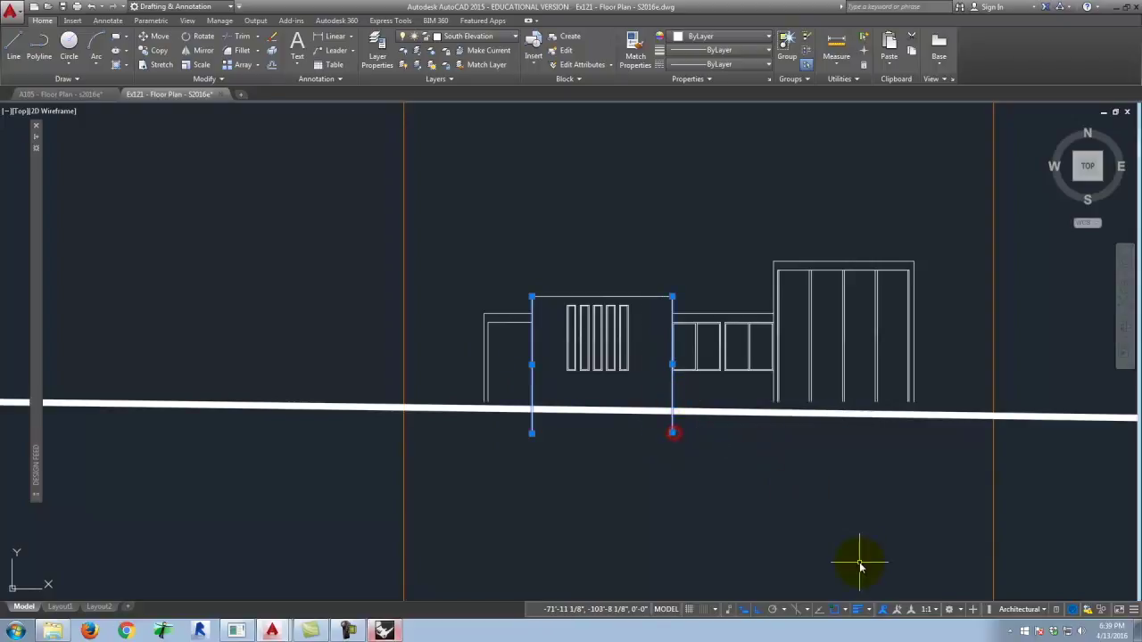
pyautogui.press('Escape')
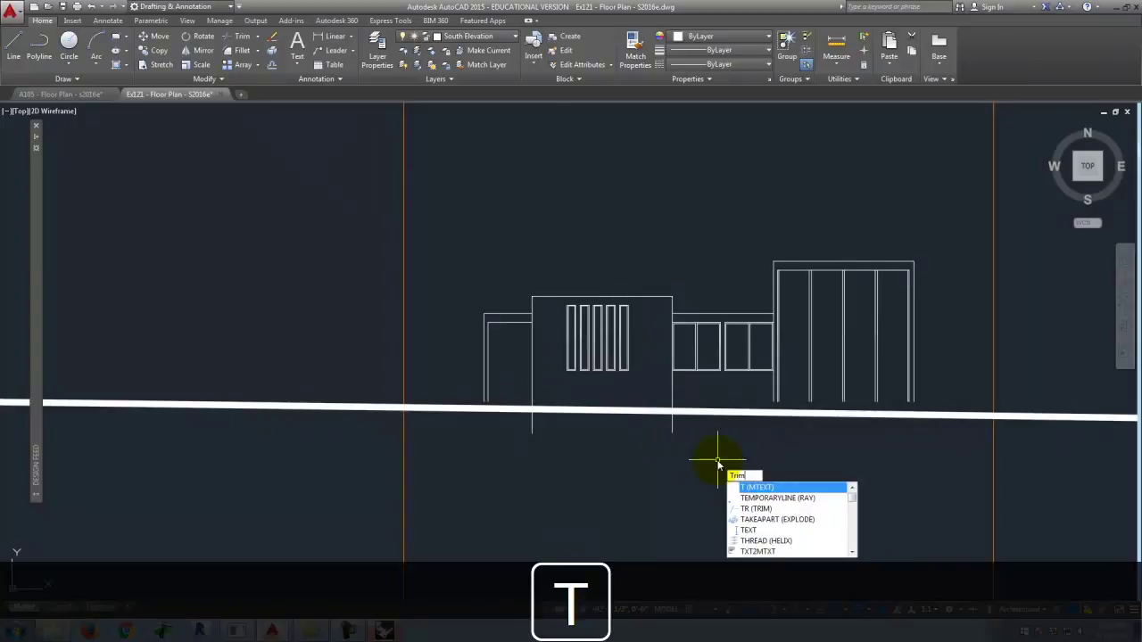
# Try trimming the two stretched wall lines below the ground line, using the ground line as cutting edge, and undo the trims
pyautogui.press('Return')
pyautogui.click(719, 462)
pyautogui.click(523, 400)
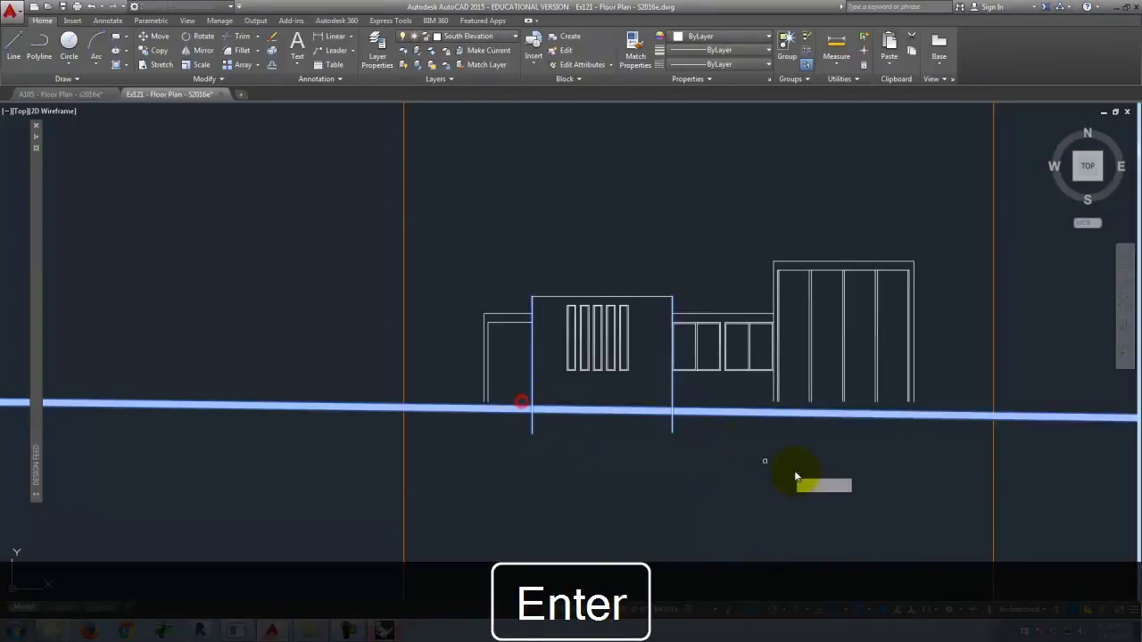
pyautogui.press('Return')
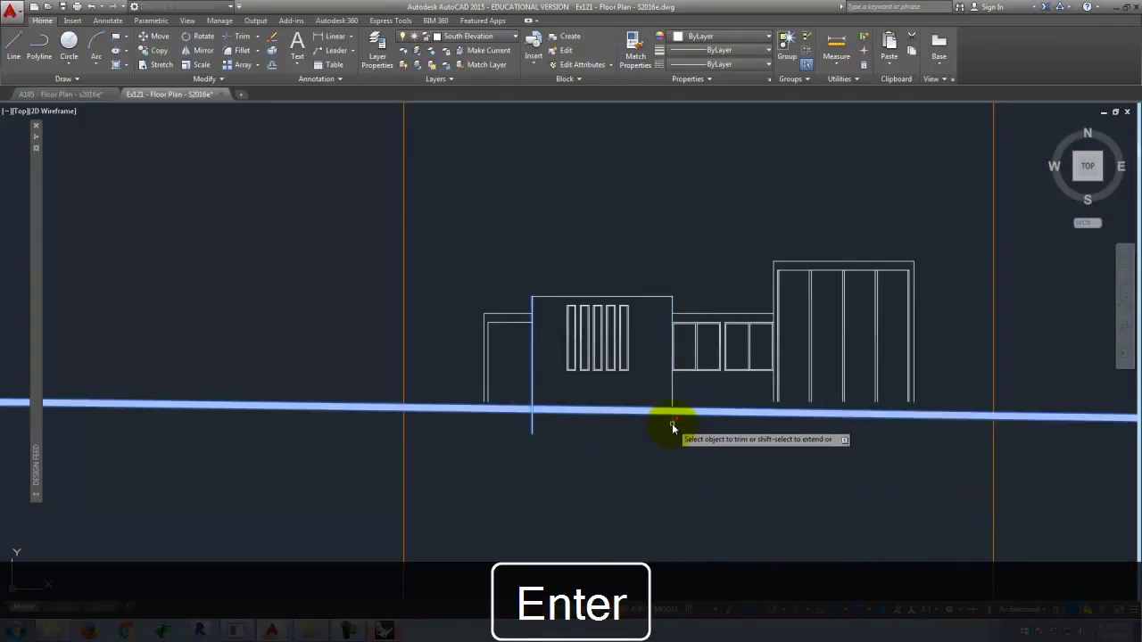
pyautogui.click(533, 424)
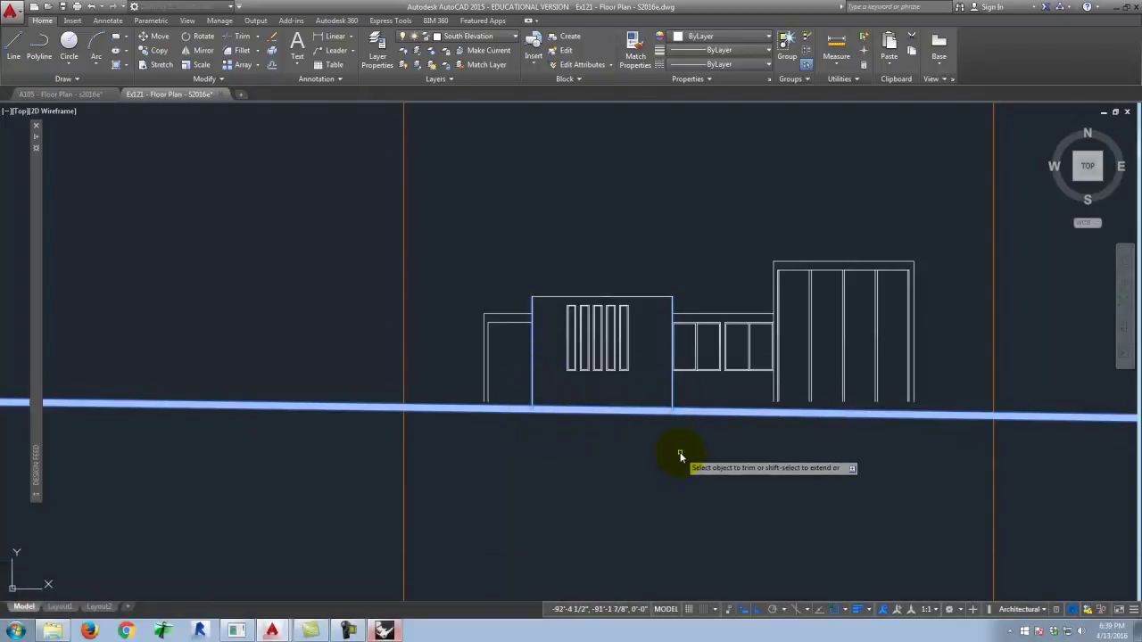
pyautogui.hotkey('ctrl', 'z')
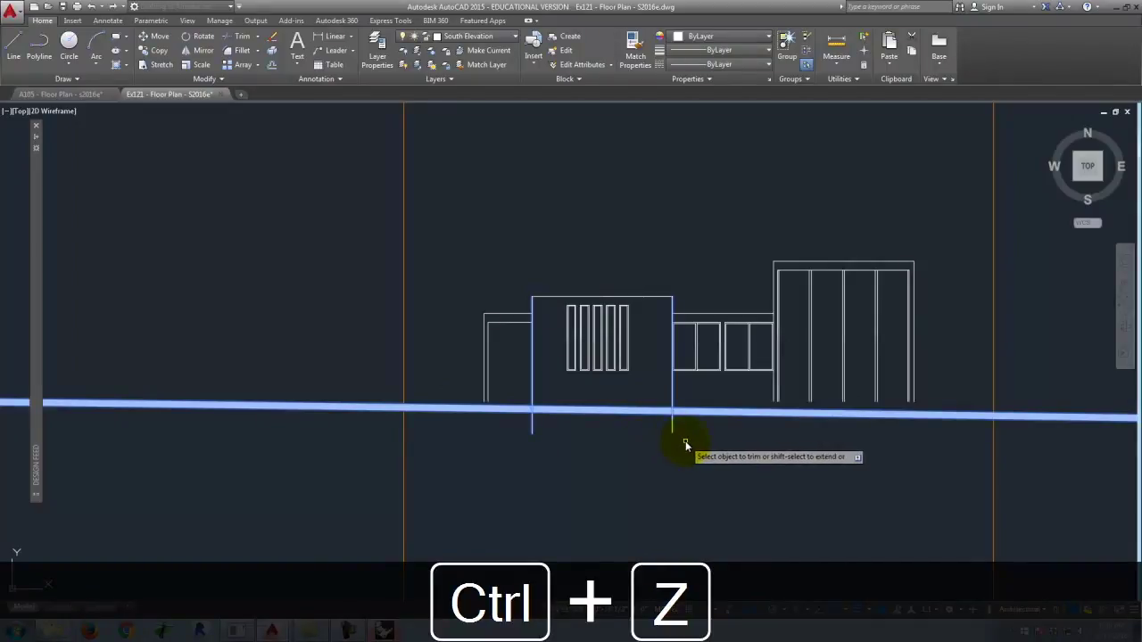
# Undo the downward stretch of the two side lines on the block with five narrow windows
pyautogui.press('Escape')
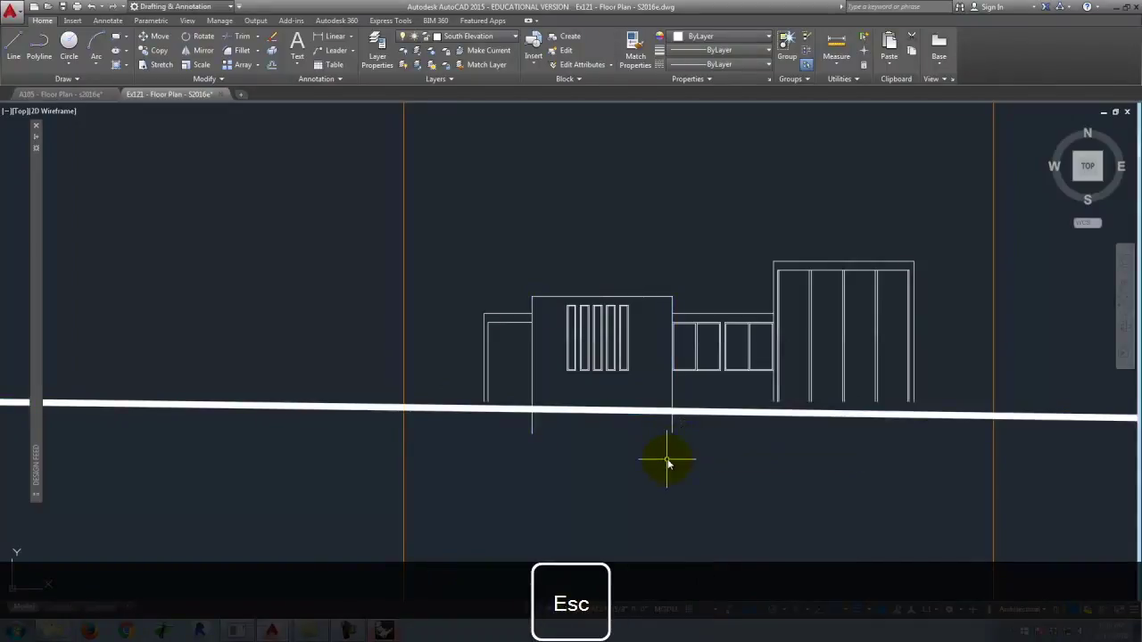
pyautogui.hotkey('ctrl', 'z')
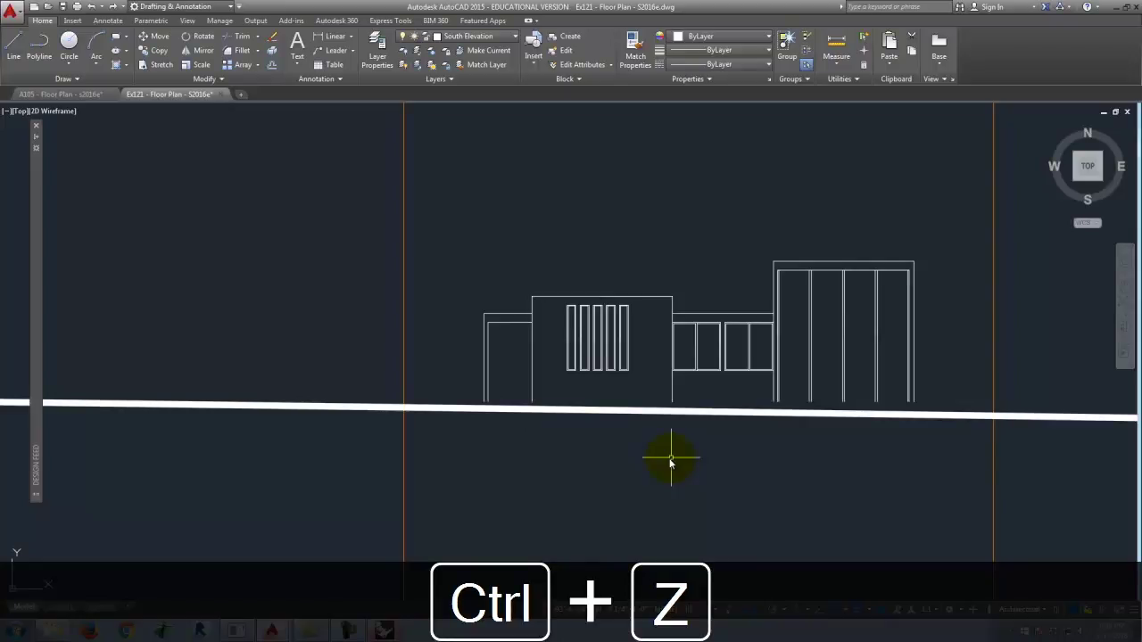
pyautogui.press('Escape')
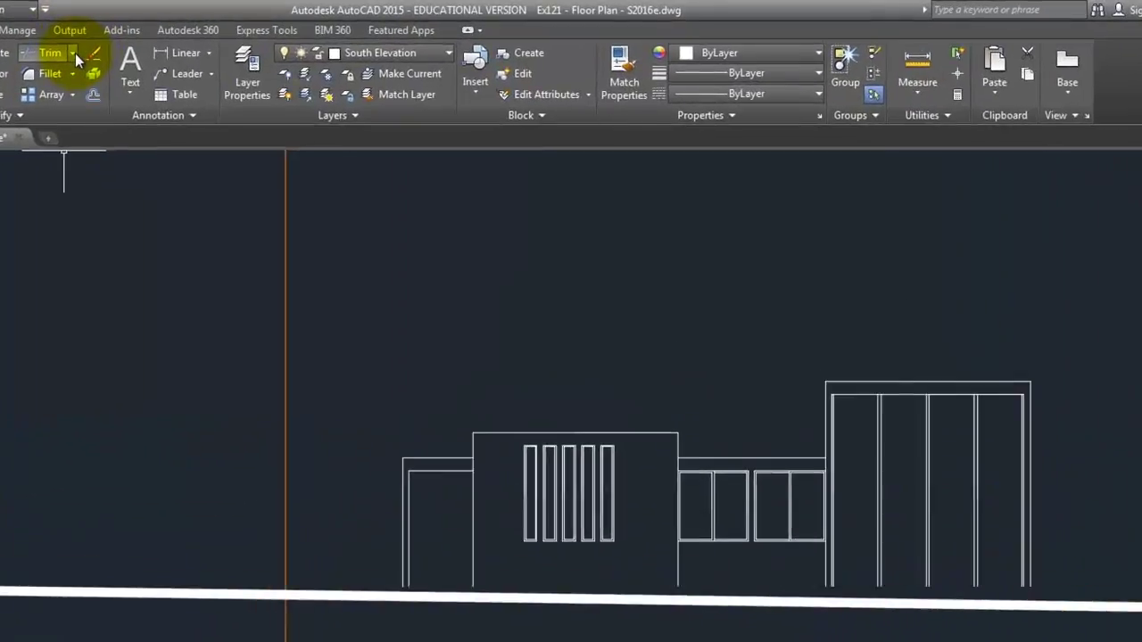
# Extend the six outer wall lines of the elevation down to the ground line, leaving the tall block's window frame lines out of the selection
pyautogui.click(73, 54)
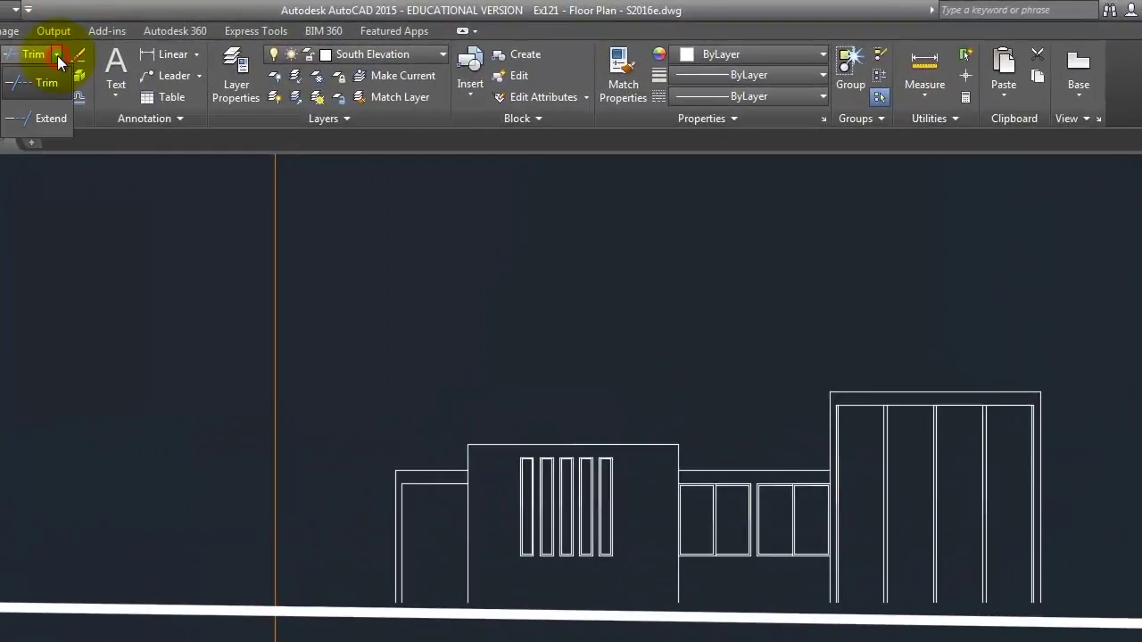
pyautogui.click(52, 123)
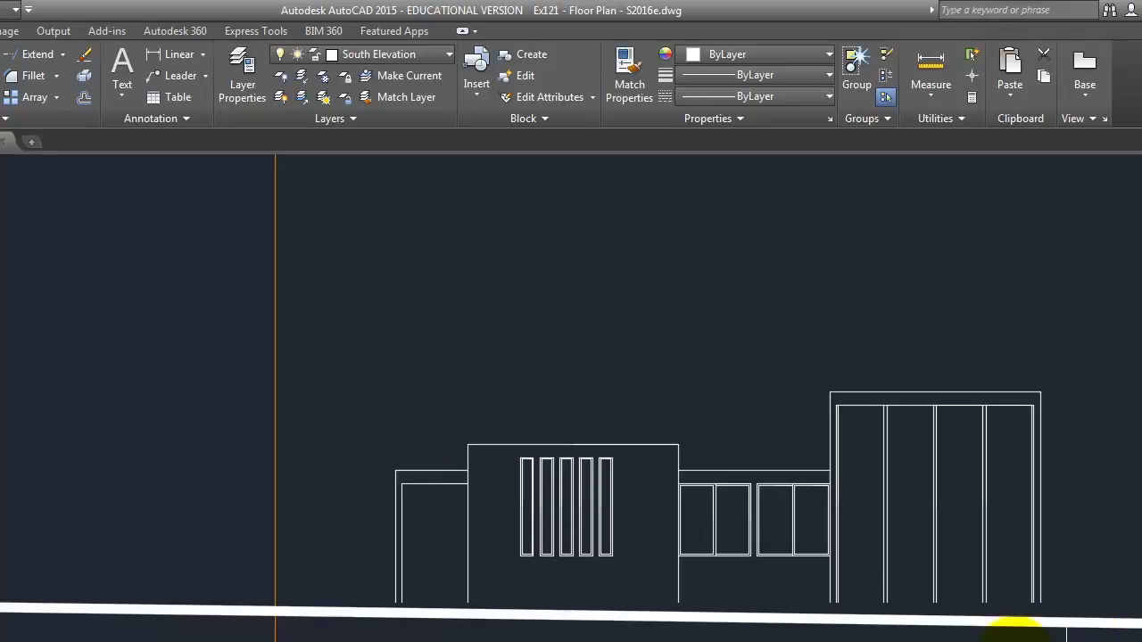
pyautogui.click(1081, 641)
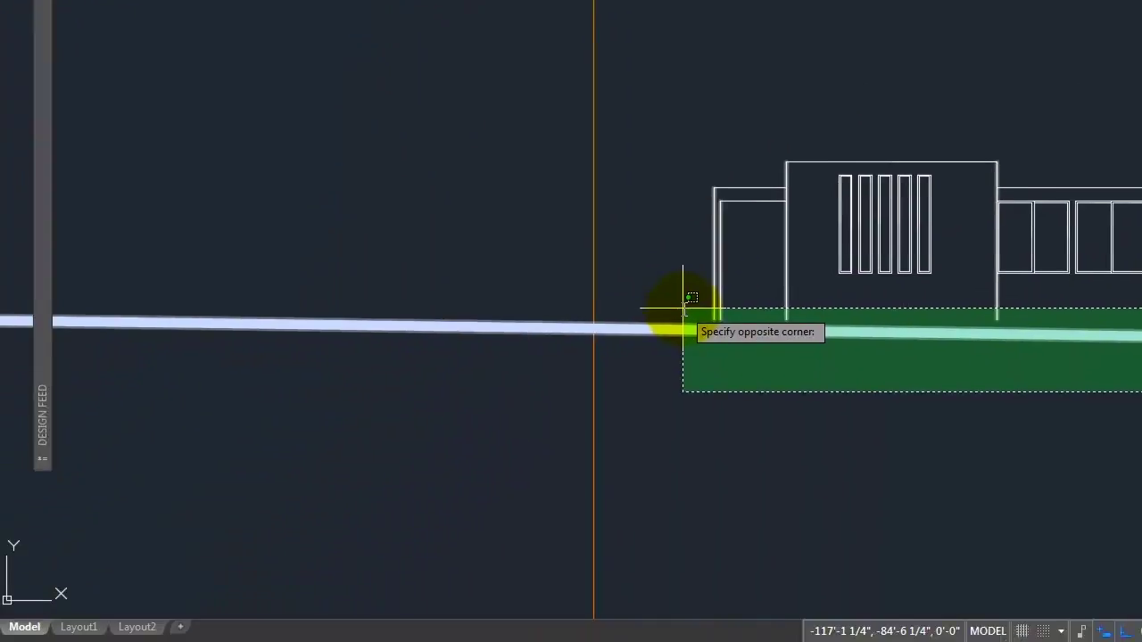
pyautogui.click(364, 591)
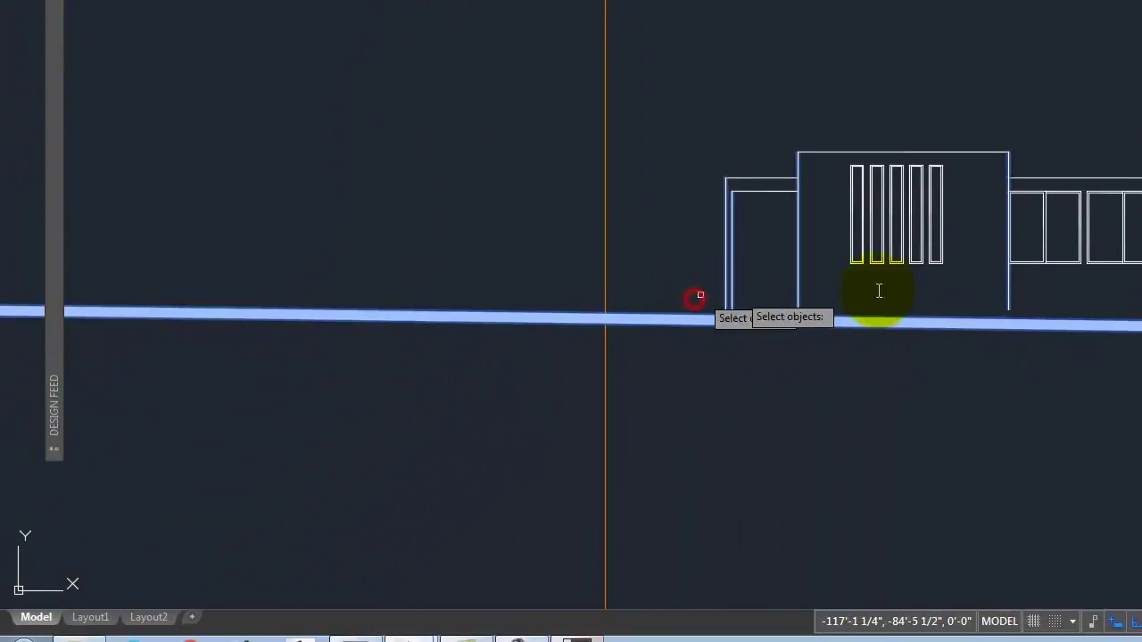
pyautogui.scroll(6, 1026, 294)
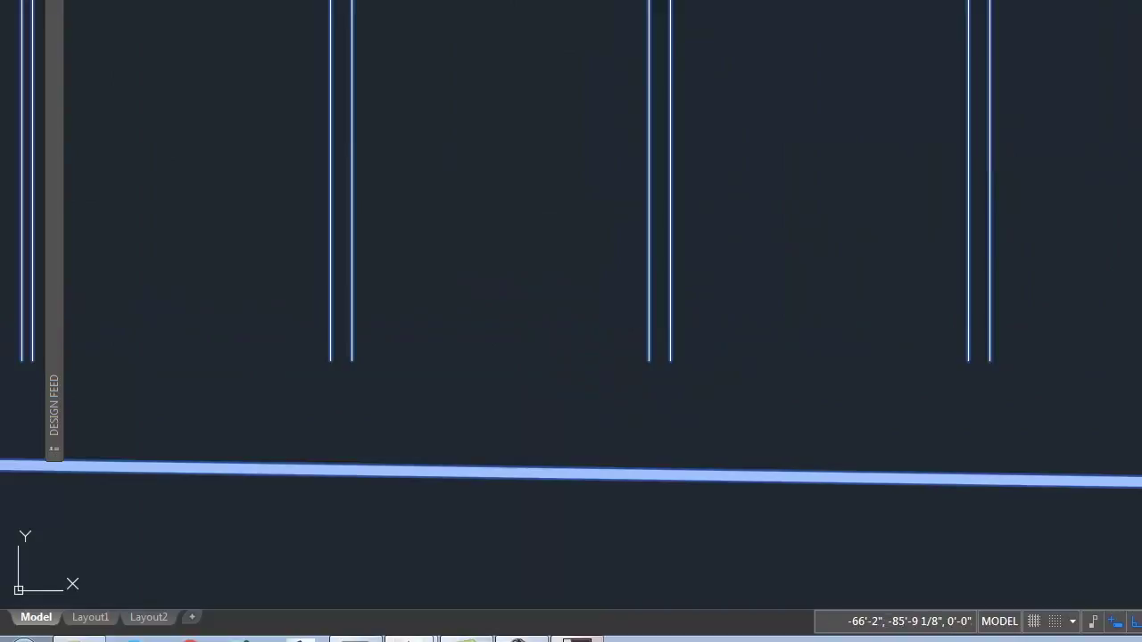
pyautogui.click(1138, 382)
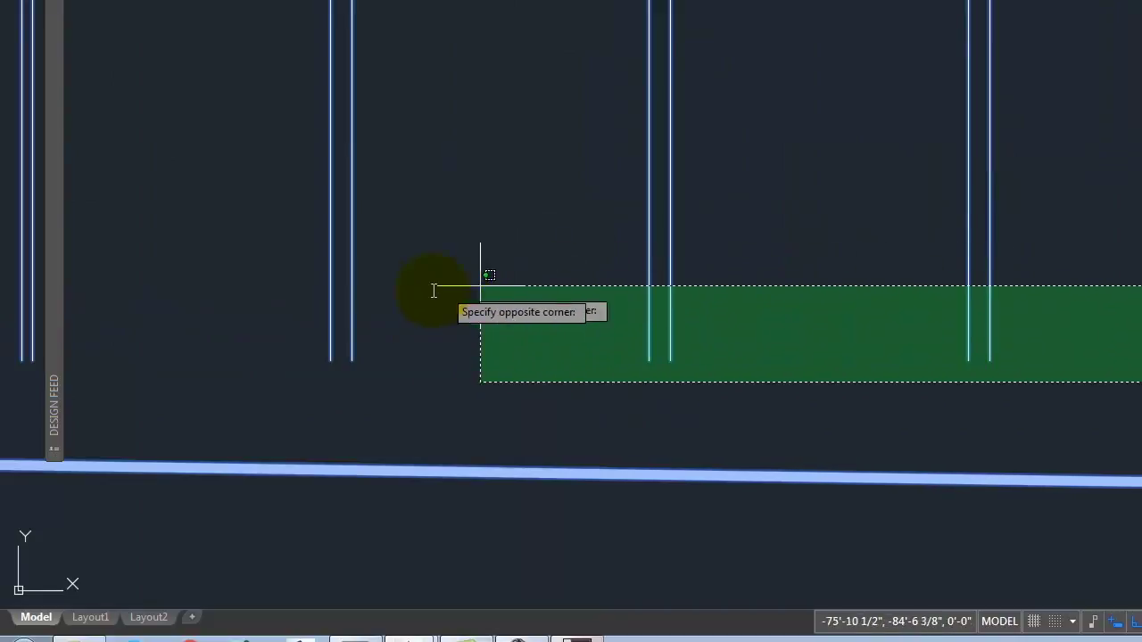
pyautogui.keyDown('shift'); pyautogui.click(15, 300); pyautogui.keyUp('shift')
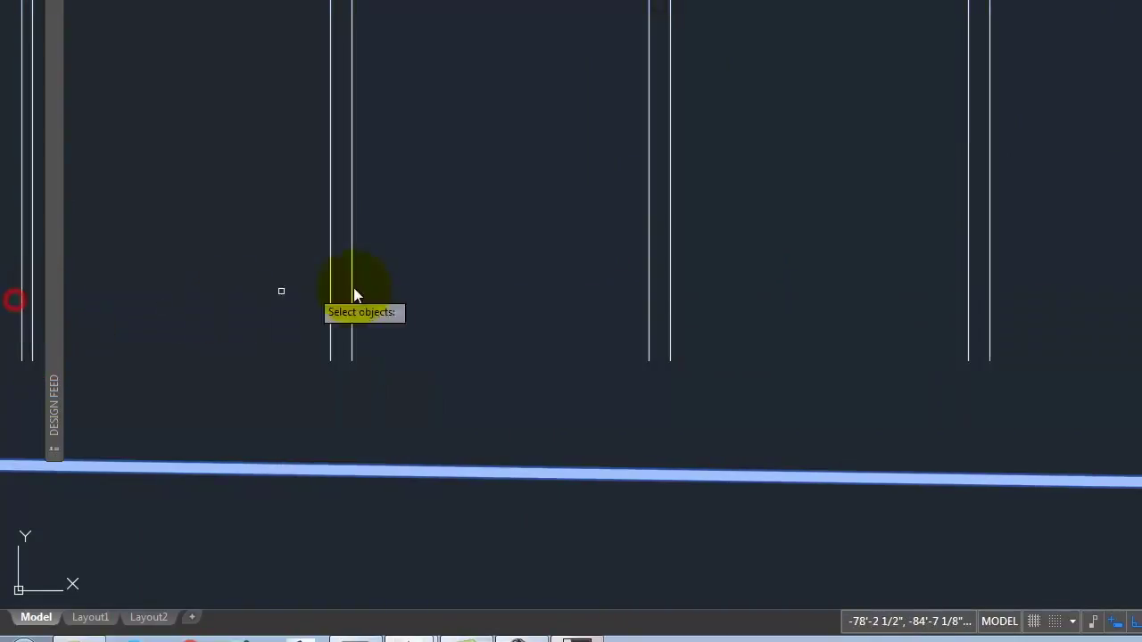
pyautogui.scroll(-4, 875, 239)
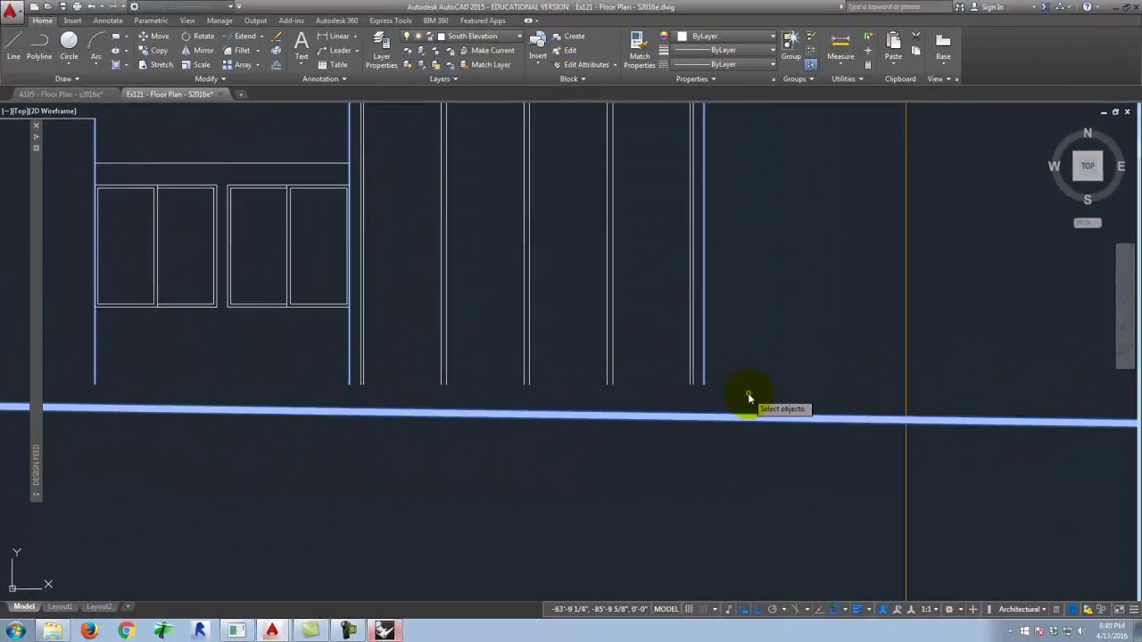
pyautogui.scroll(-2, 1031, 326)
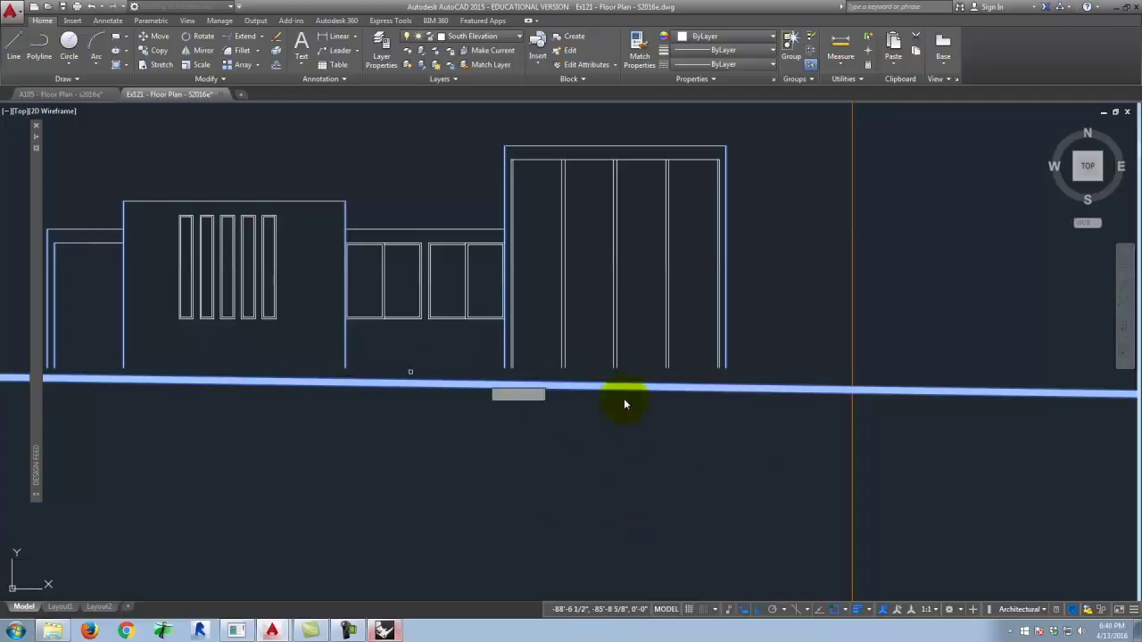
pyautogui.press('Return')
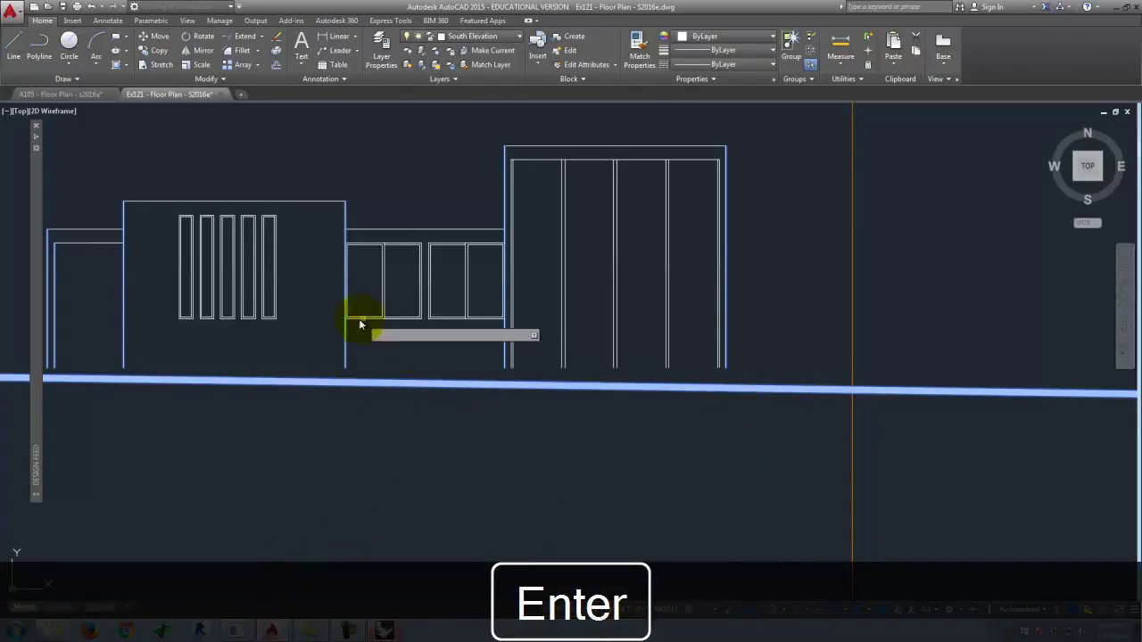
pyautogui.click(346, 366)
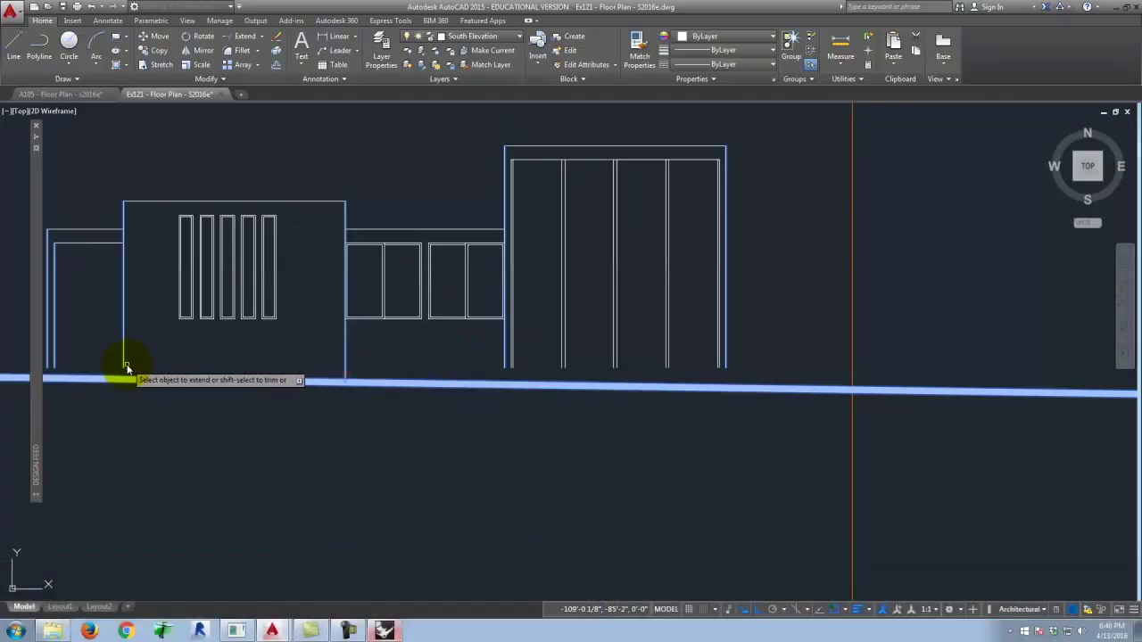
pyautogui.click(124, 365)
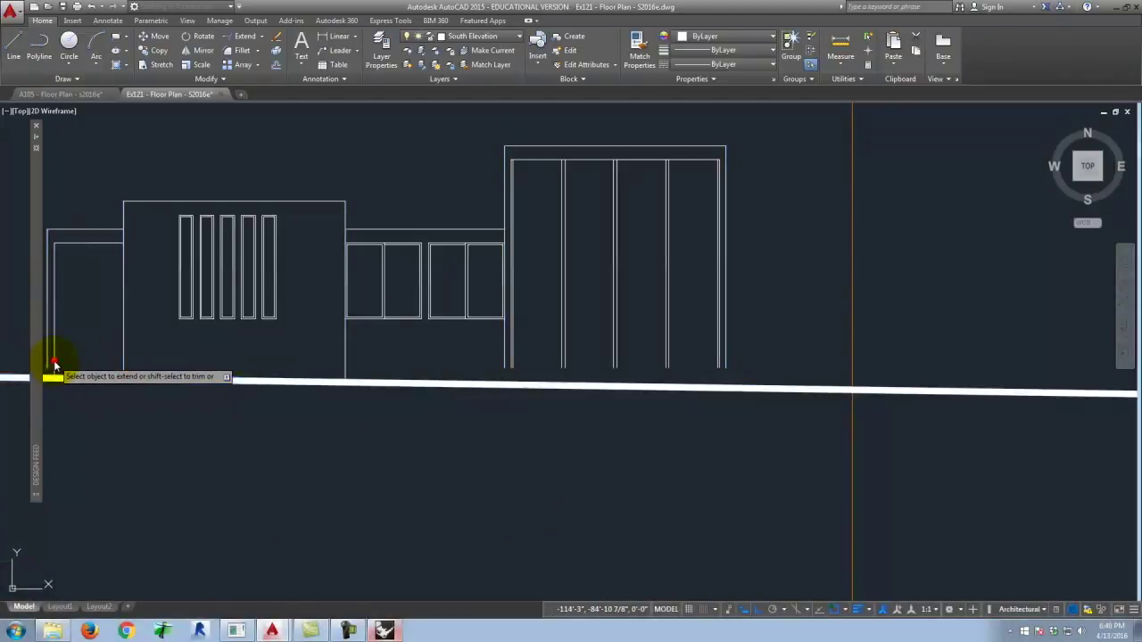
pyautogui.click(48, 364)
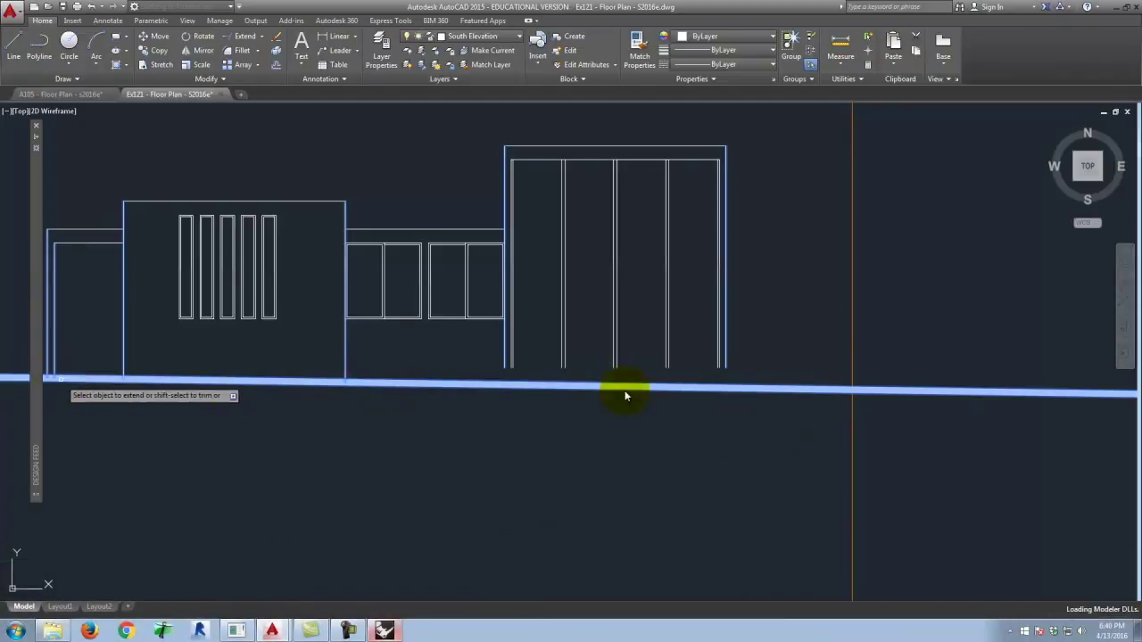
pyautogui.click(506, 364)
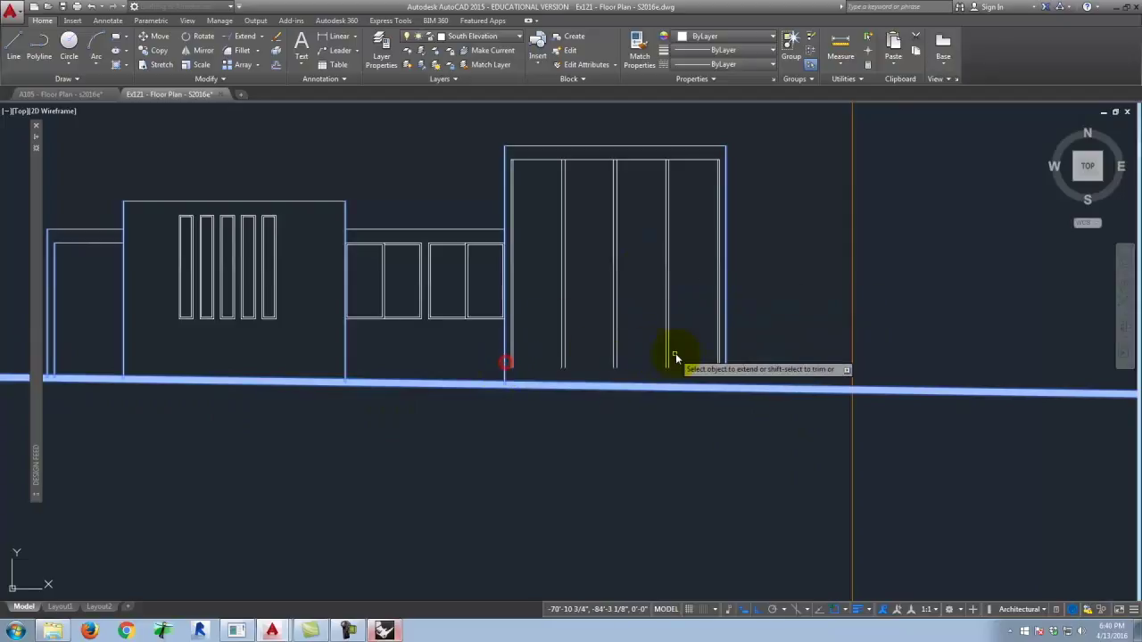
pyautogui.click(724, 358)
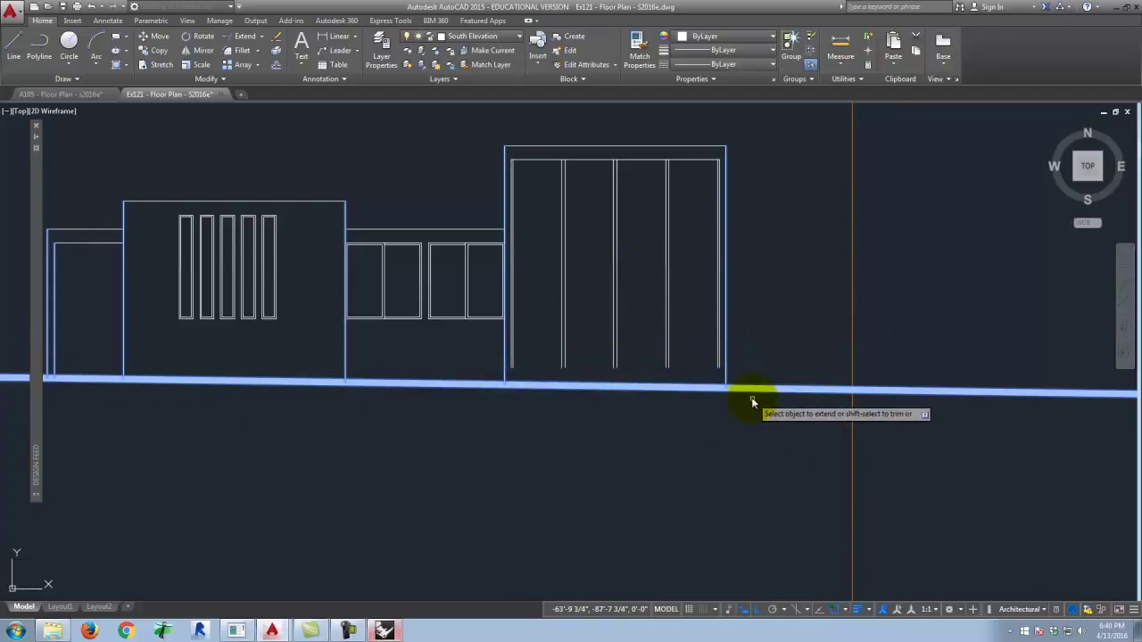
pyautogui.scroll(2, 721, 369)
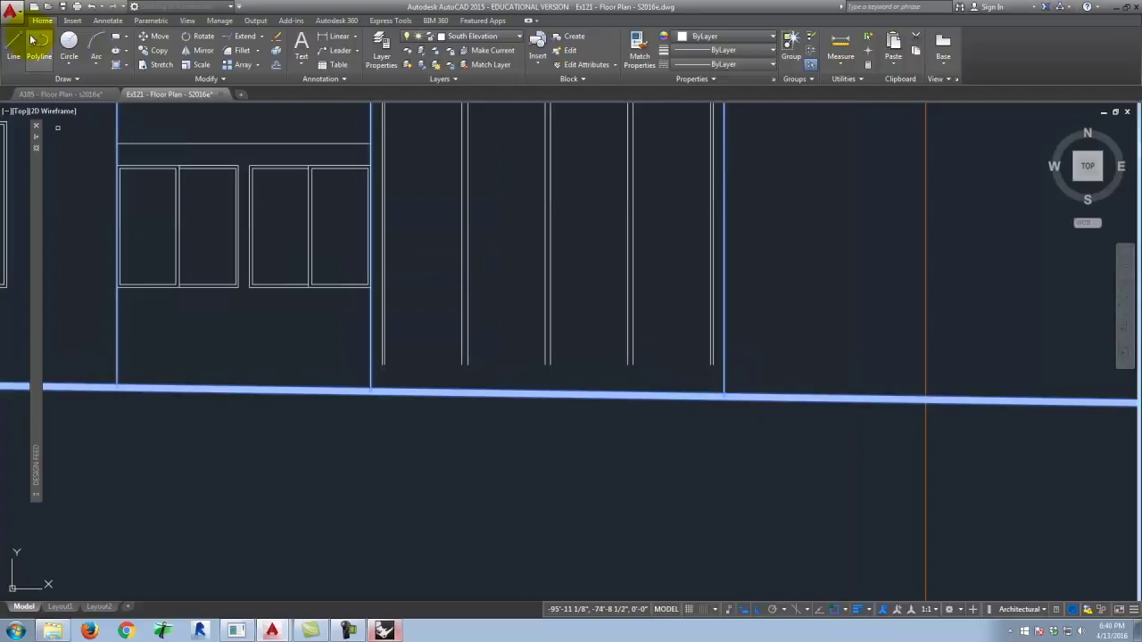
pyautogui.press('Return')
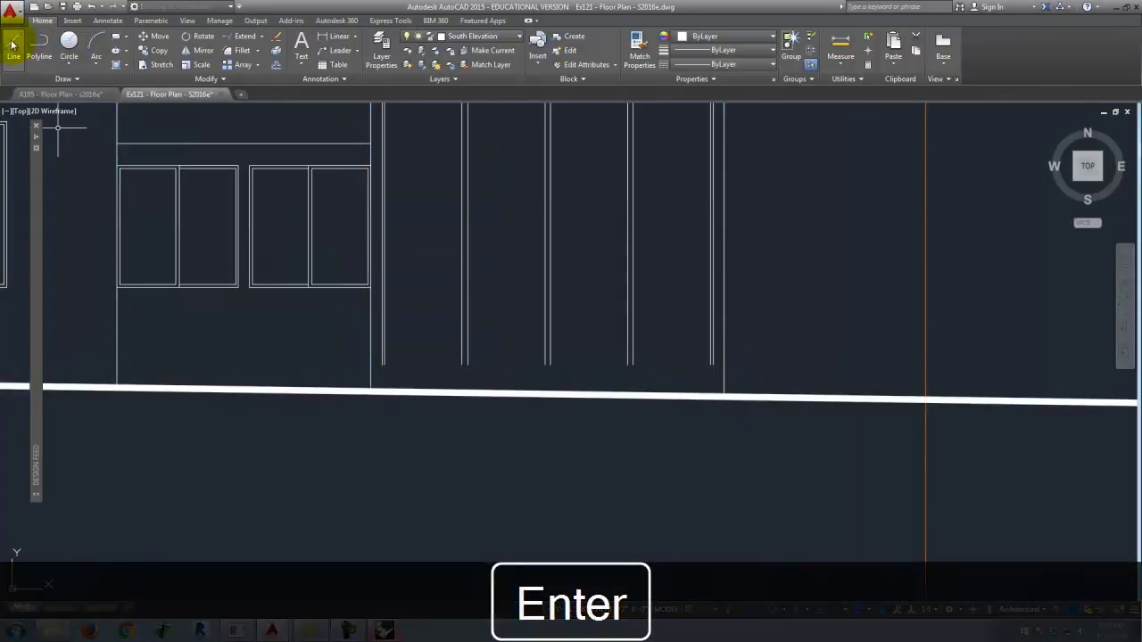
# Draw a horizontal line across the open lower ends of the tall block's window frame lines
pyautogui.click(14, 42)
pyautogui.click(383, 364)
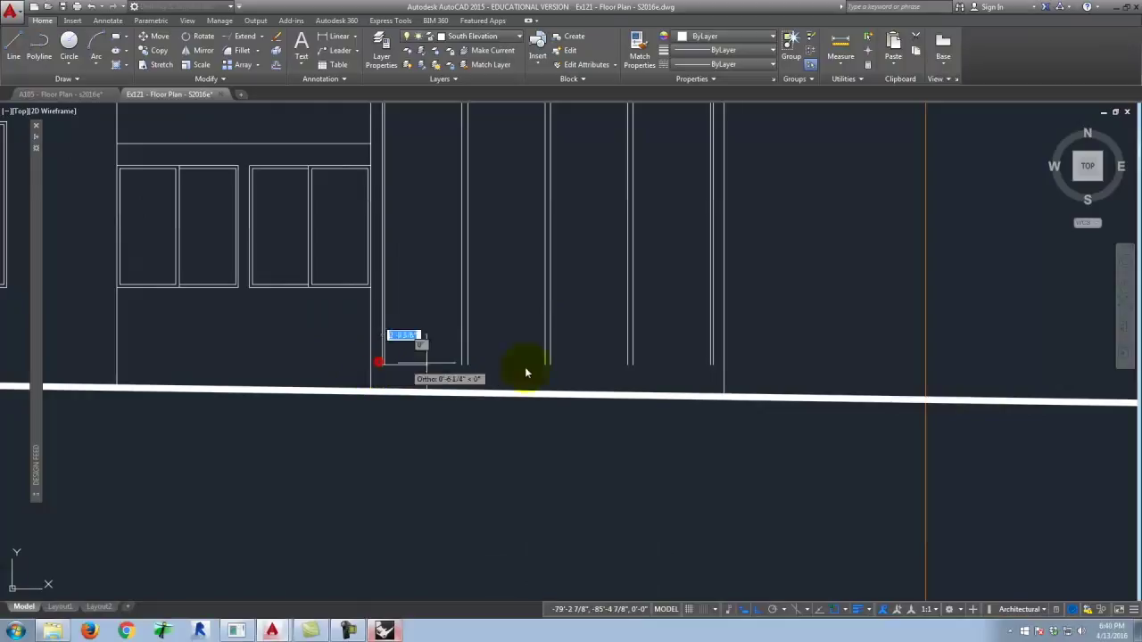
pyautogui.click(714, 365)
pyautogui.press('Return')
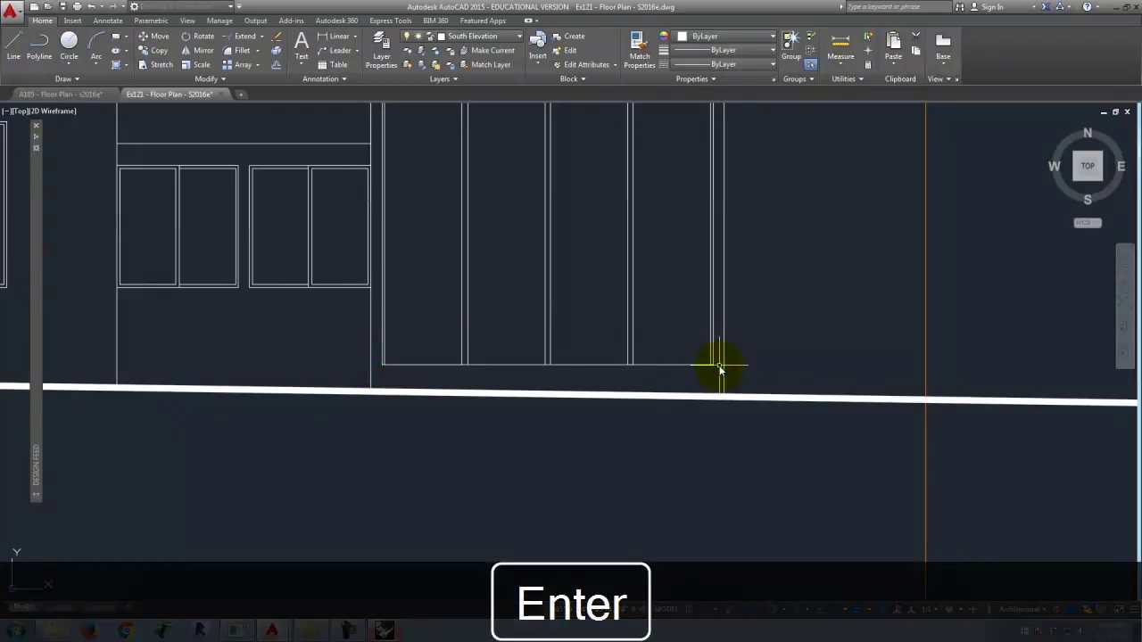
pyautogui.scroll(-2, 903, 308)
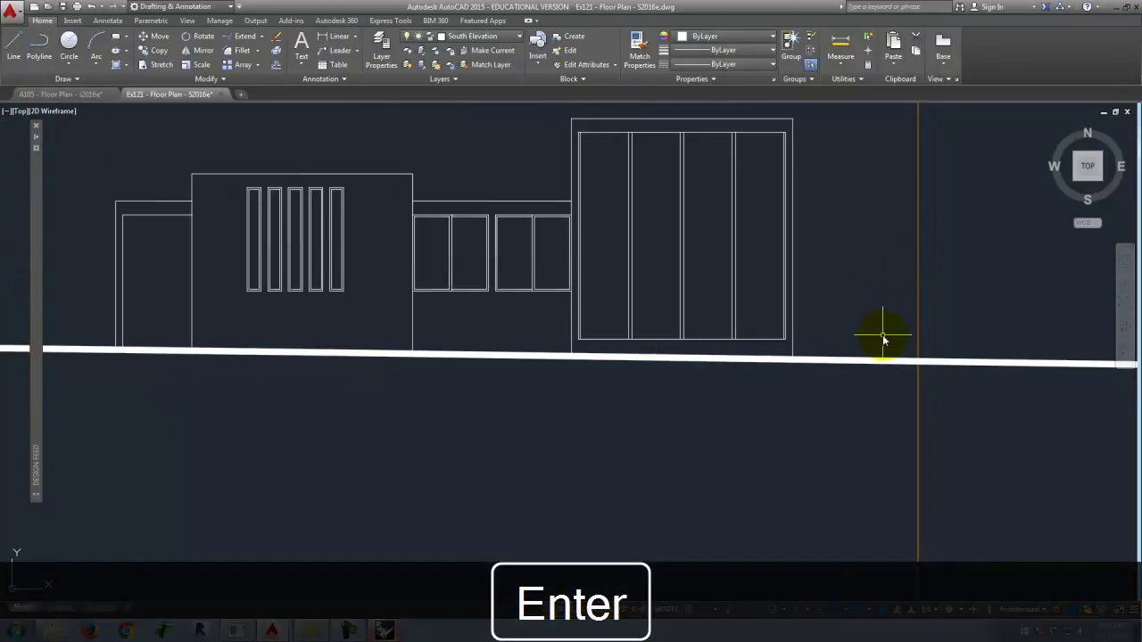
# Draw a horizontal line from the lower corner of the tall block's window across to the inner wall line of the low end block
pyautogui.scroll(-4, 319, 459)
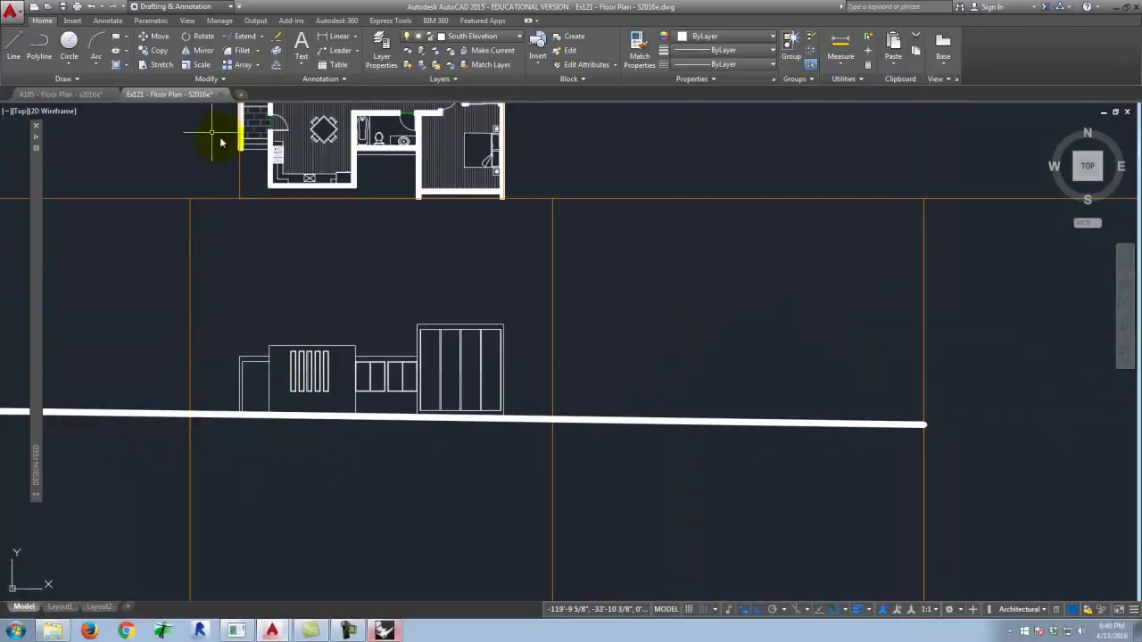
pyautogui.scroll(5, 259, 130)
pyautogui.scroll(-5, 260, 133)
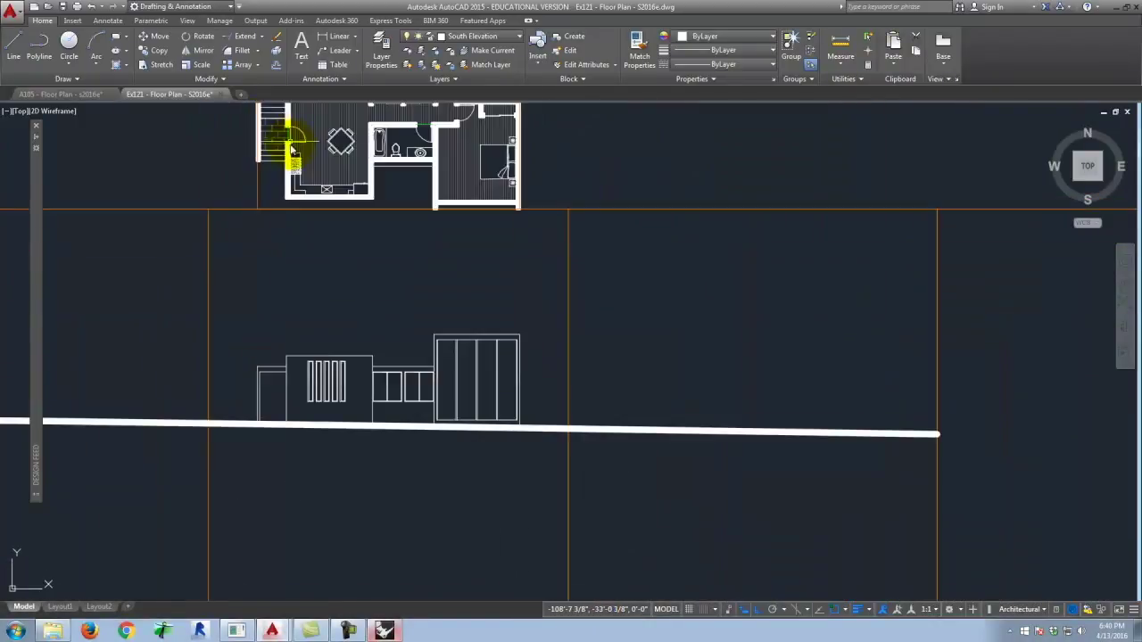
pyautogui.scroll(2, 295, 420)
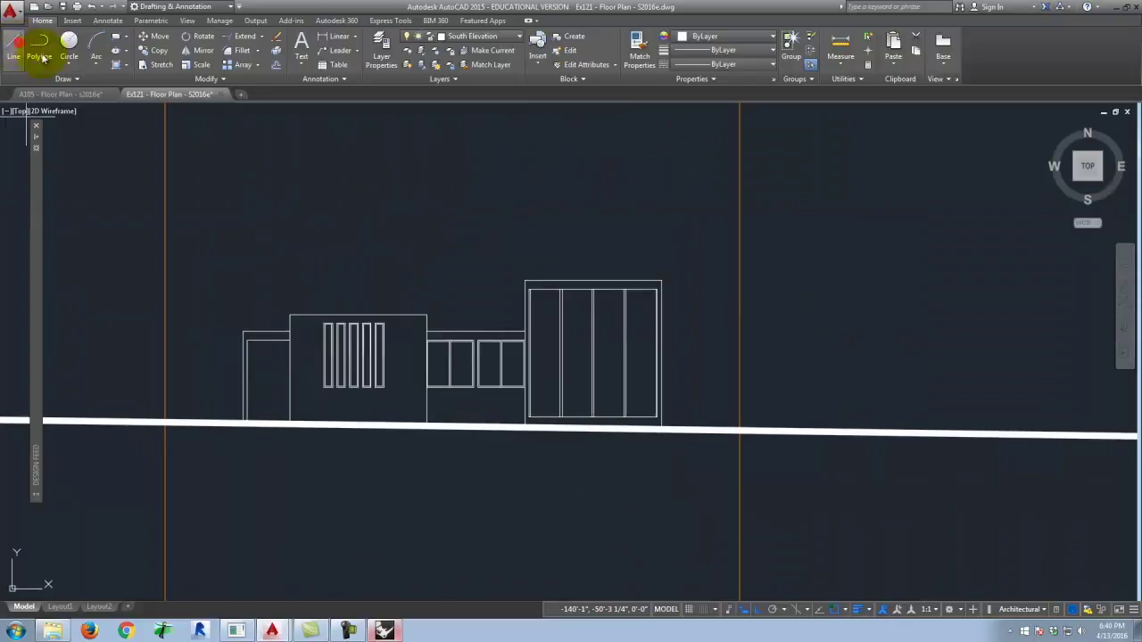
pyautogui.click(541, 416)
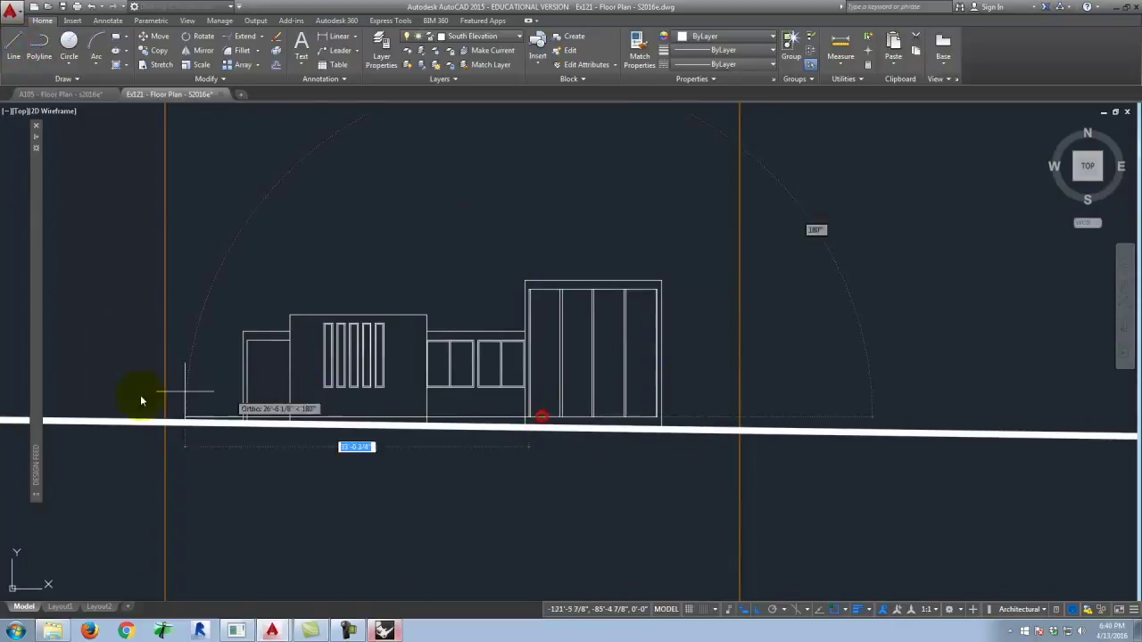
pyautogui.scroll(3, 293, 416)
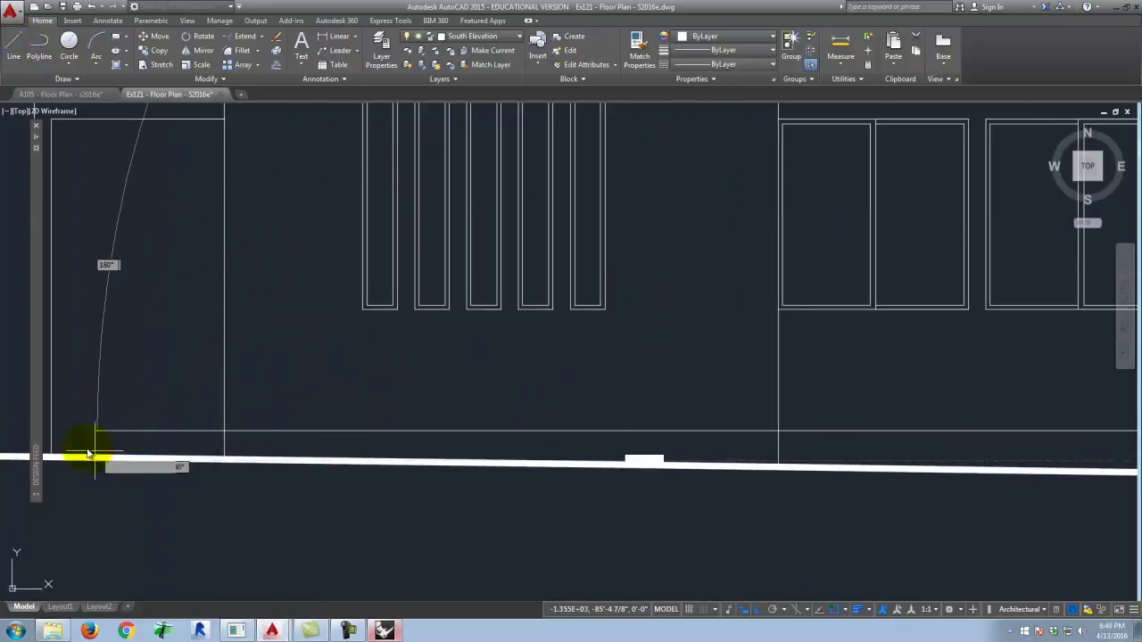
pyautogui.click(47, 431)
pyautogui.scroll(-2, 331, 387)
pyautogui.press('Return')
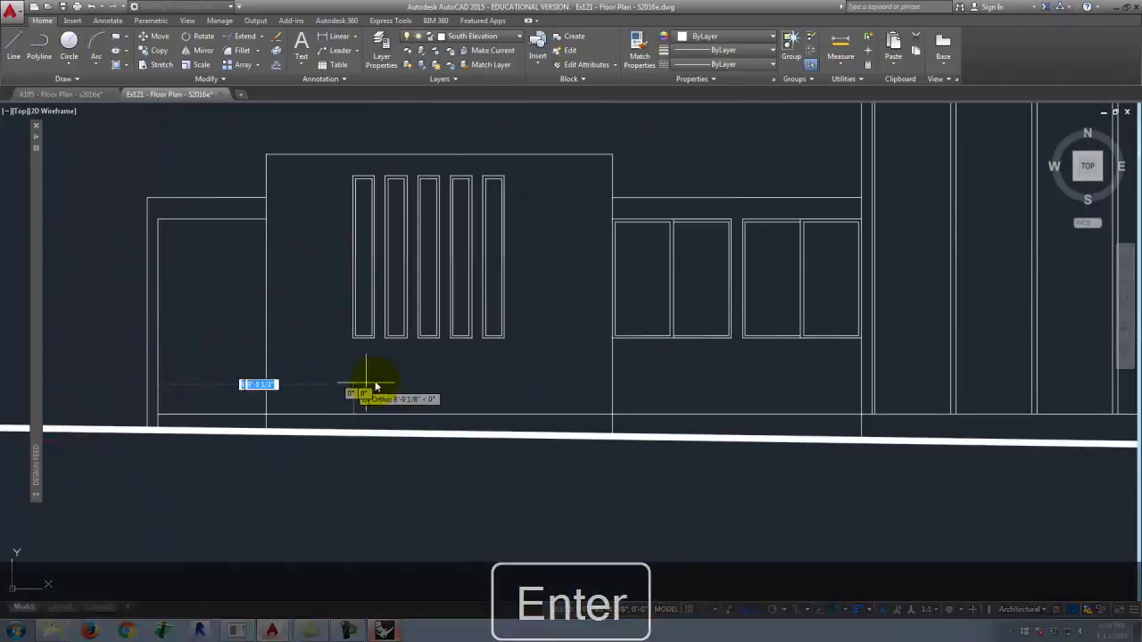
# Shorten the new horizontal line so it spans only the low end block's opening, ending at the five-window block's wall
pyautogui.click(662, 416)
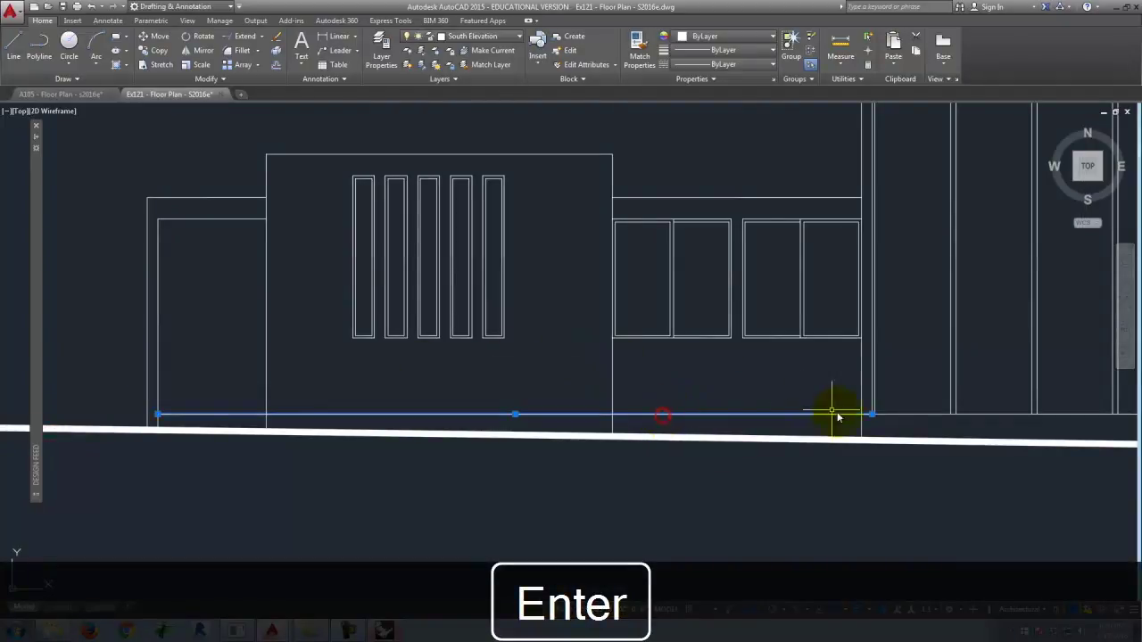
pyautogui.click(873, 416)
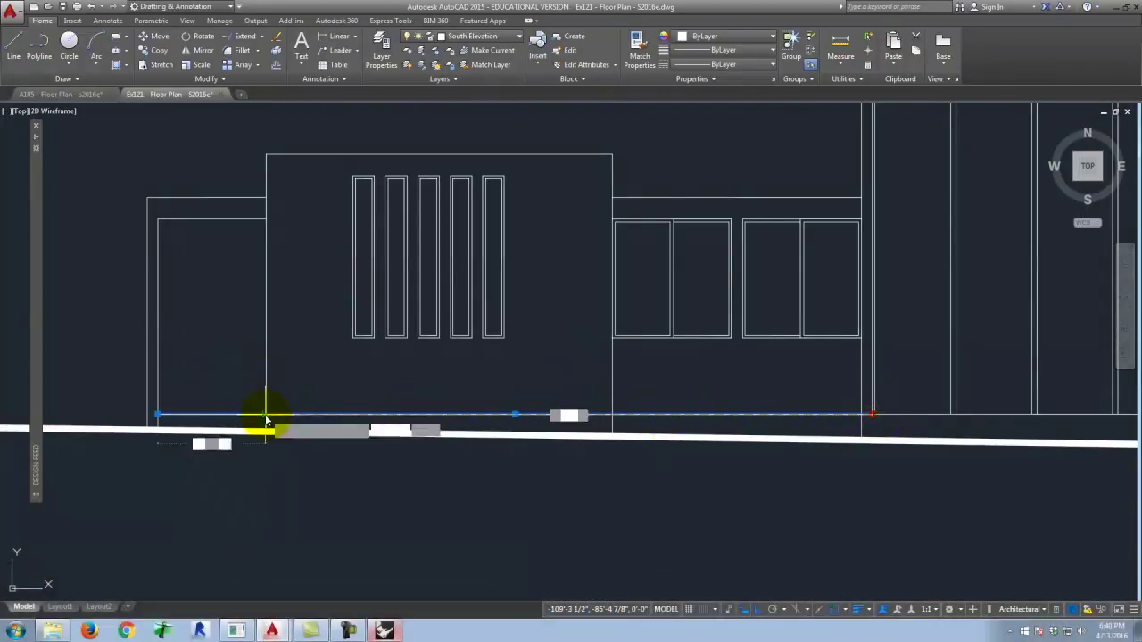
pyautogui.click(266, 416)
pyautogui.scroll(-4, 407, 330)
pyautogui.scroll(8, 306, 362)
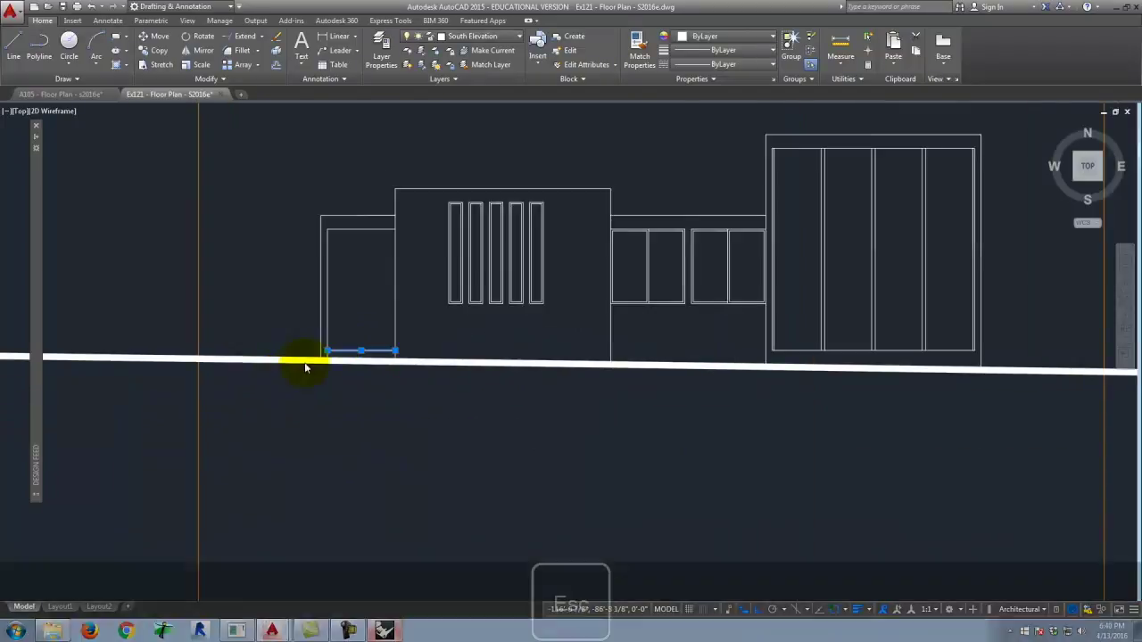
pyautogui.press('Escape')
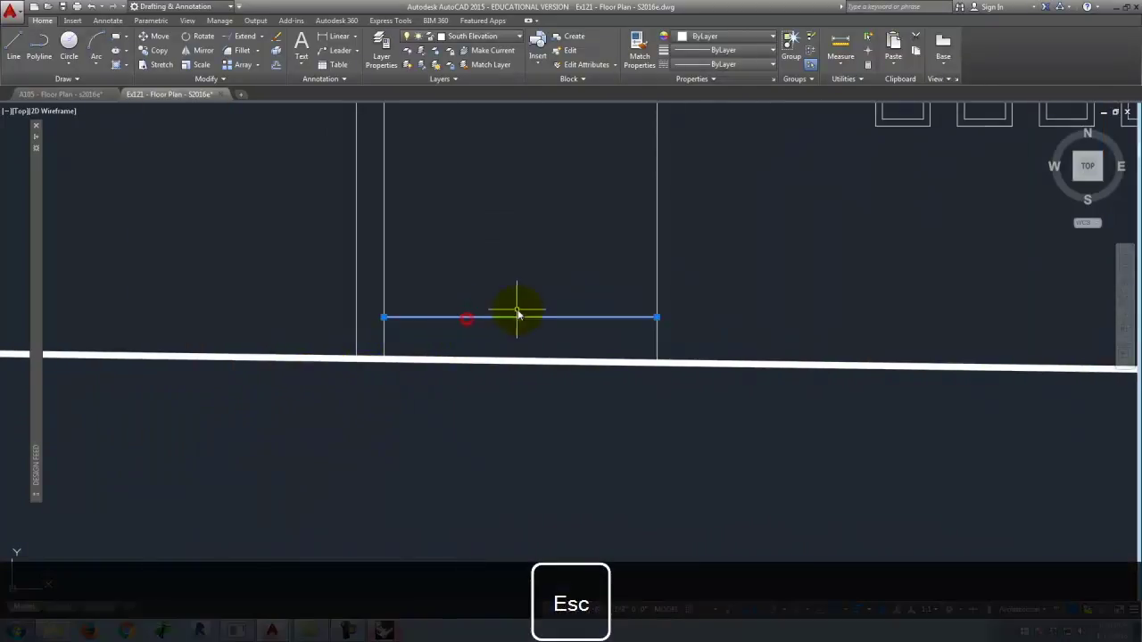
# Offset the low end block opening's base line downward twice at the default distance and erase the copy that falls below the ground line
pyautogui.write('et')
pyautogui.press('Return')
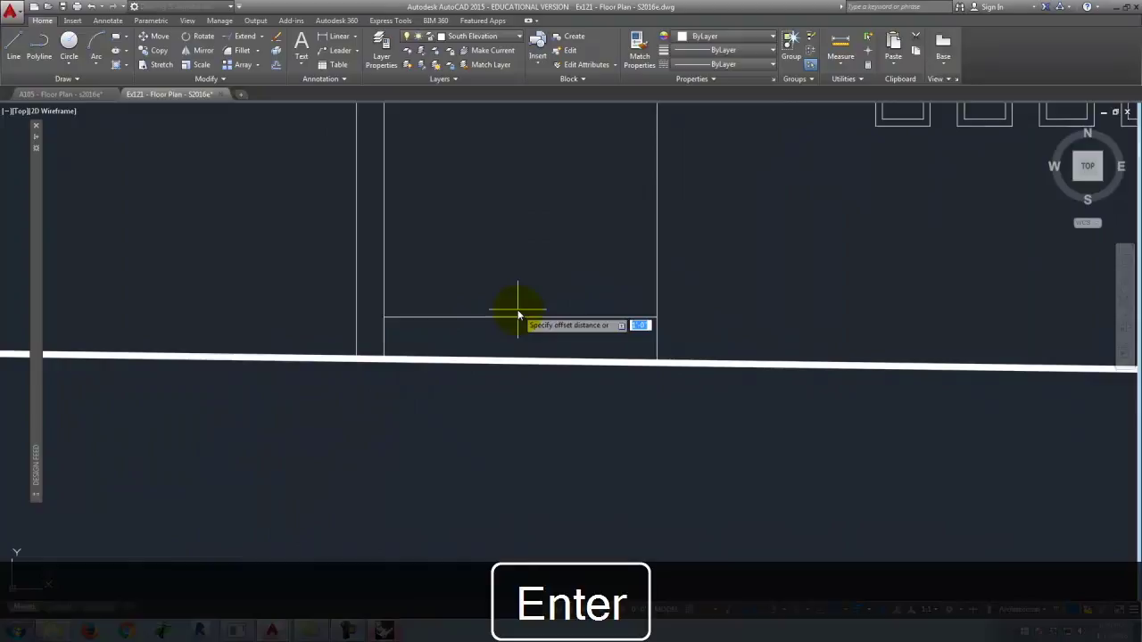
pyautogui.hotkey('shift', 'Return')
pyautogui.click(518, 315)
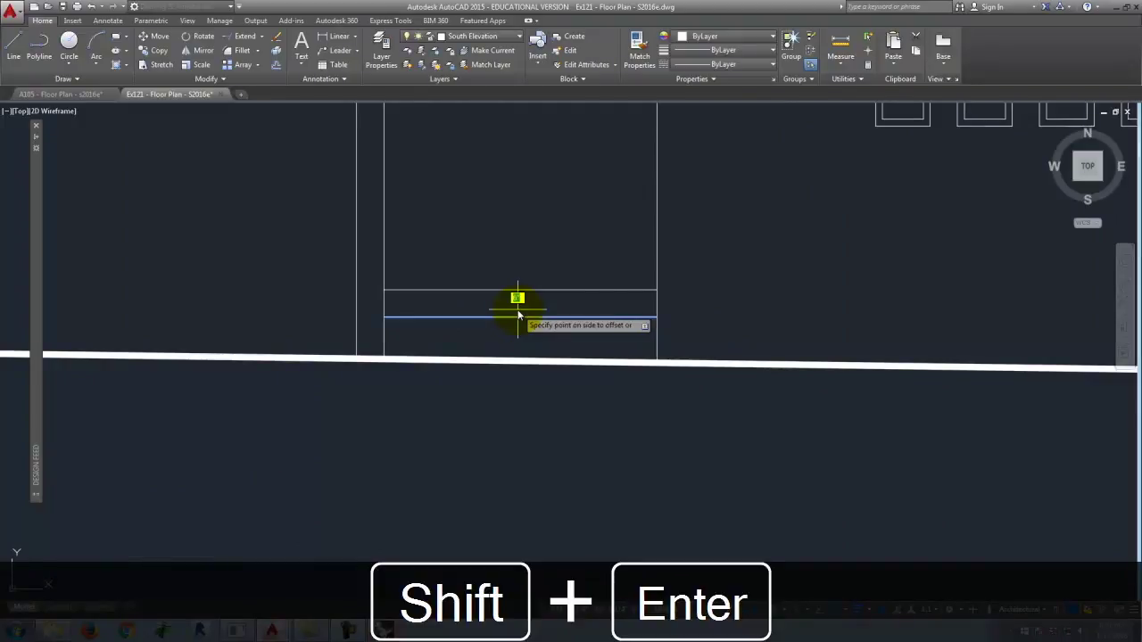
pyautogui.click(533, 425)
pyautogui.click(569, 344)
pyautogui.click(585, 416)
pyautogui.press('Escape')
pyautogui.click(594, 372)
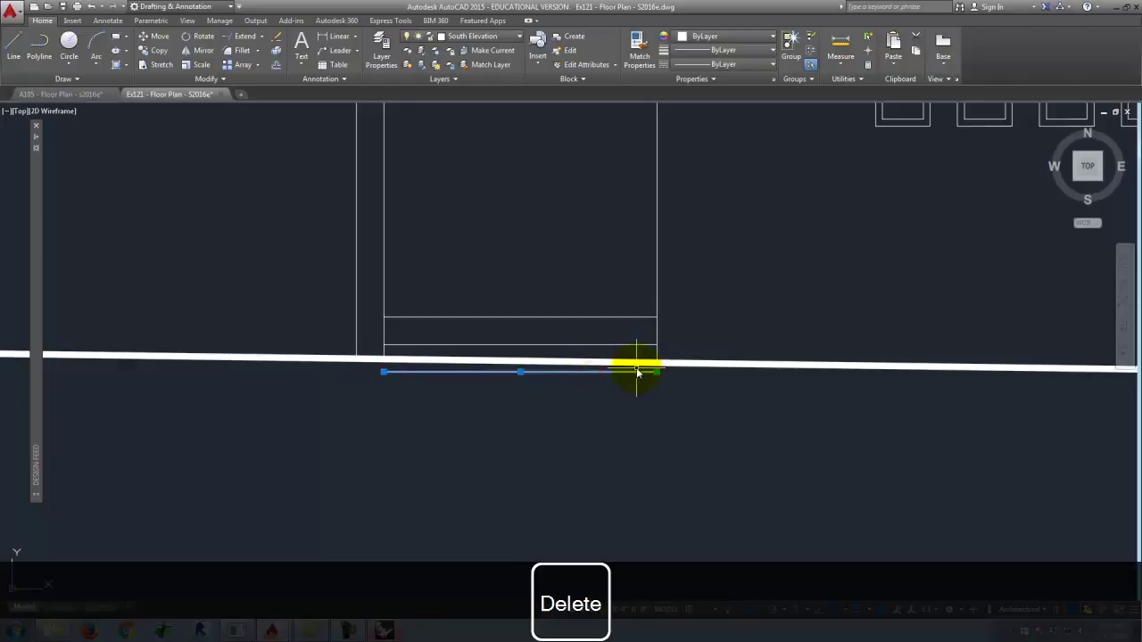
# Draw two vertical cutting lines across the ground line, one on each side of the elevation and well clear of the building
pyautogui.scroll(-4, 267, 421)
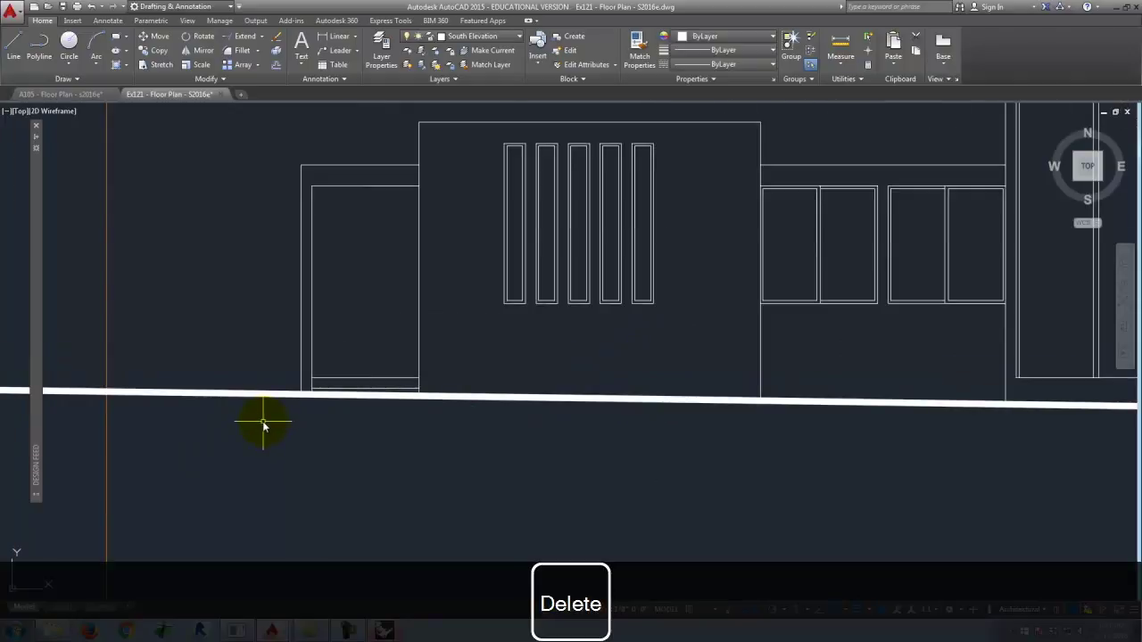
pyautogui.scroll(-3, 264, 426)
pyautogui.click(247, 413)
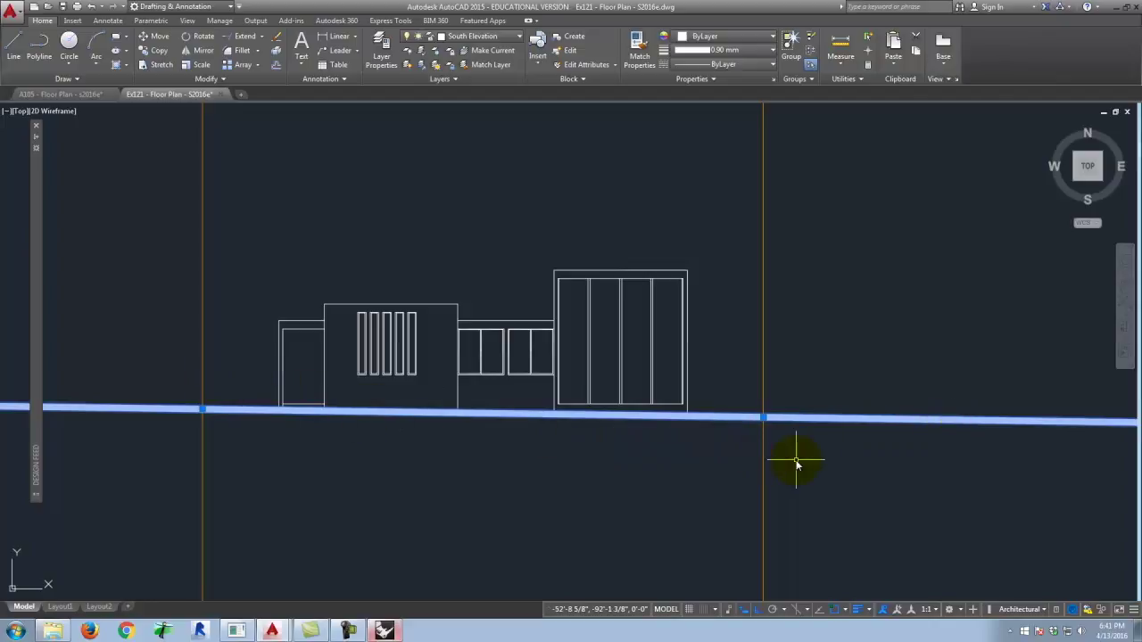
pyautogui.scroll(-3, 1014, 403)
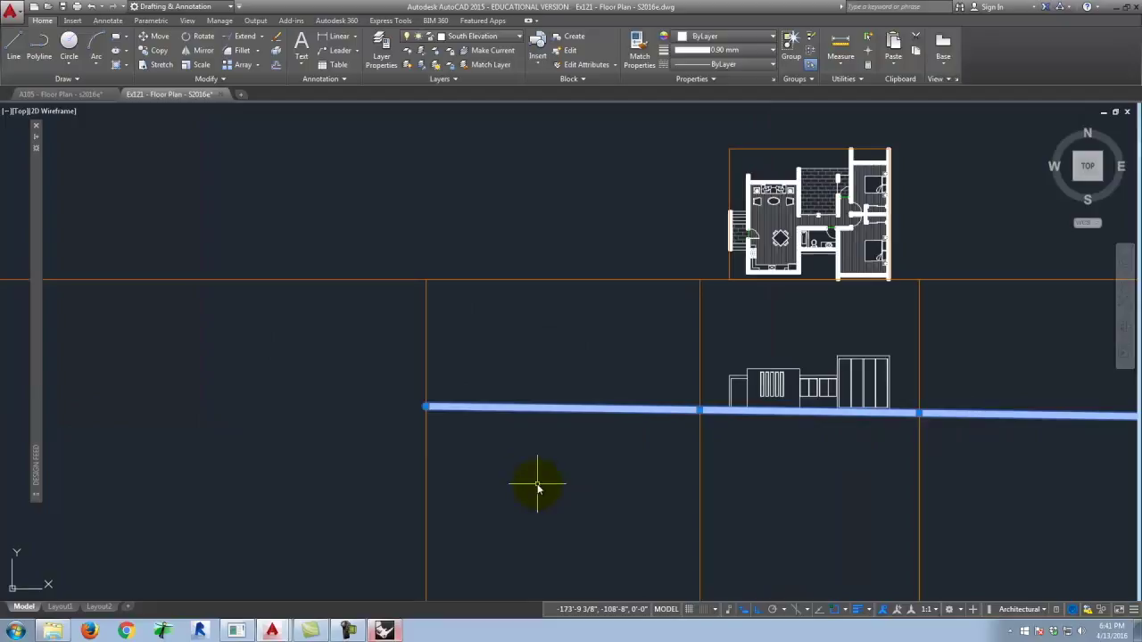
pyautogui.scroll(-2, 350, 455)
pyautogui.scroll(2, 651, 438)
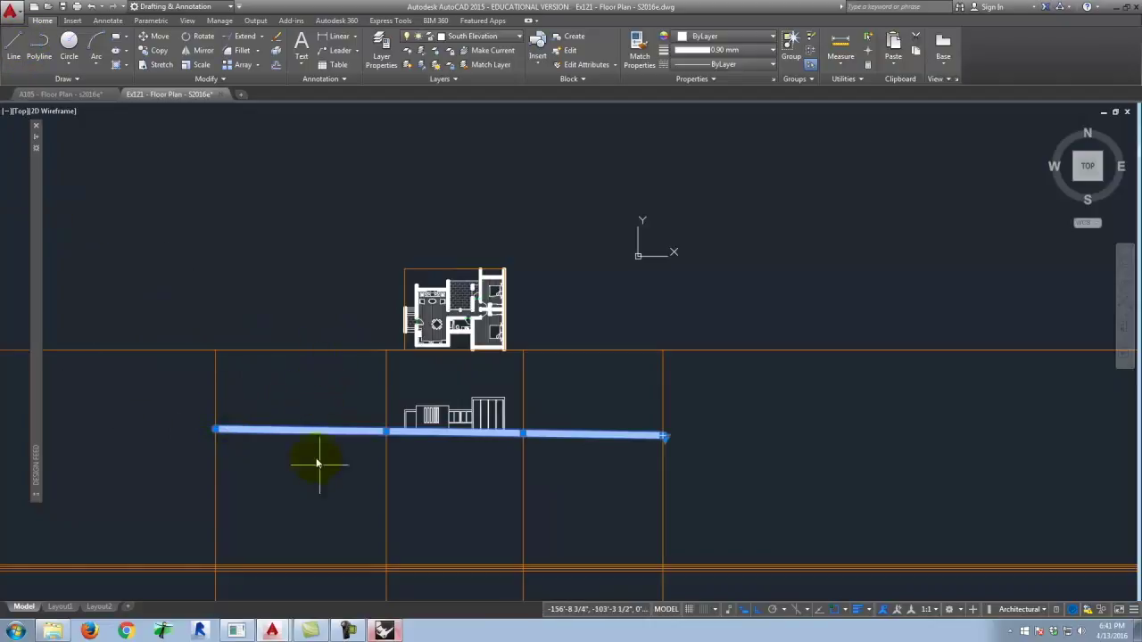
pyautogui.click(21, 59)
pyautogui.click(331, 326)
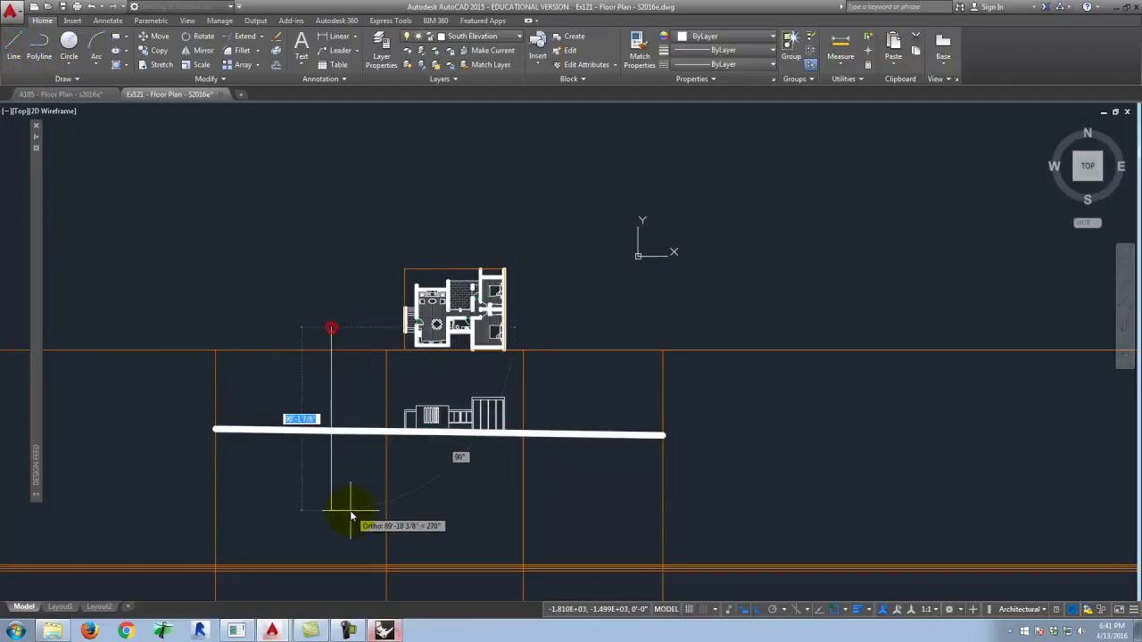
pyautogui.click(351, 515)
pyautogui.press('Return')
pyautogui.press('Return')
pyautogui.click(575, 308)
pyautogui.click(575, 509)
# Trim both ends of the ground line back to the two vertical cutting lines
pyautogui.press('t')
pyautogui.press('Return')
pyautogui.click(592, 454)
pyautogui.click(555, 402)
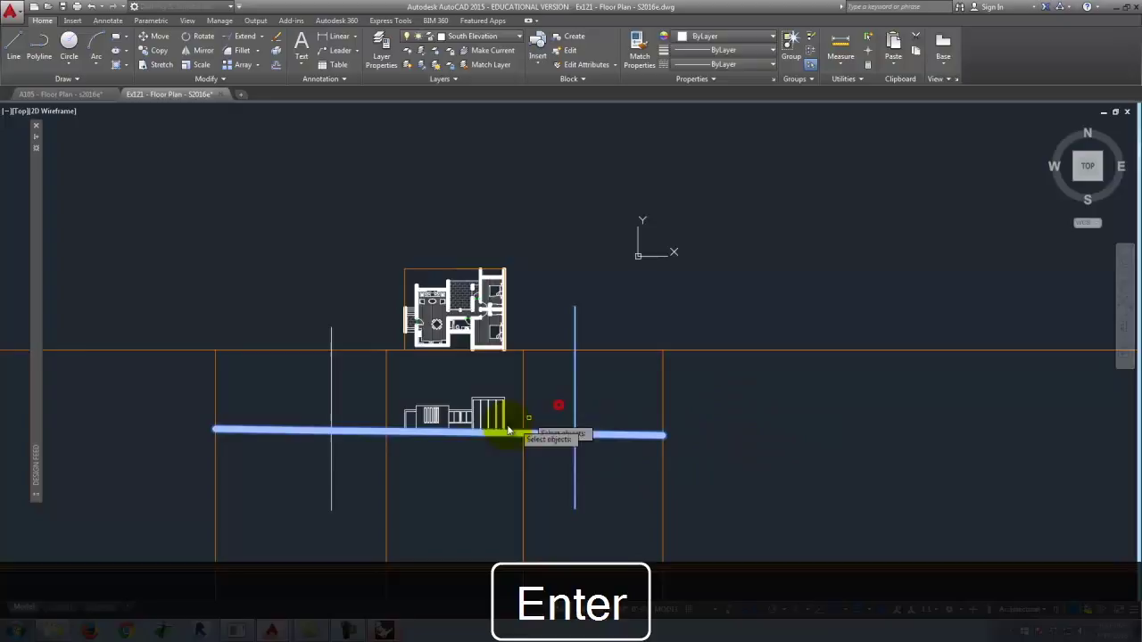
pyautogui.click(347, 448)
pyautogui.click(306, 409)
pyautogui.press('Return')
pyautogui.click(288, 435)
pyautogui.click(624, 434)
pyautogui.press('Escape')
# Erase the two vertical cutting lines
pyautogui.click(575, 384)
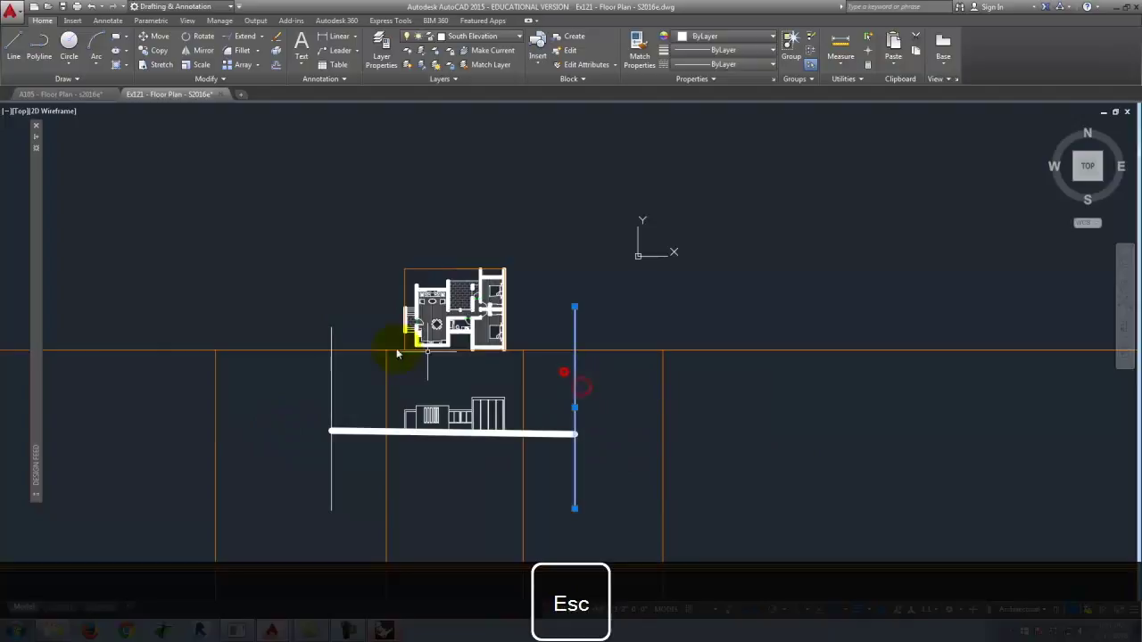
pyautogui.click(343, 375)
pyautogui.press('Delete')
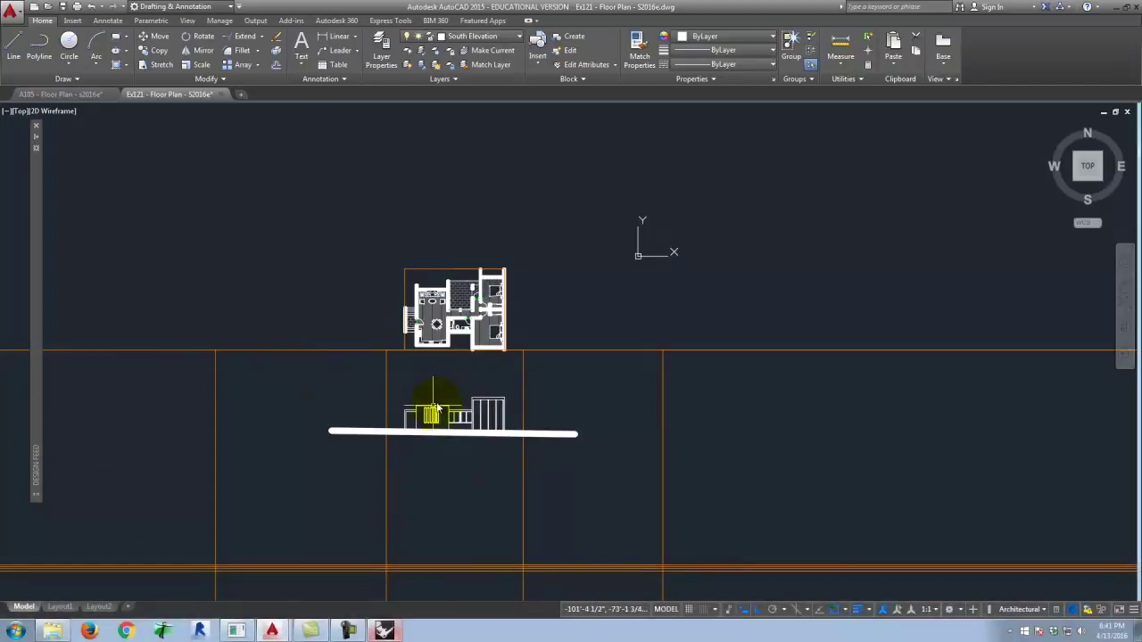
pyautogui.scroll(6, 435, 409)
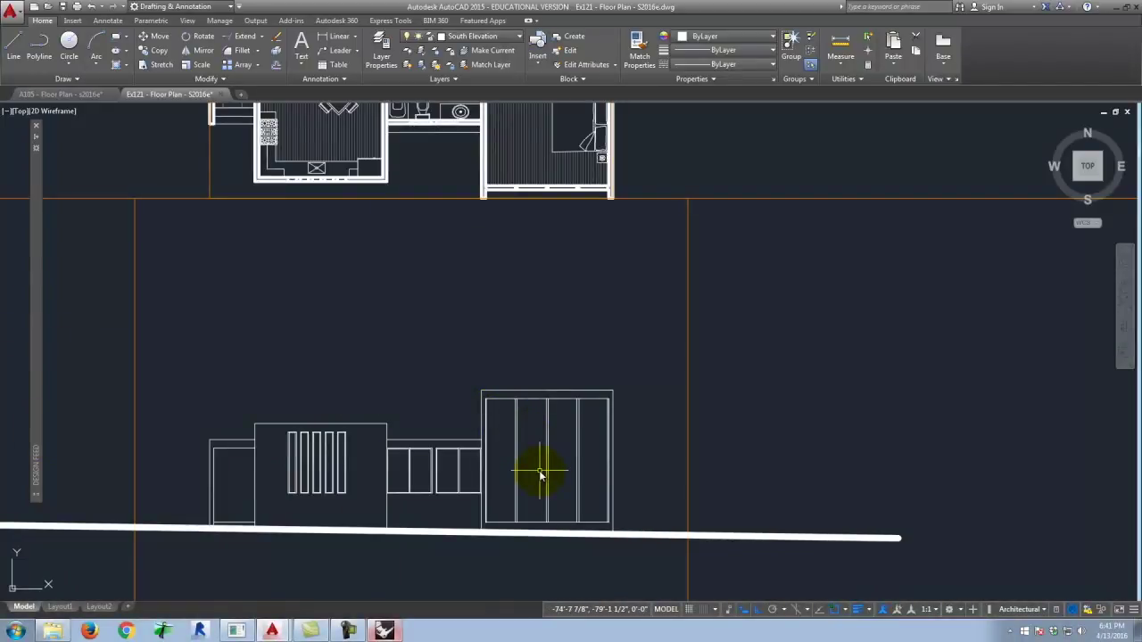
pyautogui.scroll(-4, 794, 535)
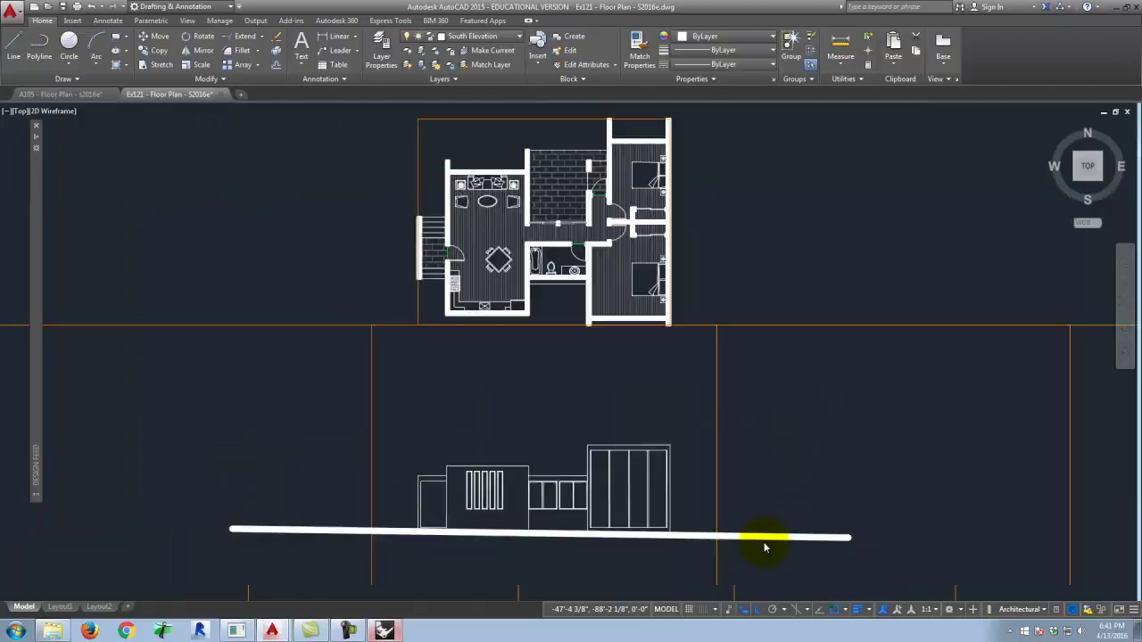
pyautogui.scroll(2, 726, 408)
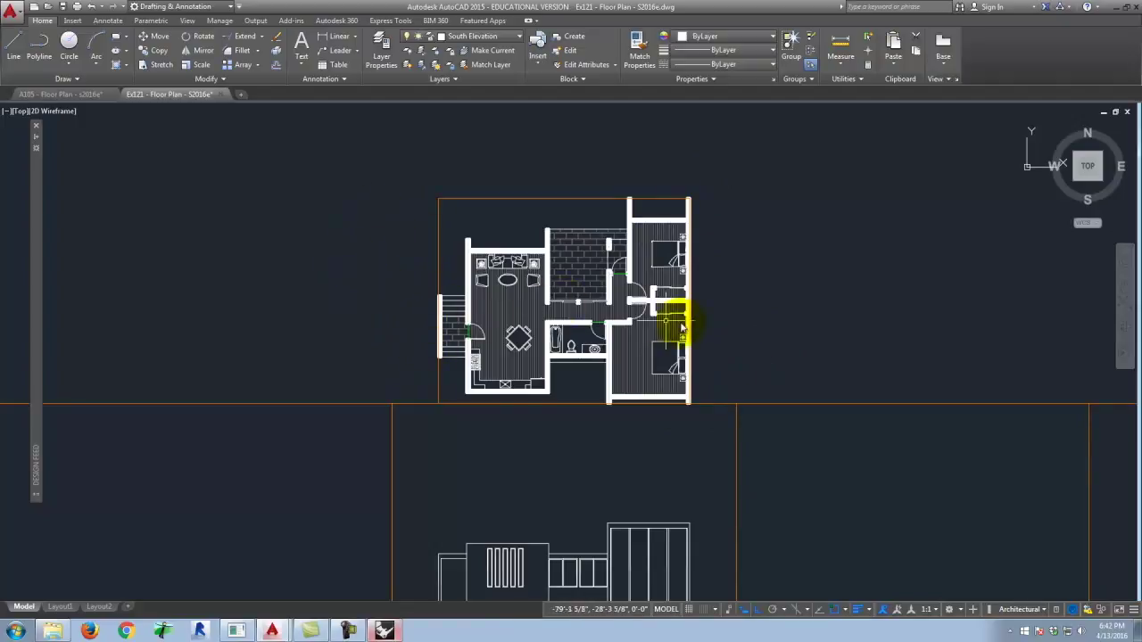
pyautogui.scroll(-4, 669, 326)
pyautogui.scroll(4, 555, 319)
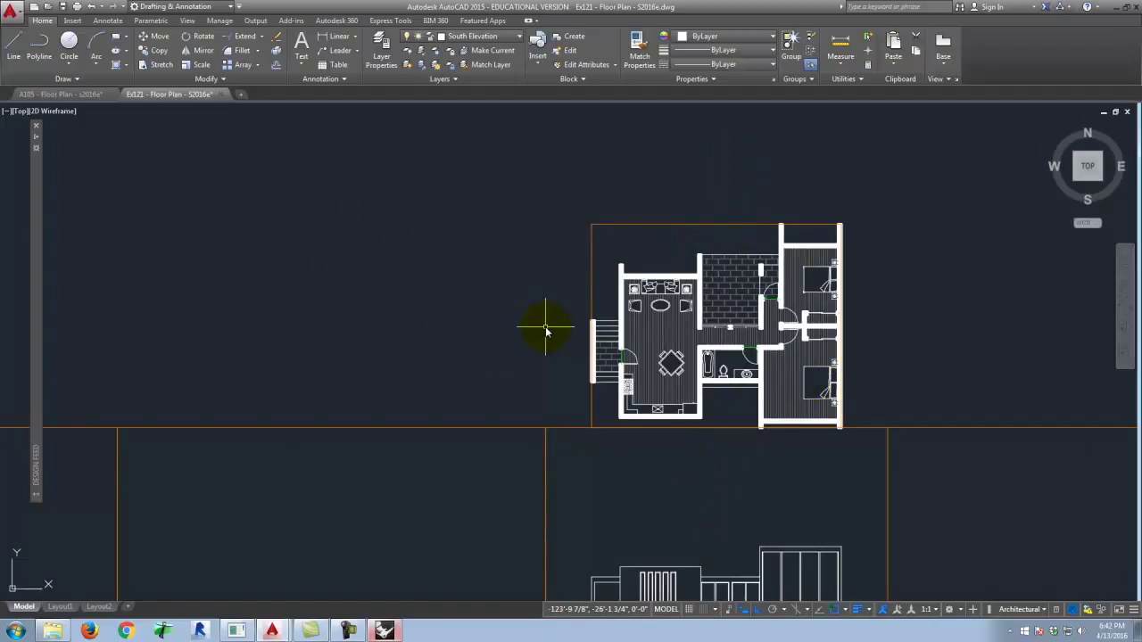
pyautogui.scroll(-1, 428, 299)
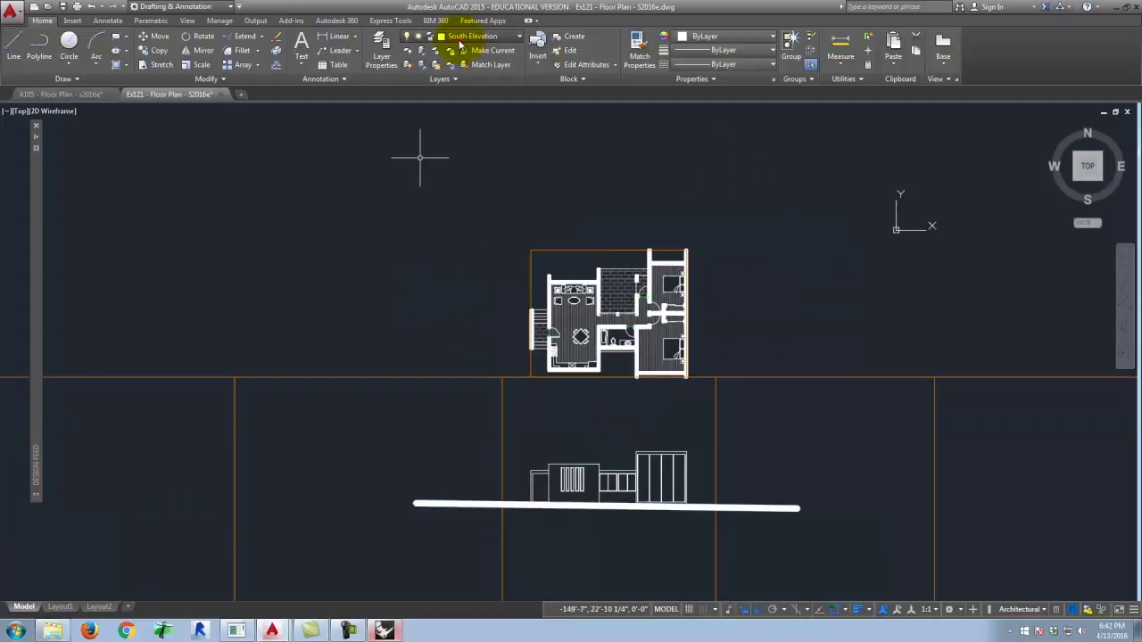
# Create a new layer named Guides3, set its color to cyan and close the layer manager
pyautogui.click(382, 53)
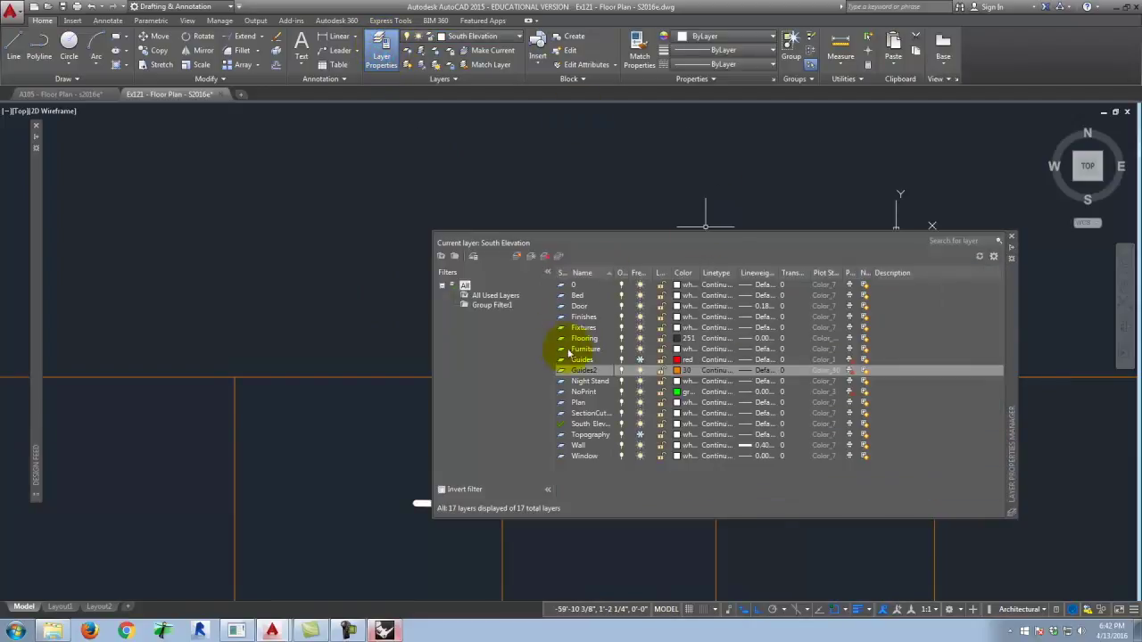
pyautogui.click(520, 256)
pyautogui.write('Guides3')
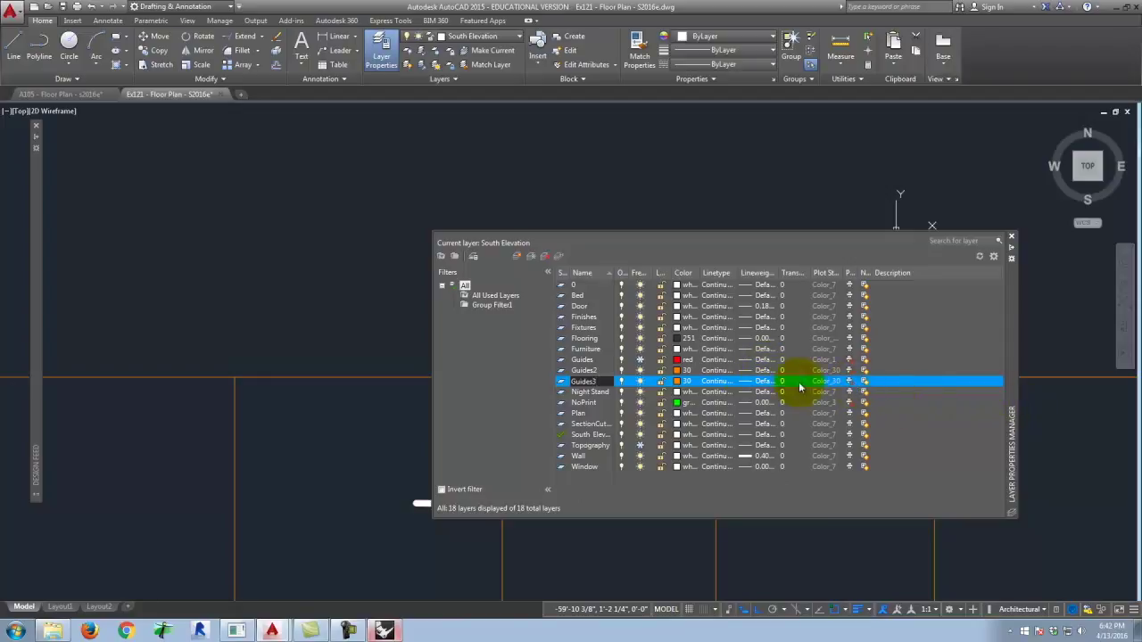
pyautogui.click(678, 381)
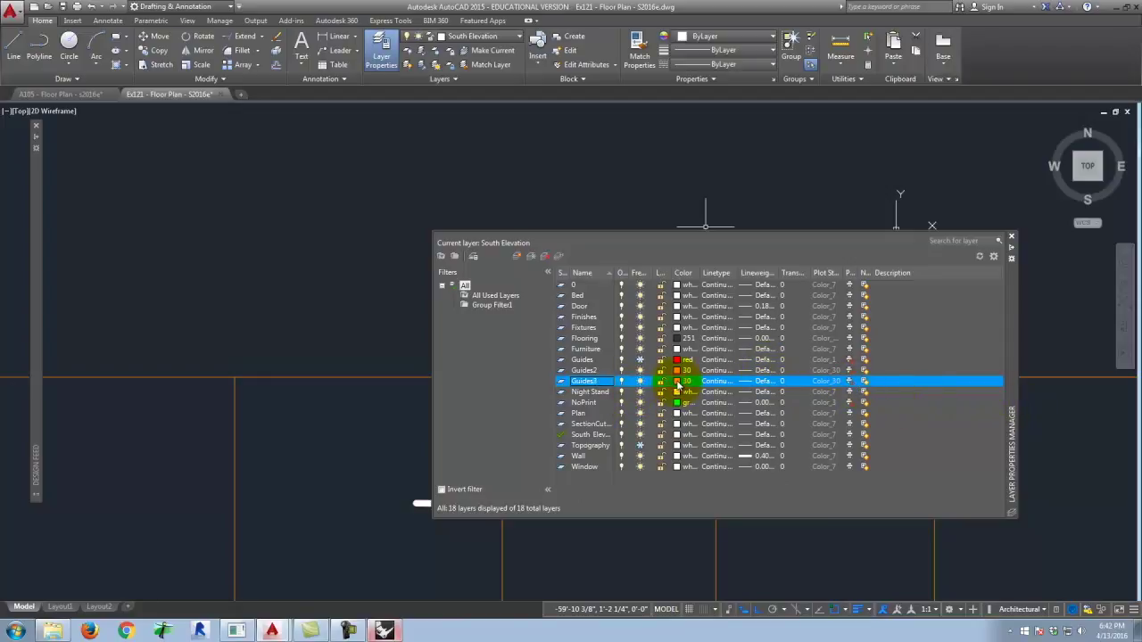
pyautogui.click(510, 341)
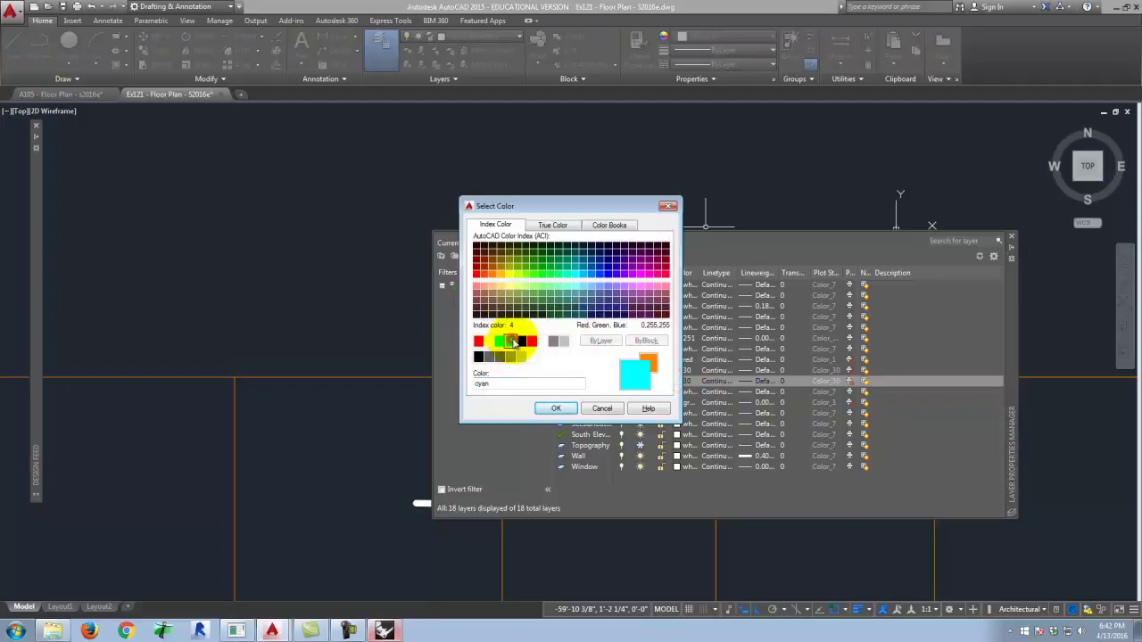
pyautogui.click(555, 408)
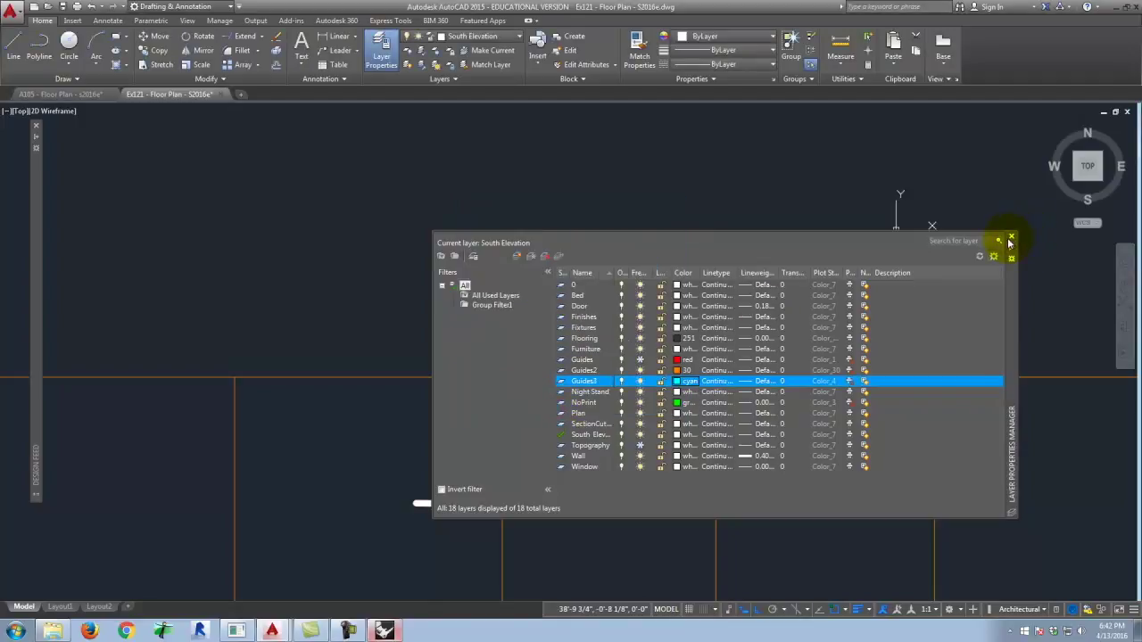
pyautogui.click(1011, 237)
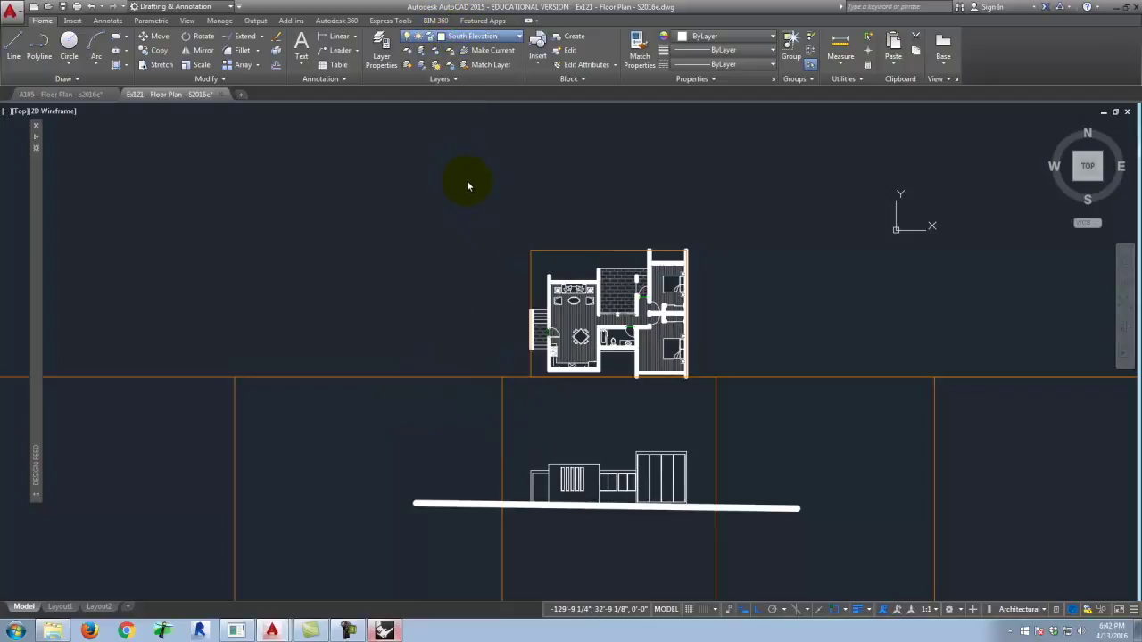
# Freeze the Guides2 layer to hide the orange construction lines around the plan and elevation
pyautogui.click(423, 170)
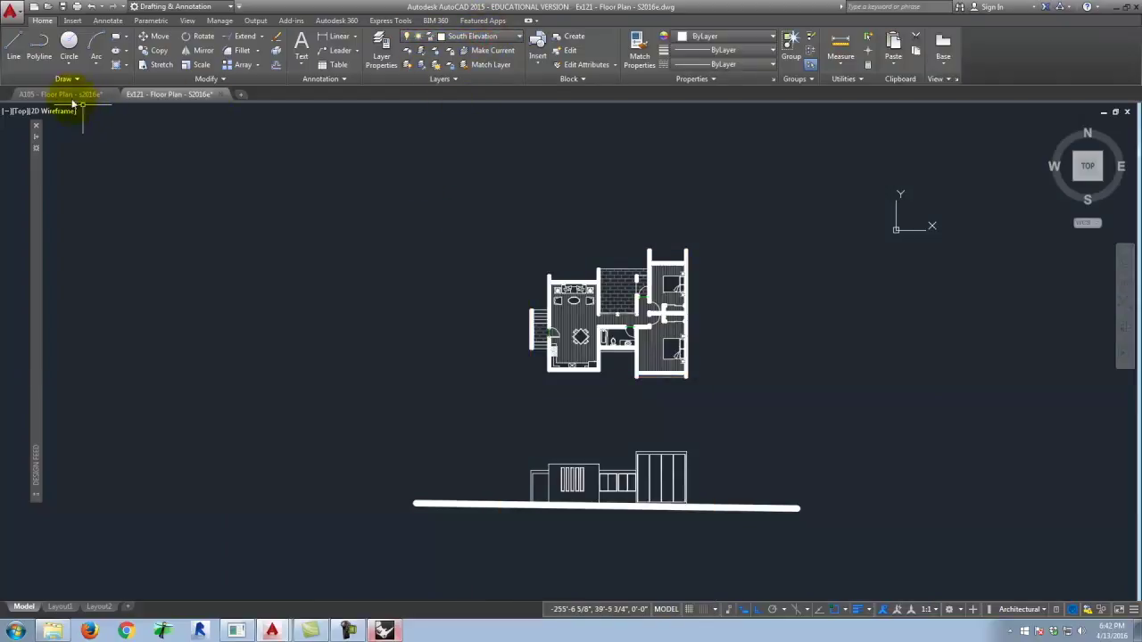
pyautogui.scroll(1, 459, 370)
pyautogui.scroll(-2, 702, 411)
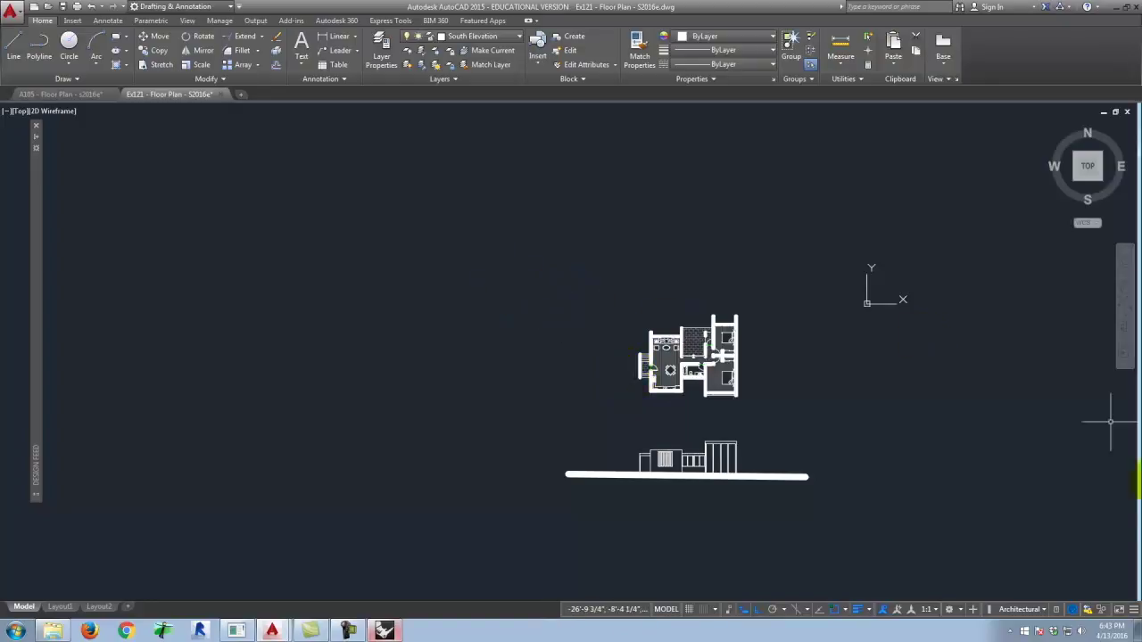
pyautogui.scroll(5, 830, 348)
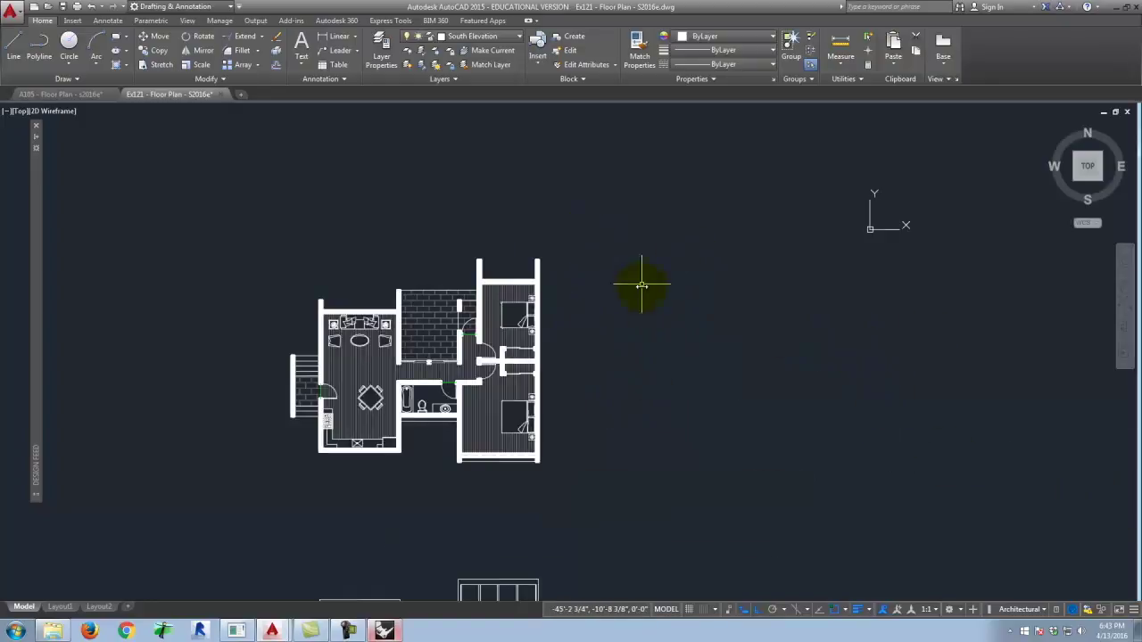
pyautogui.scroll(-2, 360, 319)
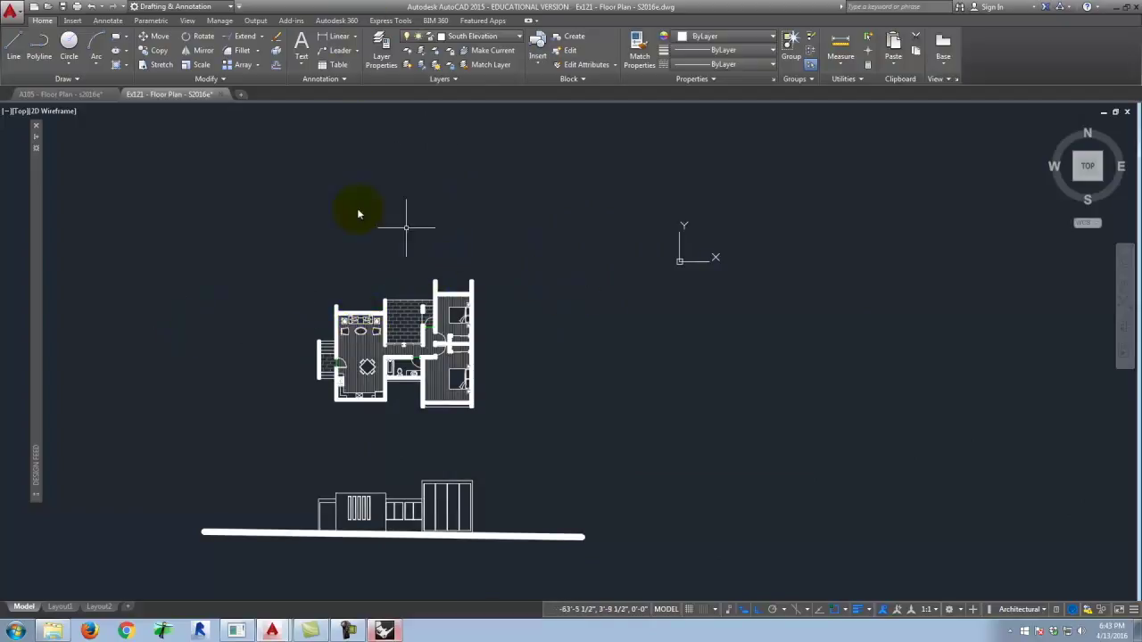
# Open the layer manager and add a new layer based on Guides3
pyautogui.click(382, 47)
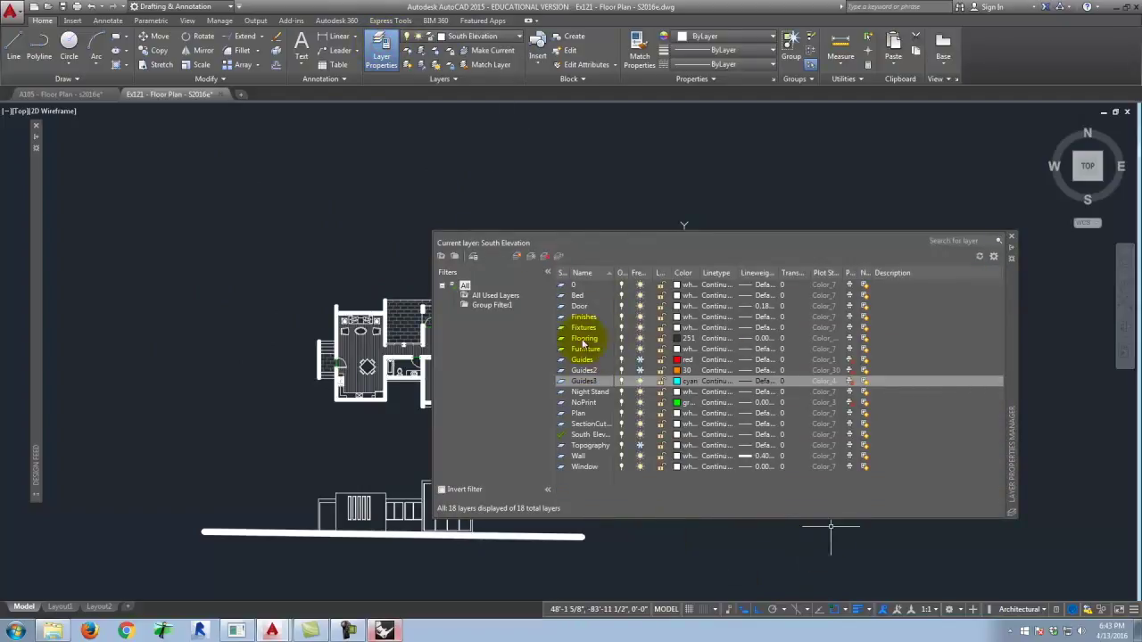
pyautogui.click(515, 257)
pyautogui.write('West El')
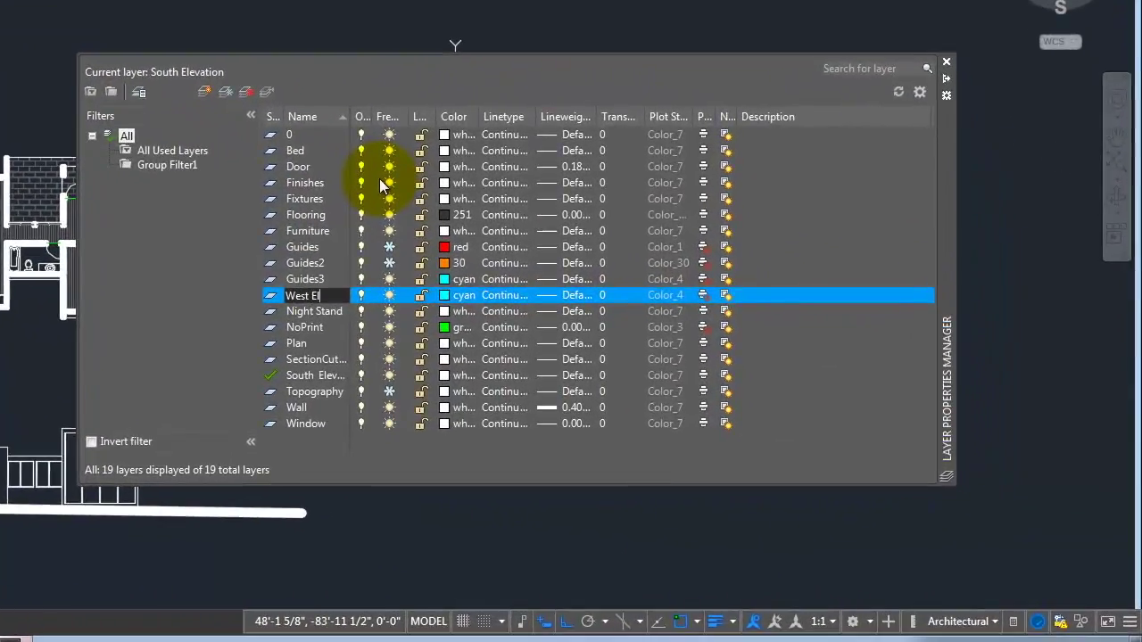
pyautogui.write('evation')
pyautogui.press('BackSpace')
pyautogui.press('BackSpace')
pyautogui.press('BackSpace')
pyautogui.press('BackSpace')
pyautogui.press('BackSpace')
pyautogui.press('BackSpace')
pyautogui.press('BackSpace')
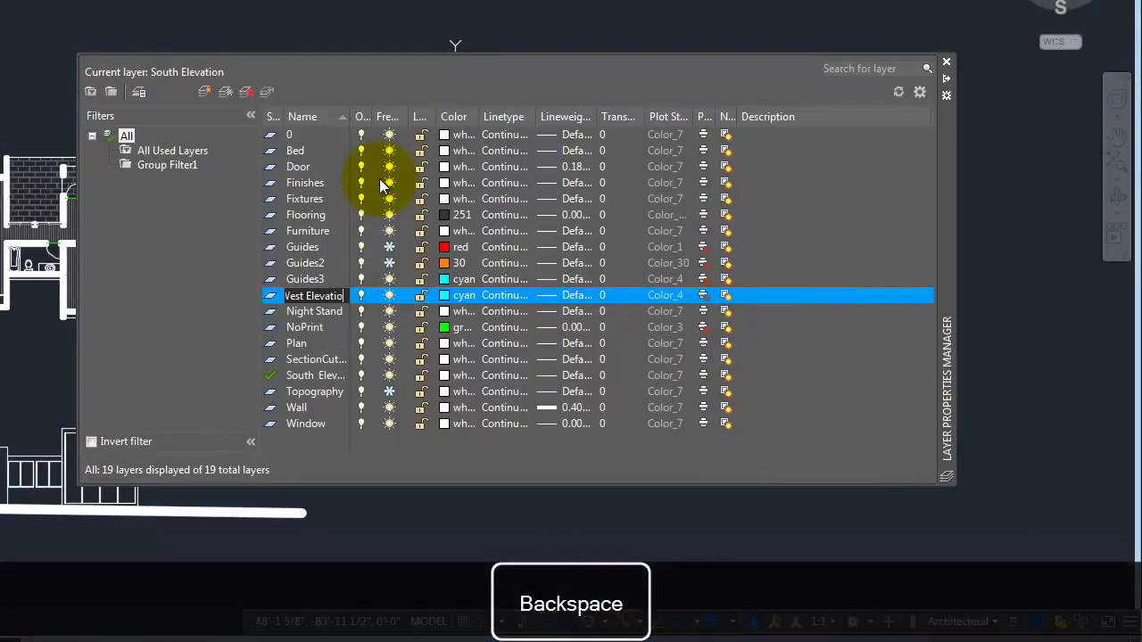
pyautogui.press('BackSpace')
pyautogui.press('BackSpace')
pyautogui.press('BackSpace')
pyautogui.press('BackSpace')
pyautogui.press('BackSpace')
pyautogui.press('BackSpace')
pyautogui.press('BackSpace')
# Name the new layer East Elevation and make Guides3 the current layer
pyautogui.write('East Elevation')
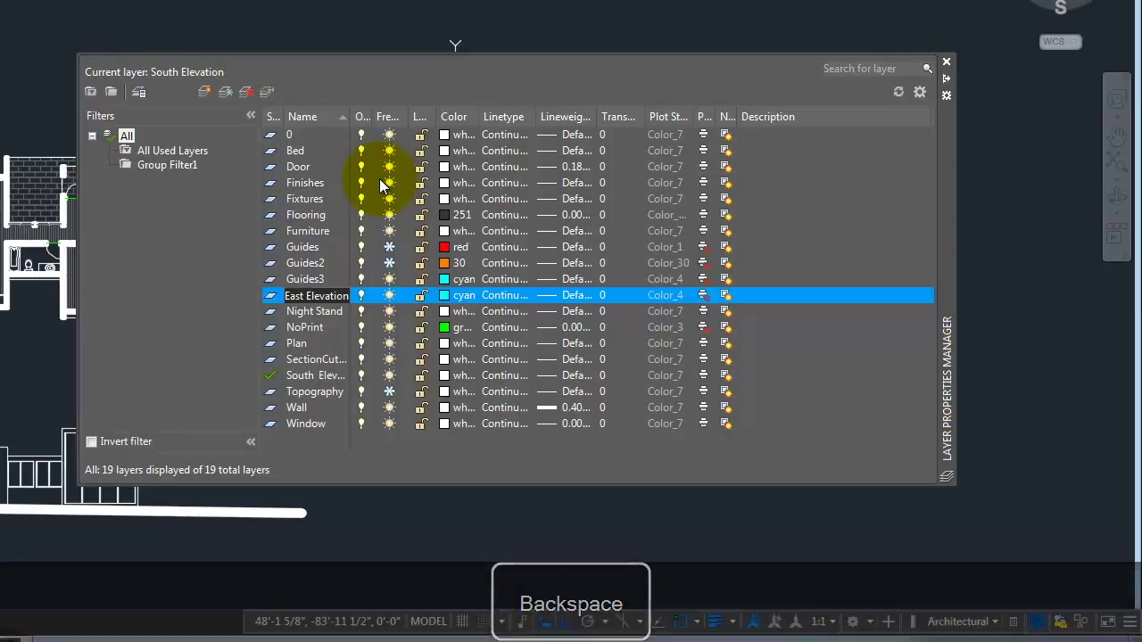
pyautogui.doubleClick(270, 295)
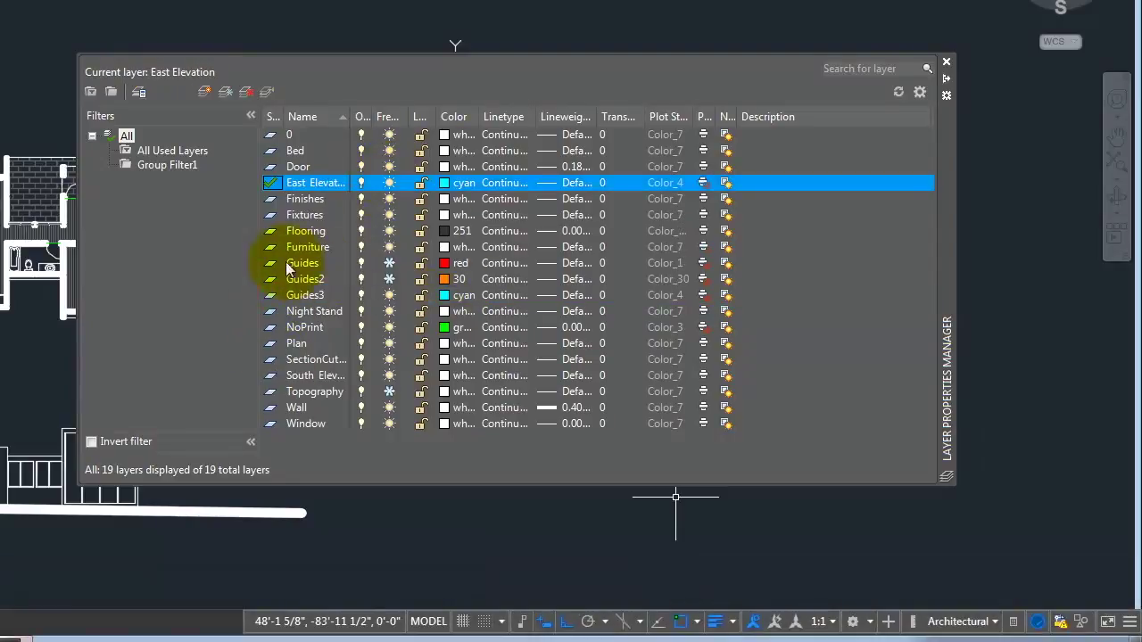
pyautogui.doubleClick(314, 298)
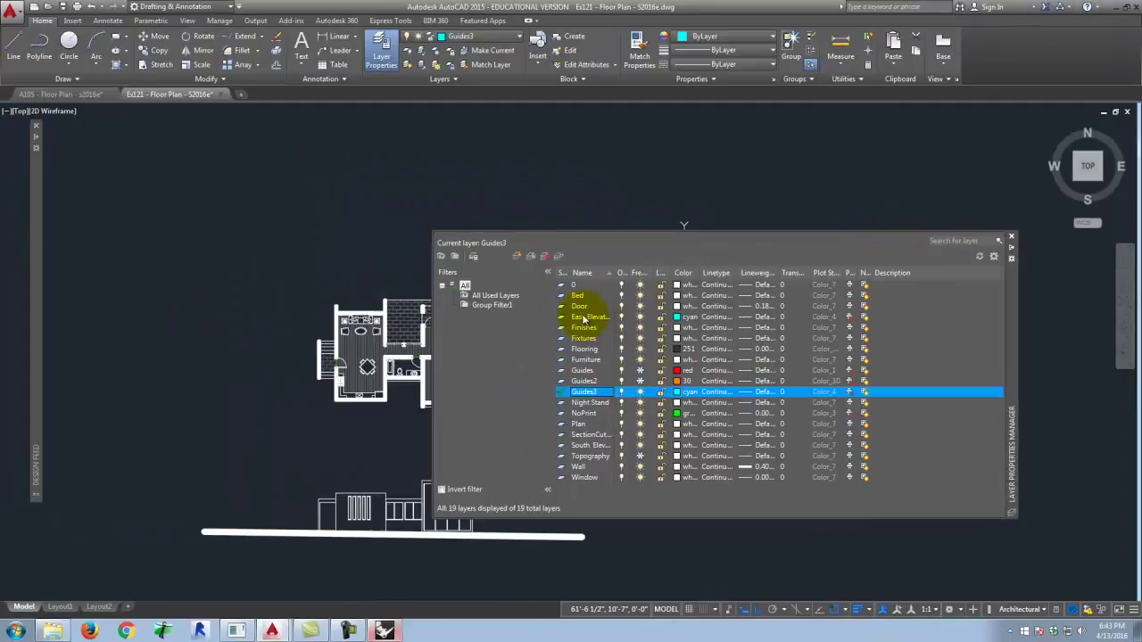
# Set the East Elevation layer's color to white and close the layer manager
pyautogui.click(541, 297)
pyautogui.click(677, 316)
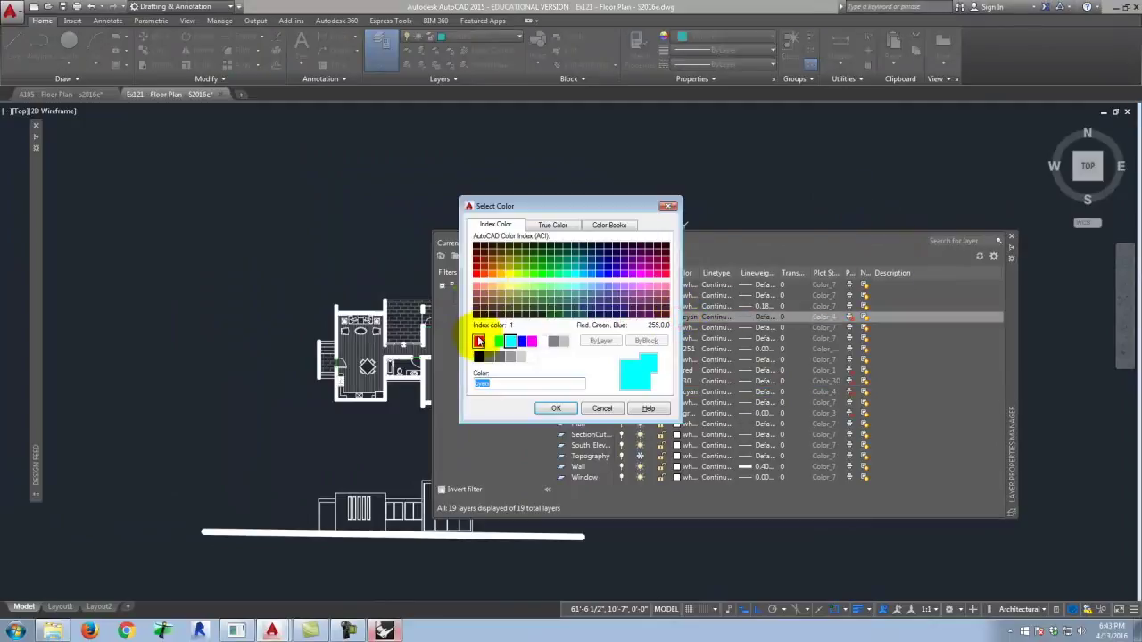
pyautogui.click(543, 341)
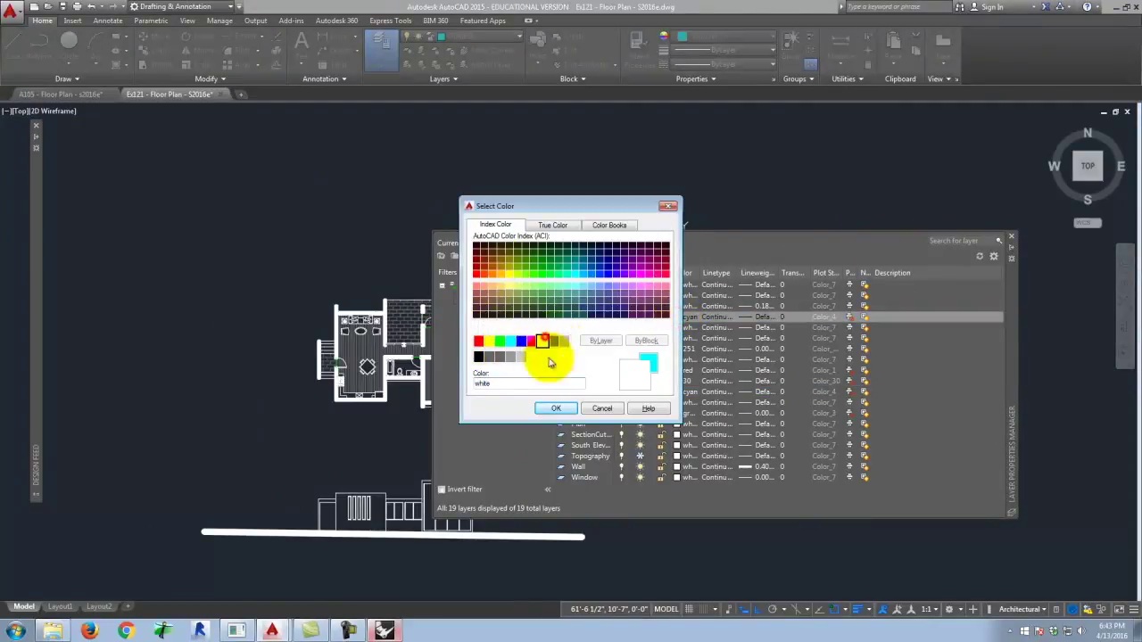
pyautogui.click(555, 407)
pyautogui.click(1011, 237)
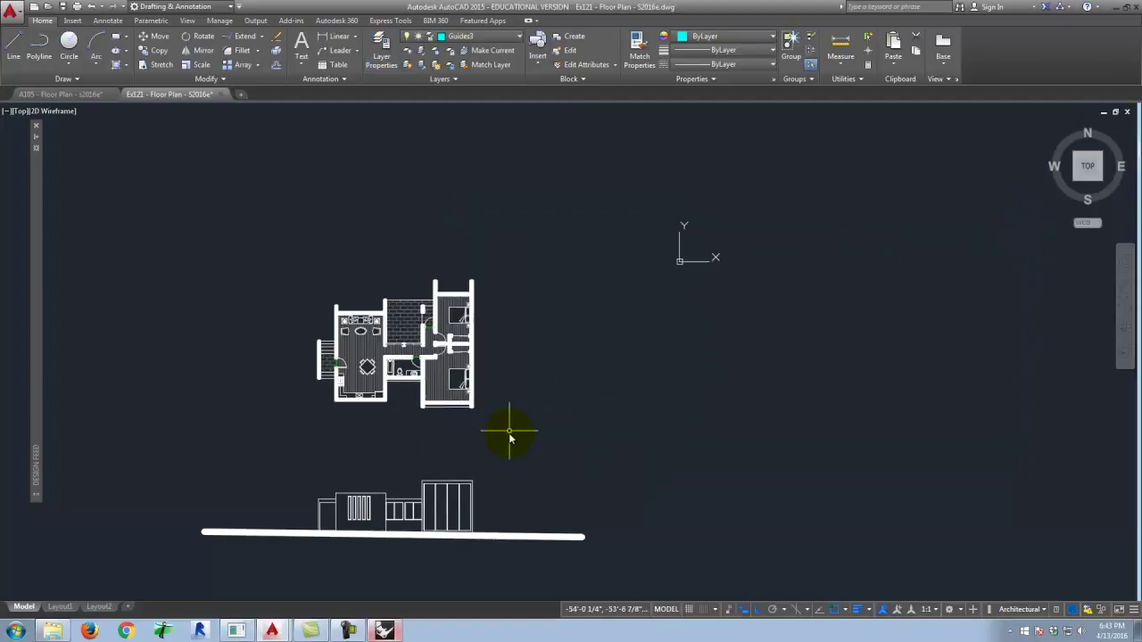
# Draw two horizontal rays extending east from the north and south ends of the floor plan's outer east wall
pyautogui.scroll(2, 492, 424)
pyautogui.scroll(-2, 406, 348)
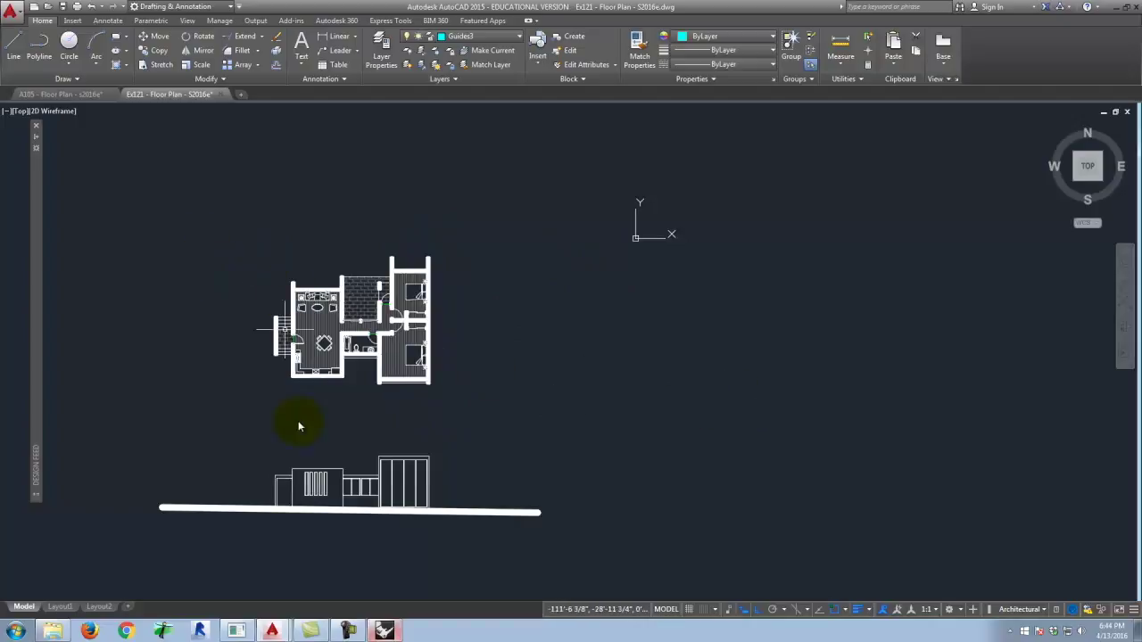
pyautogui.write('r')
pyautogui.press('Return')
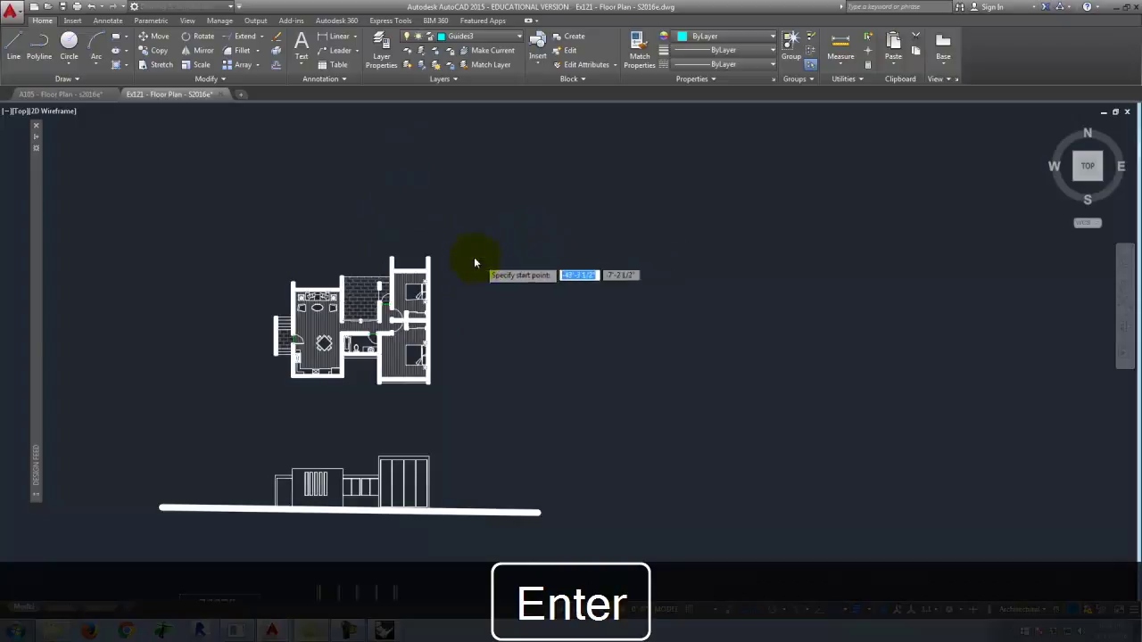
pyautogui.scroll(3, 474, 263)
pyautogui.click(347, 259)
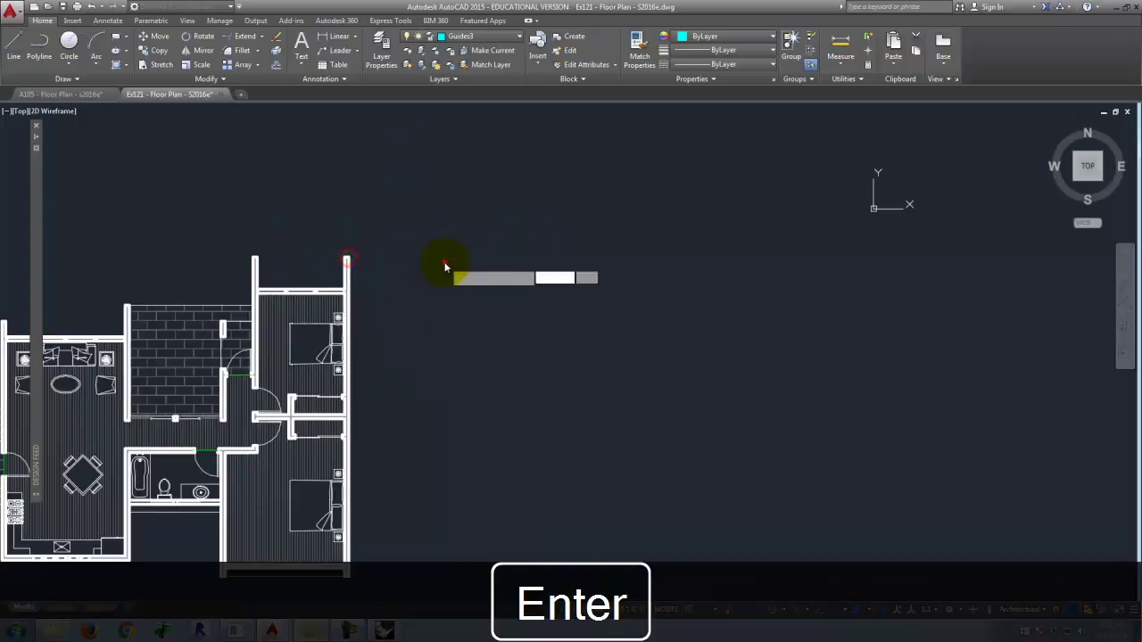
pyautogui.scroll(-5, 523, 160)
pyautogui.scroll(8, 461, 342)
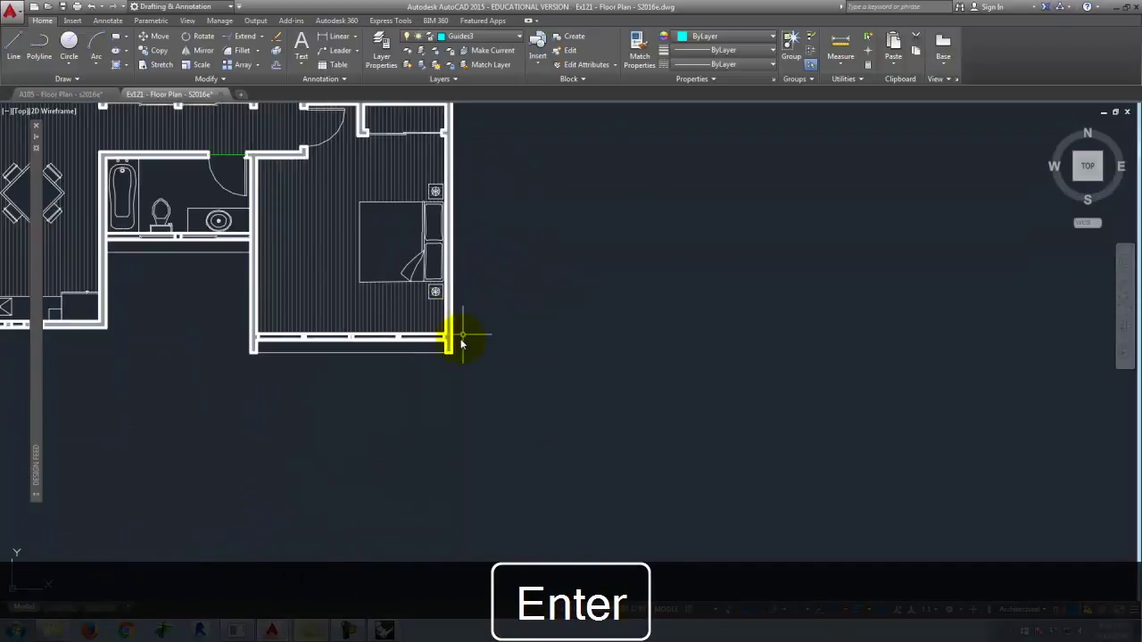
pyautogui.click(453, 347)
pyautogui.scroll(-7, 536, 347)
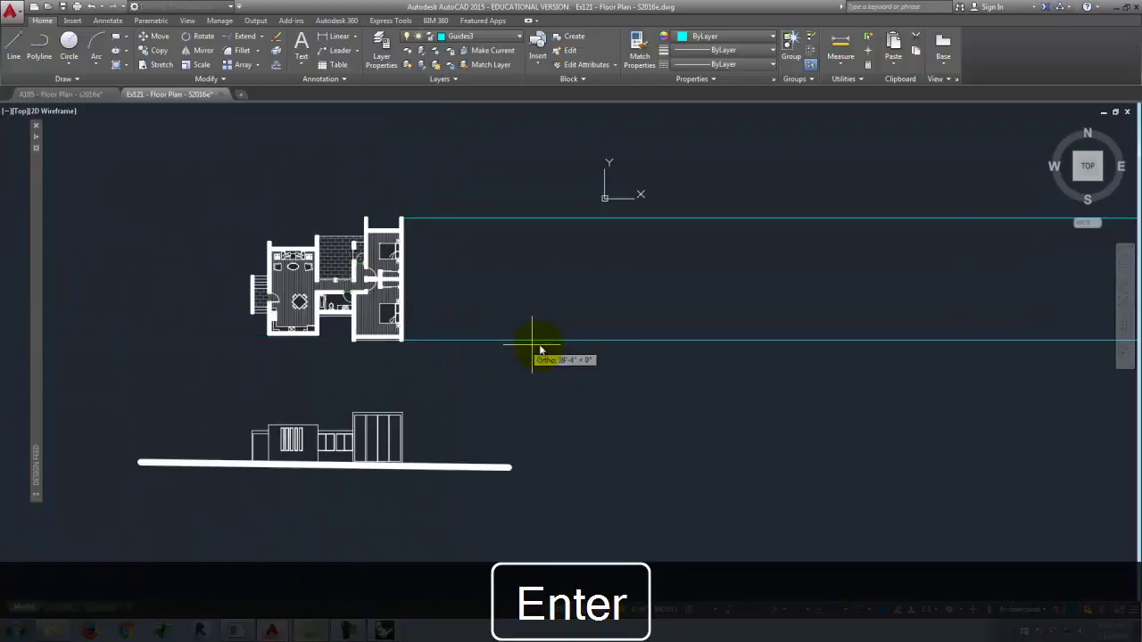
pyautogui.press('Return')
# Draw a rectangle enclosing the floor plan, from the east wall's southeast corner to the plan's northwest extent in line with the west porch wall
pyautogui.scroll(2, 378, 464)
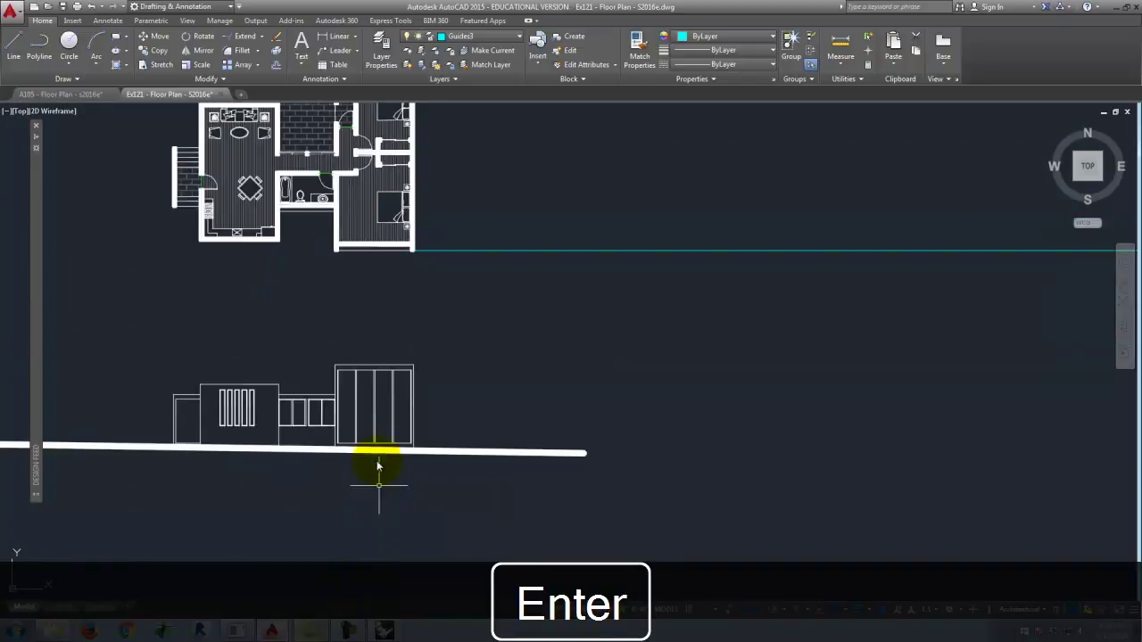
pyautogui.scroll(2, 421, 377)
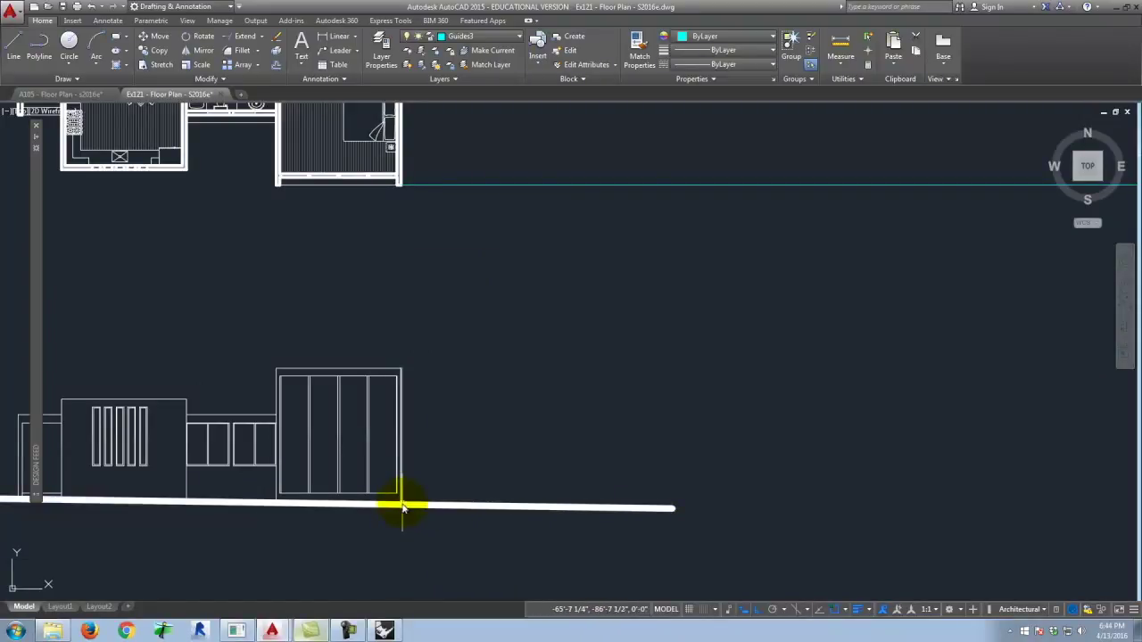
pyautogui.scroll(-2, 393, 510)
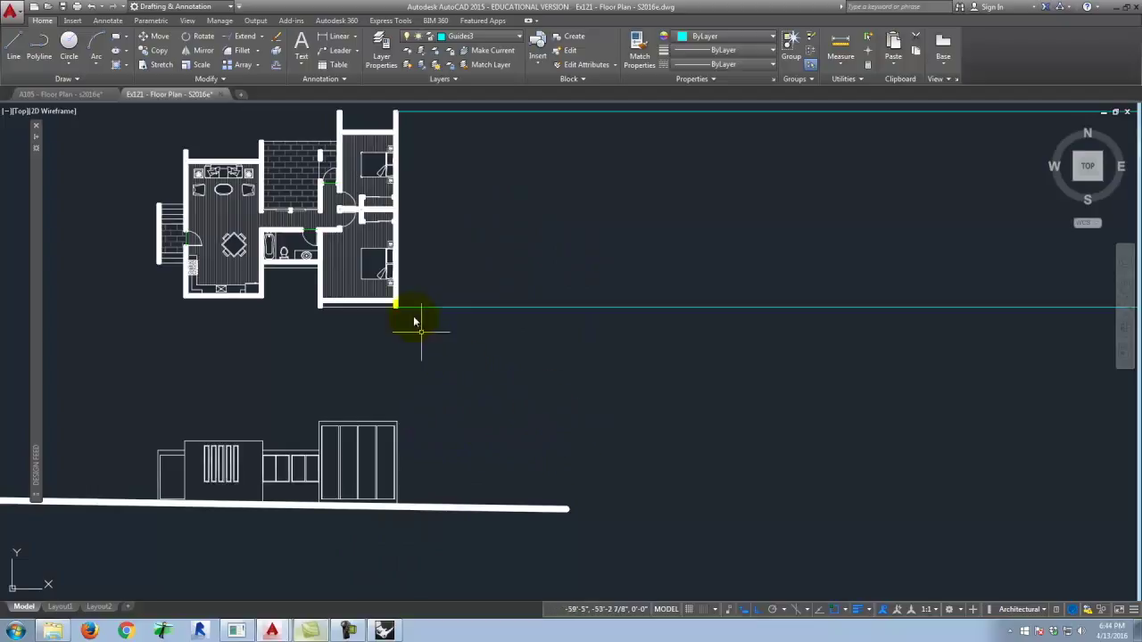
pyautogui.scroll(2, 392, 301)
pyautogui.scroll(-1, 502, 400)
pyautogui.scroll(-2, 542, 369)
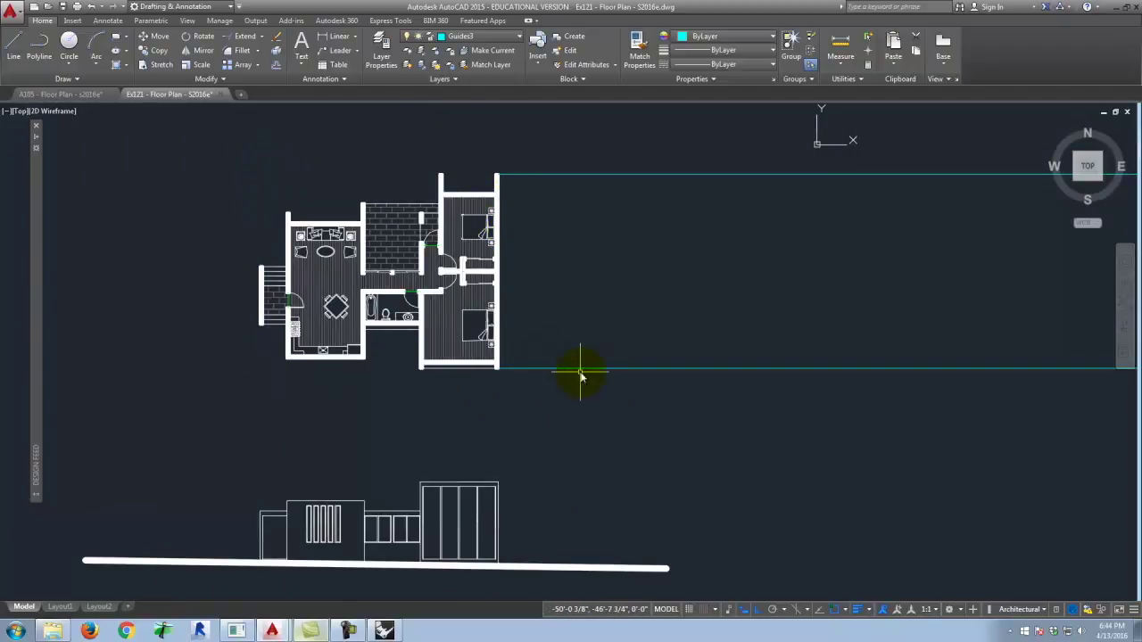
pyautogui.click(117, 38)
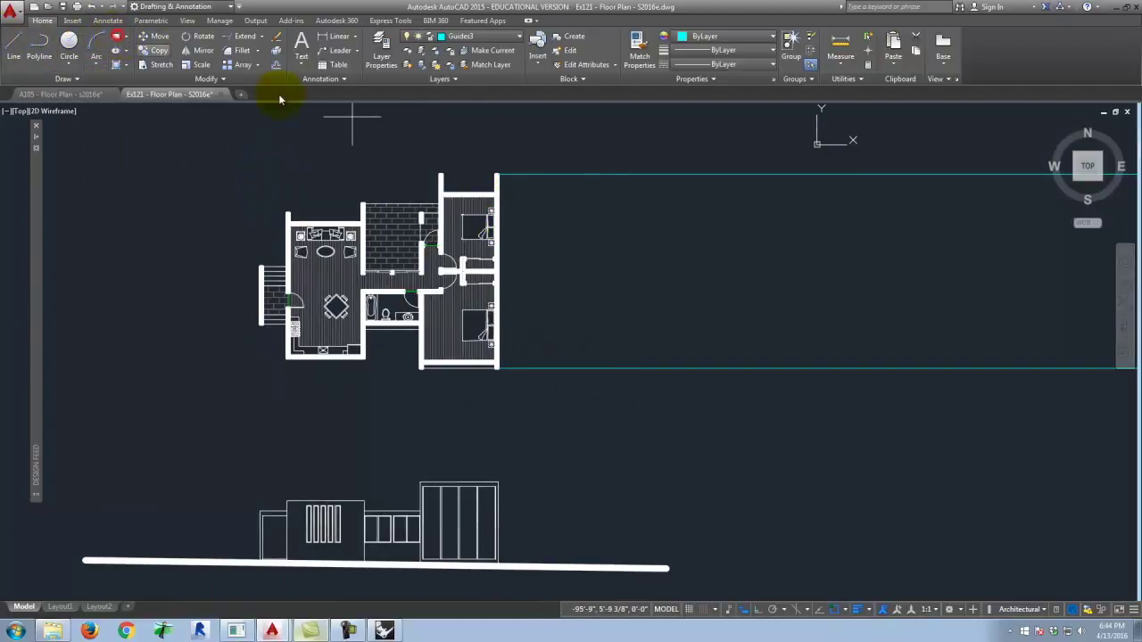
pyautogui.click(500, 371)
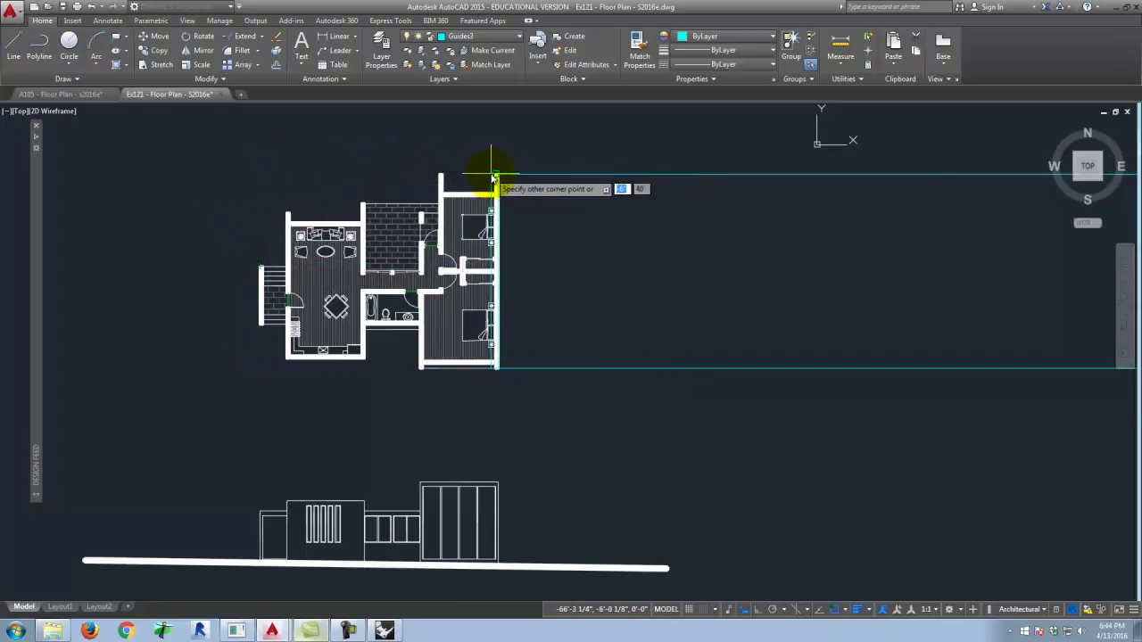
pyautogui.click(259, 176)
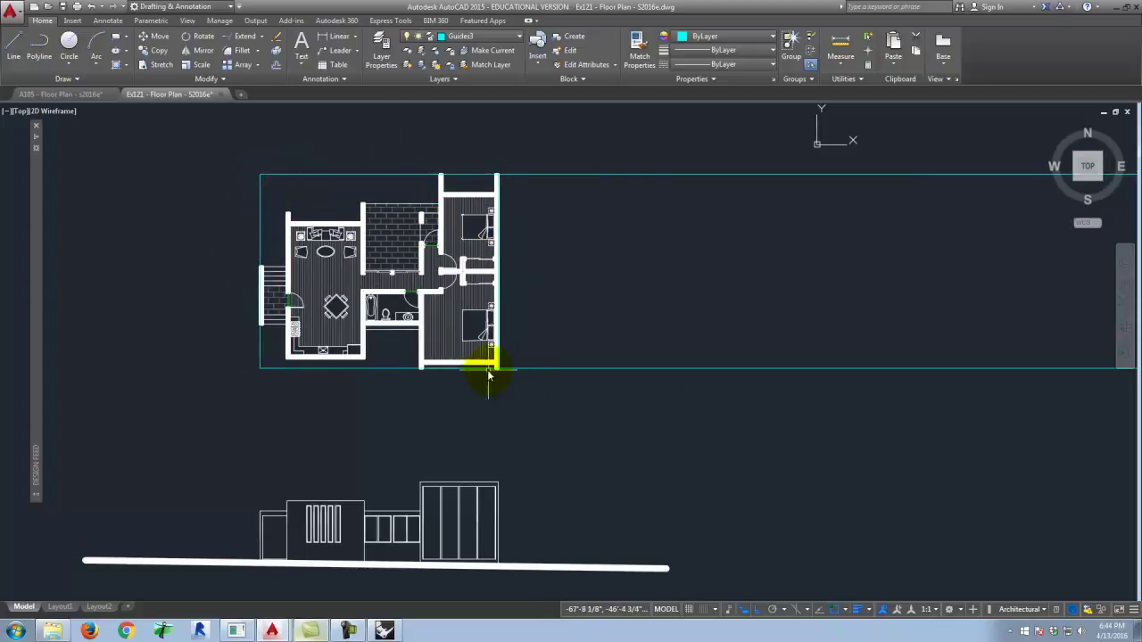
# Turn Ortho off and draw a diagonal ray at 315° from the enclosing rectangle's southeast corner
pyautogui.scroll(5, 491, 374)
pyautogui.scroll(2, 496, 376)
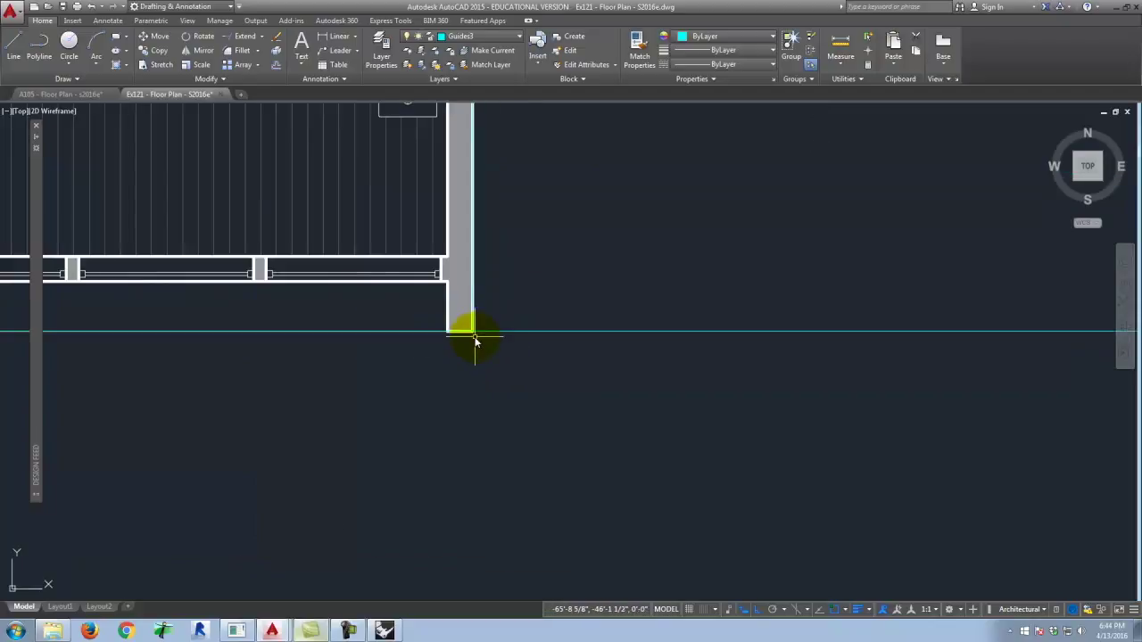
pyautogui.scroll(-6, 571, 368)
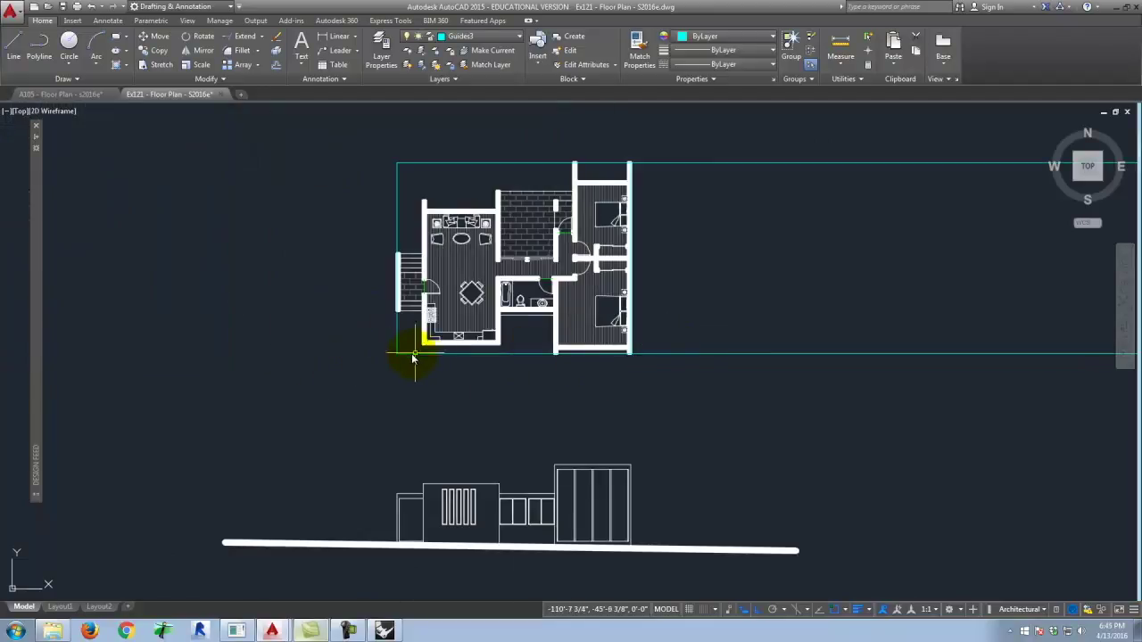
pyautogui.scroll(6, 399, 357)
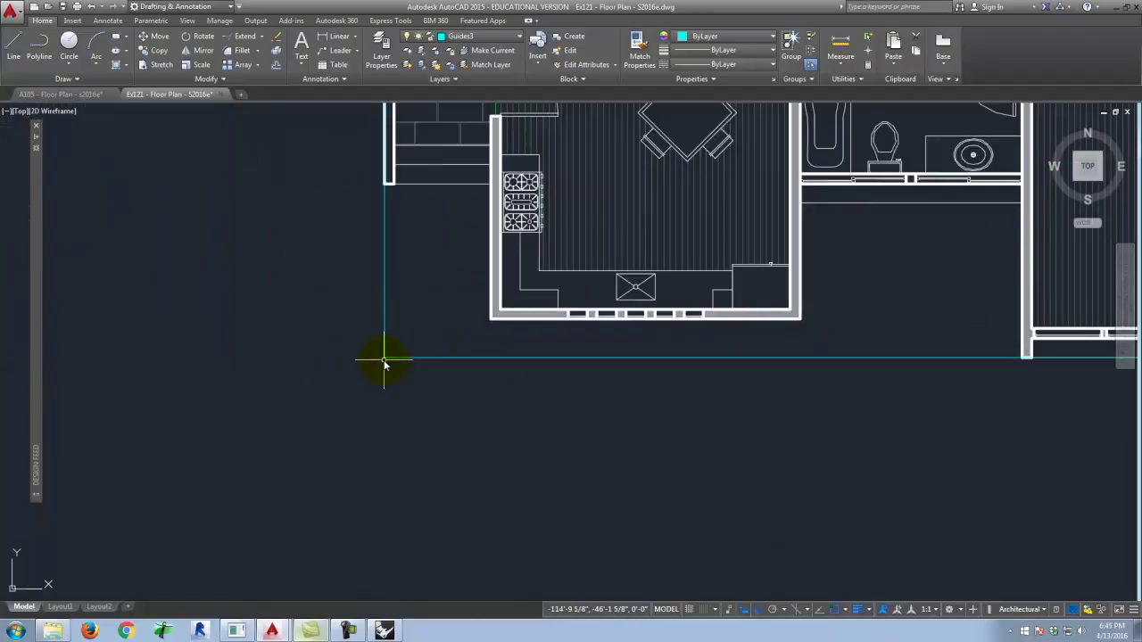
pyautogui.scroll(-6, 384, 363)
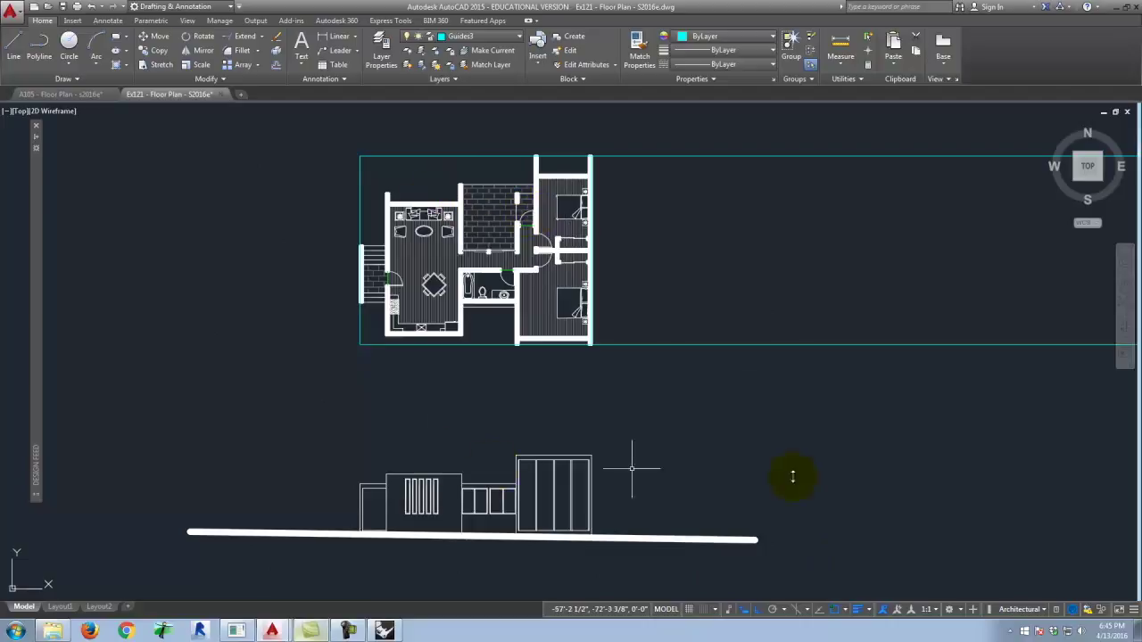
pyautogui.scroll(5, 594, 346)
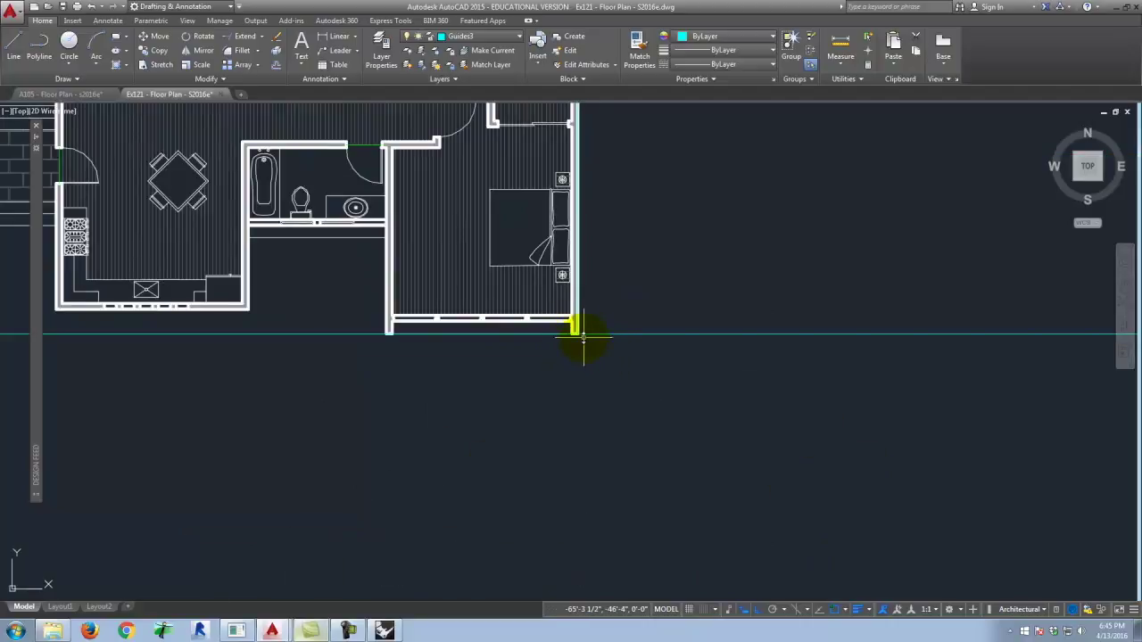
pyautogui.write('ray')
pyautogui.press('Return')
pyautogui.click(578, 335)
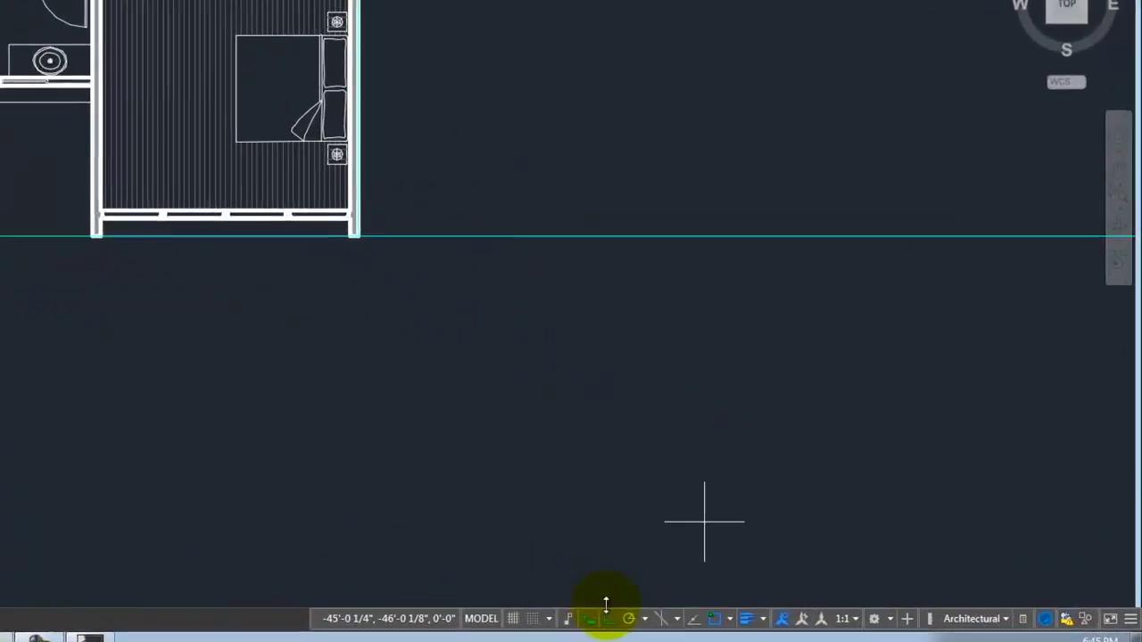
pyautogui.click(756, 609)
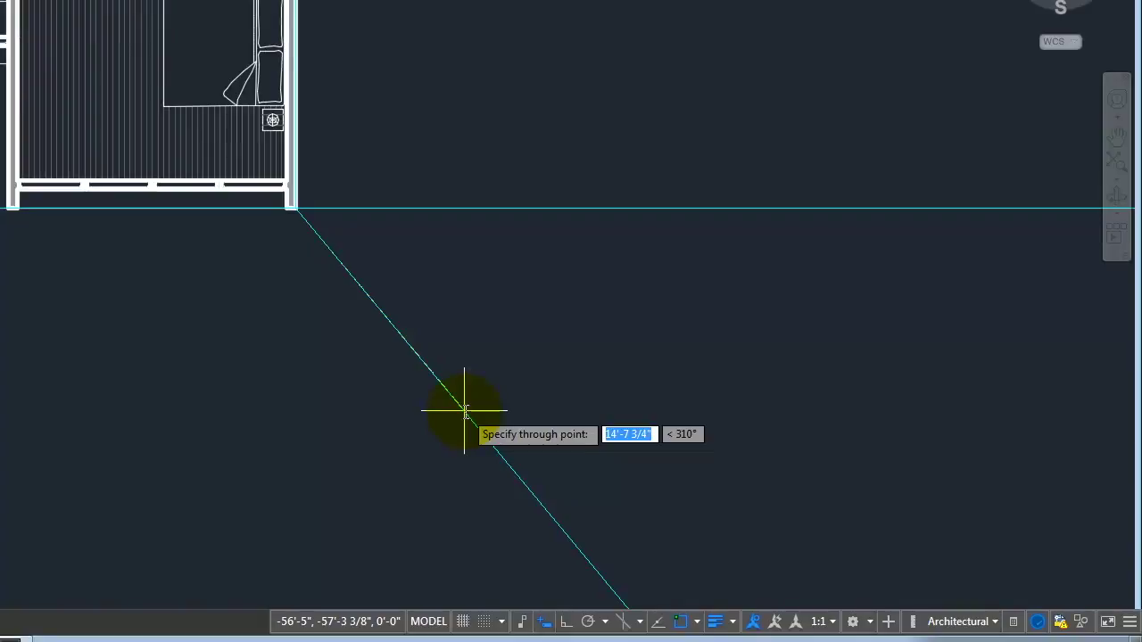
pyautogui.press('Tab')
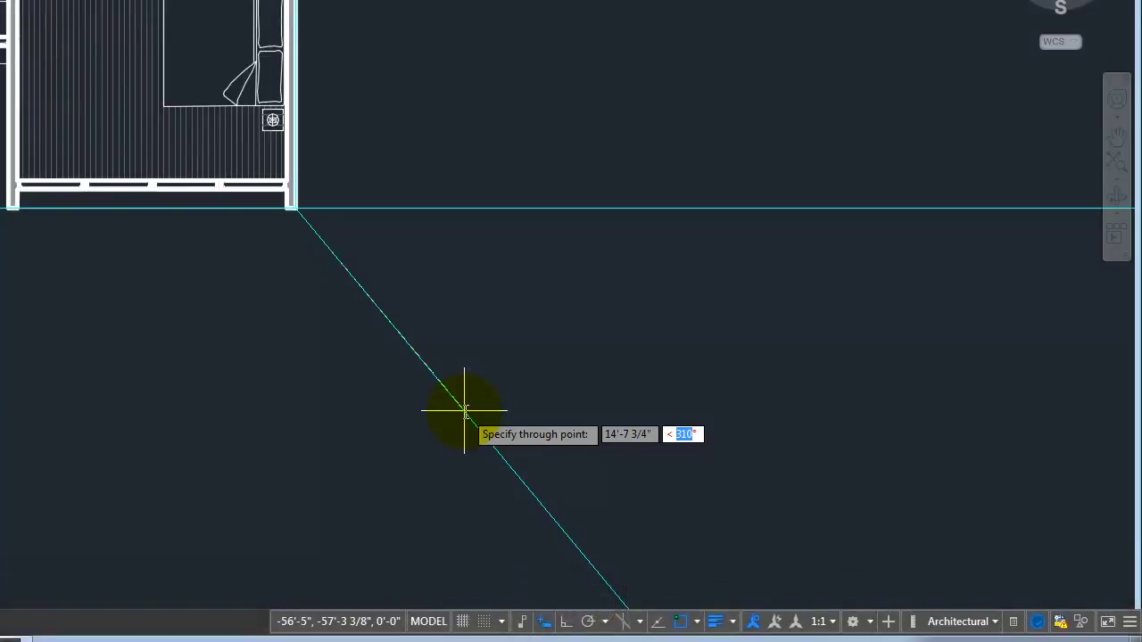
pyautogui.write('315')
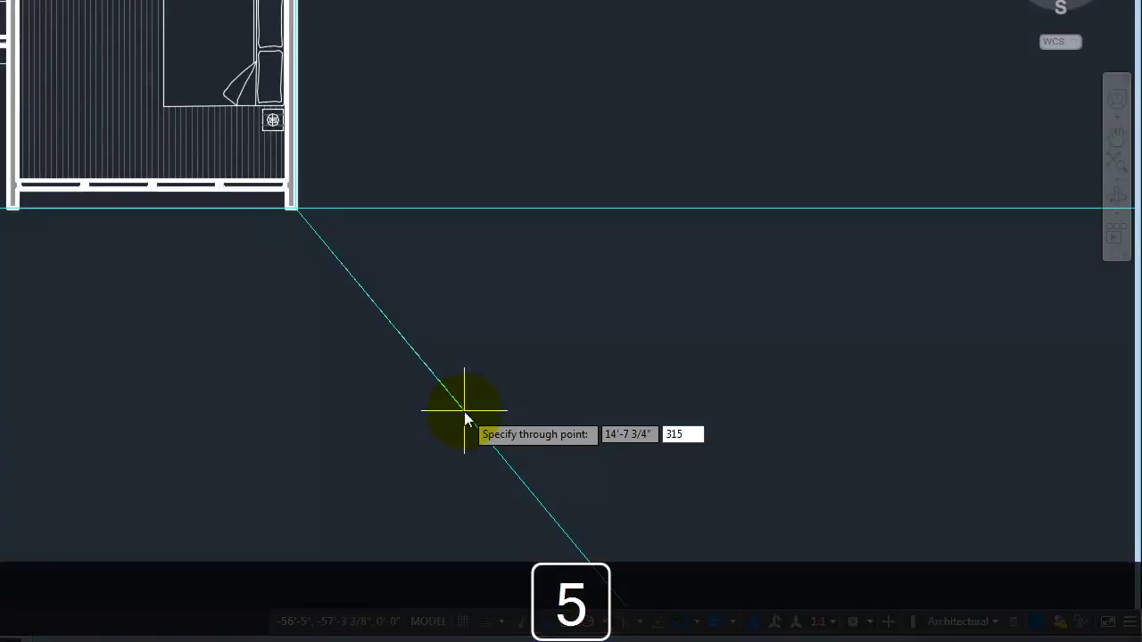
pyautogui.press('Tab')
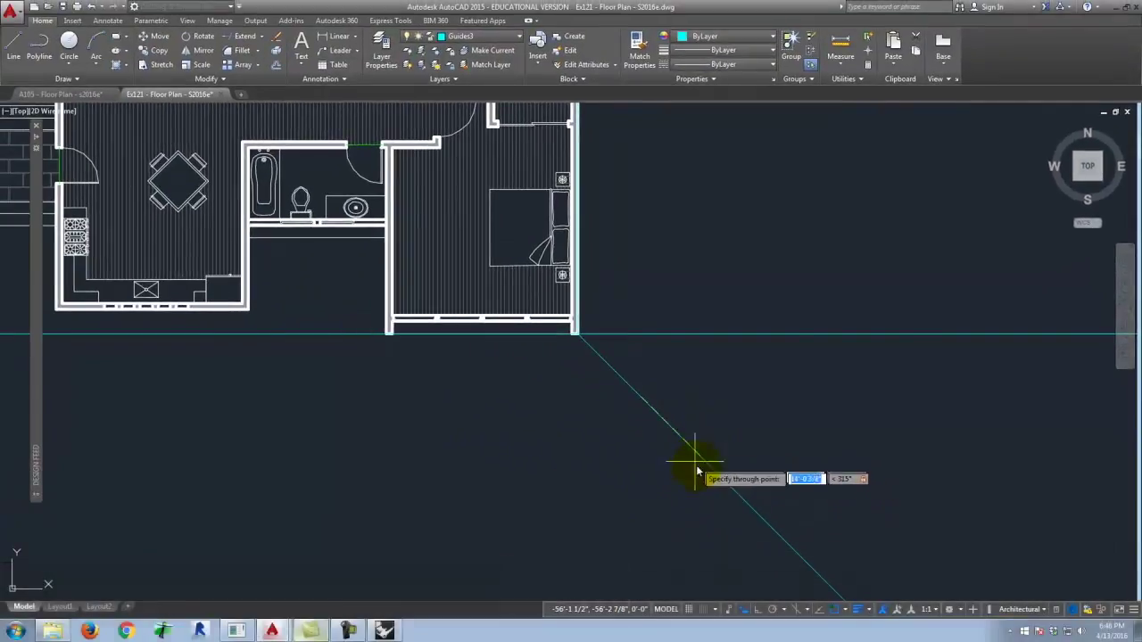
pyautogui.press('Return')
# With Ortho on, project the south elevation's upper-right roof corner horizontally with a ray, and add a vertical ray upward where it meets the diagonal
pyautogui.scroll(-4, 647, 344)
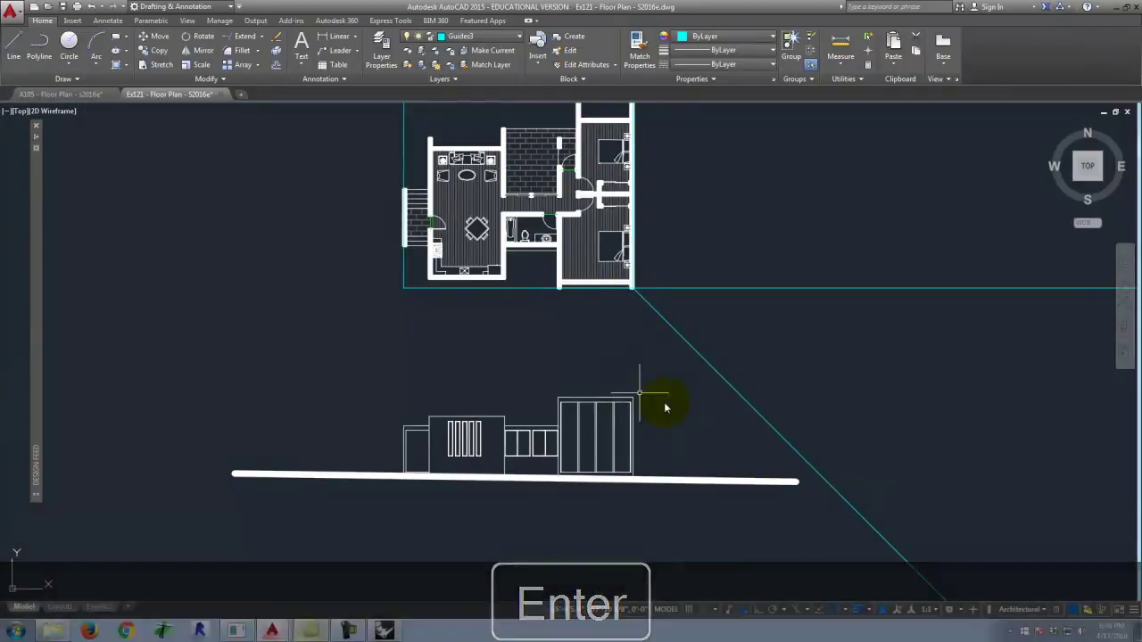
pyautogui.scroll(4, 651, 401)
pyautogui.click(610, 403)
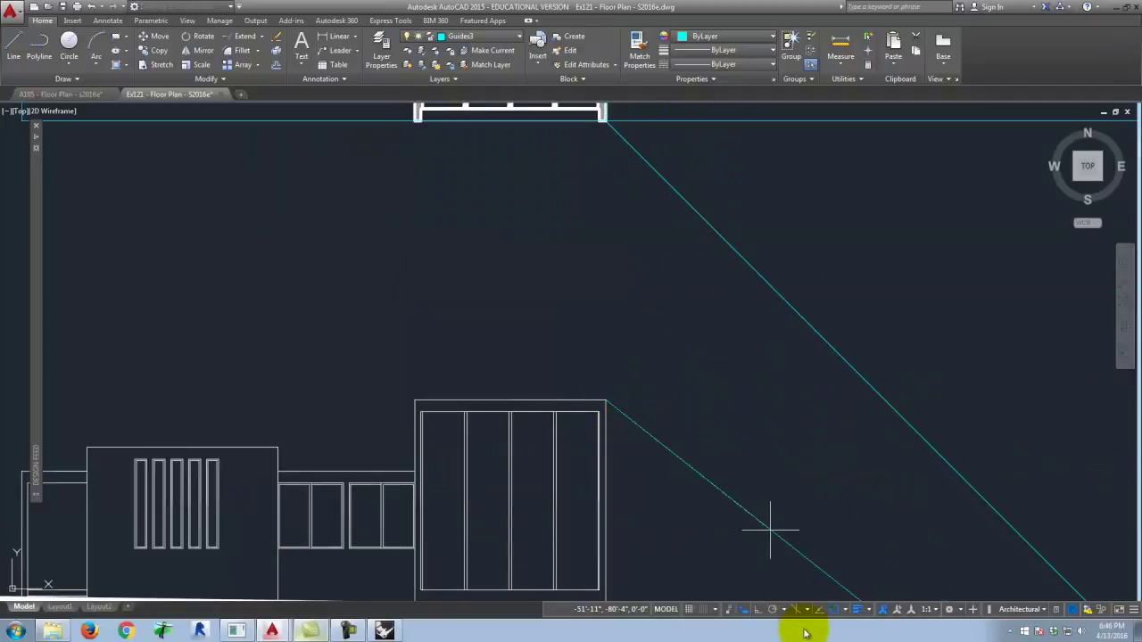
pyautogui.click(756, 610)
pyautogui.click(704, 438)
pyautogui.press('Return')
pyautogui.click(887, 401)
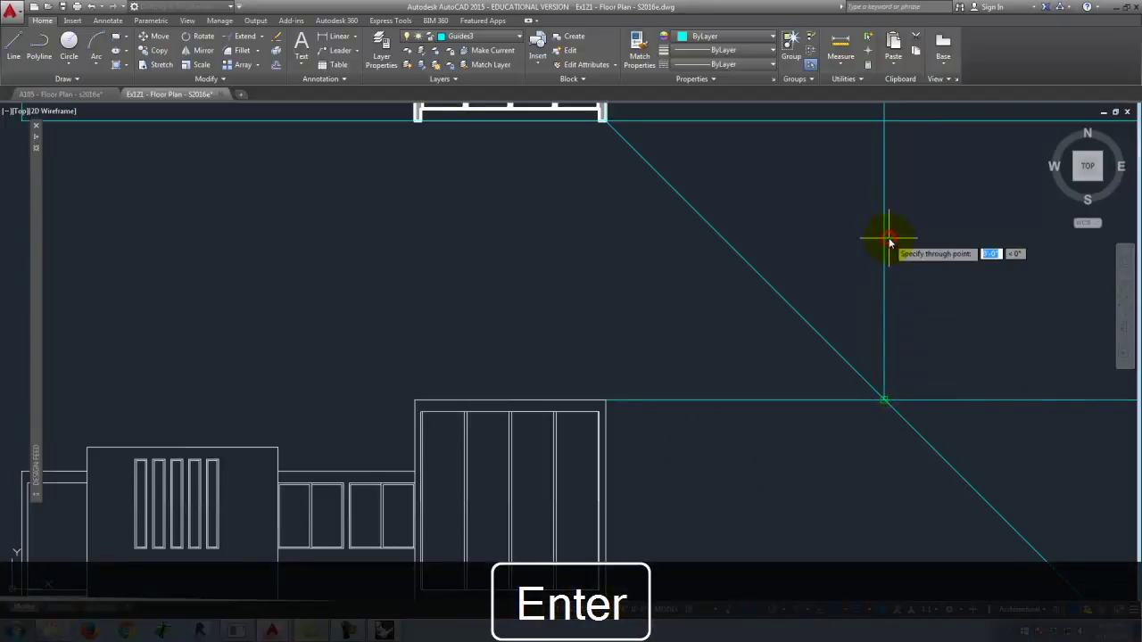
pyautogui.click(885, 237)
# Project the base of the south elevation's tall window to the diagonal with a horizontal ray, and continue upward from the intersection with a vertical ray
pyautogui.scroll(-3, 754, 257)
pyautogui.scroll(5, 703, 407)
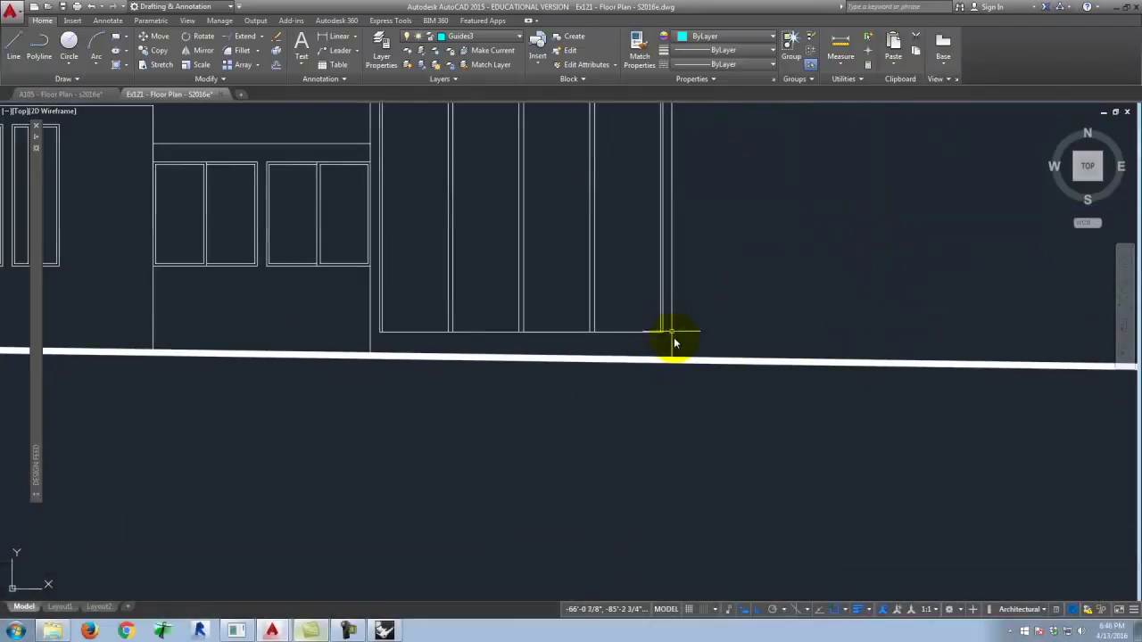
pyautogui.write('l')
pyautogui.press('Return')
pyautogui.scroll(-5, 711, 334)
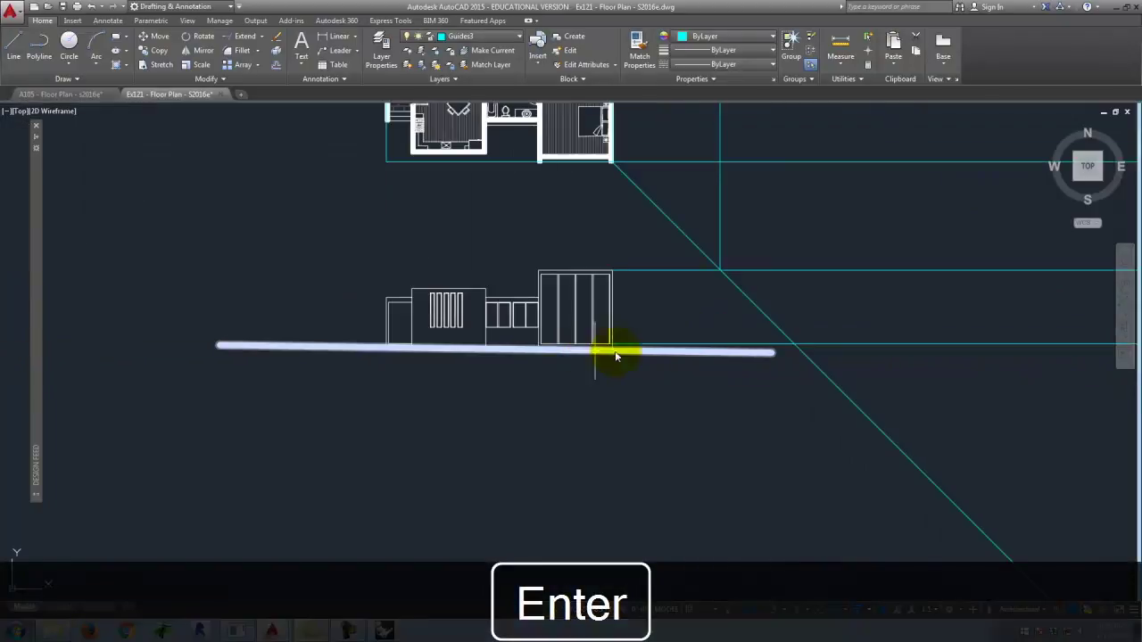
pyautogui.click(794, 344)
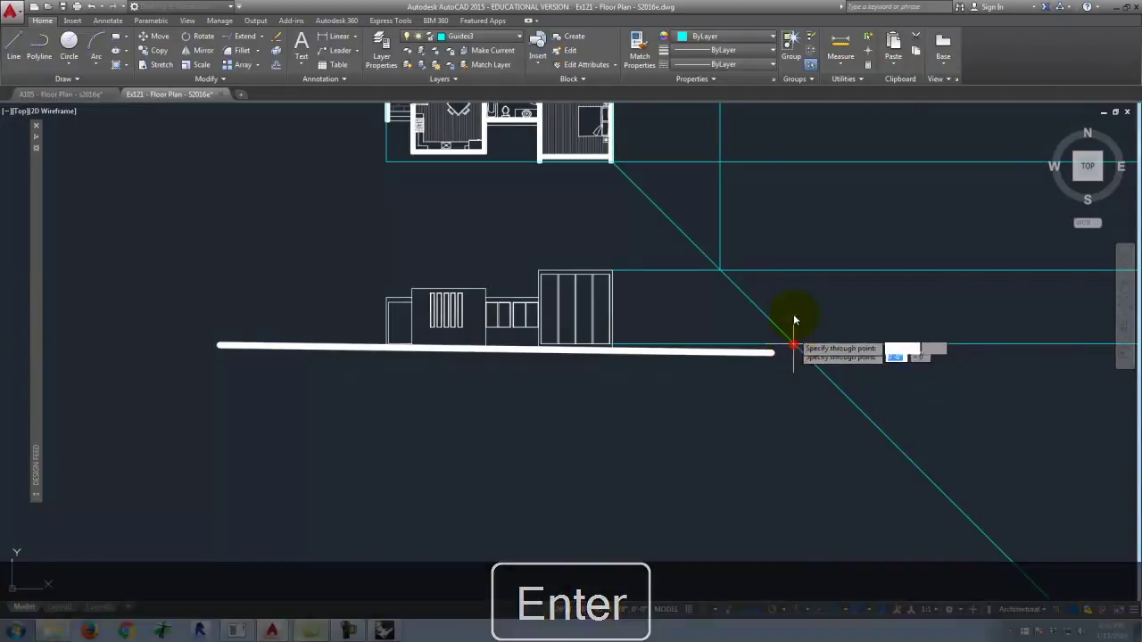
pyautogui.click(793, 301)
pyautogui.press('Return')
# Make East Elevation the current layer and trace the elevation's north, west and south edges with lines through the guide intersections
pyautogui.scroll(-5, 737, 360)
pyautogui.scroll(5, 739, 262)
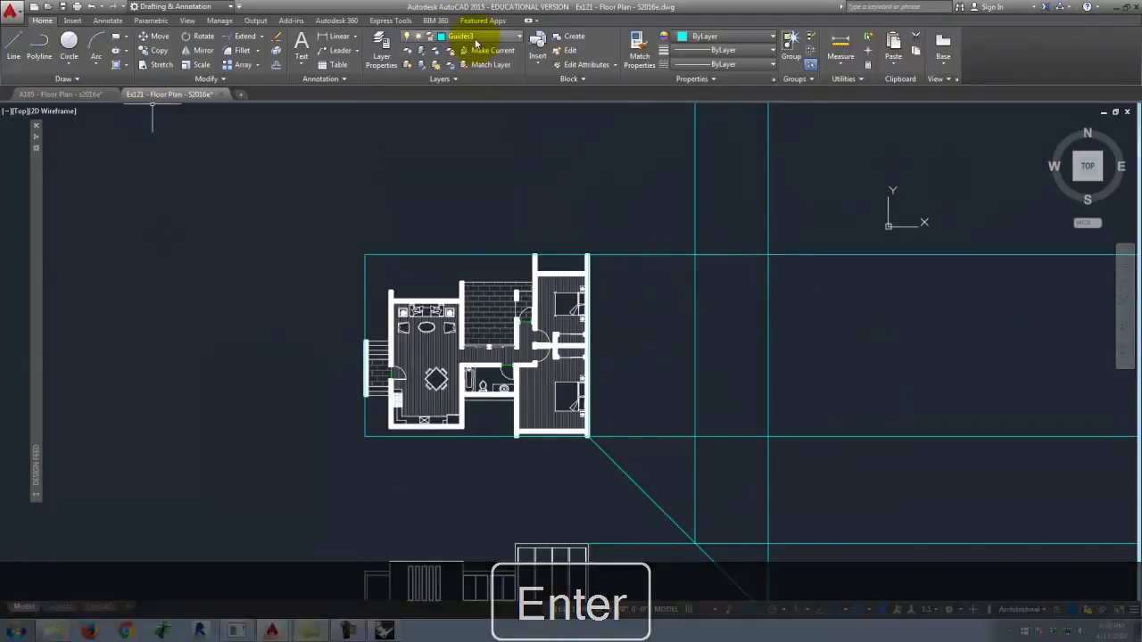
pyautogui.click(468, 93)
pyautogui.click(21, 44)
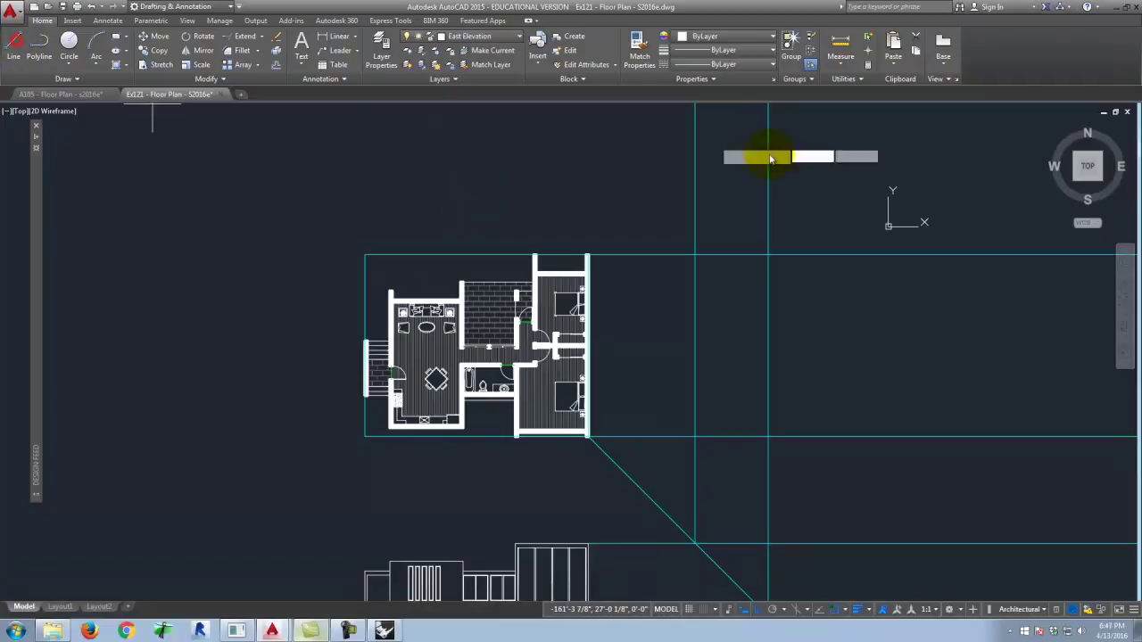
pyautogui.click(696, 256)
pyautogui.click(696, 437)
pyautogui.click(767, 437)
pyautogui.press('Return')
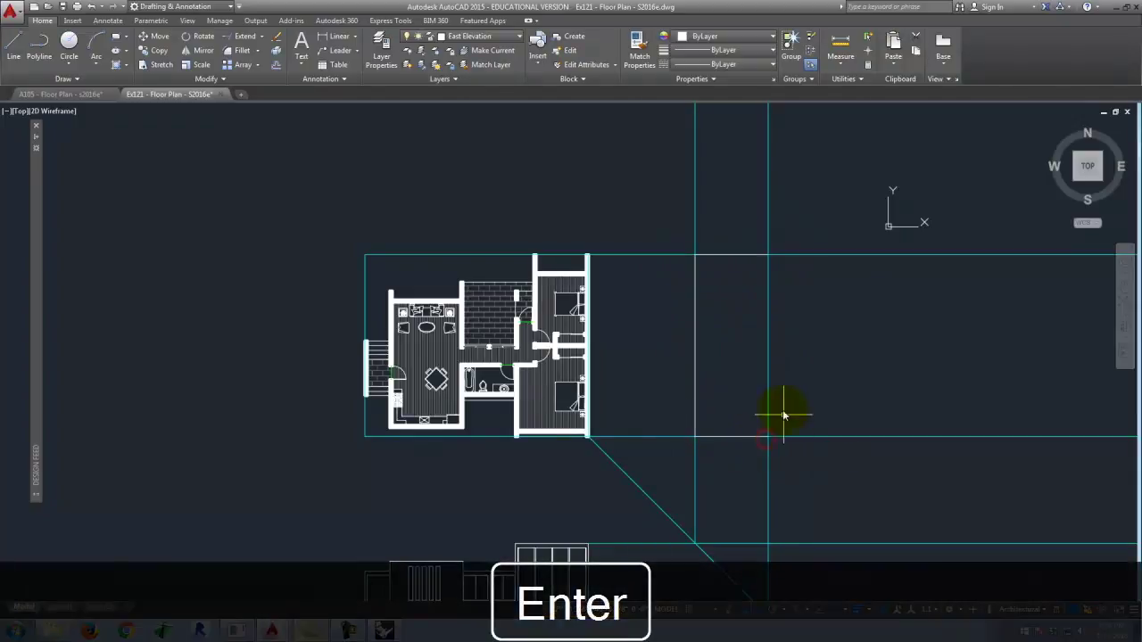
# Project the foot of the south elevation's east wall to the diagonal with a horizontal ray, and add a vertical ray upward from the intersection
pyautogui.scroll(-2, 539, 339)
pyautogui.scroll(4, 590, 455)
pyautogui.scroll(-4, 546, 518)
pyautogui.scroll(6, 530, 526)
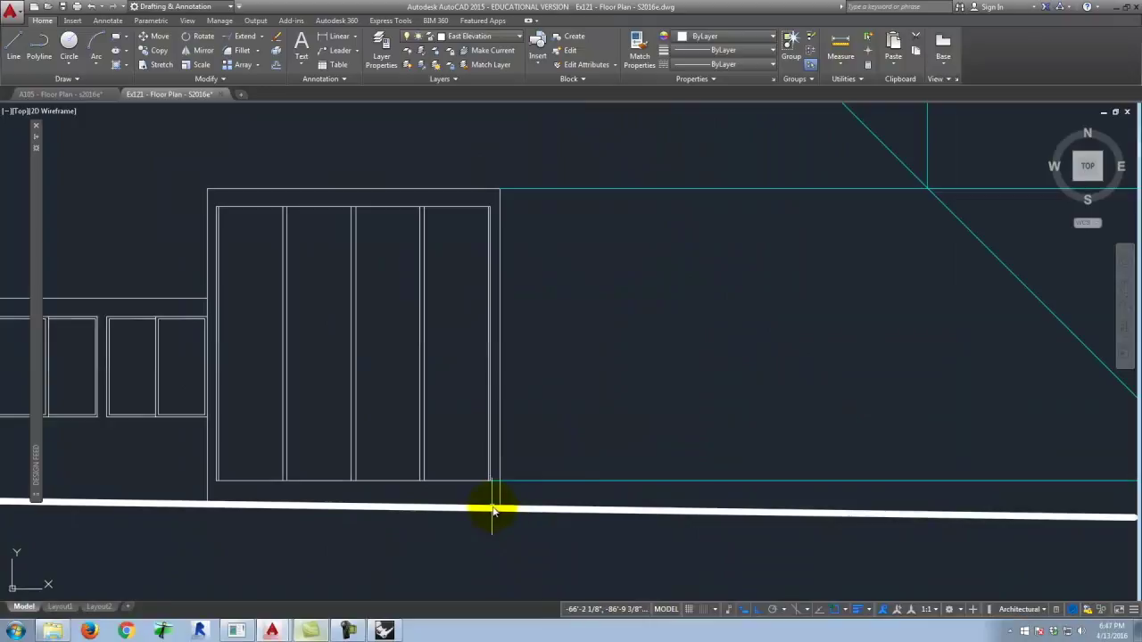
pyautogui.click(504, 515)
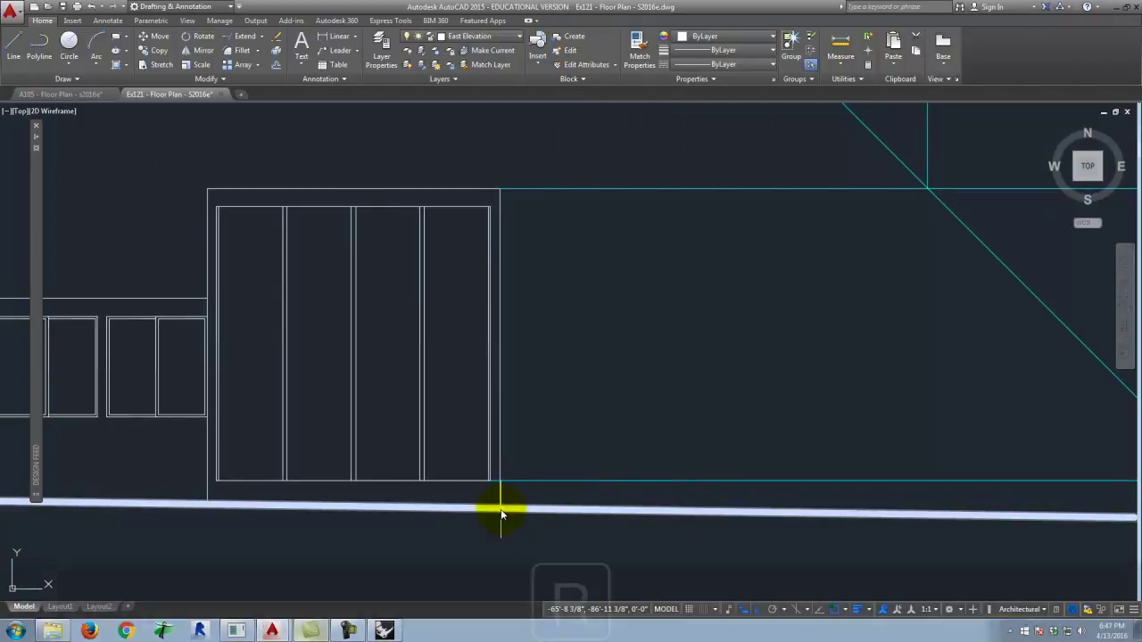
pyautogui.write('r')
pyautogui.press('Return')
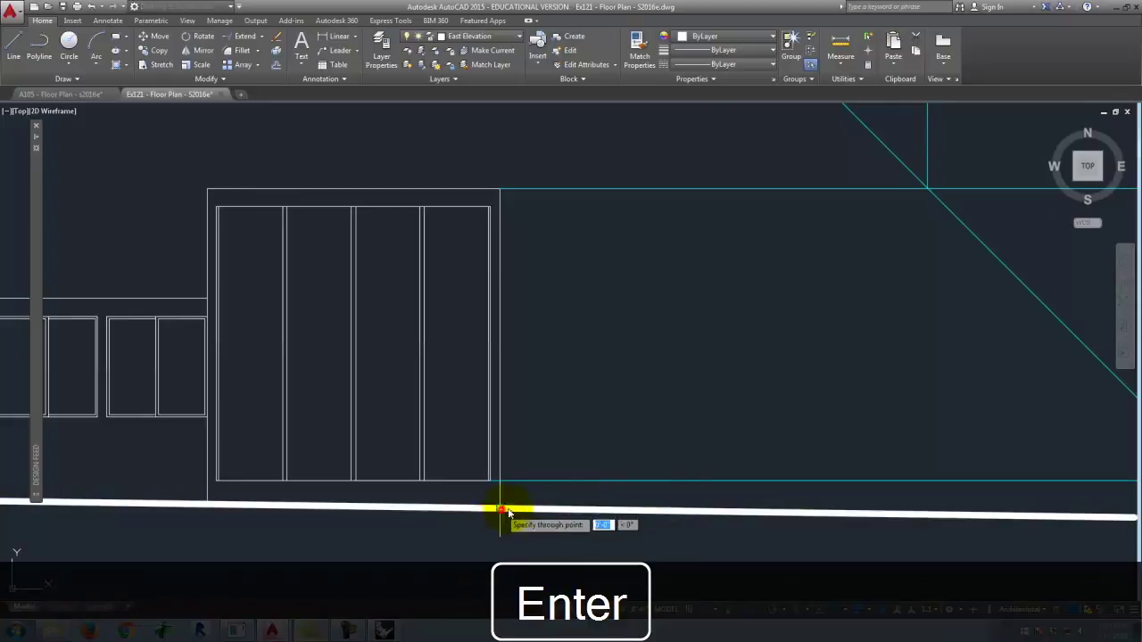
pyautogui.click(502, 513)
pyautogui.scroll(-3, 584, 480)
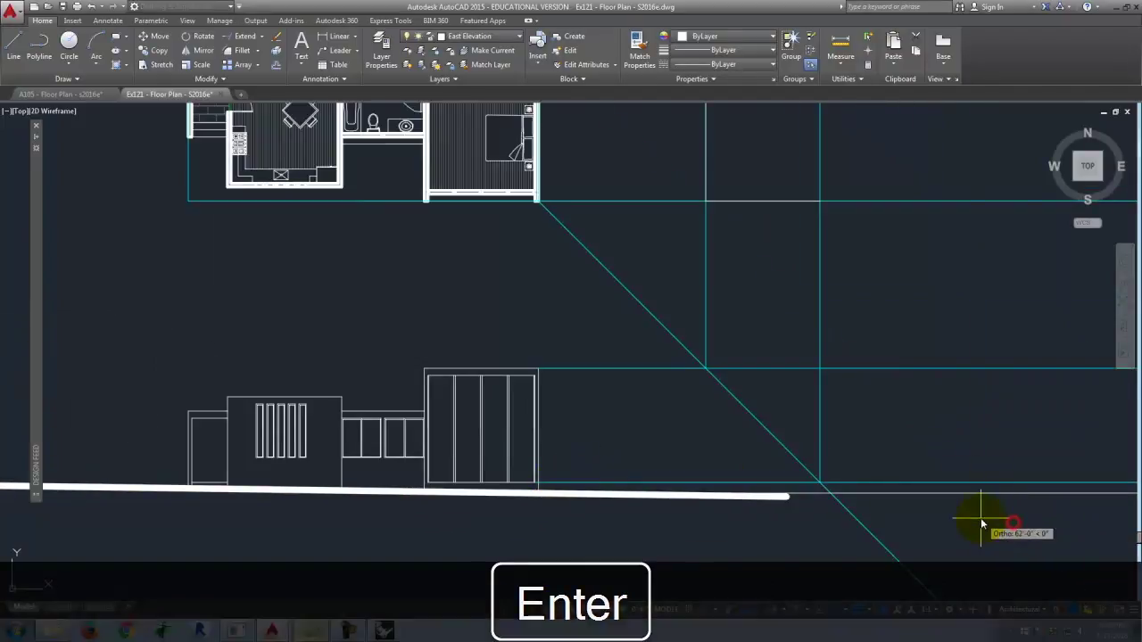
pyautogui.click(830, 500)
pyautogui.click(841, 324)
pyautogui.press('Return')
# Stretch the east end of the elevation outline's south edge to the new vertical ray
pyautogui.scroll(3, 776, 209)
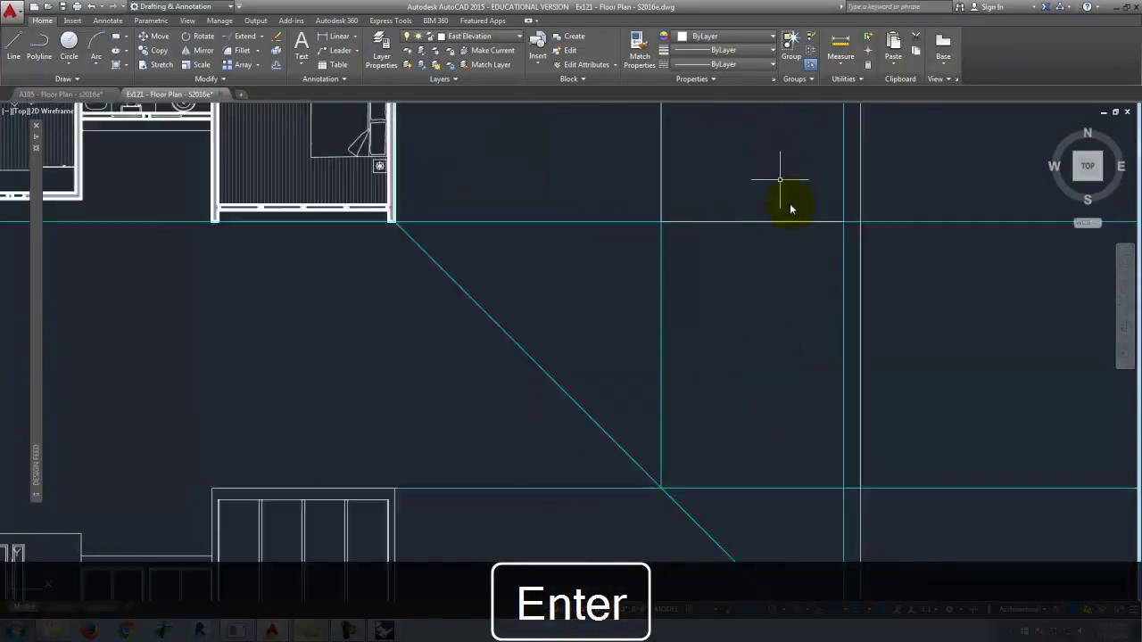
pyautogui.click(823, 233)
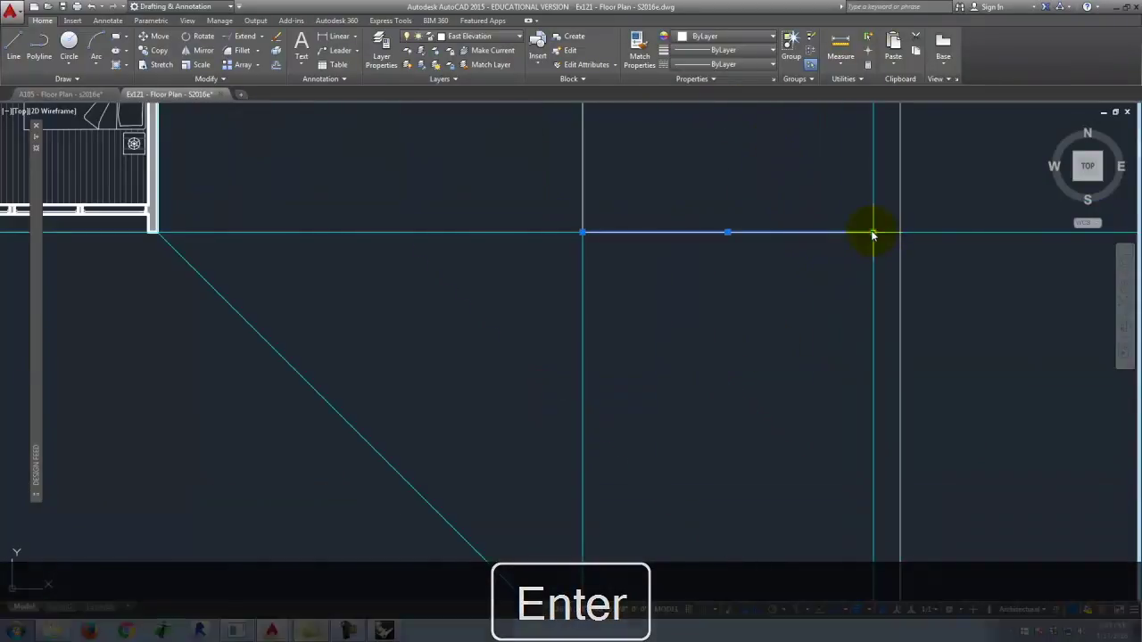
pyautogui.click(897, 234)
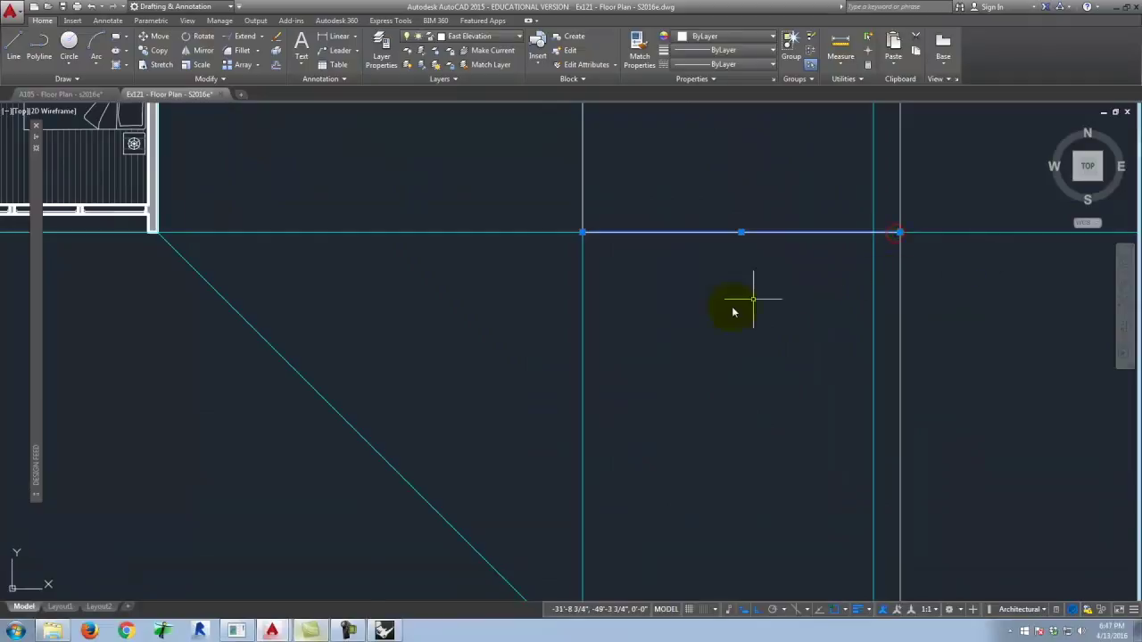
pyautogui.press('Escape')
pyautogui.scroll(-5, 678, 357)
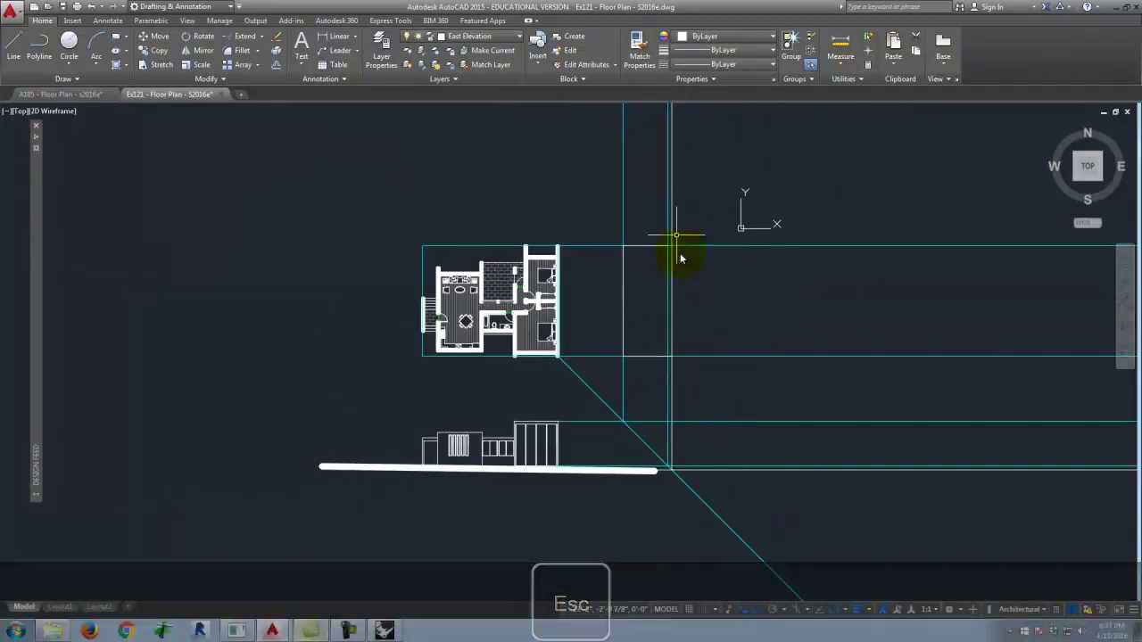
# Move the newly drawn horizontal and vertical ground-level rays to the Guides3 layer
pyautogui.scroll(4, 676, 461)
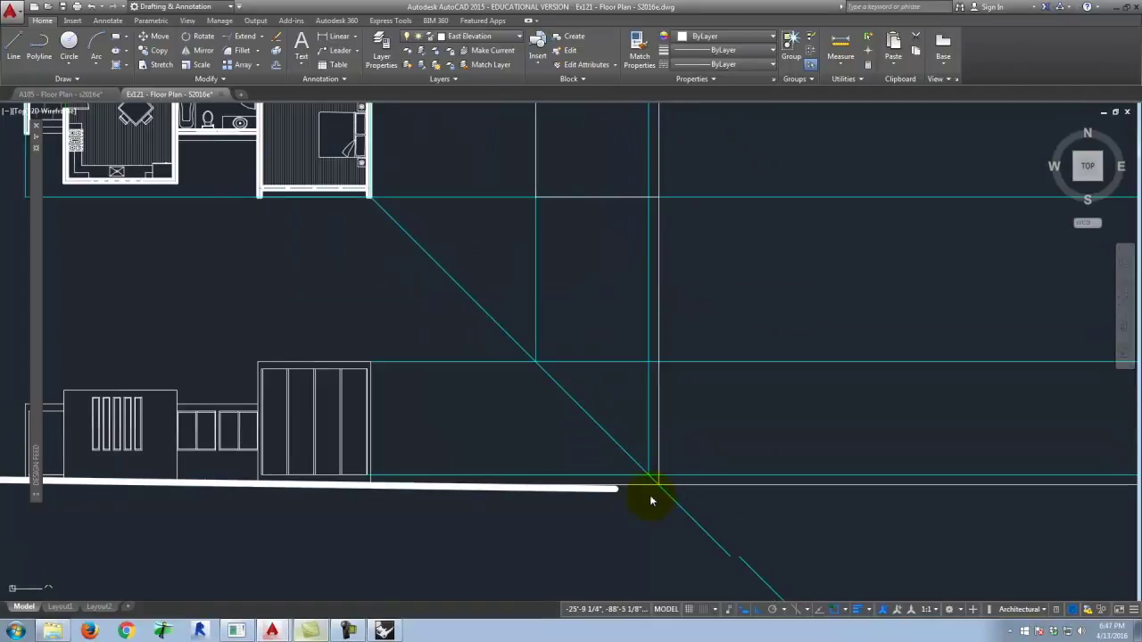
pyautogui.scroll(5, 676, 464)
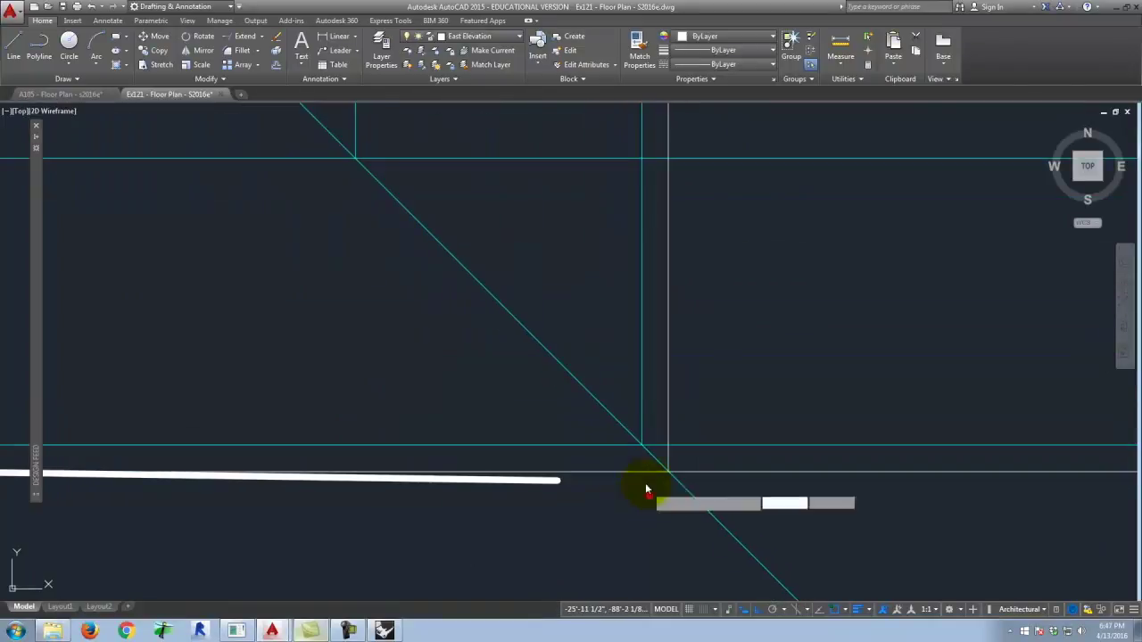
pyautogui.click(669, 435)
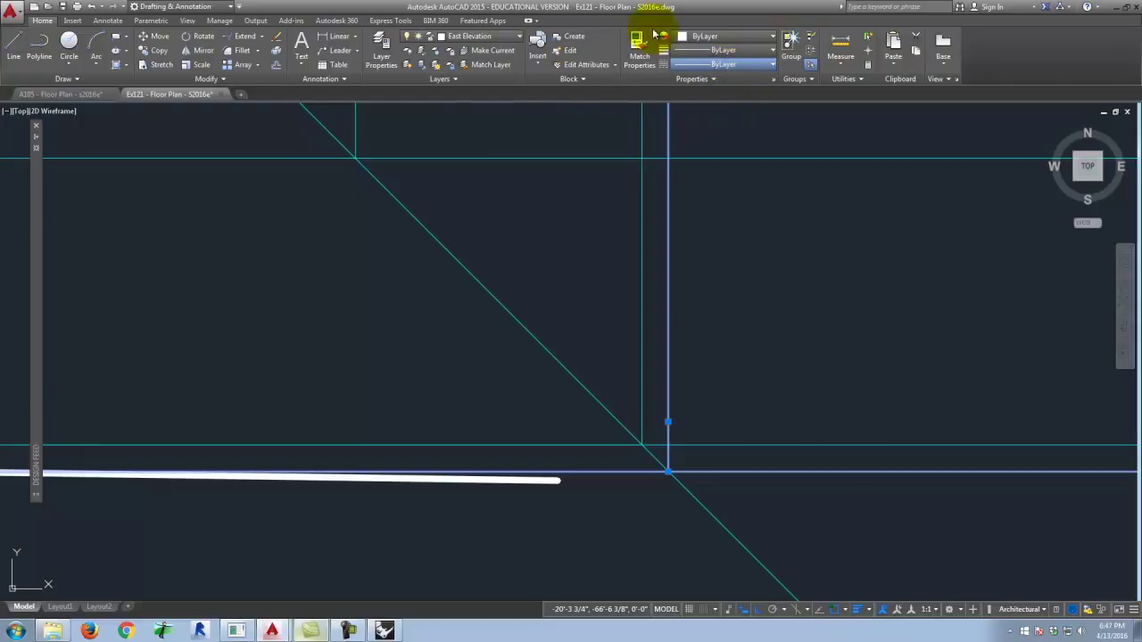
pyautogui.click(697, 4)
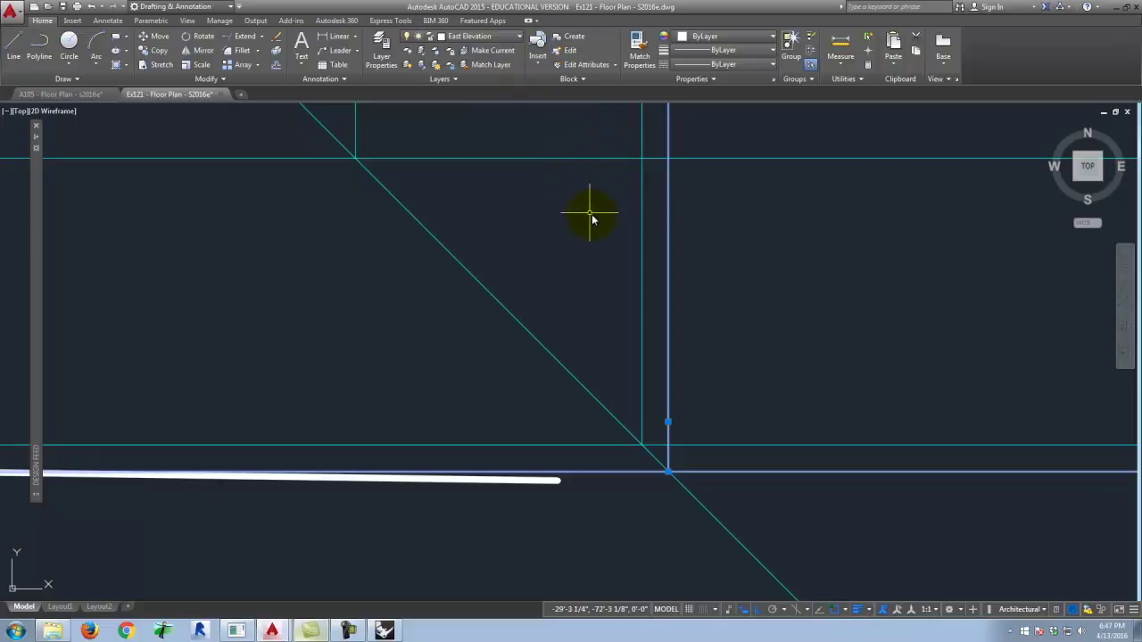
pyautogui.click(471, 186)
pyautogui.press('Escape')
# Thaw the Guides, Guides2 and Topography layers so all drawing geometry is included
pyautogui.scroll(-3, 786, 285)
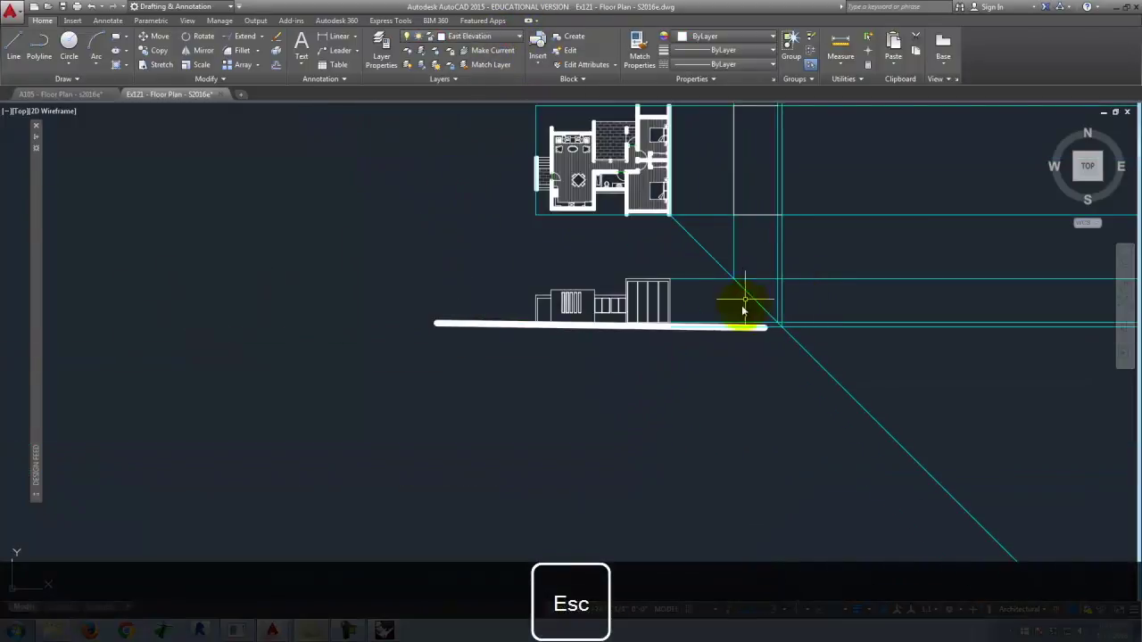
pyautogui.scroll(-4, 743, 308)
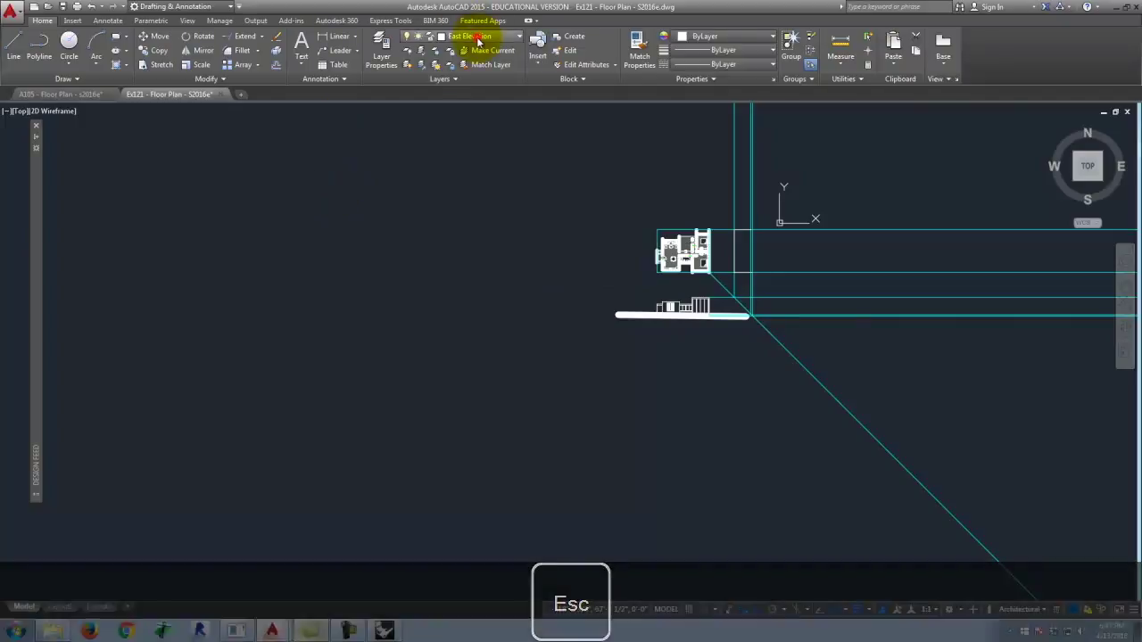
pyautogui.click(419, 164)
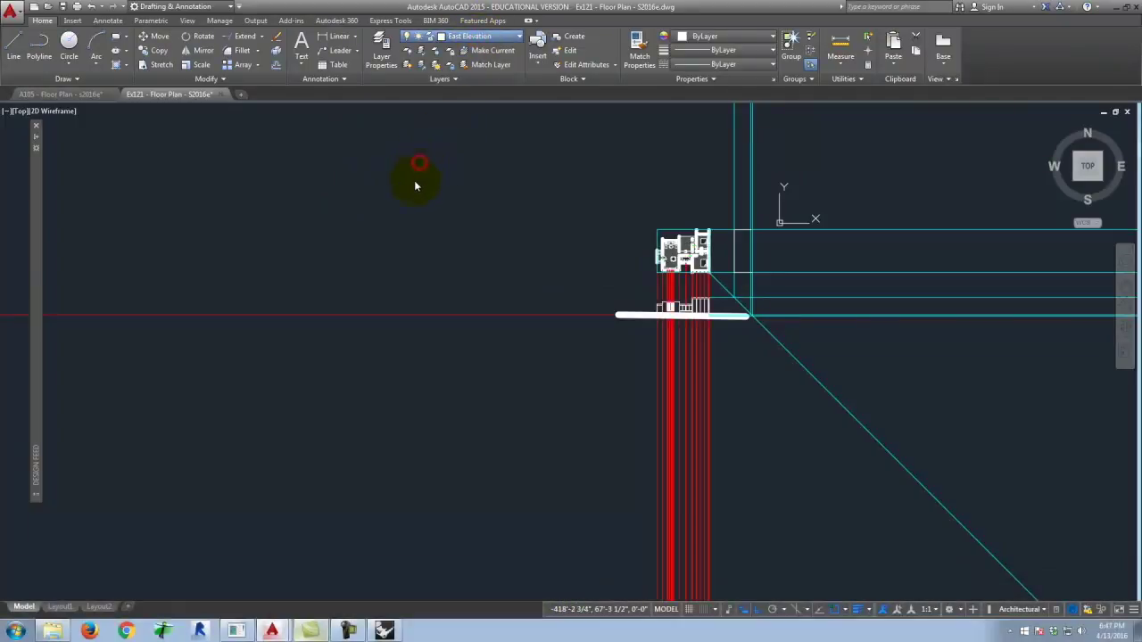
pyautogui.click(420, 275)
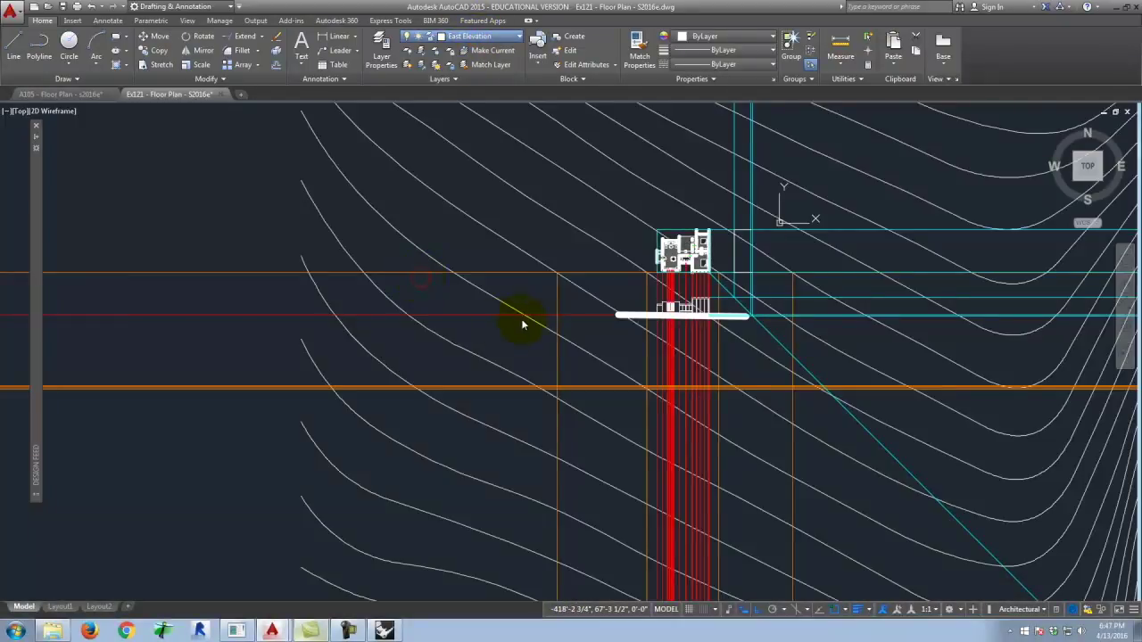
pyautogui.scroll(-2, 199, 379)
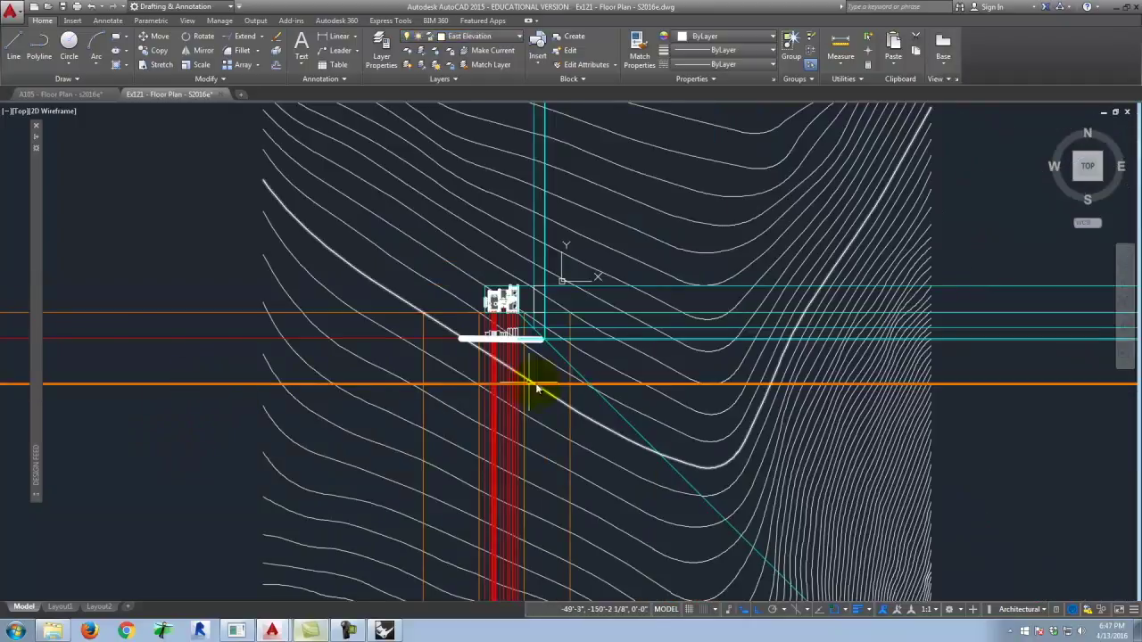
# Select everything in the drawing and rotate it 90° about the southwest corner of the plan's enclosing rectangle
pyautogui.hotkey('ctrl', 'a')
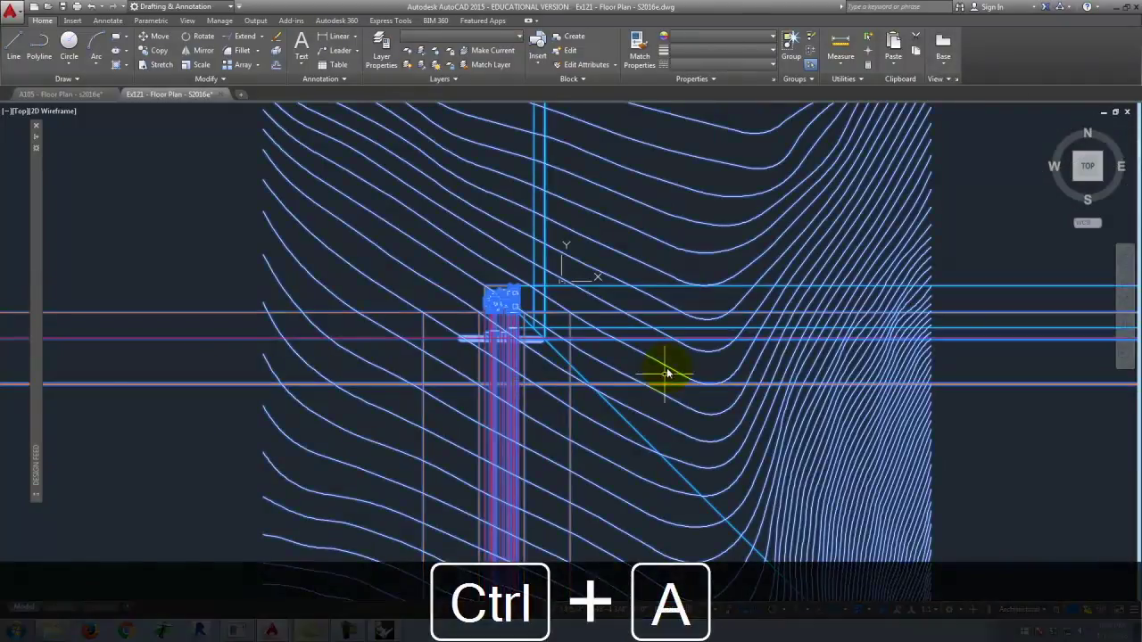
pyautogui.scroll(4, 535, 351)
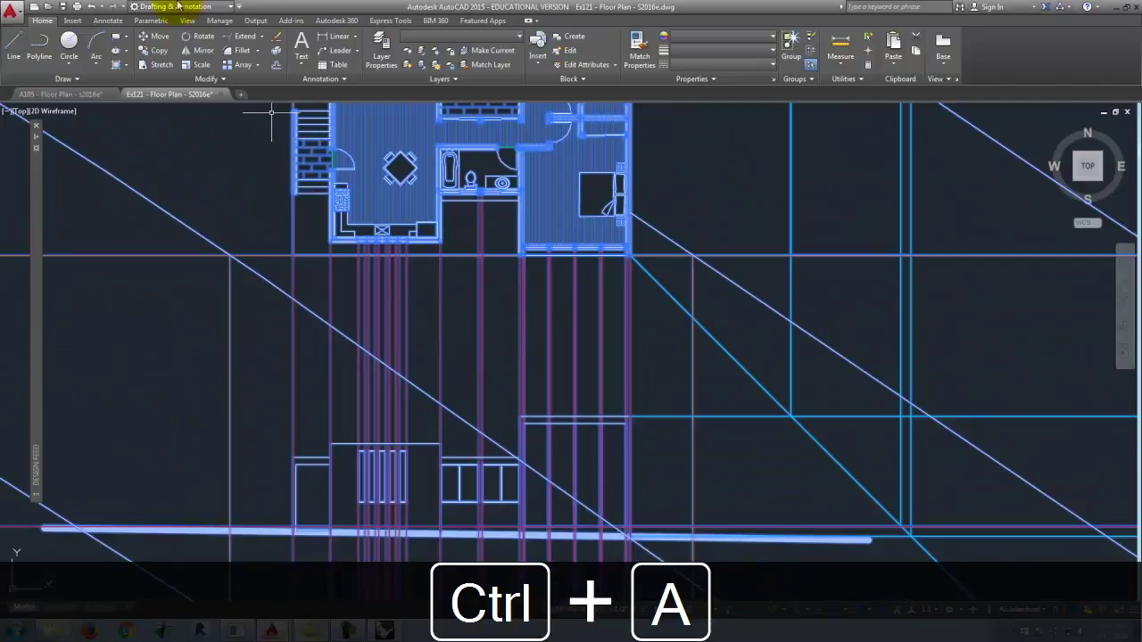
pyautogui.click(192, 38)
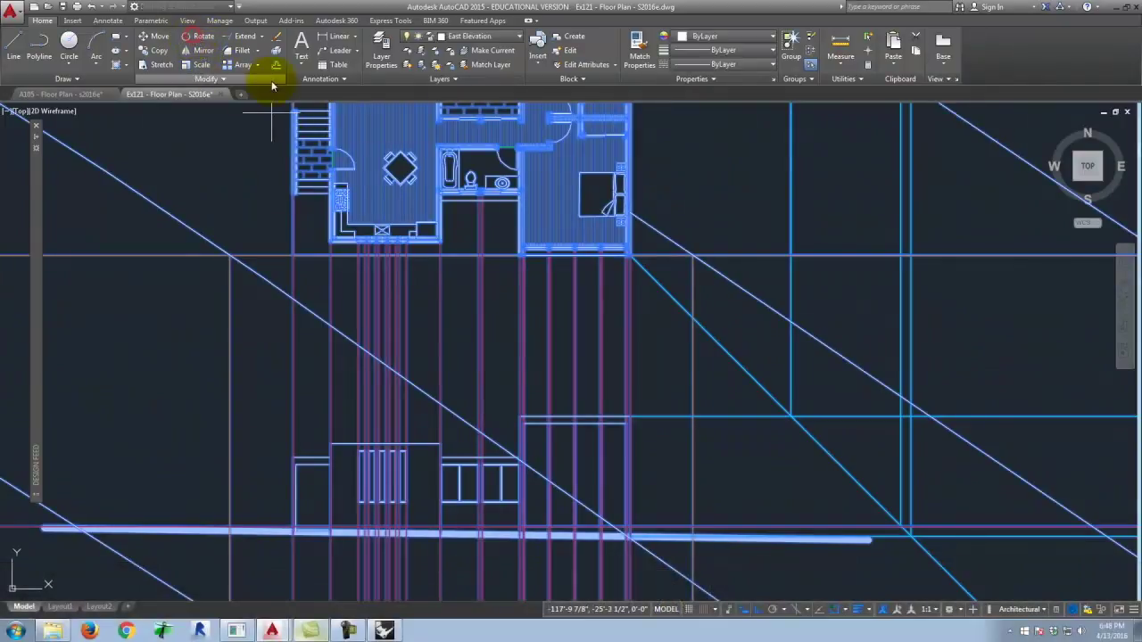
pyautogui.scroll(4, 268, 239)
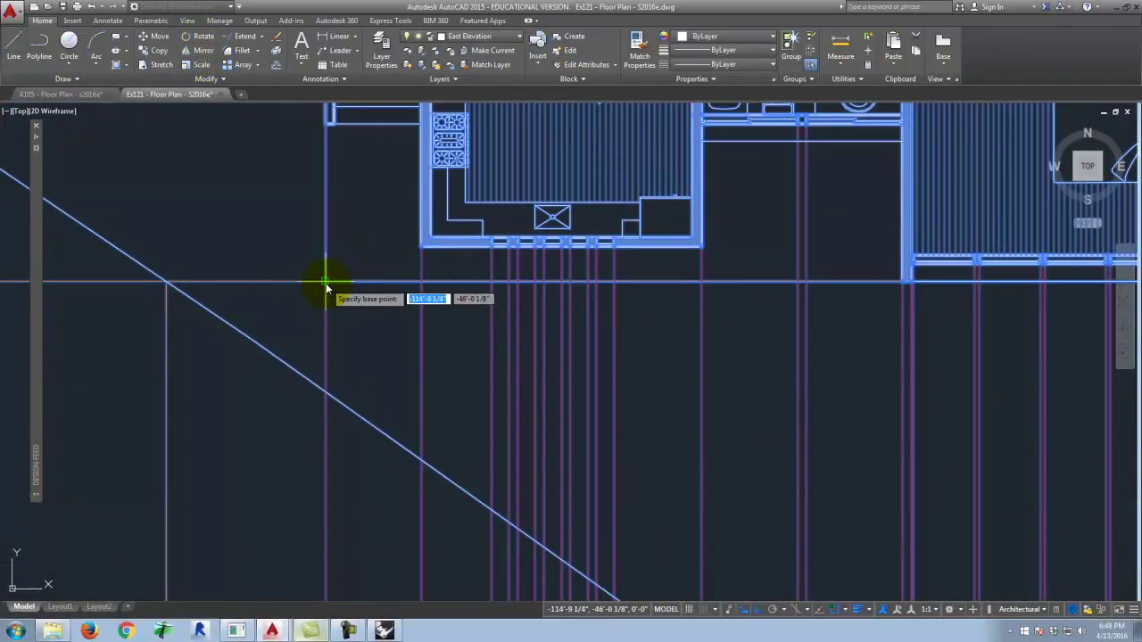
pyautogui.scroll(-5, 326, 282)
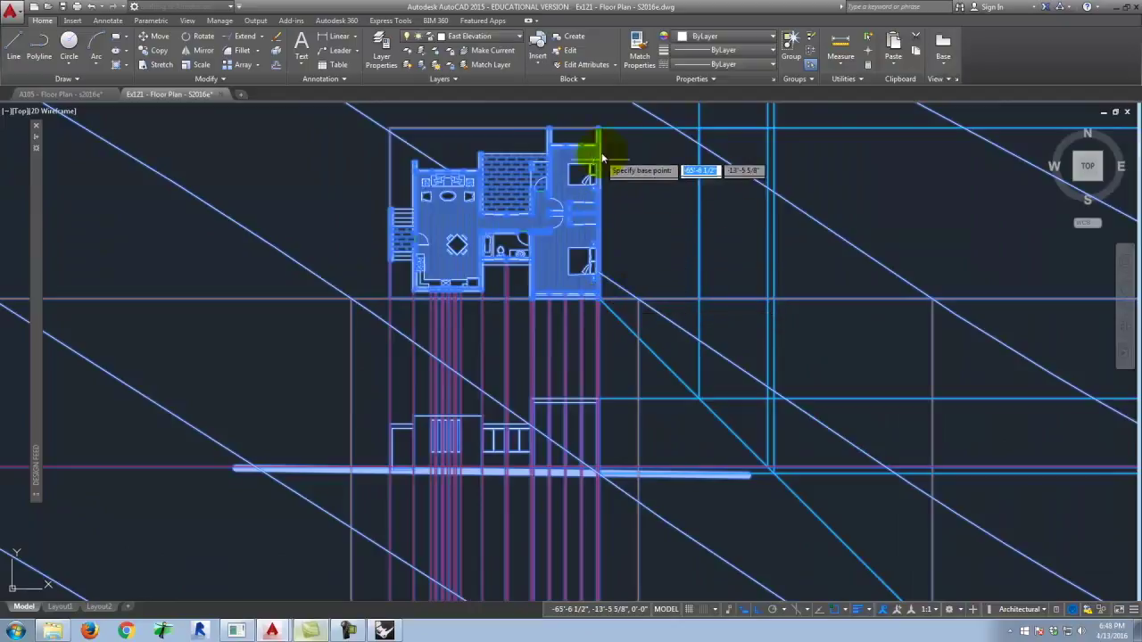
pyautogui.scroll(3, 391, 314)
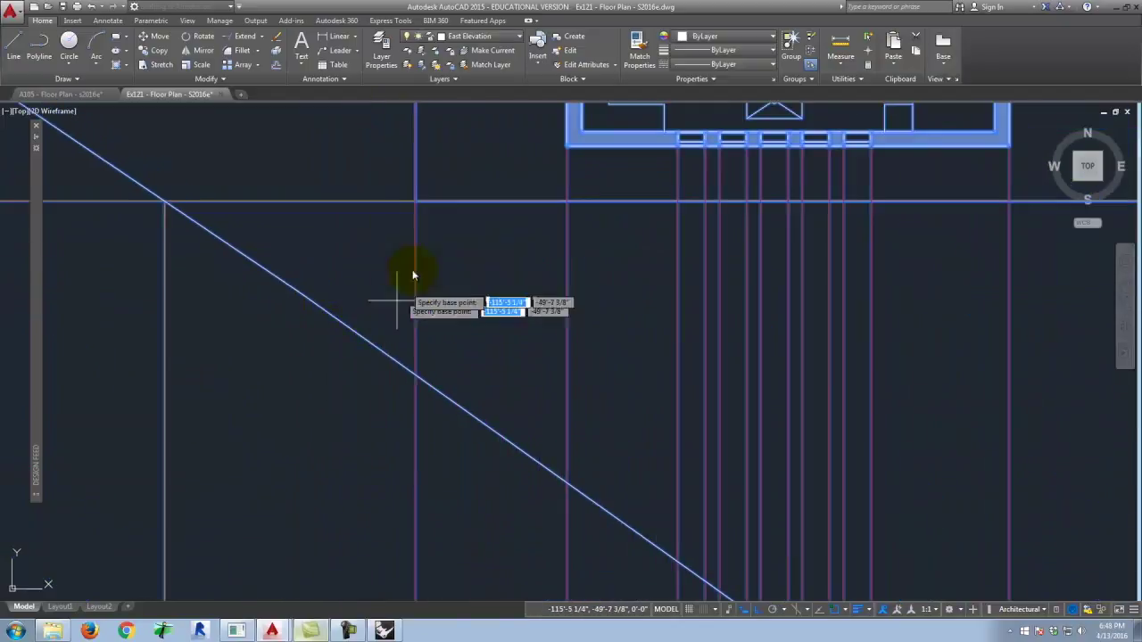
pyautogui.click(416, 205)
pyautogui.write('90')
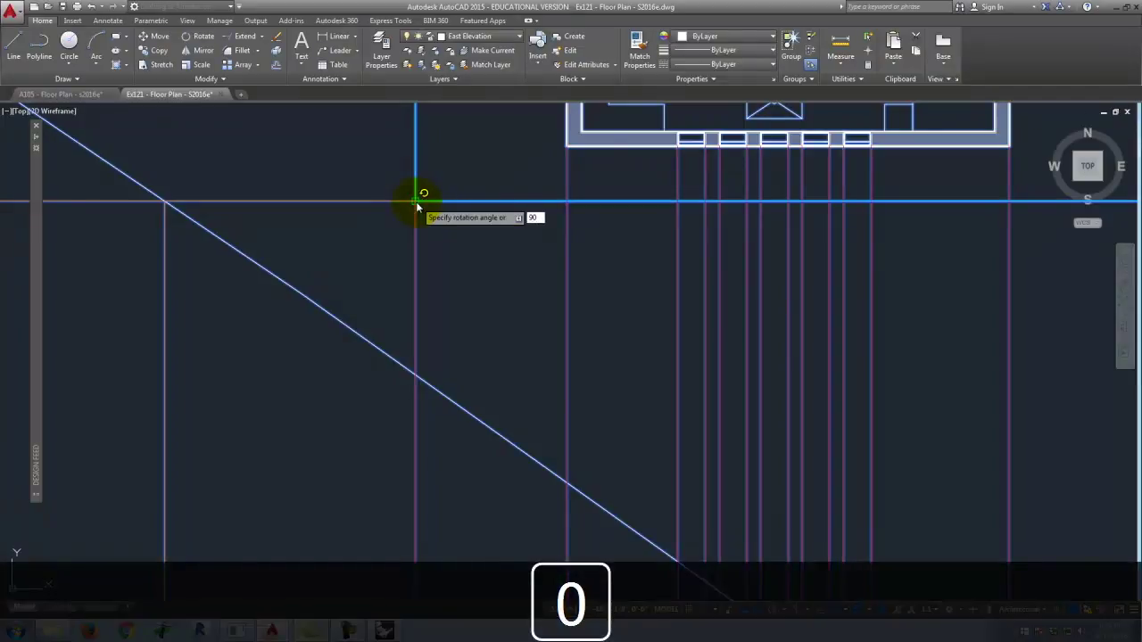
pyautogui.press('Return')
# Freeze the Guides and Guides2 layers
pyautogui.scroll(-6, 536, 255)
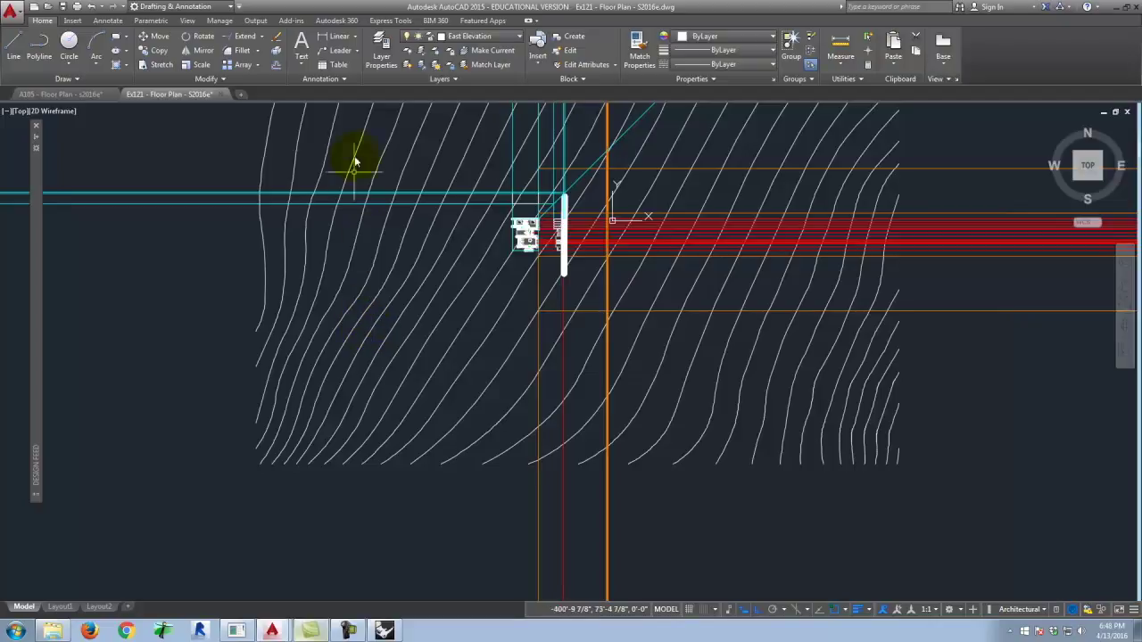
pyautogui.click(422, 162)
pyautogui.click(420, 183)
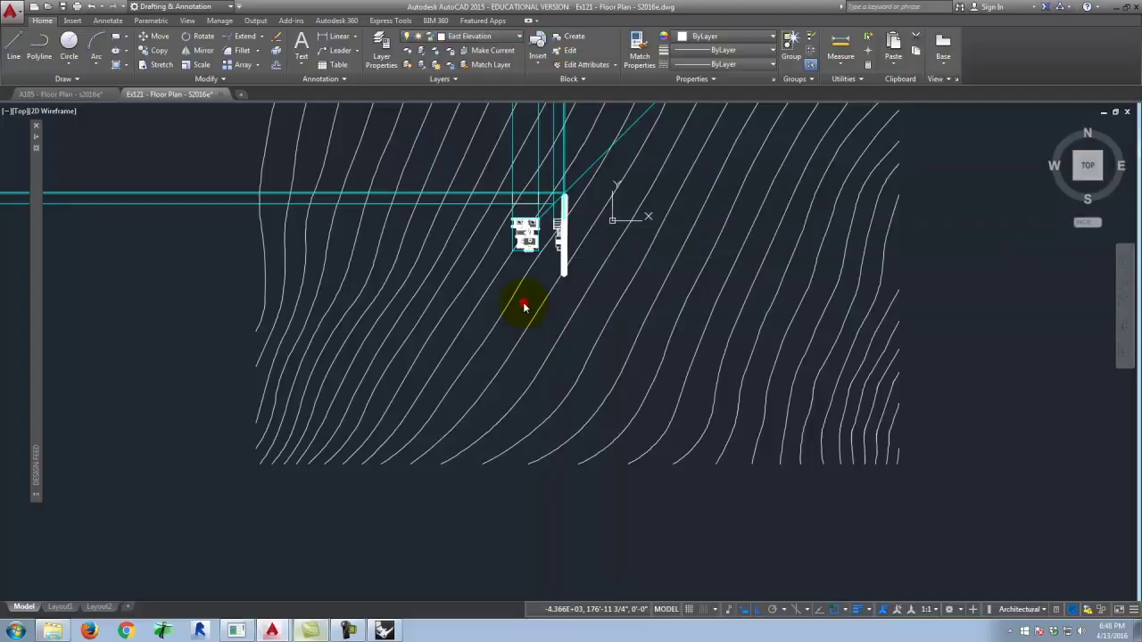
pyautogui.scroll(4, 516, 252)
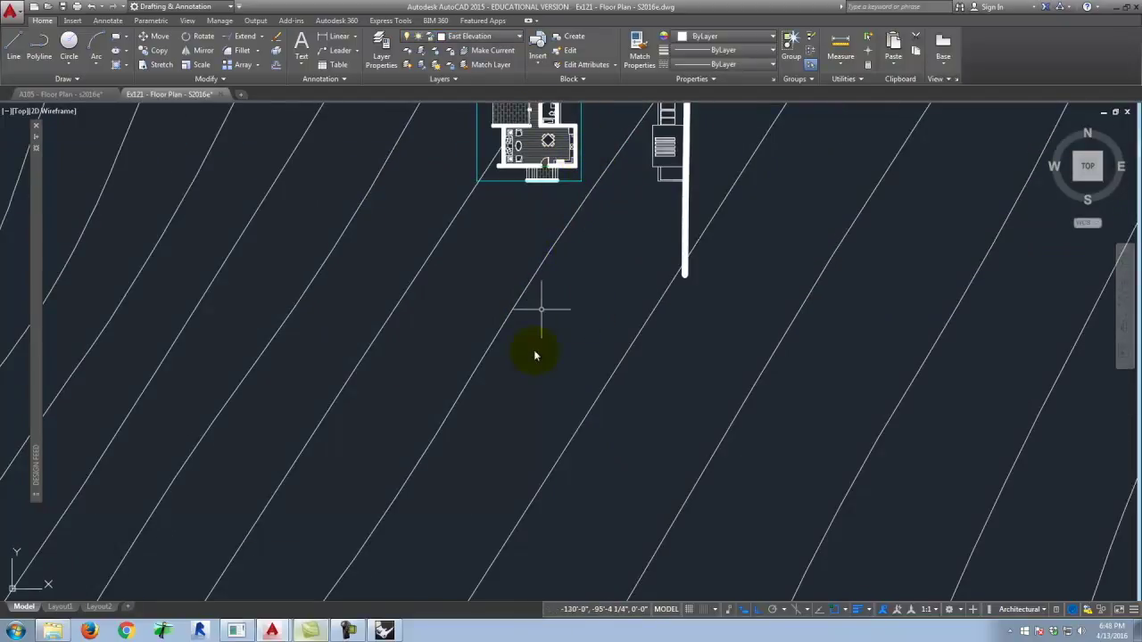
pyautogui.scroll(-2, 585, 468)
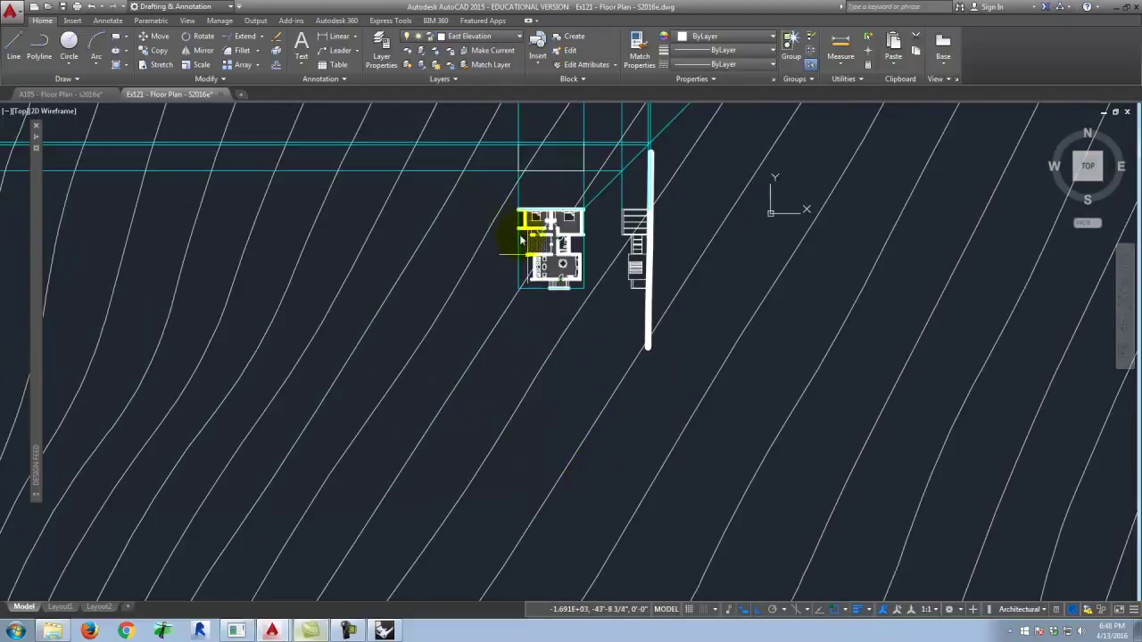
pyautogui.scroll(2, 536, 313)
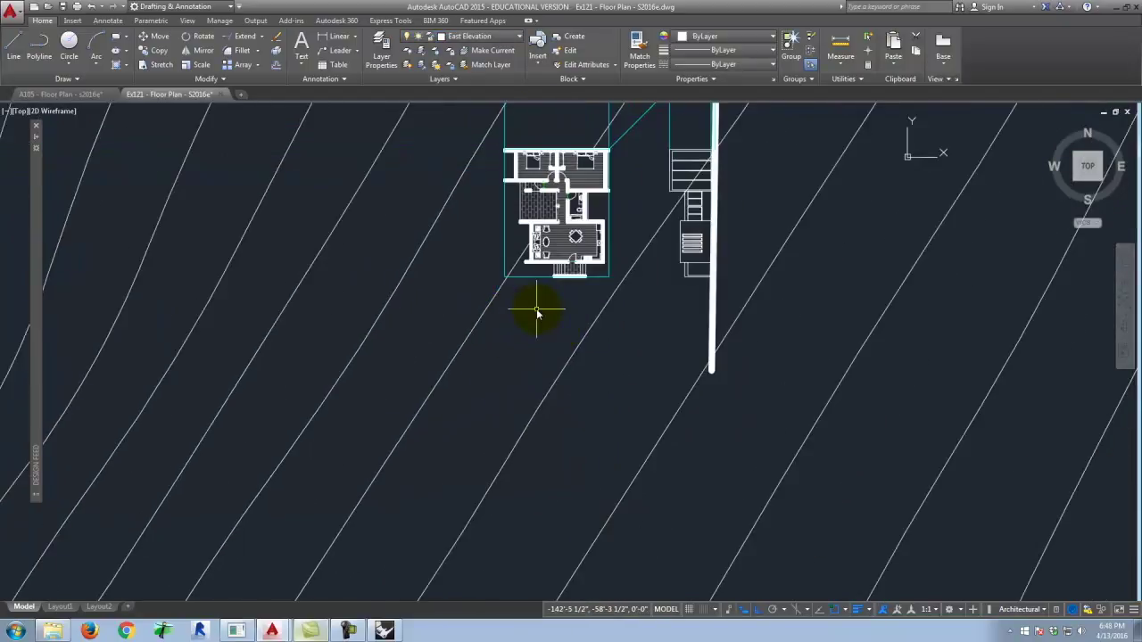
# Create a West Elevation layer and make Guides3 the current layer
pyautogui.click(380, 41)
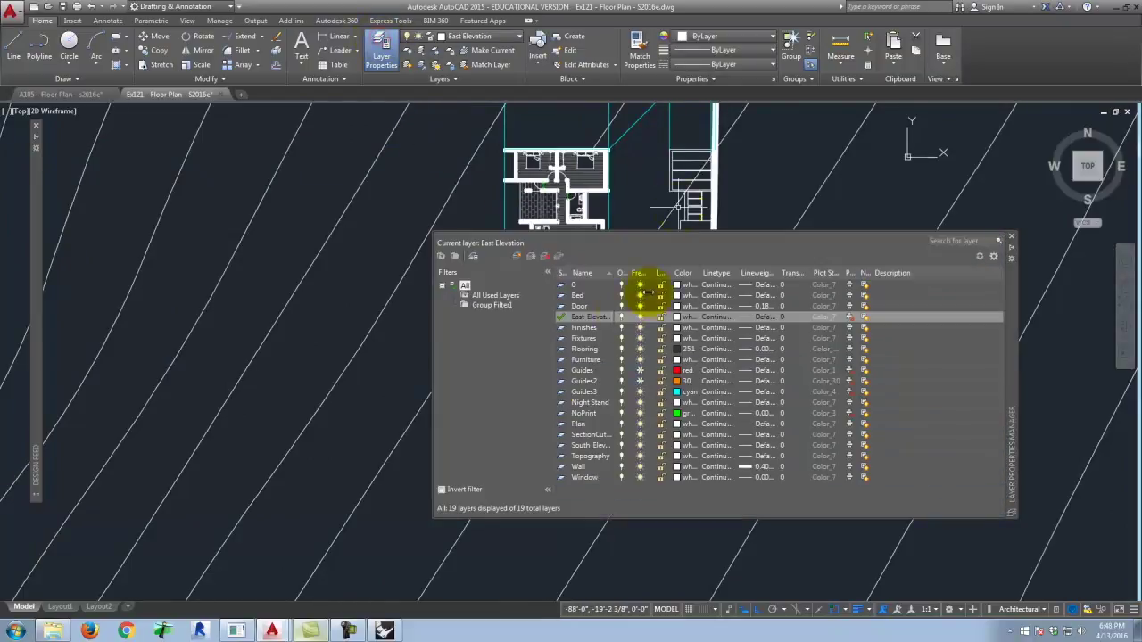
pyautogui.click(516, 258)
pyautogui.write('West Eleva...')
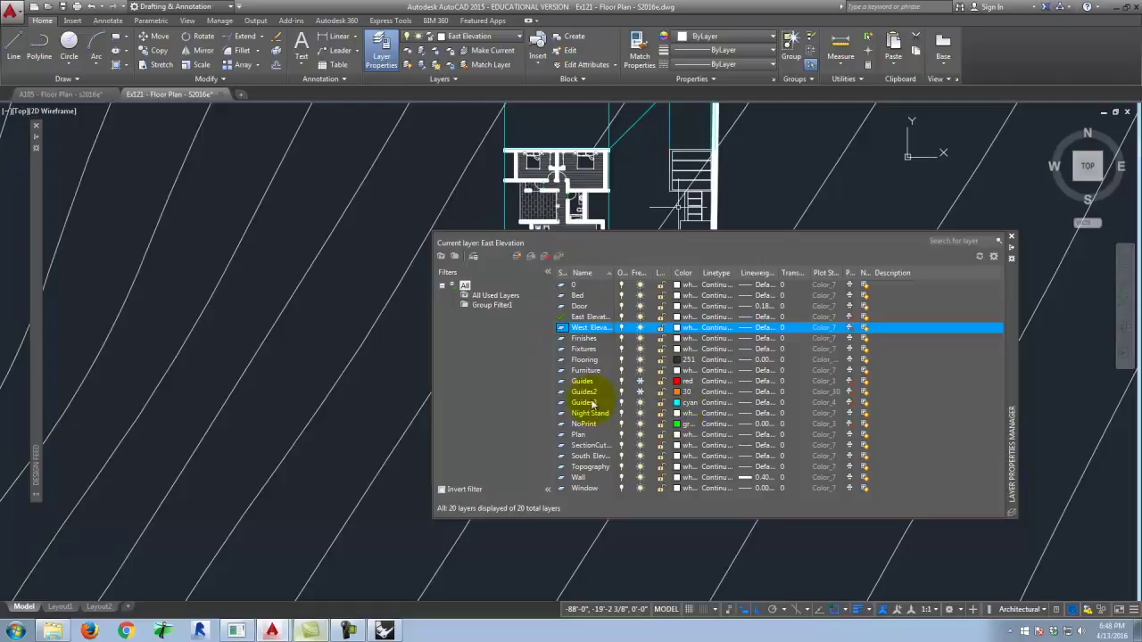
pyautogui.doubleClick(562, 402)
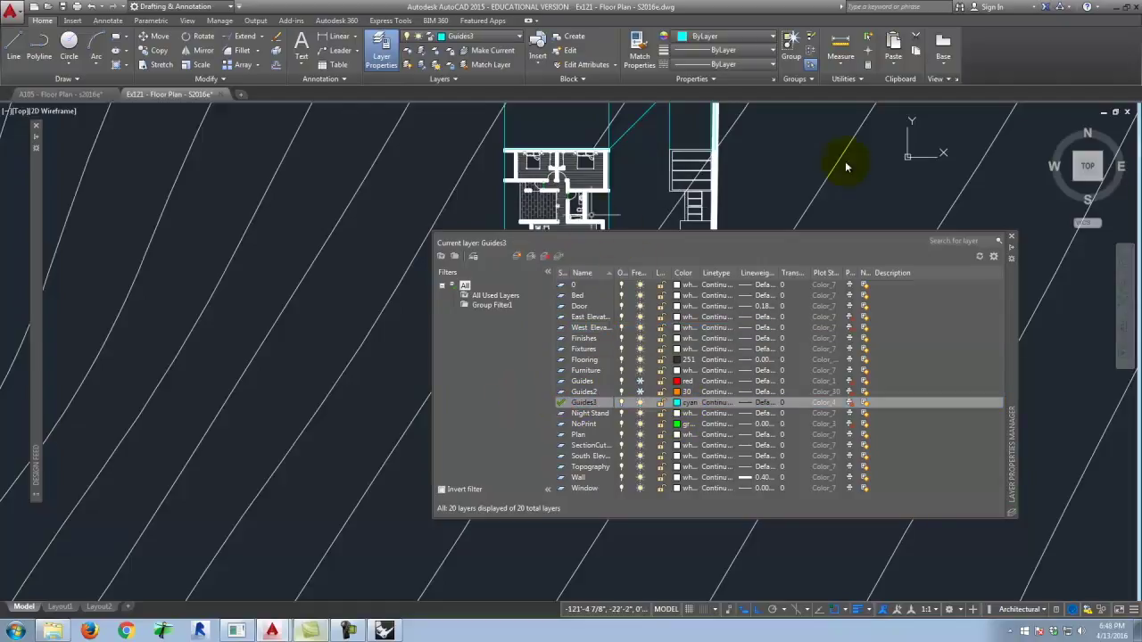
pyautogui.click(1010, 239)
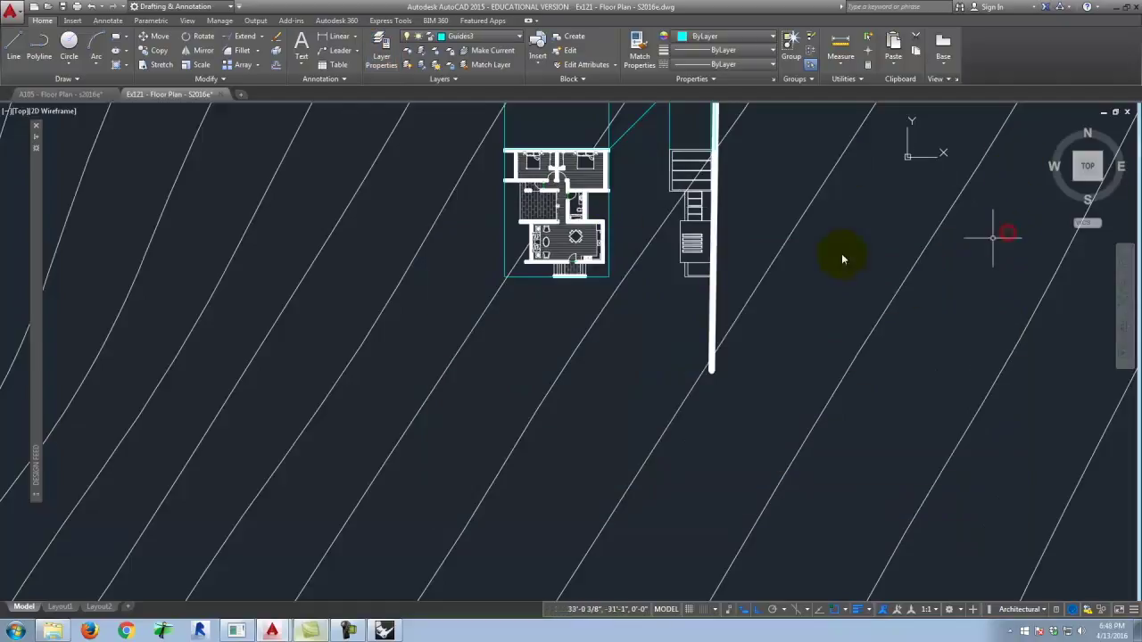
pyautogui.scroll(4, 487, 284)
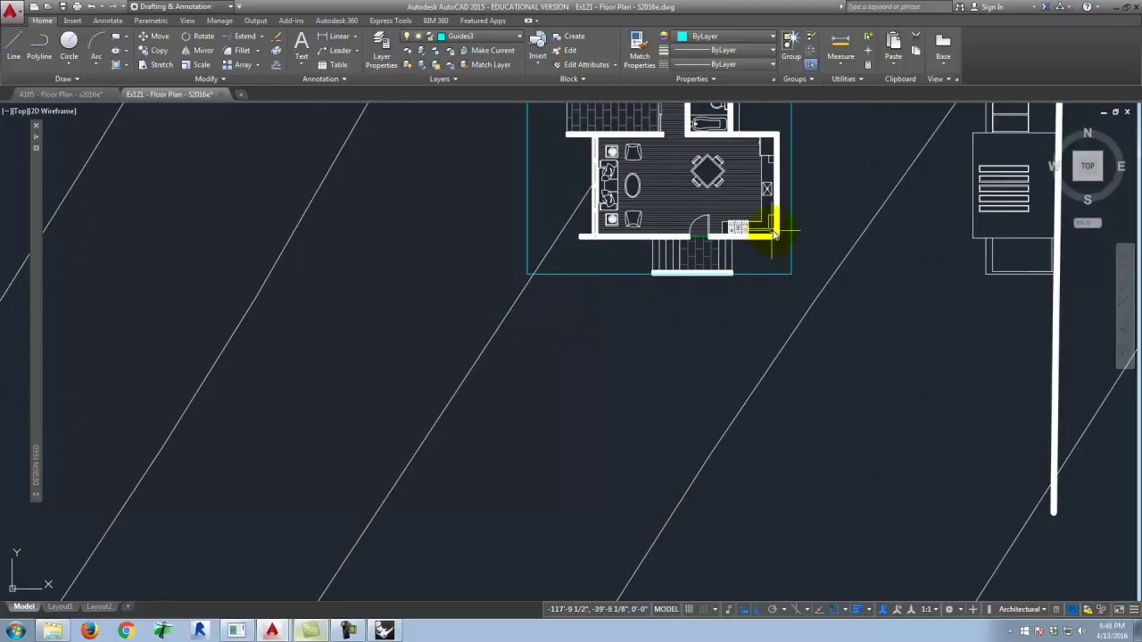
pyautogui.scroll(-4, 660, 312)
pyautogui.scroll(4, 705, 245)
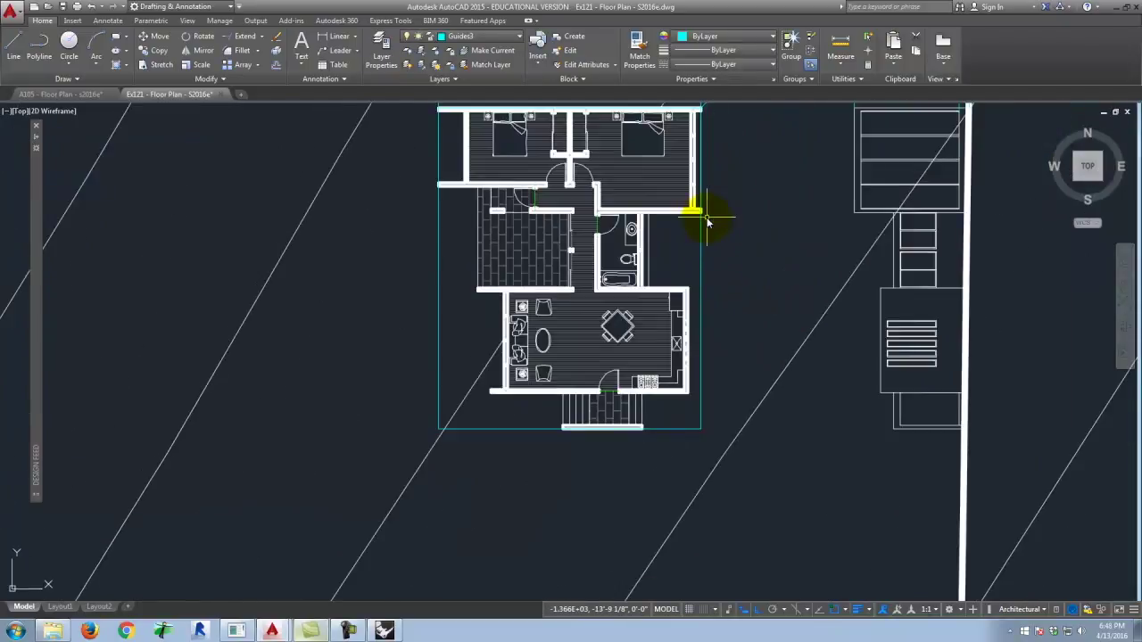
# Draw guide rays straight south from the east end of the bedroom wing's south wall and the living room's southeast corner
pyautogui.write('ray')
pyautogui.press('Return')
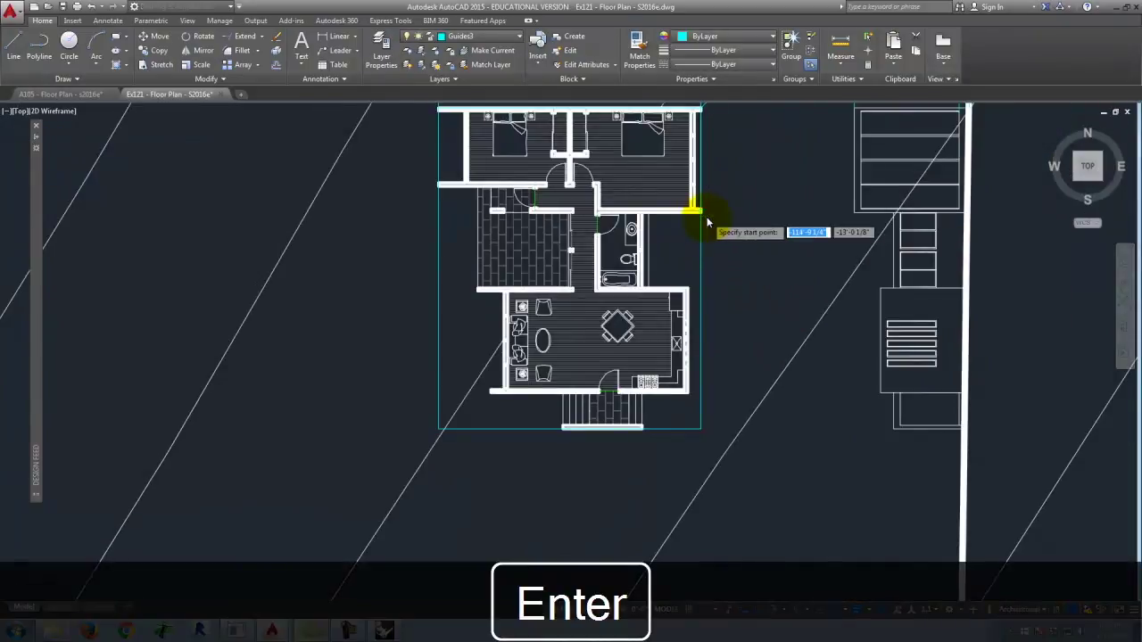
pyautogui.scroll(5, 707, 222)
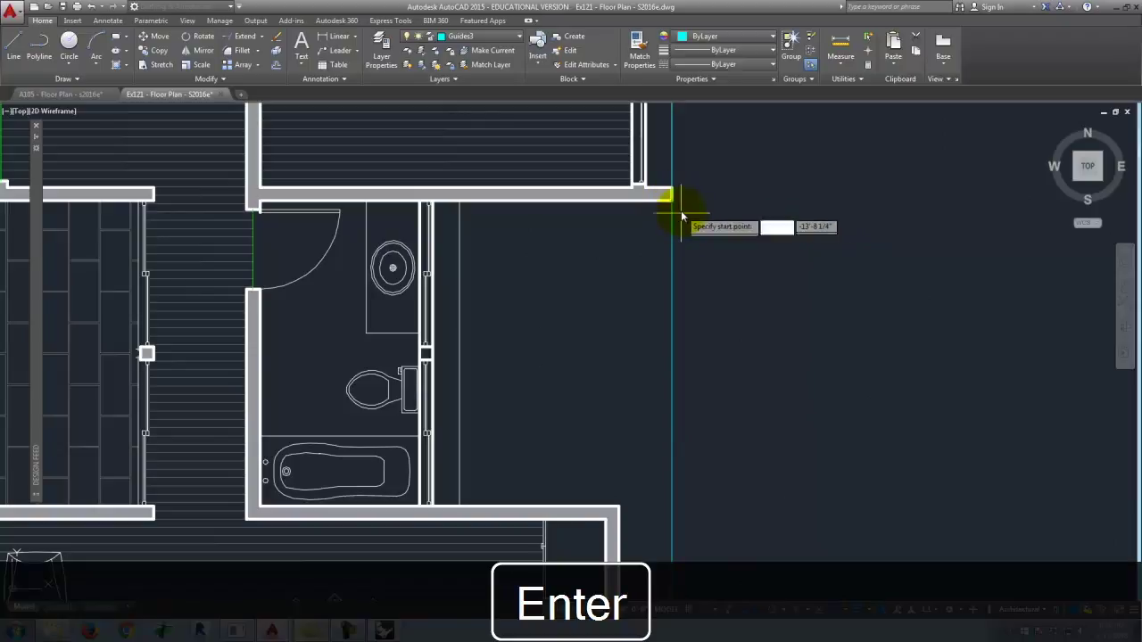
pyautogui.click(697, 286)
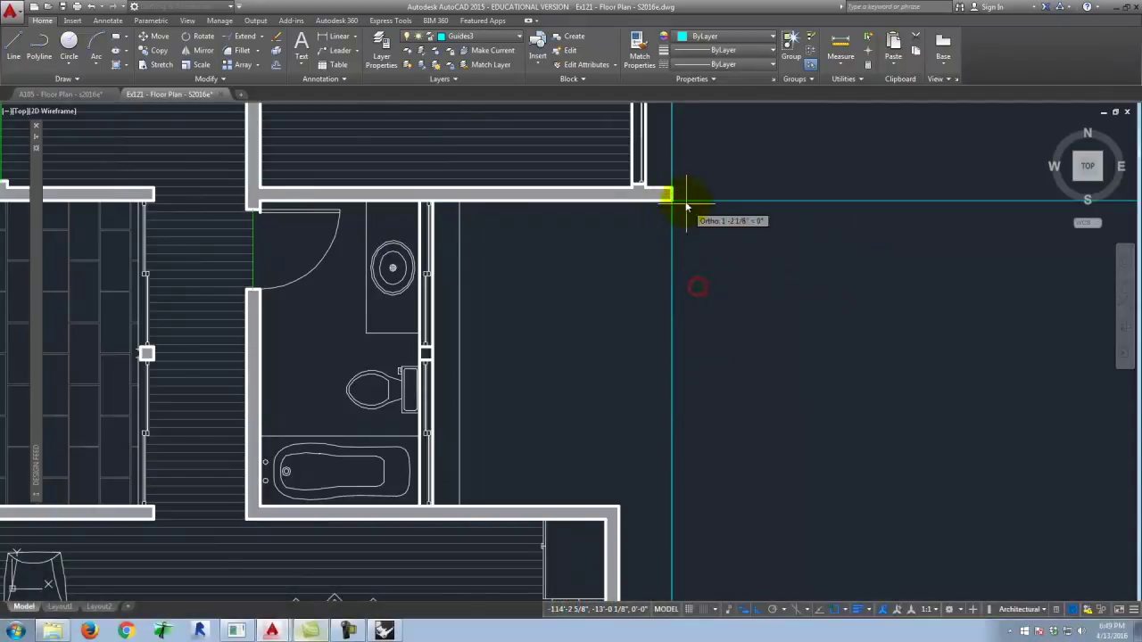
pyautogui.scroll(-5, 691, 214)
pyautogui.press('Return')
pyautogui.scroll(4, 683, 379)
pyautogui.press('Return')
pyautogui.click(686, 375)
pyautogui.click(681, 408)
pyautogui.press('Return')
# Draw guide rays straight south from both outer ends of the entry porch's front wall
pyautogui.press('Return')
pyautogui.click(565, 456)
pyautogui.click(559, 506)
pyautogui.press('Return')
pyautogui.press('Return')
pyautogui.click(369, 456)
pyautogui.click(368, 490)
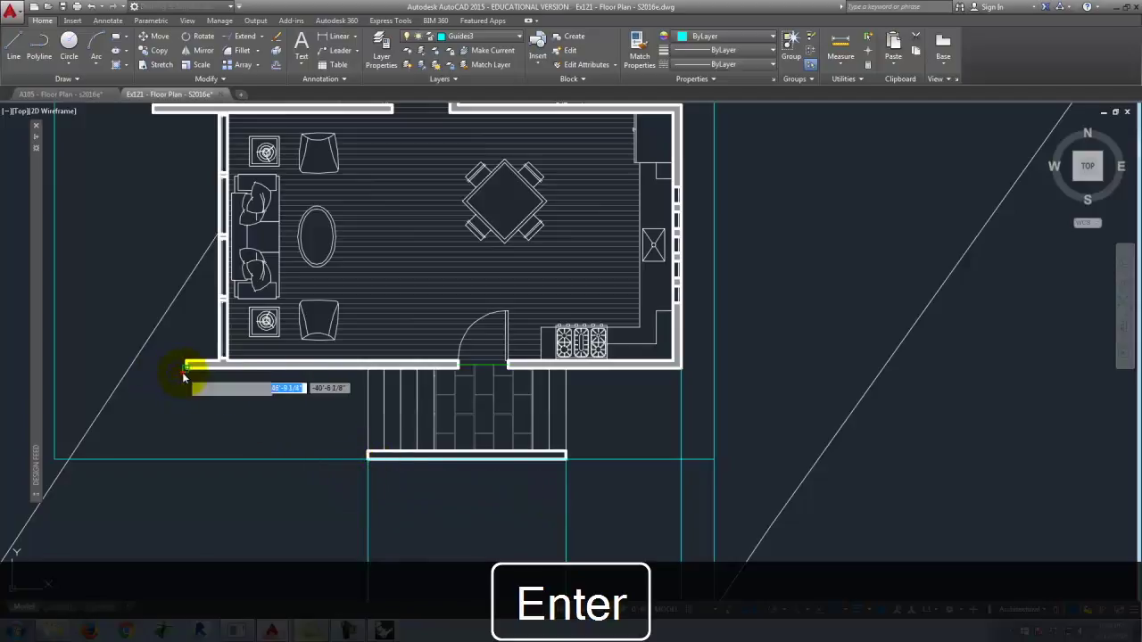
# Draw guide rays straight south from the west ends of the living room's south wall, the patio wall and the bedroom wing
pyautogui.scroll(-5, 318, 408)
pyautogui.scroll(3, 282, 343)
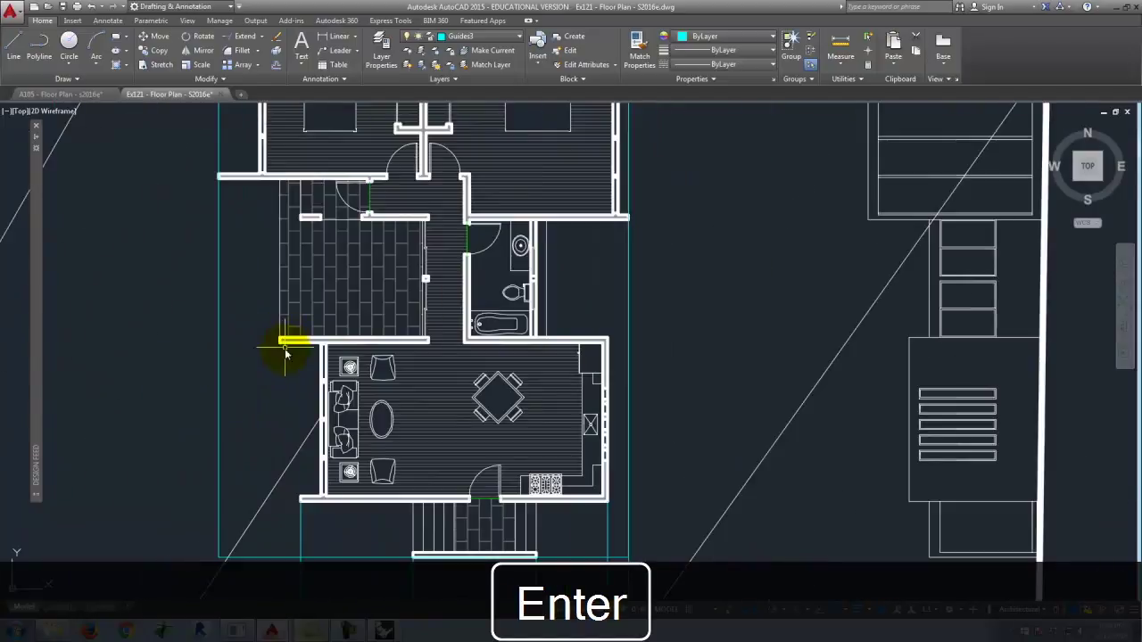
pyautogui.click(270, 392)
pyautogui.scroll(-3, 288, 285)
pyautogui.scroll(5, 288, 298)
pyautogui.click(291, 307)
pyautogui.scroll(-8, 272, 361)
pyautogui.scroll(2, 311, 429)
pyautogui.scroll(2, 311, 429)
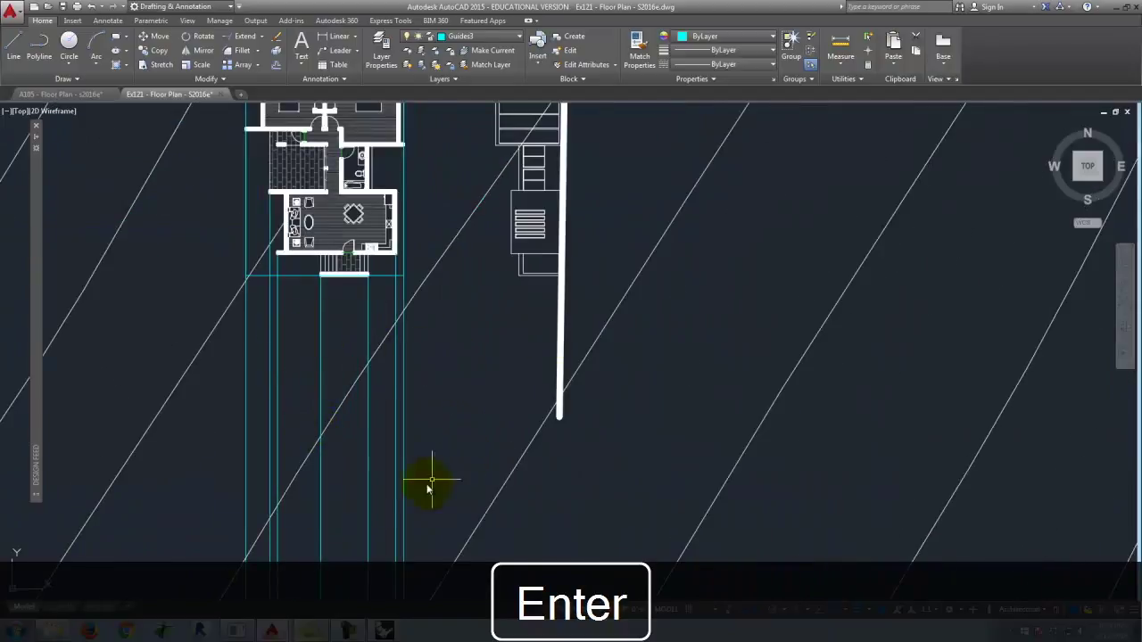
# Draw a ray at 315° from the southeast corner of the plan's enclosing rectangle, with Ortho off
pyautogui.scroll(-2, 429, 487)
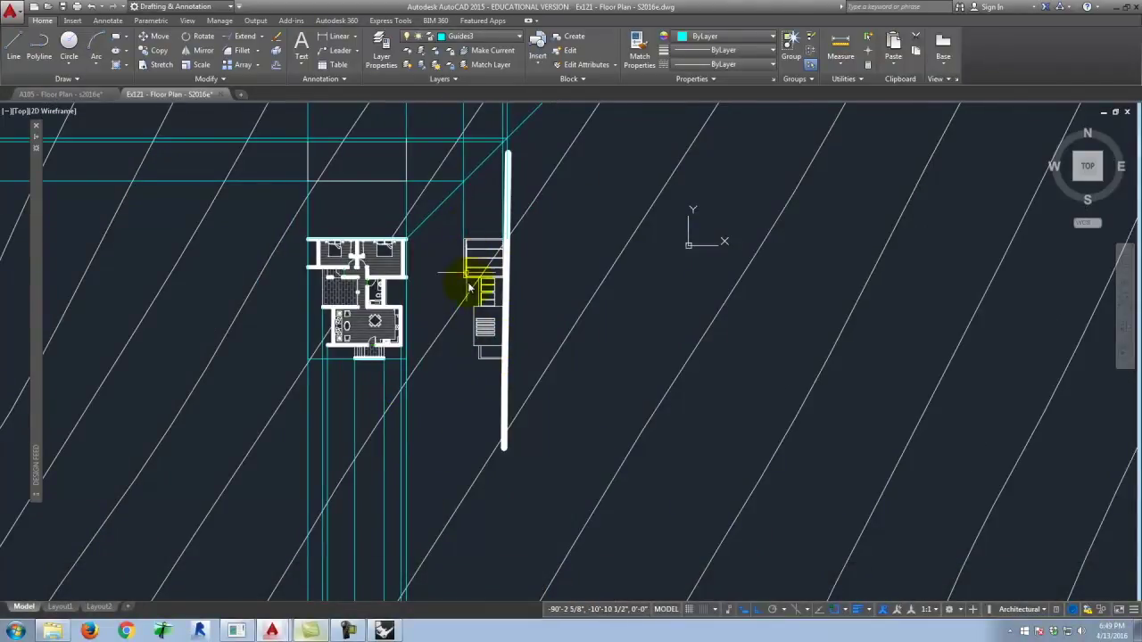
pyautogui.scroll(5, 411, 375)
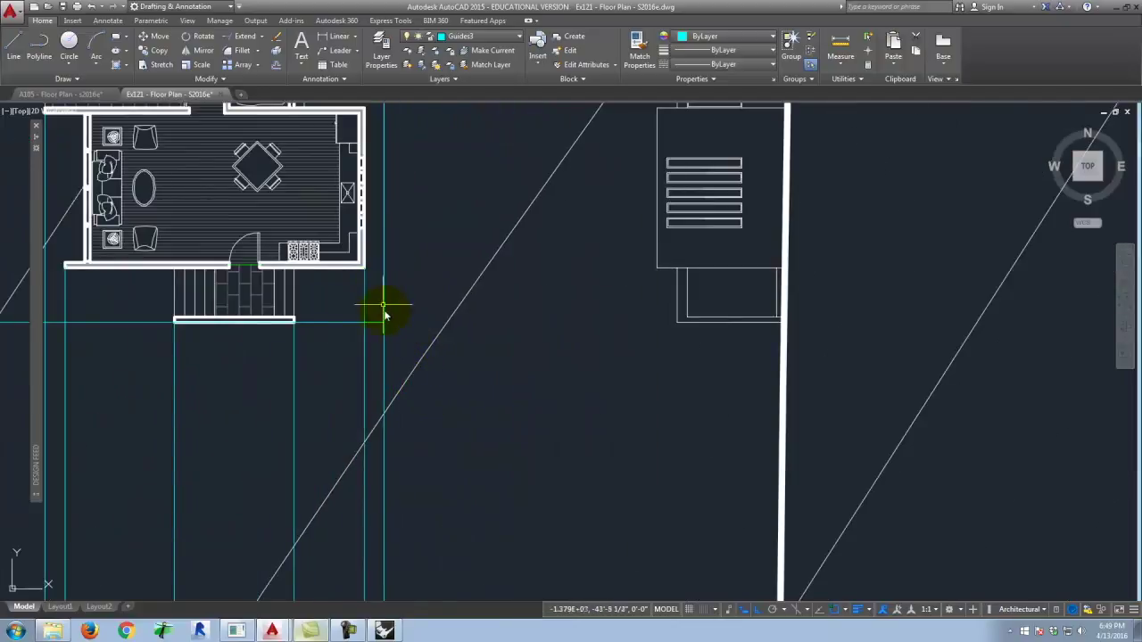
pyautogui.scroll(-5, 386, 330)
pyautogui.scroll(3, 347, 383)
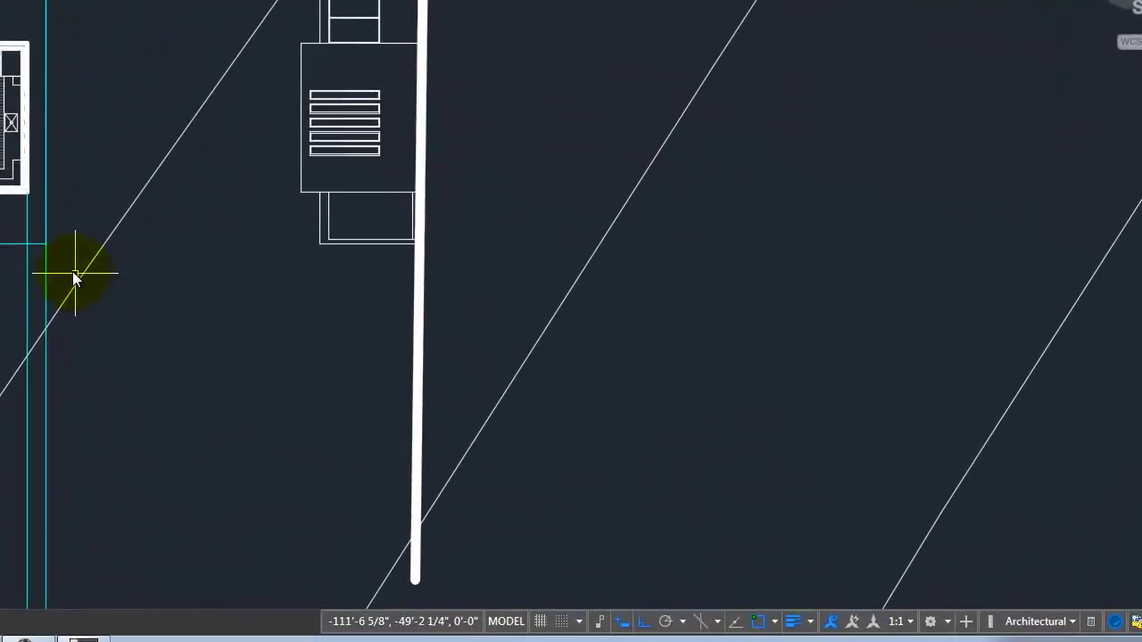
pyautogui.press('space')
pyautogui.click(47, 243)
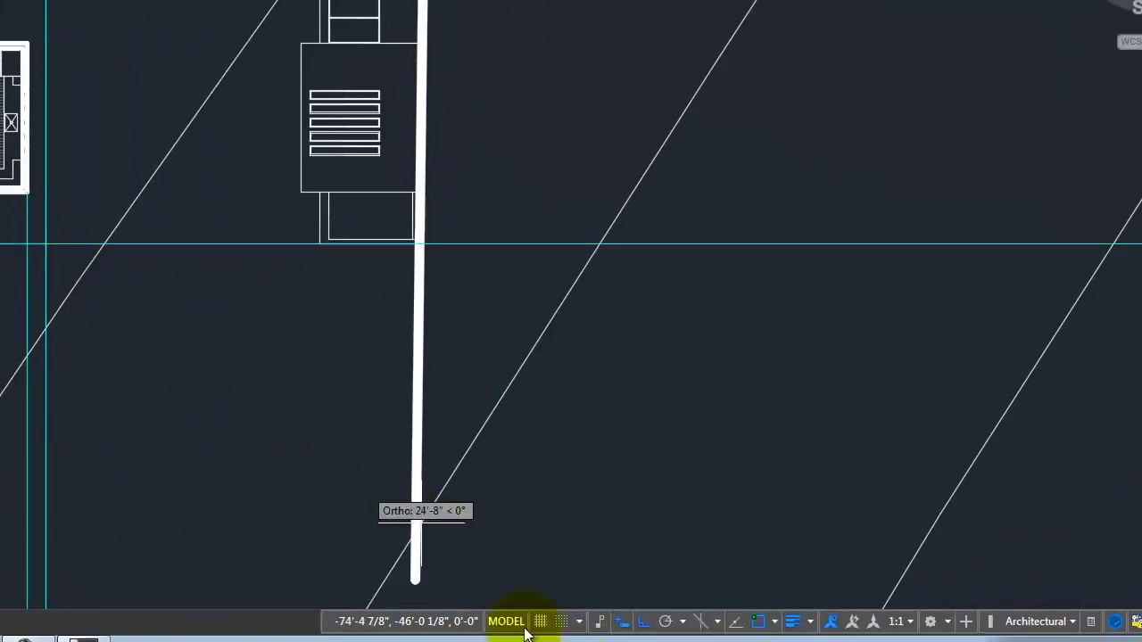
pyautogui.click(645, 621)
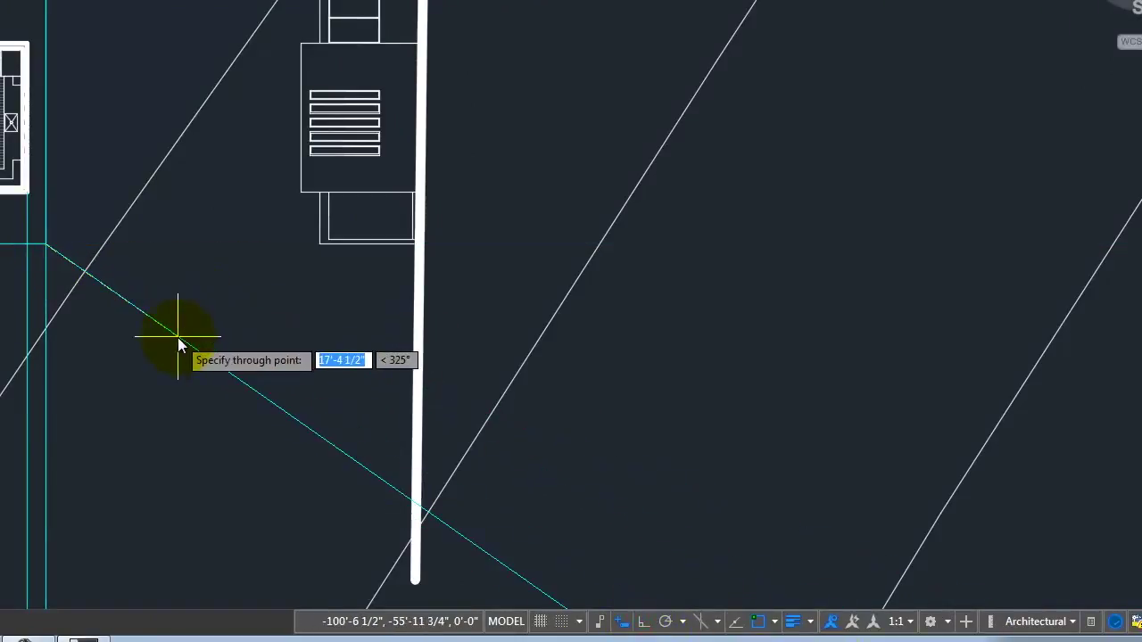
pyautogui.press('Tab')
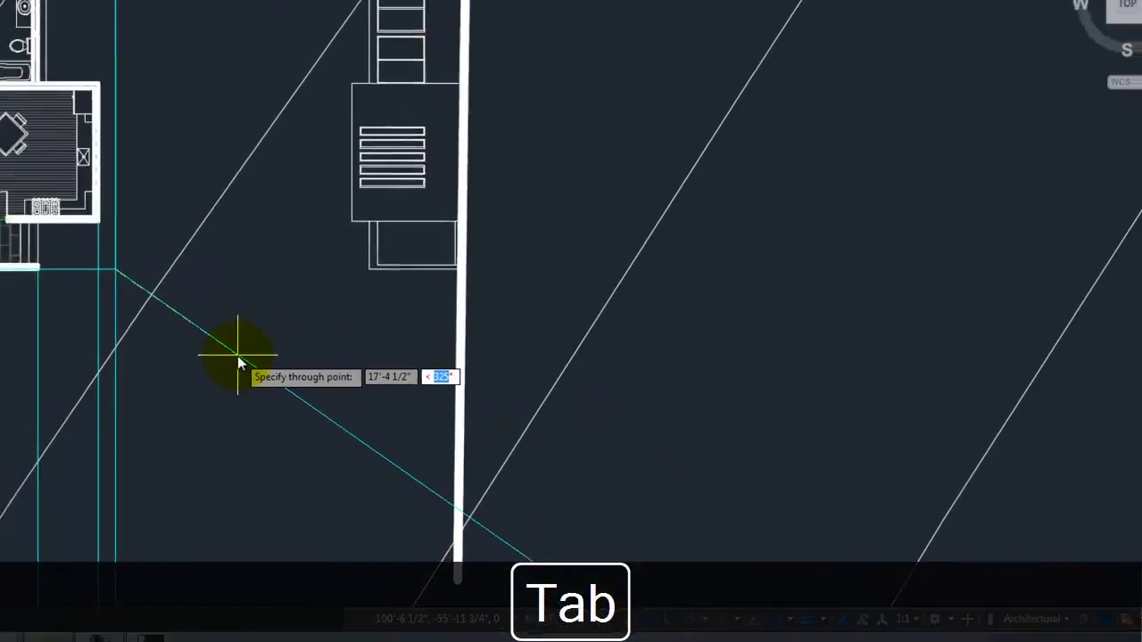
pyautogui.write('31')
pyautogui.write('5')
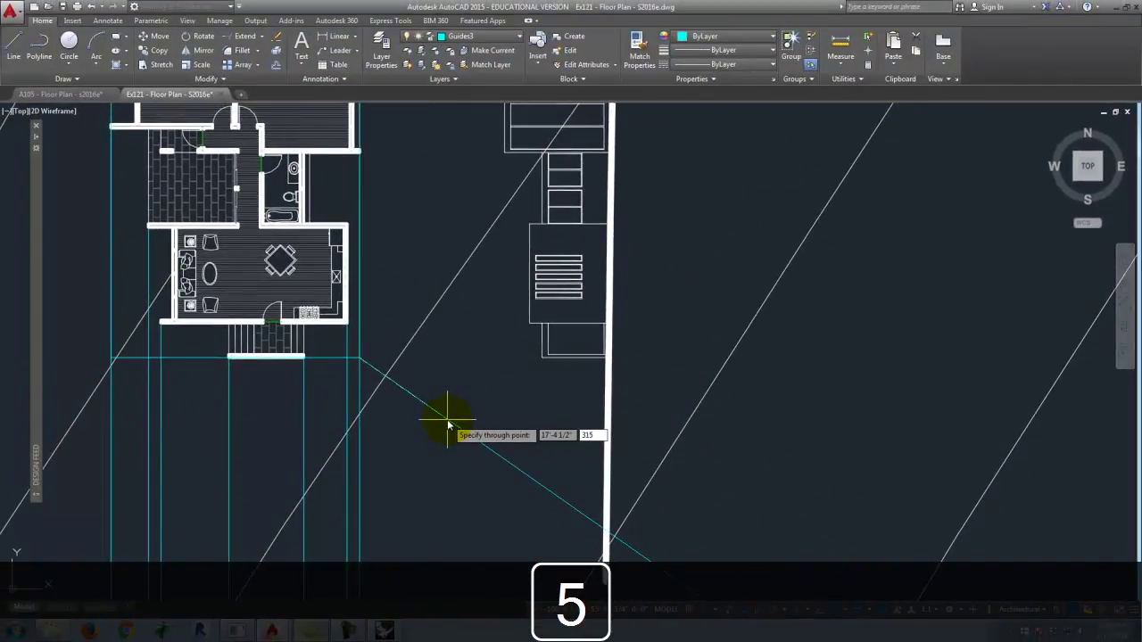
pyautogui.press('Tab')
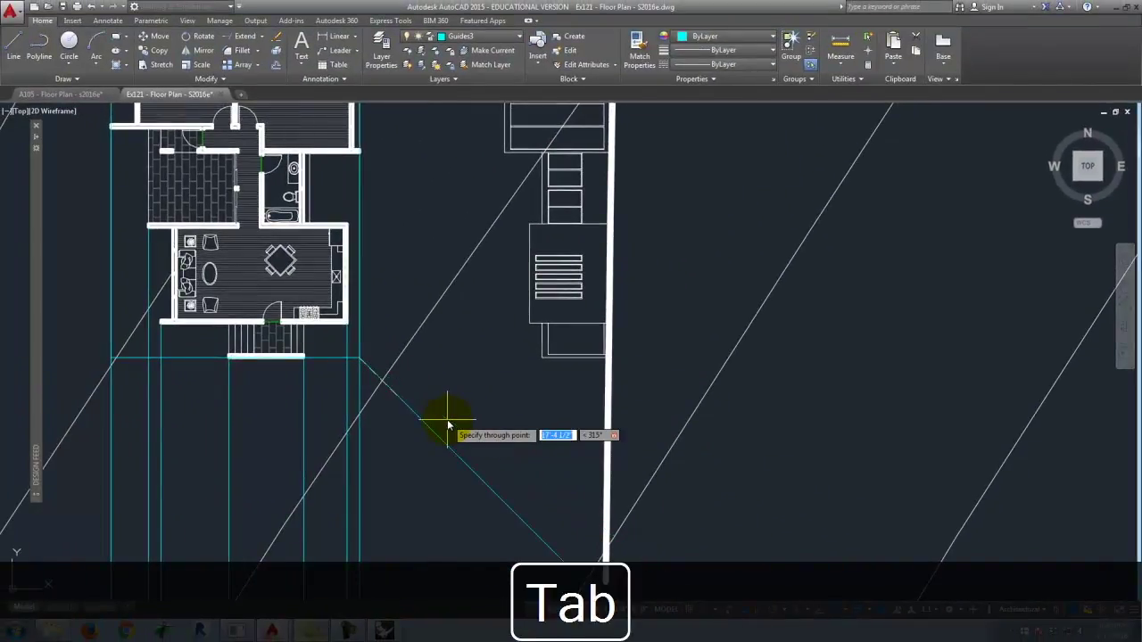
pyautogui.click(450, 455)
pyautogui.press('Return')
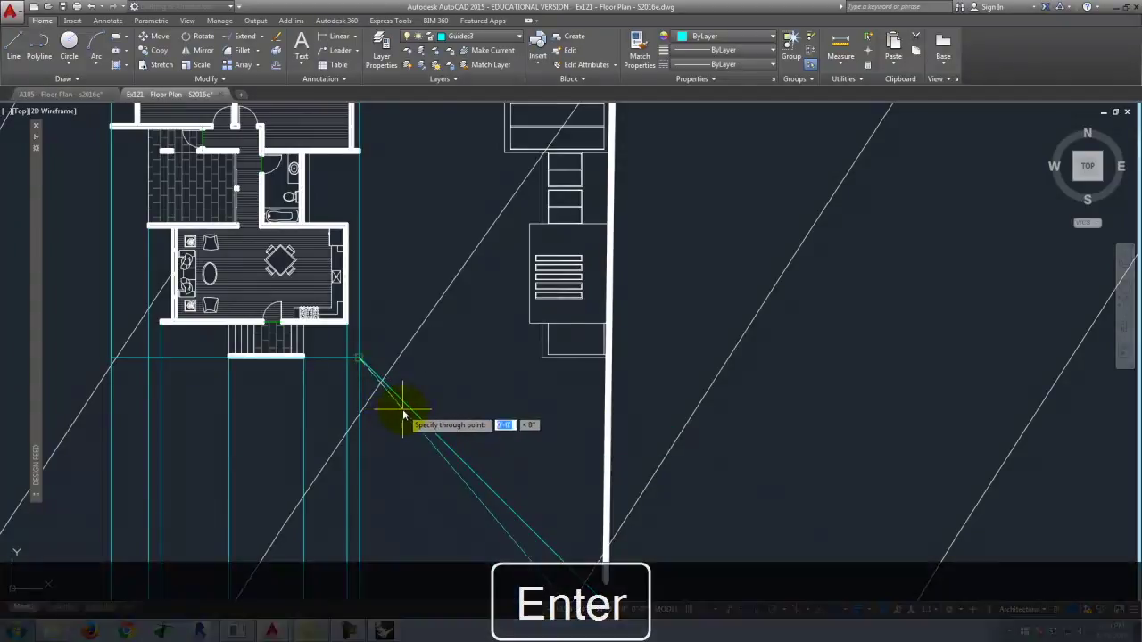
# With Ortho on, drop vertical rays from the top corners of the rotated elevation's porch, living room and bedroom blocks to the 315° ray
pyautogui.scroll(-5, 429, 374)
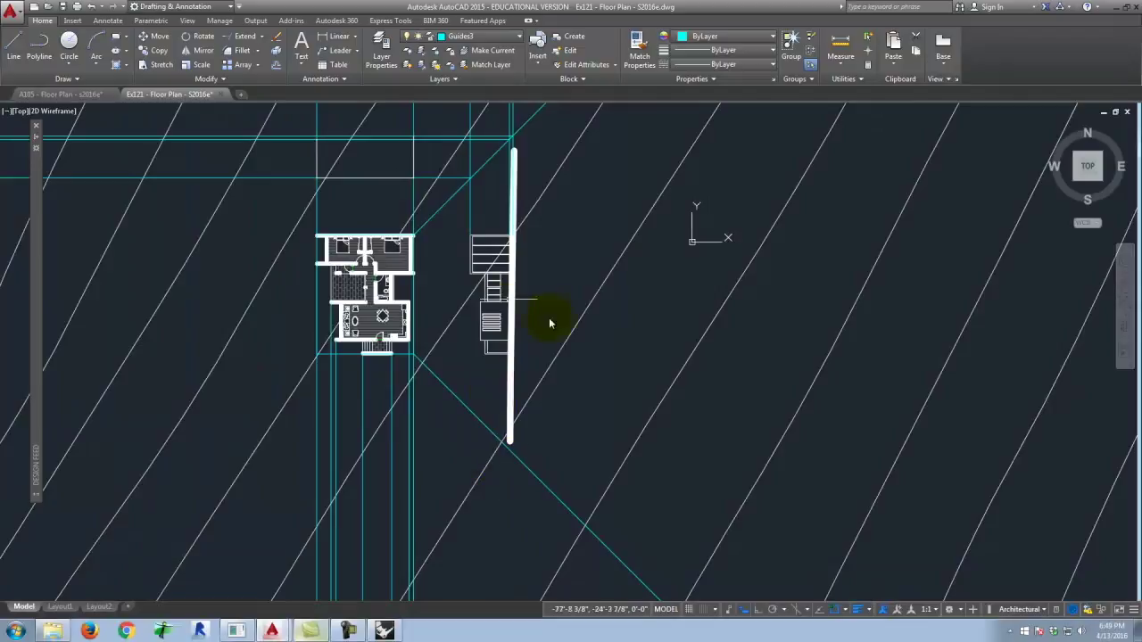
pyautogui.scroll(5, 441, 323)
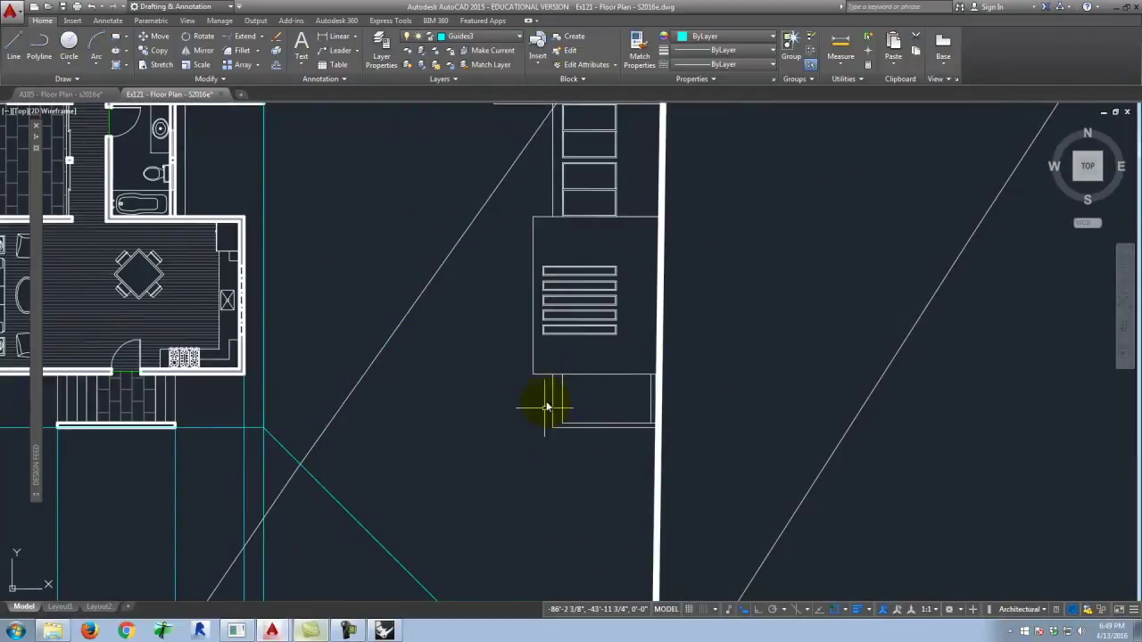
pyautogui.scroll(-3, 492, 375)
pyautogui.scroll(3, 498, 373)
pyautogui.click(486, 305)
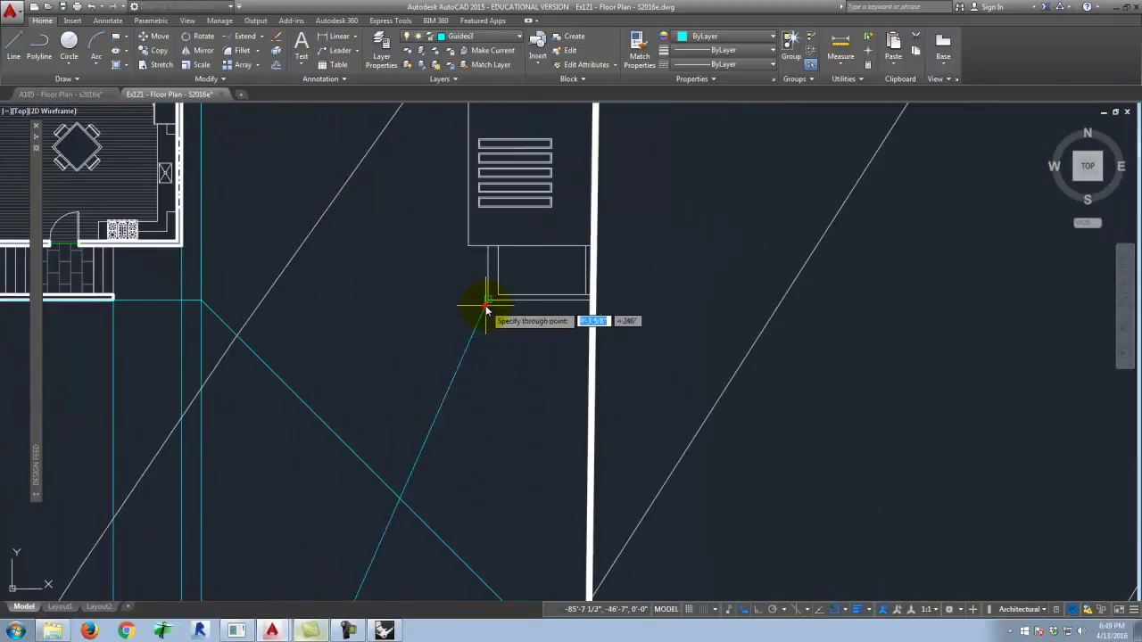
pyautogui.click(760, 612)
pyautogui.click(513, 455)
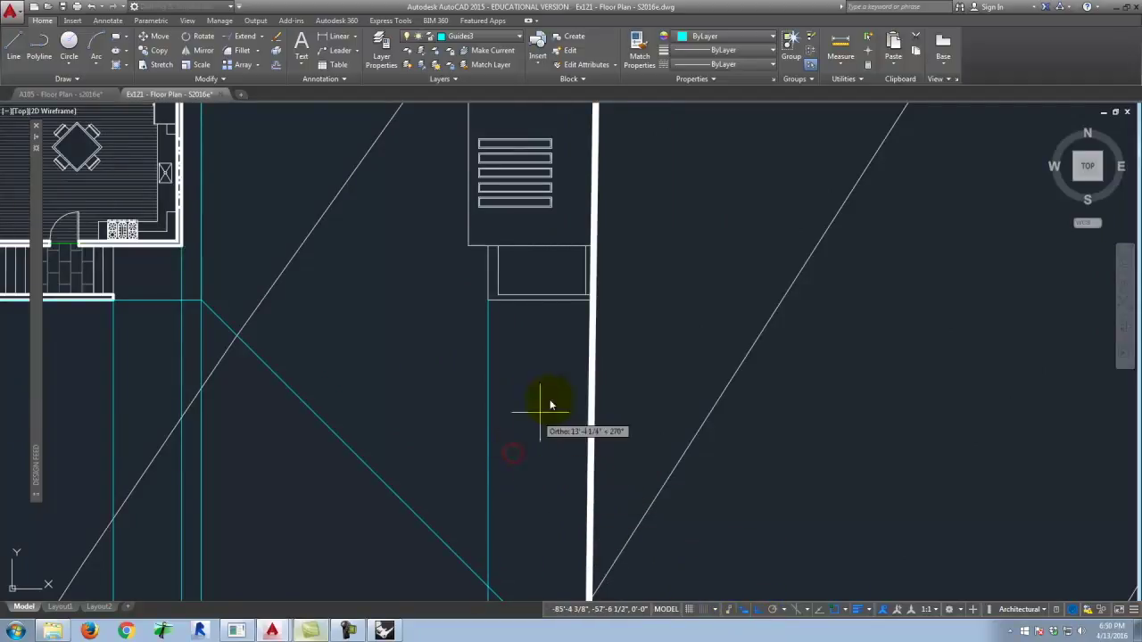
pyautogui.scroll(-5, 543, 400)
pyautogui.press('Return')
pyautogui.scroll(3, 517, 348)
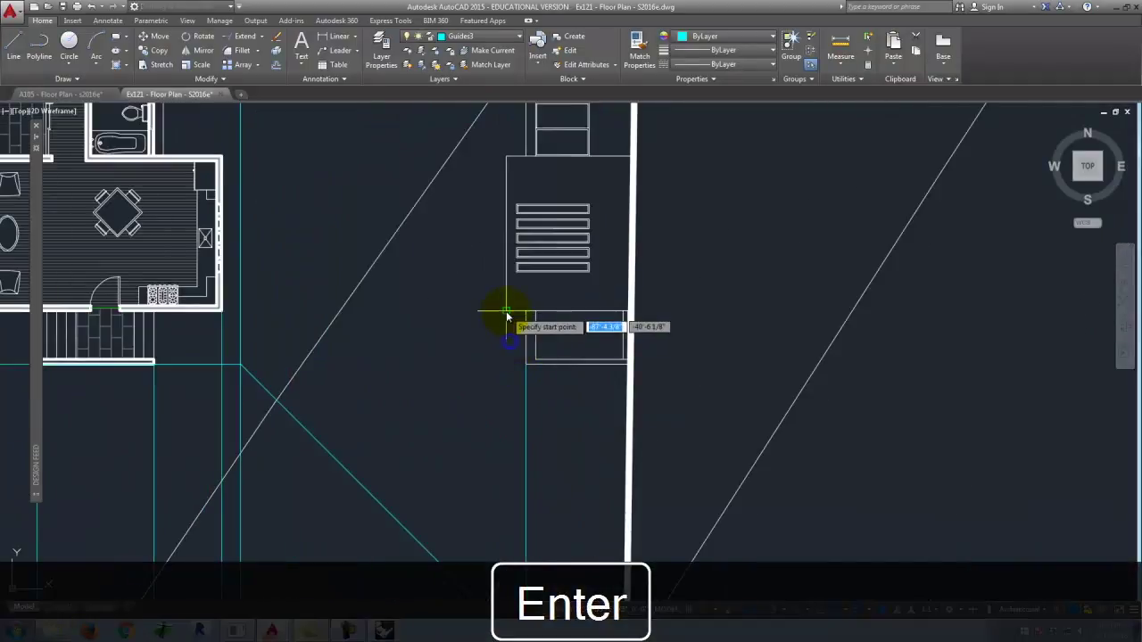
pyautogui.scroll(-4, 543, 408)
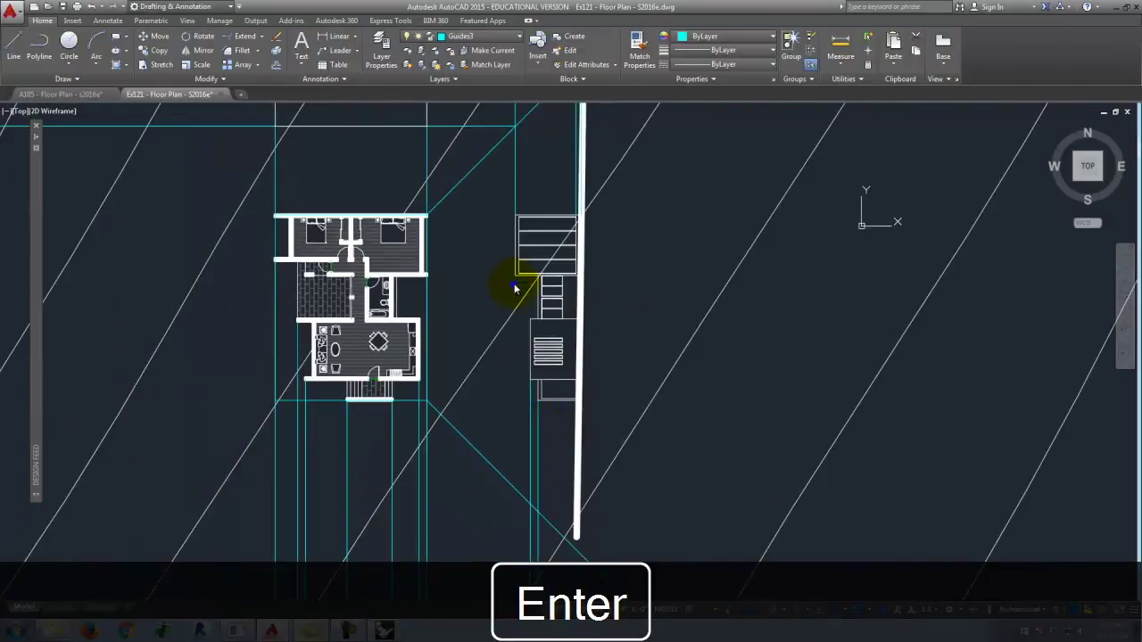
pyautogui.click(516, 279)
pyautogui.click(522, 379)
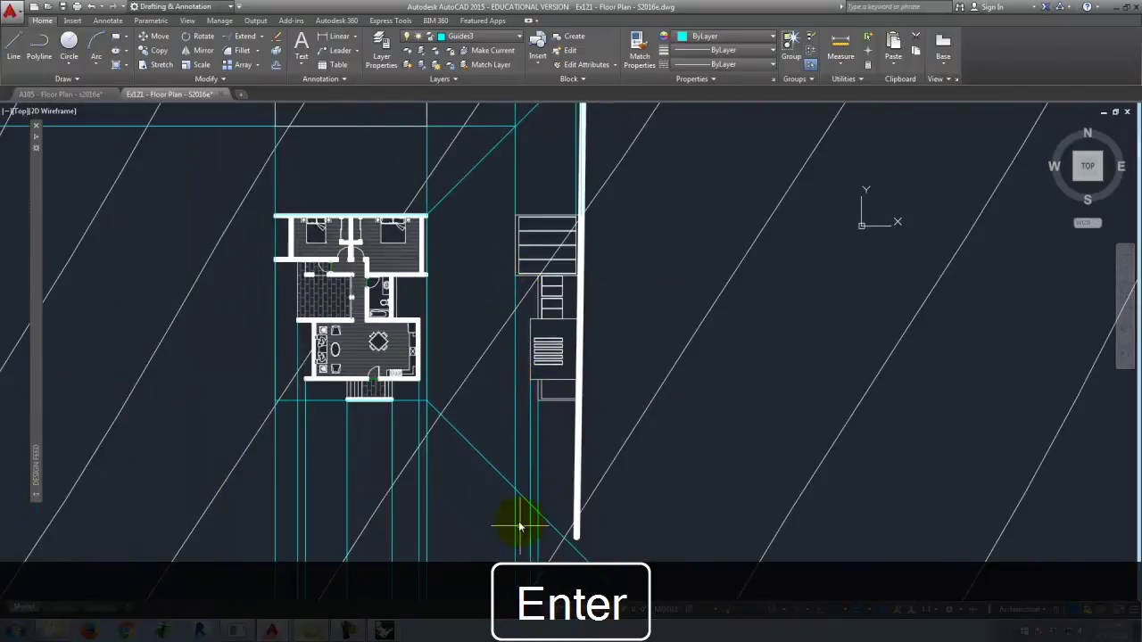
# Project the three block heights westward with horizontal rays from their intersections with the 315° ray
pyautogui.scroll(3, 523, 533)
pyautogui.click(417, 482)
pyautogui.press('Return')
pyautogui.click(462, 522)
pyautogui.click(446, 542)
pyautogui.scroll(-3, 638, 430)
pyautogui.scroll(-2, 637, 430)
pyautogui.scroll(4, 497, 454)
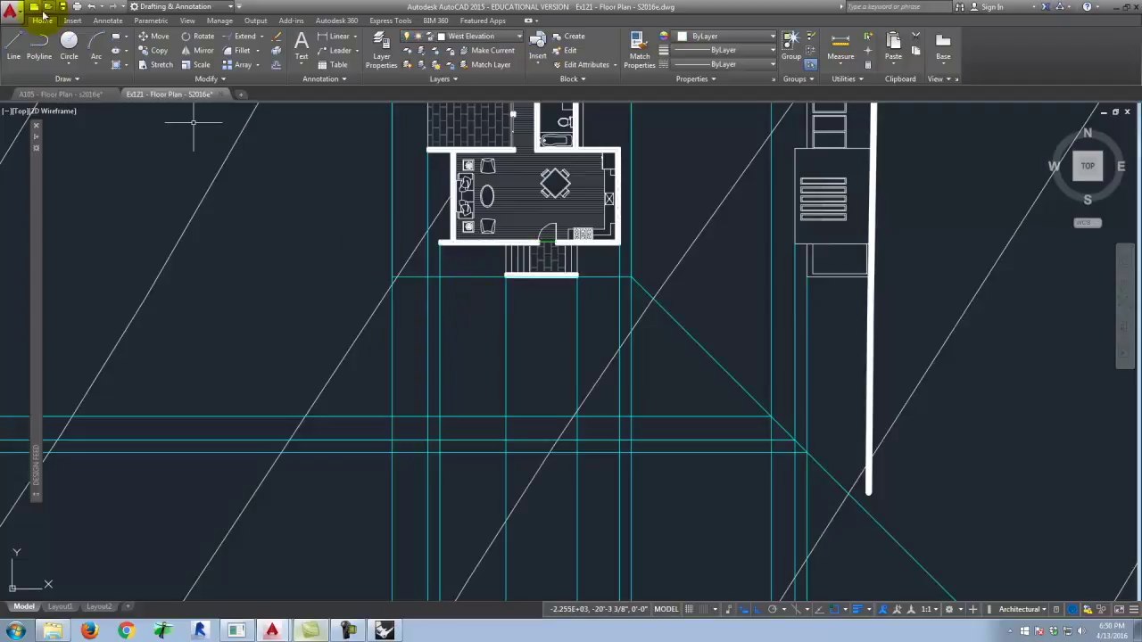
pyautogui.click(15, 42)
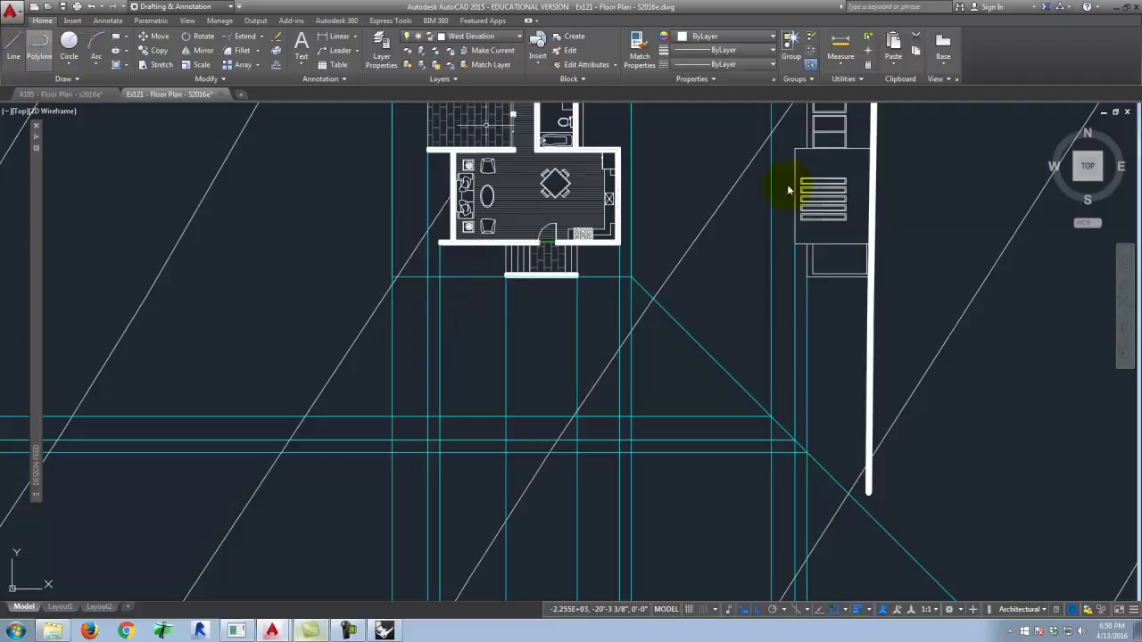
pyautogui.scroll(5, 866, 281)
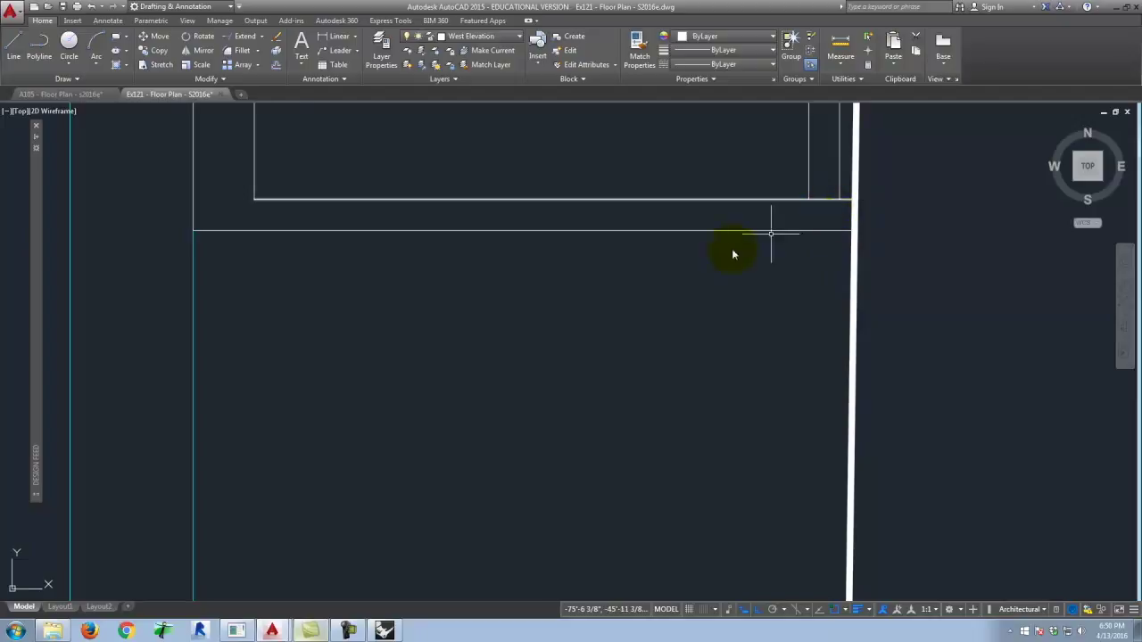
pyautogui.scroll(-4, 705, 285)
pyautogui.press('Escape')
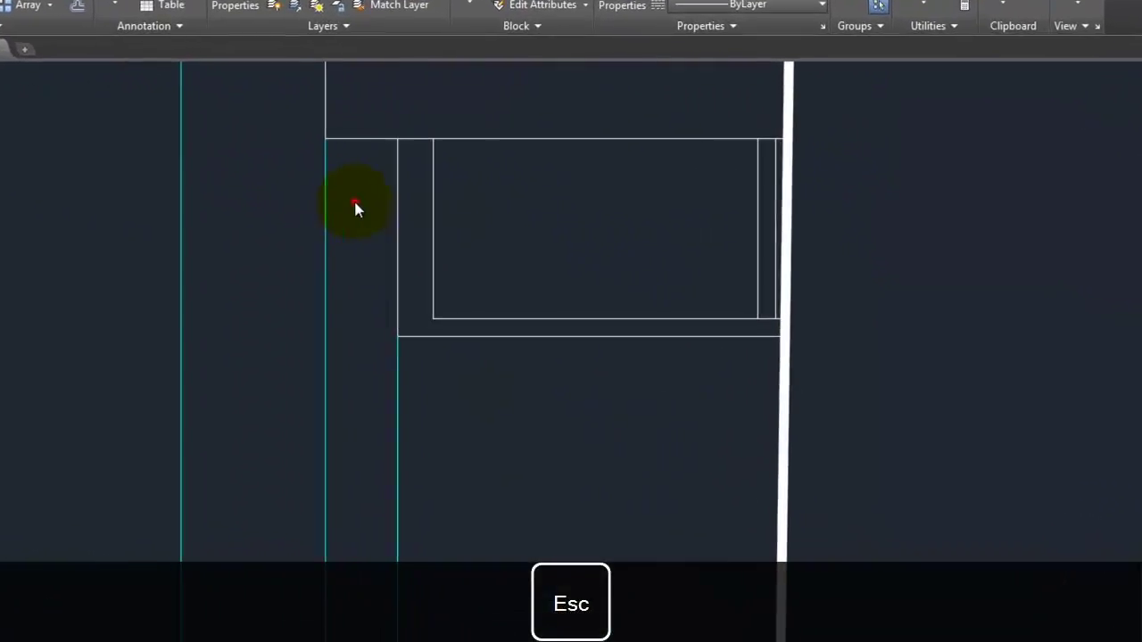
# Drop a ray from the base corner of the elevation's porch block and project it westward from the 315° ray
pyautogui.write('ra')
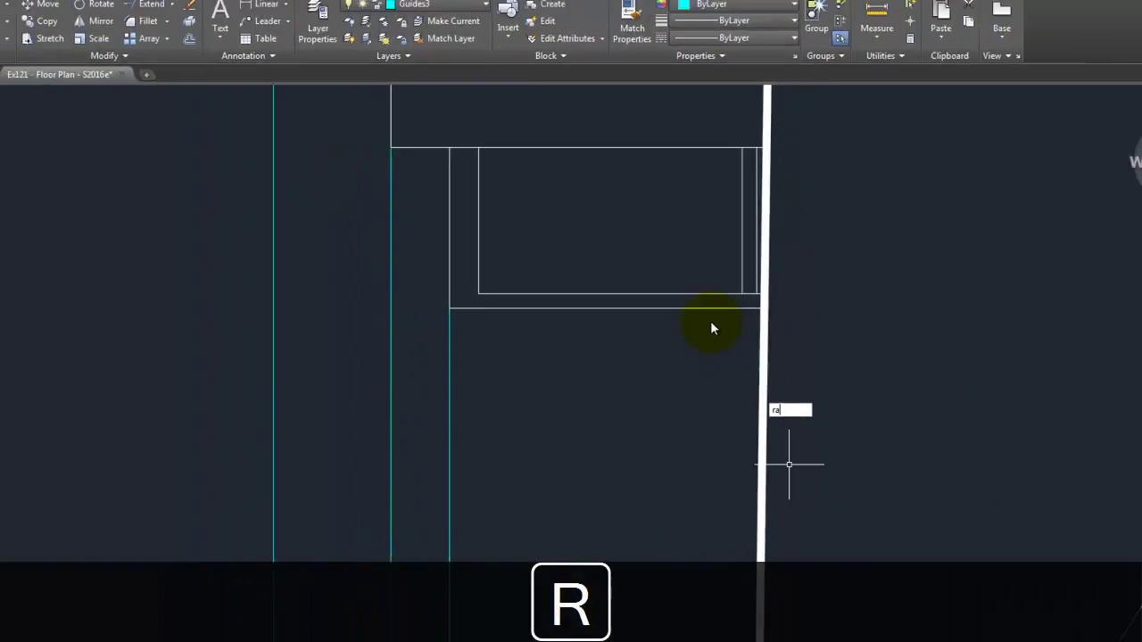
pyautogui.press('Return')
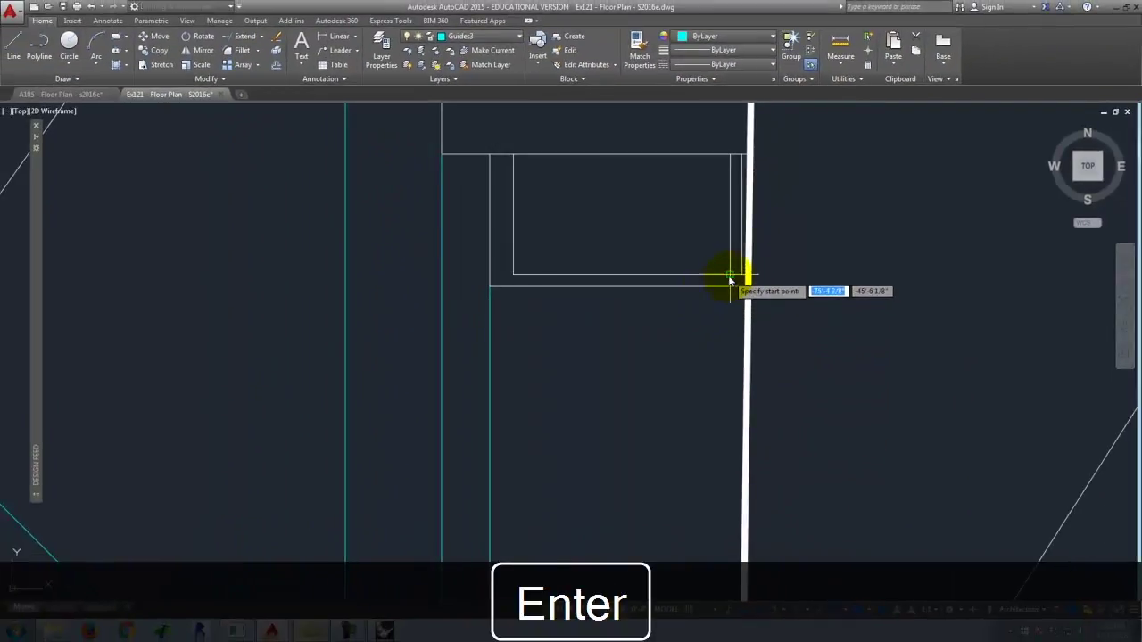
pyautogui.click(730, 275)
pyautogui.rightClick(736, 335)
pyautogui.scroll(-5, 742, 228)
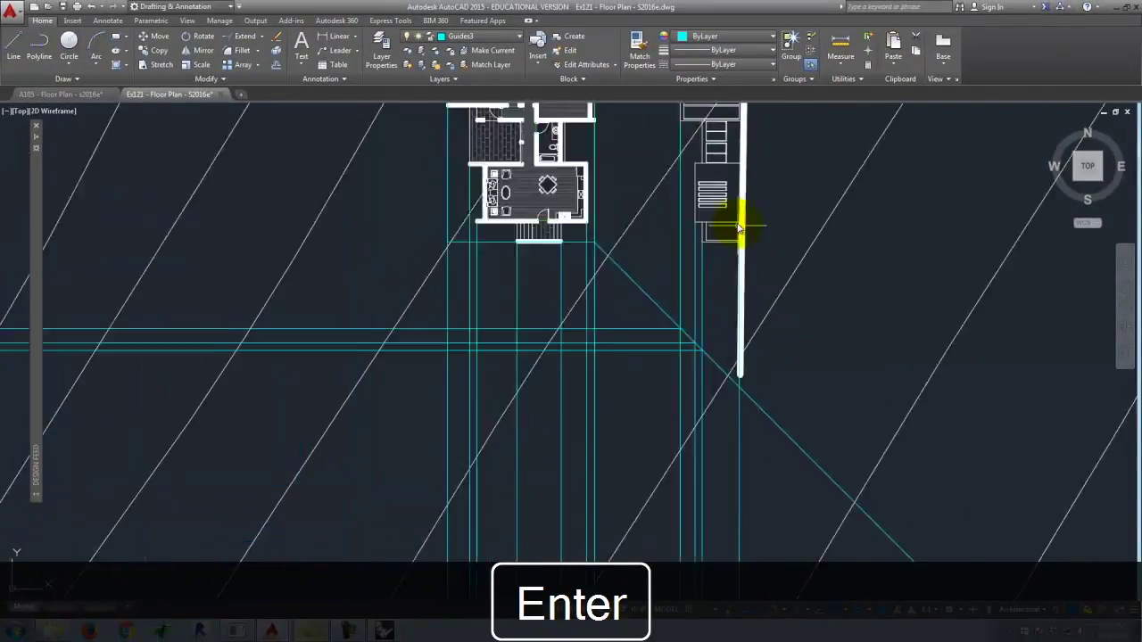
pyautogui.scroll(3, 732, 305)
pyautogui.rightClick(756, 397)
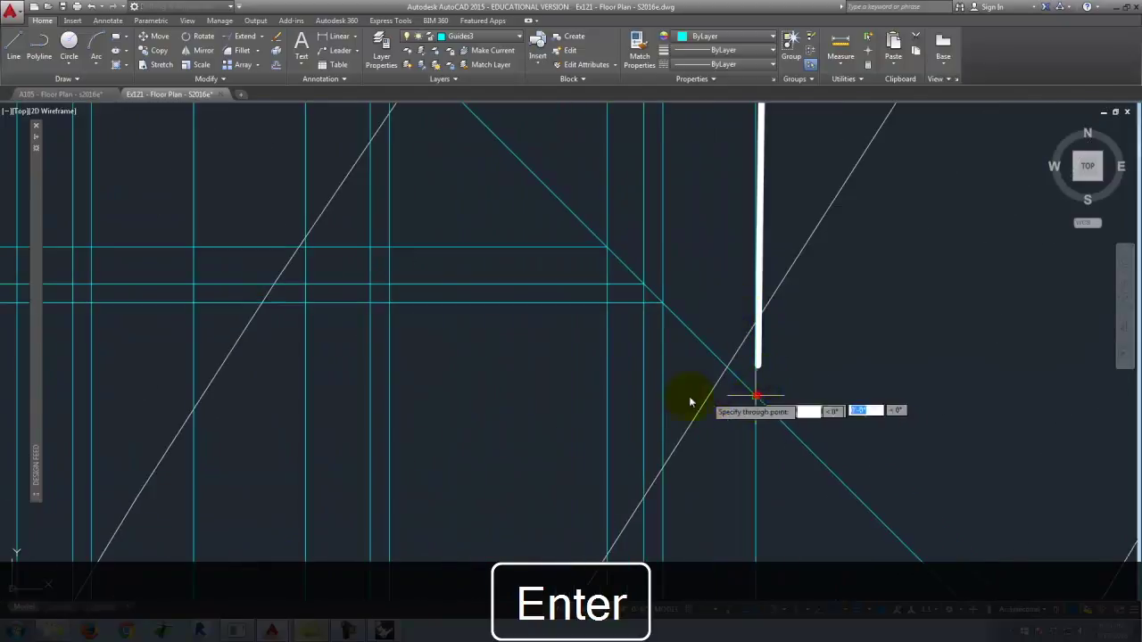
pyautogui.scroll(-3, 736, 411)
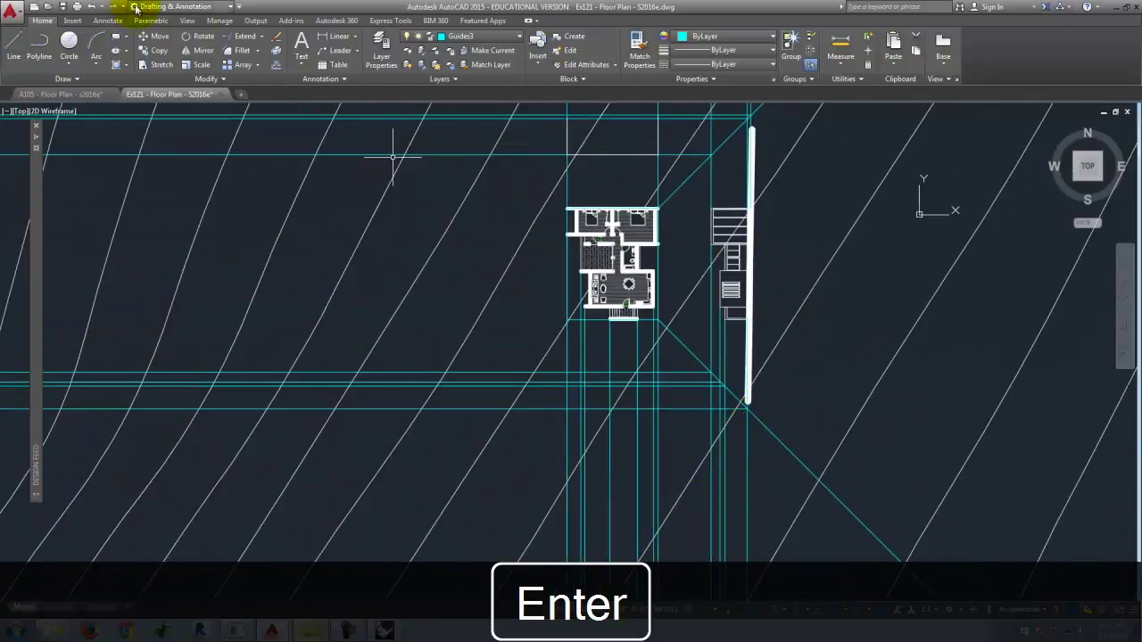
# Make West Elevation the current layer and draw the porch block's two sides and top with lines along the guide intersections
pyautogui.click(462, 41)
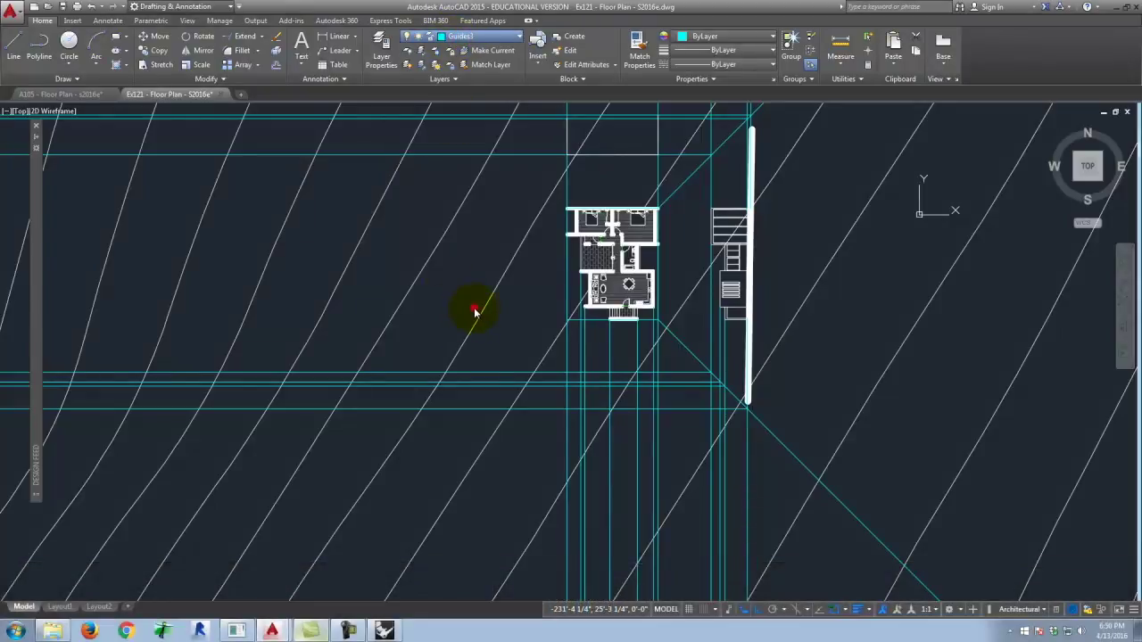
pyautogui.click(14, 45)
pyautogui.scroll(3, 693, 426)
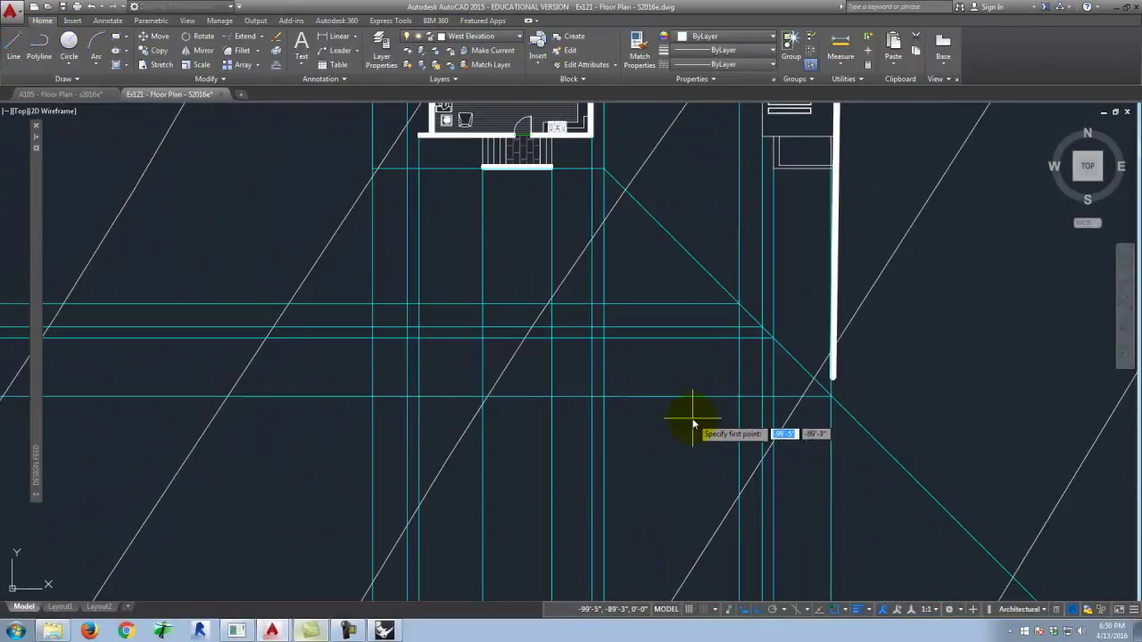
pyautogui.scroll(2, 589, 339)
pyautogui.scroll(-2, 624, 464)
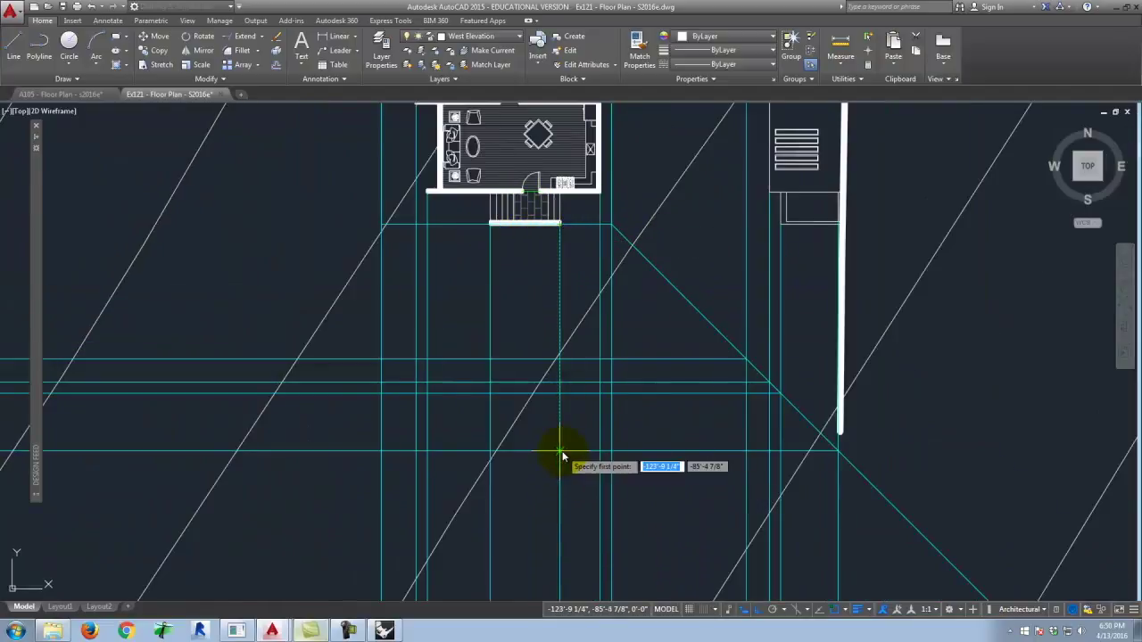
pyautogui.click(560, 390)
pyautogui.click(491, 393)
pyautogui.click(491, 454)
pyautogui.press('Return')
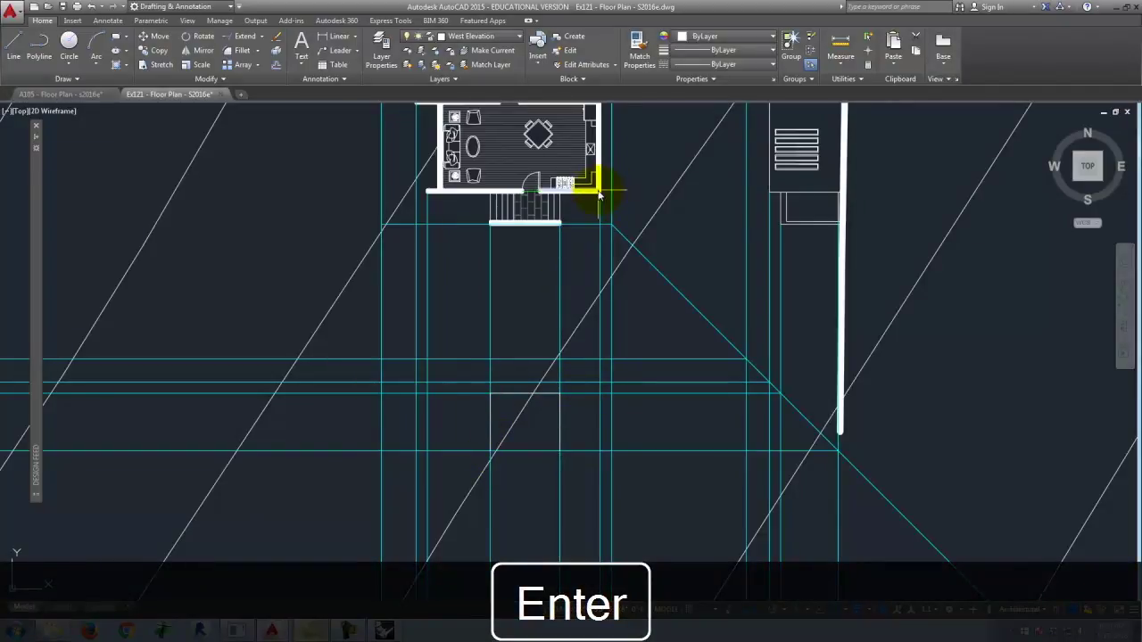
# Draw the living room block's two sides and top in the west elevation with lines along the guide intersections
pyautogui.press('Return')
pyautogui.click(600, 450)
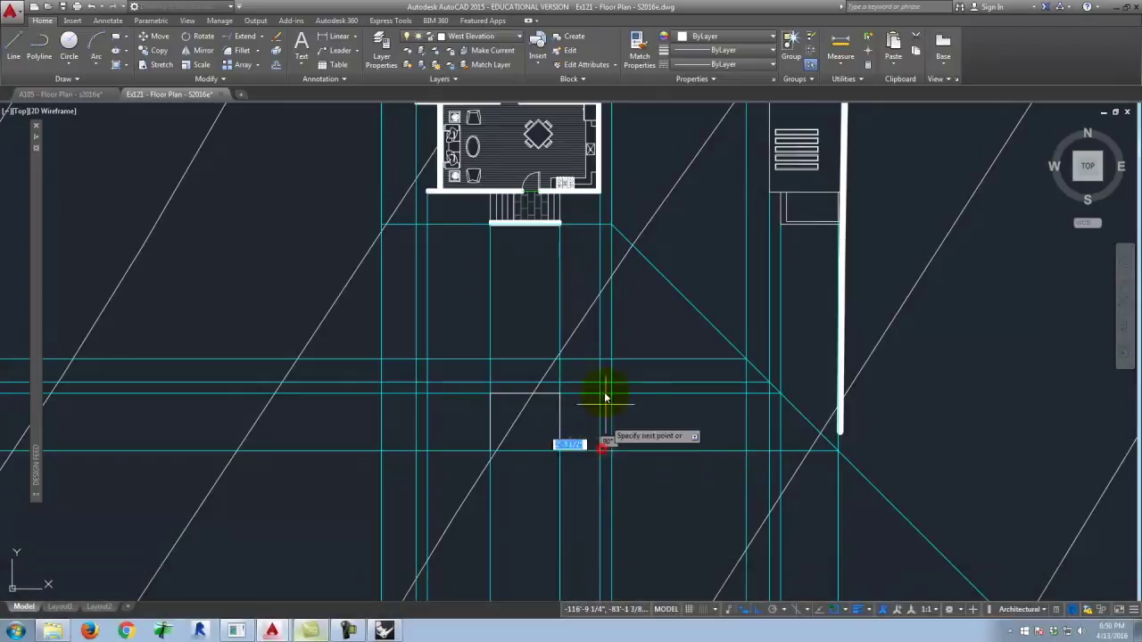
pyautogui.click(426, 382)
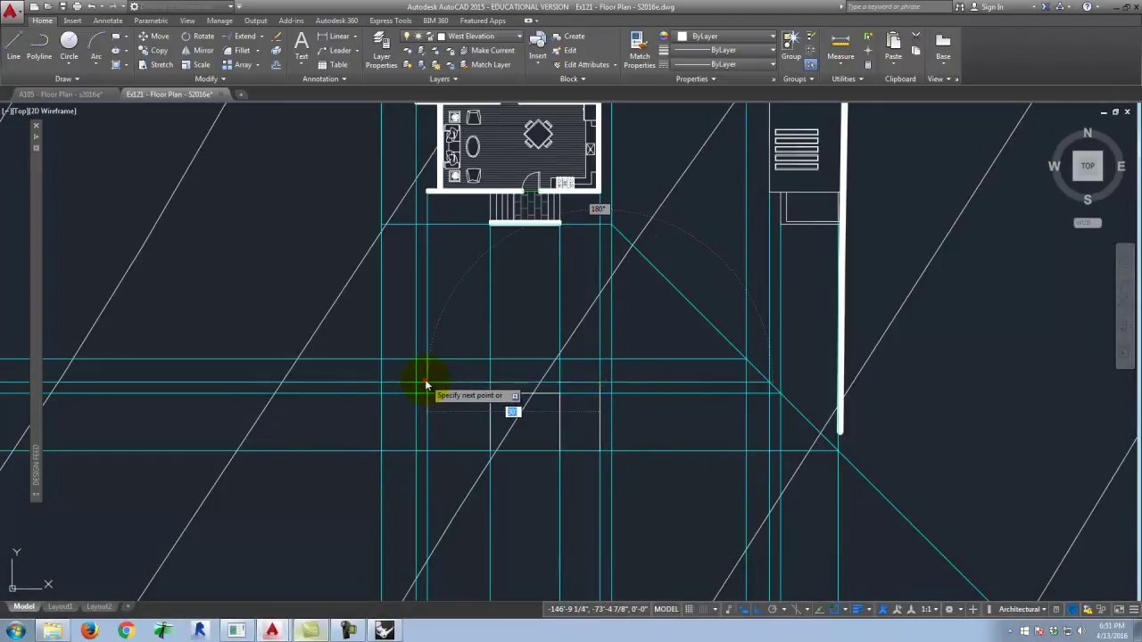
pyautogui.click(426, 450)
pyautogui.press('Return')
# Extend the living room block's top line to the next outer vertical guide and draw that side down to the base guide
pyautogui.scroll(-2, 443, 172)
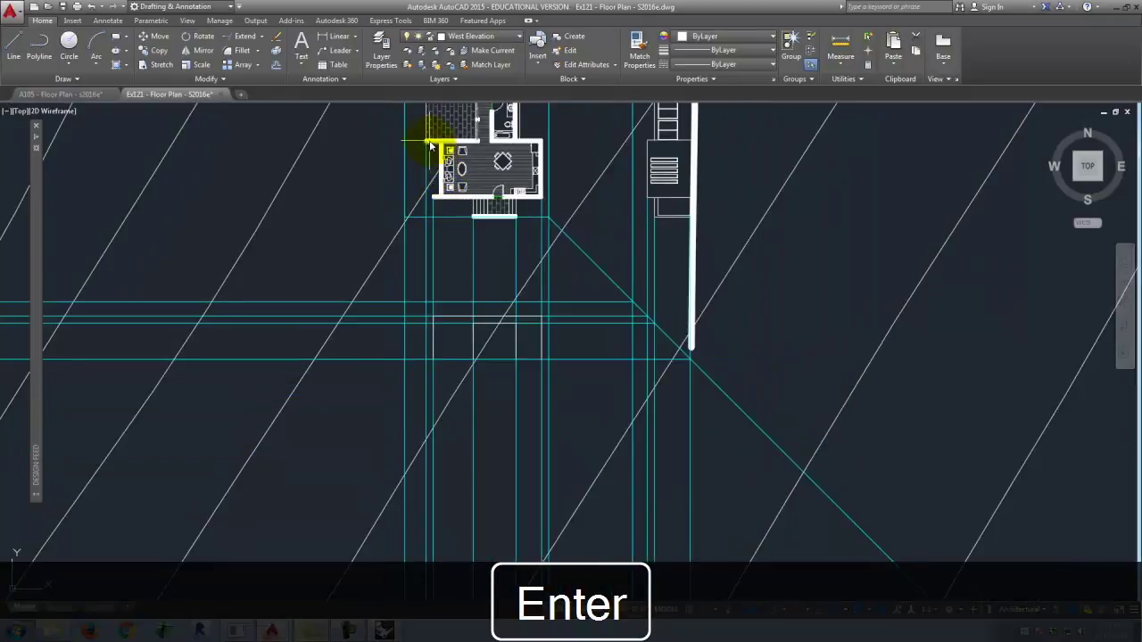
pyautogui.scroll(3, 428, 307)
pyautogui.press('Return')
pyautogui.click(440, 346)
pyautogui.click(412, 348)
pyautogui.click(413, 523)
pyautogui.press('Return')
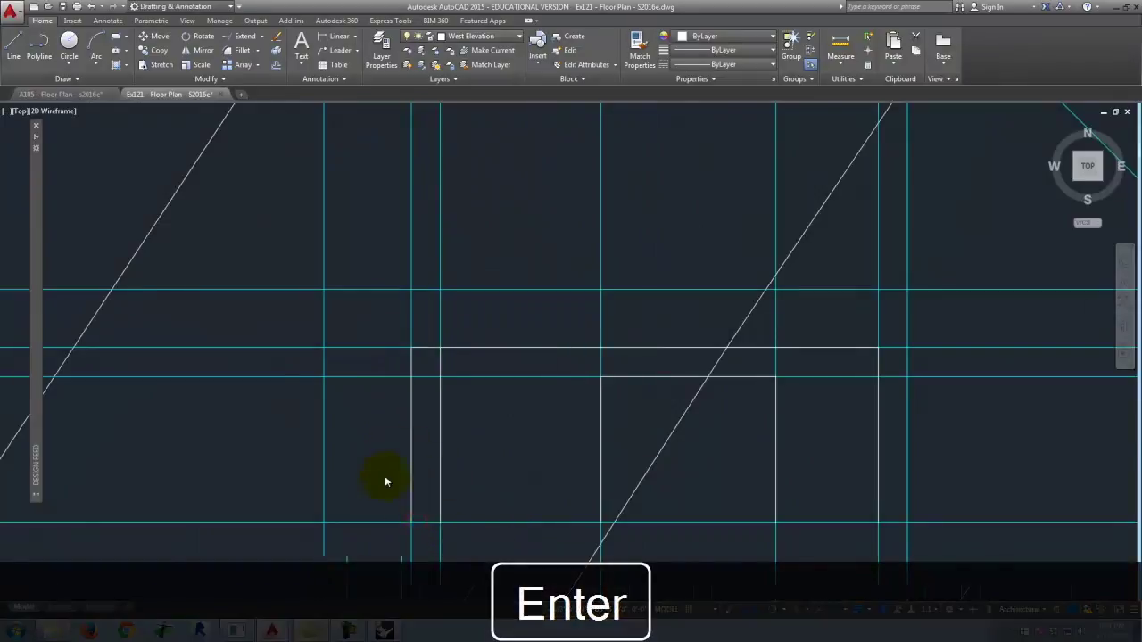
# Draw the bedroom block's two sides and top in the west elevation from the base guide to the highest guide
pyautogui.scroll(-3, 384, 475)
pyautogui.scroll(4, 508, 505)
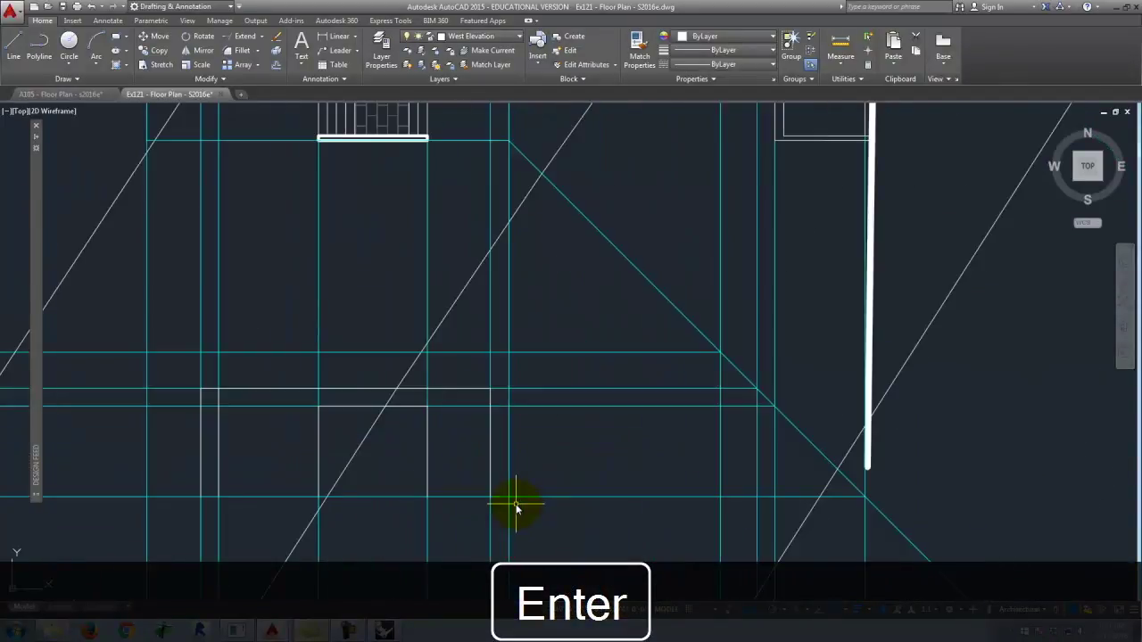
pyautogui.click(510, 499)
pyautogui.click(512, 353)
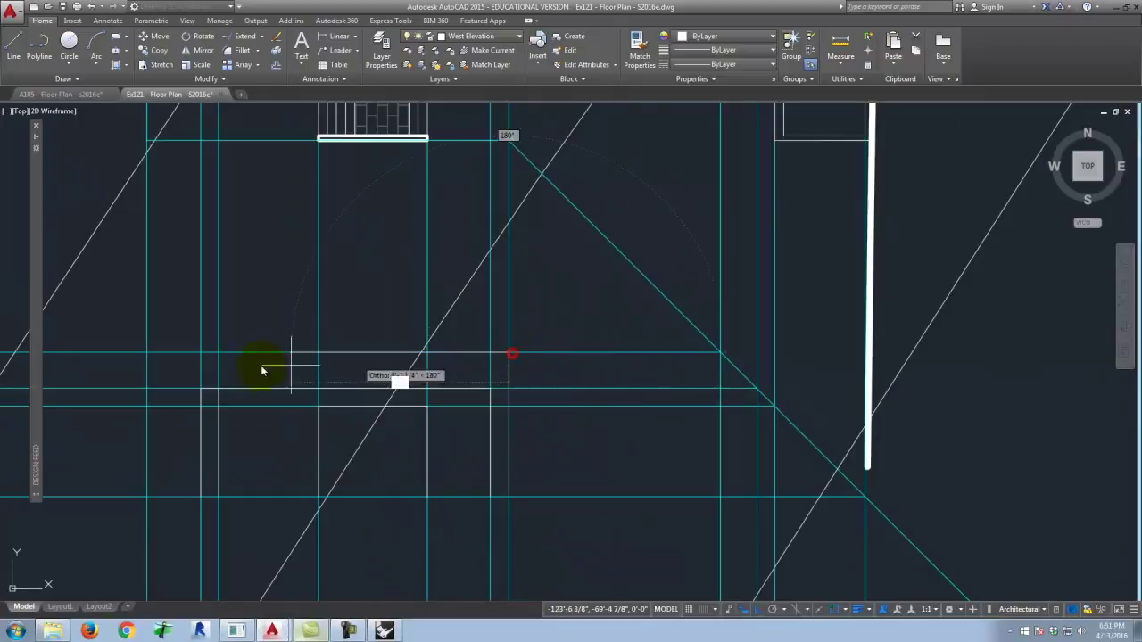
pyautogui.click(149, 353)
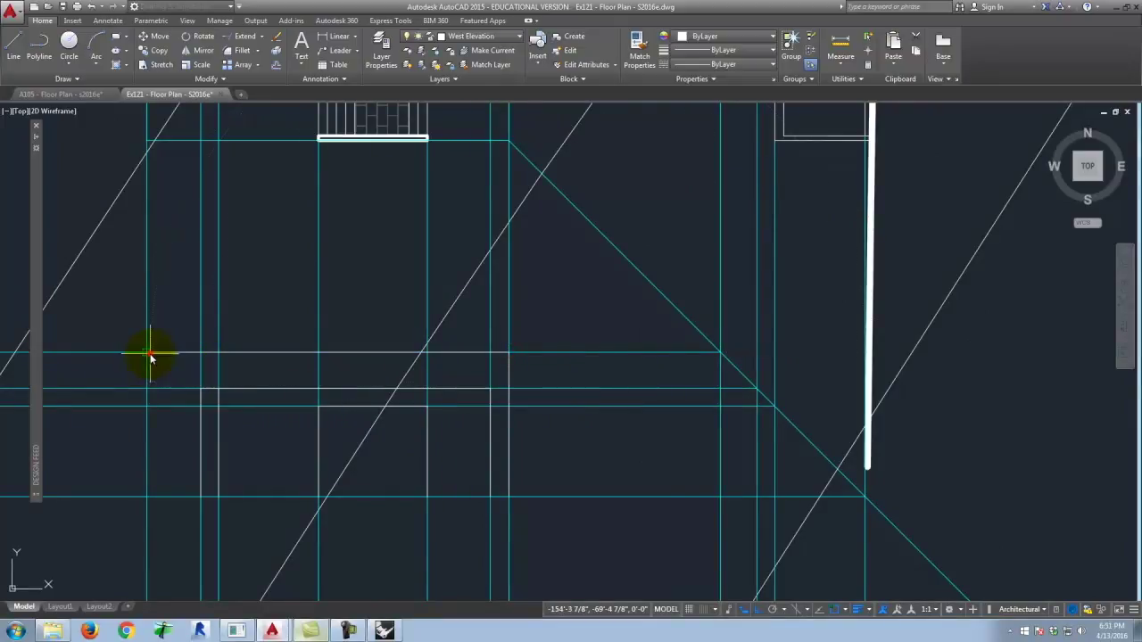
pyautogui.click(153, 496)
pyautogui.press('Return')
# Freeze the Guides3 and Topography layers
pyautogui.scroll(-4, 618, 460)
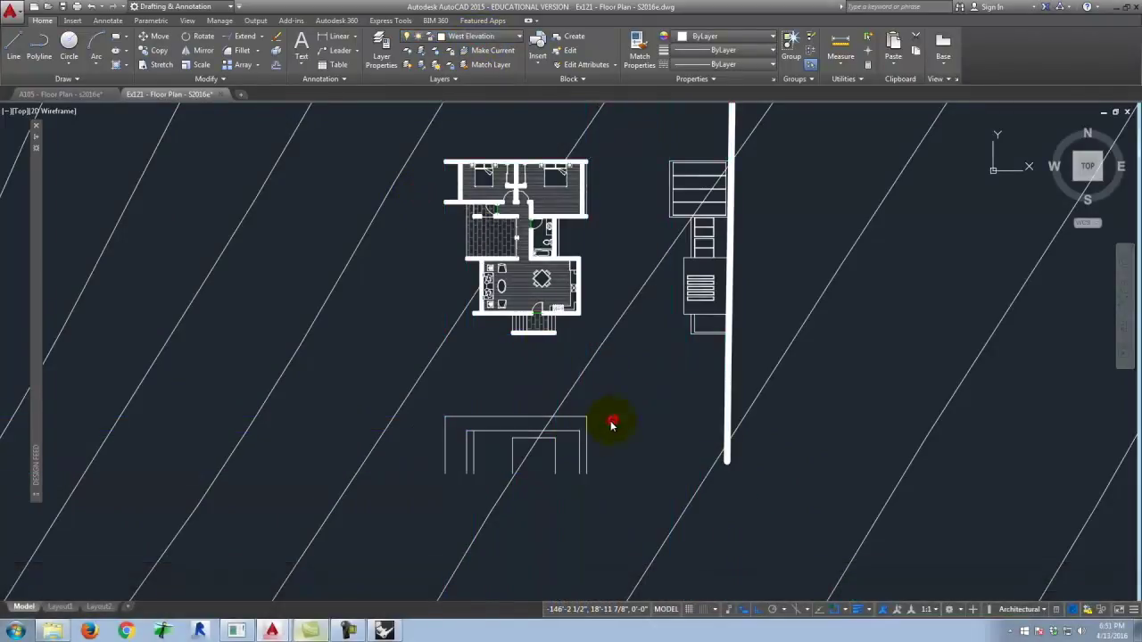
pyautogui.click(487, 37)
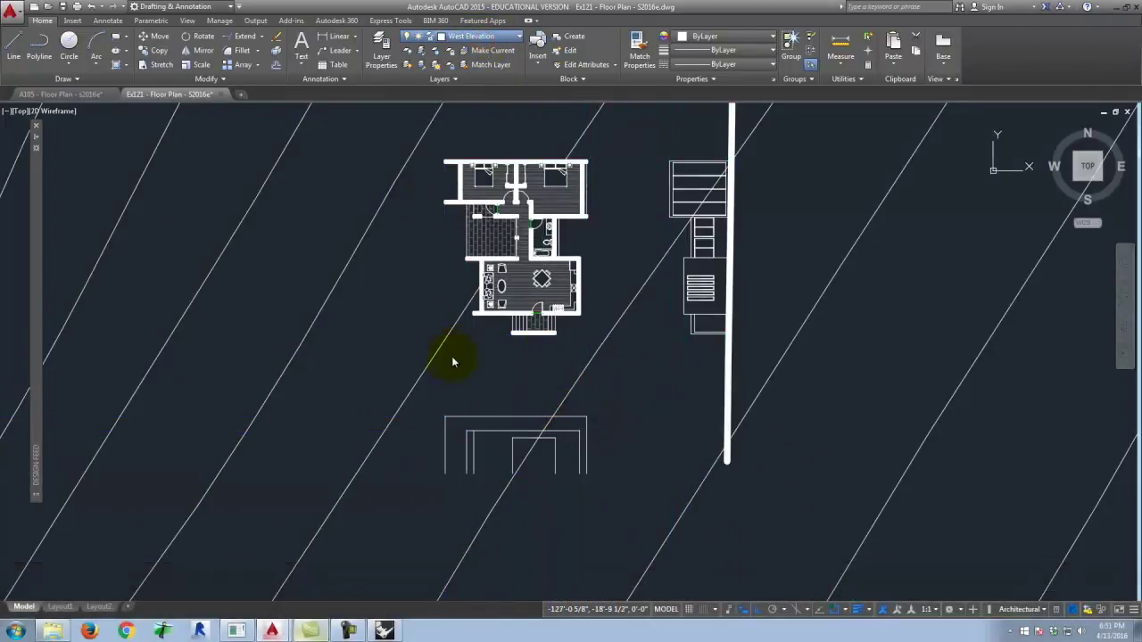
pyautogui.click(420, 282)
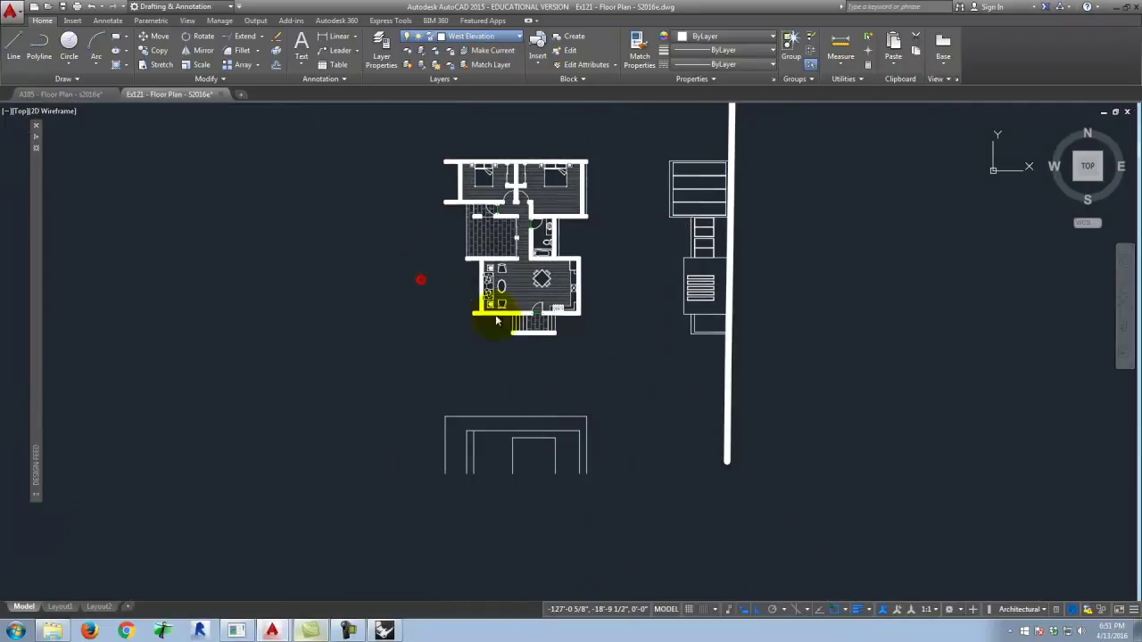
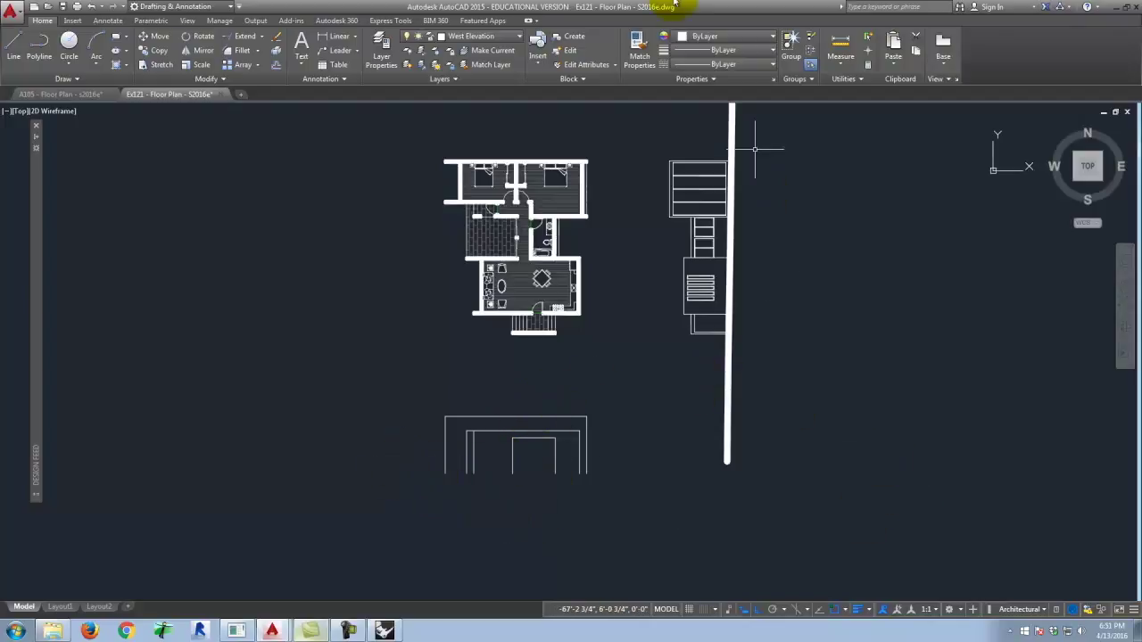
# Create a layer named Guides4, thaw it and set its colour to magenta
pyautogui.click(381, 44)
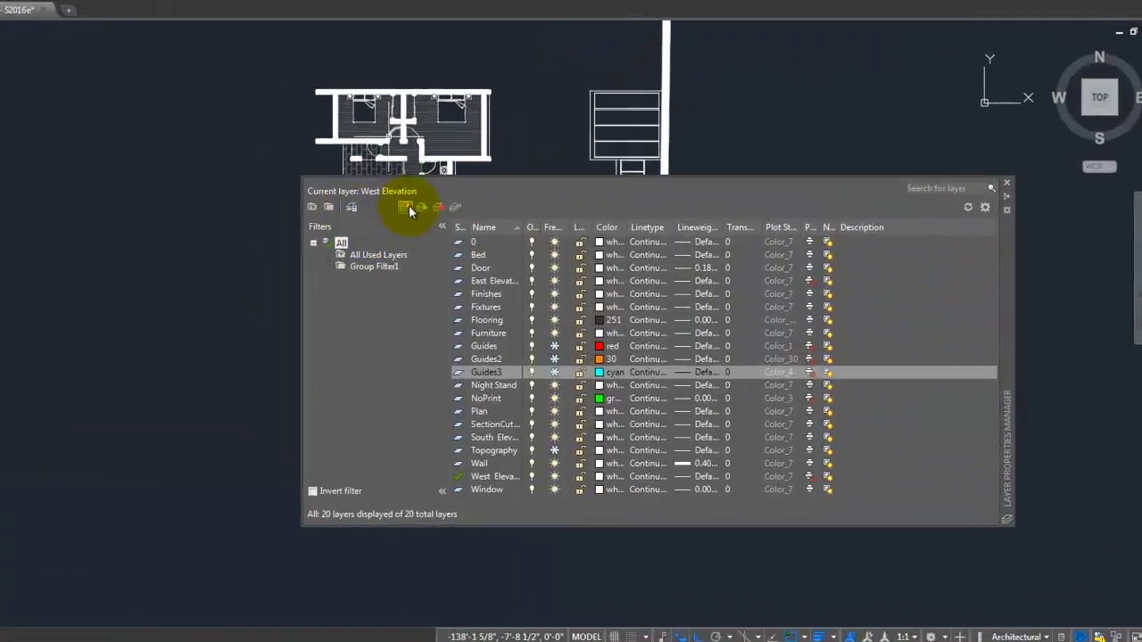
pyautogui.click(516, 256)
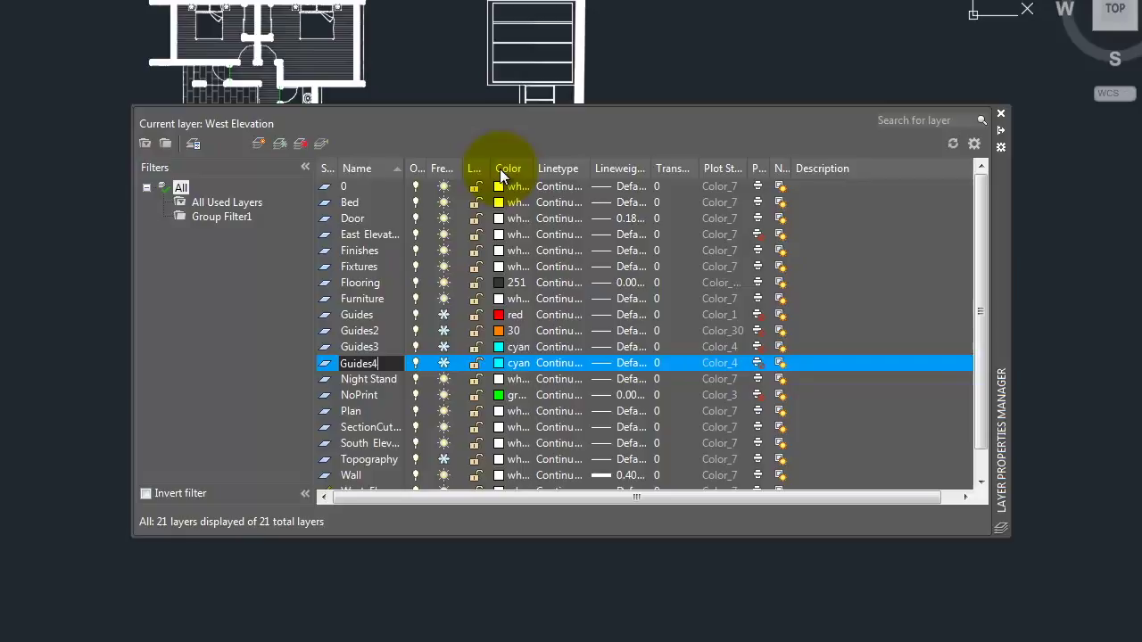
pyautogui.write('Guides4')
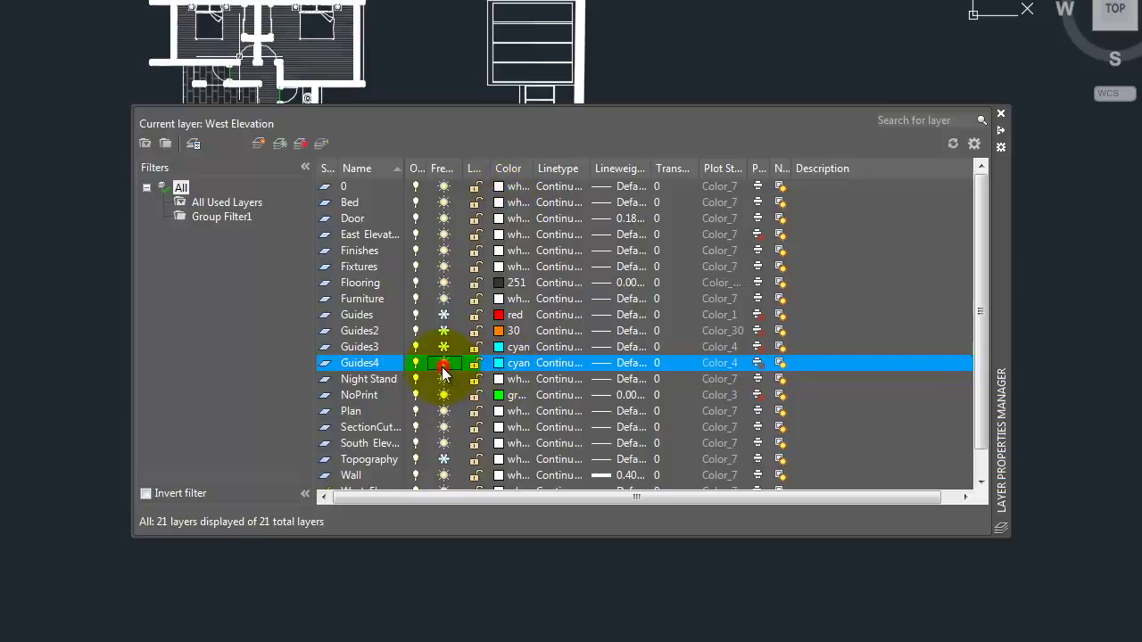
pyautogui.click(510, 363)
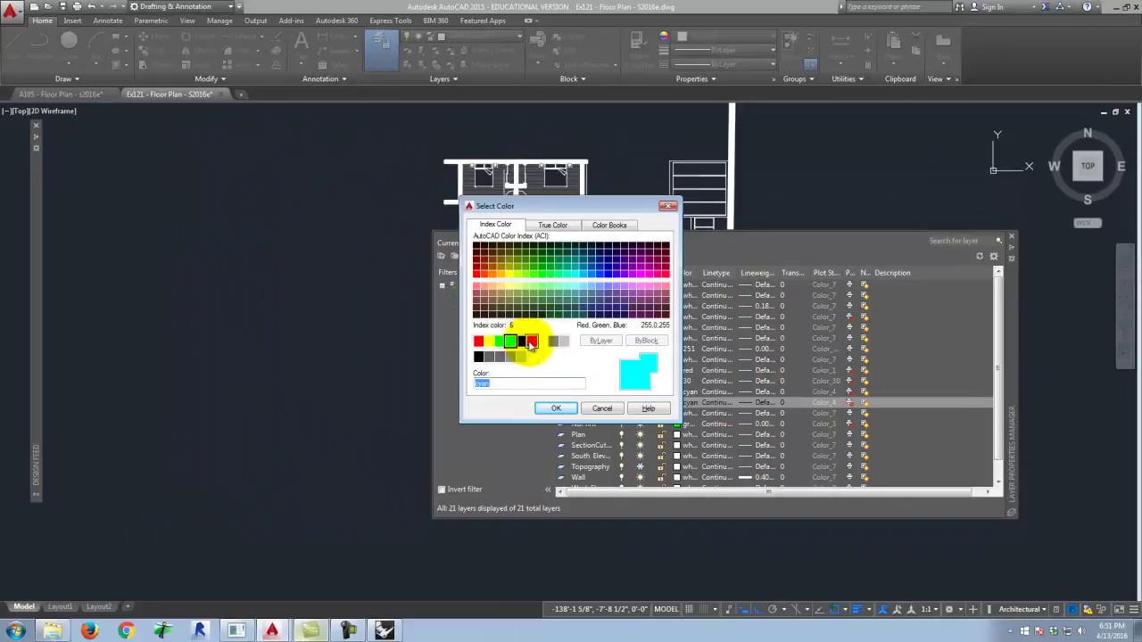
pyautogui.click(531, 342)
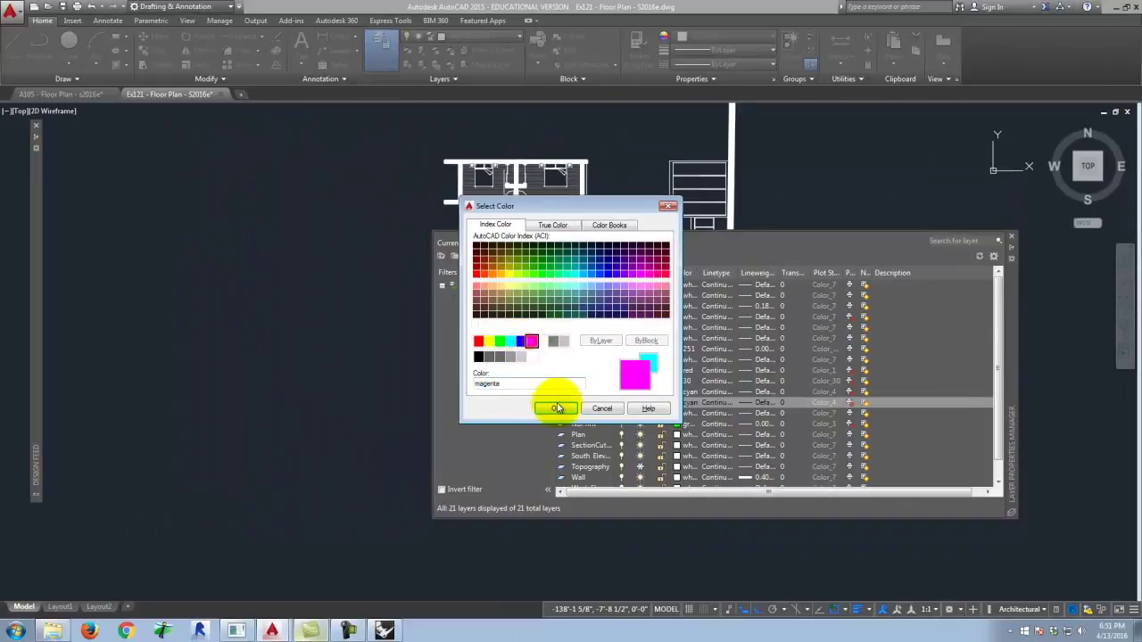
pyautogui.click(555, 407)
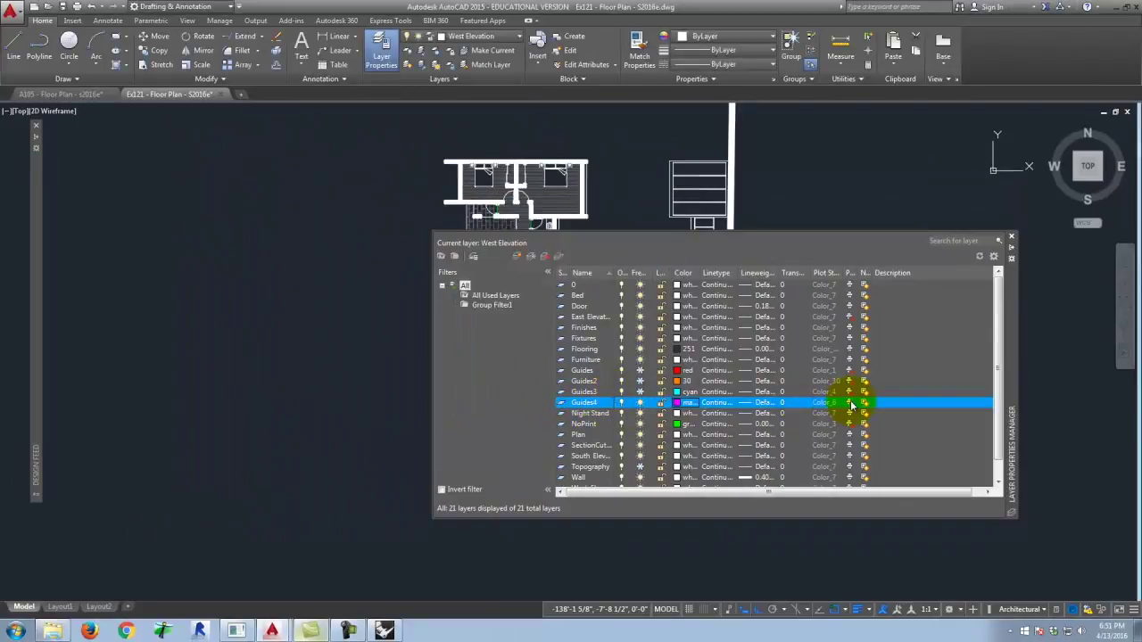
# Make Guides4 the current layer and thaw the Topography layer
pyautogui.doubleClick(559, 404)
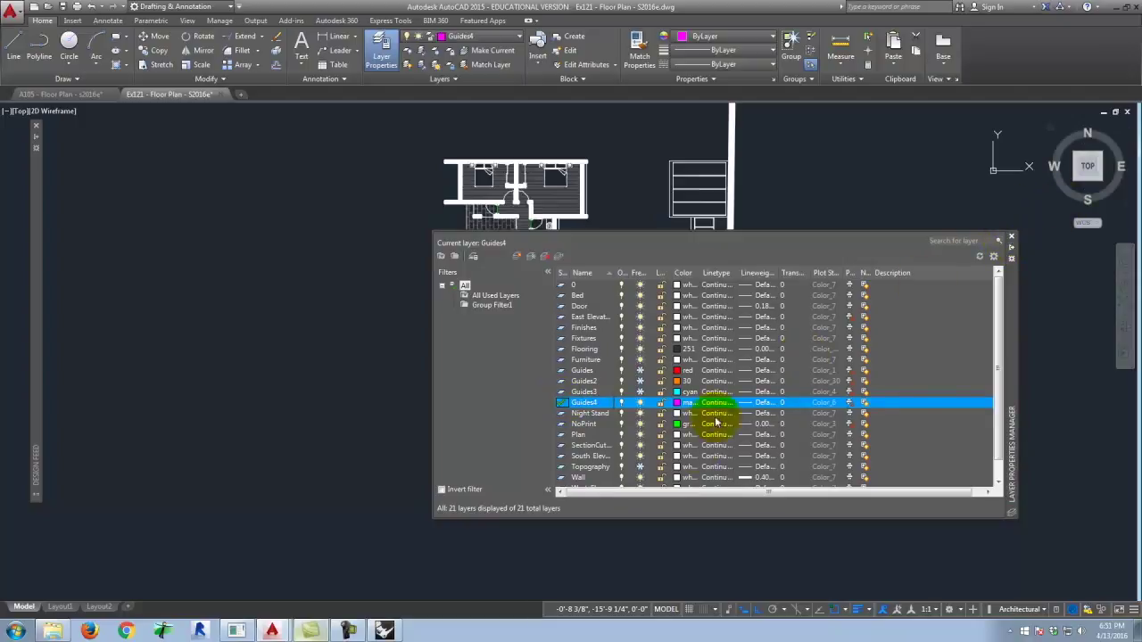
pyautogui.click(639, 467)
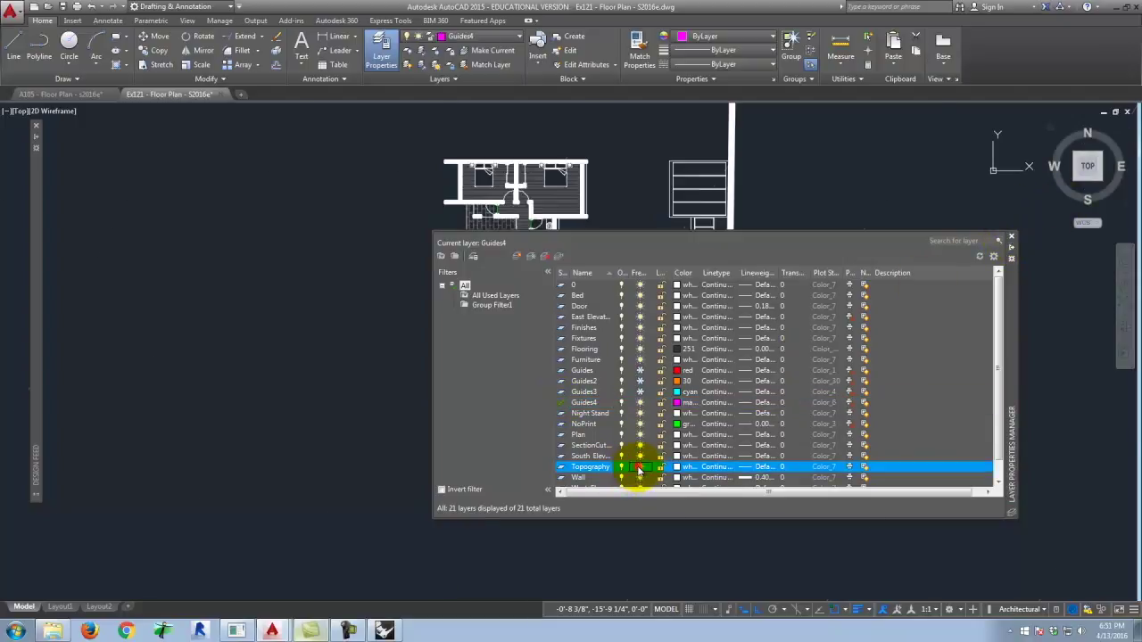
pyautogui.click(1013, 239)
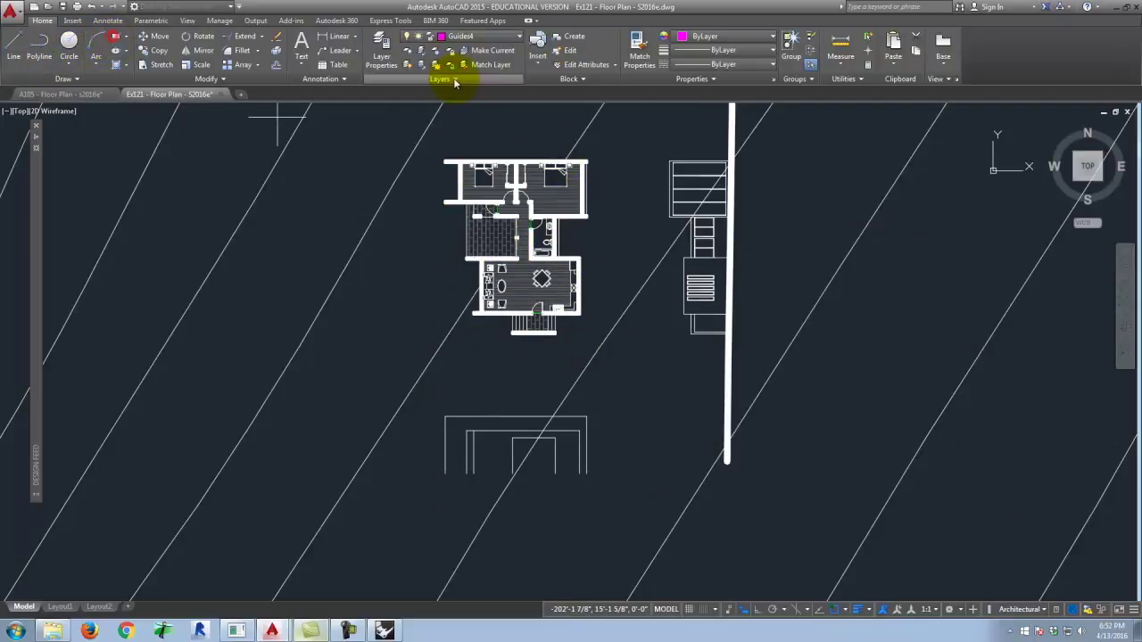
# Draw a rectangle enclosing the floor plan, from the bedroom block's outer corner to the opposite corner level with the porch base
pyautogui.scroll(3, 614, 134)
pyautogui.click(482, 247)
pyautogui.scroll(-2, 562, 209)
pyautogui.scroll(-2, 438, 357)
pyautogui.scroll(4, 497, 300)
pyautogui.scroll(-2, 408, 242)
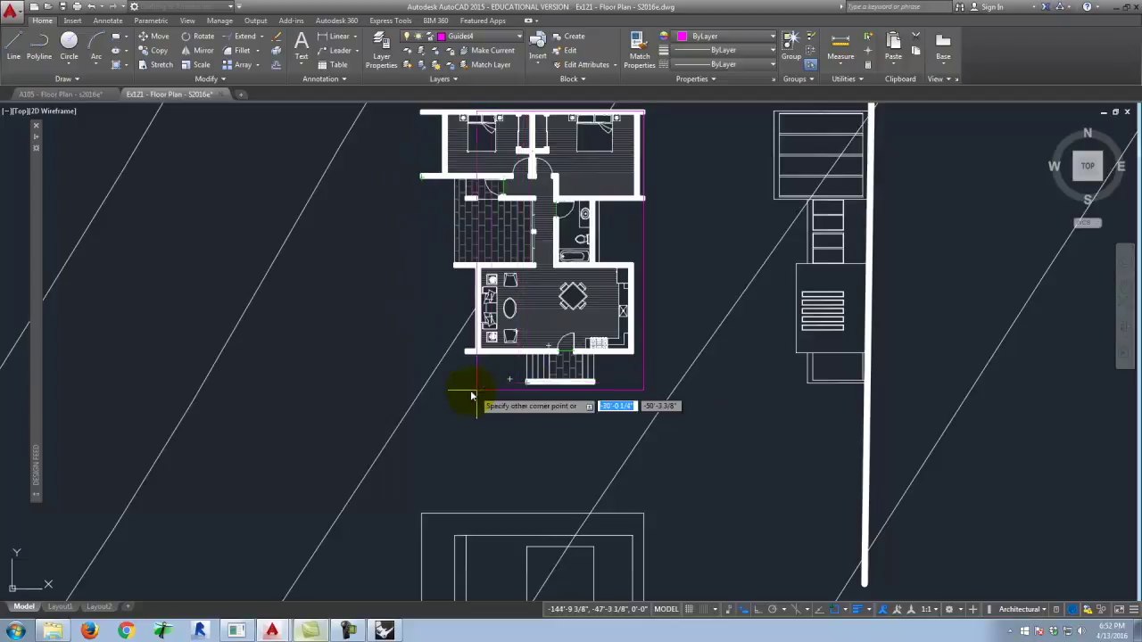
pyautogui.click(422, 387)
pyautogui.scroll(6, 560, 382)
pyautogui.scroll(-6, 471, 370)
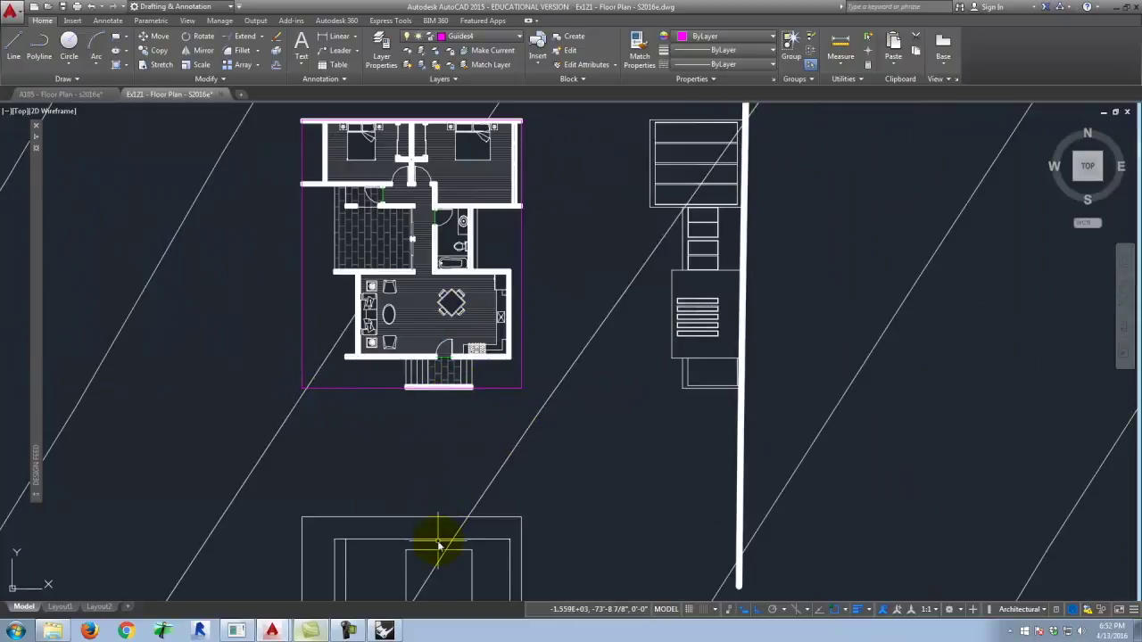
# Draw a horizontal construction line (XLINE) through the base of the plan's porch
pyautogui.scroll(-4, 434, 382)
pyautogui.scroll(3, 397, 382)
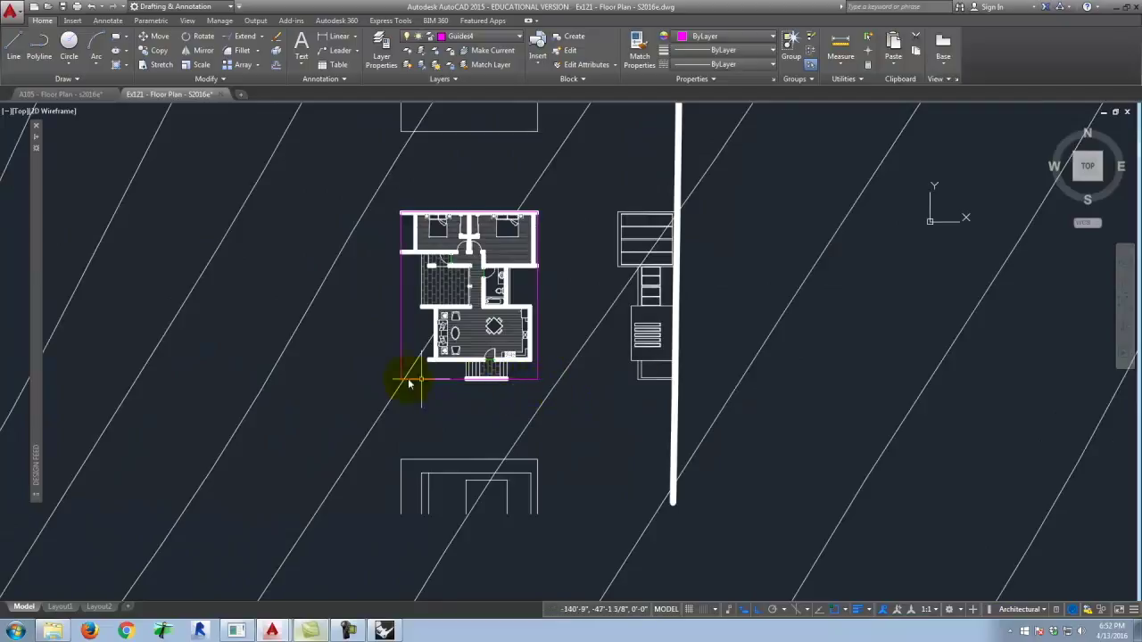
pyautogui.write('x')
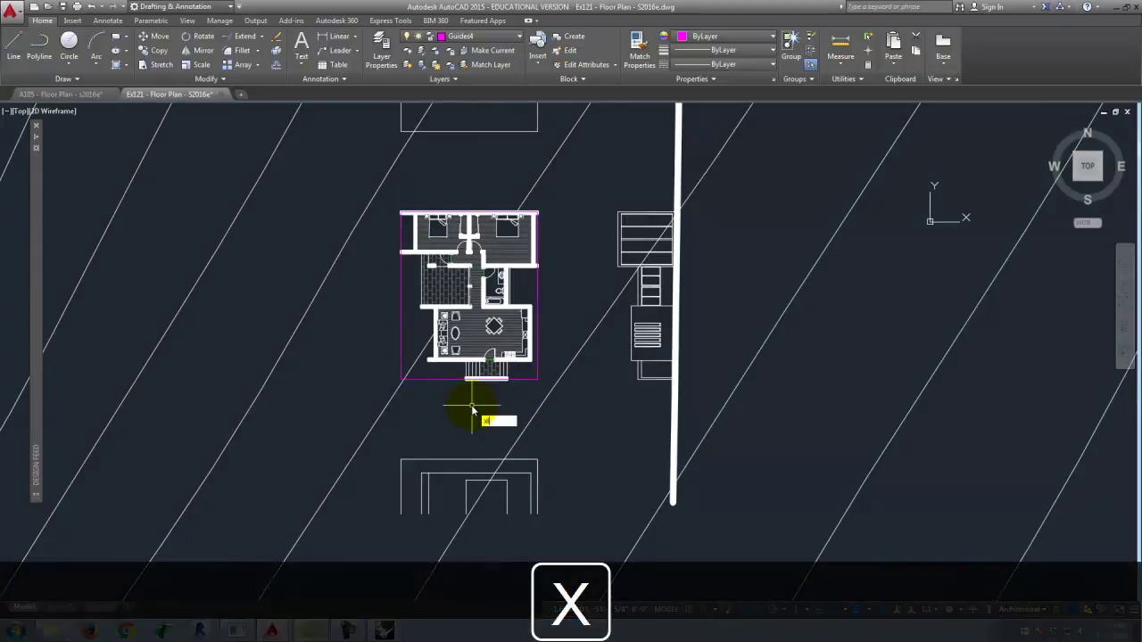
pyautogui.press('Return')
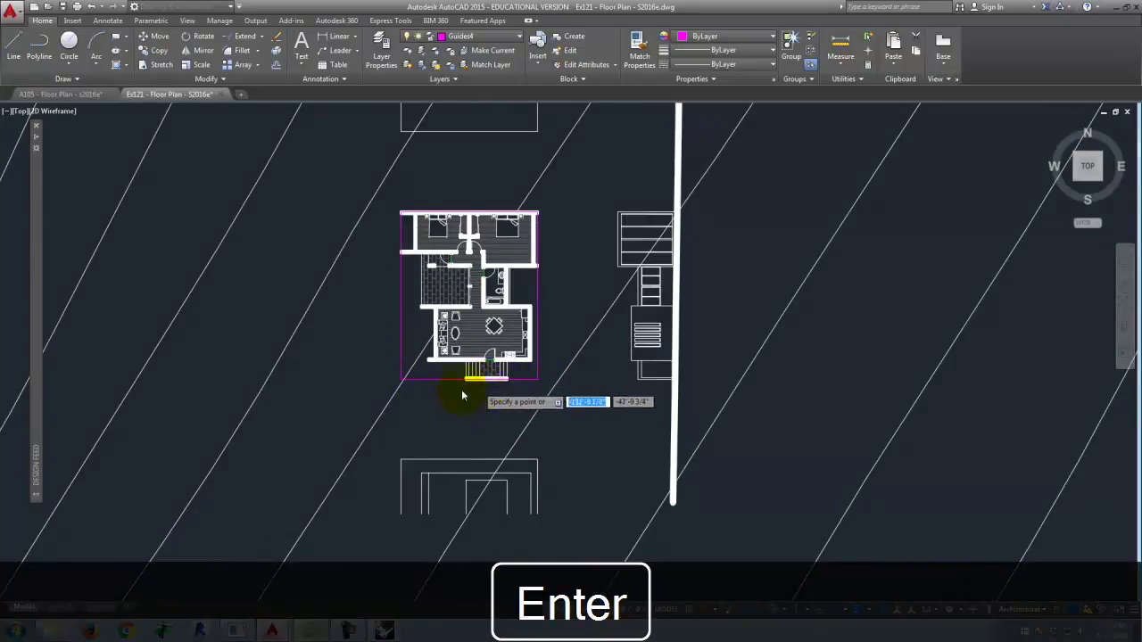
pyautogui.scroll(5, 460, 386)
pyautogui.click(454, 355)
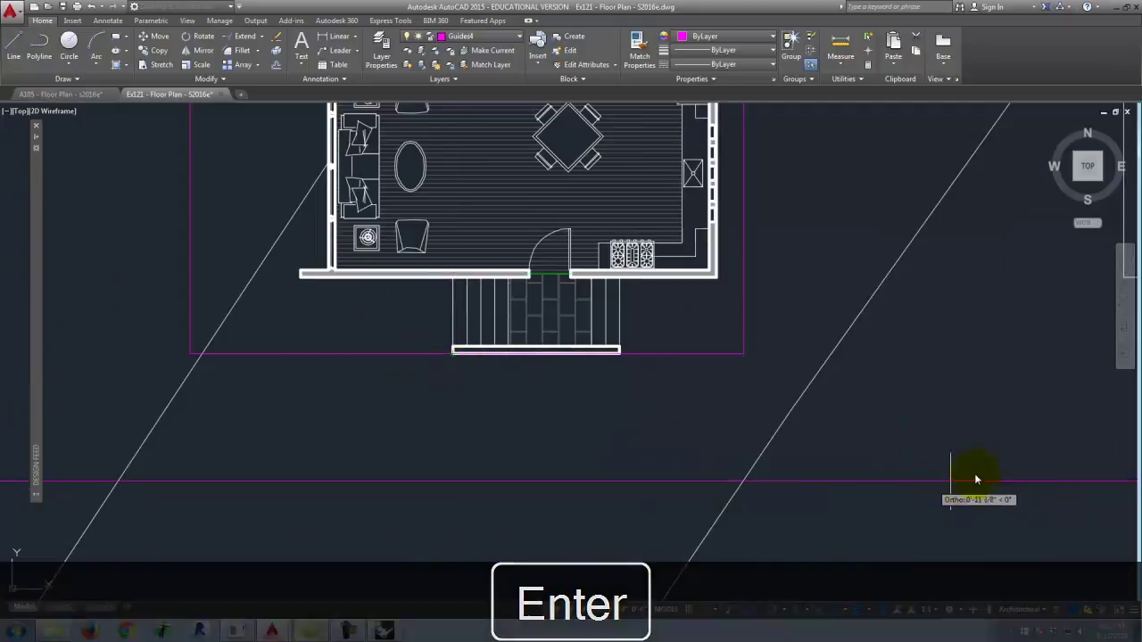
pyautogui.click(752, 354)
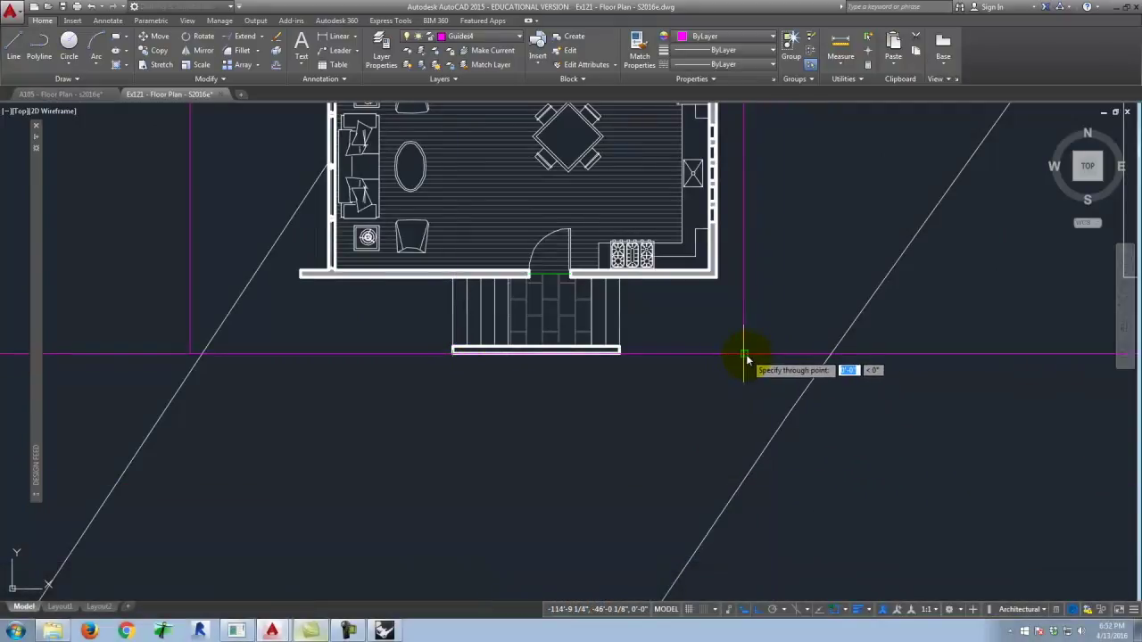
pyautogui.scroll(-5, 555, 362)
pyautogui.press('Return')
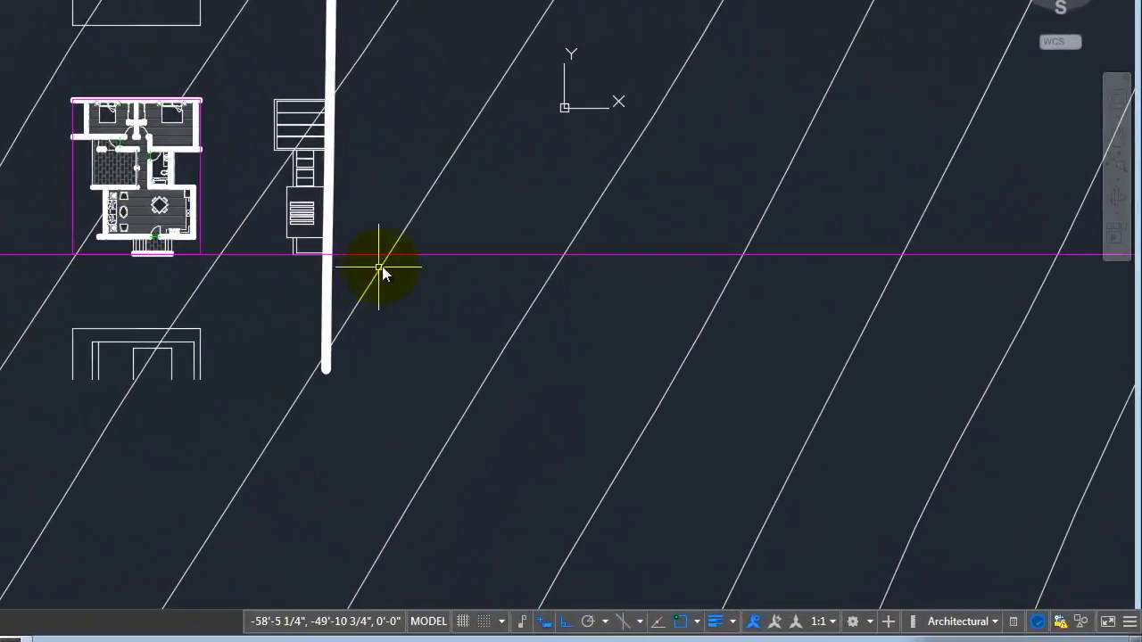
pyautogui.press('Escape')
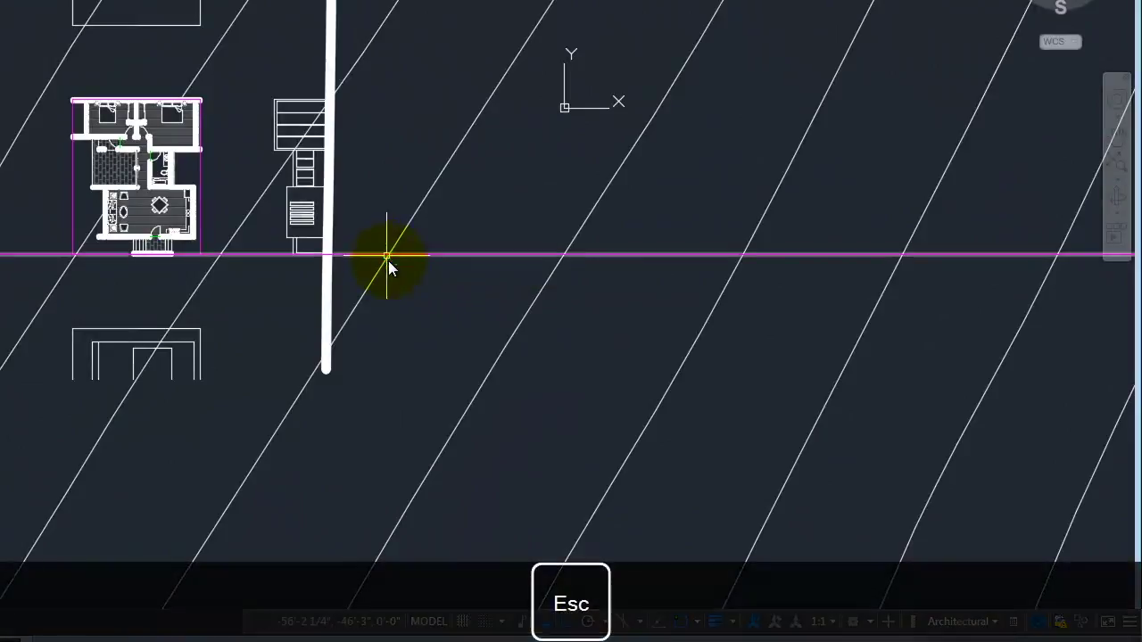
# Drop a vertical ray from the construction line's intersection with the first topography contour east of the thick section line
pyautogui.write('rauy')
pyautogui.press('BackSpace')
pyautogui.press('BackSpace')
pyautogui.press('BackSpace')
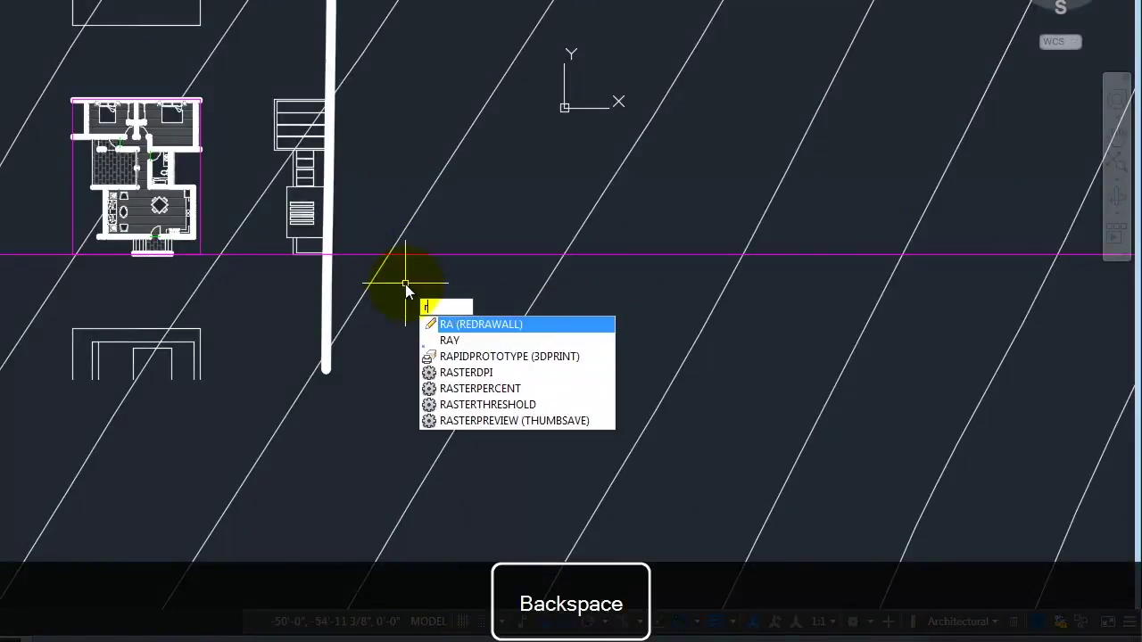
pyautogui.write('ay')
pyautogui.press('Return')
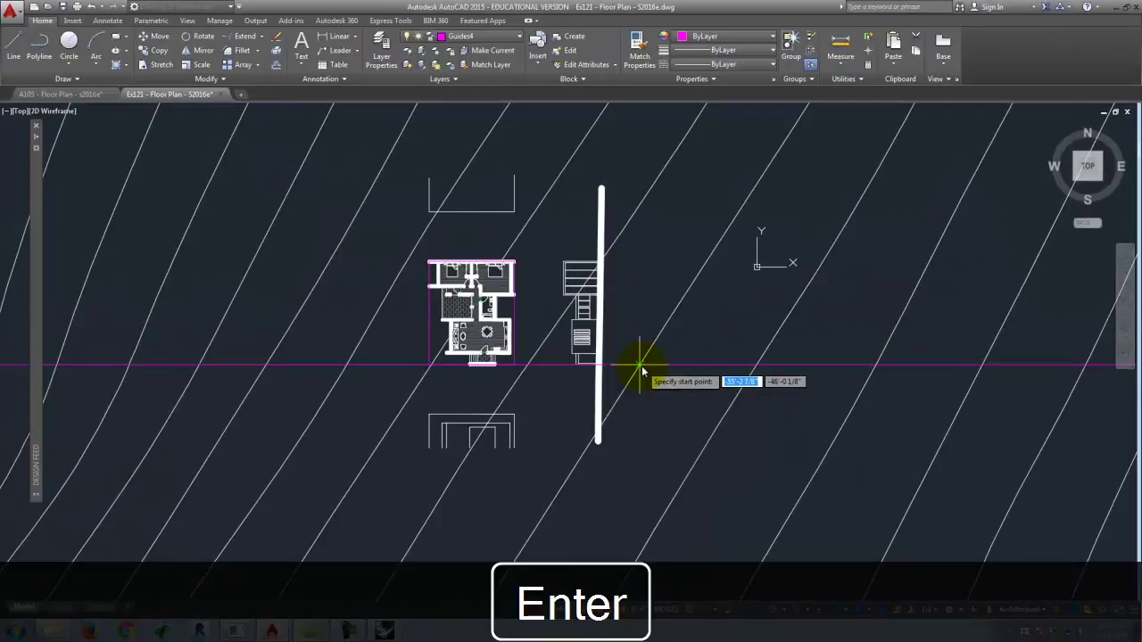
pyautogui.click(641, 366)
pyautogui.click(642, 421)
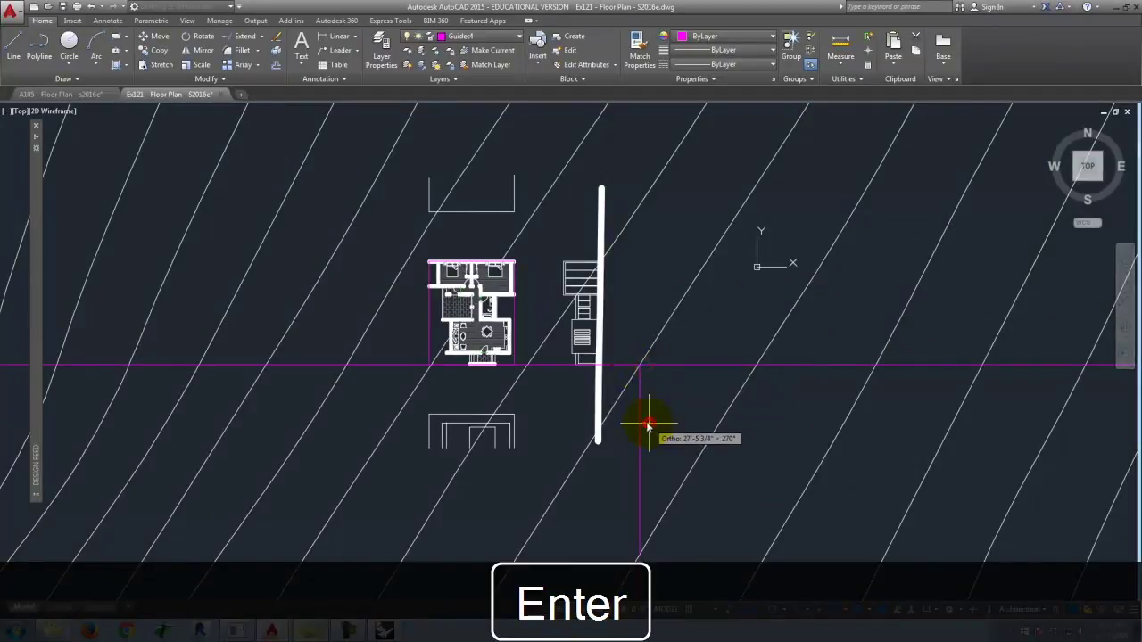
# Drop vertical rays from the construction line's contour intersections just east of the plan and at its southwest corner
pyautogui.rightClick(531, 368)
pyautogui.click(528, 366)
pyautogui.click(532, 408)
pyautogui.rightClick(532, 408)
pyautogui.scroll(4, 434, 382)
pyautogui.rightClick(429, 370)
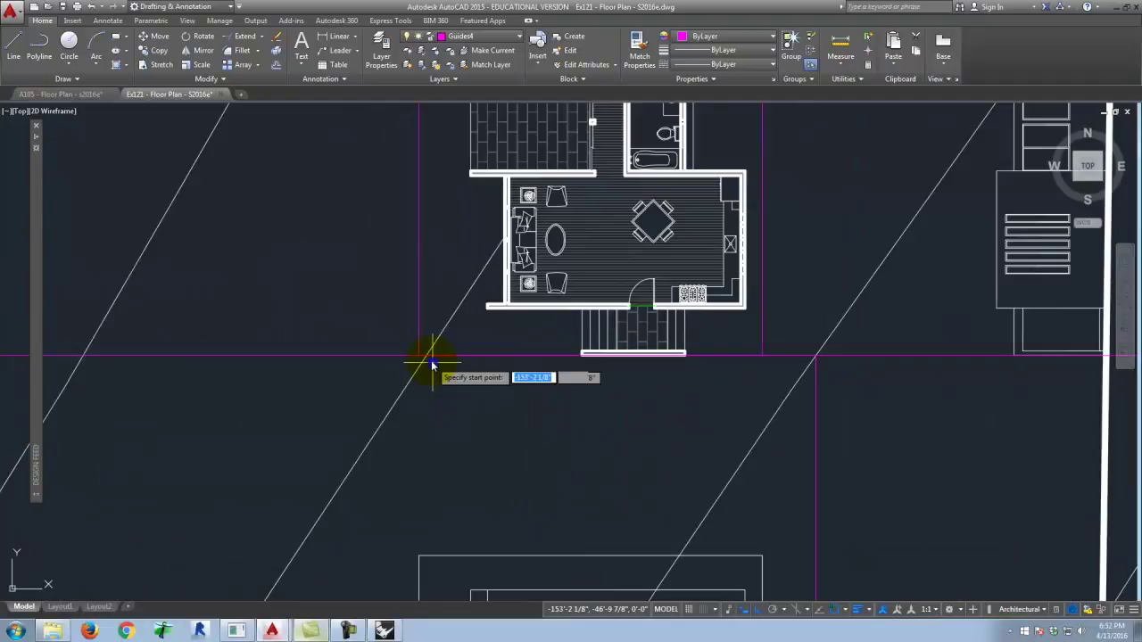
pyautogui.click(431, 361)
pyautogui.click(435, 395)
pyautogui.rightClick(435, 395)
# Drop a vertical ray from the construction line's intersection with the next contour west of the plan
pyautogui.scroll(-4, 554, 369)
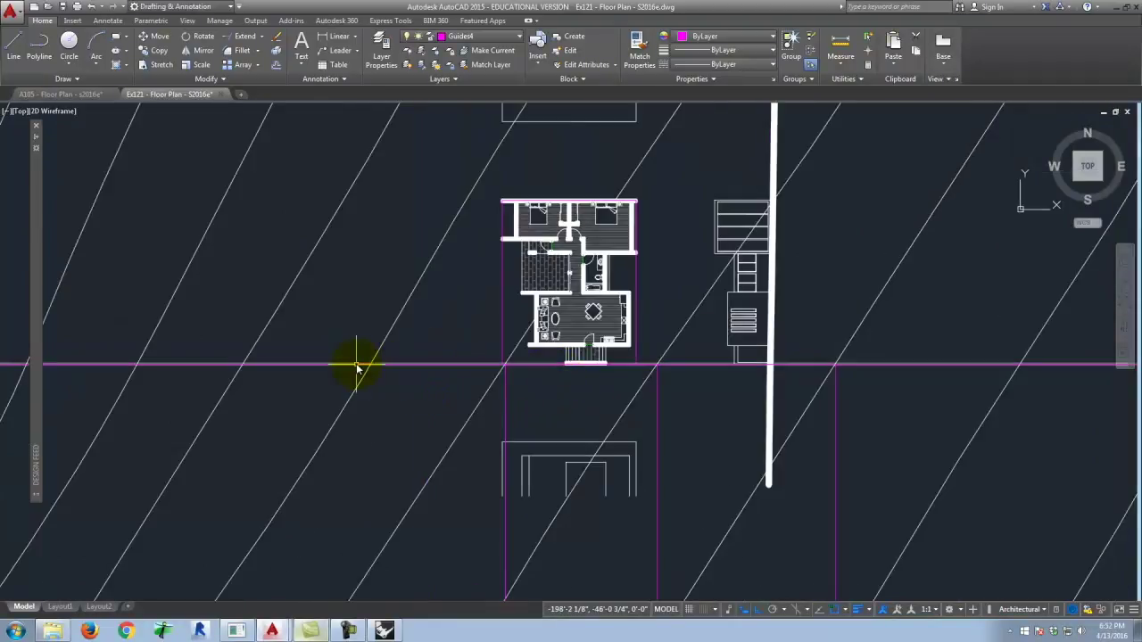
pyautogui.rightClick(379, 375)
pyautogui.click(377, 373)
pyautogui.click(378, 400)
pyautogui.rightClick(378, 400)
pyautogui.scroll(-4, 438, 326)
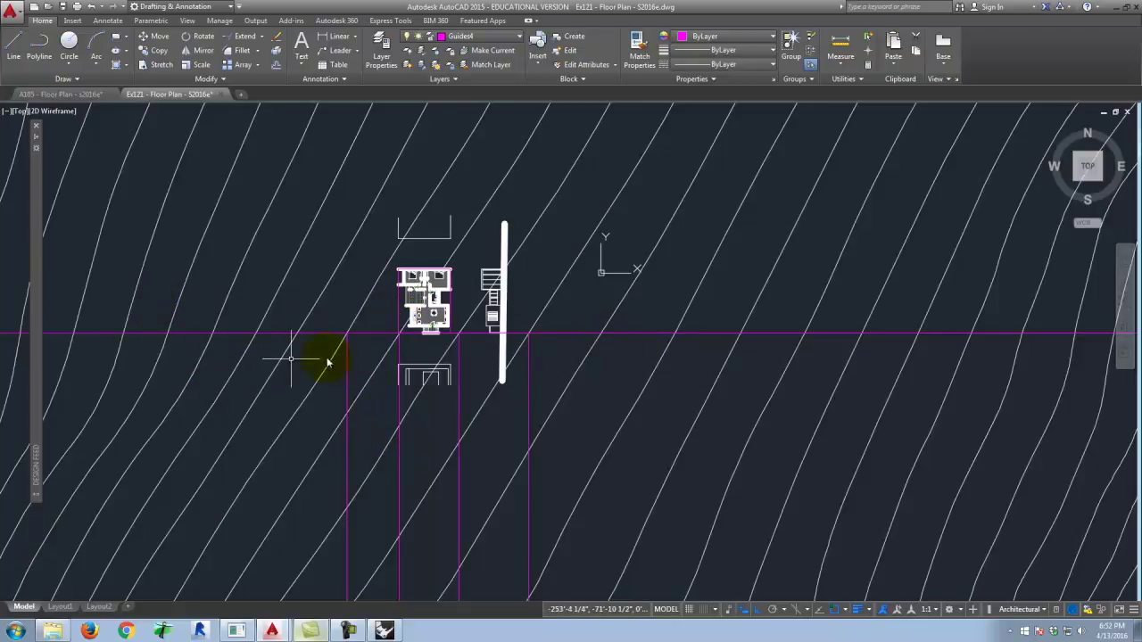
# Draw a horizontal construction line (XLINE) across the four contour rays, well below the elevation under the plan
pyautogui.scroll(2, 449, 499)
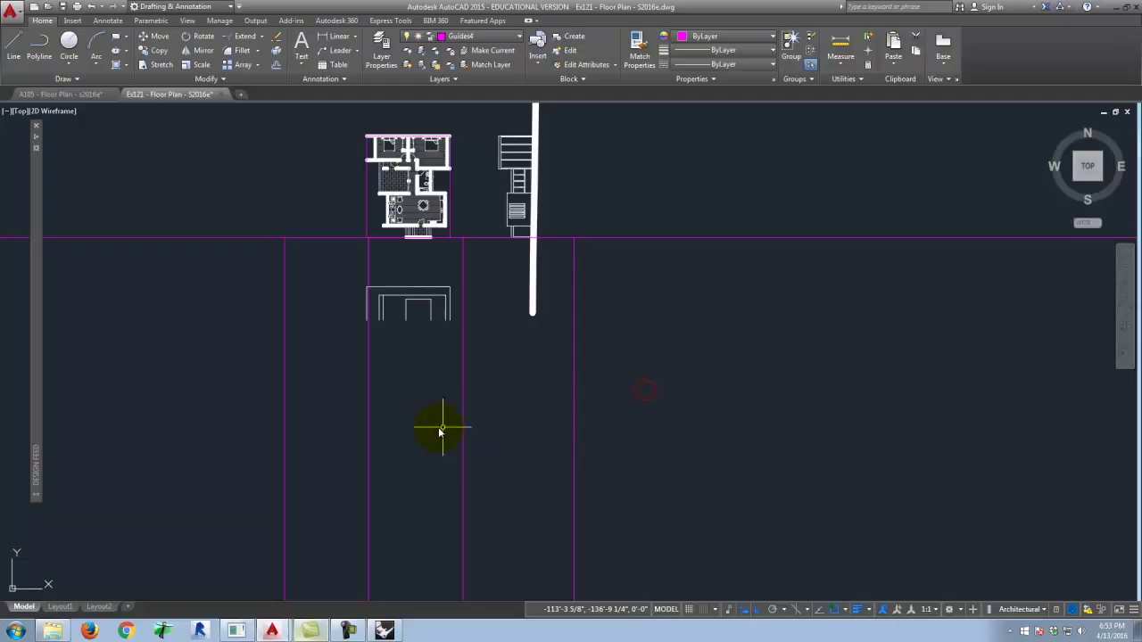
pyautogui.write('x')
pyautogui.press('Return')
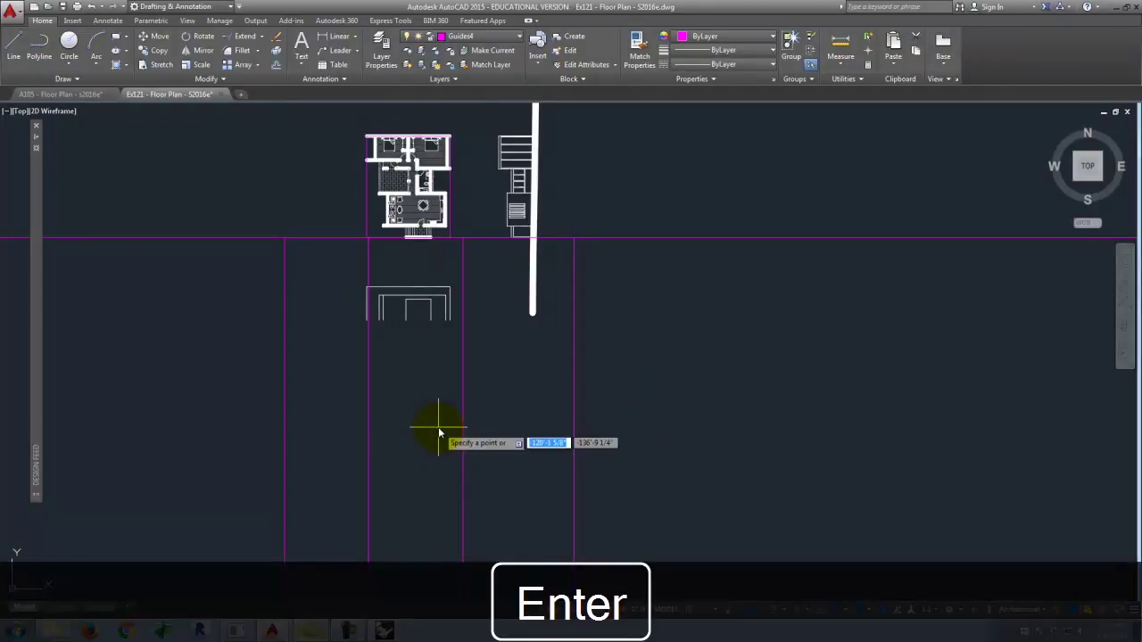
pyautogui.click(400, 439)
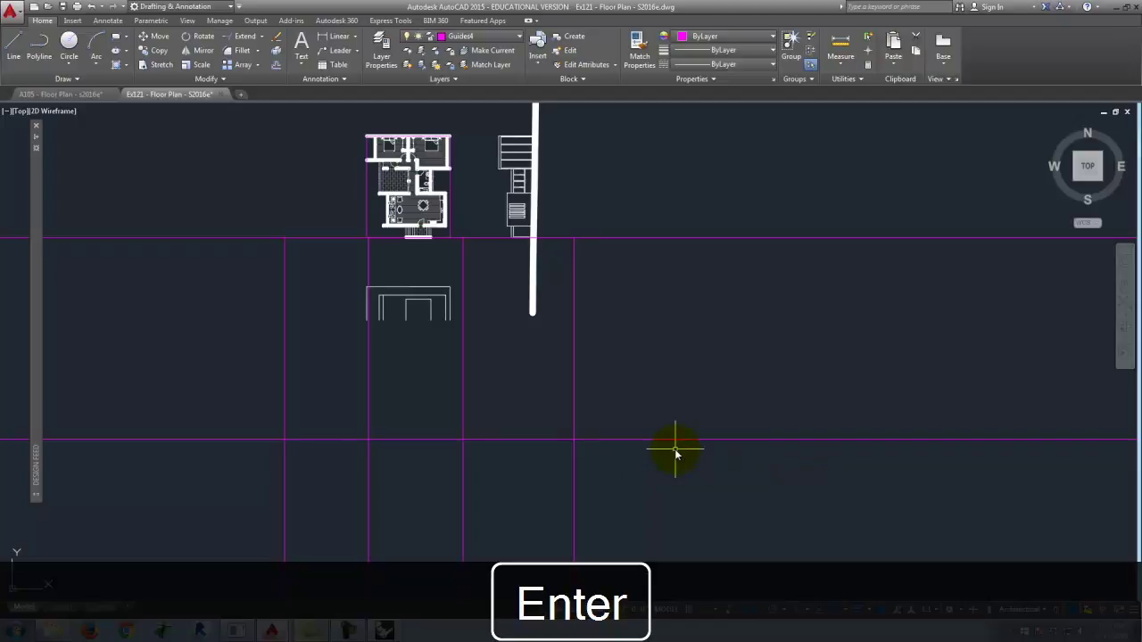
# Offset the new horizontal construction line upward three times at 1' intervals to mark the contour levels
pyautogui.click(275, 64)
pyautogui.write('1')
pyautogui.press('Return')
pyautogui.click(428, 439)
pyautogui.click(430, 401)
pyautogui.scroll(6, 406, 428)
pyautogui.click(427, 481)
pyautogui.click(429, 440)
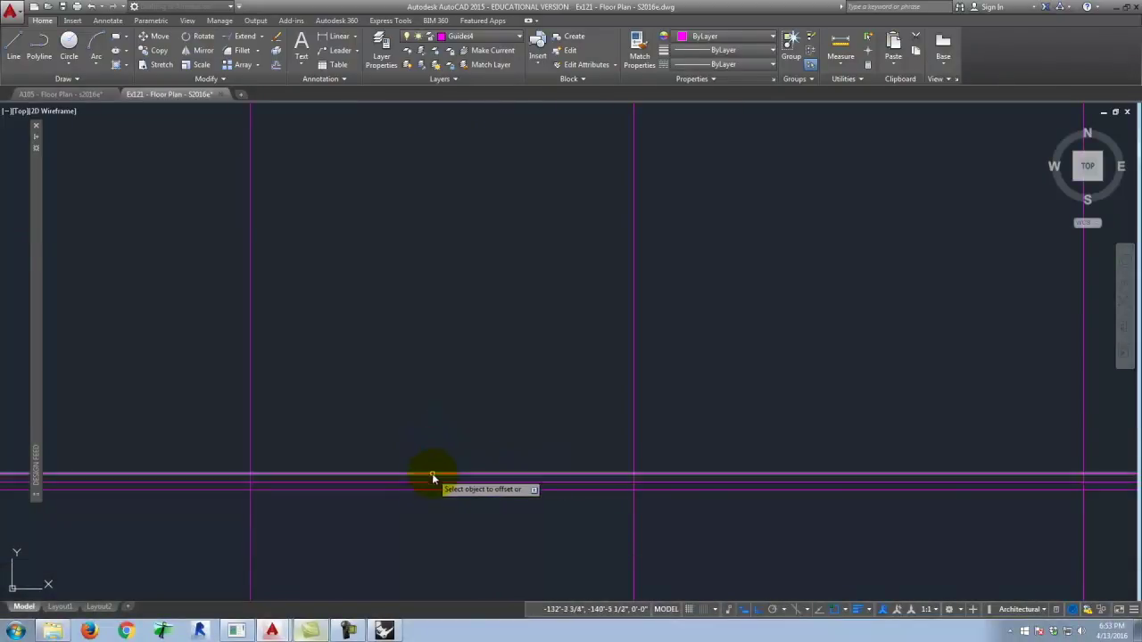
pyautogui.press('Escape')
pyautogui.scroll(-6, 658, 421)
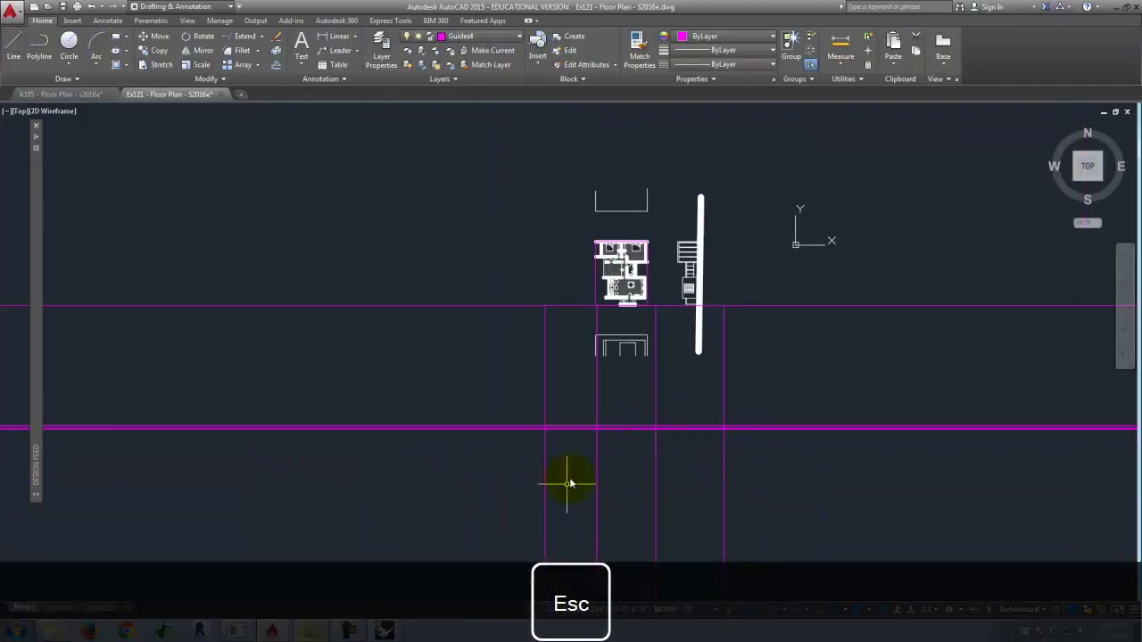
# Make West Elevation the current layer and draw a spline through the ray and level-line intersections, rising one level per ray from west to east
pyautogui.scroll(3, 543, 437)
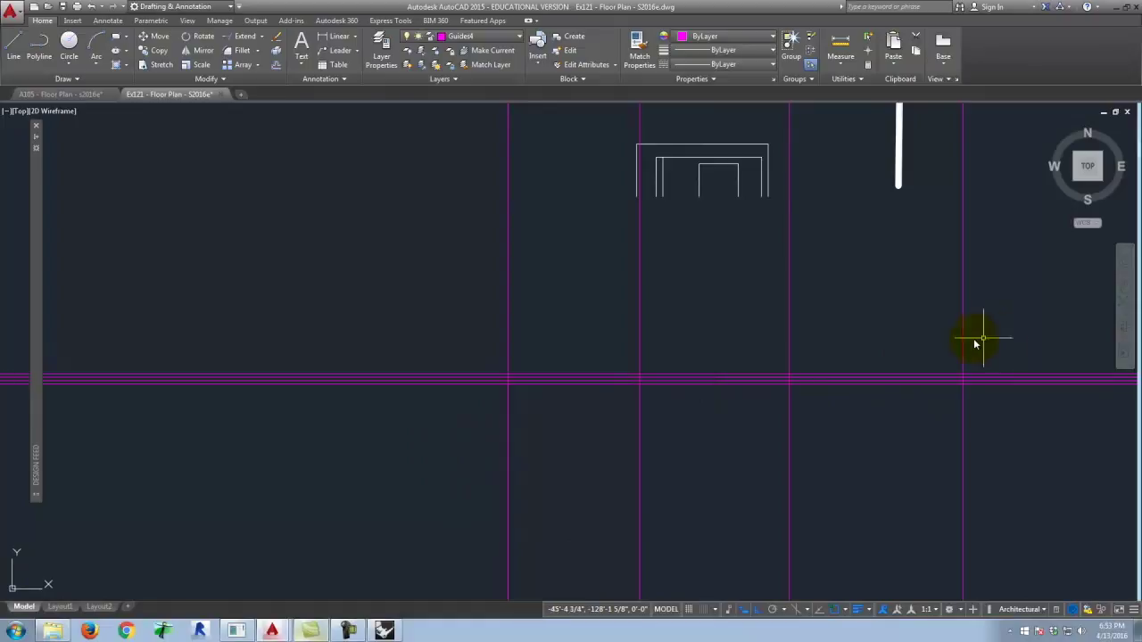
pyautogui.scroll(-3, 474, 432)
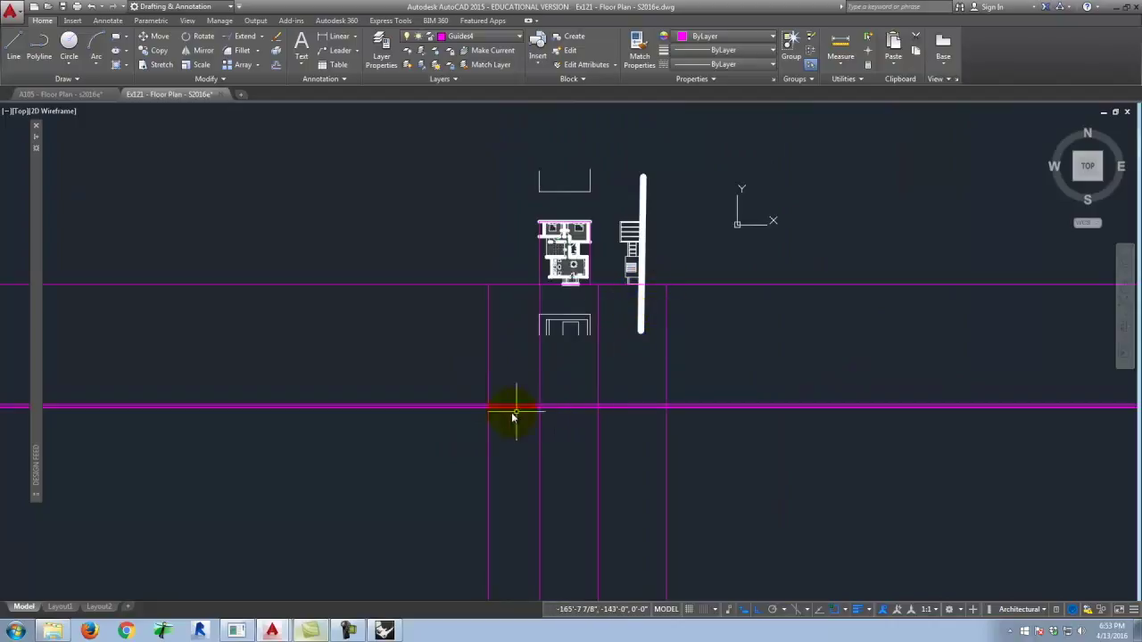
pyautogui.scroll(8, 513, 412)
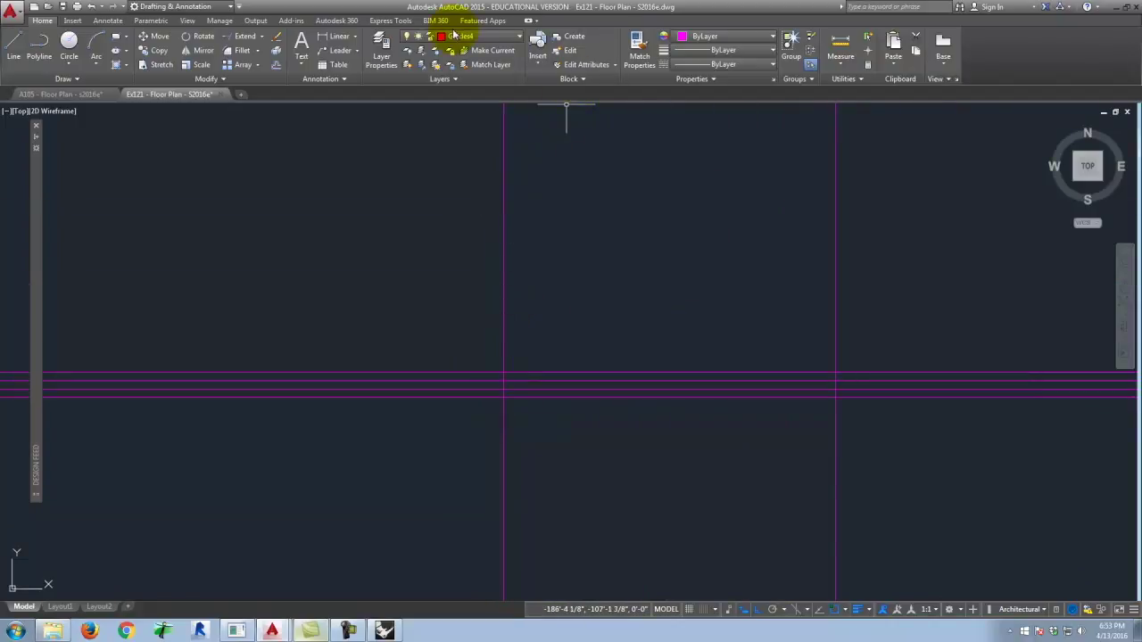
pyautogui.click(476, 324)
pyautogui.click(55, 79)
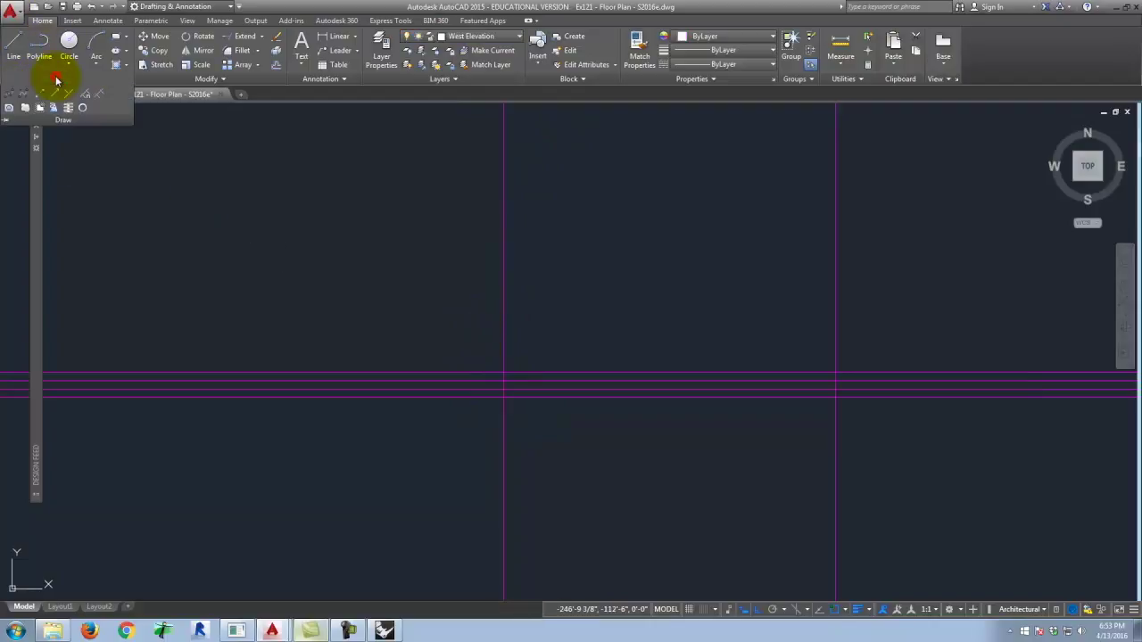
pyautogui.click(504, 398)
pyautogui.scroll(-6, 392, 431)
pyautogui.scroll(6, 491, 444)
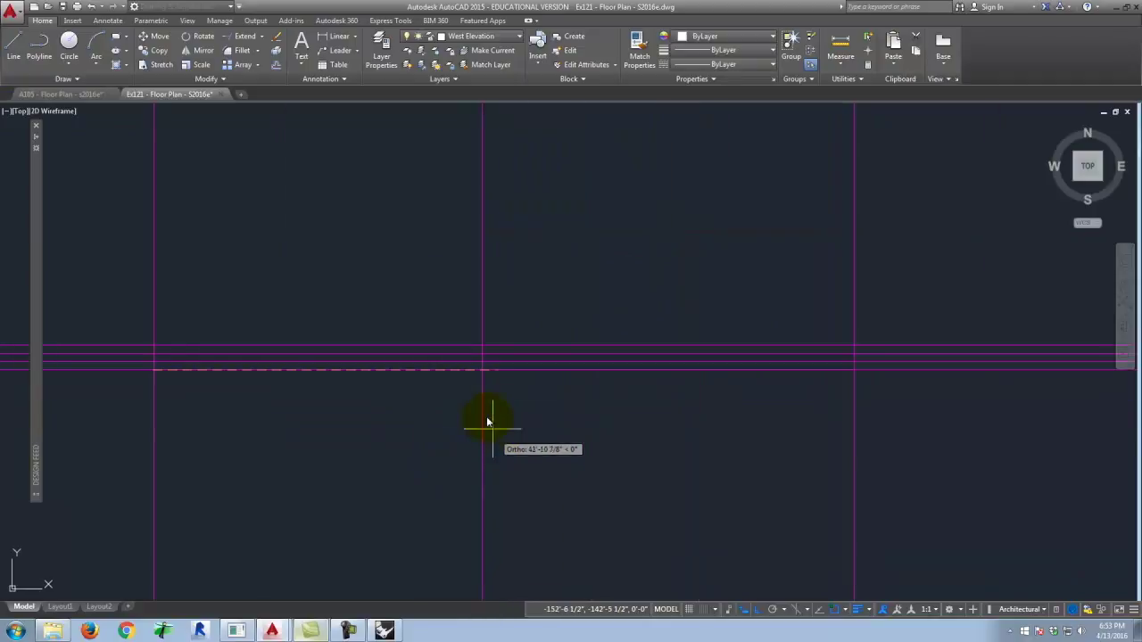
pyautogui.scroll(-4, 387, 395)
pyautogui.scroll(8, 566, 392)
pyautogui.scroll(-5, 499, 357)
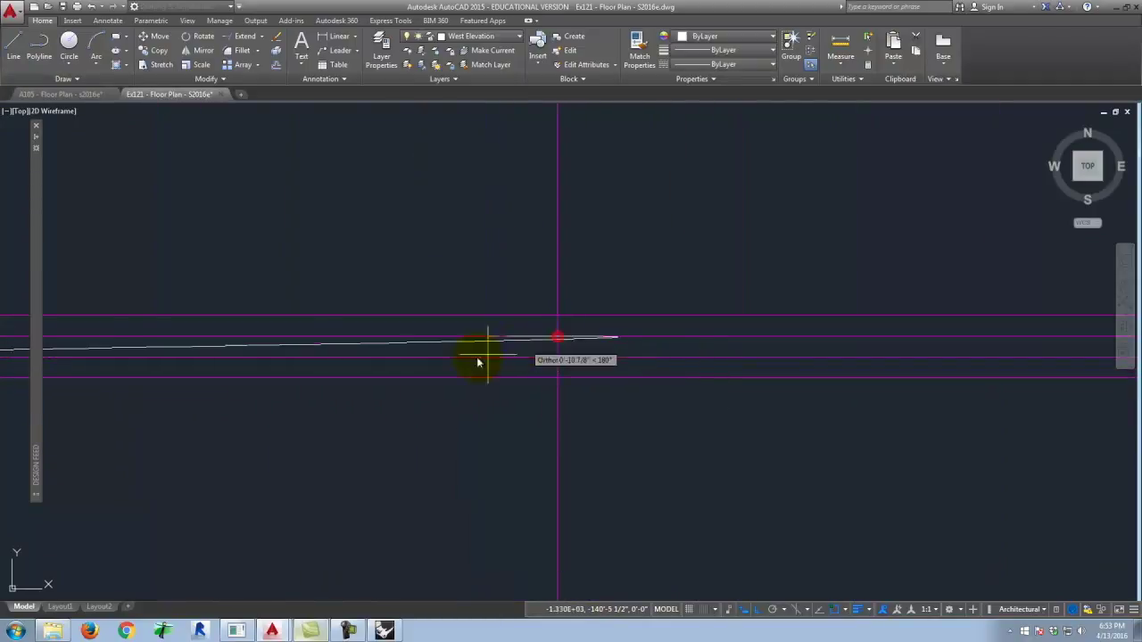
pyautogui.scroll(3, 637, 365)
pyautogui.click(628, 366)
pyautogui.press('Return')
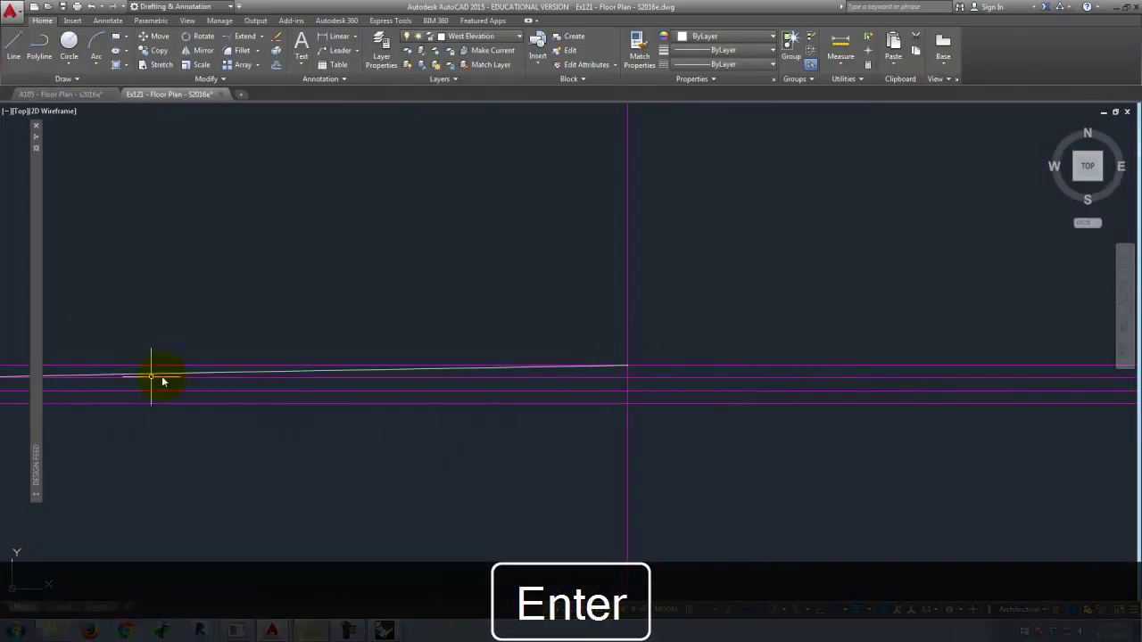
# Assign a heavy lineweight to the newly drawn sloping ground line
pyautogui.click(265, 372)
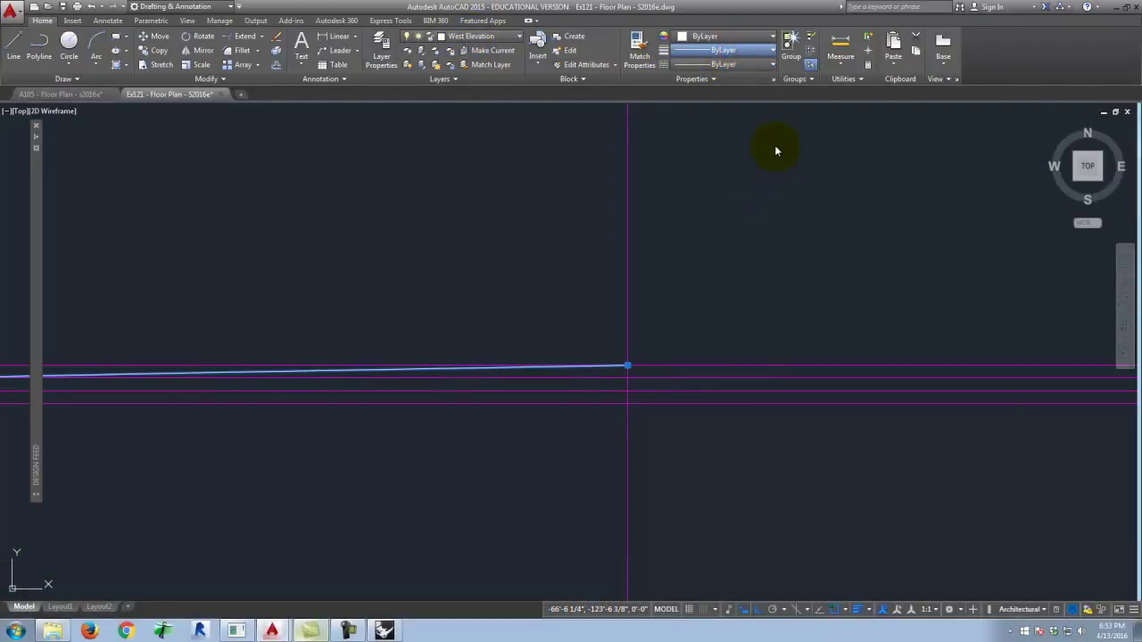
pyautogui.click(729, 242)
pyautogui.scroll(-5, 732, 357)
pyautogui.press('Escape')
pyautogui.scroll(6, 555, 370)
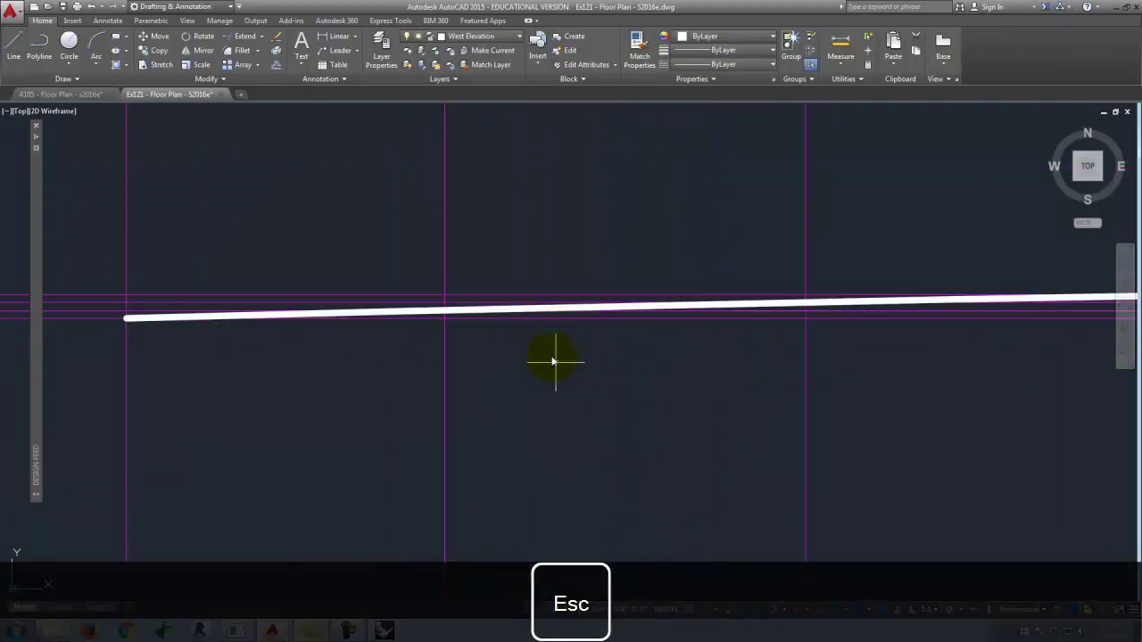
pyautogui.scroll(-2, 478, 482)
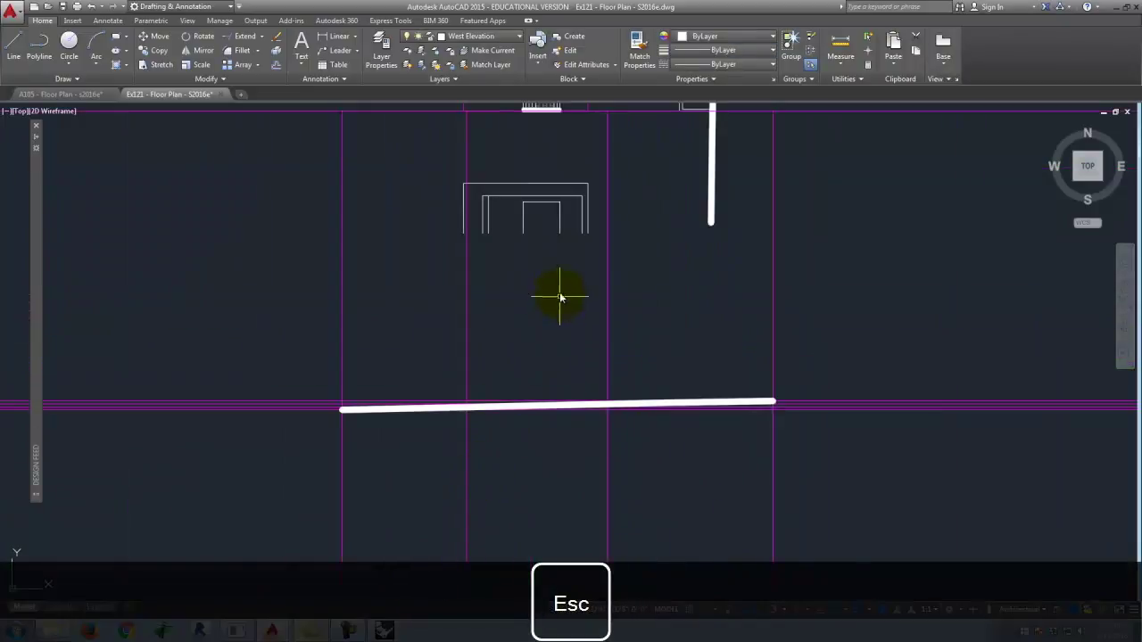
# Draw a ray at 315° from the southeast corner of the guide outline around the plan, with Ortho off
pyautogui.scroll(-2, 561, 301)
pyautogui.scroll(6, 571, 303)
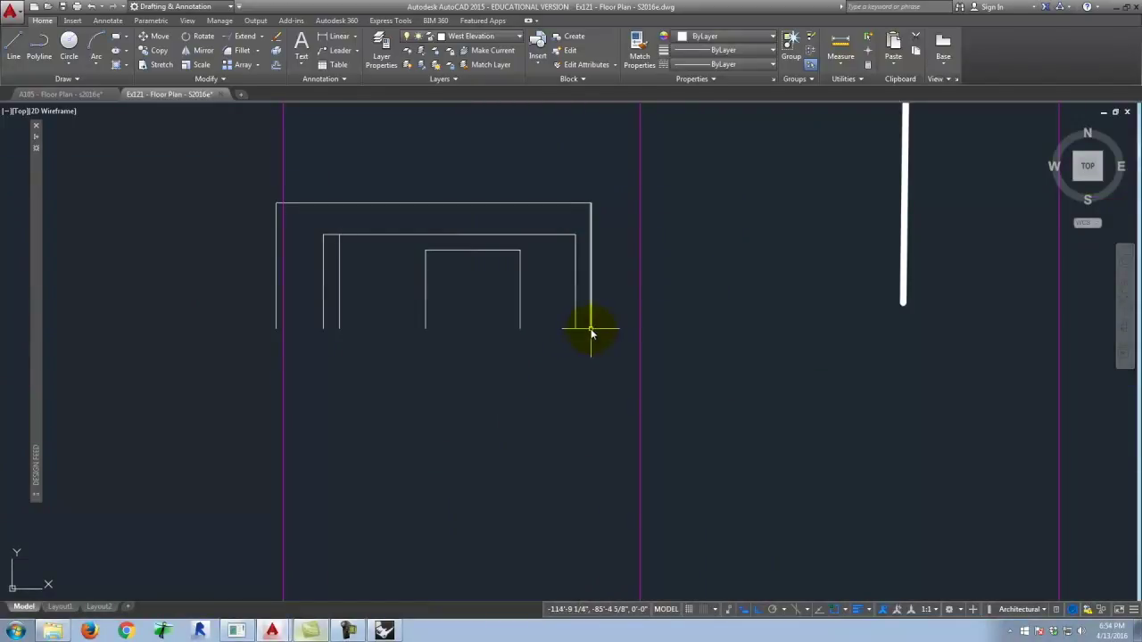
pyautogui.scroll(-4, 566, 337)
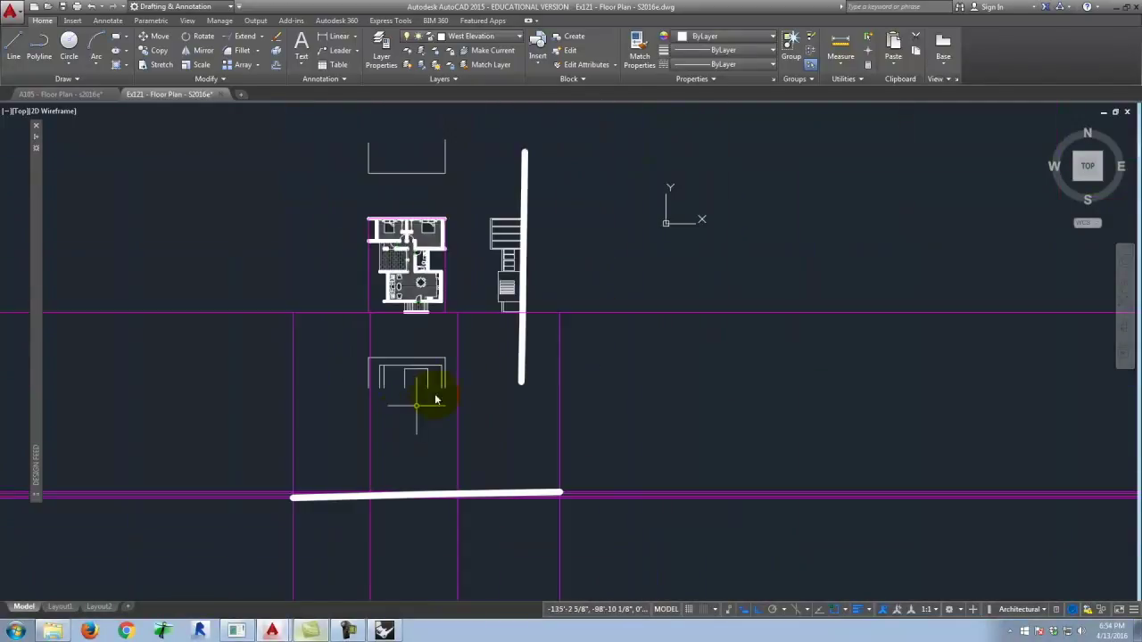
pyautogui.scroll(1, 450, 339)
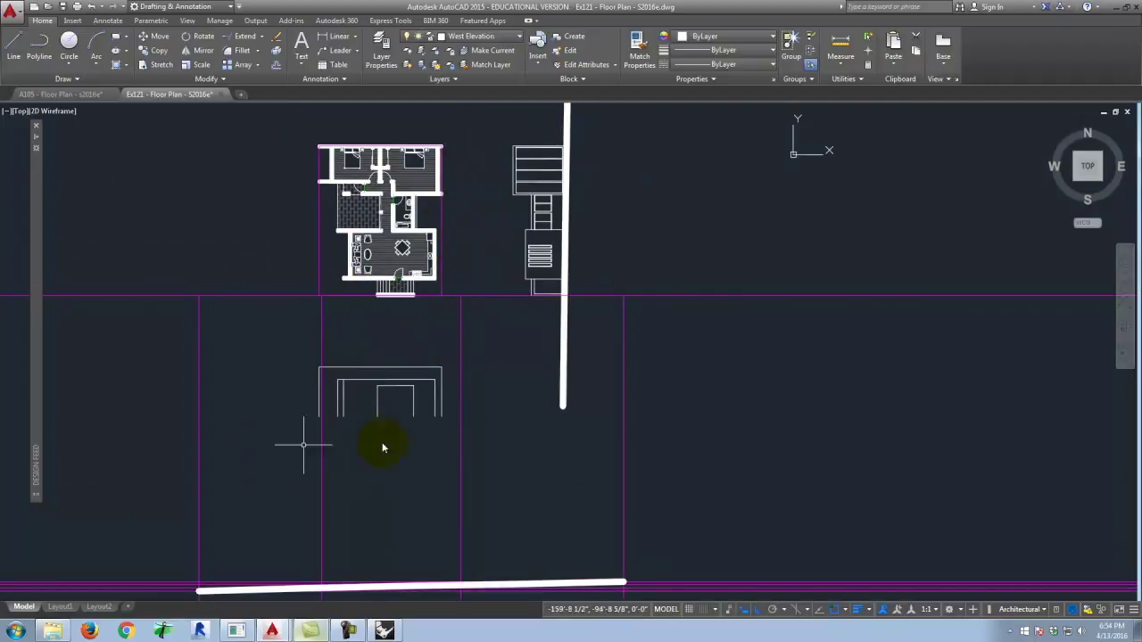
pyautogui.scroll(4, 453, 282)
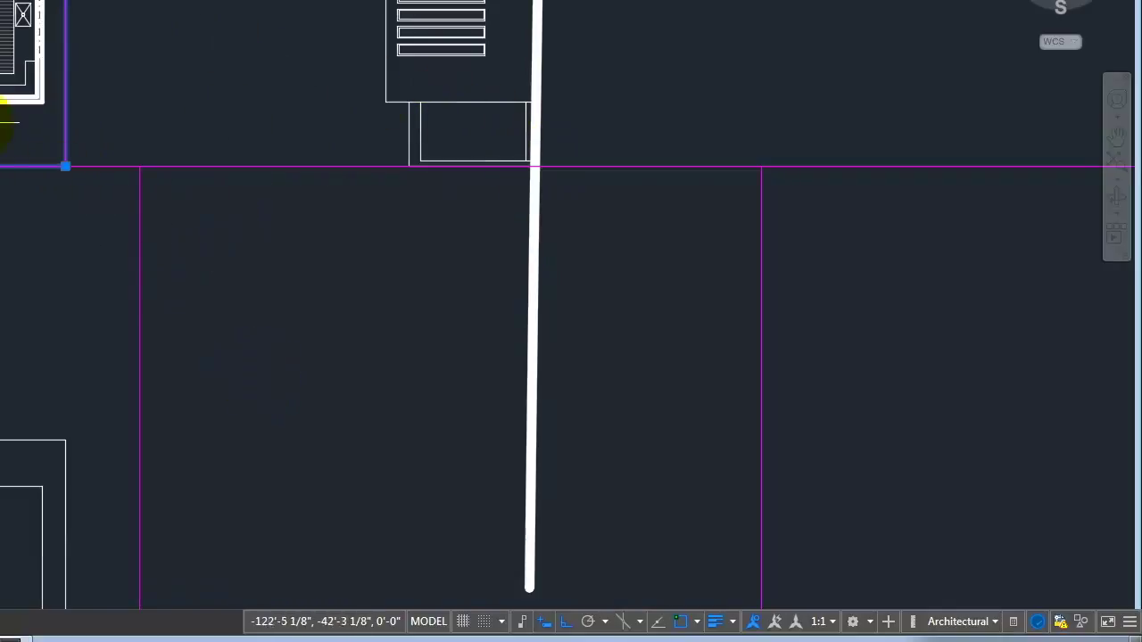
pyautogui.press('Escape')
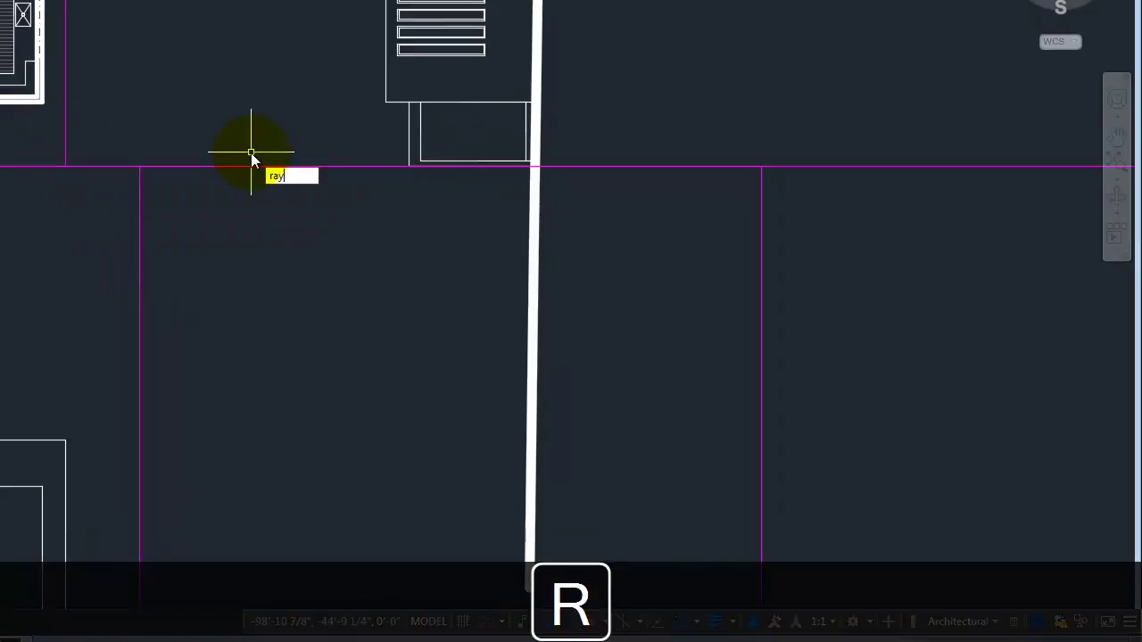
pyautogui.press('Return')
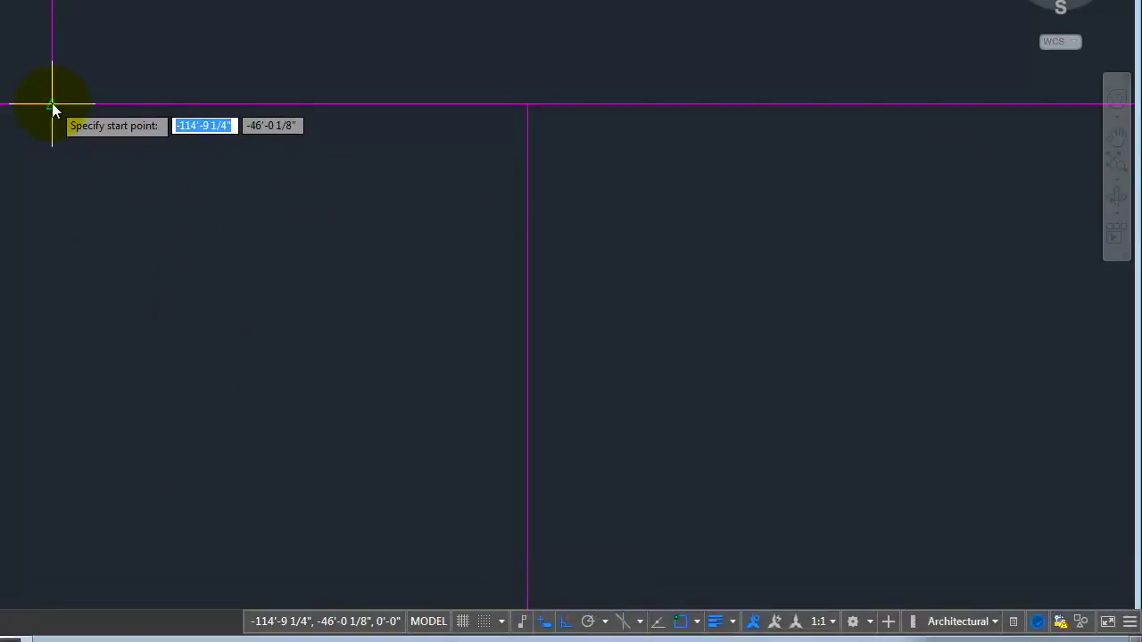
pyautogui.click(52, 102)
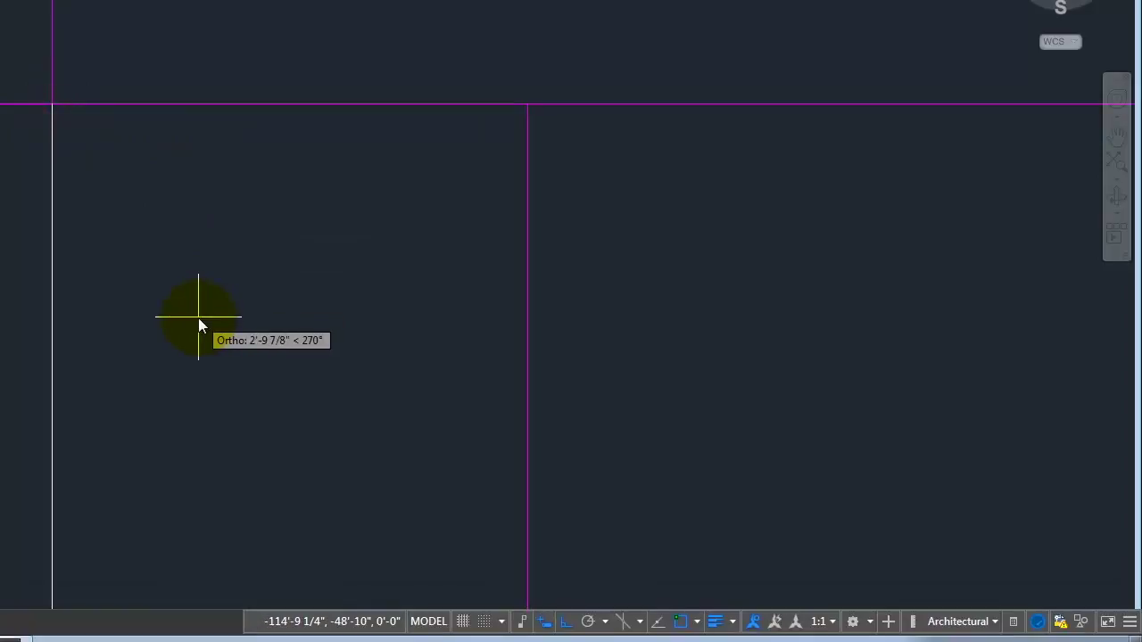
pyautogui.click(562, 625)
pyautogui.press('Tab')
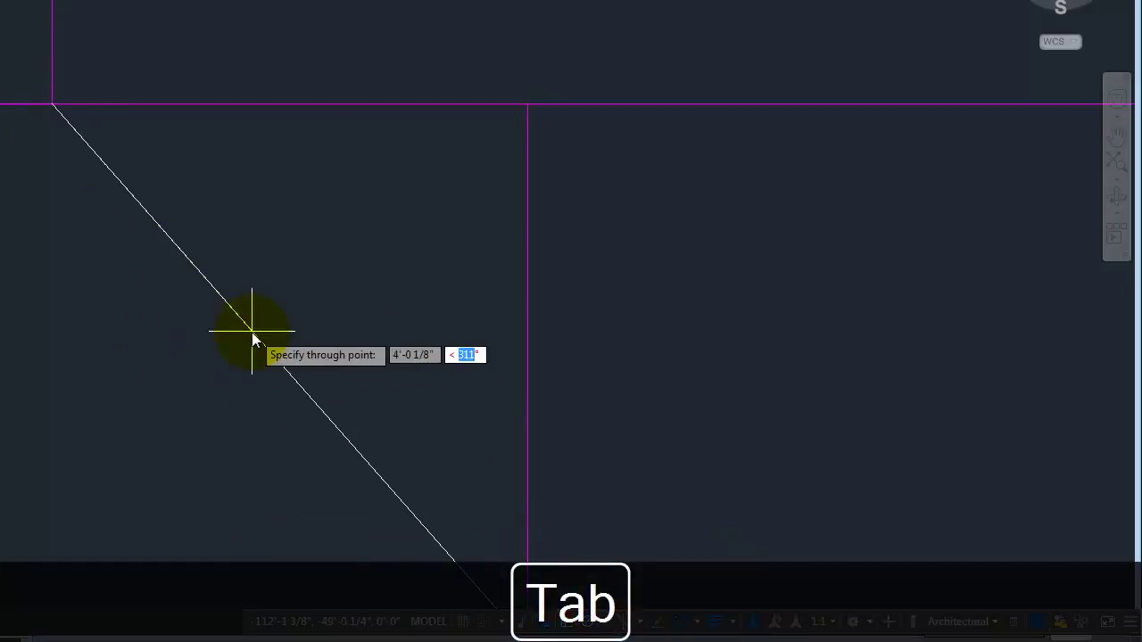
pyautogui.write('315')
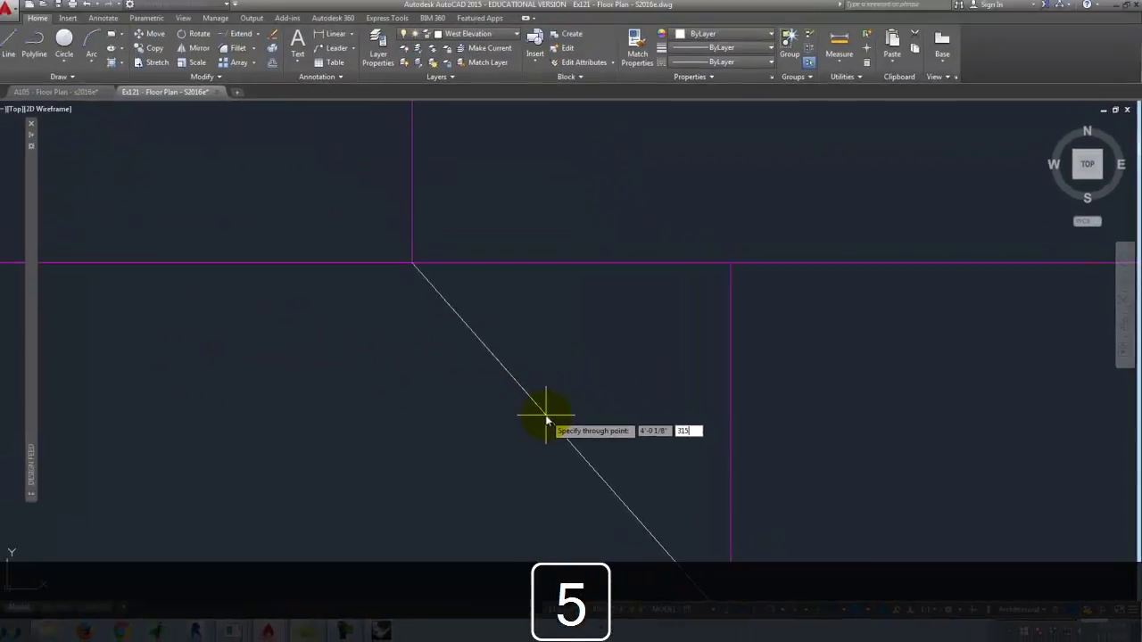
pyautogui.press('Tab')
pyautogui.click(548, 419)
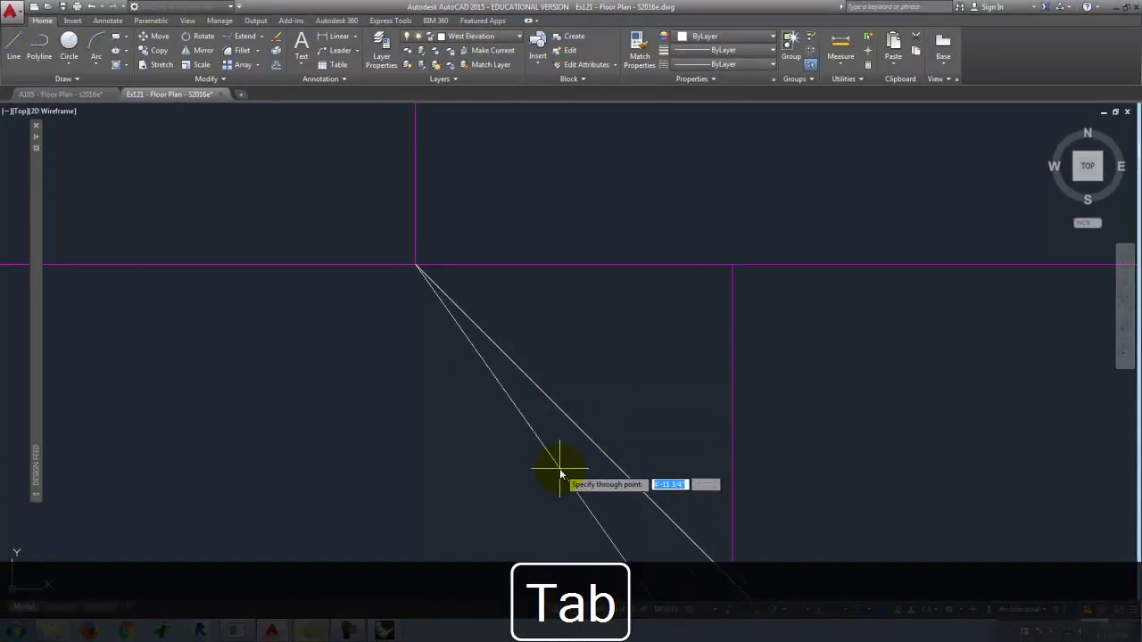
pyautogui.press('Return')
# Drop a vertical ray, with Ortho on, from where the horizontal construction line crosses the thick ground line of the east-side elevation
pyautogui.scroll(-6, 555, 154)
pyautogui.scroll(-4, 389, 343)
pyautogui.scroll(6, 629, 308)
pyautogui.scroll(2, 629, 192)
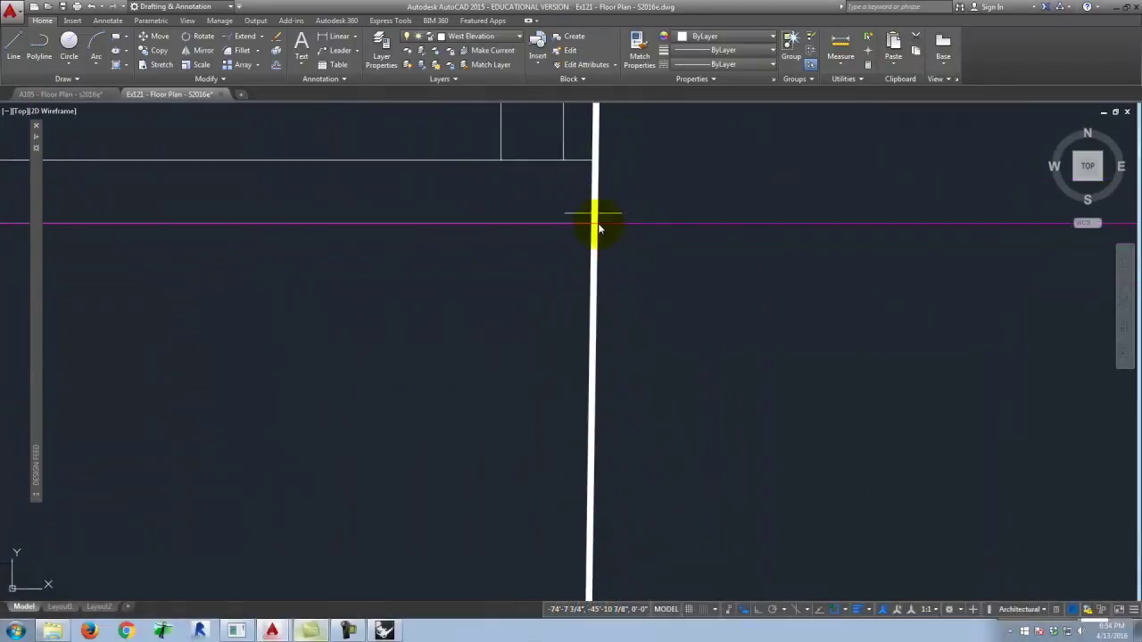
pyautogui.moveTo(594, 224); pyautogui.dragTo(538, 400, button='middle')
pyautogui.scroll(5, 535, 343)
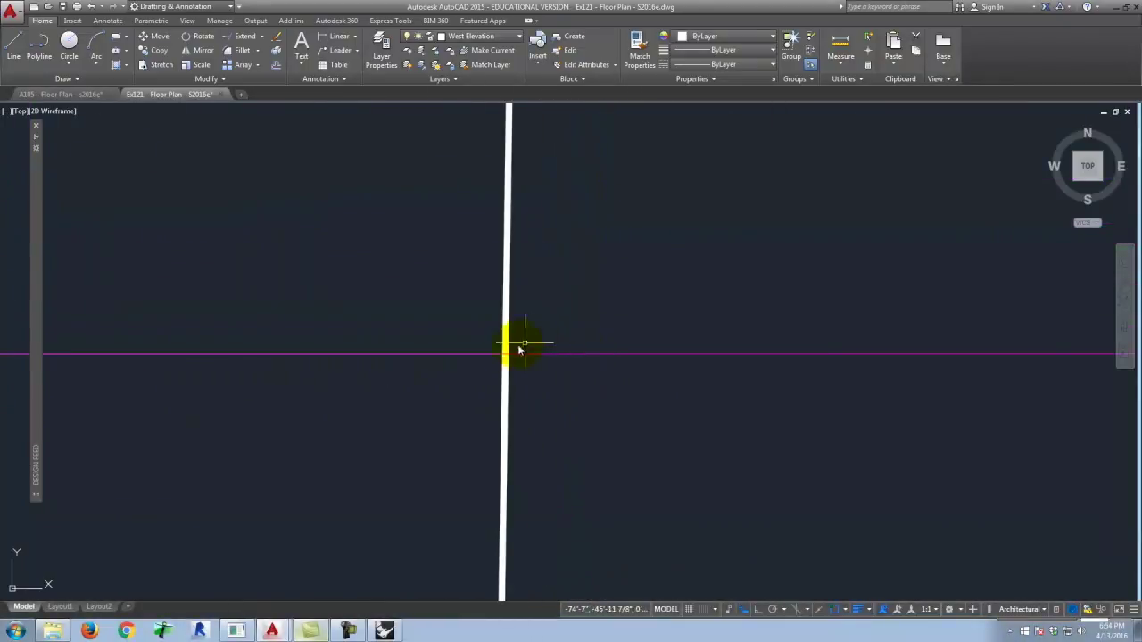
pyautogui.press('Return')
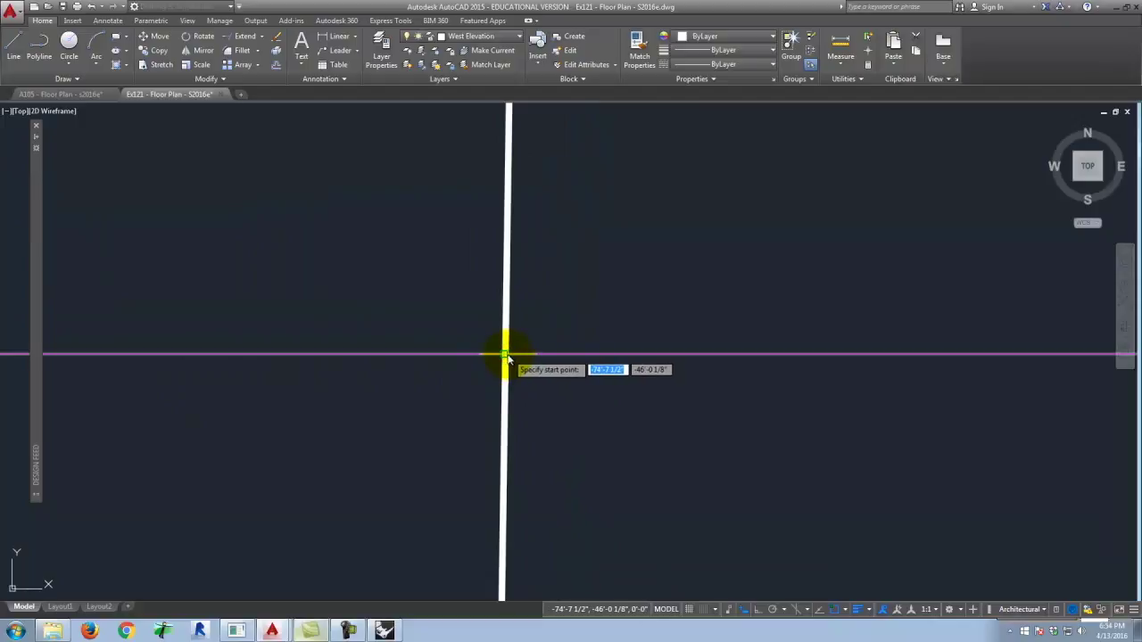
pyautogui.scroll(4, 506, 355)
pyautogui.scroll(4, 477, 358)
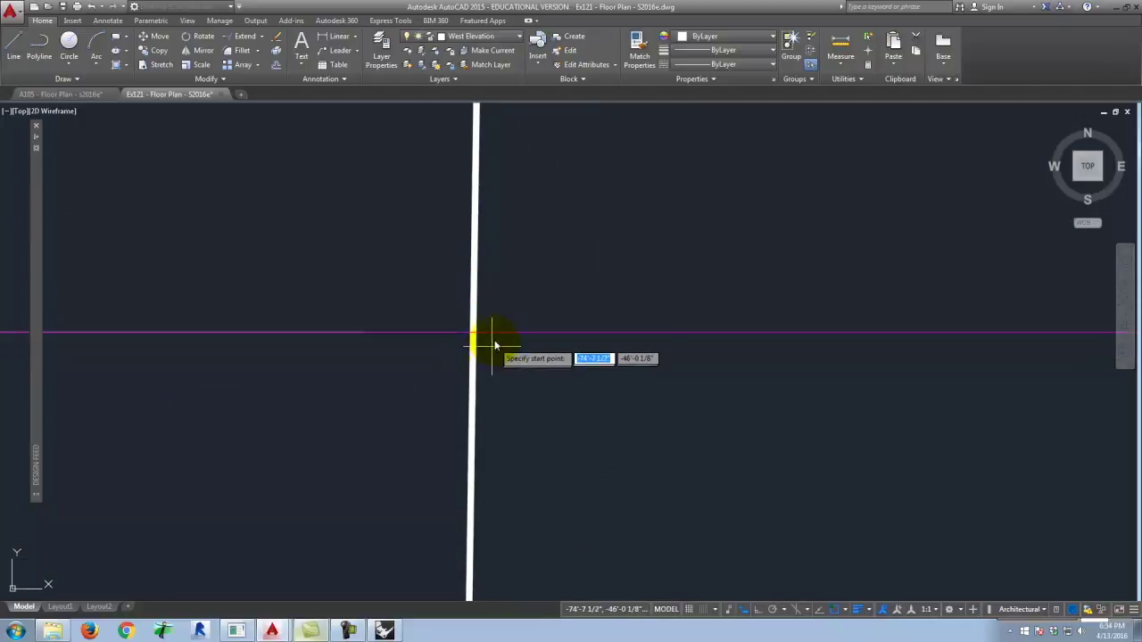
pyautogui.click(842, 611)
pyautogui.press('Escape')
pyautogui.scroll(-2, 504, 348)
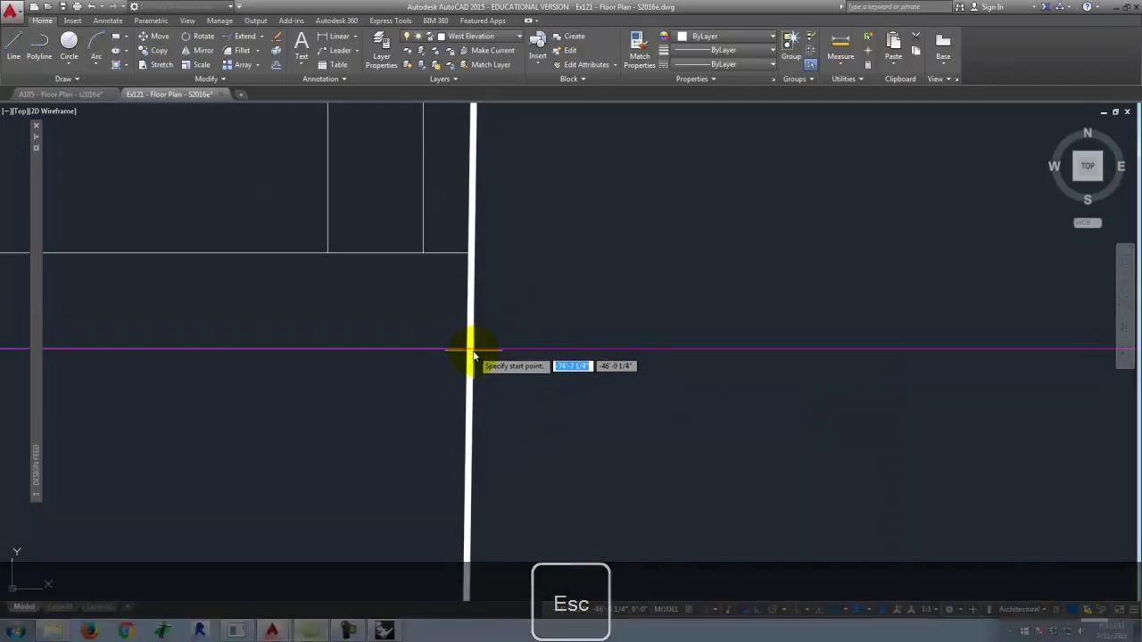
pyautogui.click(473, 351)
pyautogui.scroll(-5, 477, 300)
pyautogui.scroll(-5, 481, 301)
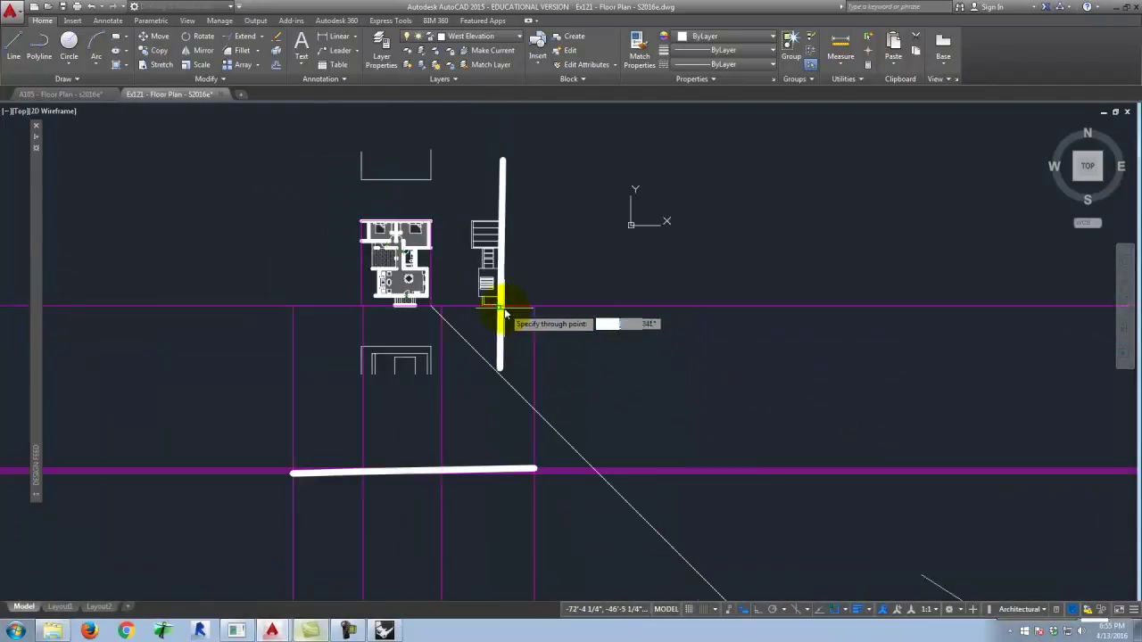
pyautogui.click(758, 610)
pyautogui.click(495, 408)
pyautogui.rightClick(496, 404)
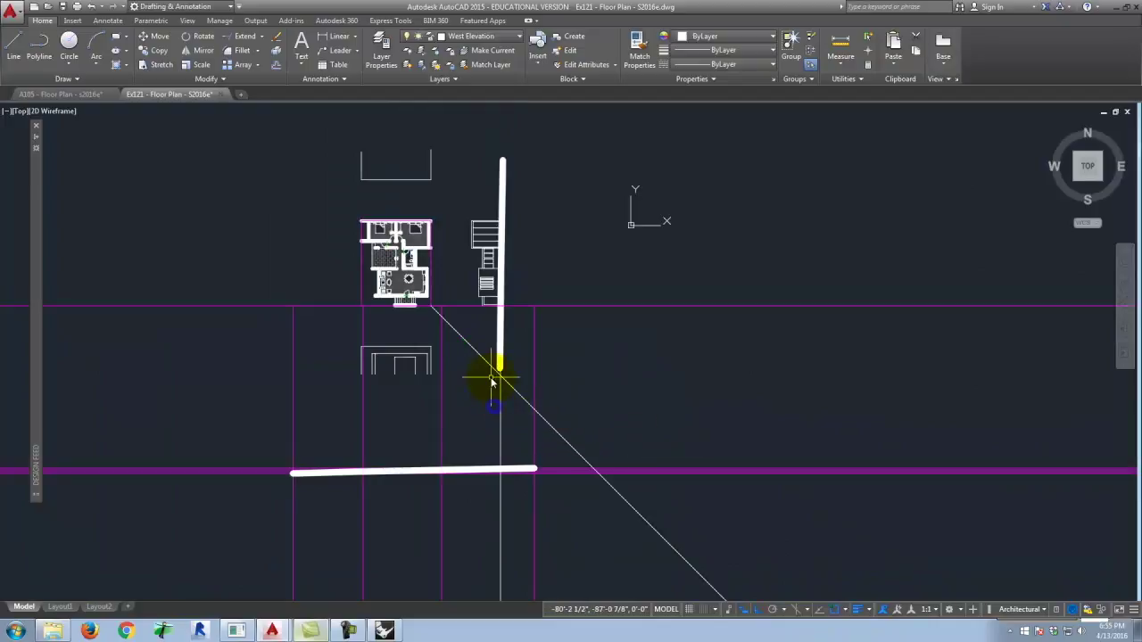
# Draw a horizontal ray westward from the intersection of the 315° ray and the new vertical ray
pyautogui.scroll(5, 494, 376)
pyautogui.rightClick(520, 385)
pyautogui.click(531, 379)
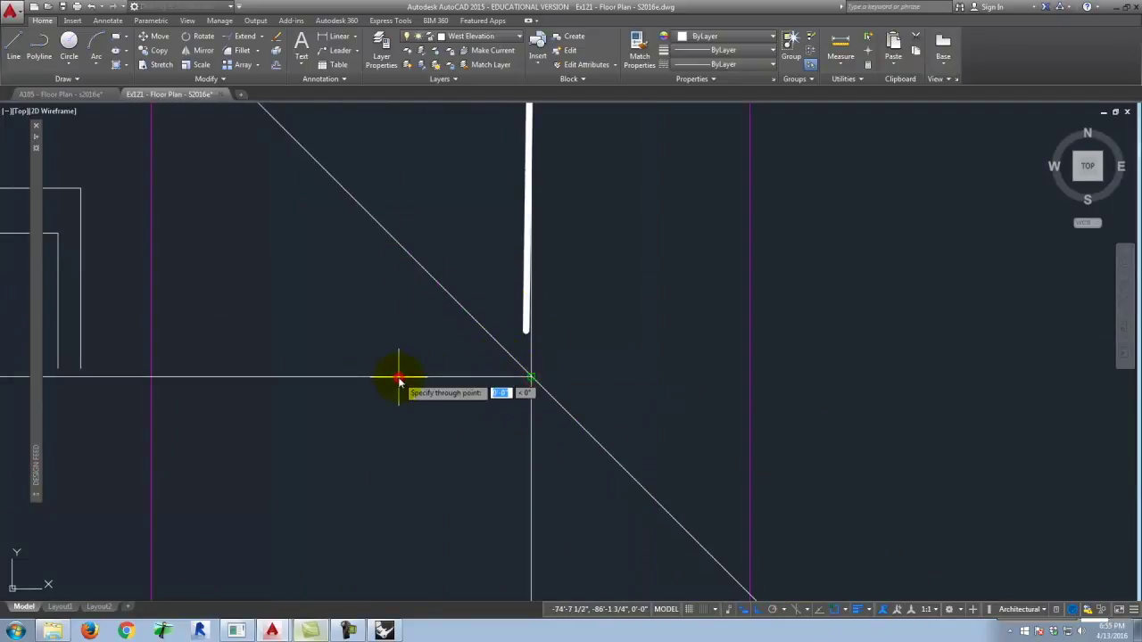
pyautogui.rightClick(399, 377)
# Drop a vertical ray from the southeast corner of the plan's guide outline down past the lower elevation's east edge
pyautogui.scroll(-4, 416, 353)
pyautogui.scroll(1, 372, 338)
pyautogui.rightClick(358, 261)
pyautogui.click(357, 253)
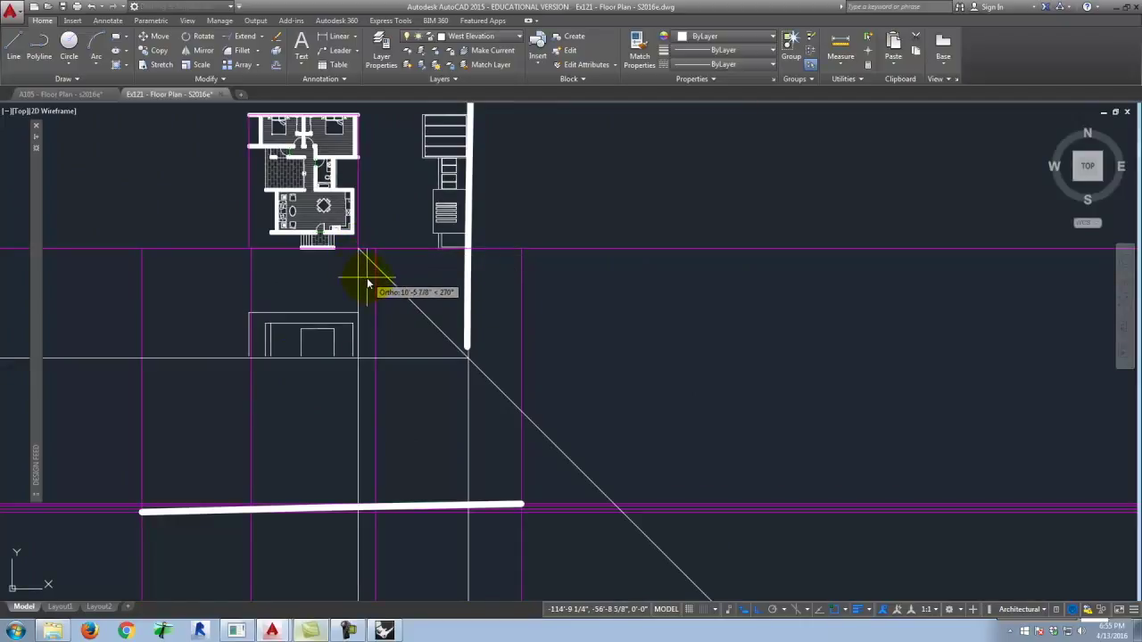
pyautogui.scroll(4, 357, 363)
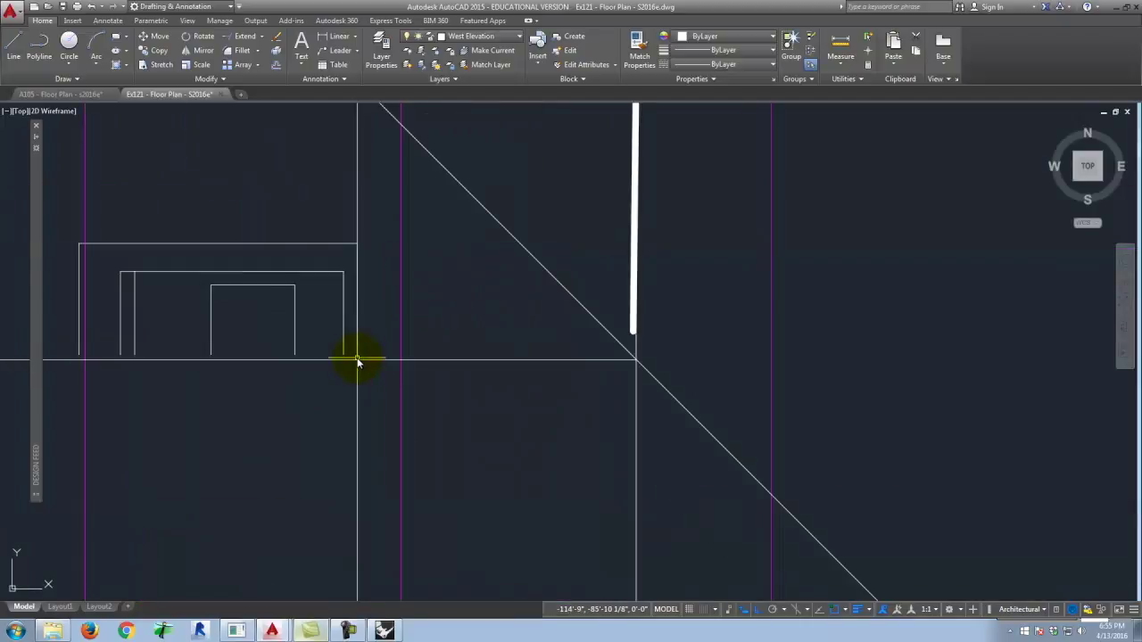
# Move the thick ground line from its crossing with the vertical ray up to where that ray meets the horizontal ray beneath the lower elevation
pyautogui.scroll(-6, 364, 336)
pyautogui.press('Escape')
pyautogui.click(362, 431)
pyautogui.scroll(5, 367, 413)
pyautogui.press('Escape')
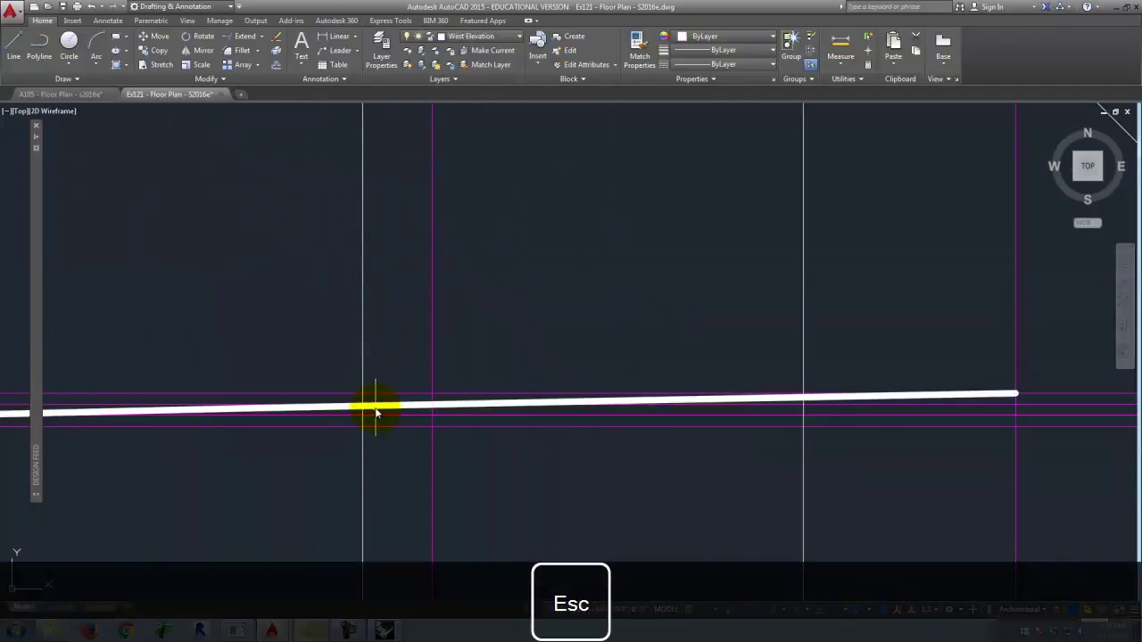
pyautogui.click(375, 411)
pyautogui.write('m')
pyautogui.press('Return')
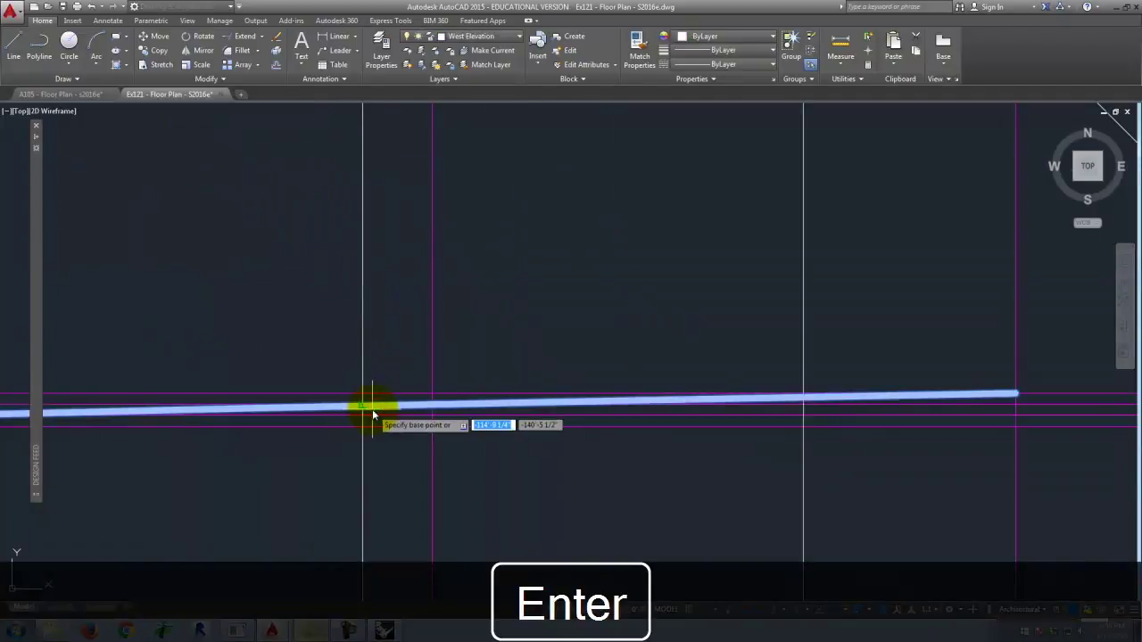
pyautogui.click(372, 408)
pyautogui.scroll(-3, 362, 331)
pyautogui.scroll(5, 361, 332)
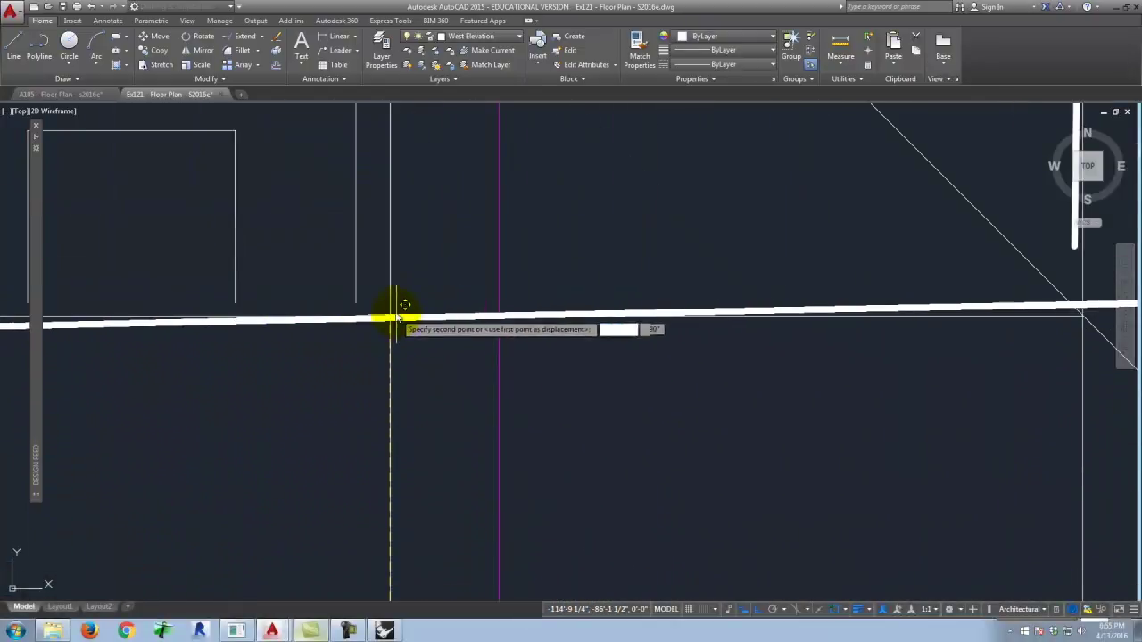
pyautogui.click(393, 316)
pyautogui.scroll(-3, 426, 437)
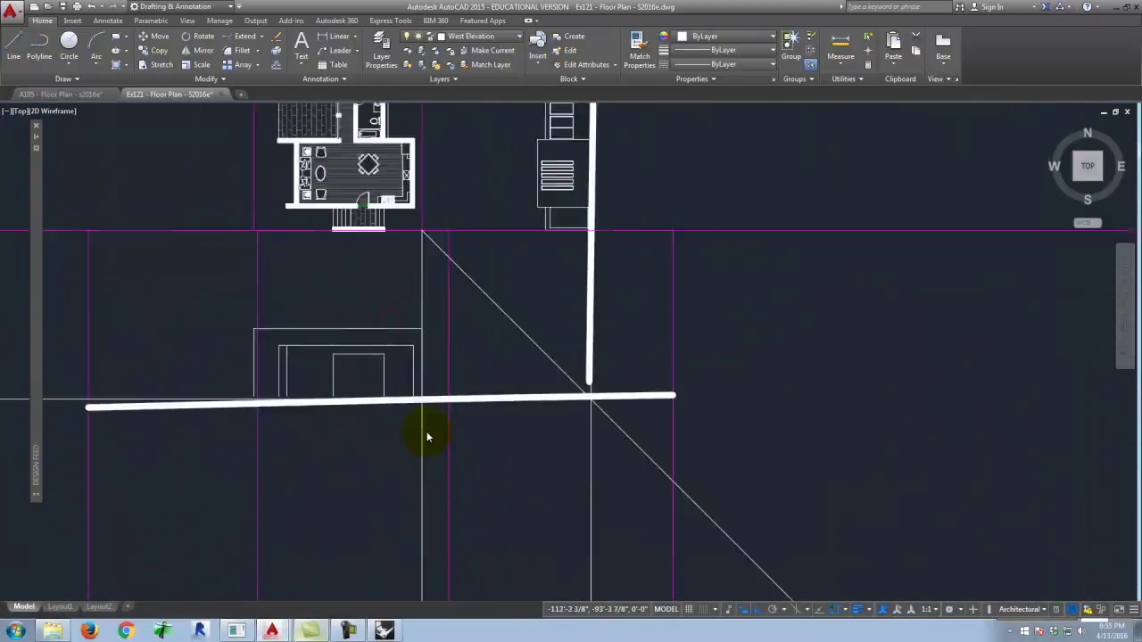
pyautogui.scroll(-2, 427, 437)
pyautogui.press('Escape')
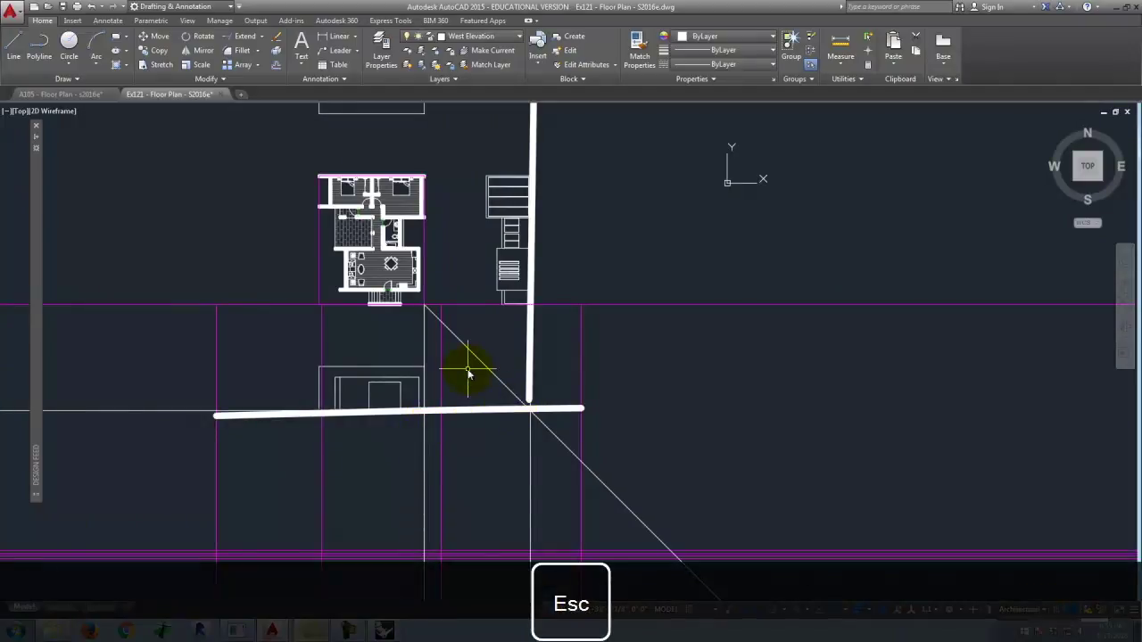
# Delete the horizontal ray, the 315° ray and both vertical rays used to transfer the ground height
pyautogui.scroll(4, 421, 417)
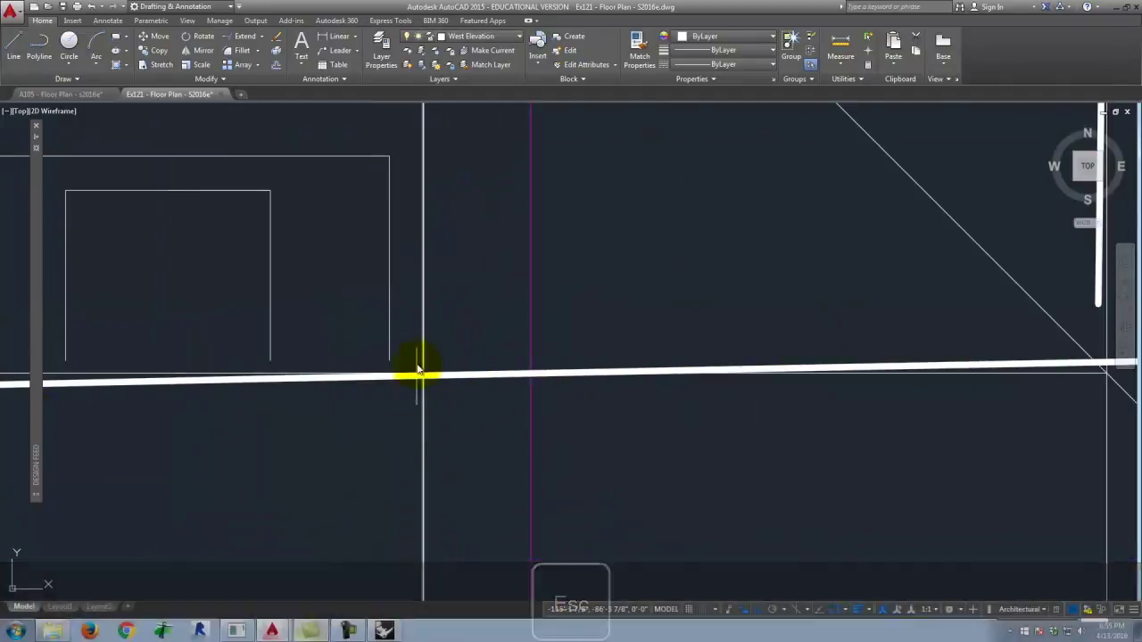
pyautogui.scroll(-3, 515, 403)
pyautogui.click(242, 396)
pyautogui.click(613, 373)
pyautogui.click(588, 334)
pyautogui.click(688, 495)
pyautogui.click(646, 469)
pyautogui.press('Delete')
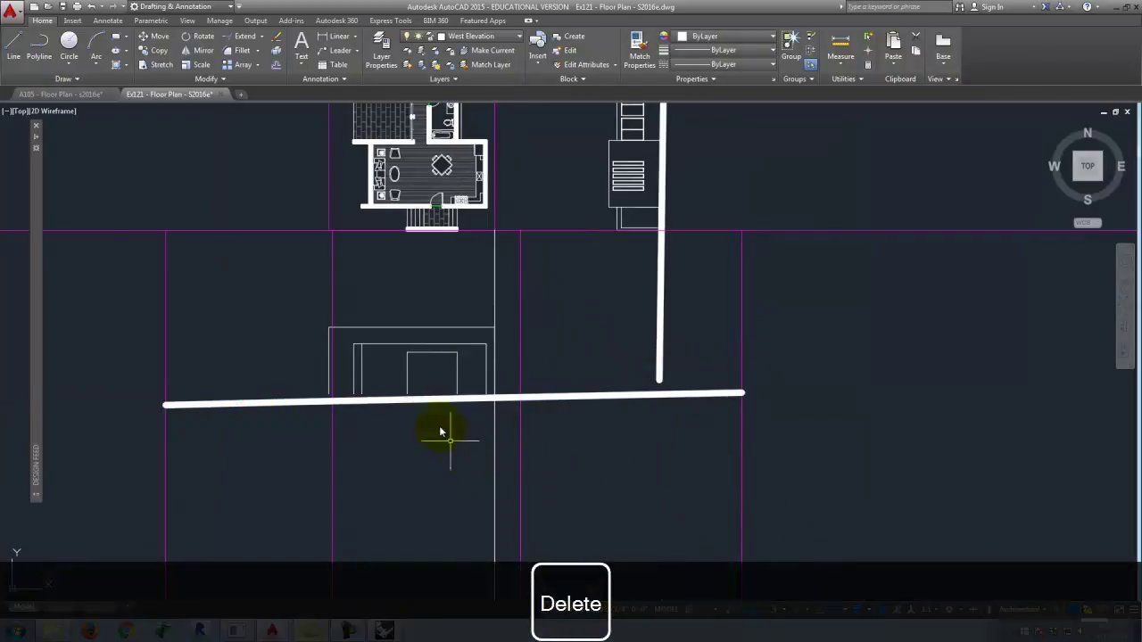
pyautogui.scroll(3, 440, 433)
pyautogui.click(589, 184)
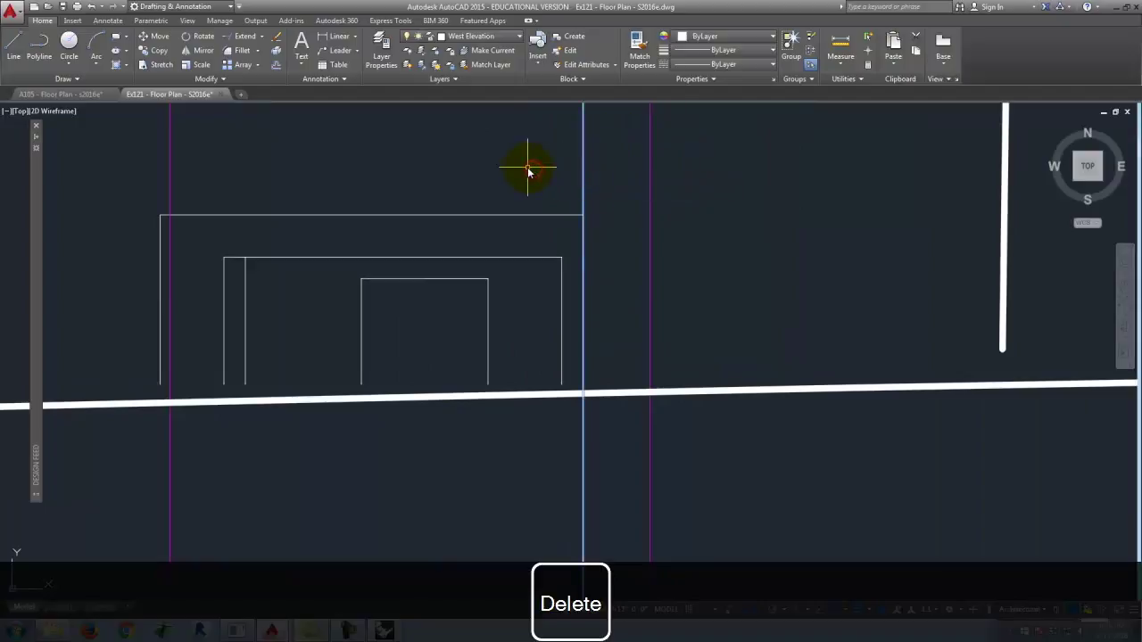
# Extend all vertical edges of the lower elevation's outlines down to the sloping ground line
pyautogui.write('e')
pyautogui.press('Return')
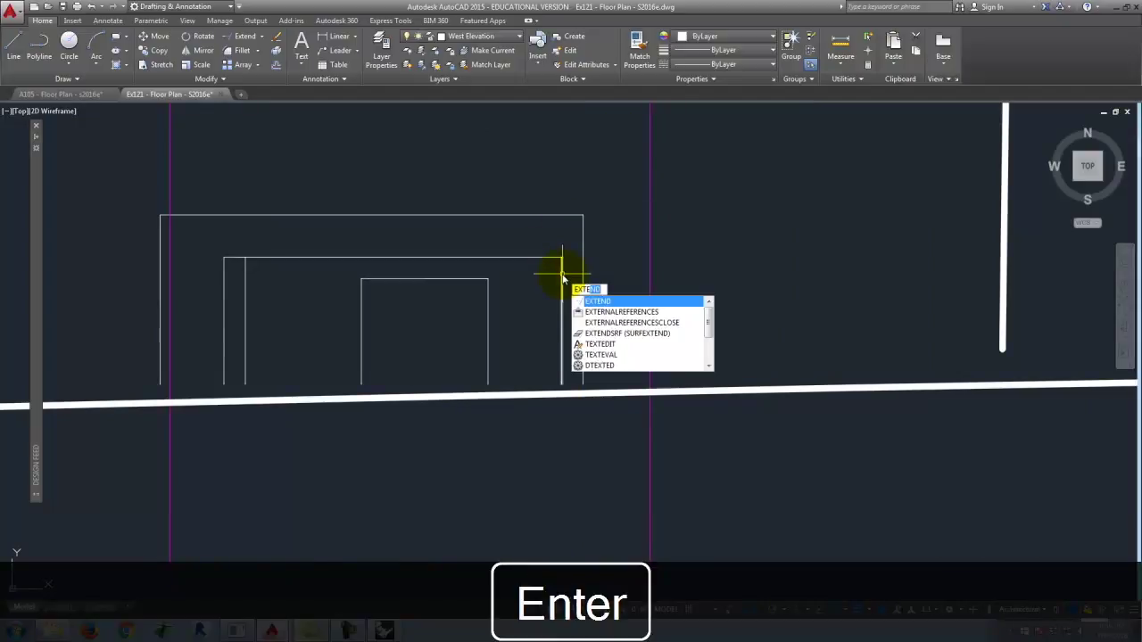
pyautogui.click(604, 420)
pyautogui.click(145, 373)
pyautogui.press('Return')
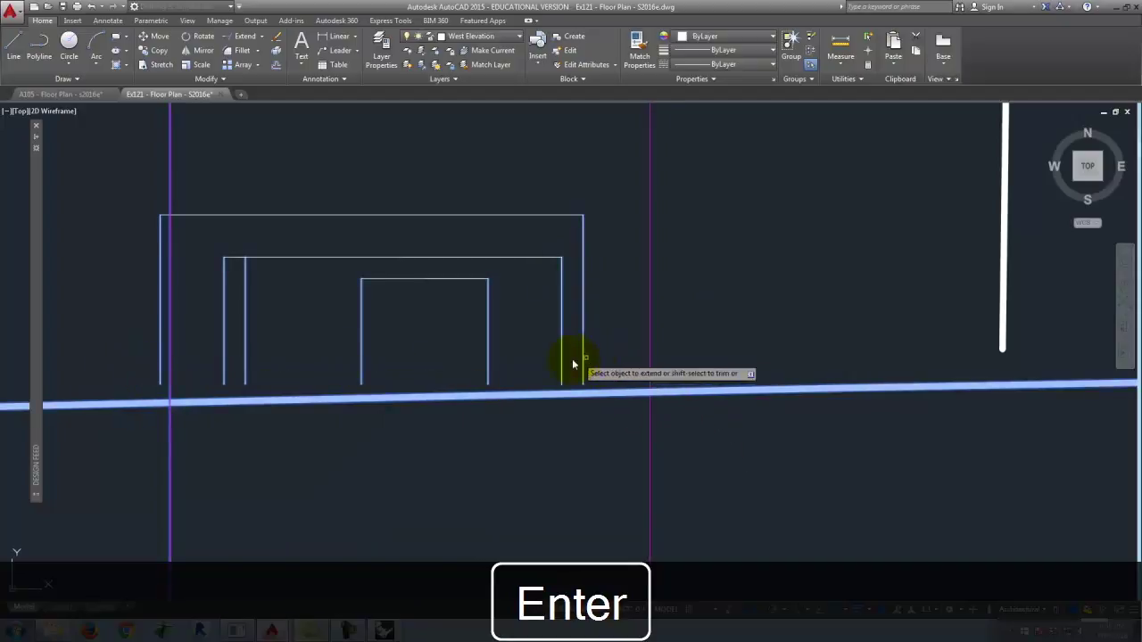
pyautogui.click(590, 373)
pyautogui.click(215, 355)
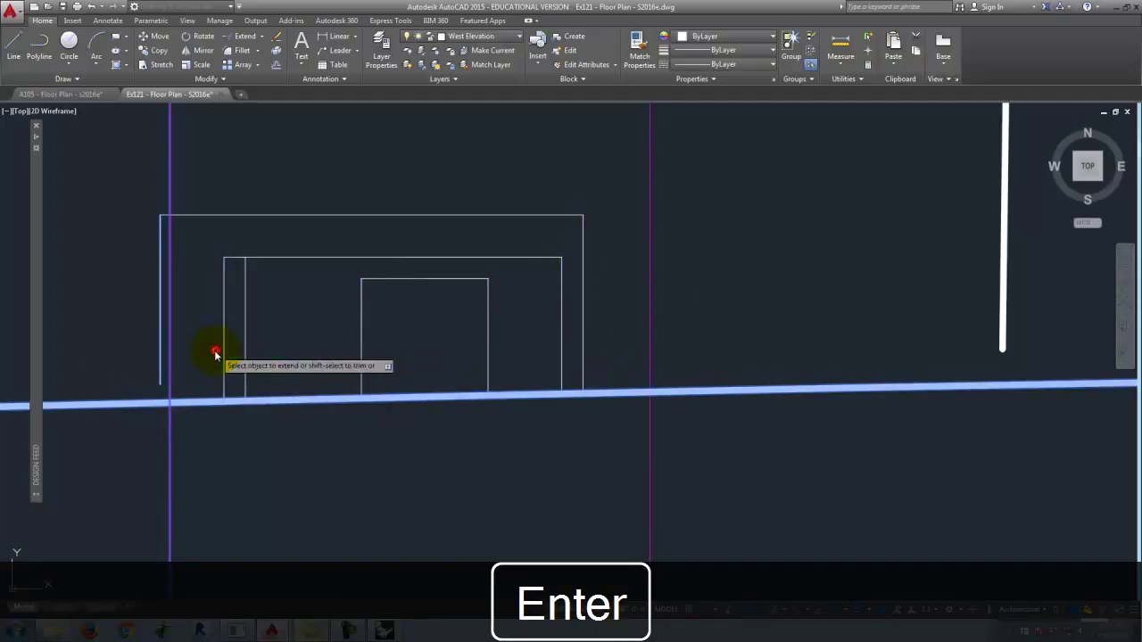
pyautogui.click(161, 357)
pyautogui.press('Escape')
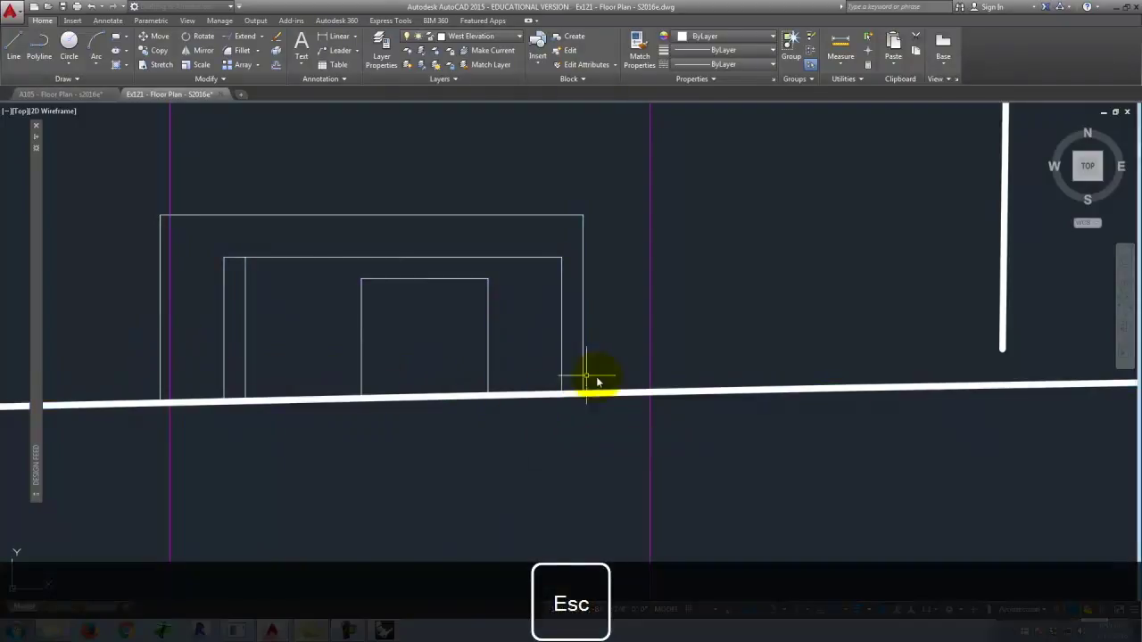
pyautogui.scroll(-2, 576, 415)
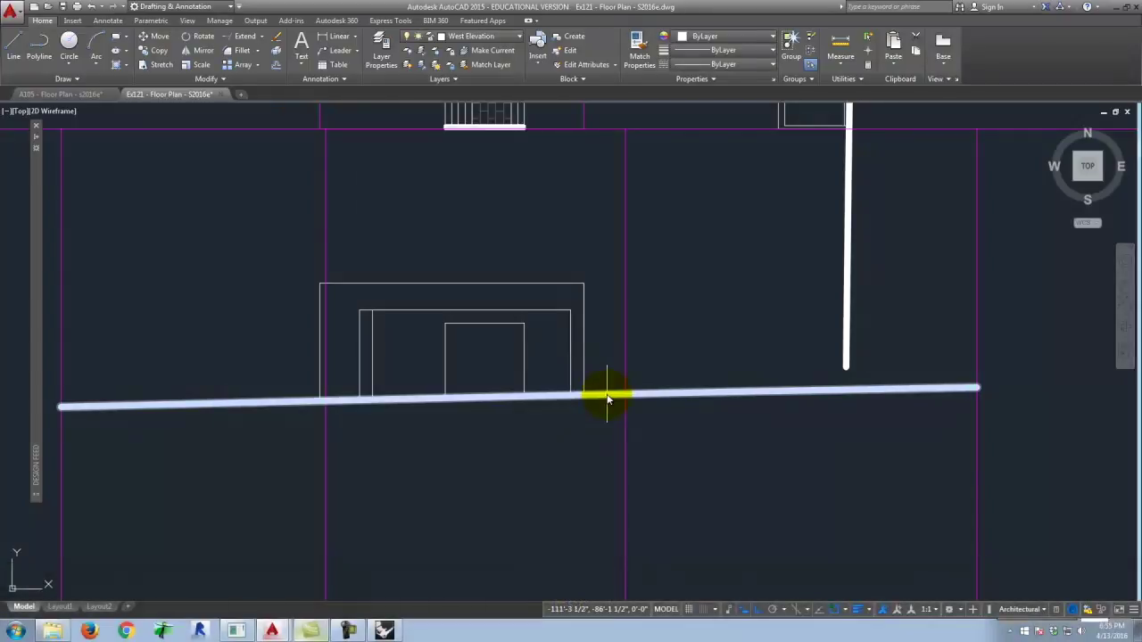
pyautogui.scroll(-3, 459, 497)
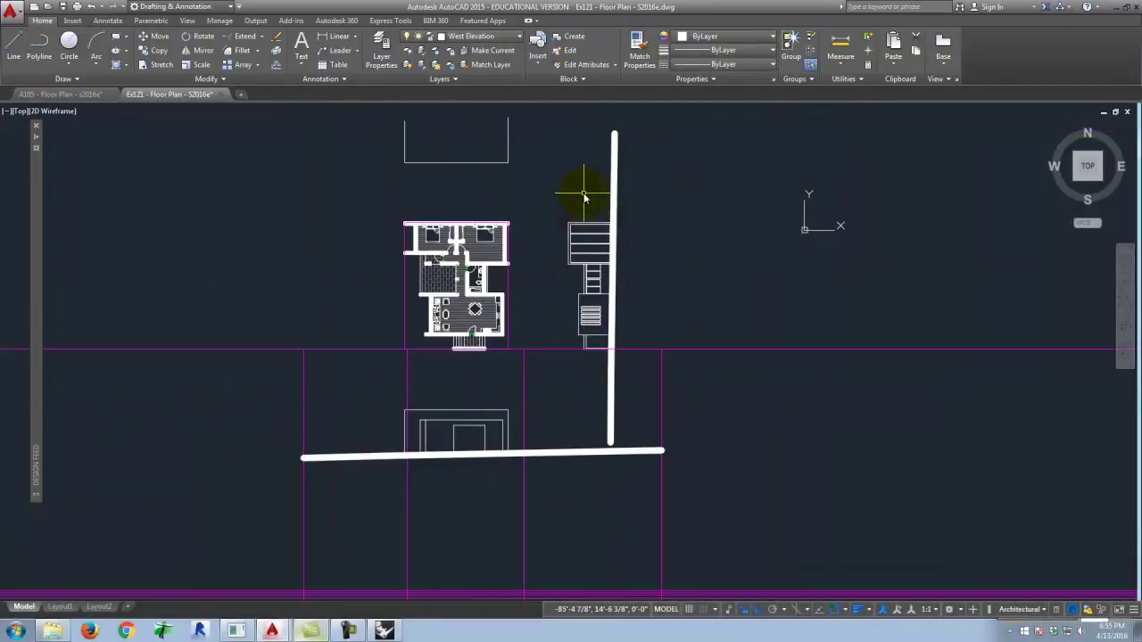